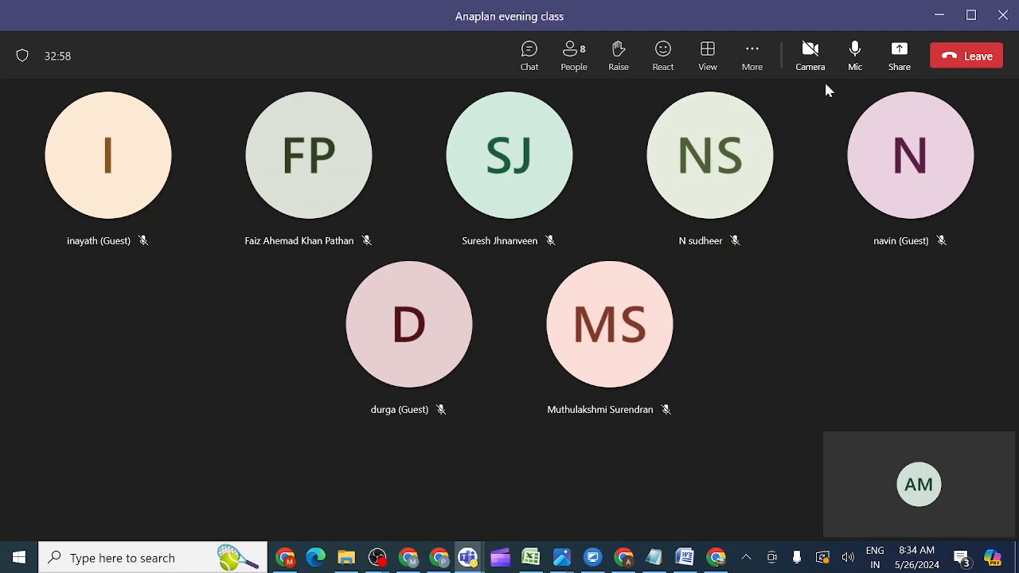
Share the entire screen in Teams with computer sound included.
left_click(898, 54)
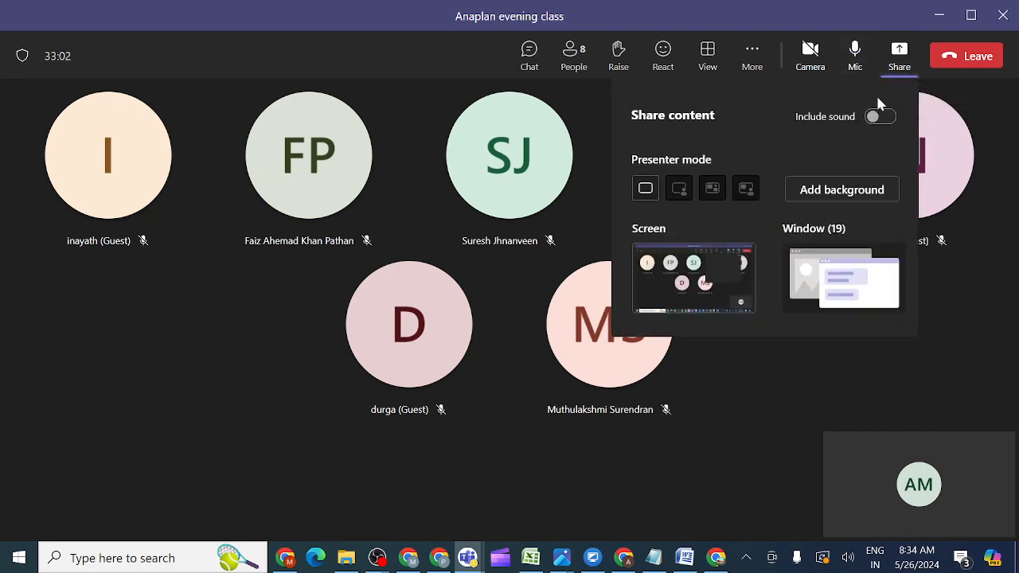
left_click(879, 118)
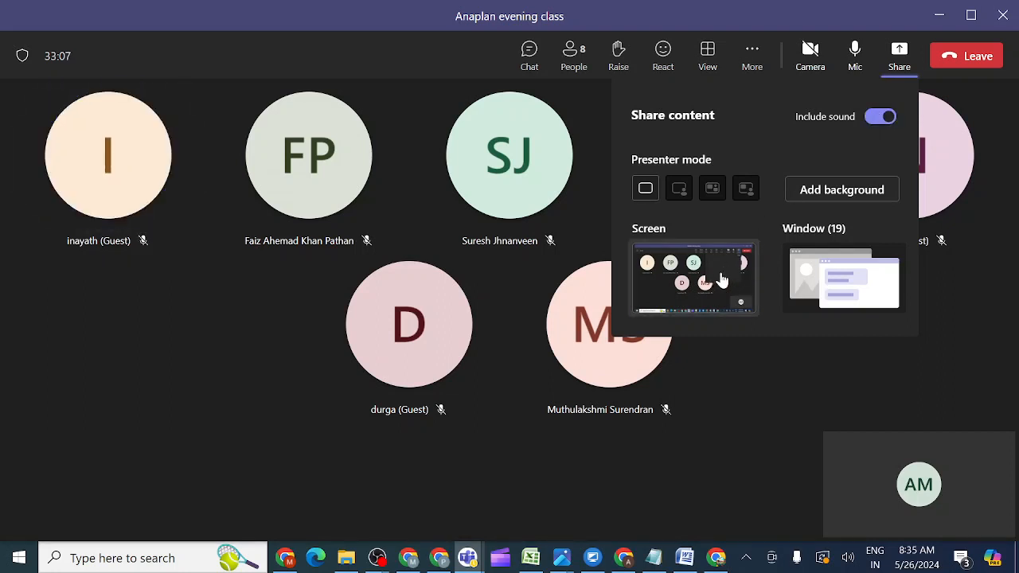
left_click(694, 278)
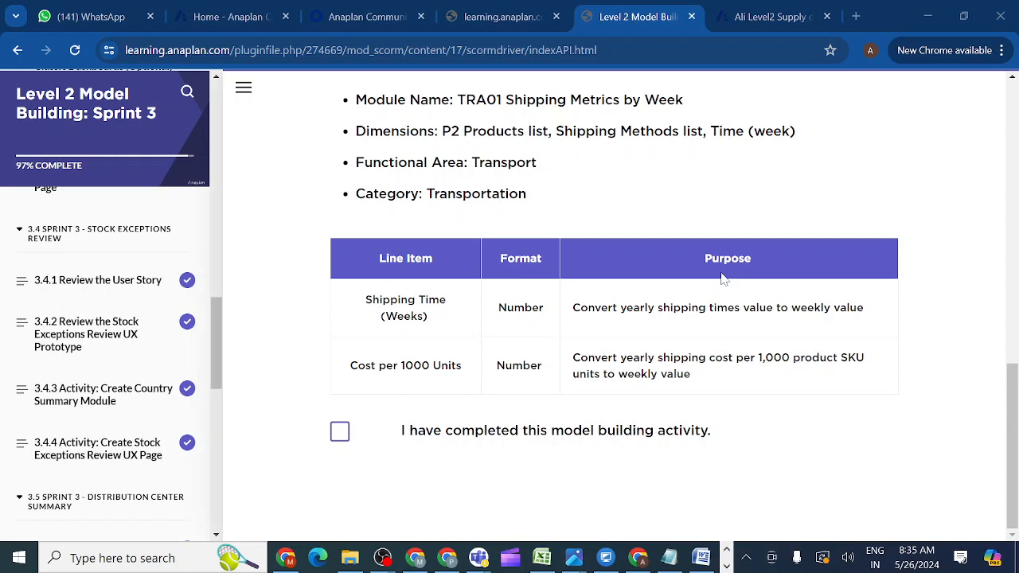
left_click(989, 427)
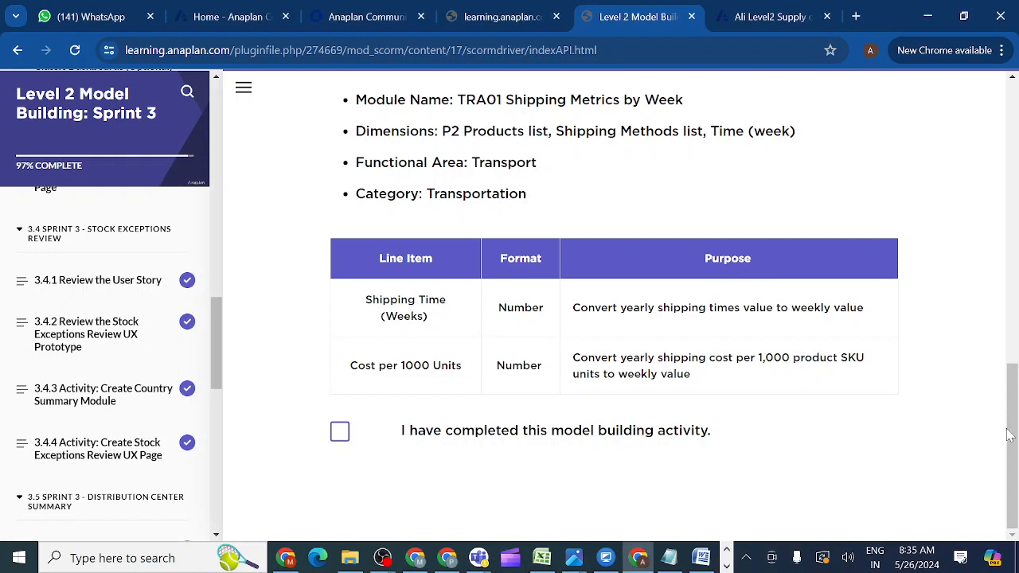
mouse_move(1012, 437)
left_mouse_down()
mouse_move(1012, 393)
mouse_move(1012, 446)
left_mouse_up()
left_click_drag(1013, 395, 1013, 329)
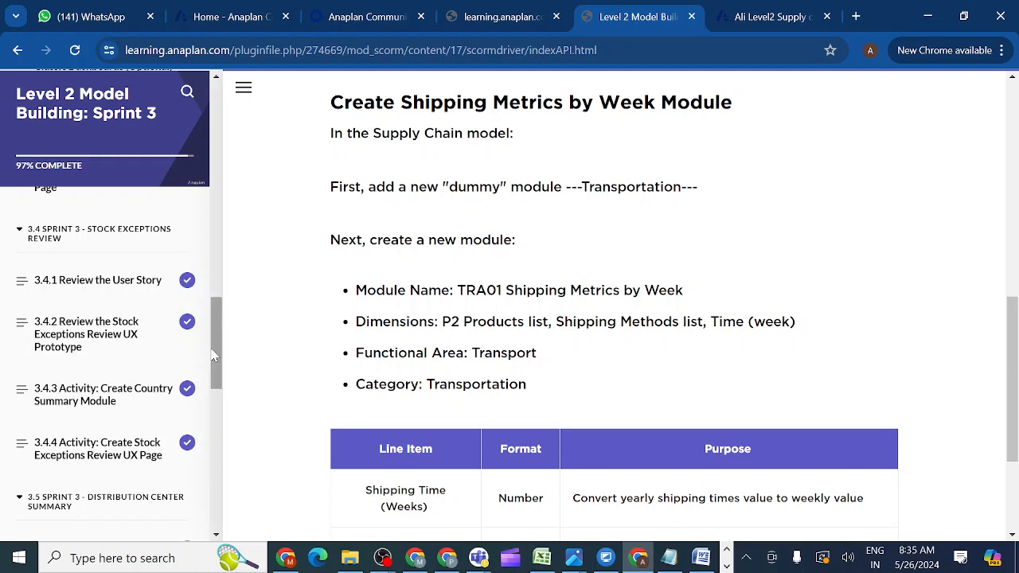
left_click_drag(213, 355, 240, 242)
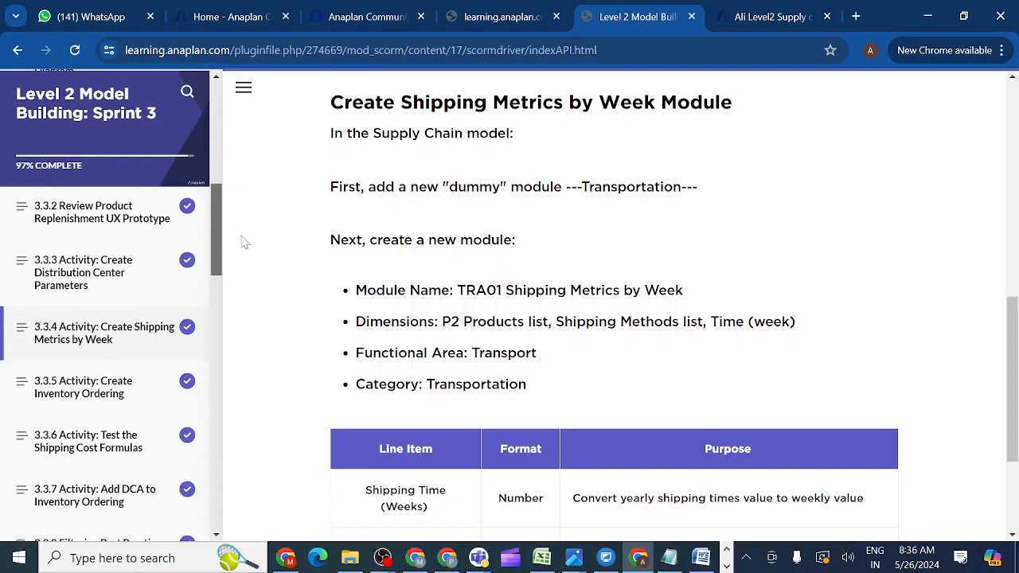
Copy the ---Transportation--- module name from lesson 3.3.4 and return to the Anaplan model.
left_click(94, 275)
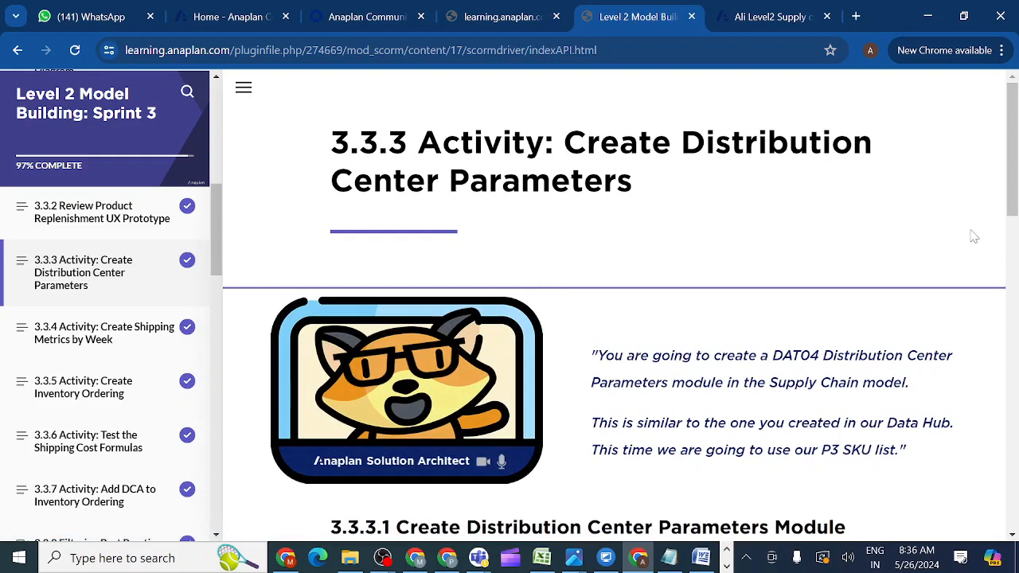
left_click_drag(1012, 206, 1017, 357)
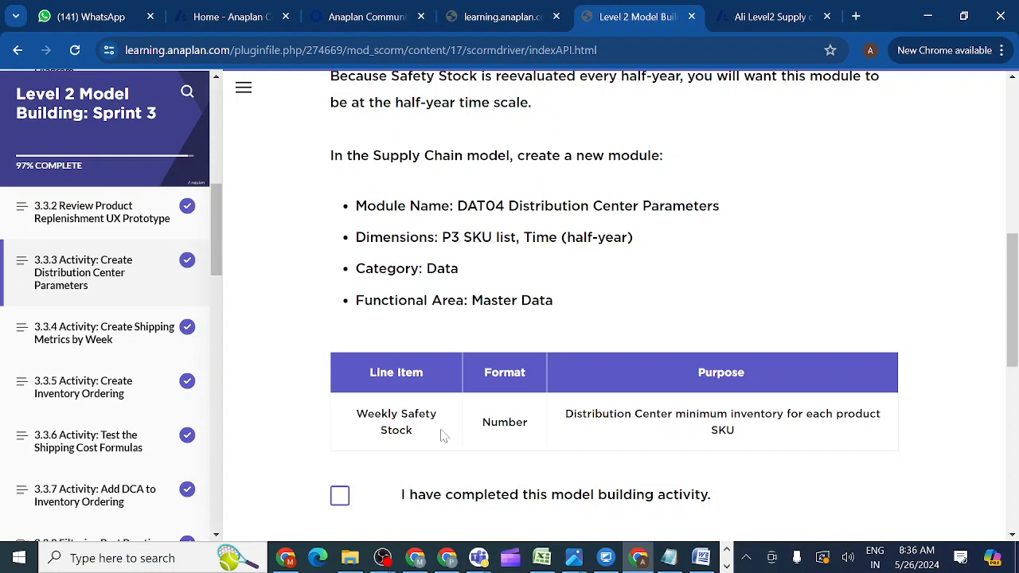
left_click(140, 335)
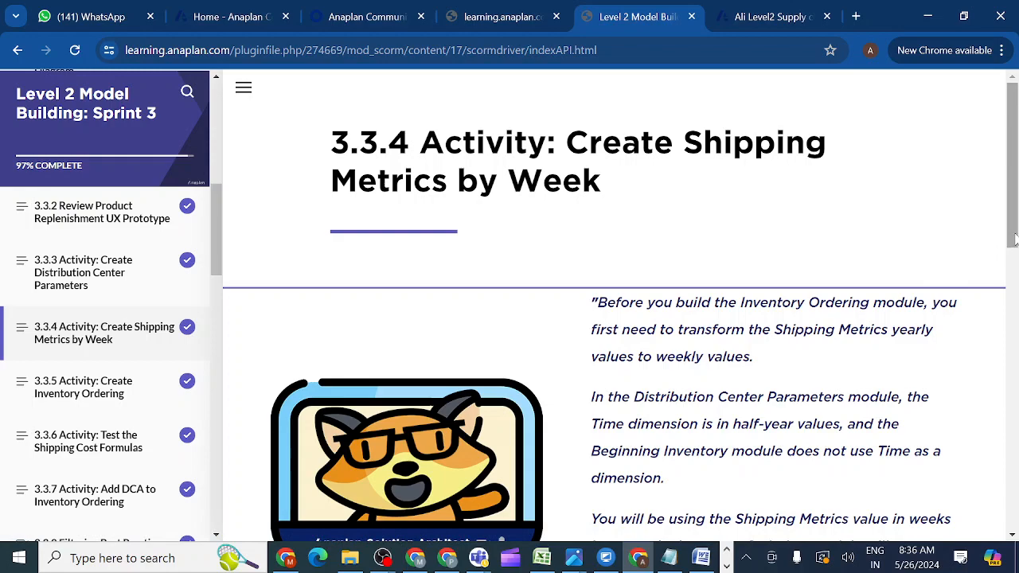
left_click_drag(1015, 239, 1014, 392)
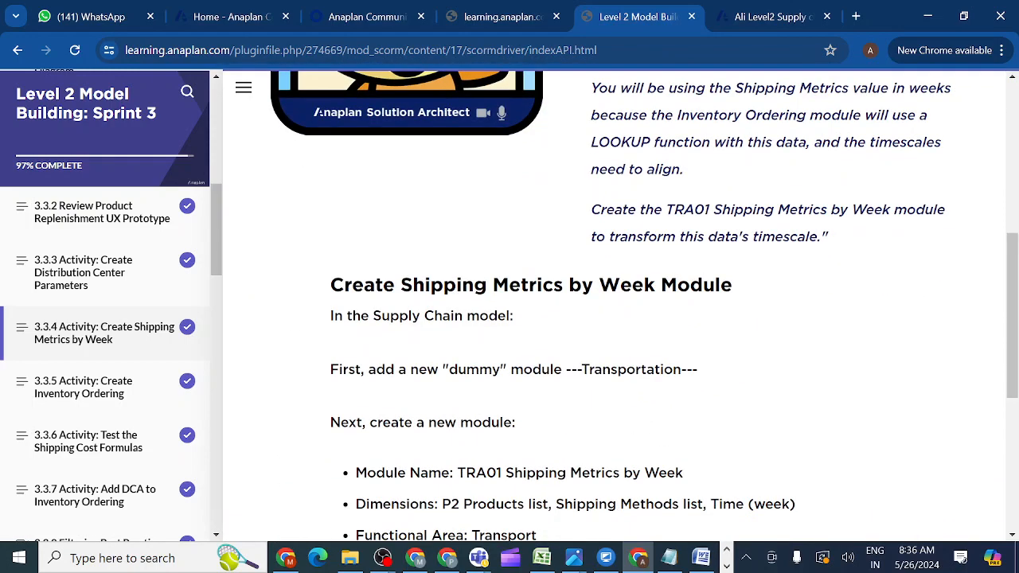
left_click_drag(565, 370, 730, 383)
key("ctrl+c")
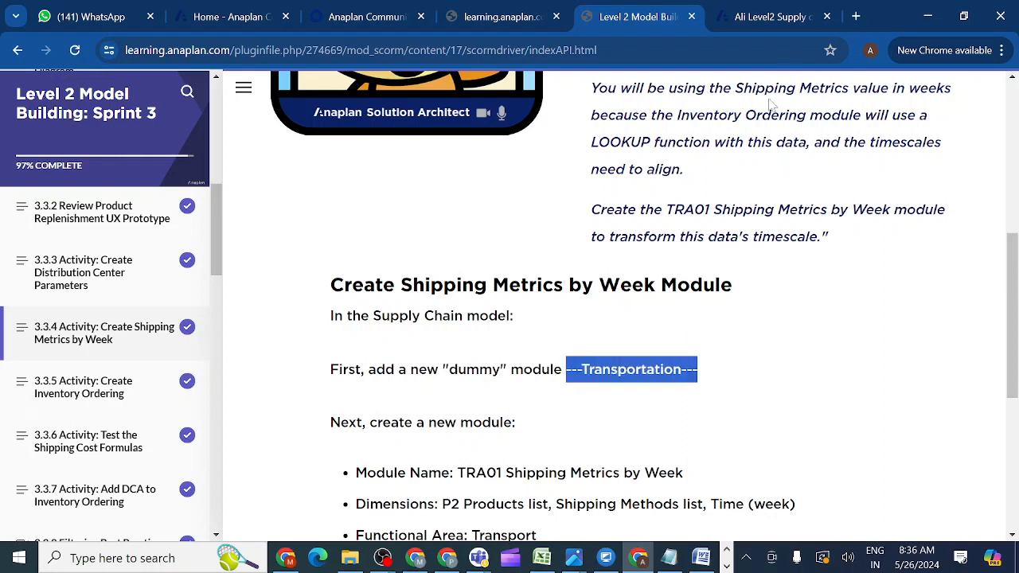
left_click(765, 19)
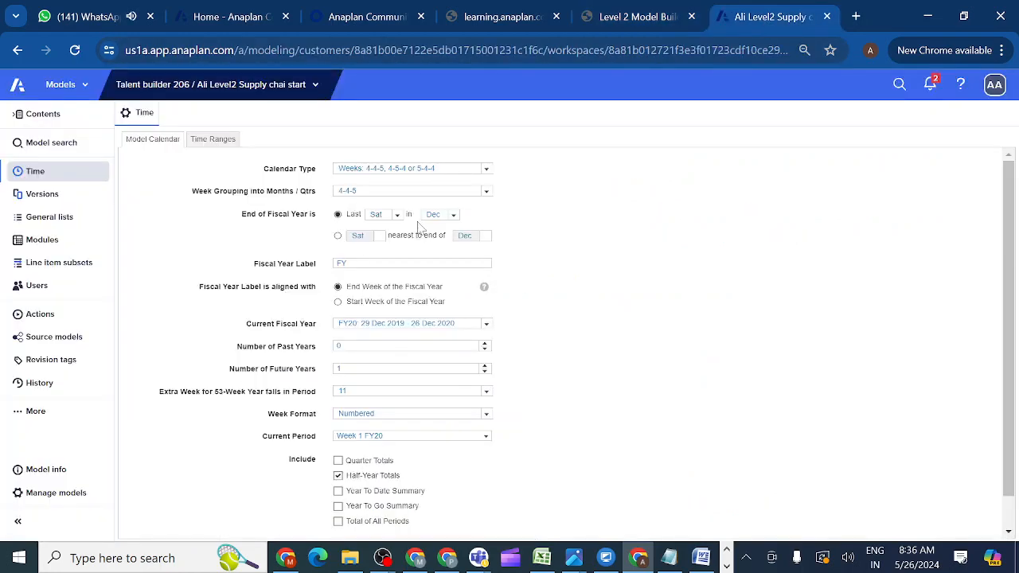
Insert a ---Transportation--- module above ---Access Driver Modules--- with Time removed from columns.
left_click(67, 245)
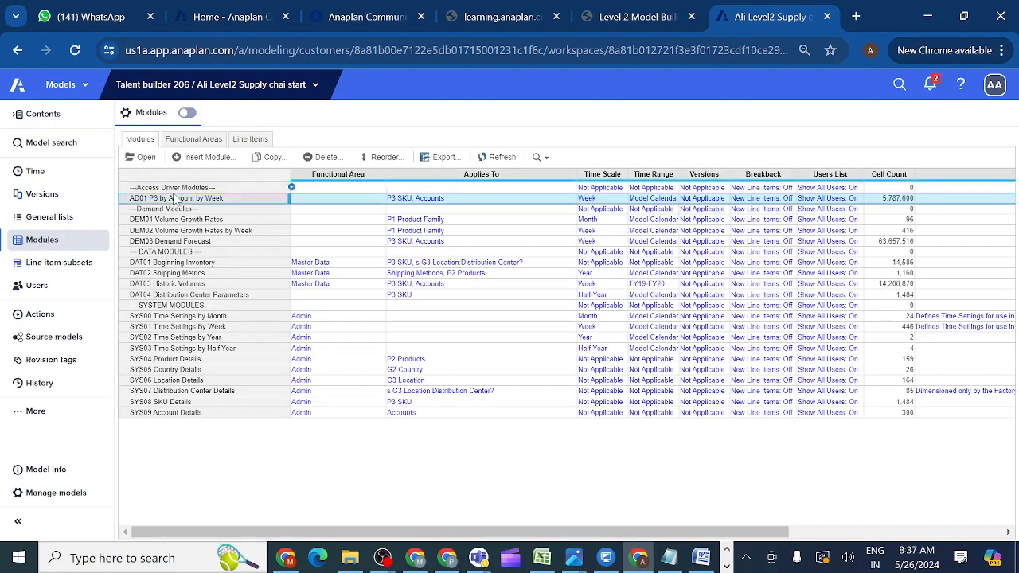
left_click(163, 192)
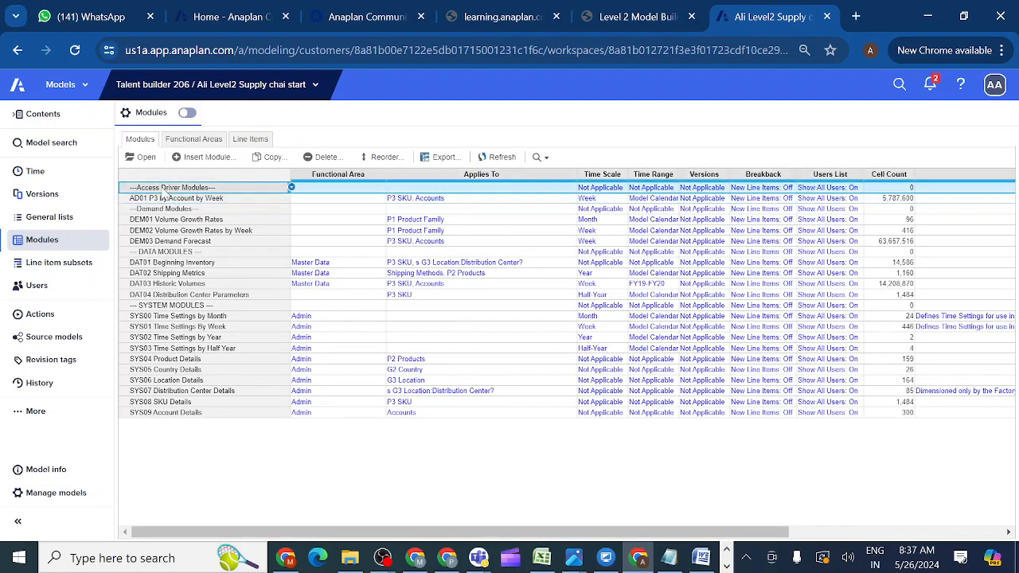
left_click(209, 157)
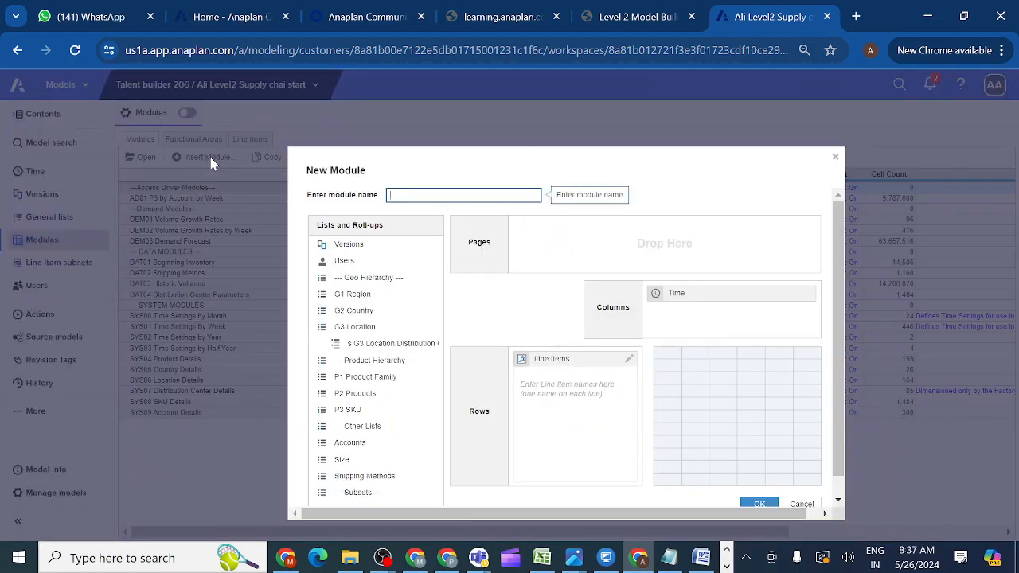
key("ctrl+v")
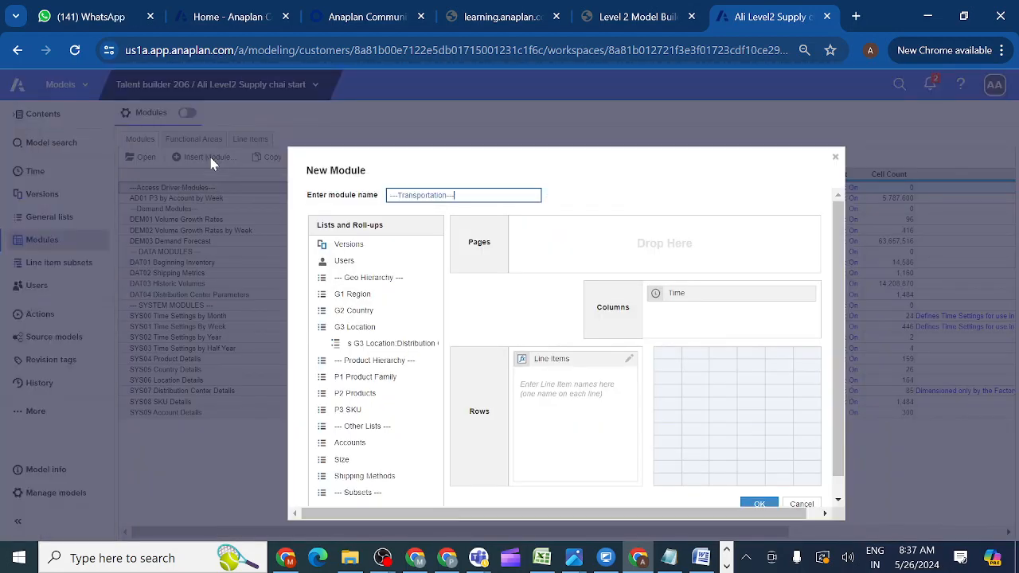
left_click_drag(733, 305, 430, 399)
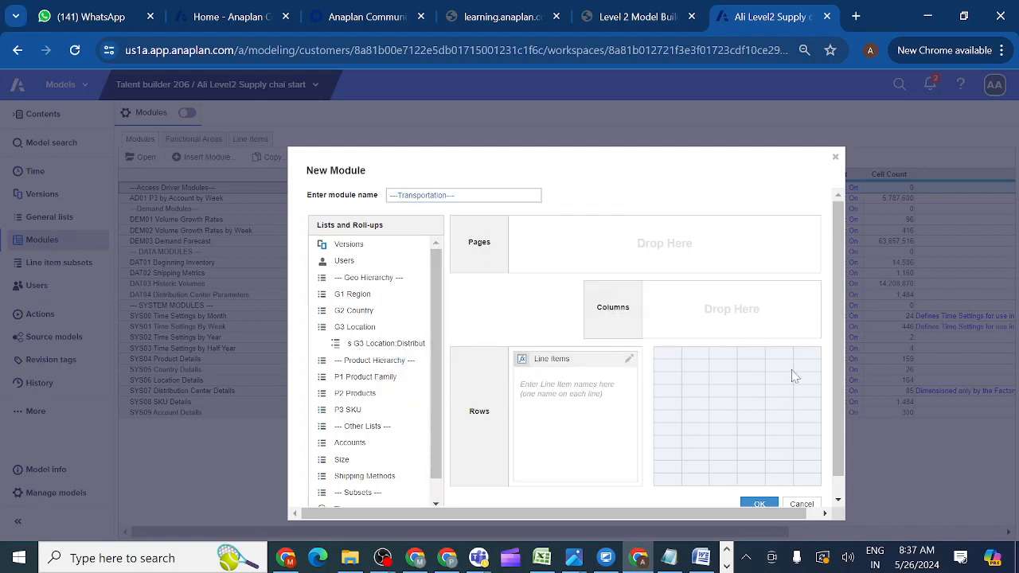
scroll(844, 386, "down", 2)
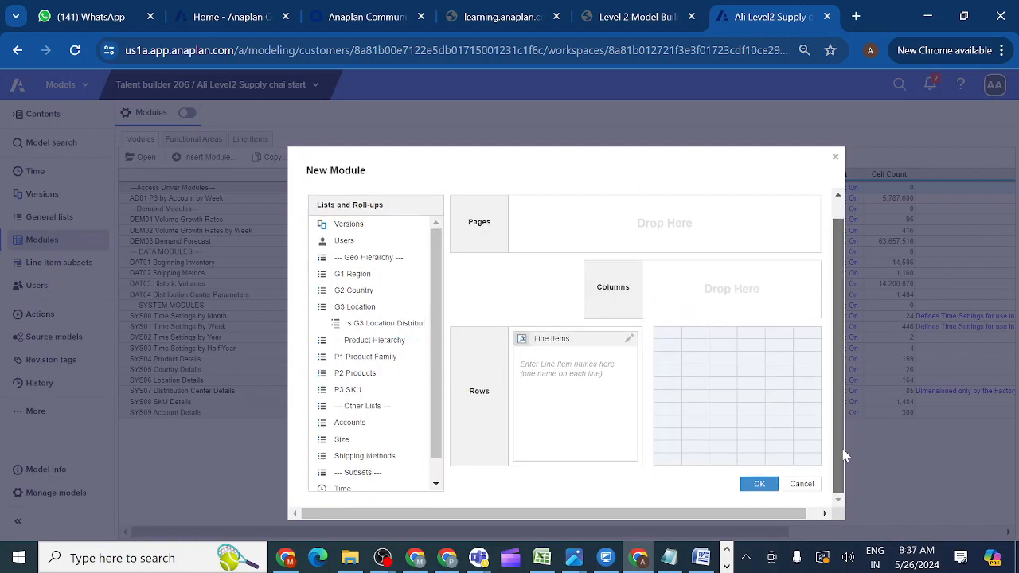
left_click(757, 485)
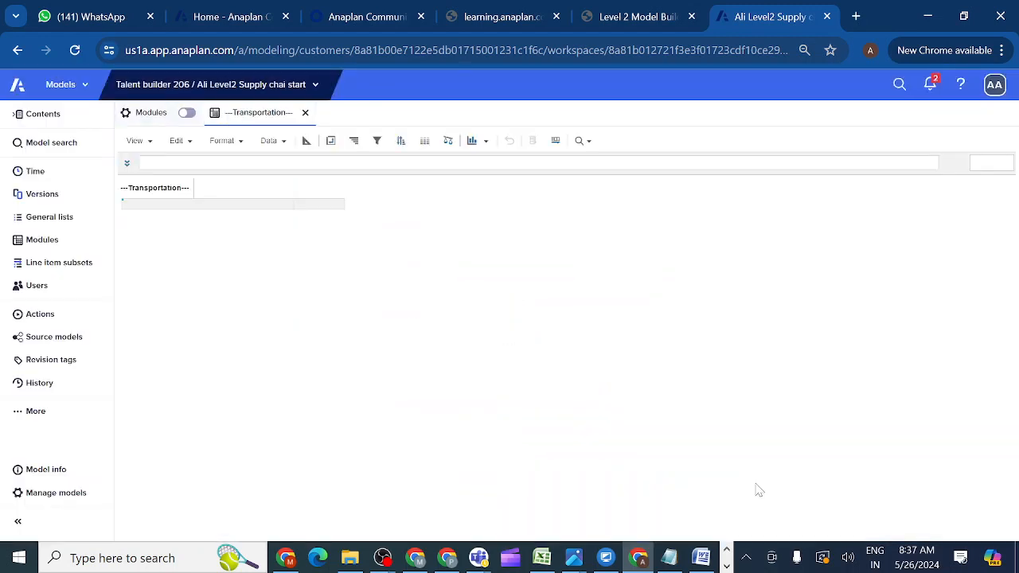
left_click(69, 251)
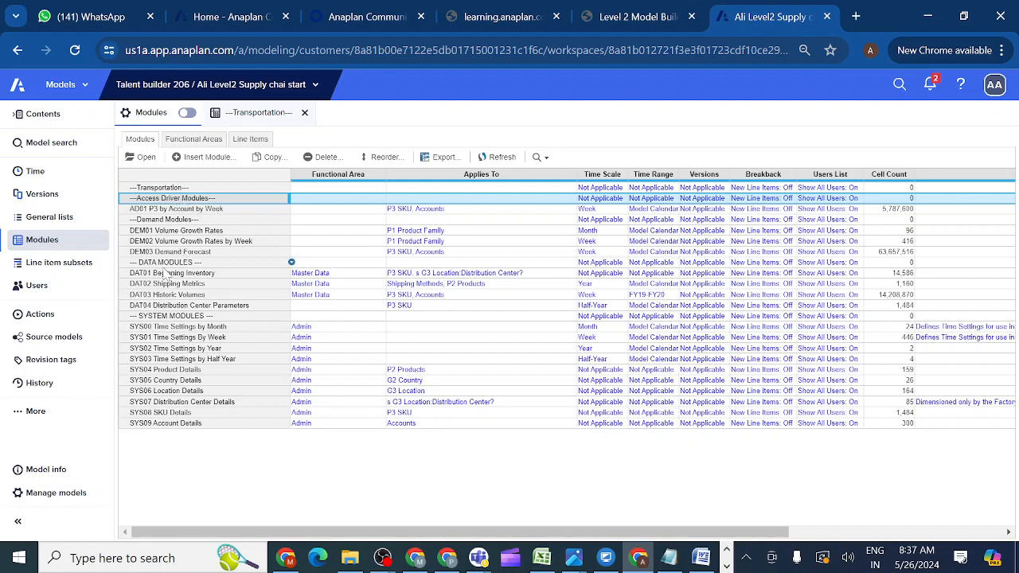
Check the new ---Transportation--- row in Modules, then go back to lesson 3.3.4.
left_click(162, 189)
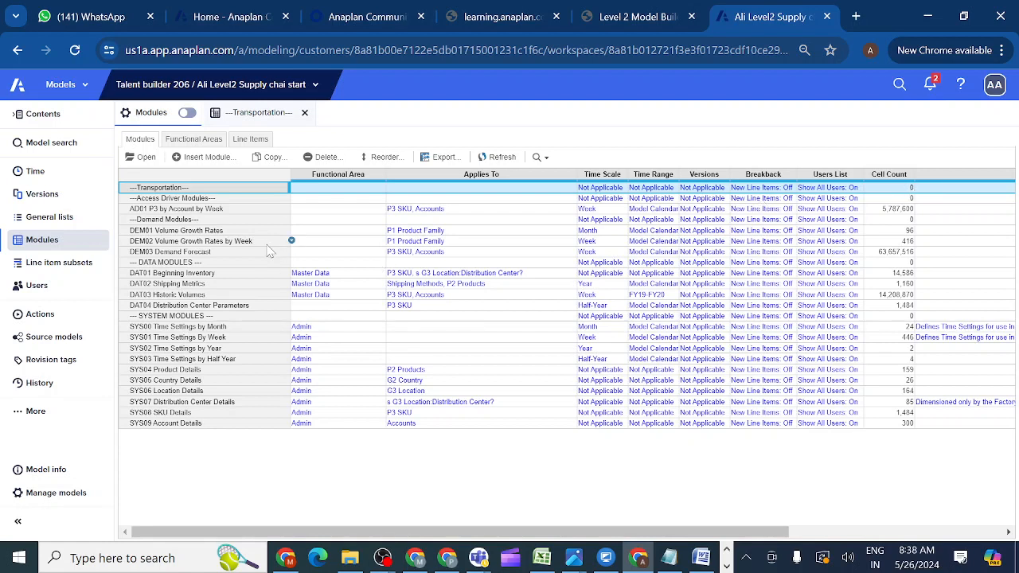
left_click(625, 23)
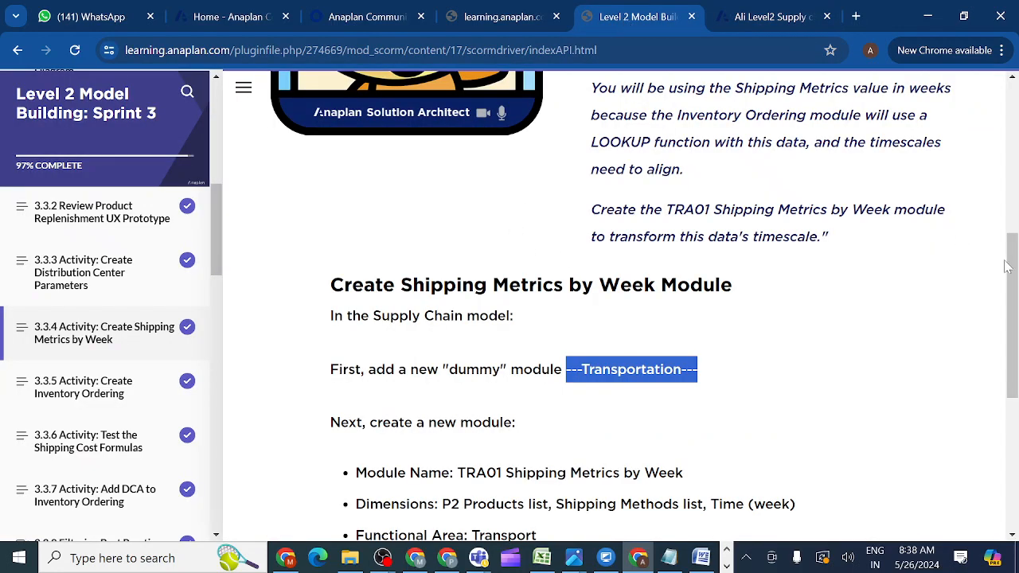
Copy the name 'TRA01 Shipping Metrics by Week' from the lesson and return to Anaplan.
left_click_drag(1013, 271, 1016, 319)
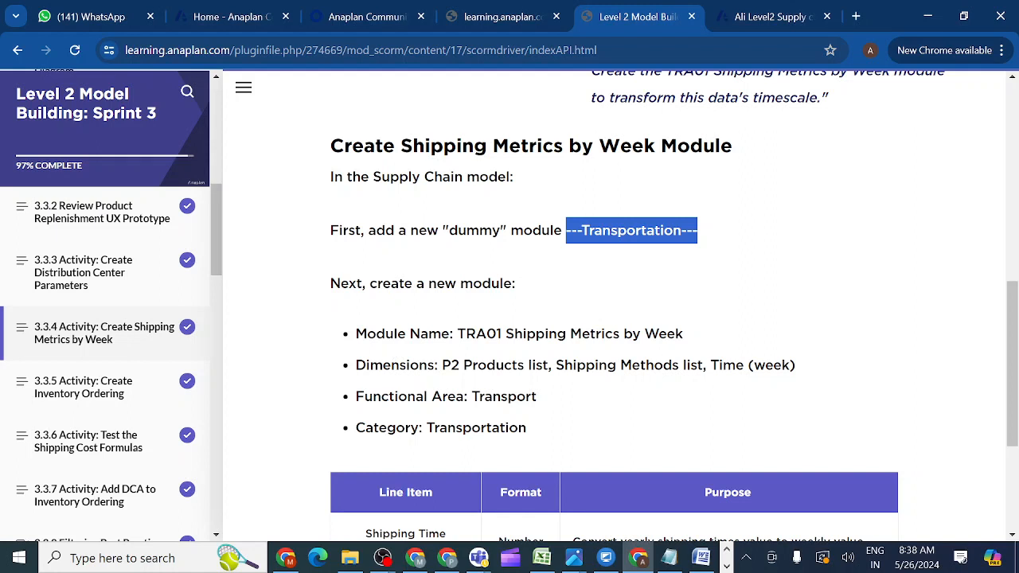
left_click_drag(457, 335, 701, 335)
key("ctrl+c")
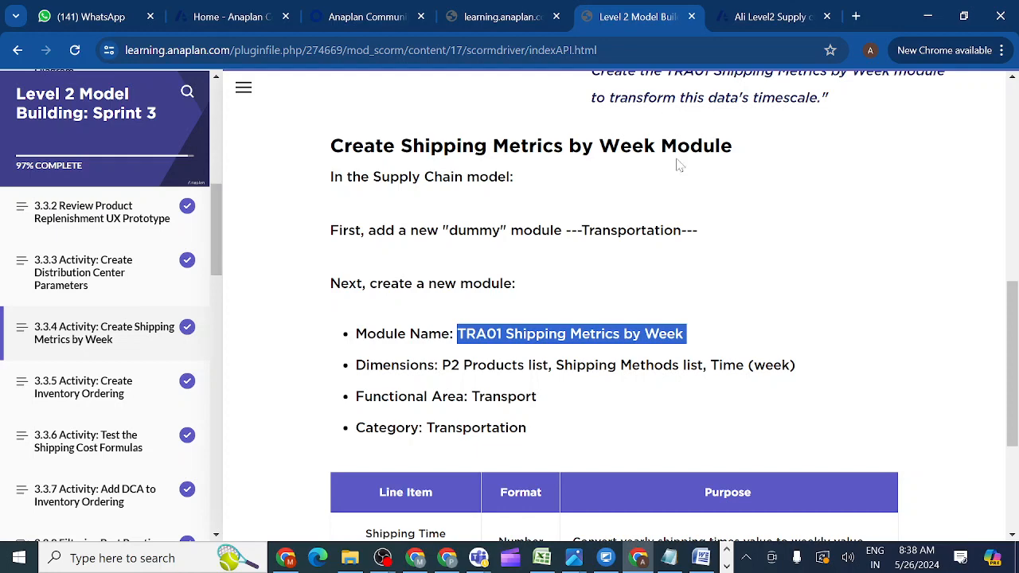
left_click(749, 20)
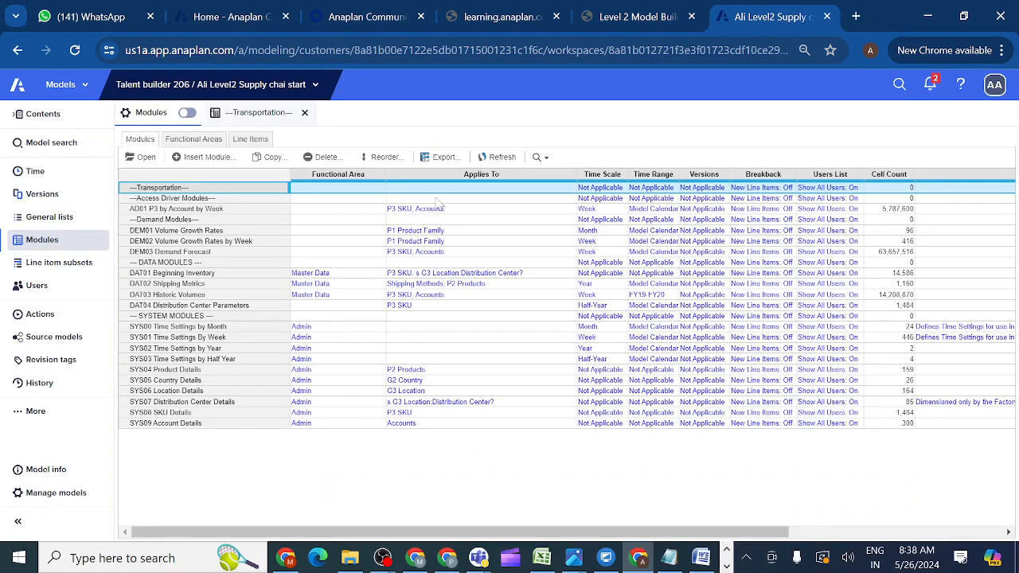
Start a new module named TRA01 Shipping Metrics by Week at ---Access Driver Modules---.
left_click(152, 200)
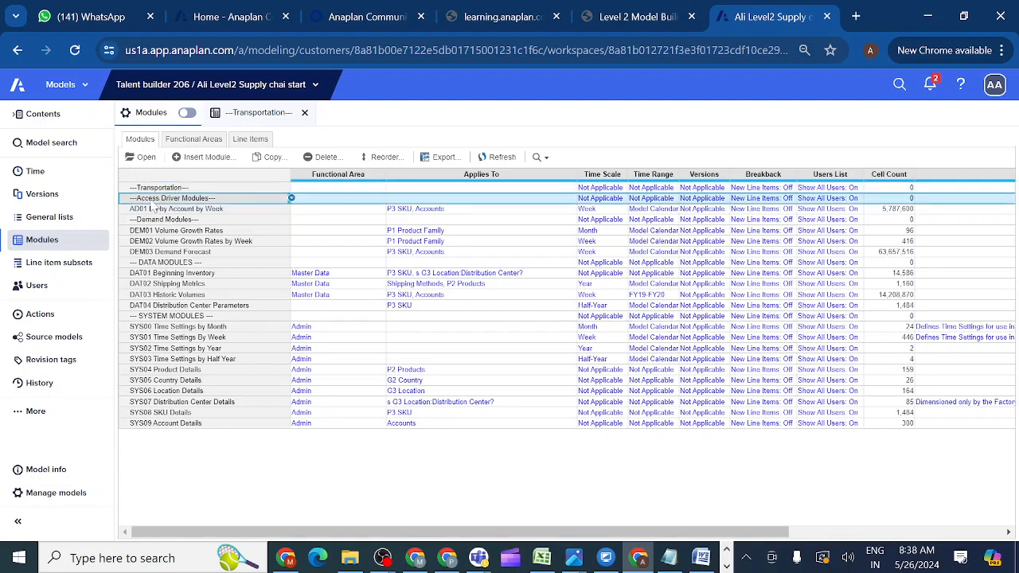
left_click(208, 158)
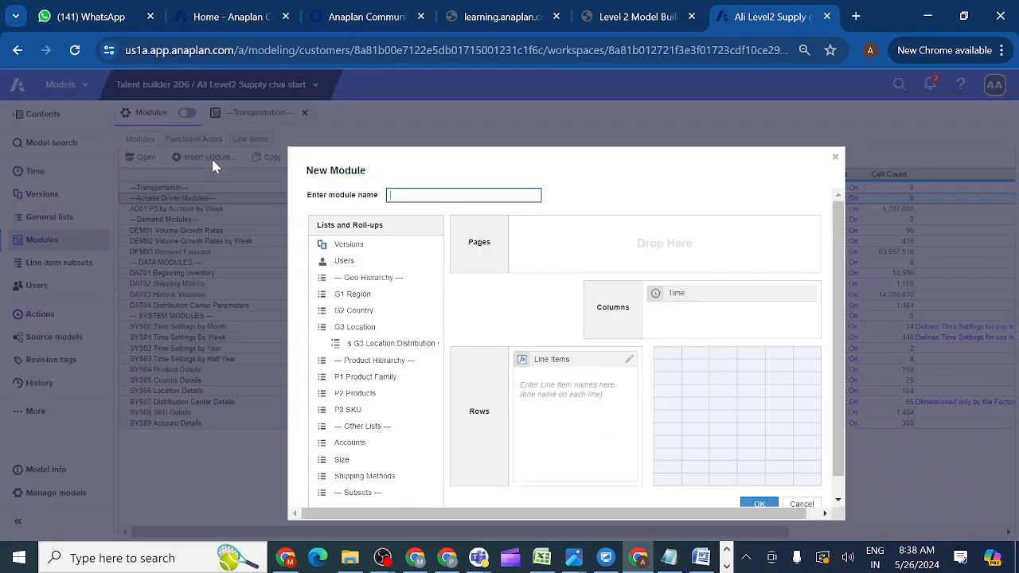
key("ctrl+v")
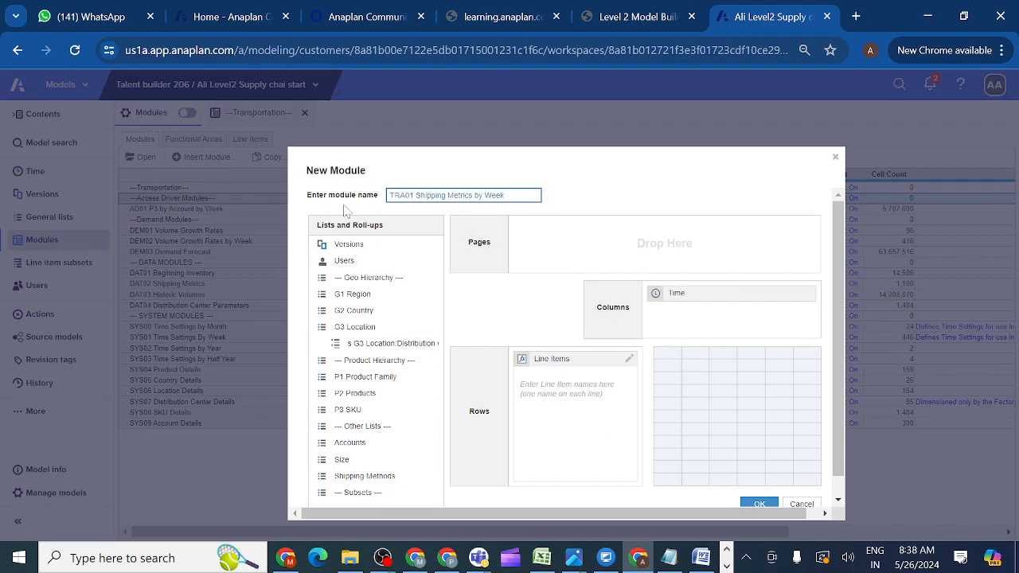
Put P2 Products and Shipping Methods on the module's pages, keeping Time as columns.
left_click(641, 19)
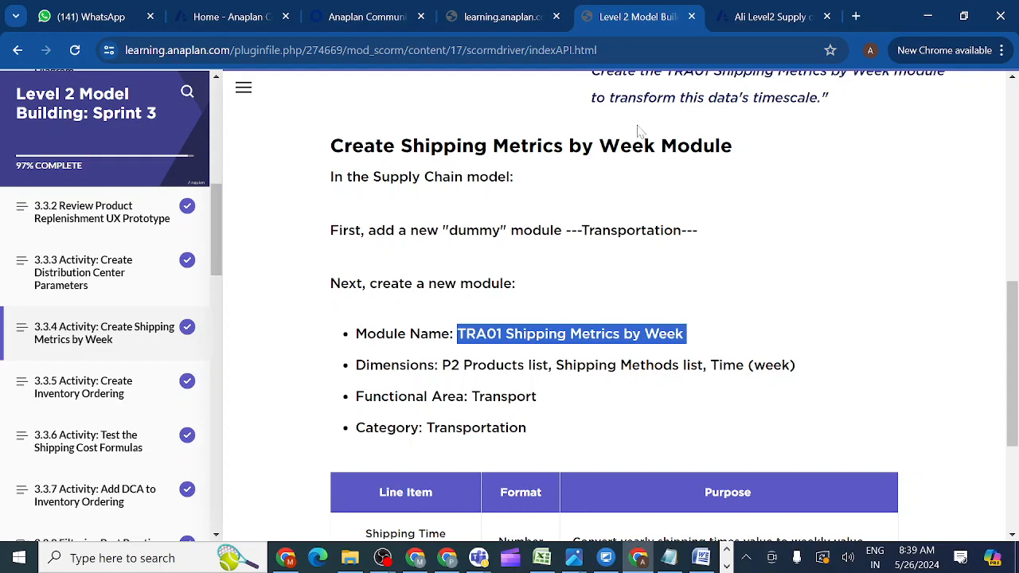
left_click(758, 24)
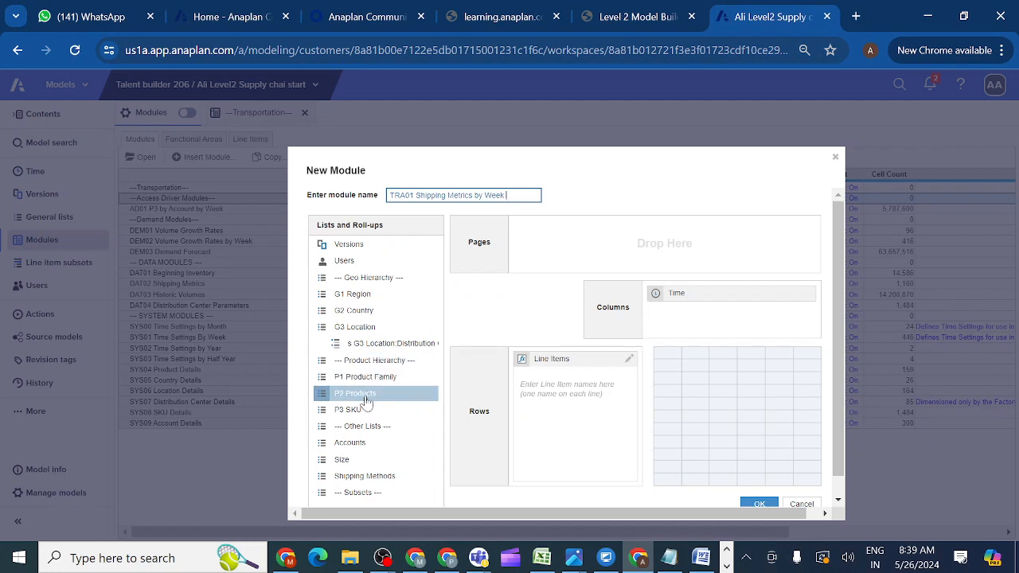
left_click_drag(365, 402, 567, 251)
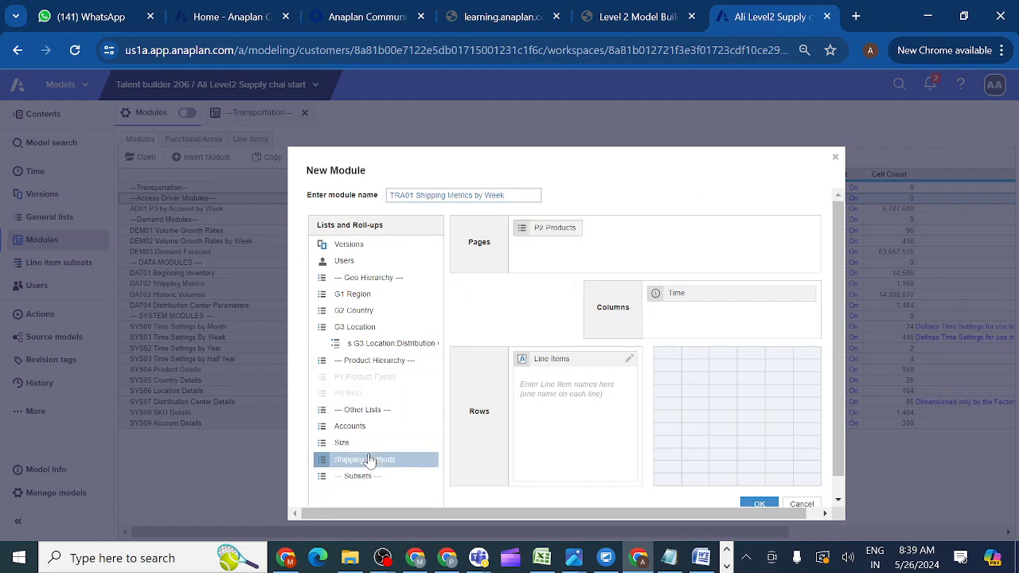
left_click_drag(365, 462, 639, 239)
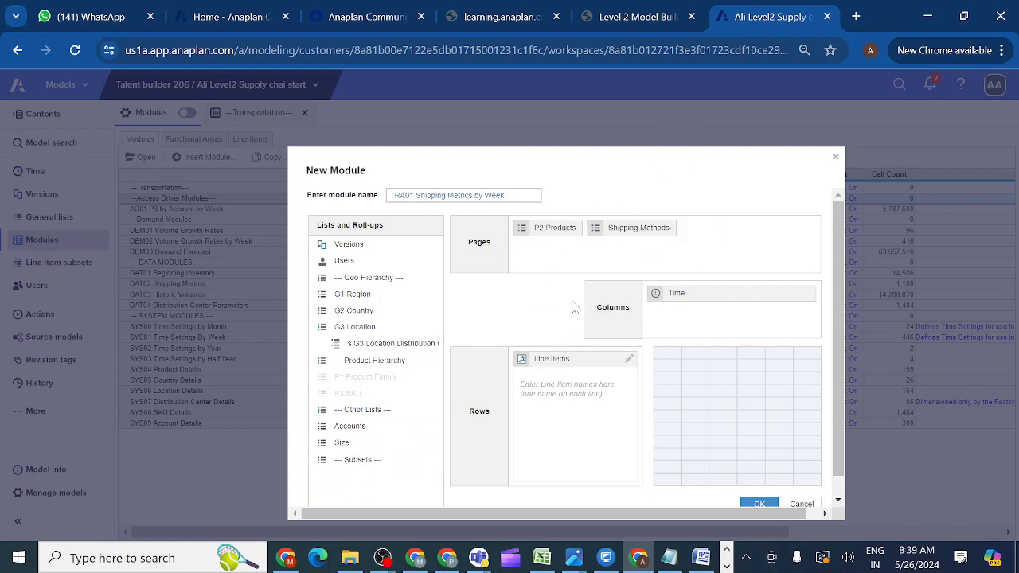
left_click(544, 407)
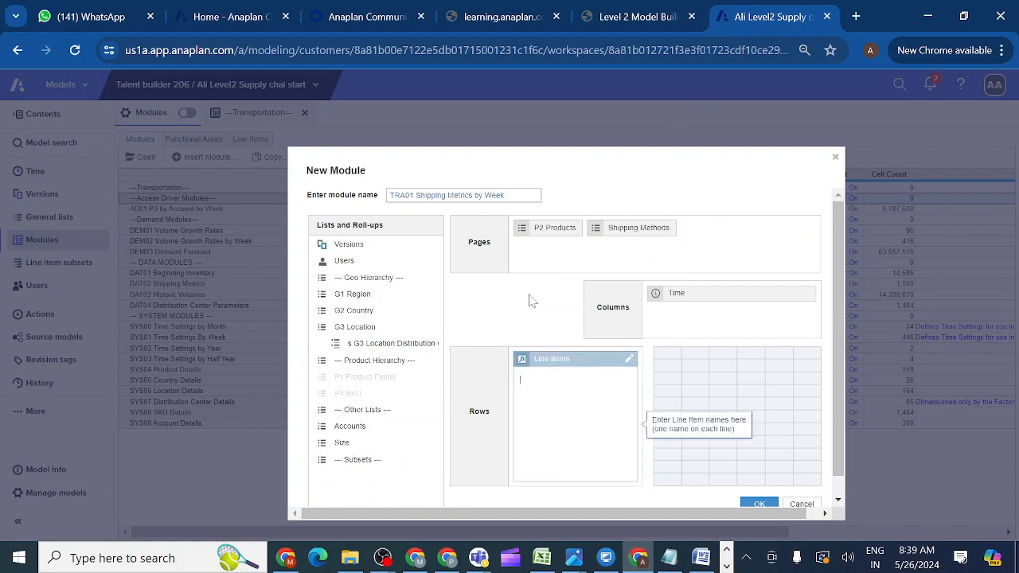
left_click(625, 19)
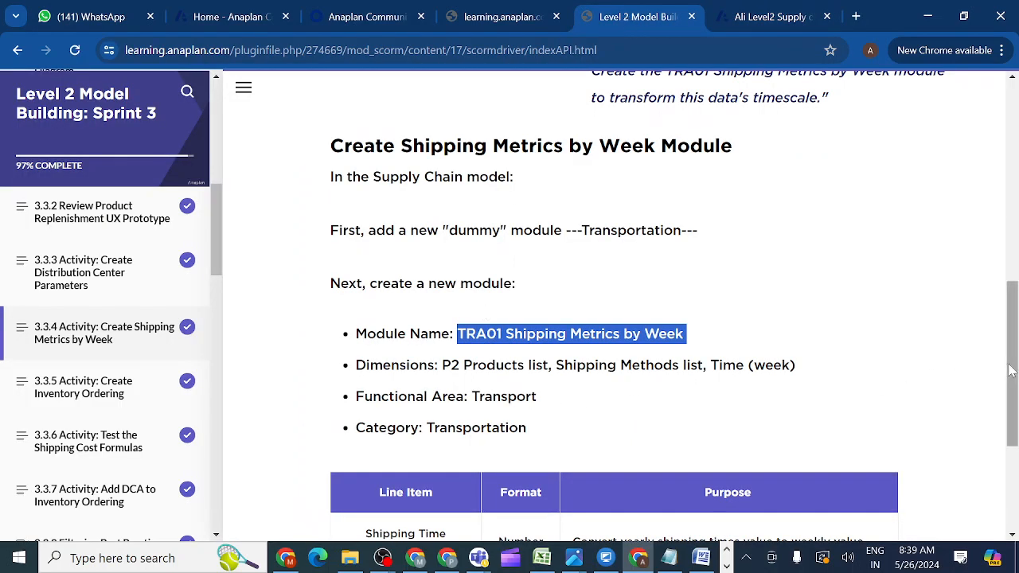
Add Shipping Time (Weeks) from the course table as the first line item.
left_click_drag(1013, 370, 1012, 424)
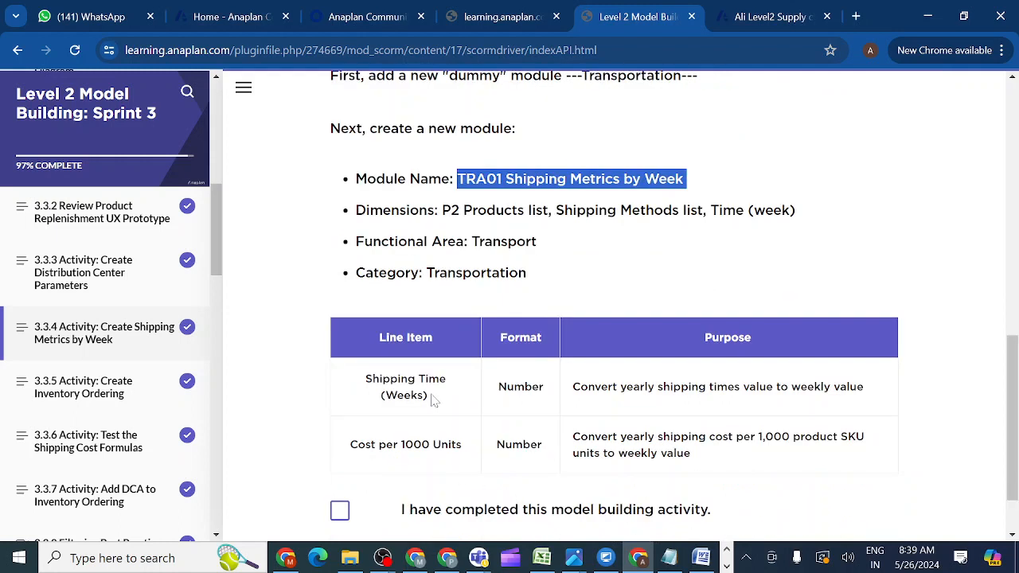
left_click_drag(433, 398, 363, 384)
key("ctrl+c")
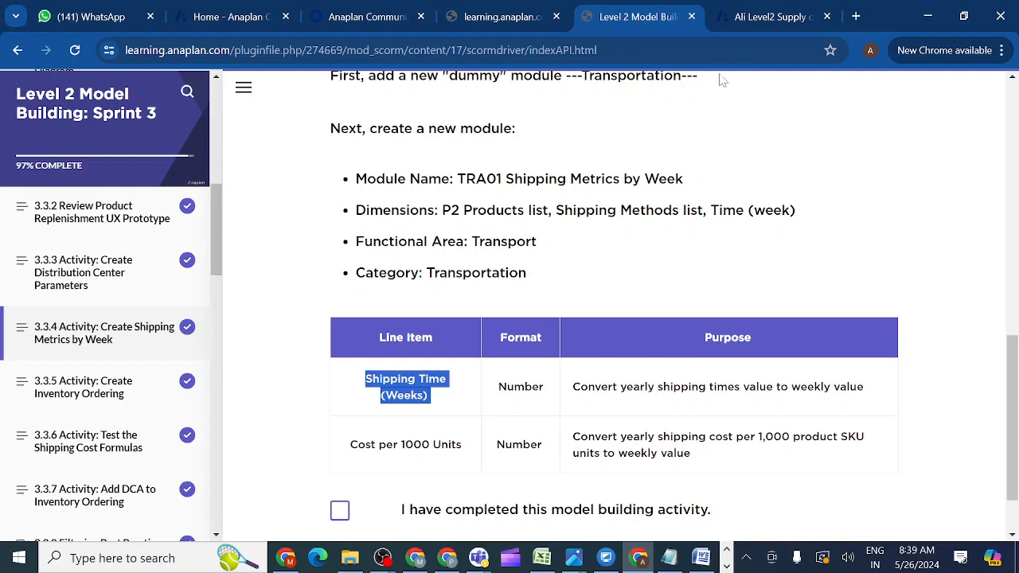
left_click(757, 19)
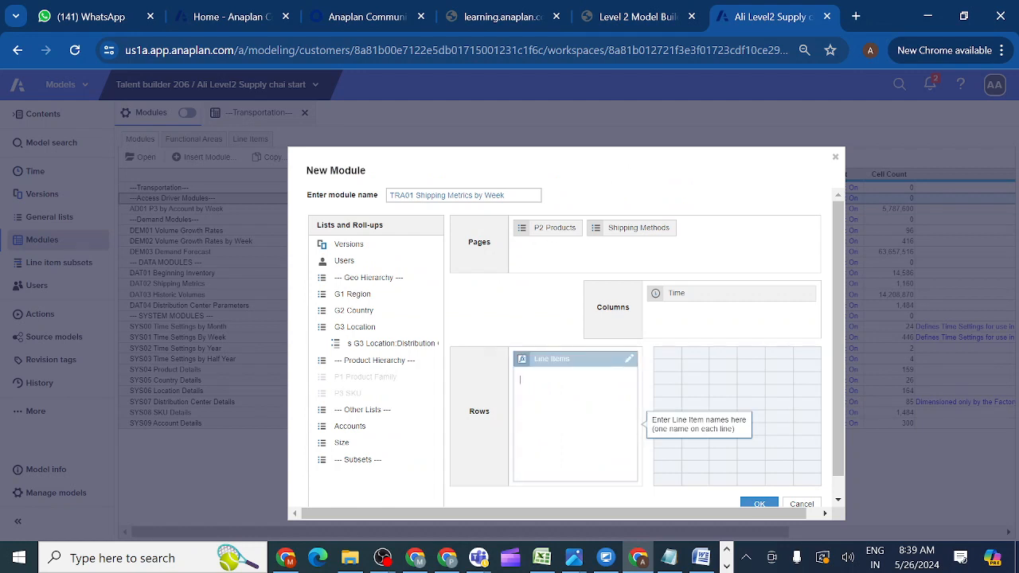
key("ctrl+v")
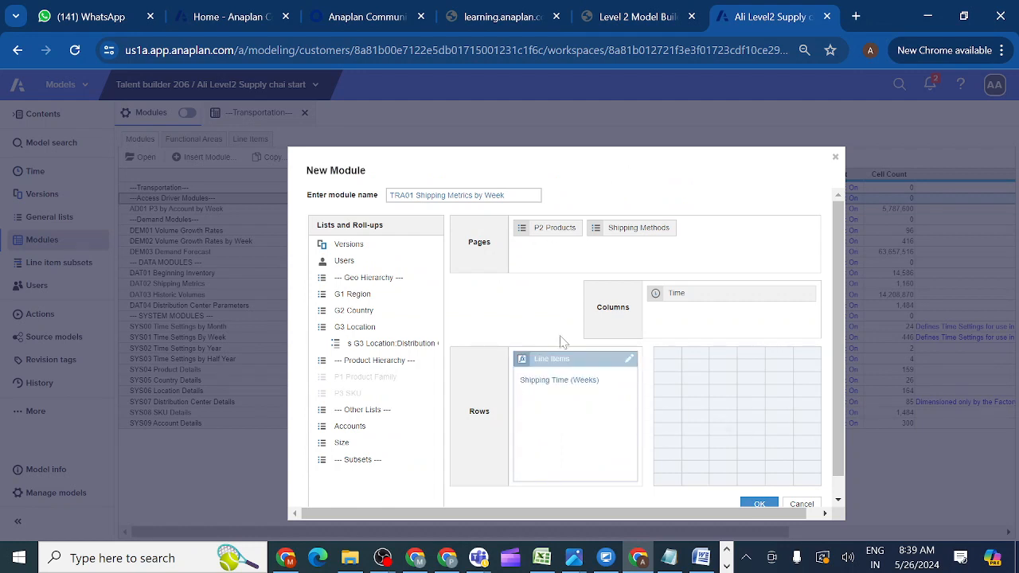
Add Cost per 1000 Units as the second line item and create the module.
left_click(635, 23)
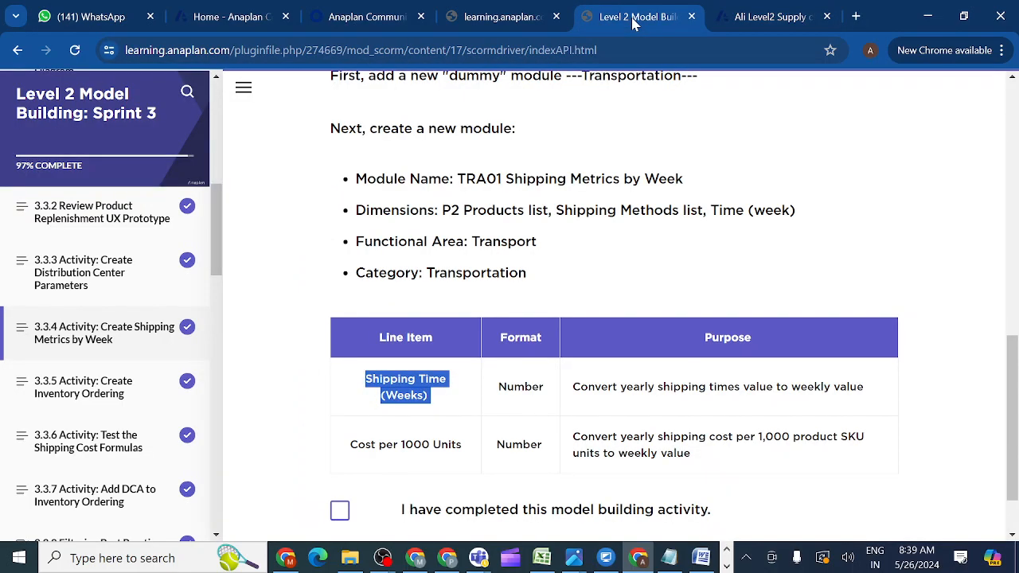
left_click(470, 451)
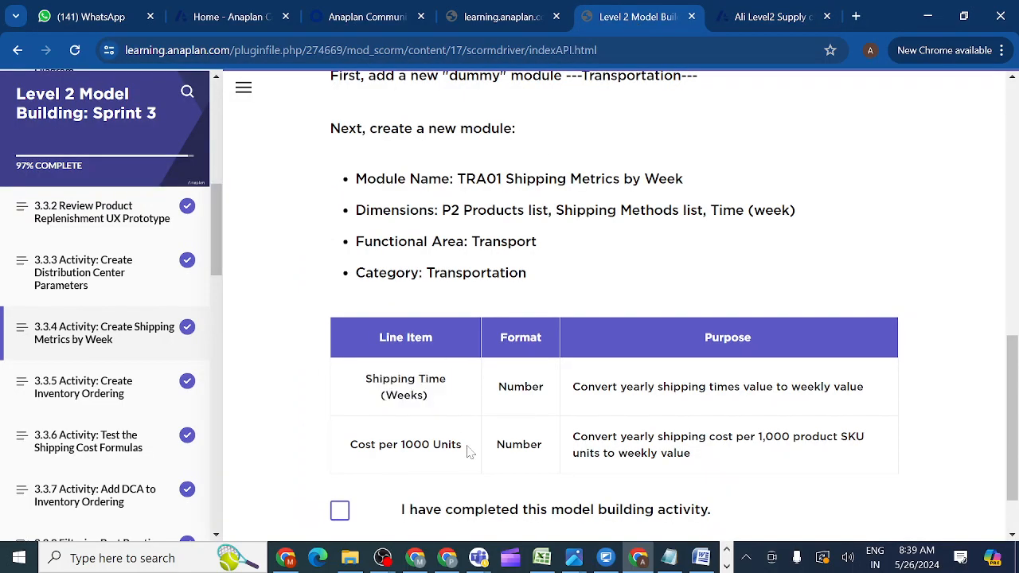
left_click_drag(468, 451, 349, 452)
key("ctrl+c")
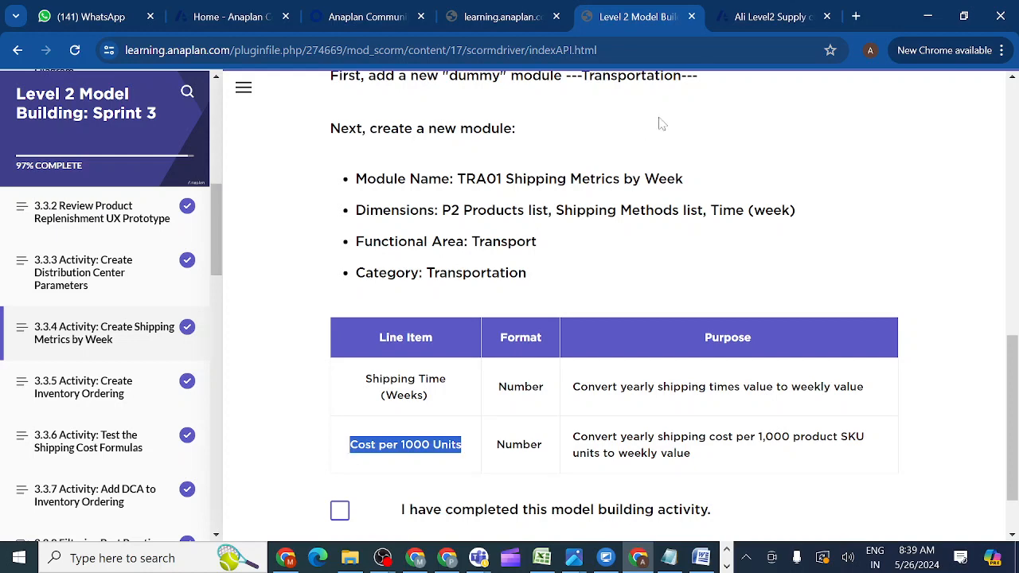
left_click(756, 20)
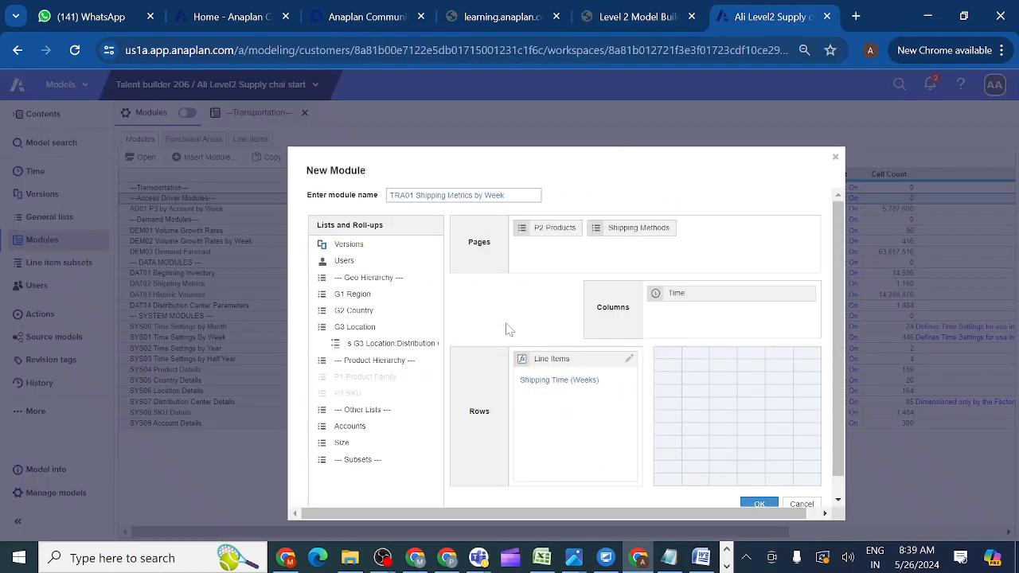
key("ctrl+v")
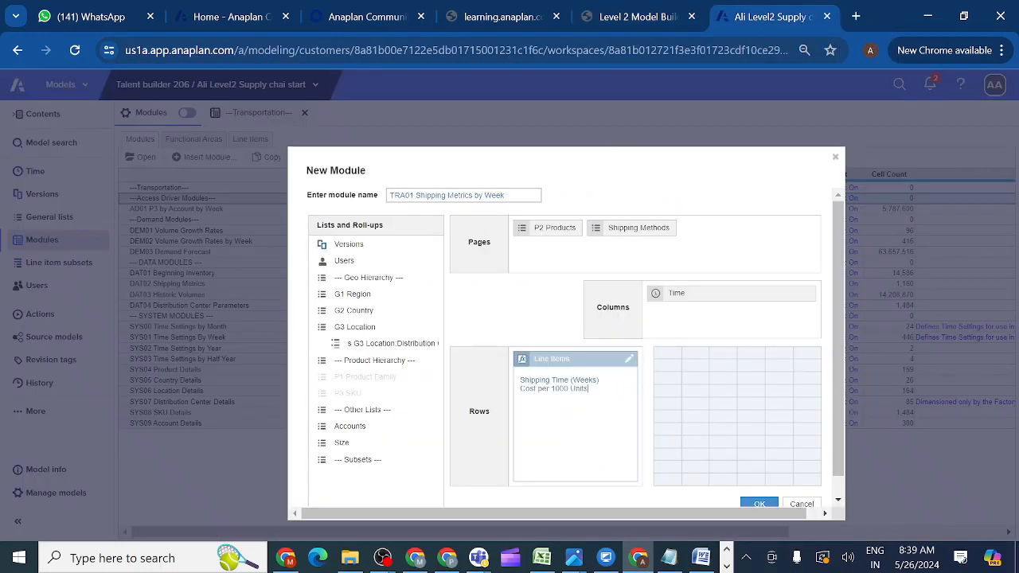
left_click_drag(837, 458, 838, 477)
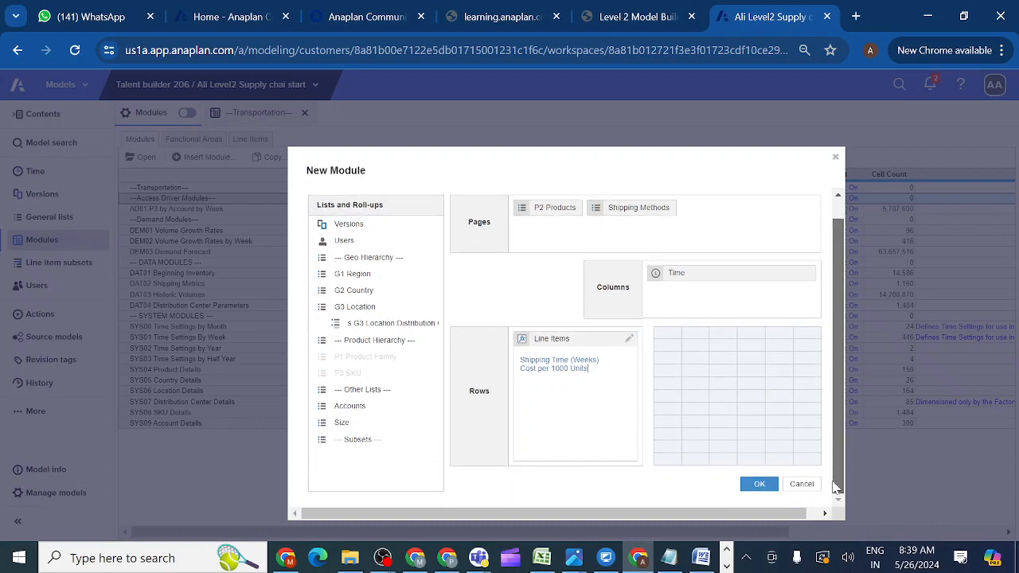
left_click(759, 486)
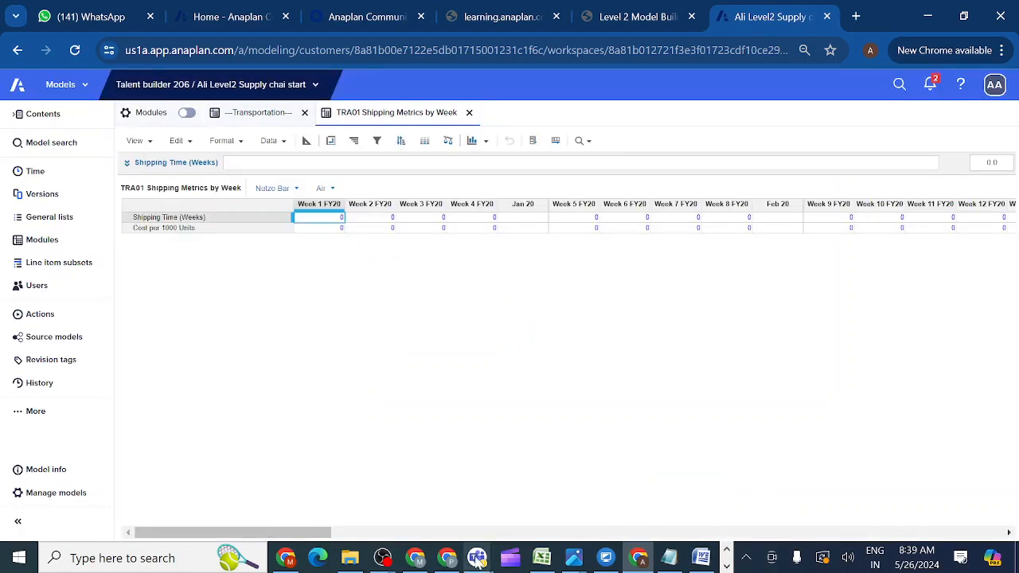
mouse_move(476, 559)
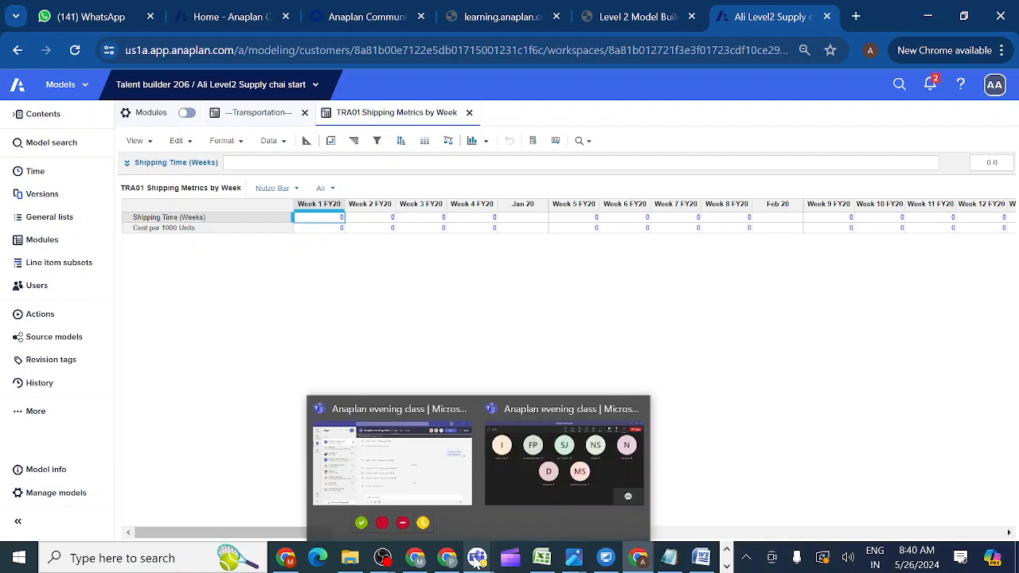
left_click(544, 493)
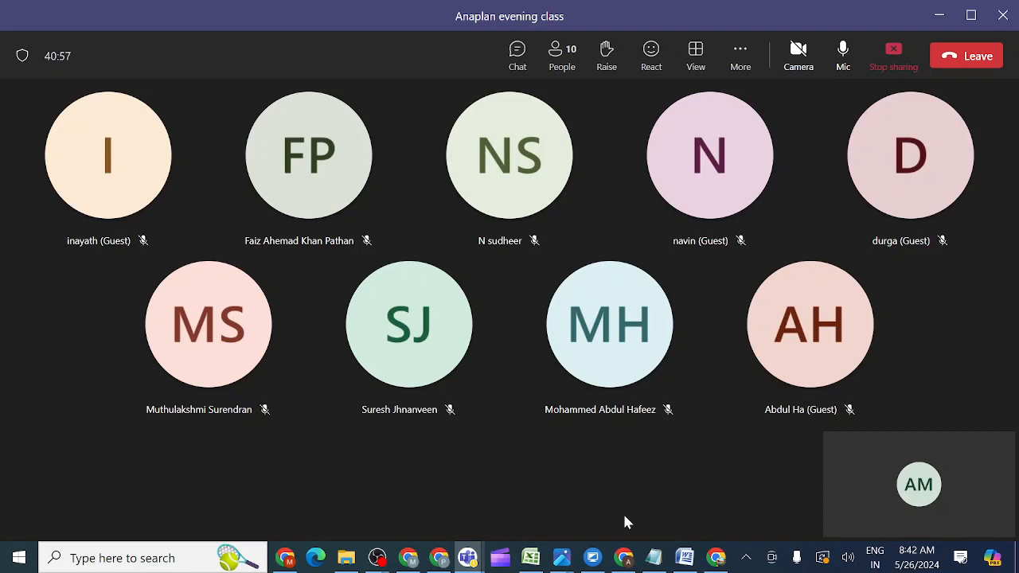
mouse_move(627, 563)
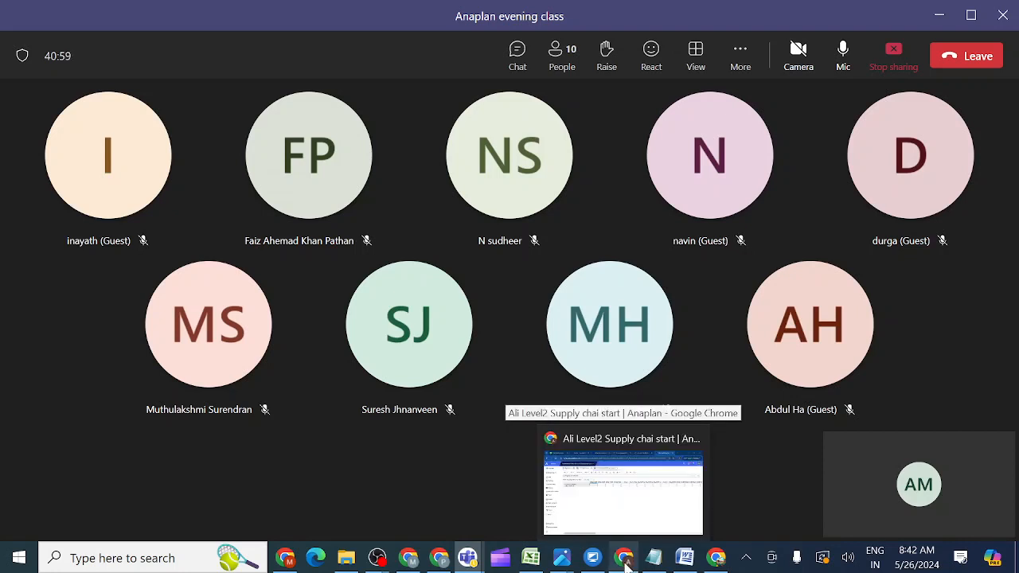
left_click(602, 502)
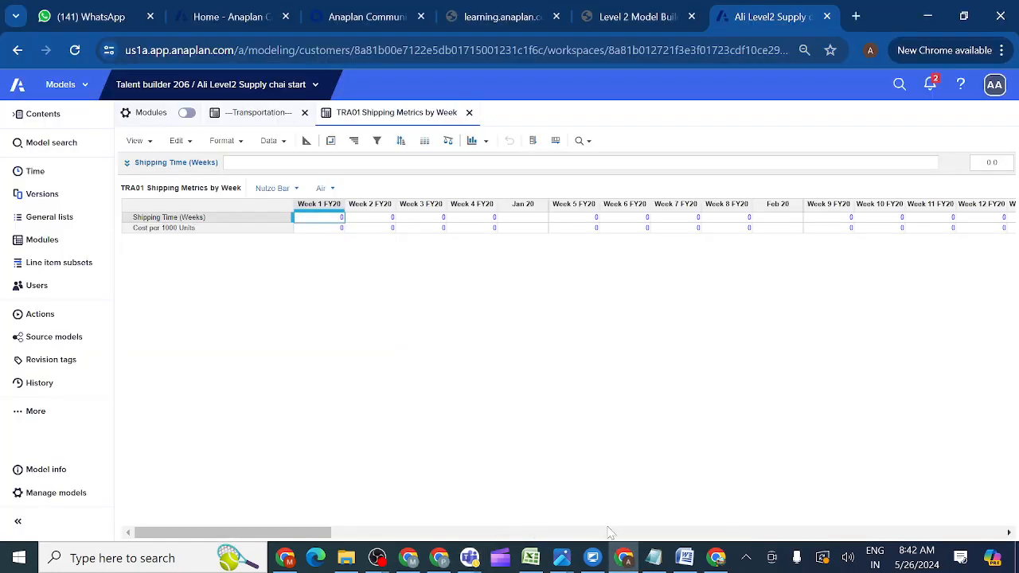
mouse_move(476, 567)
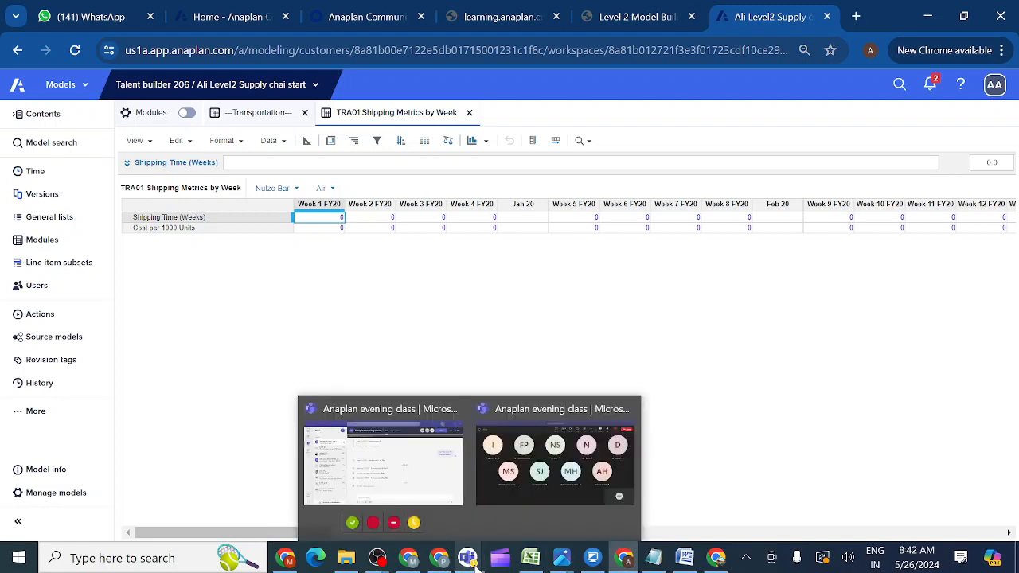
left_click(537, 514)
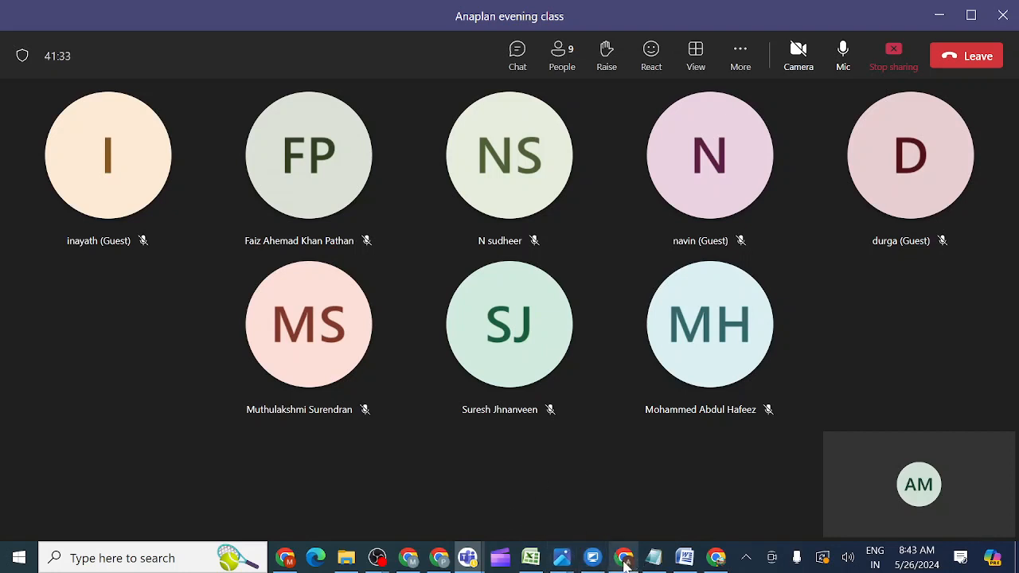
mouse_move(625, 563)
left_click(619, 502)
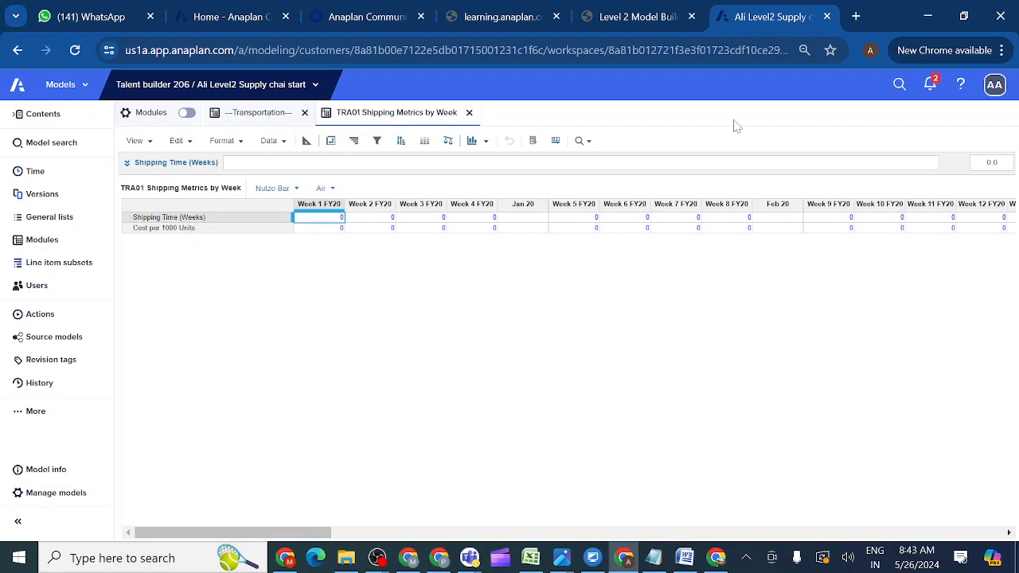
Return to the Level 2 Model Building course page for lesson 3.3.4.
left_click(625, 17)
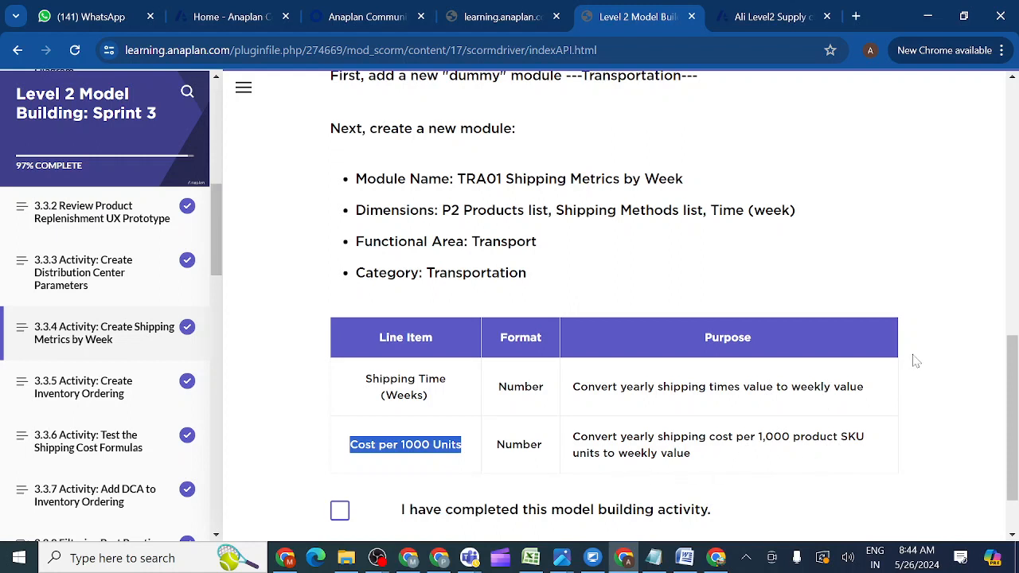
Review the TRA01 line item formats, then bring up the Anaplan formulas Excel workbook.
mouse_move(1014, 354)
left_mouse_down()
mouse_move(1013, 382)
mouse_move(1011, 348)
left_mouse_up()
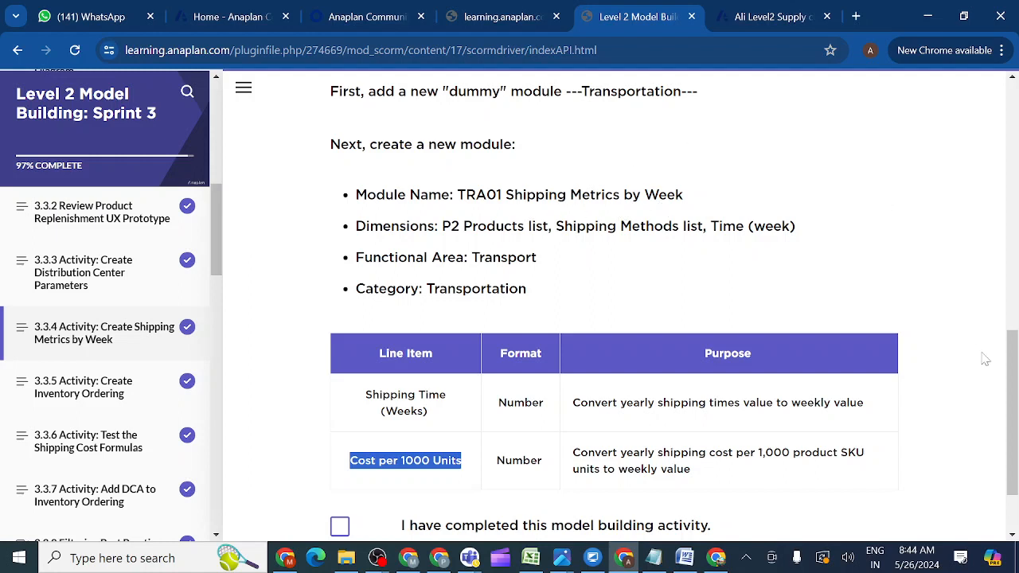
scroll(1015, 398, "down", 1)
scroll(1017, 410, "down", 2)
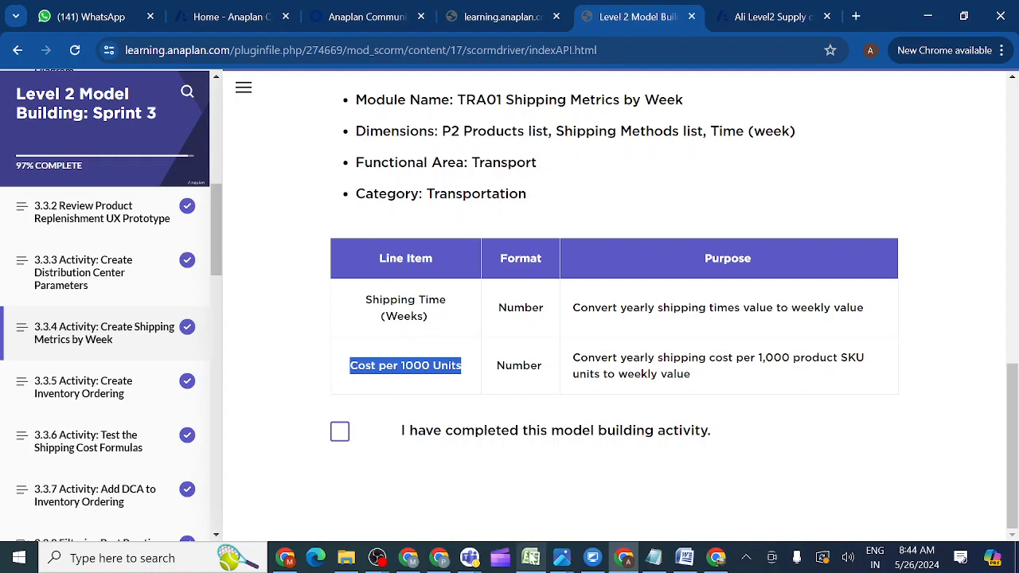
mouse_move(533, 556)
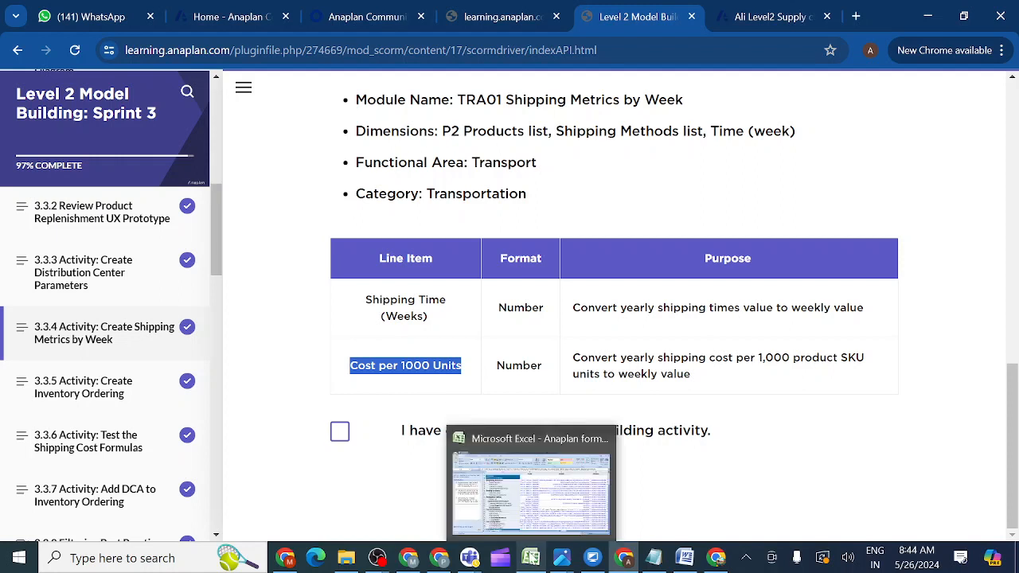
left_click(546, 496)
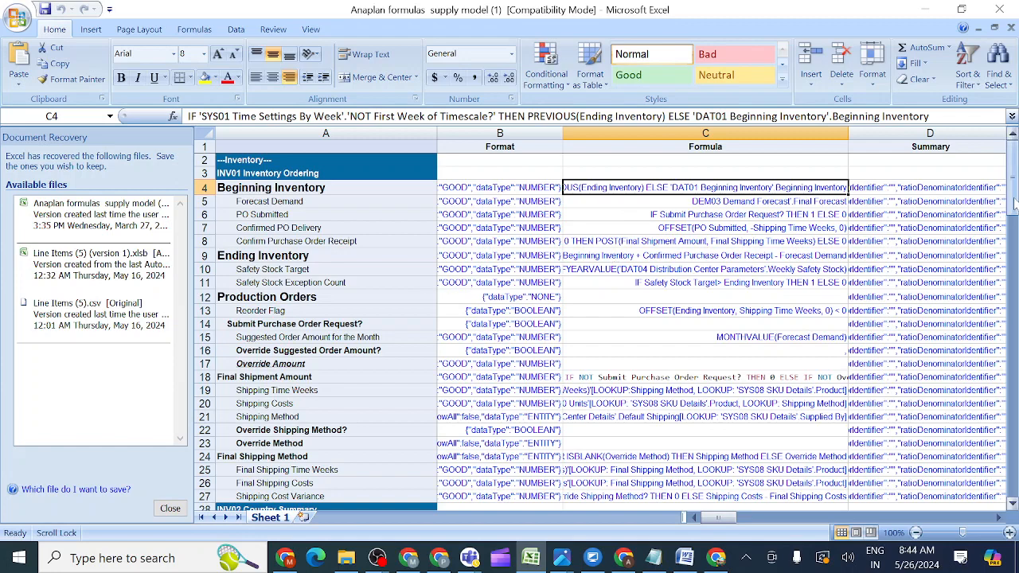
Scroll the formulas workbook to rows 39–42 showing the TRA01 YEARVALUE formulas.
left_click_drag(1013, 199, 1016, 231)
left_click_drag(1013, 239, 1013, 242)
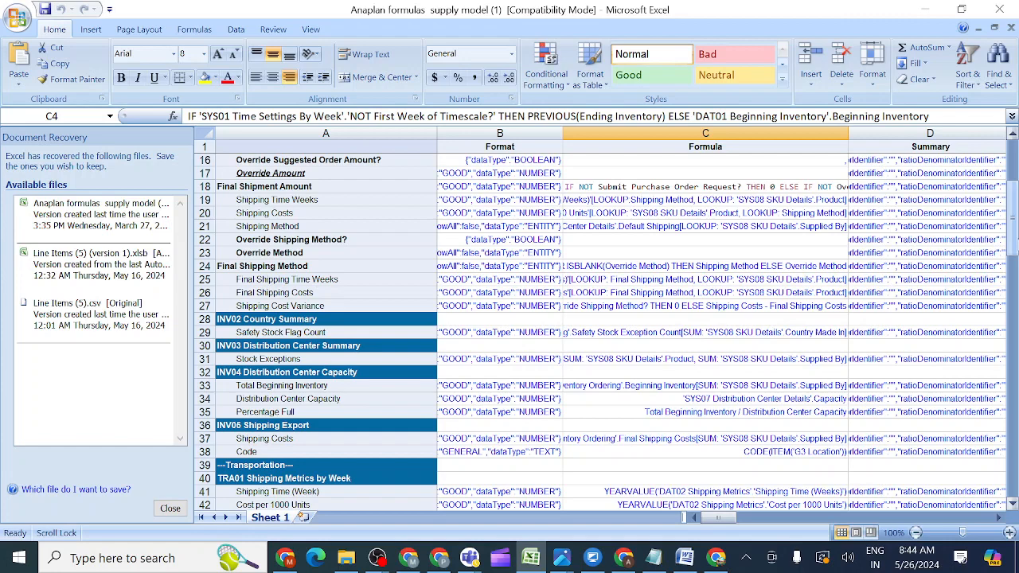
left_click_drag(1014, 236, 1013, 263)
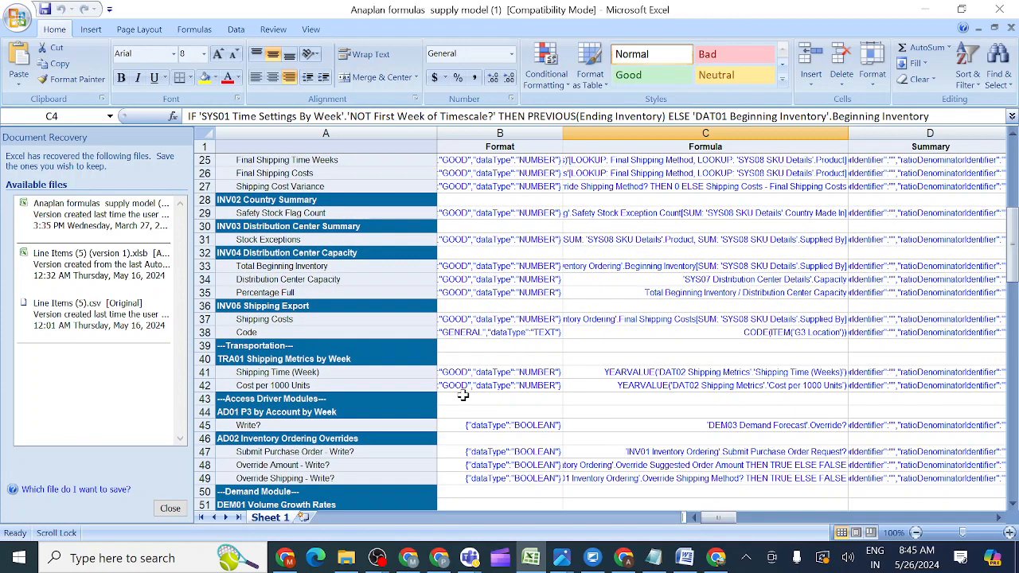
Review the Excel Shipping Time (Week) YEARVALUE and Cost per 1000 Units formulas, then return to the course page.
left_click(350, 376)
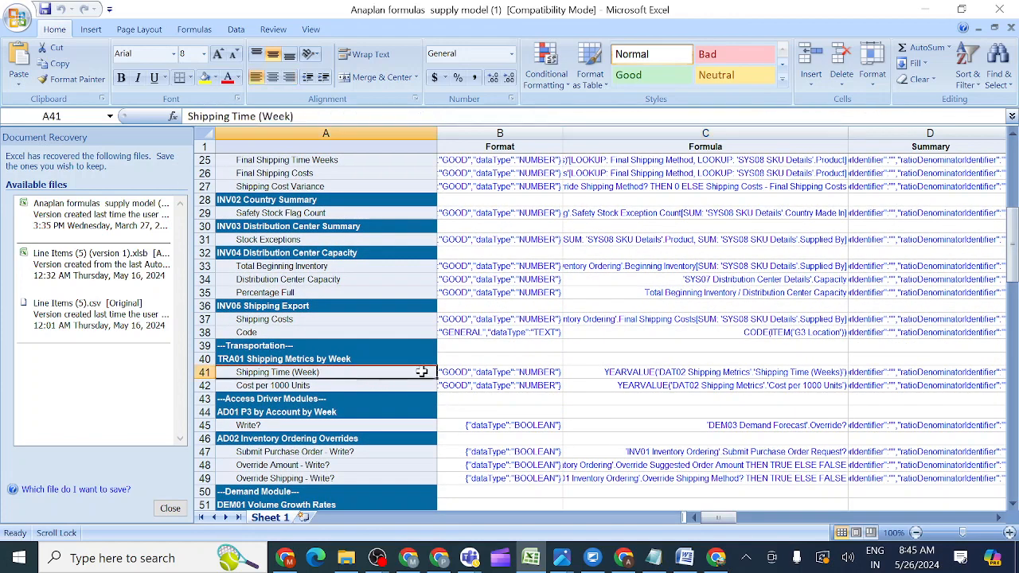
left_click(598, 378)
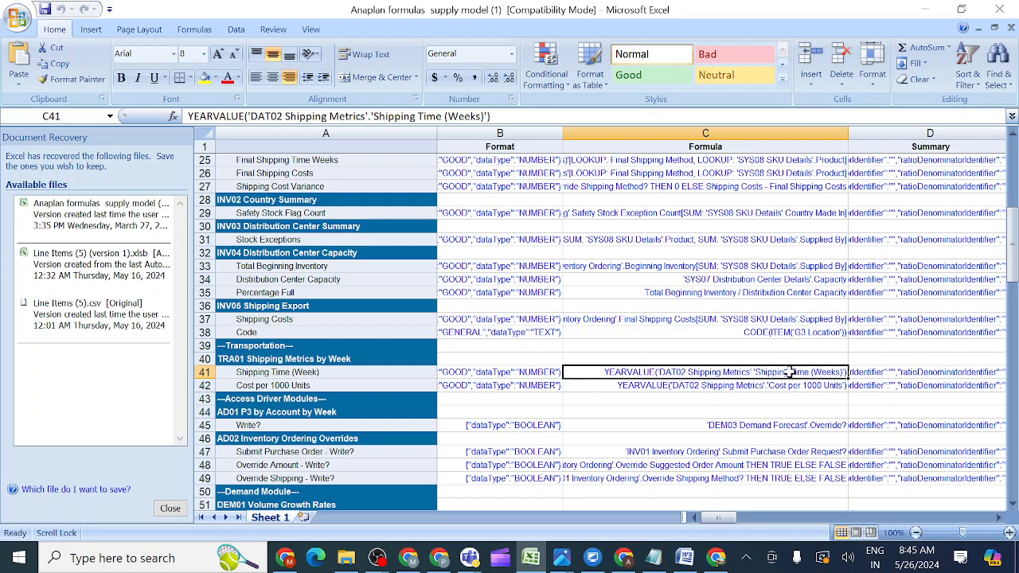
left_click(708, 387)
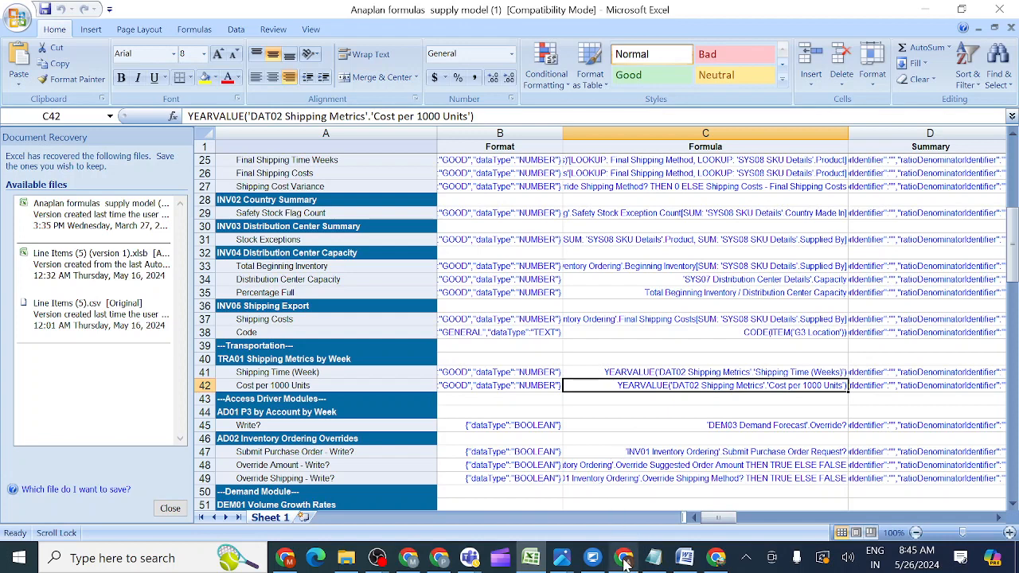
mouse_move(625, 559)
left_click(609, 497)
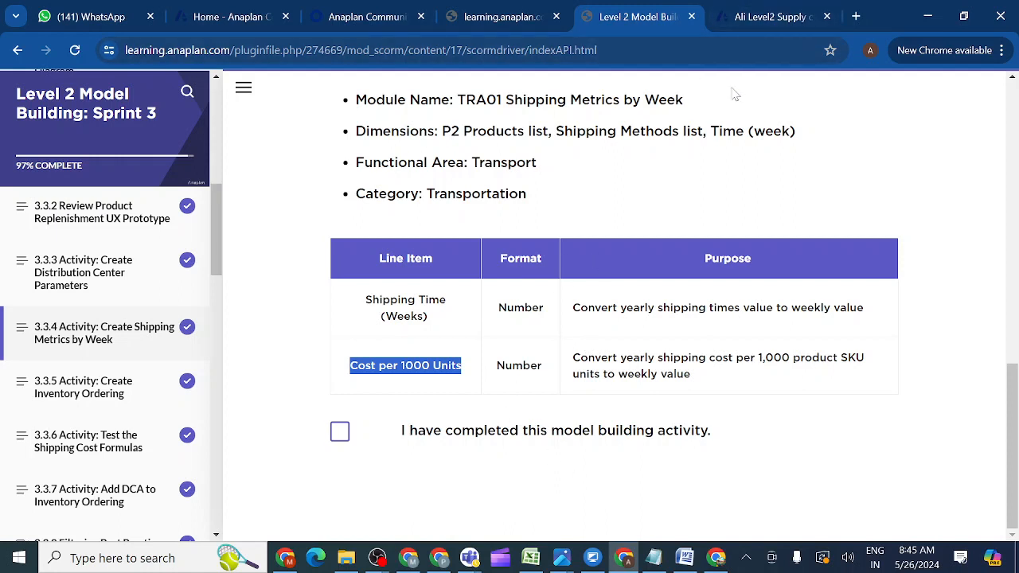
Bring the Anaplan model tab with TRA01 Shipping Metrics by Week to the front.
left_click(768, 17)
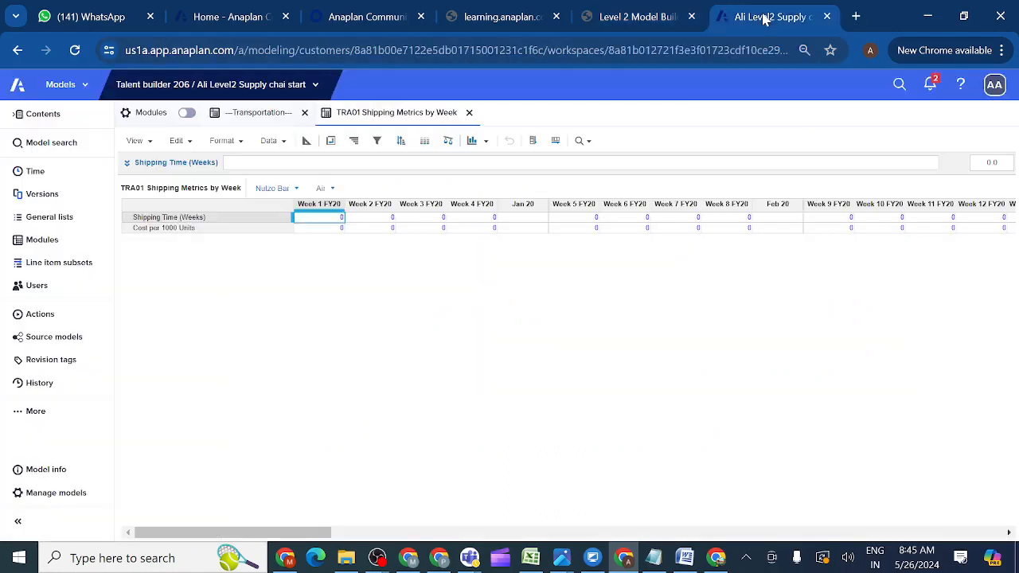
Begin a YEARVALUE() formula for Shipping Time (Weeks) and open DAT02 Shipping Metrics in its own tab.
left_click(136, 222)
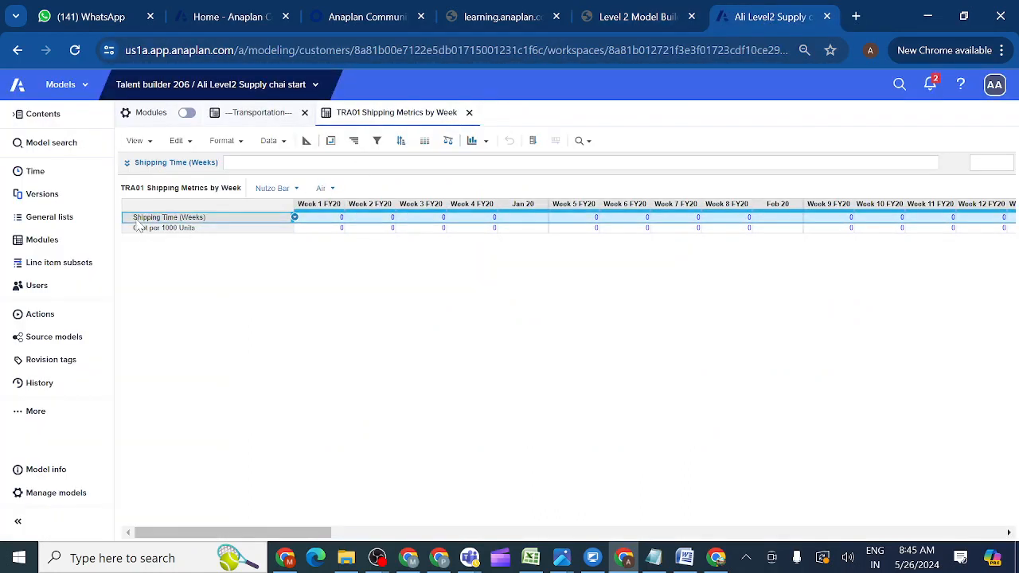
left_click(126, 164)
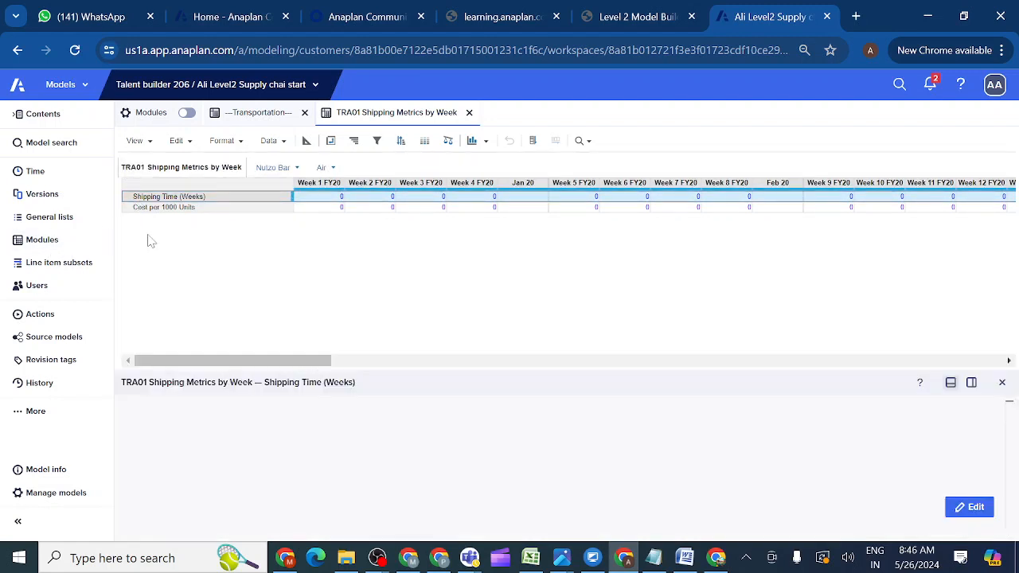
left_click(969, 507)
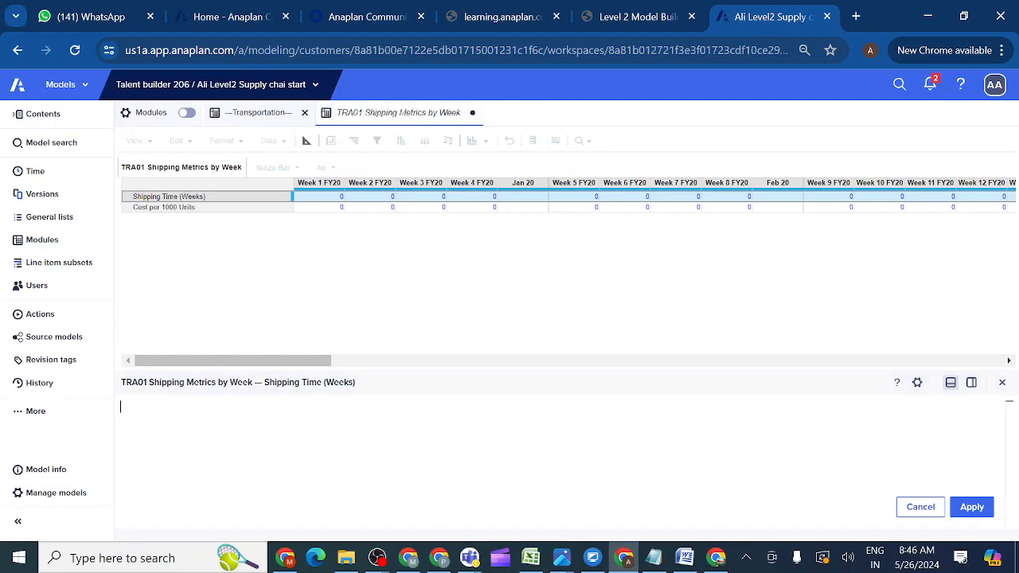
left_click(51, 248)
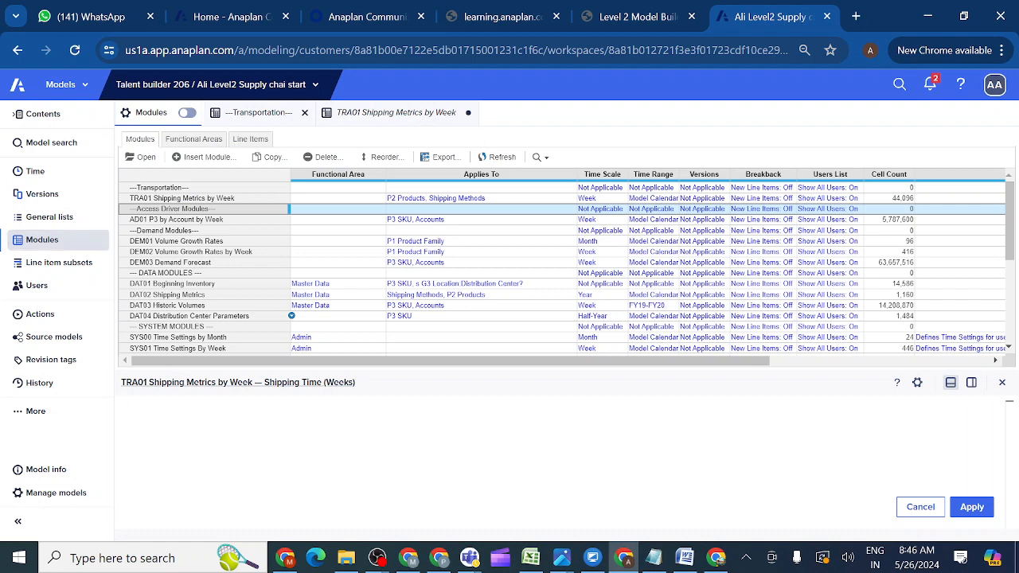
type("YE")
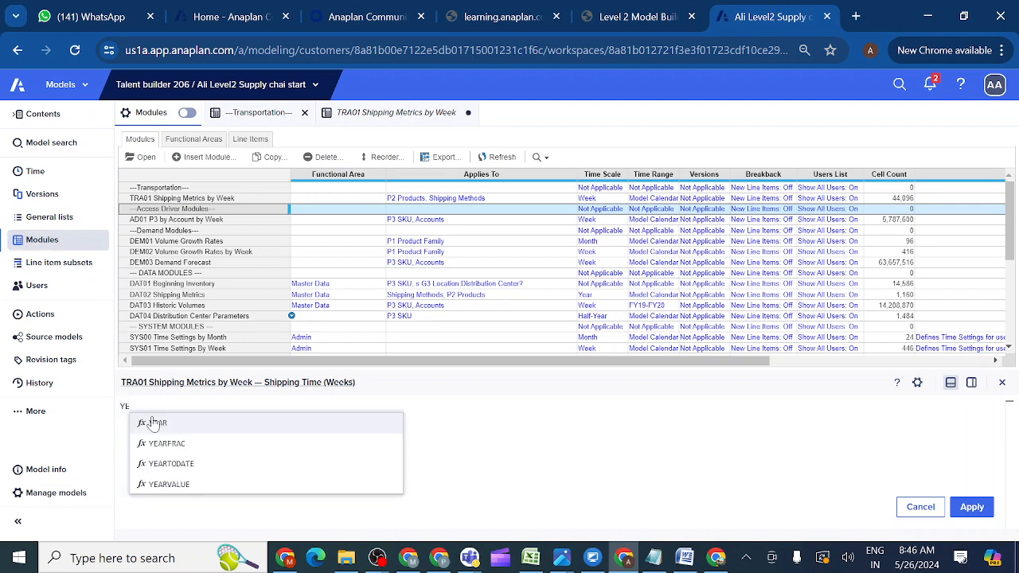
left_click(166, 484)
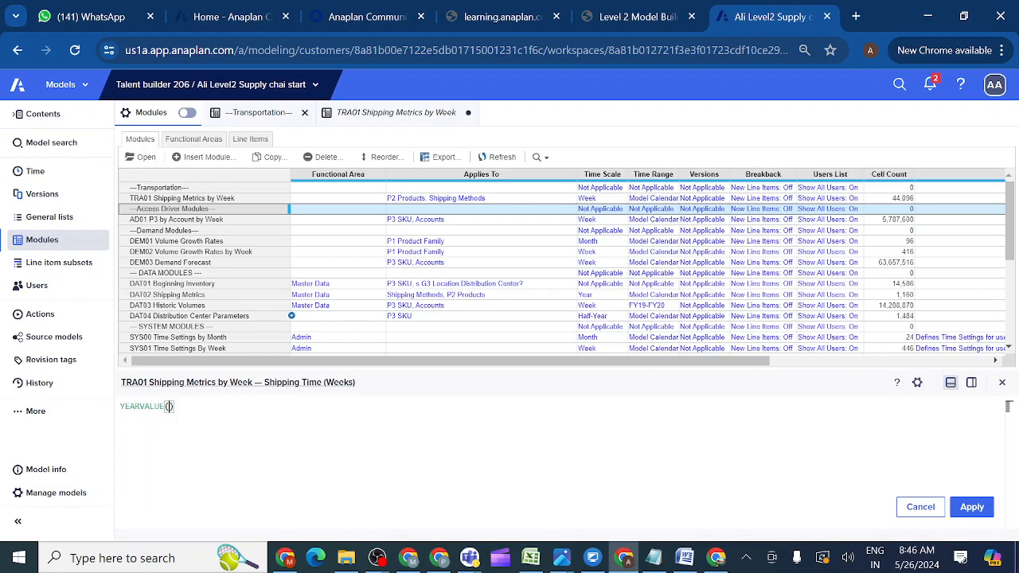
left_click(195, 297)
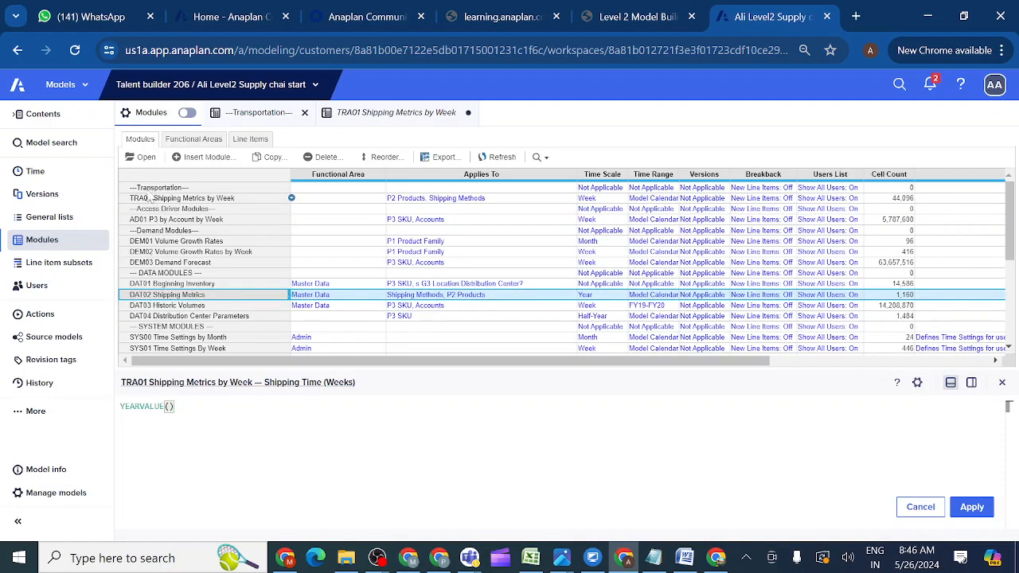
left_click(146, 158)
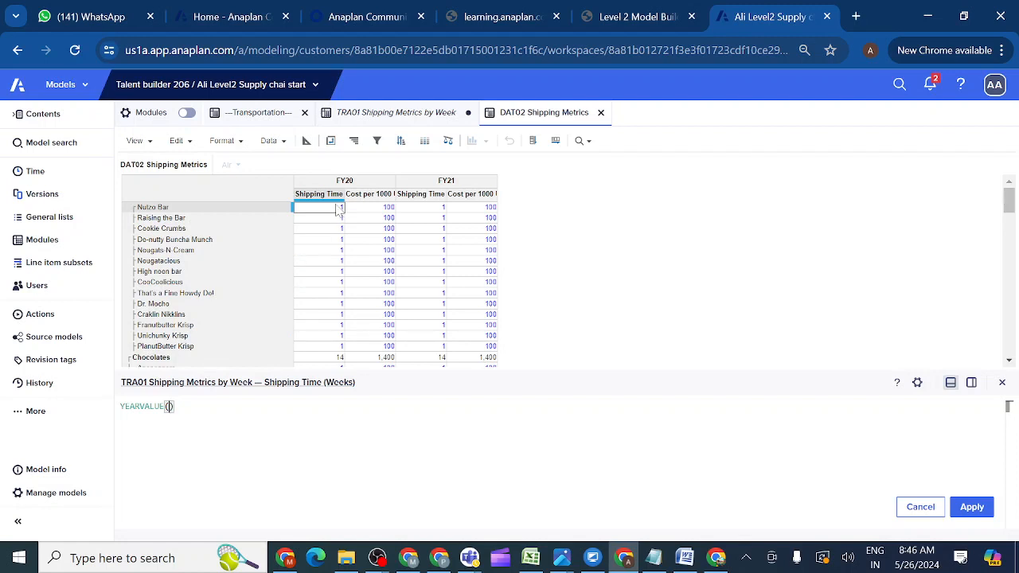
Apply YEARVALUE('DAT02 Shipping Metrics'.'Shipping Time (Weeks)') as the Shipping Time (Weeks) formula.
left_click(306, 141)
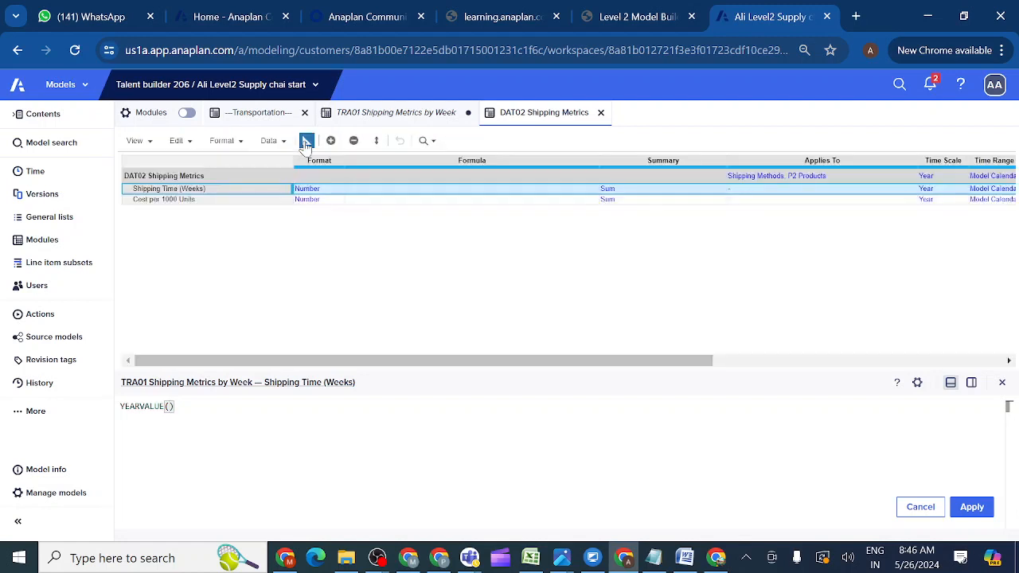
left_click(203, 191)
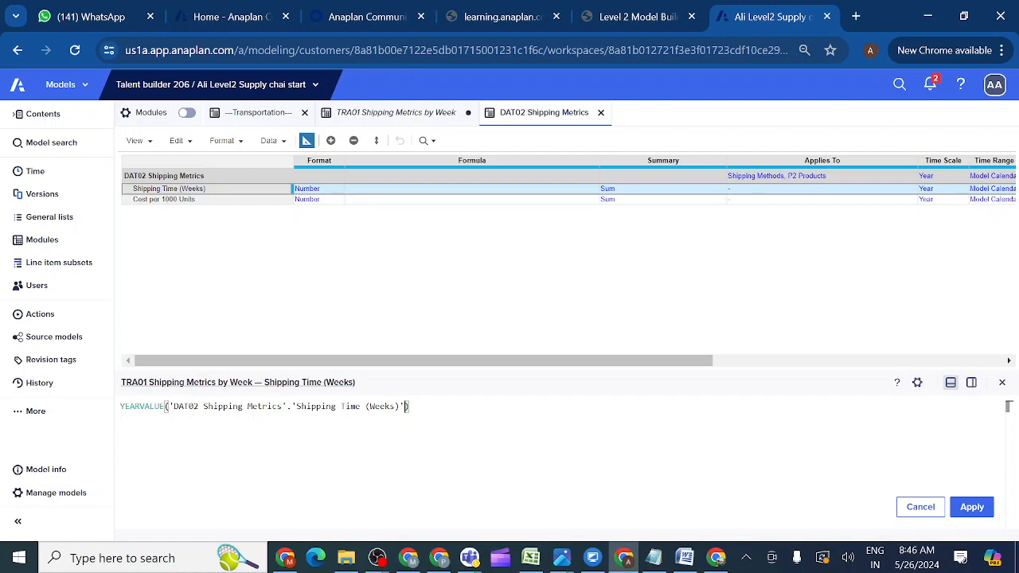
left_click(973, 513)
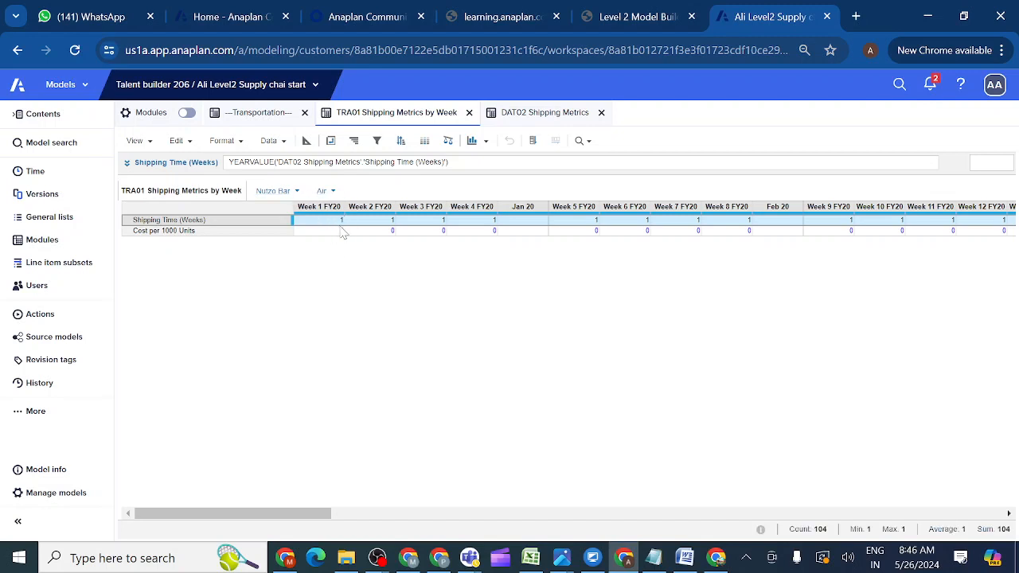
Check Shipping Time (Weeks) for Rail (4), Road (2) and Ship (8), then return to Modules.
left_click(331, 193)
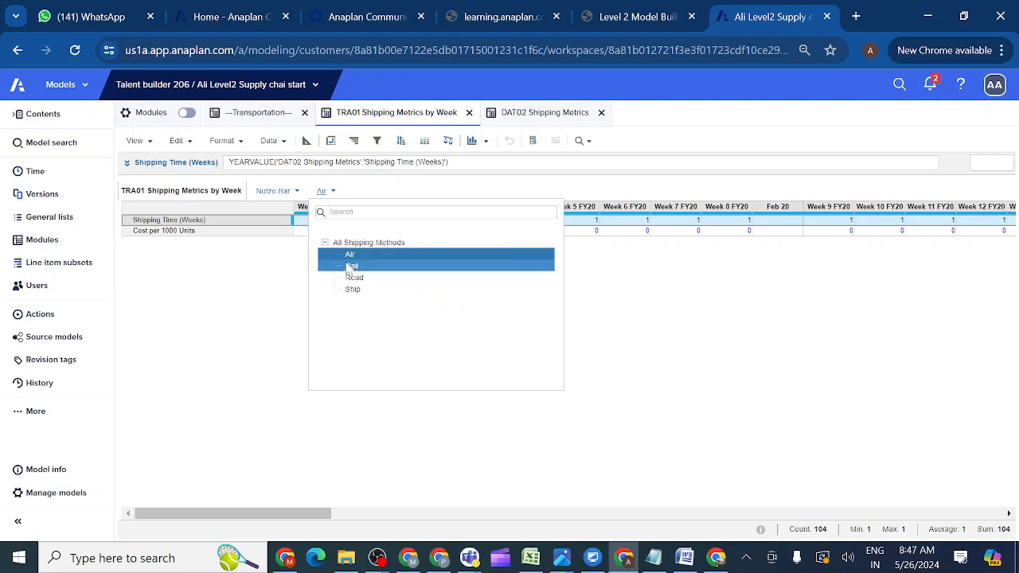
left_click(351, 265)
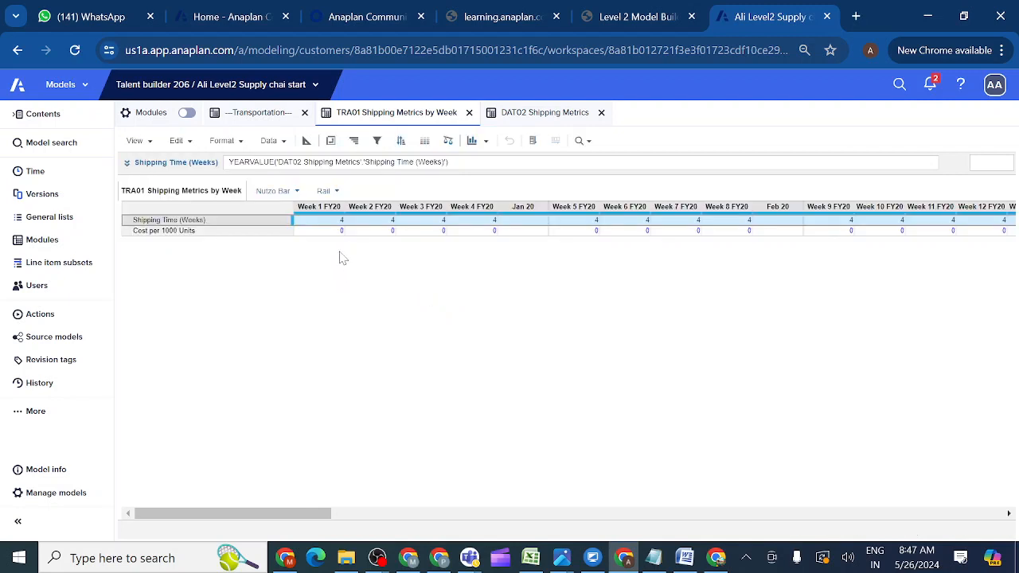
left_click(337, 193)
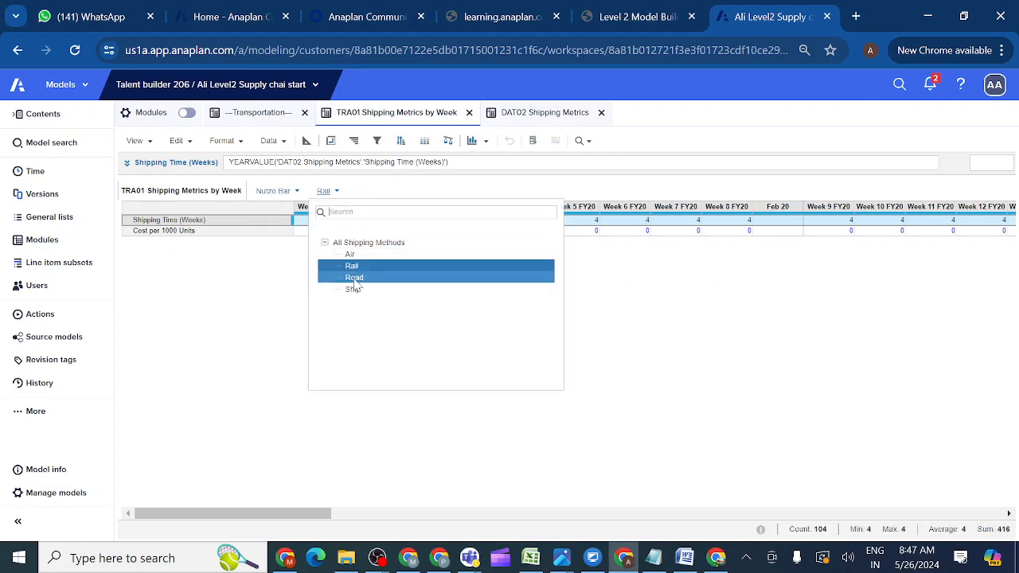
left_click(355, 278)
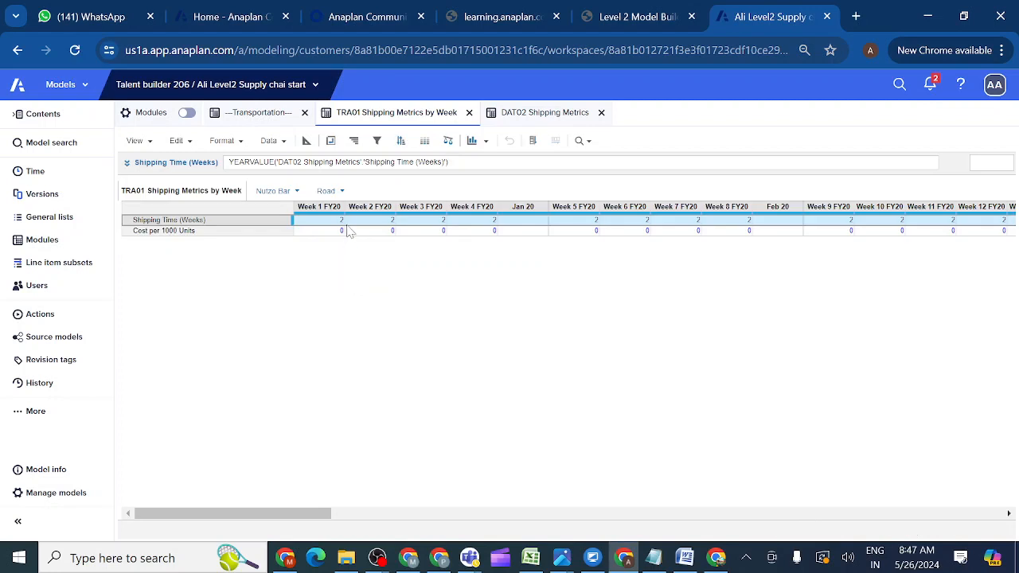
left_click(341, 192)
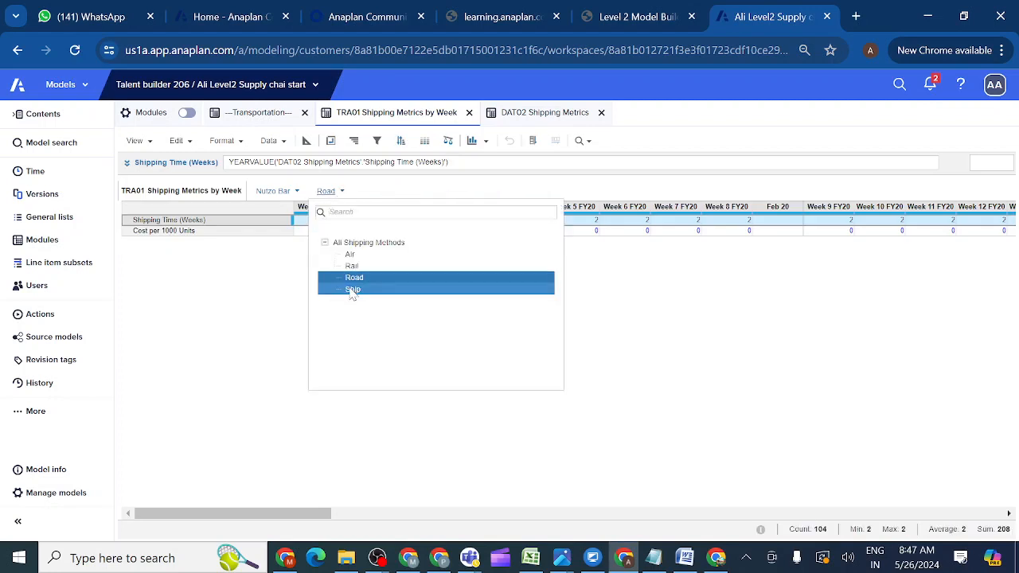
left_click(353, 290)
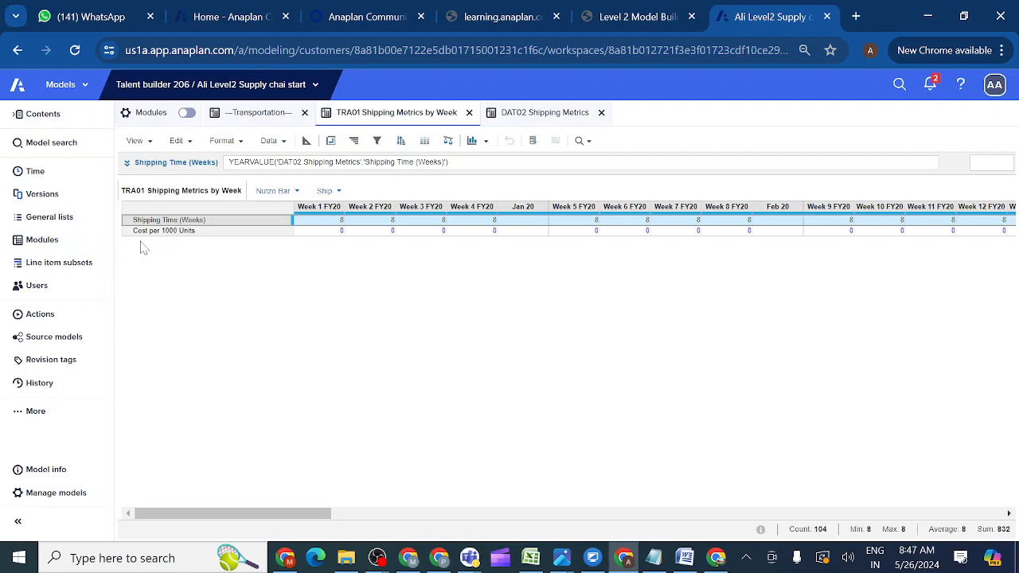
left_click(54, 242)
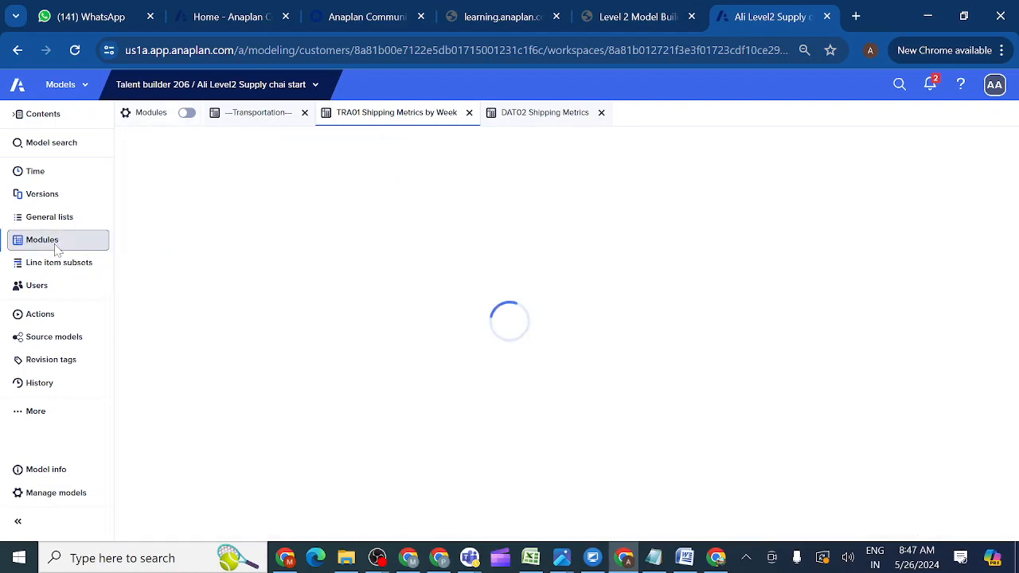
left_click(525, 123)
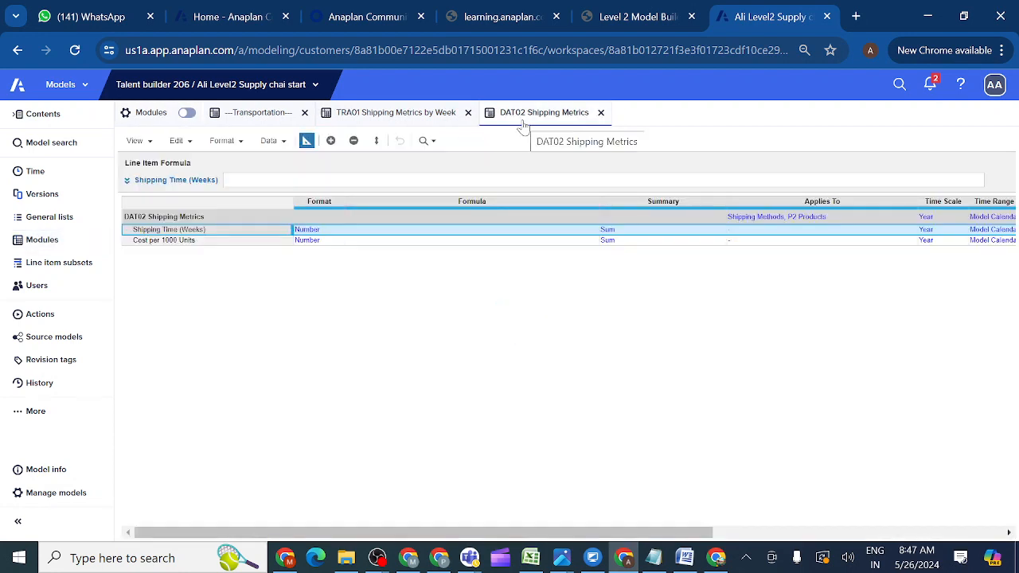
left_click(307, 141)
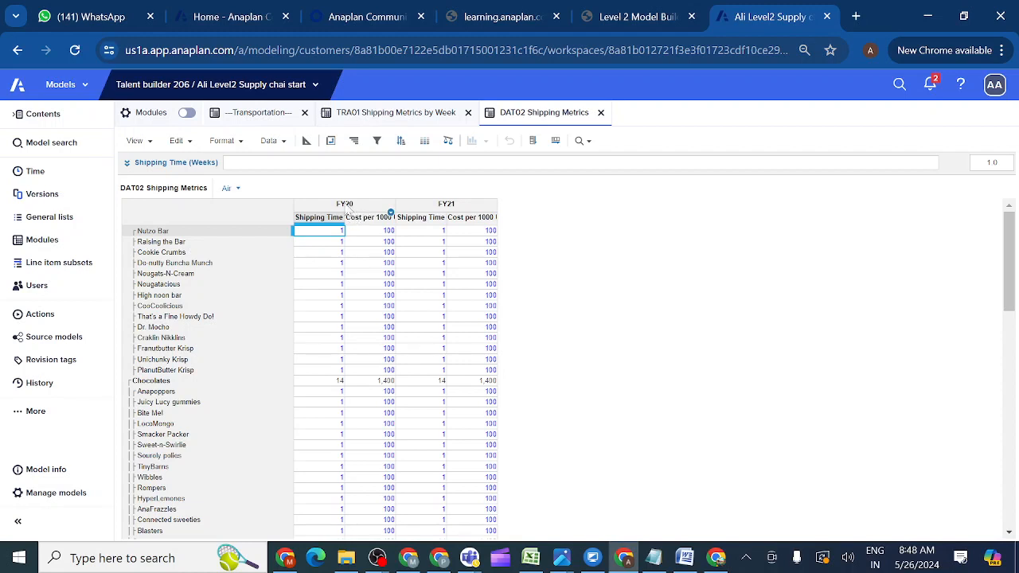
left_click(306, 141)
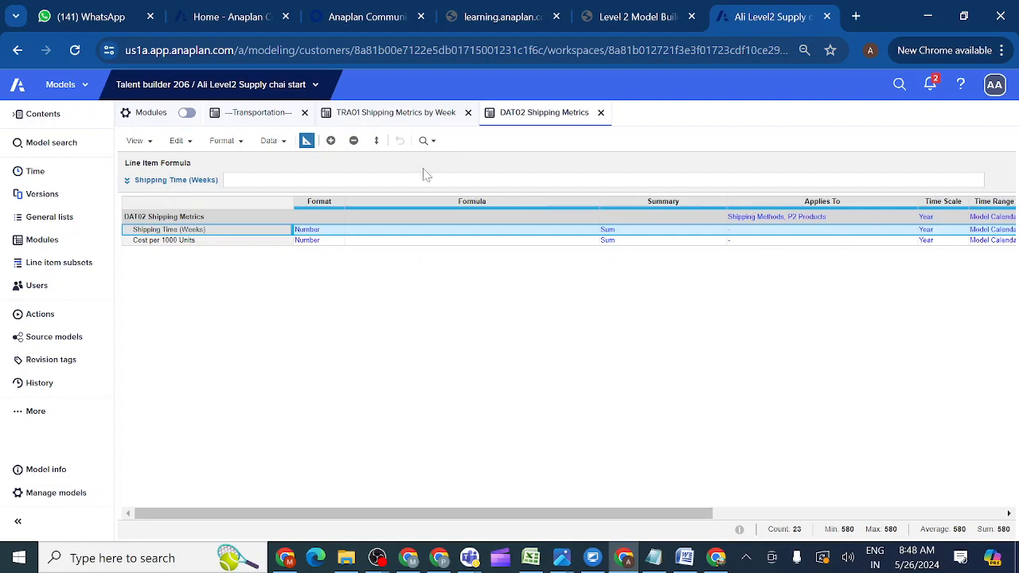
left_click(390, 118)
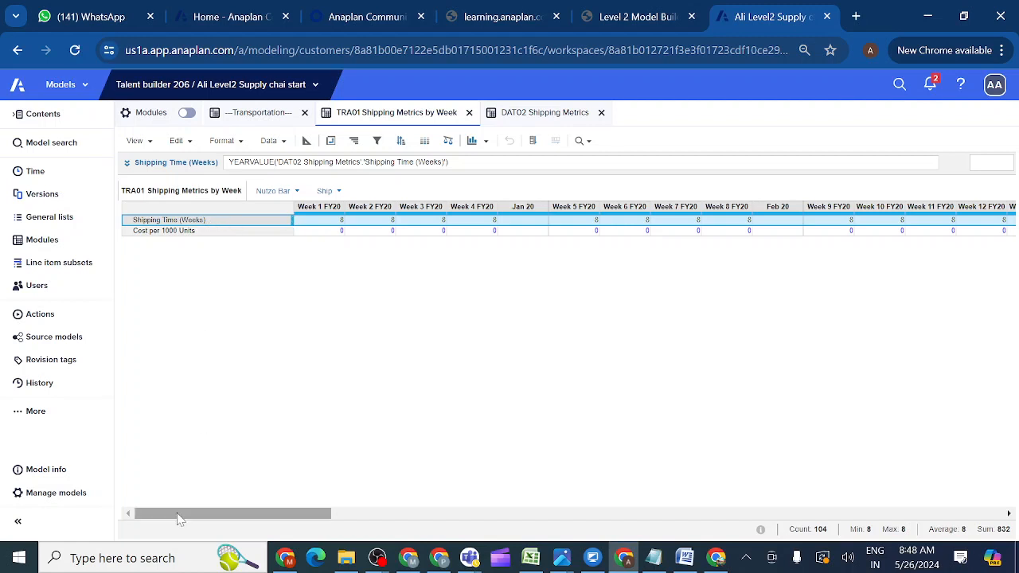
Scroll the TRA01 grid to the FY20 total column and select its blank Shipping Time cell.
left_click_drag(180, 519, 541, 514)
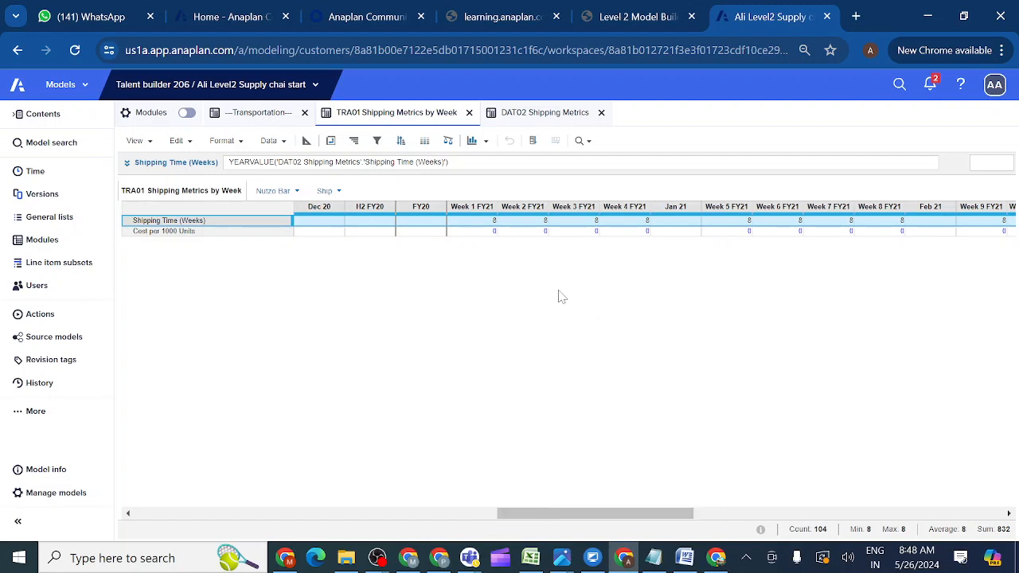
left_click(414, 227)
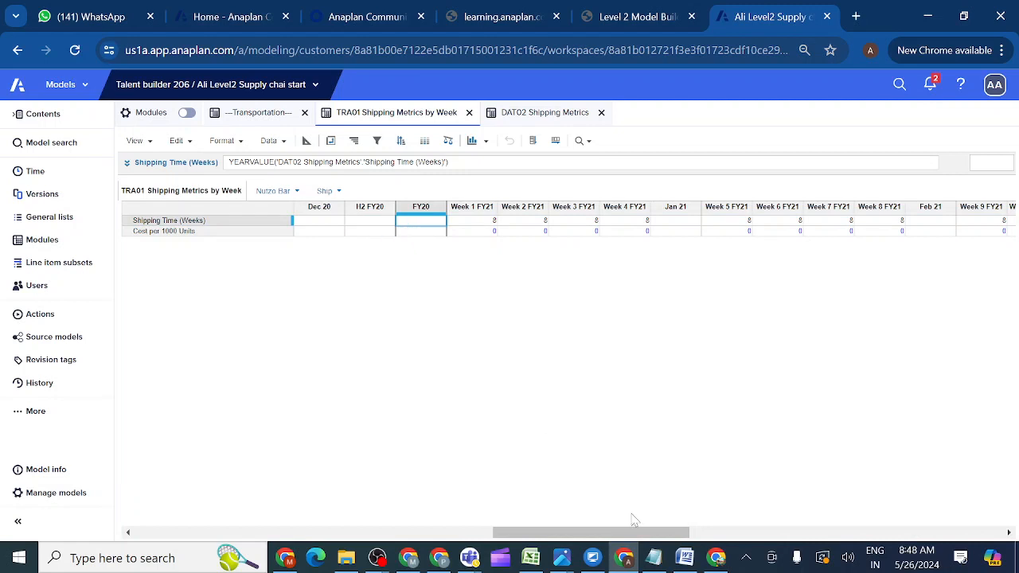
Change the Shipping Time (Weeks) summary method to Sum, giving Jan 20 and Feb 20 totals of 32.
left_click(306, 140)
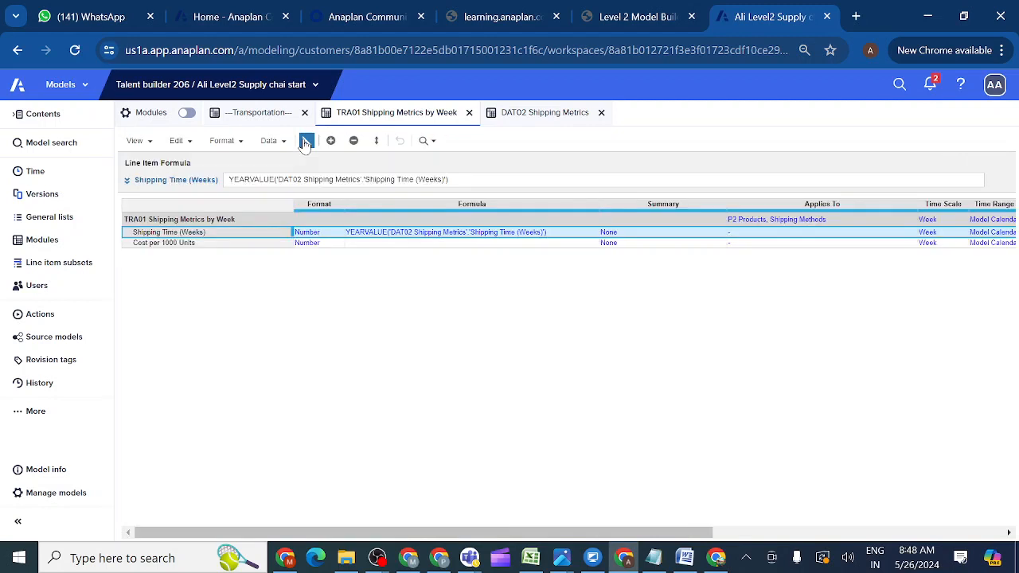
left_click(669, 236)
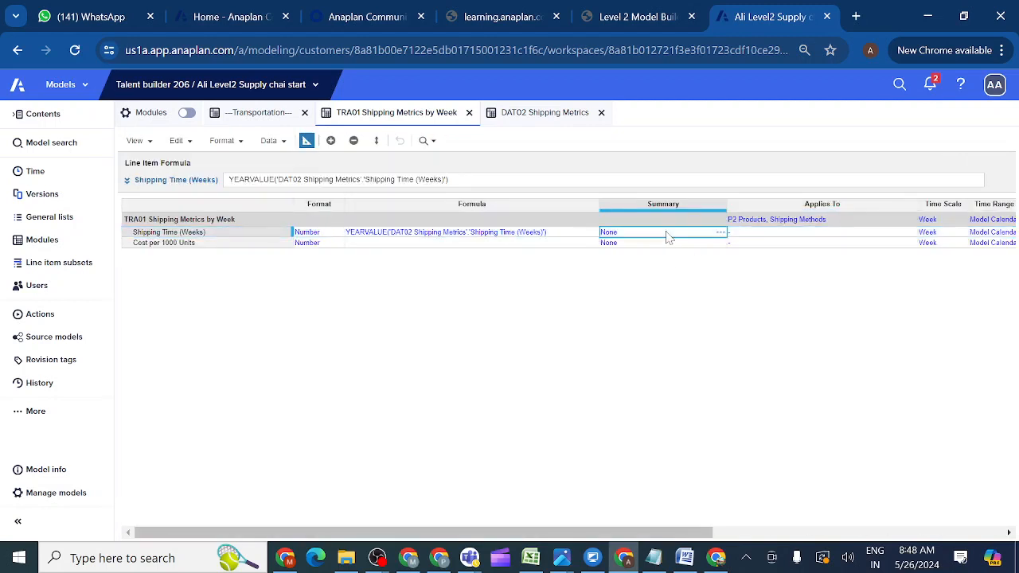
left_click(721, 231)
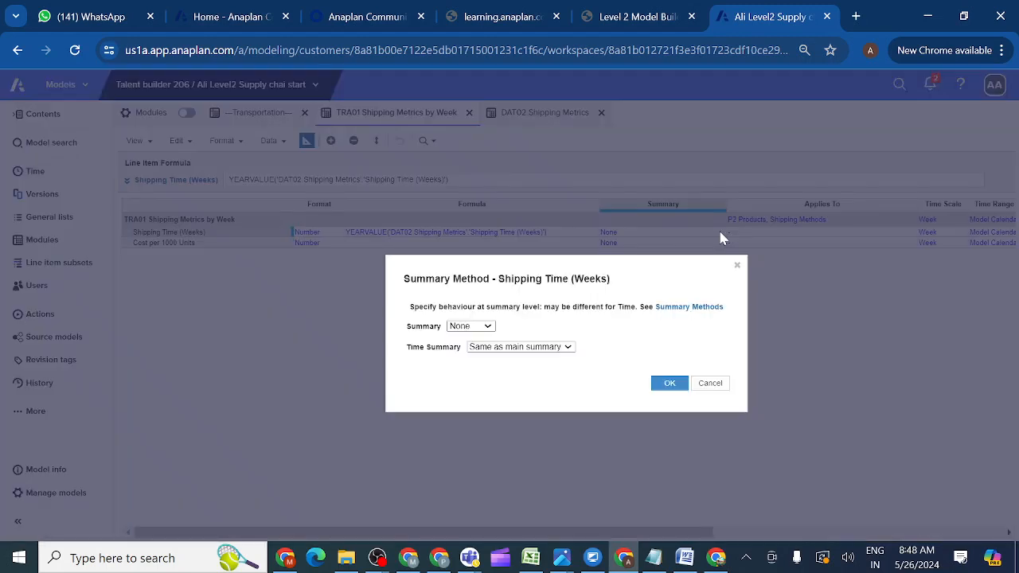
left_click(486, 327)
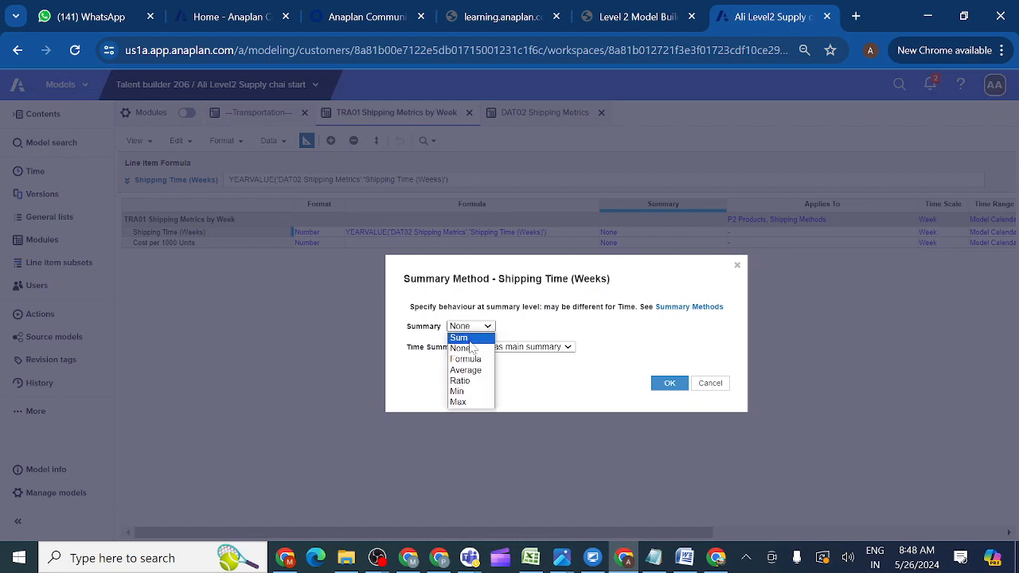
left_click(467, 339)
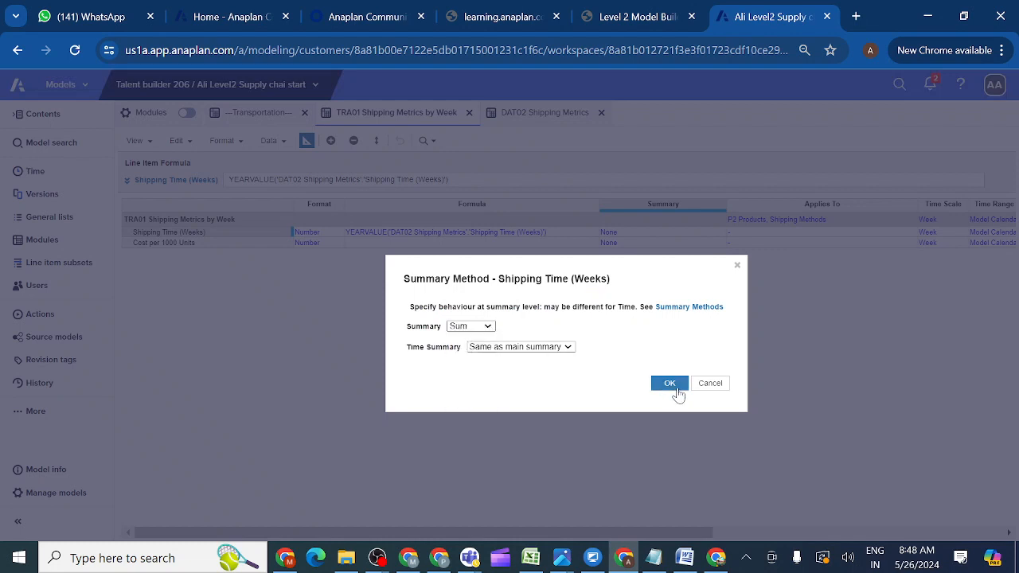
left_click(667, 383)
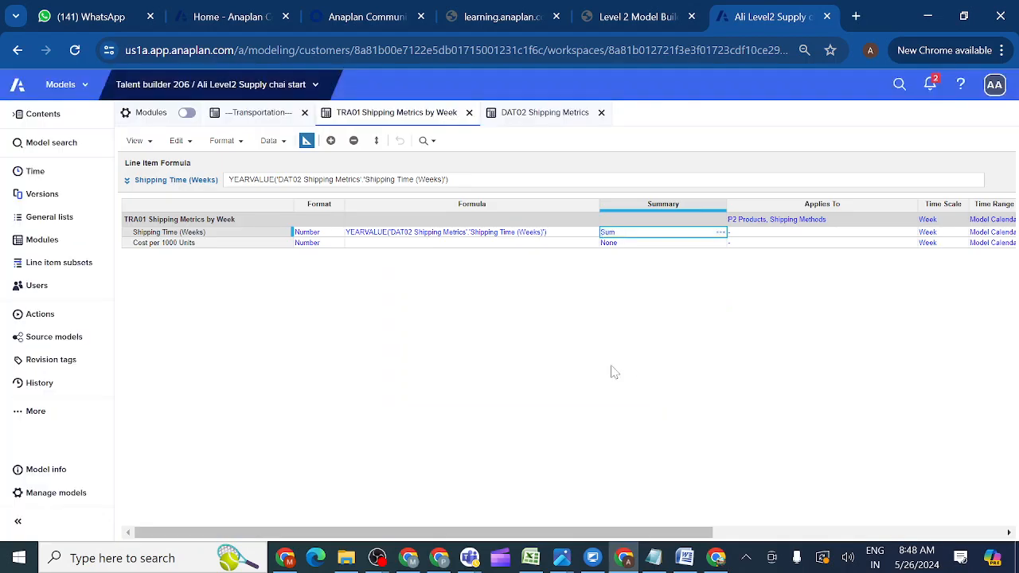
left_click(306, 140)
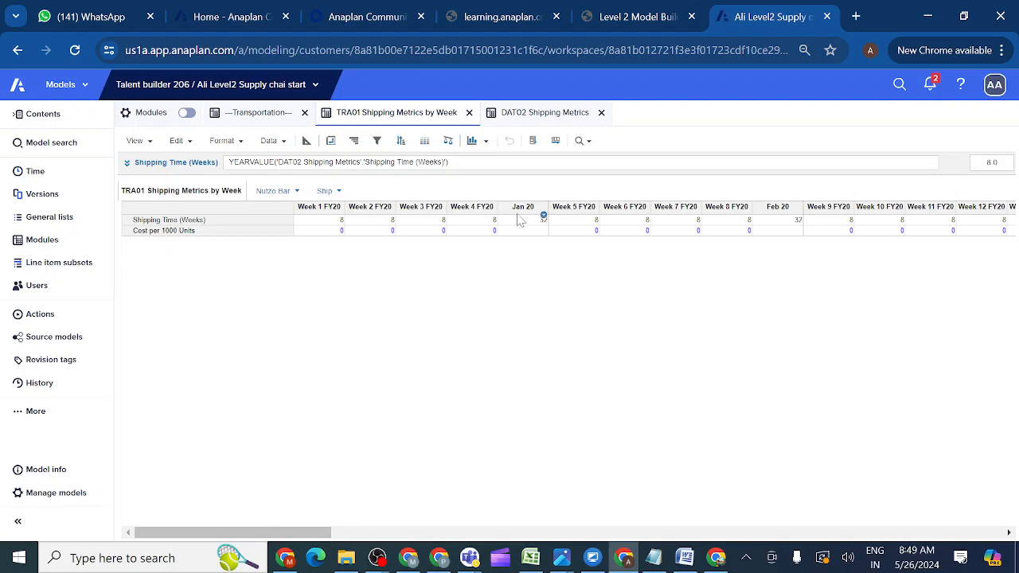
Return DAT02 to grid view, view TRA01 for Air shipping, and select Cost per 1000 Units.
left_click(530, 116)
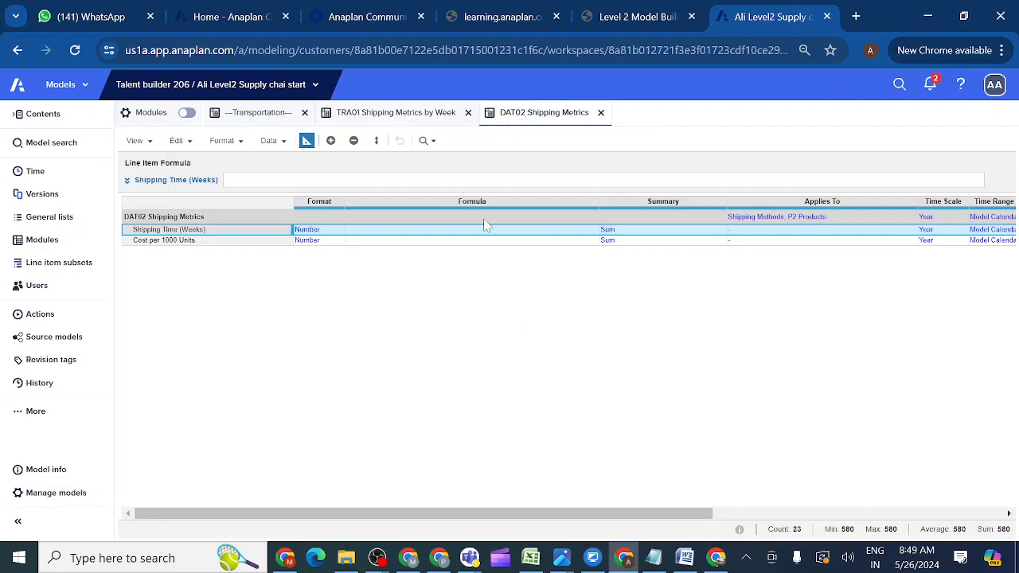
left_click(305, 141)
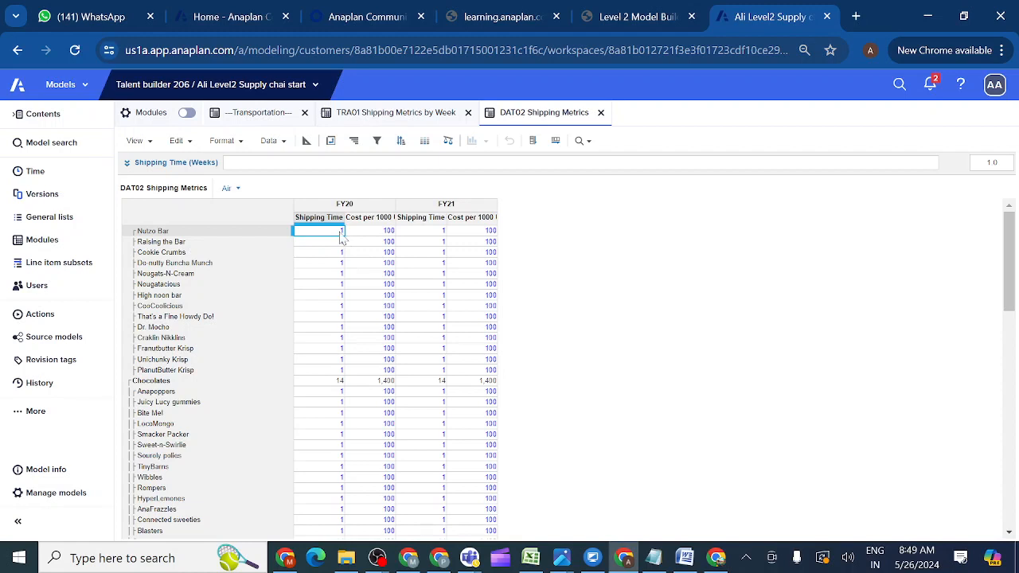
left_click(411, 116)
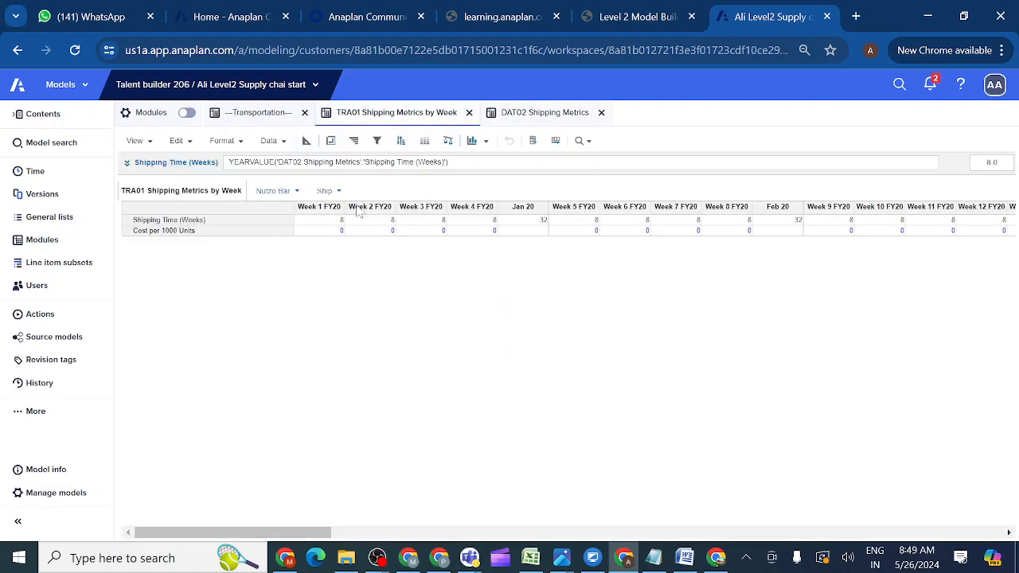
left_click(339, 192)
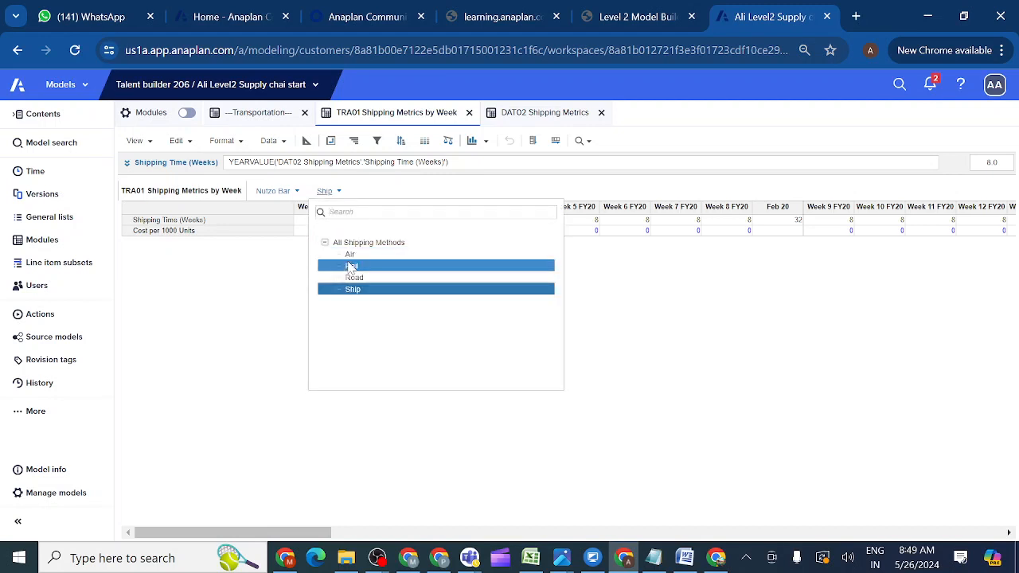
left_click(351, 256)
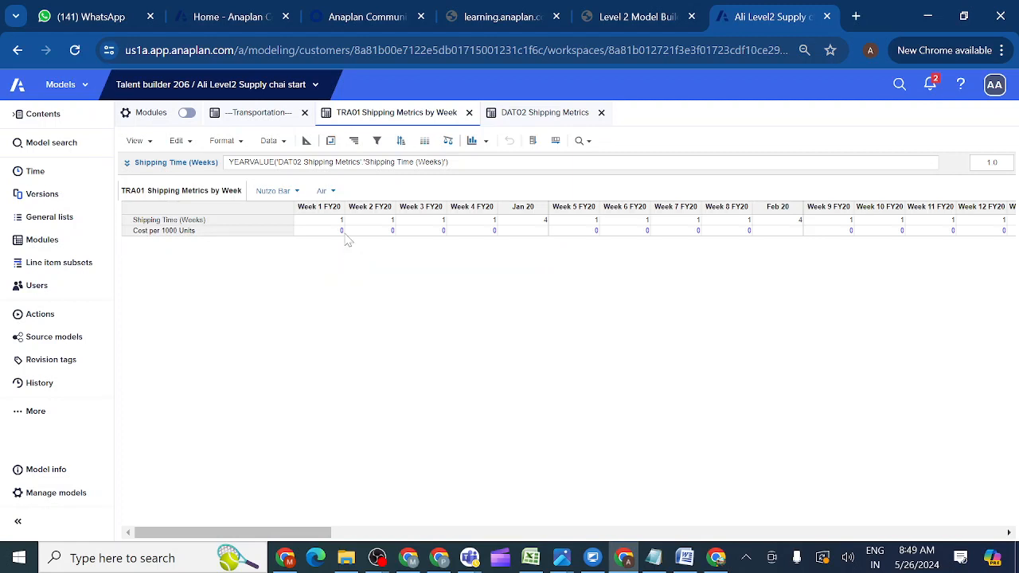
left_click(539, 116)
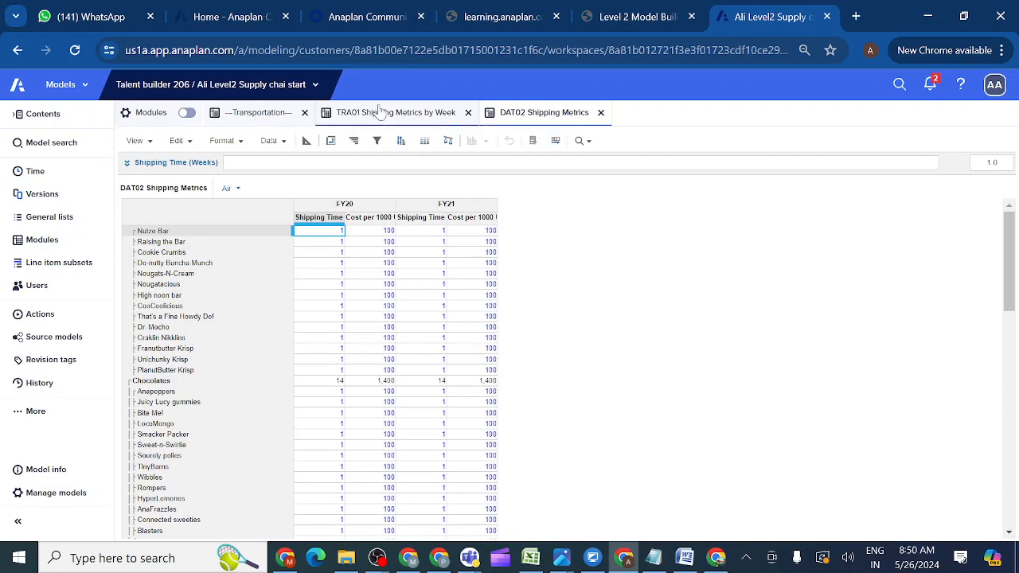
left_click(380, 112)
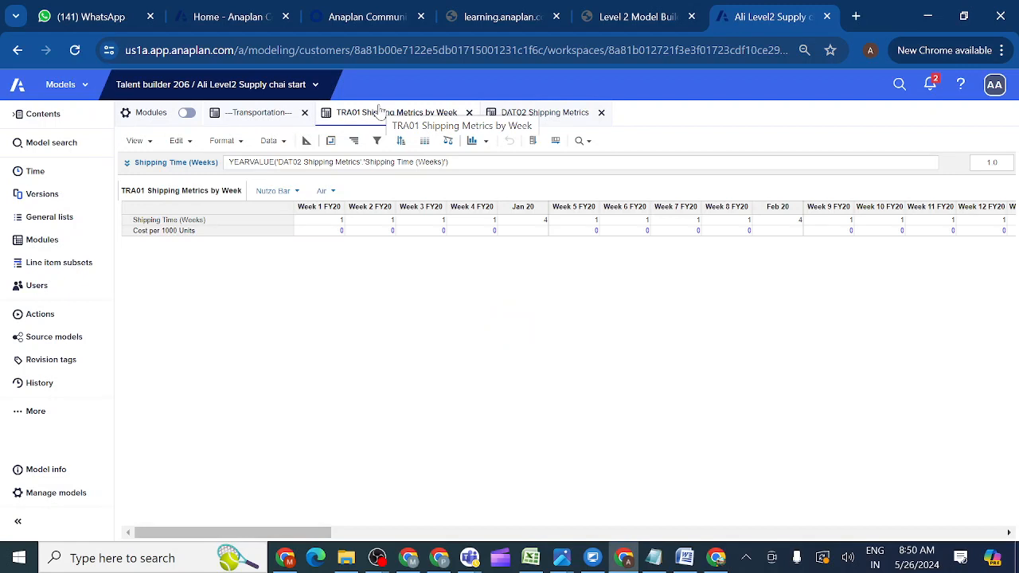
left_click(197, 232)
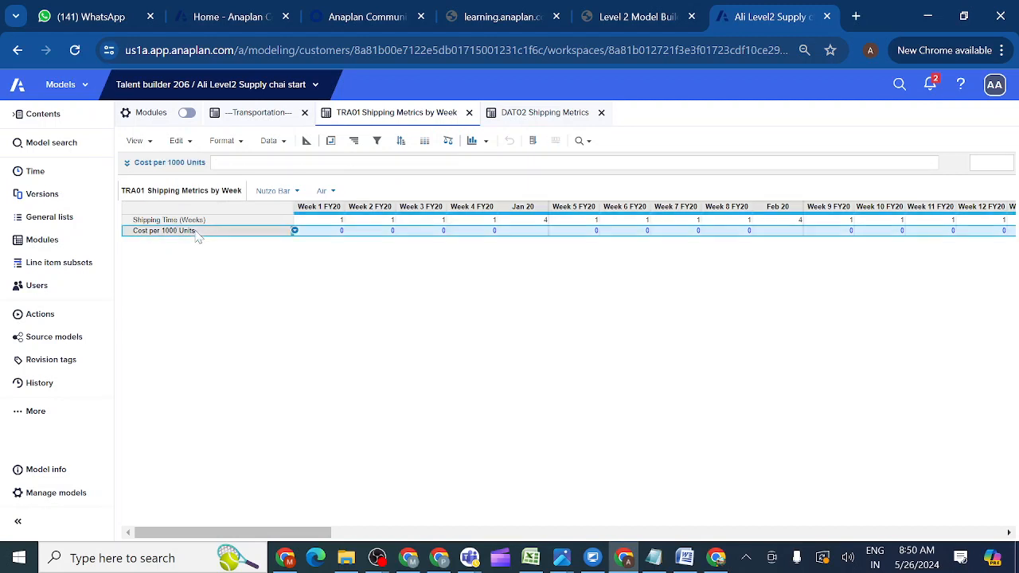
Set Cost per 1000 Units to YEARVALUE of DAT02's Cost per 1000 Units, showing 100 weekly.
left_click(126, 164)
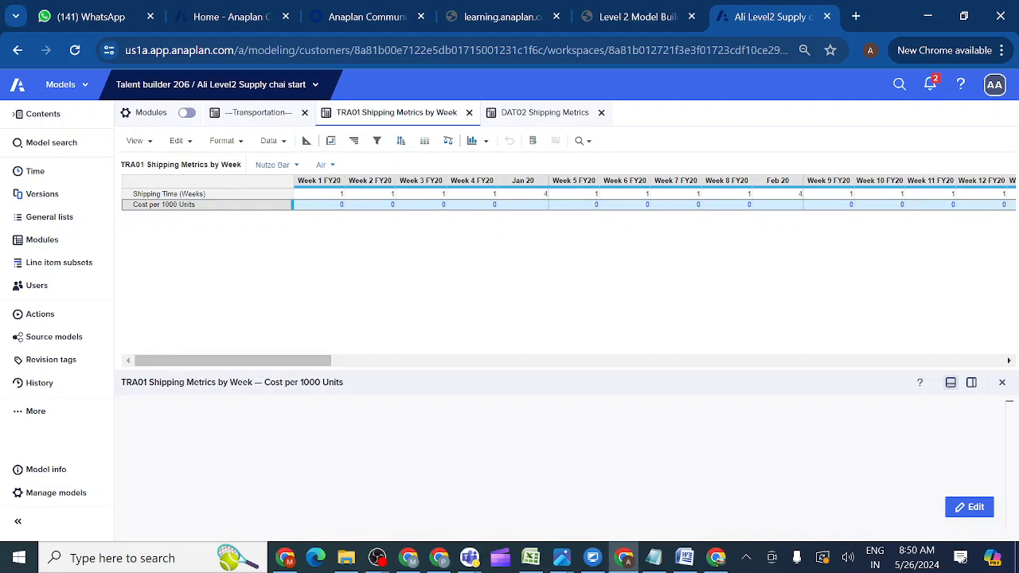
left_click(969, 507)
type("YE")
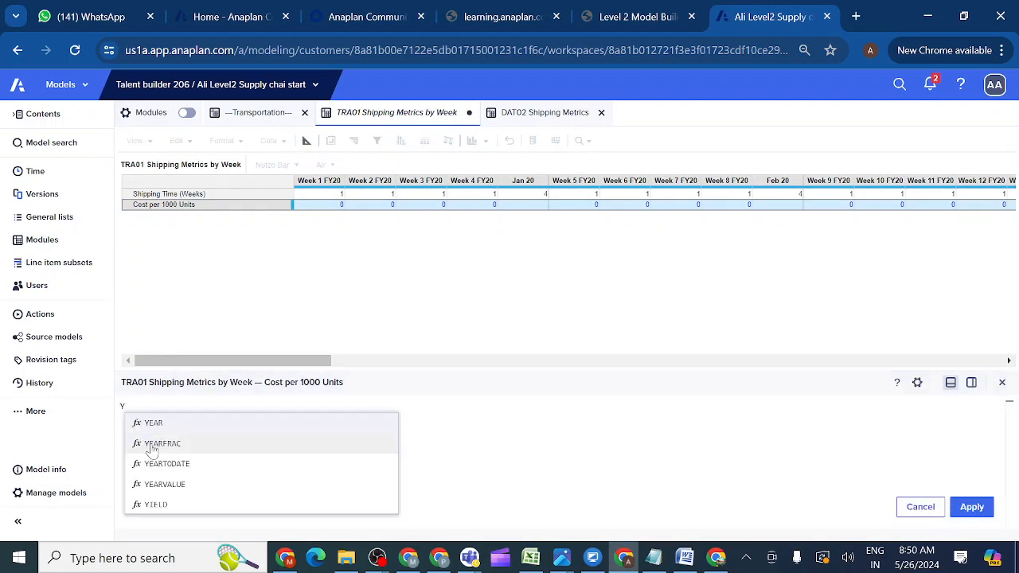
left_click(180, 485)
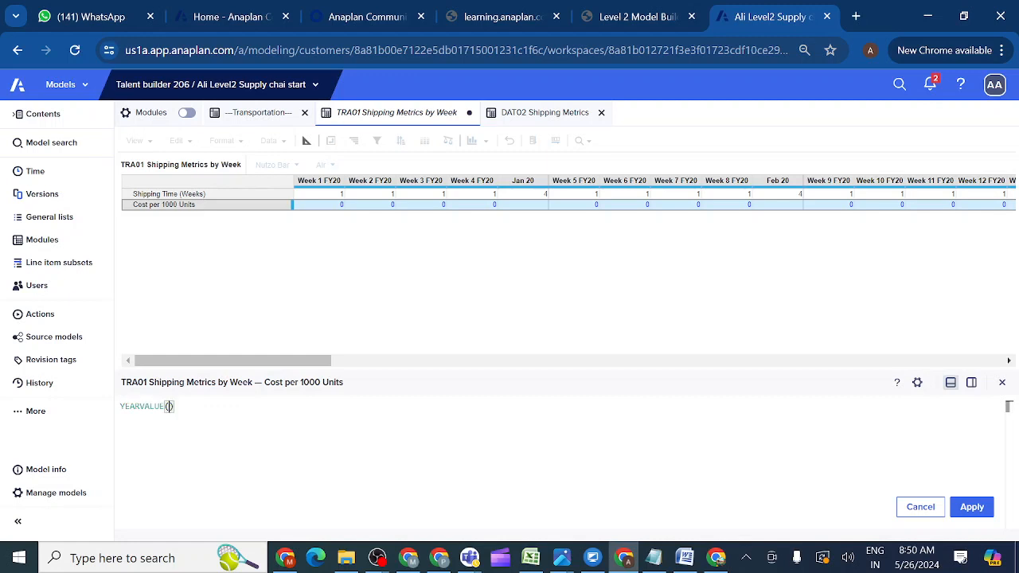
left_click(525, 115)
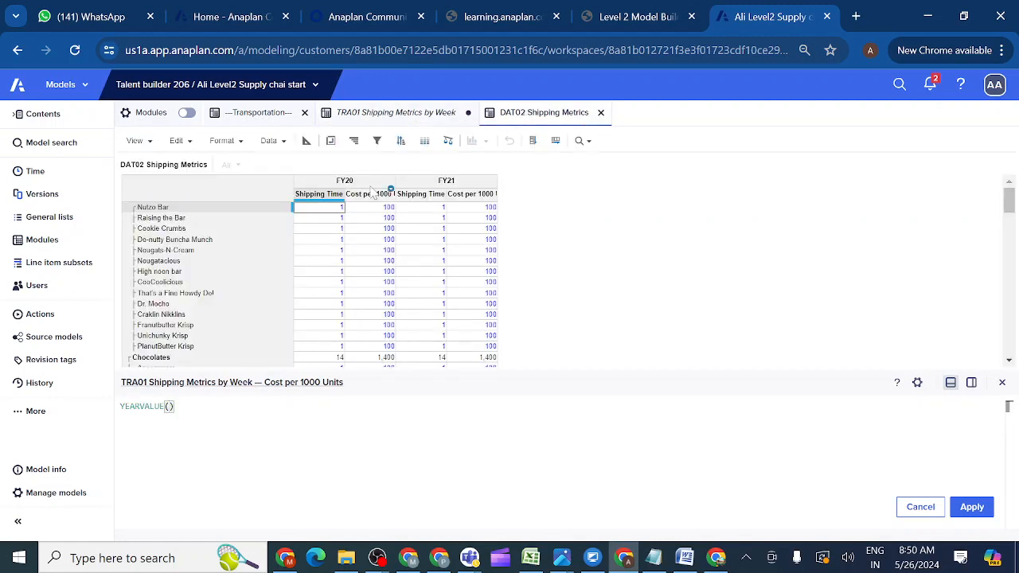
left_click(306, 141)
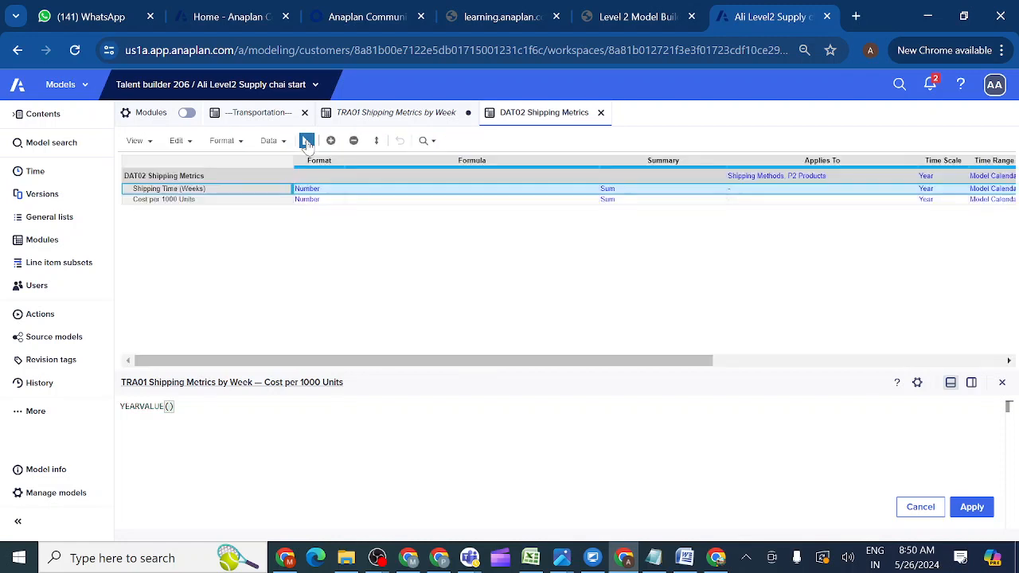
left_click(210, 203)
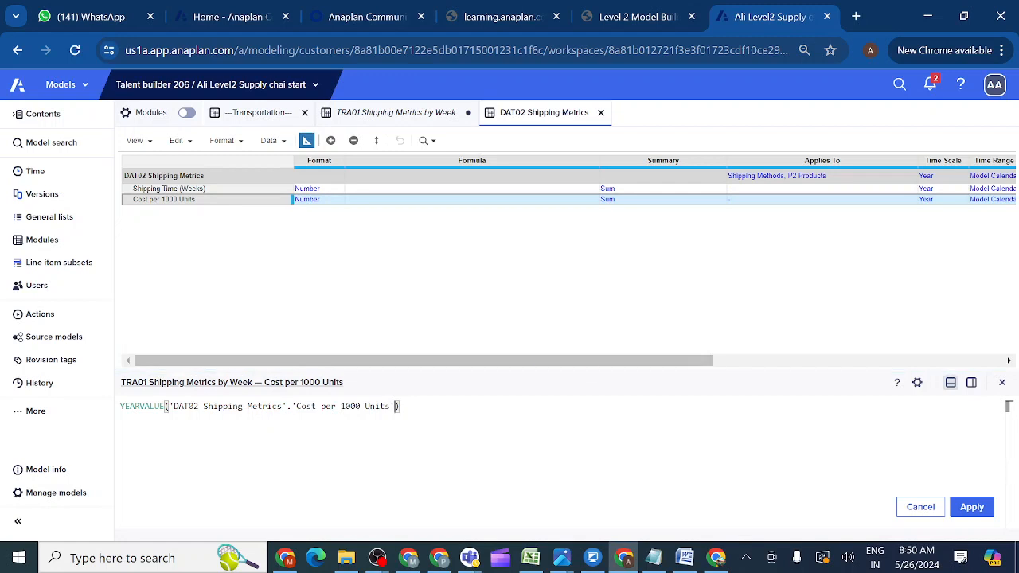
left_click(972, 507)
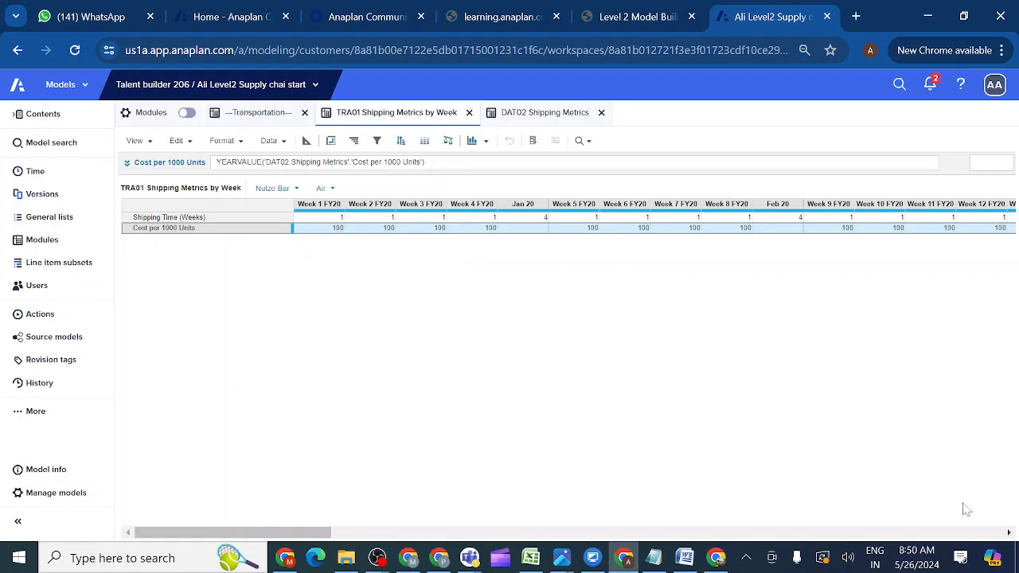
left_click(57, 245)
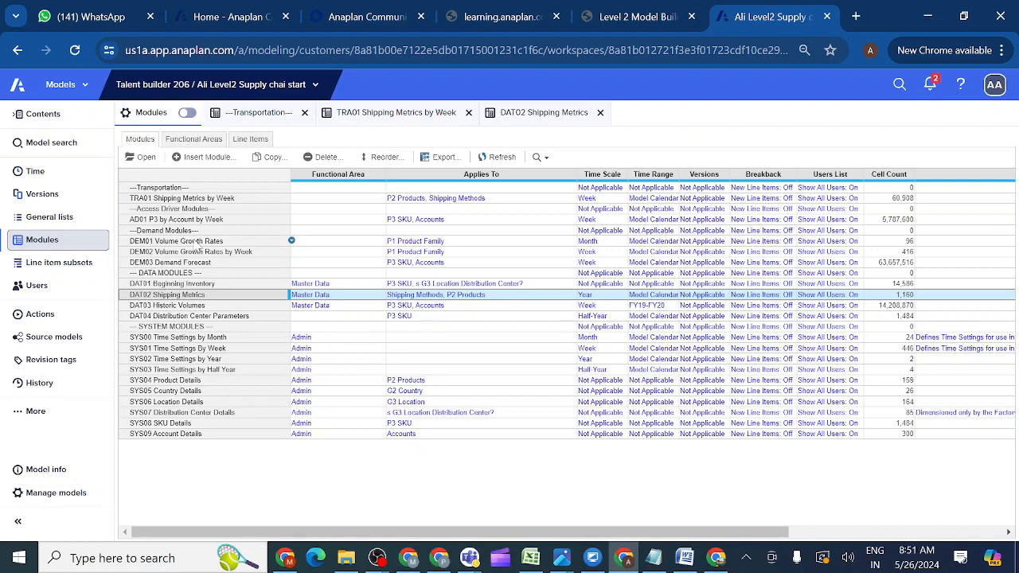
left_click(169, 199, "ctrl")
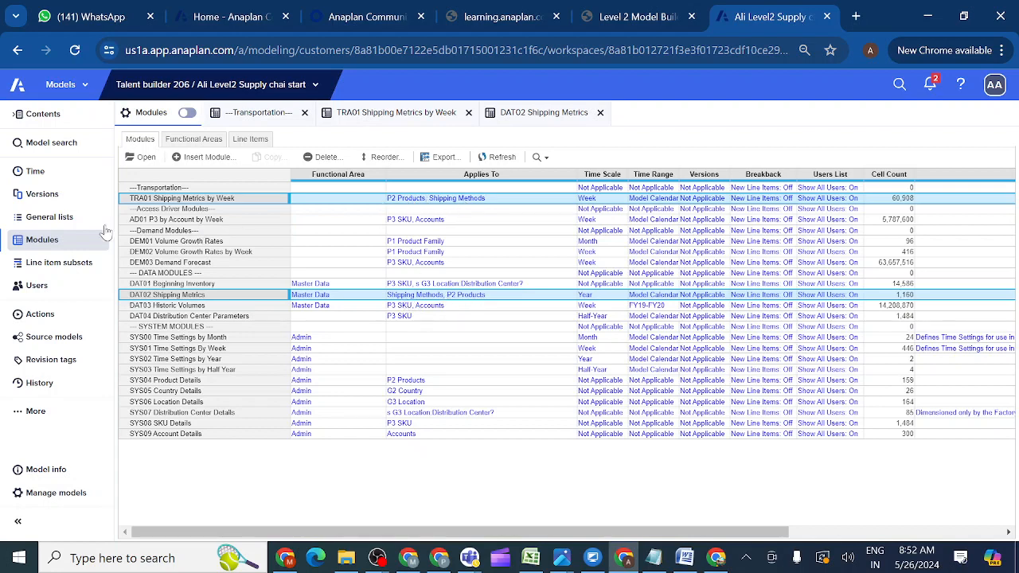
left_click(62, 223)
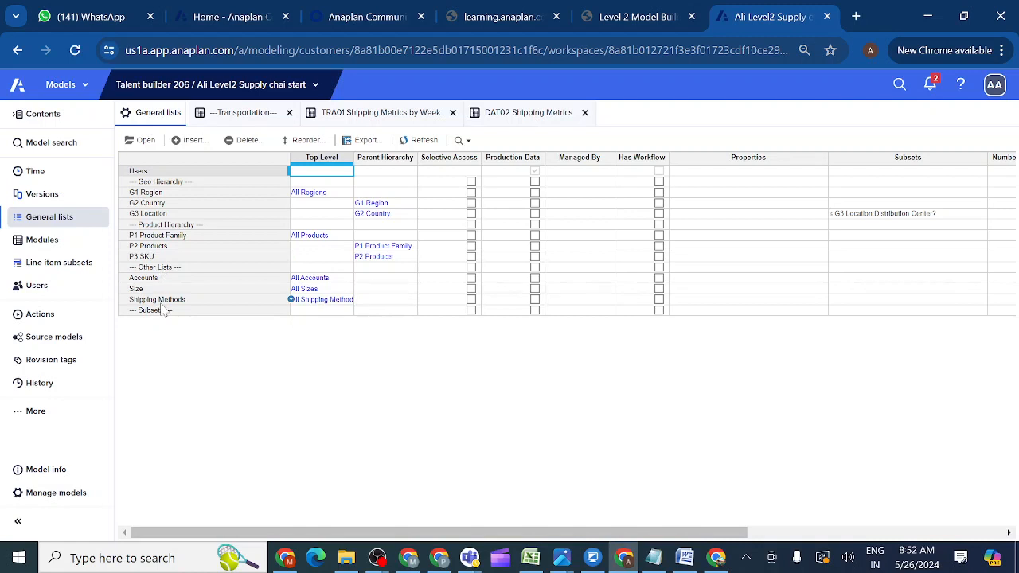
left_click(376, 118)
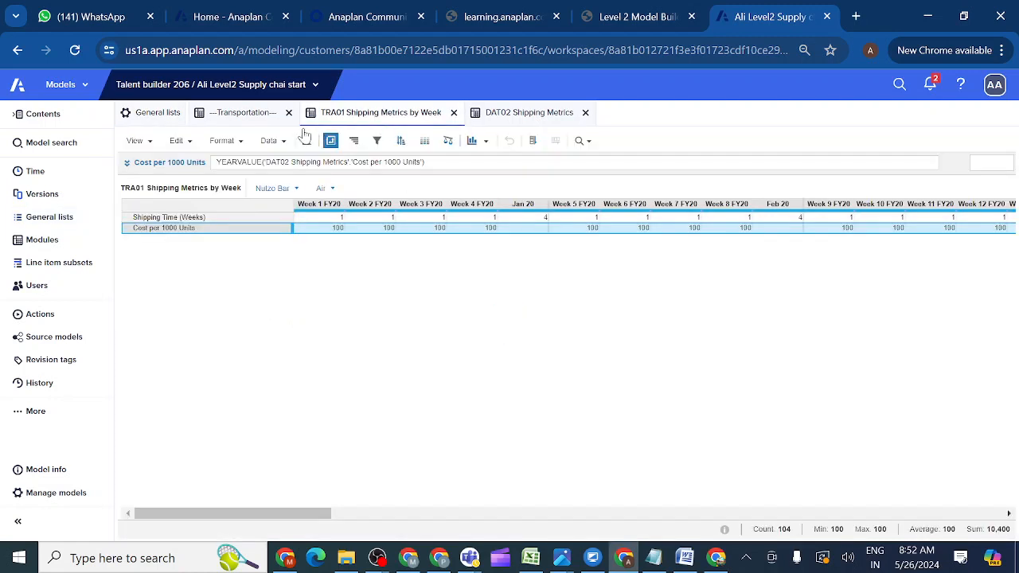
left_click(76, 245)
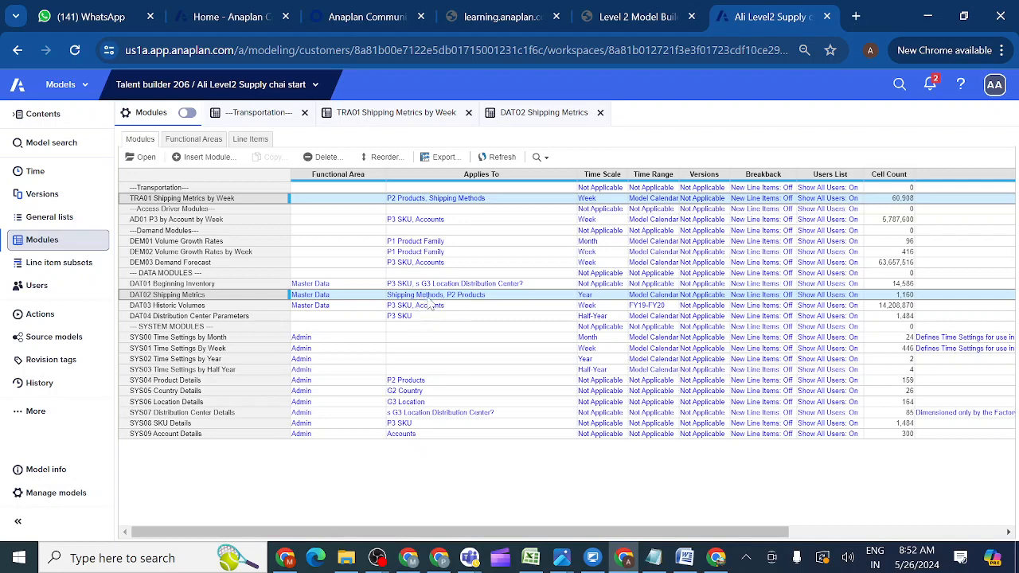
Reorder DAT02's Applies To as P2 Products, Shipping Methods and accept the dimensionality warning.
left_click(569, 294)
left_click(570, 297)
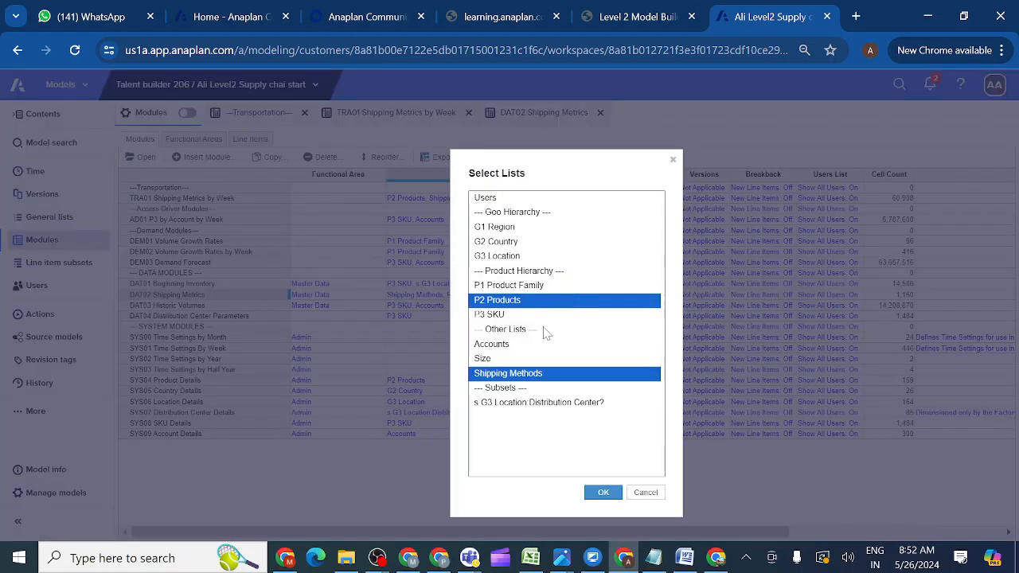
left_click(517, 380, "ctrl")
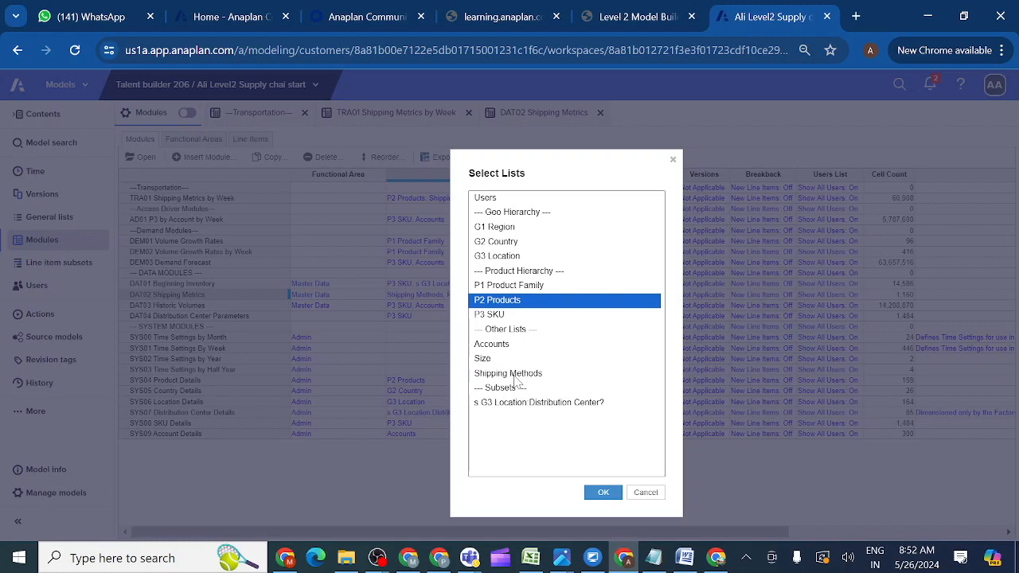
left_click(534, 306, "ctrl")
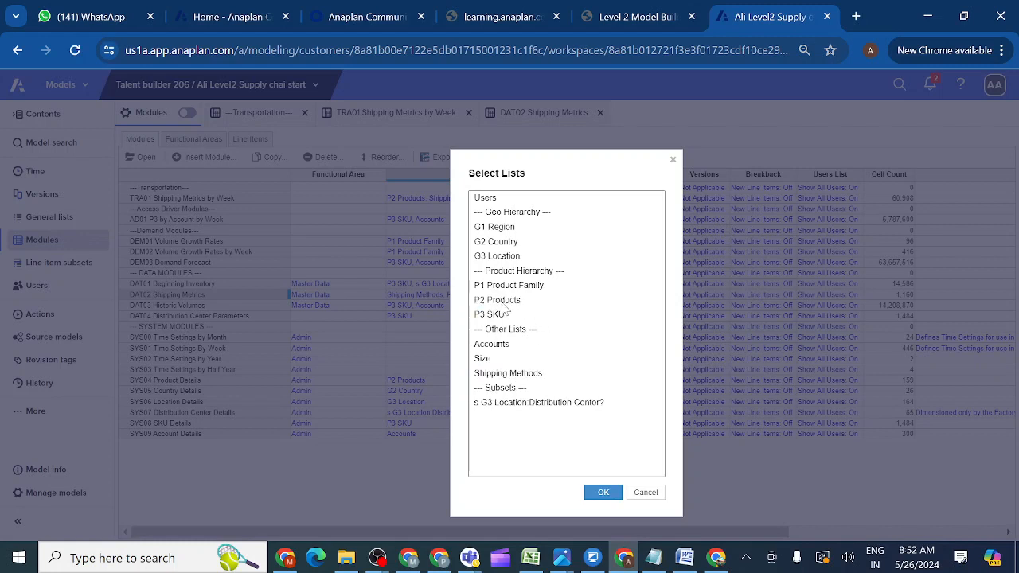
left_click(503, 304, "ctrl")
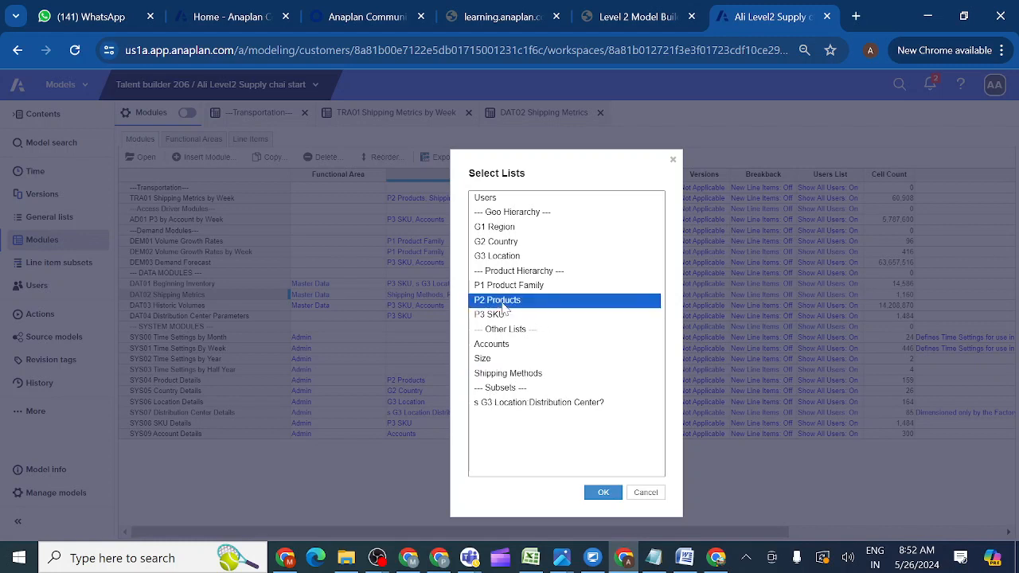
left_click(505, 382, "ctrl")
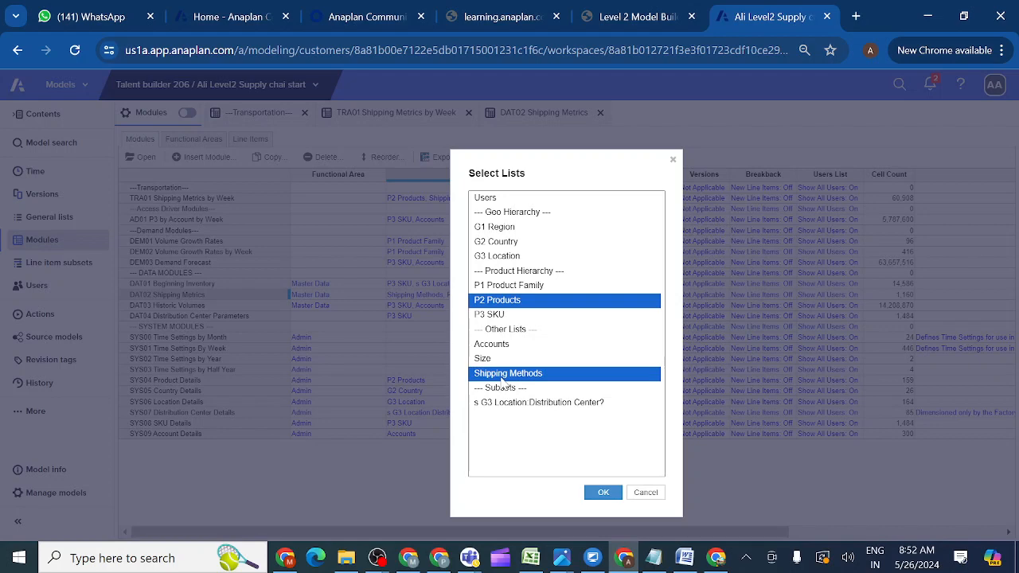
left_click(601, 493)
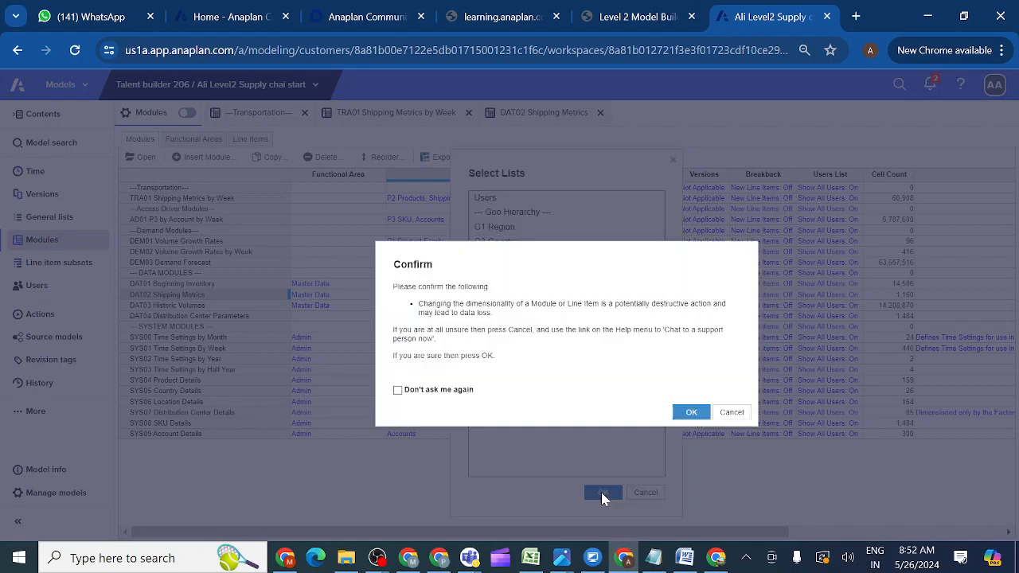
left_click(692, 413)
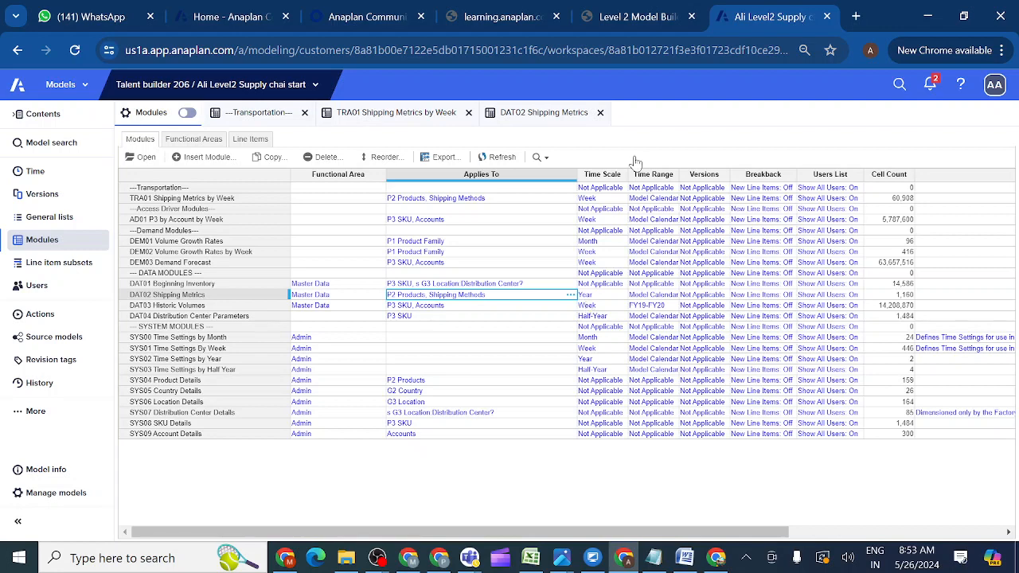
Mark the model building activity complete and open the Create Inventory Ordering lesson.
left_click(629, 19)
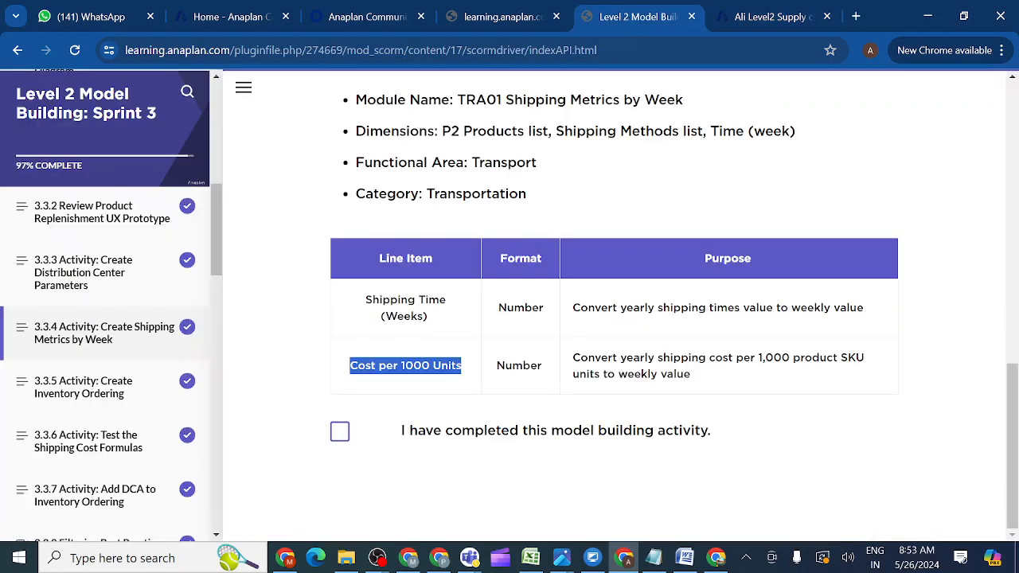
left_click(339, 432)
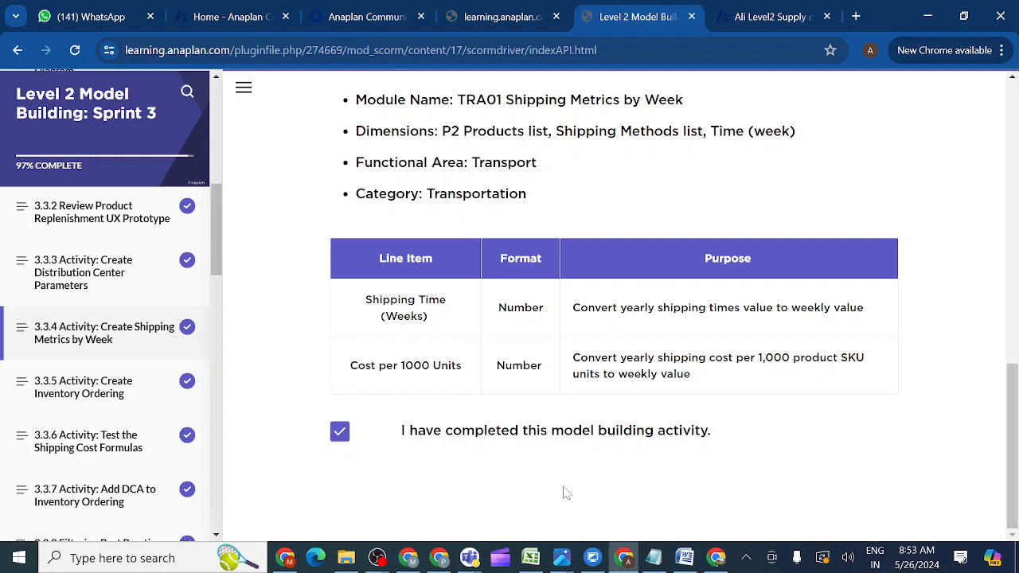
left_click(66, 393)
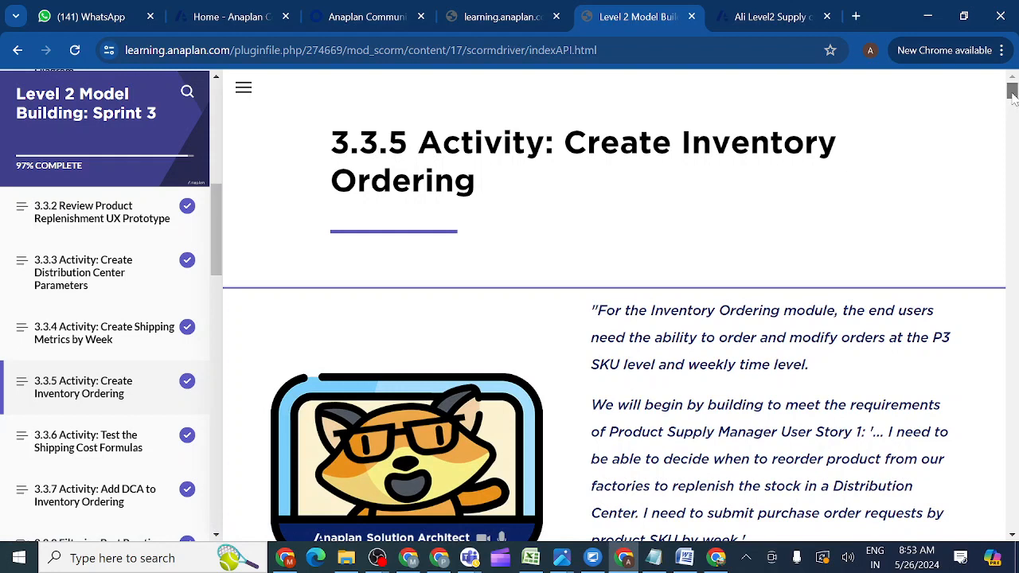
Copy the dummy module name '---Inventory---' from the lesson and return to Anaplan's modules list.
left_click_drag(1012, 94, 1014, 112)
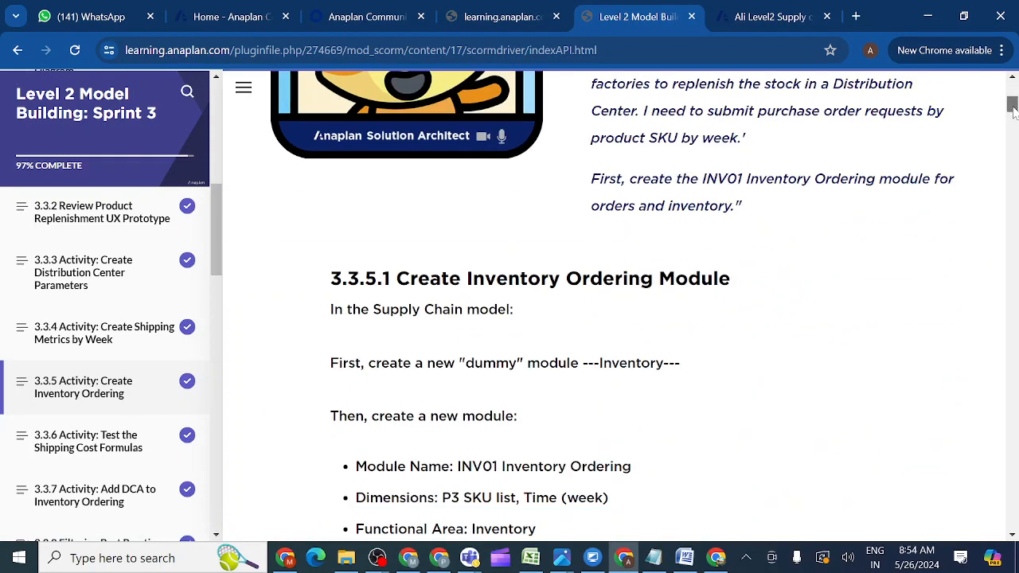
scroll(1014, 111, "down", 3)
scroll(1013, 111, "up", 3)
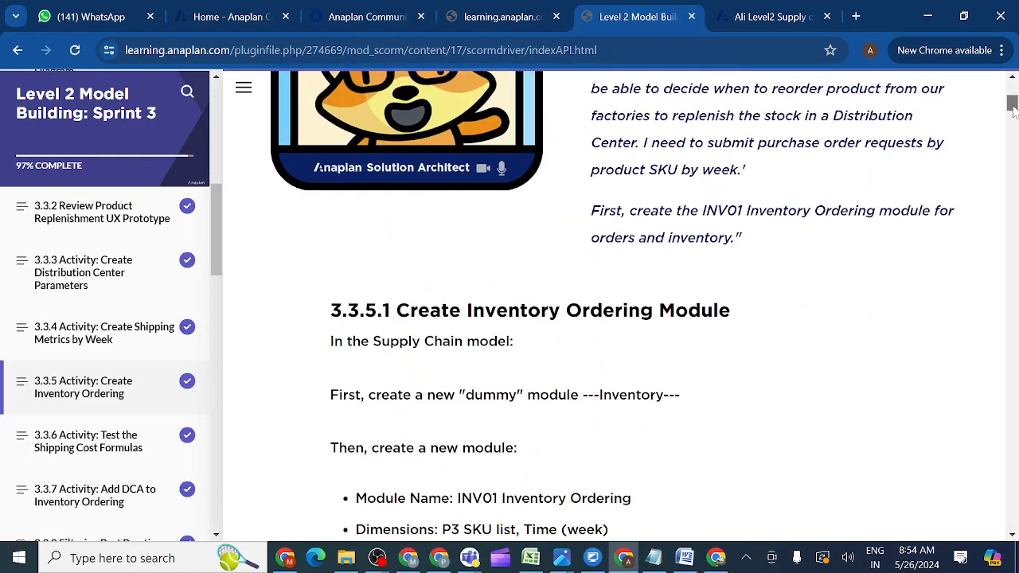
scroll(1013, 111, "down", 3)
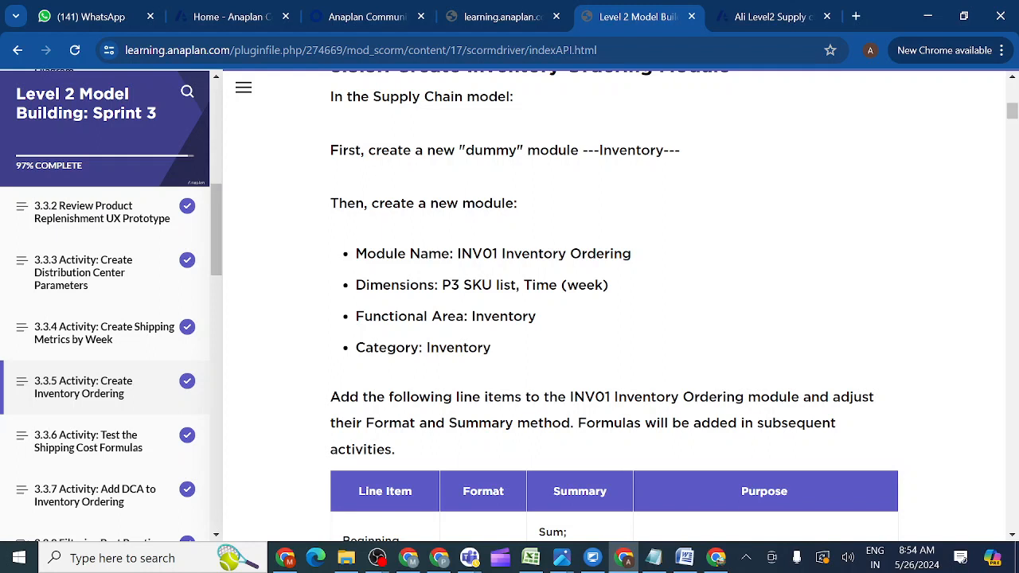
left_click_drag(582, 150, 701, 147)
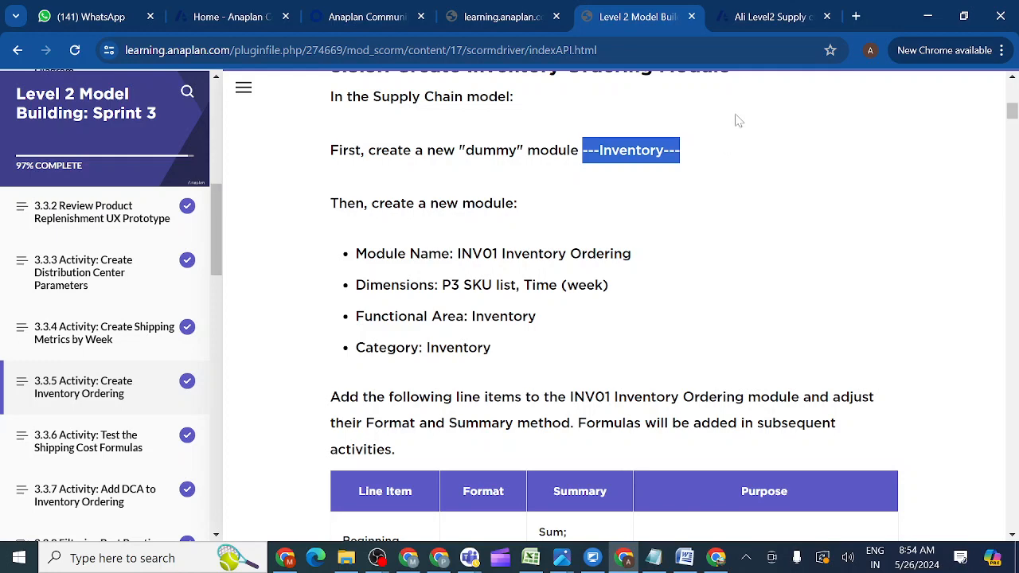
left_click(747, 22)
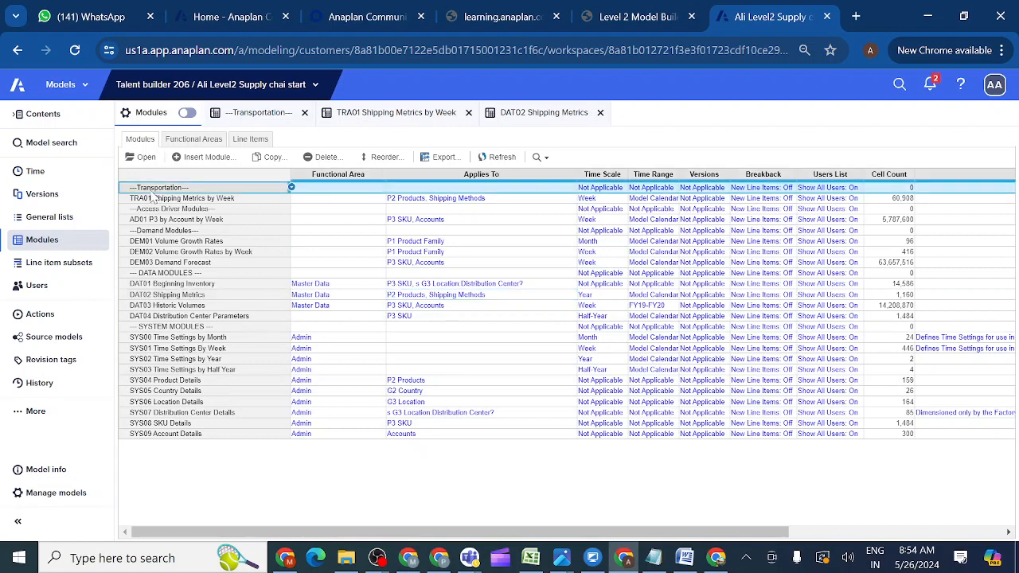
Create a '---Inventory---' dummy module with Time removed from Columns, leaving it dimensionless.
left_click(222, 159)
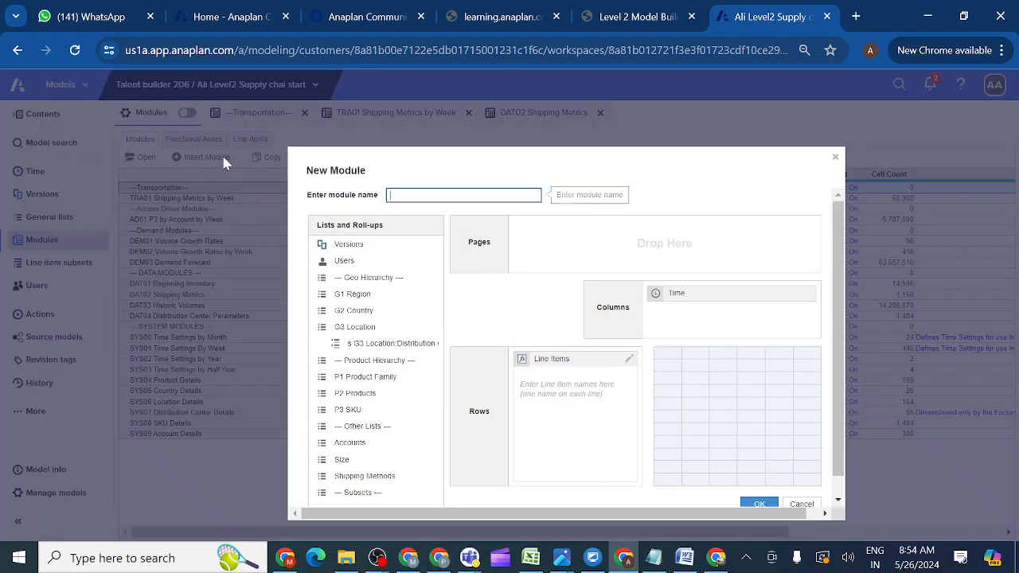
key("ctrl+v")
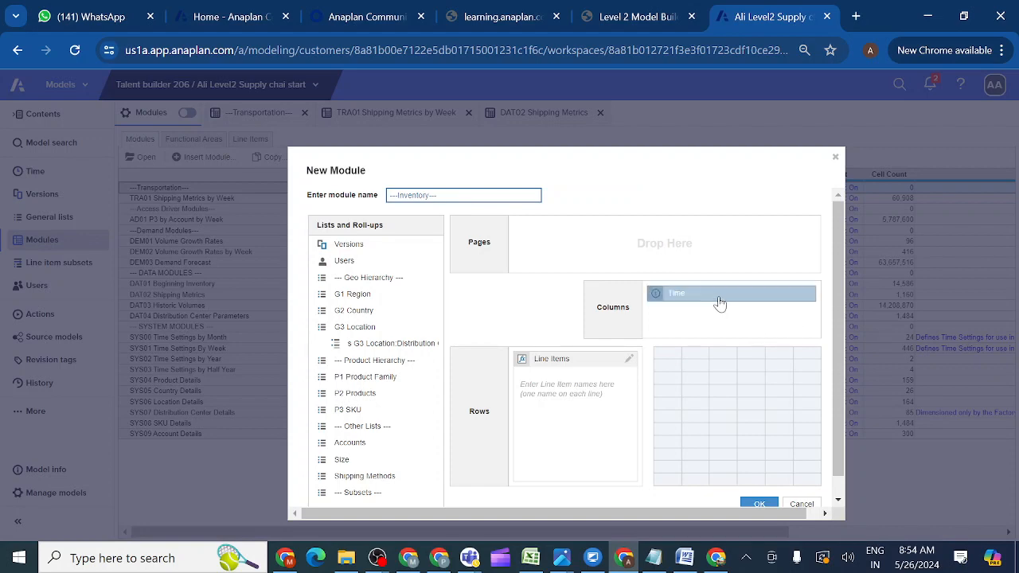
left_click(633, 26)
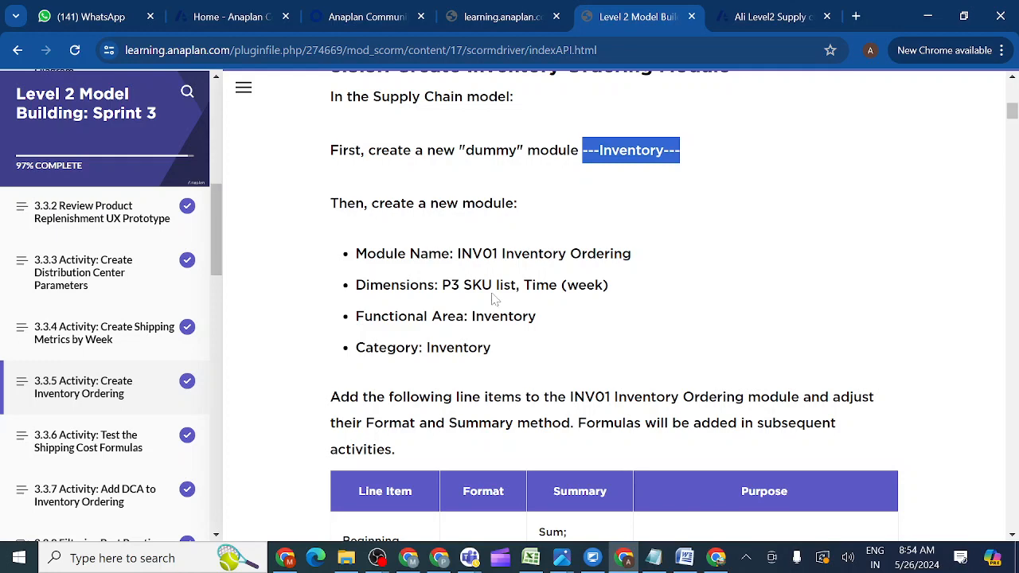
left_click(763, 16)
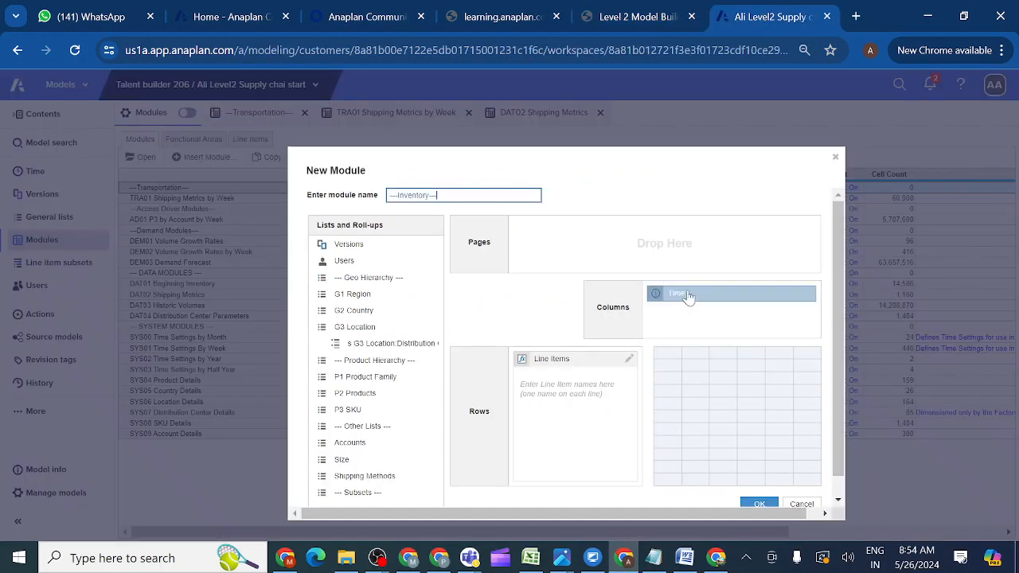
left_click_drag(689, 296, 358, 350)
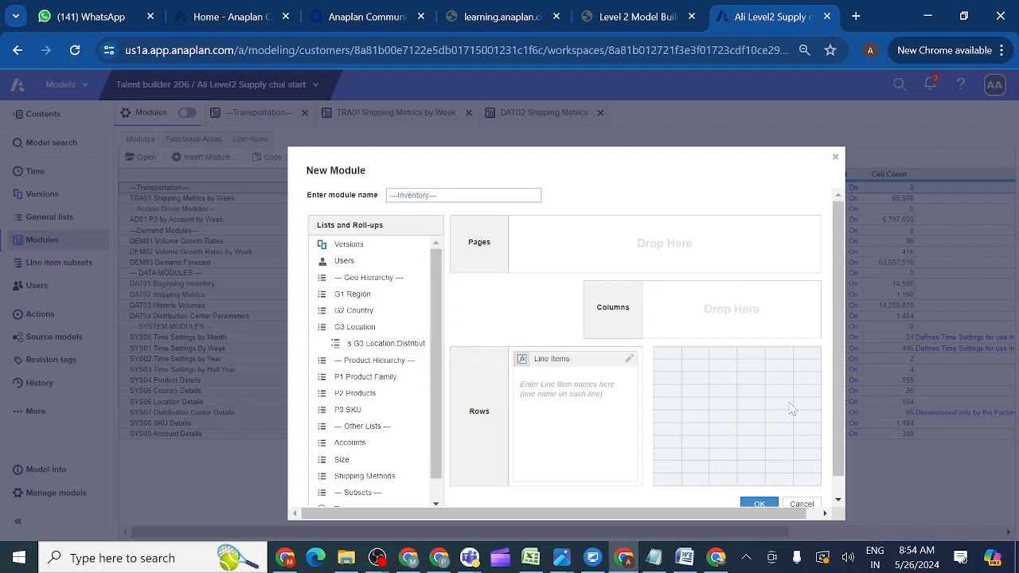
scroll(841, 406, "down", 1)
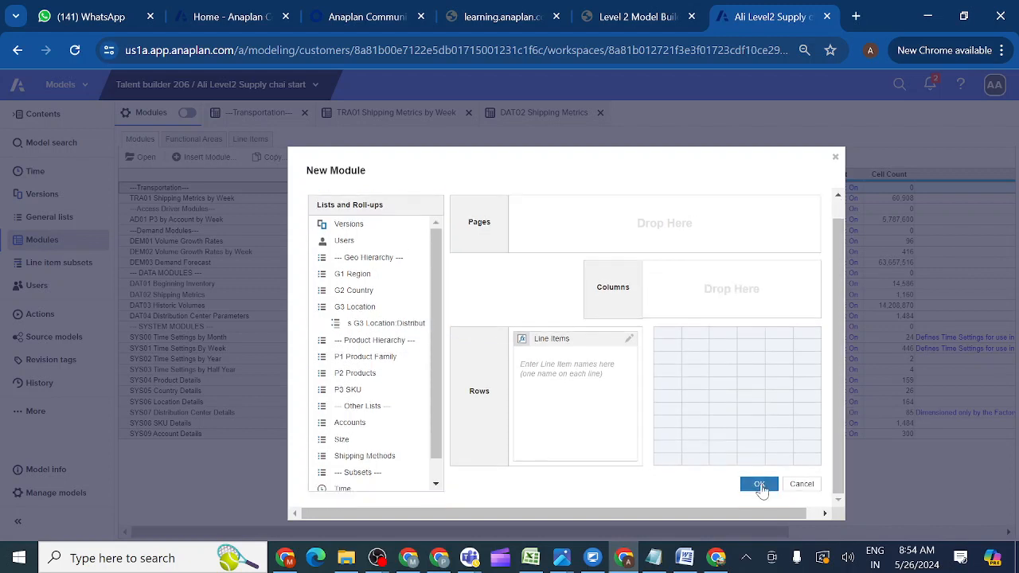
left_click(759, 485)
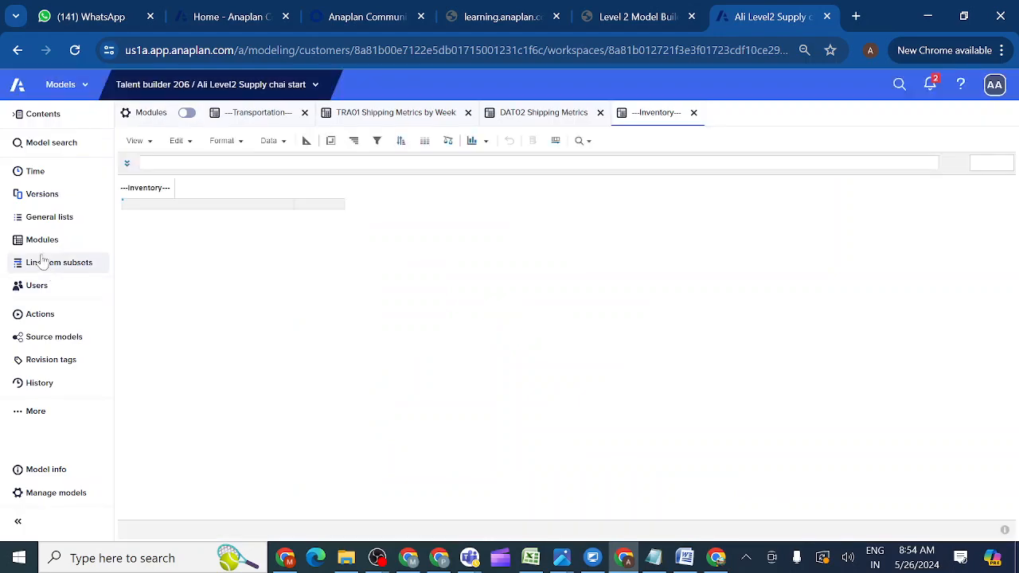
Return to the modules list and start another new module.
left_click(44, 239)
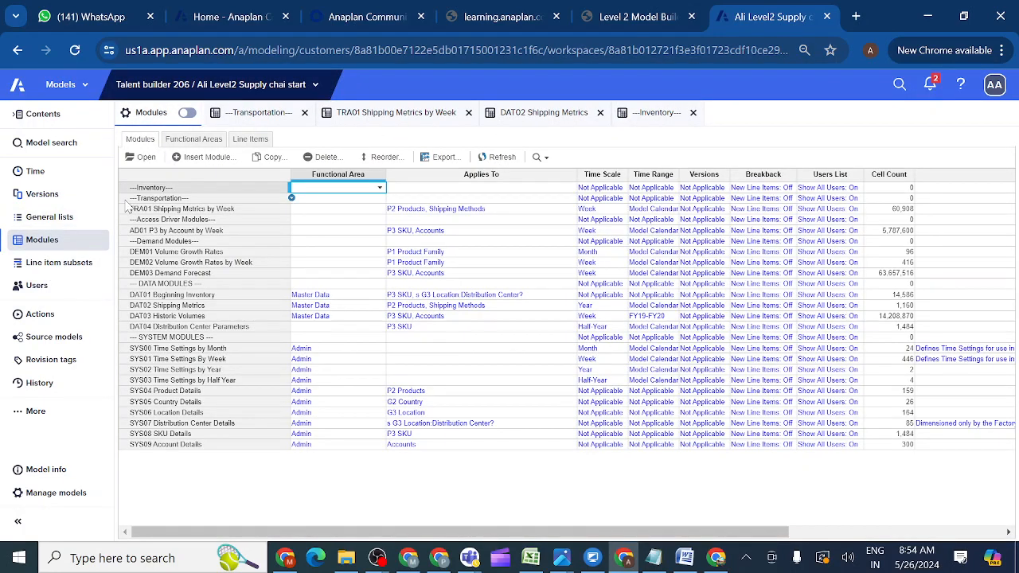
left_click(151, 200)
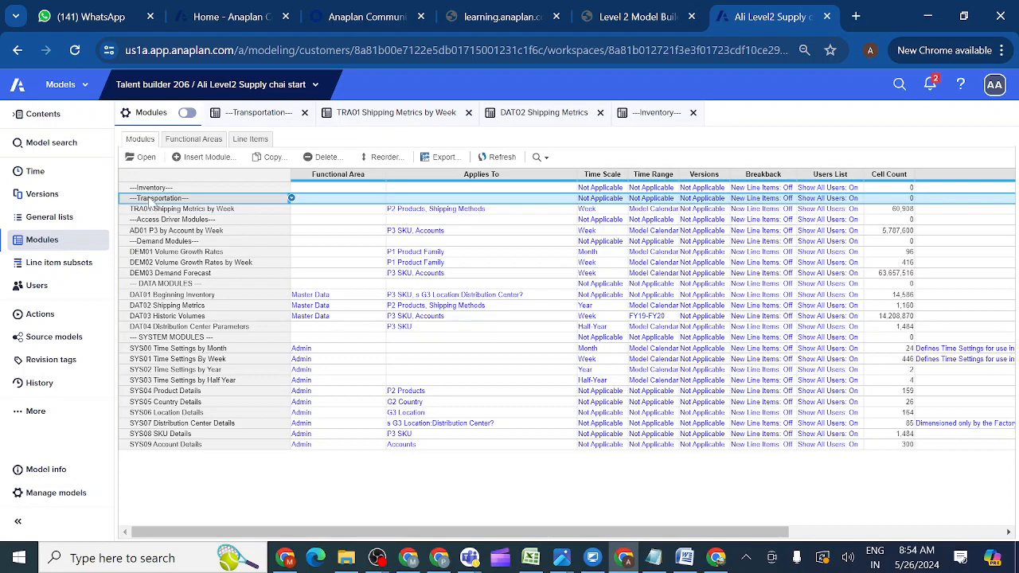
left_click(211, 157)
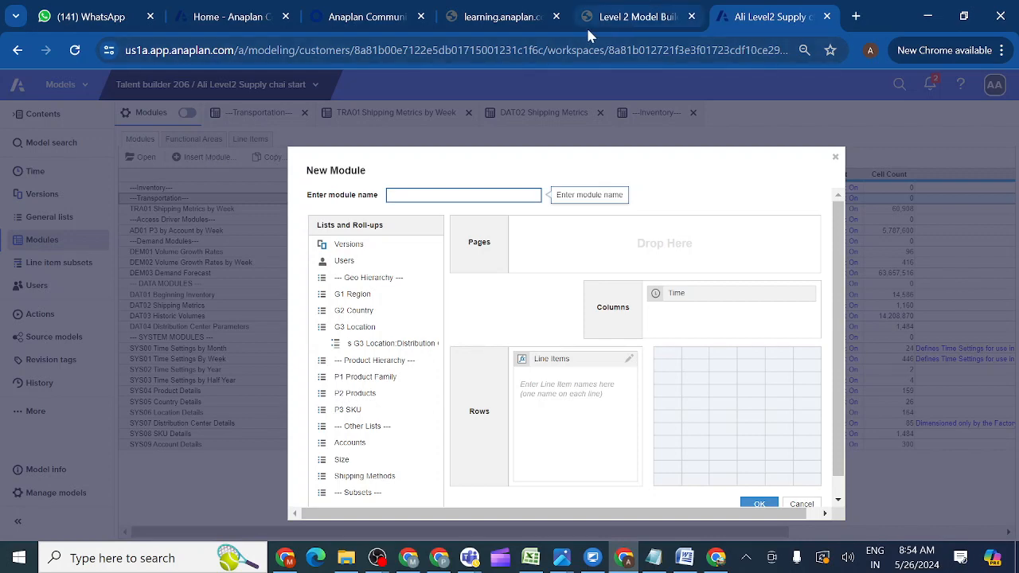
Name the new module 'INV01 Inventory Ordering' using the name copied from the course.
left_click(632, 16)
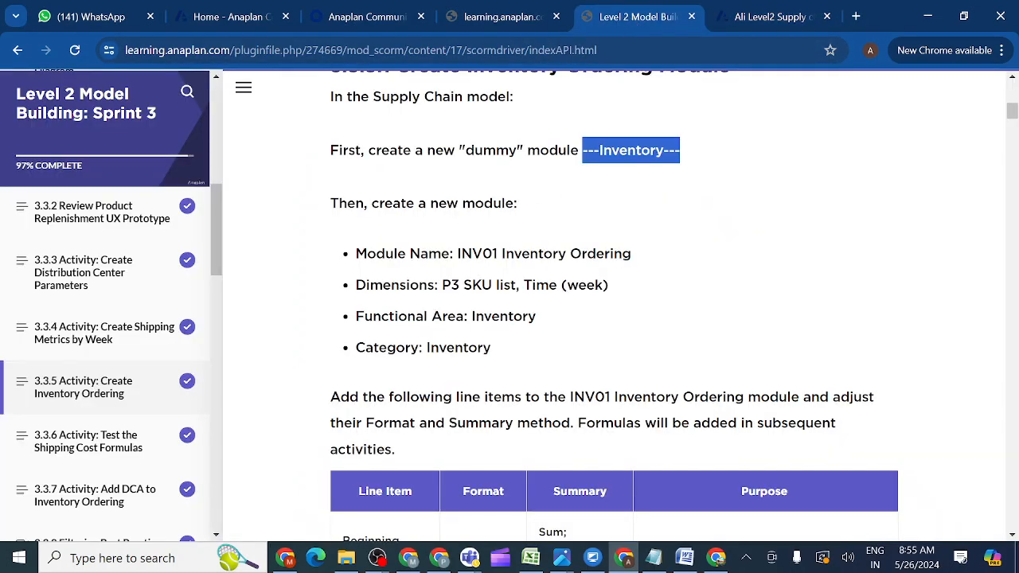
left_click_drag(457, 253, 667, 251)
key("ctrl+c")
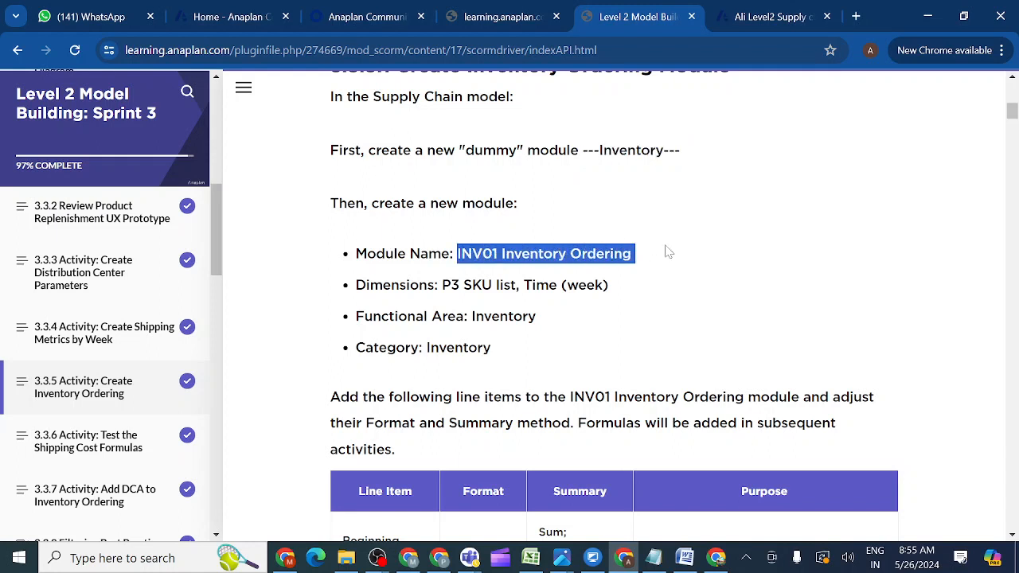
left_click(756, 17)
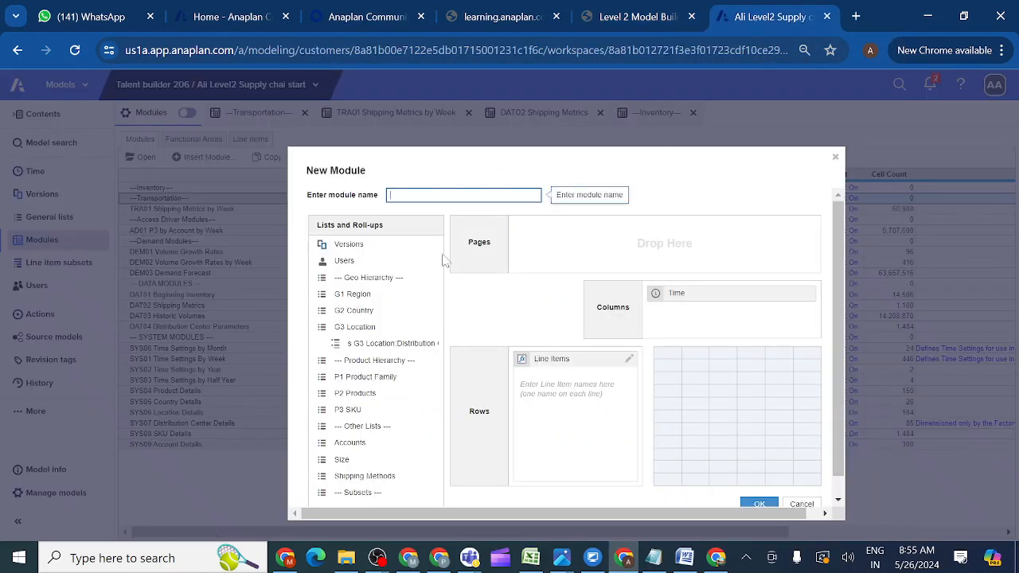
key("ctrl+v")
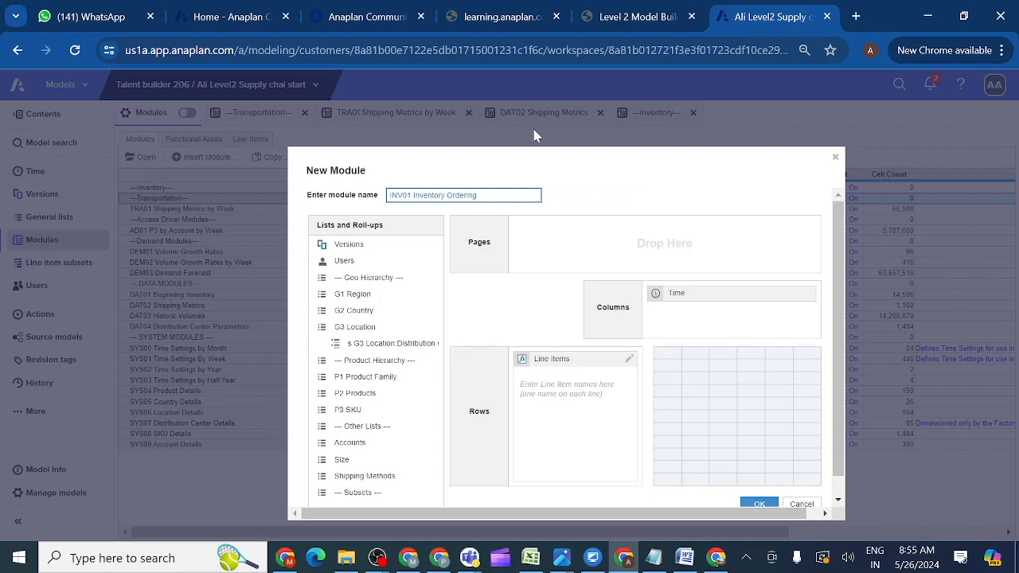
Enter 'Beginning Inventory' as the module's first line item.
left_click(647, 17)
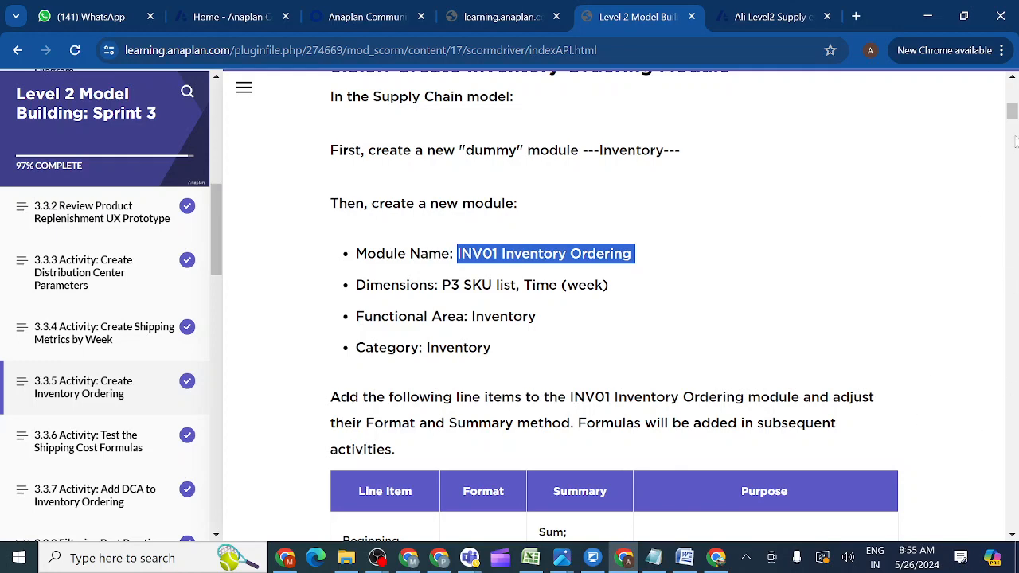
left_click_drag(1012, 115, 1014, 128)
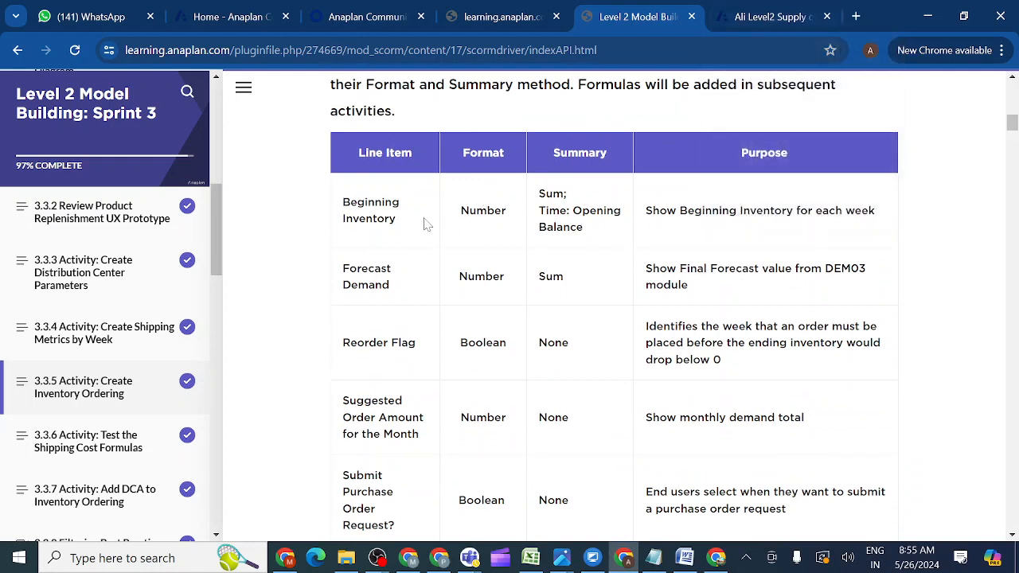
left_click_drag(368, 231, 343, 207)
key("ctrl+c")
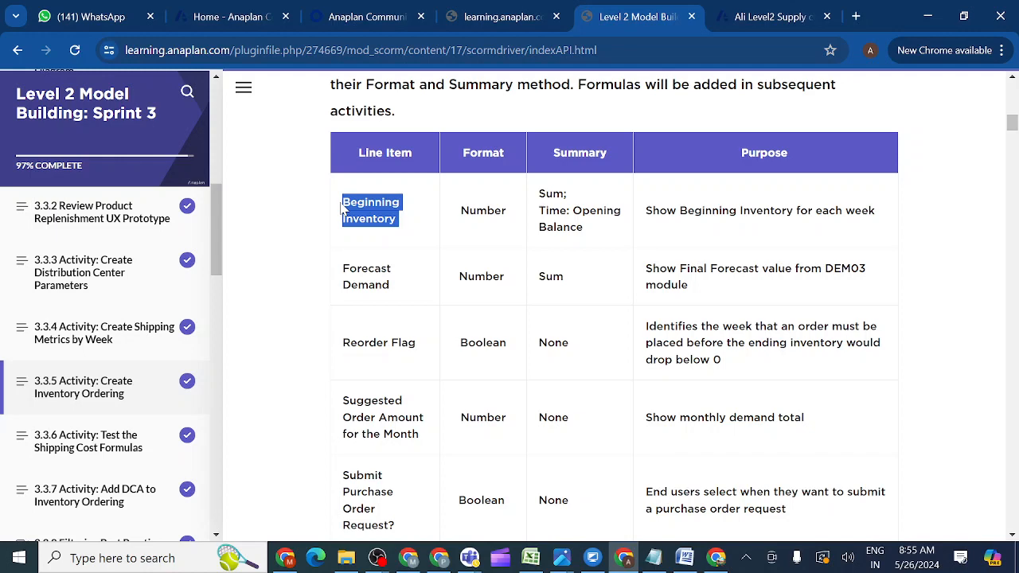
left_click(752, 18)
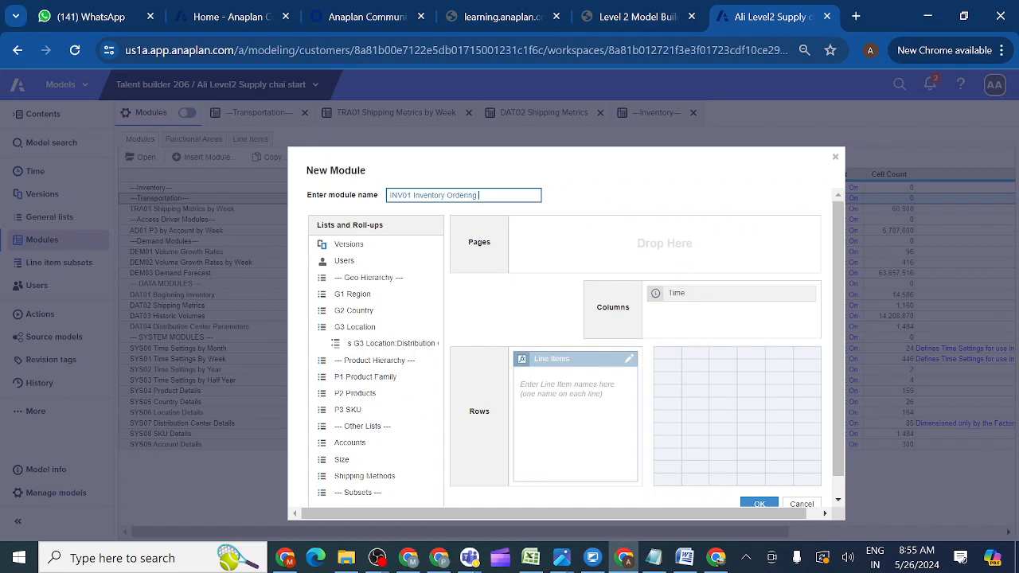
left_click(562, 387)
key("ctrl+v")
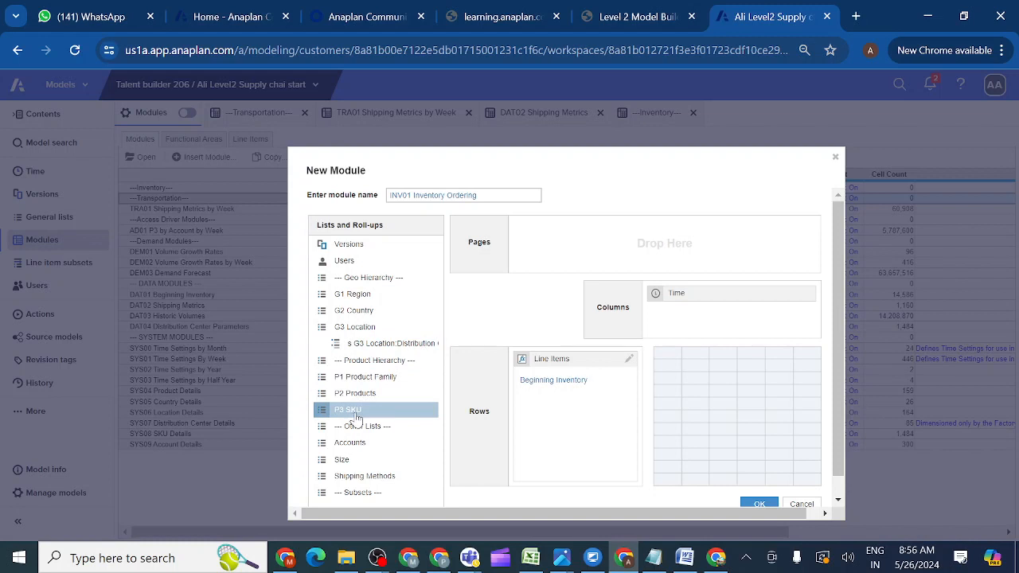
Put P3 SKU in Pages and add 'Forecast Demand' as the second line item.
left_click_drag(355, 418, 568, 250)
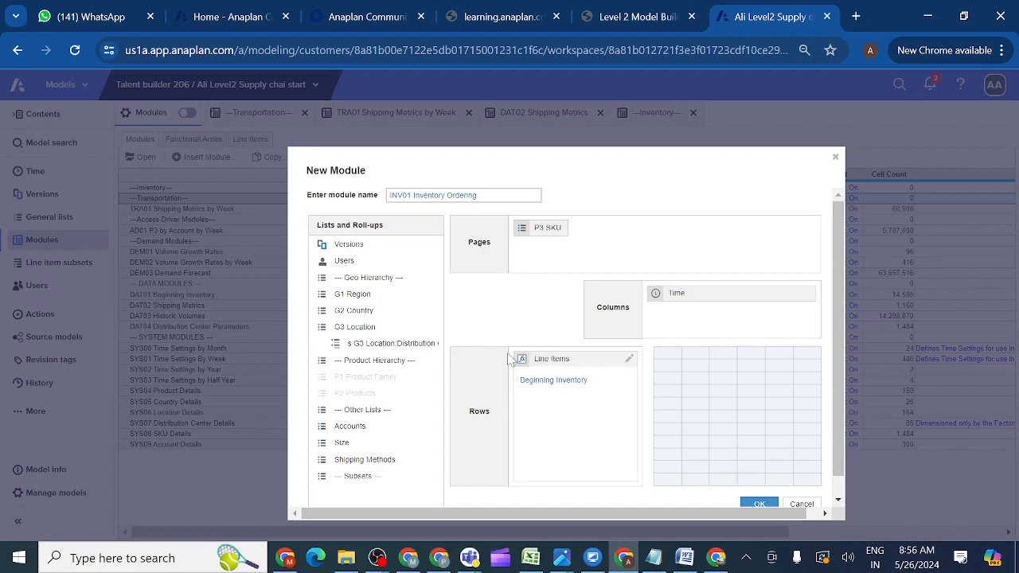
left_click(637, 17)
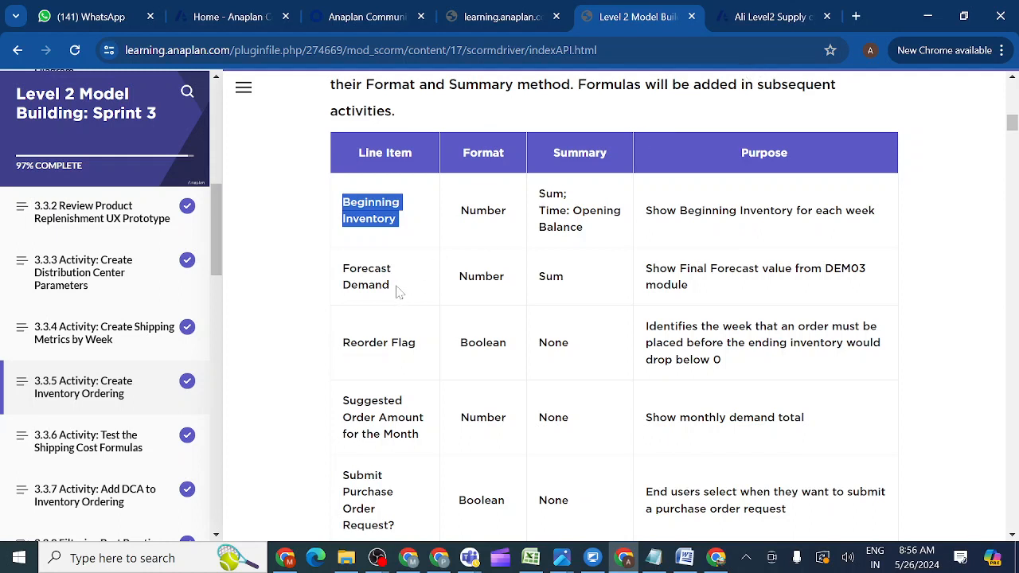
triple_click(344, 285)
key("ctrl+c")
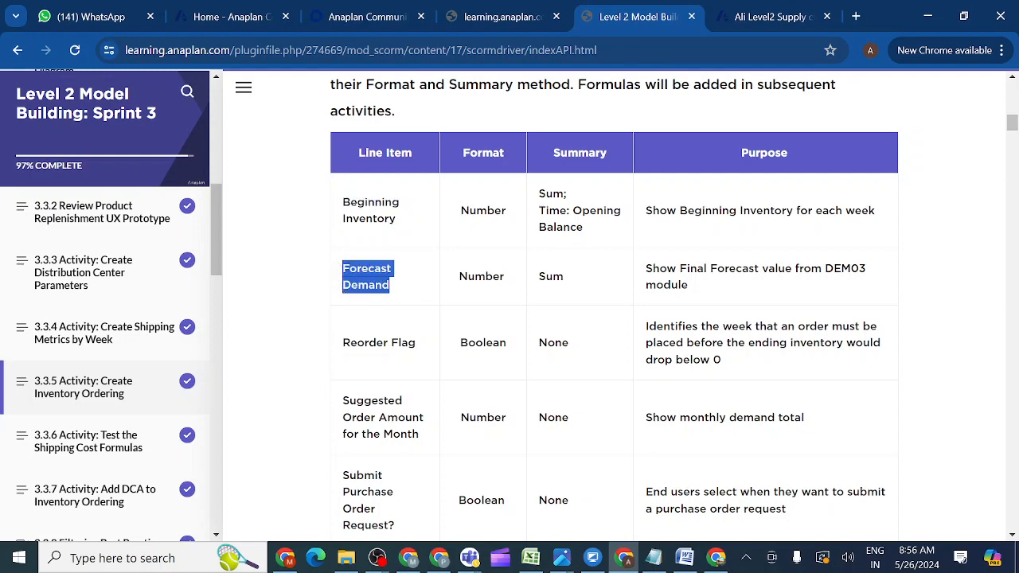
left_click(740, 18)
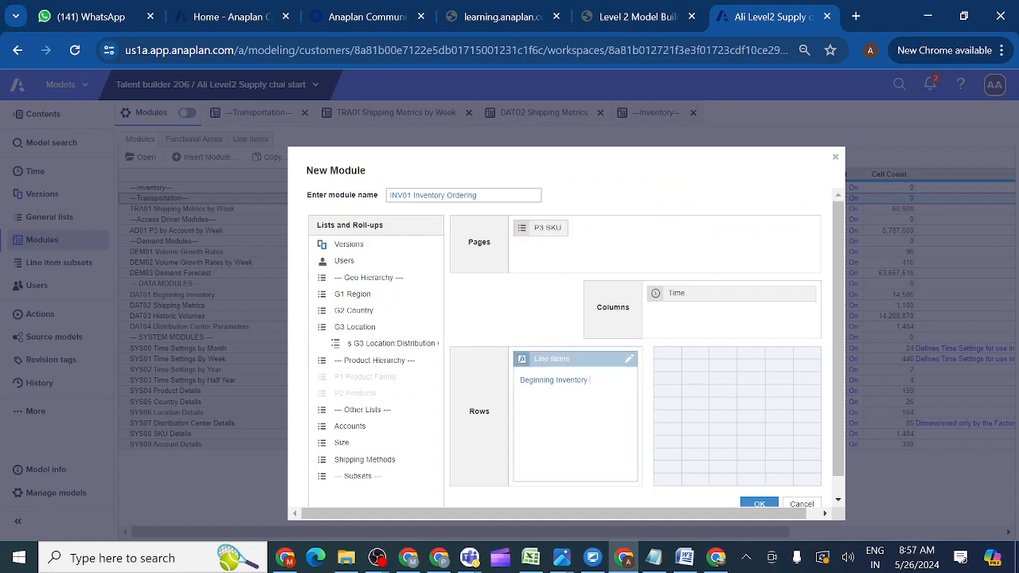
key("ctrl+v")
Copy the 'Reorder Flag' line item name from the course table.
left_click(620, 21)
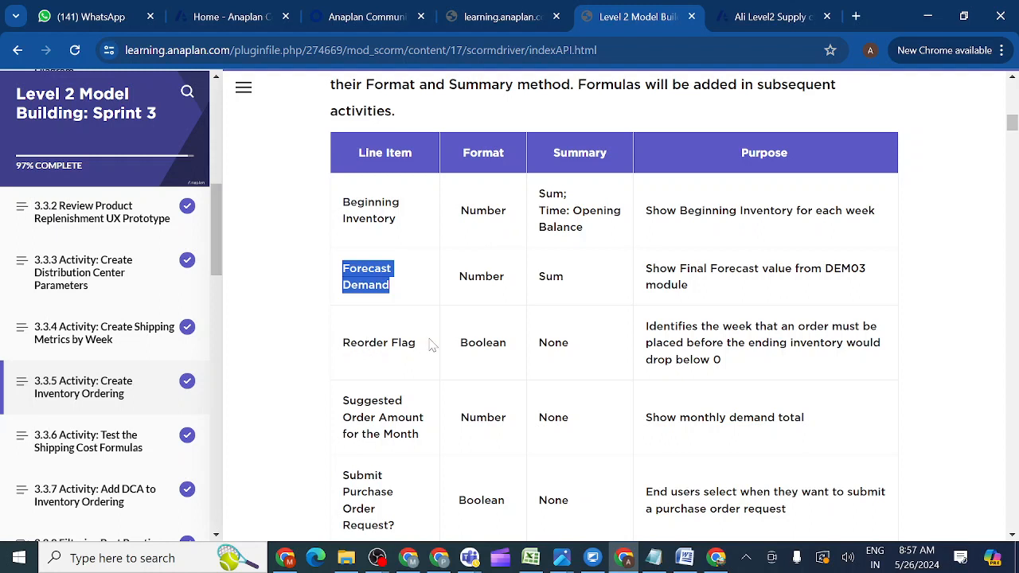
left_click_drag(422, 351, 339, 343)
key("ctrl+c")
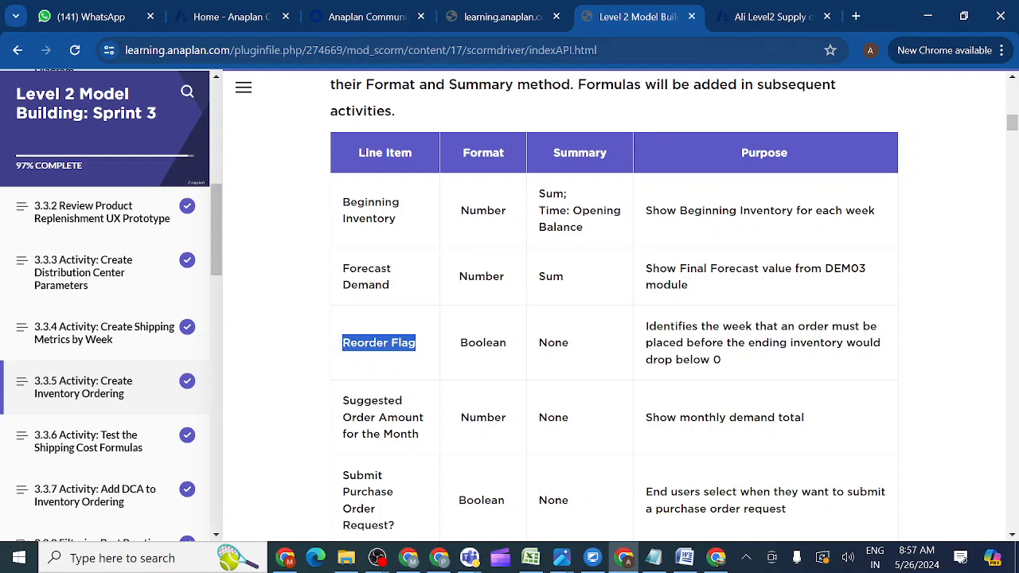
left_click(761, 25)
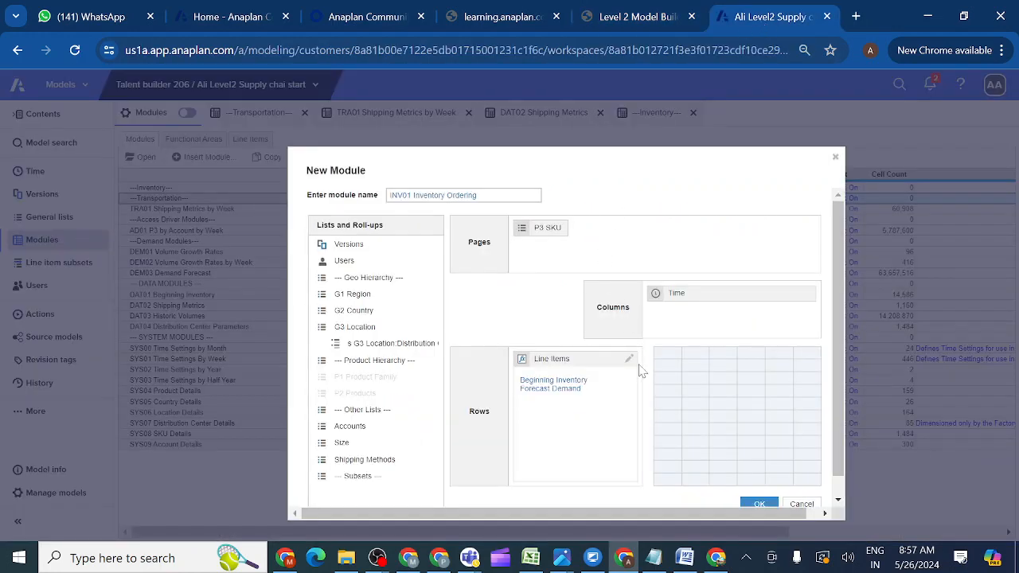
Add 'Reorder Flag' and 'Suggested Order Amount for the Month' as line items.
key("ctrl+v")
left_click(637, 22)
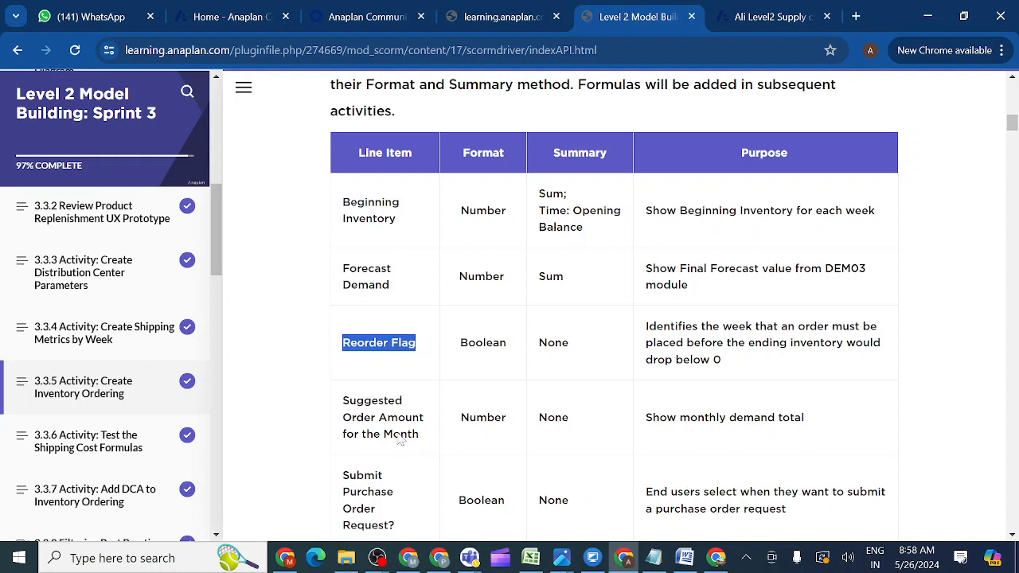
left_click_drag(424, 438, 344, 404)
key("ctrl+c")
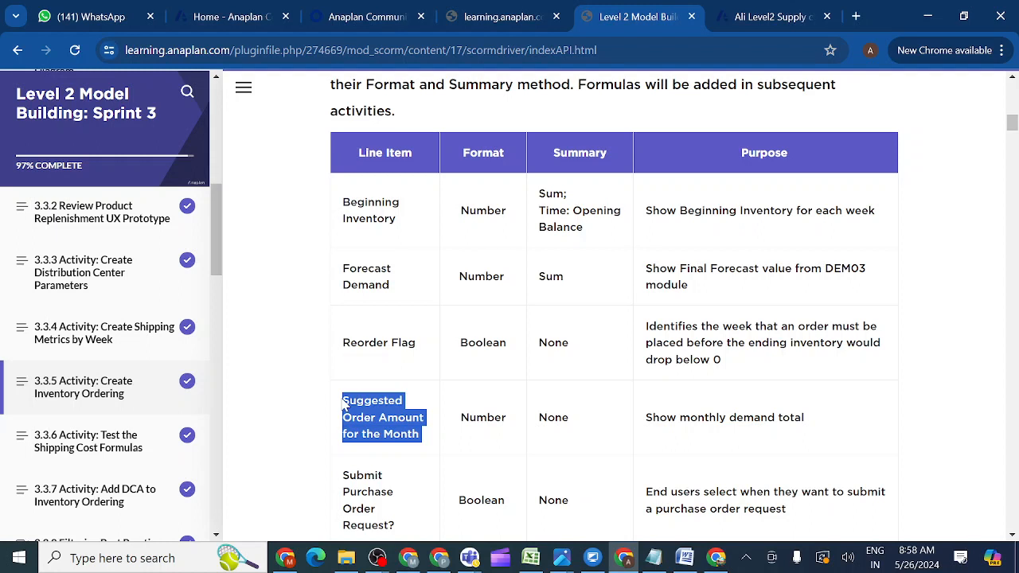
left_click(756, 21)
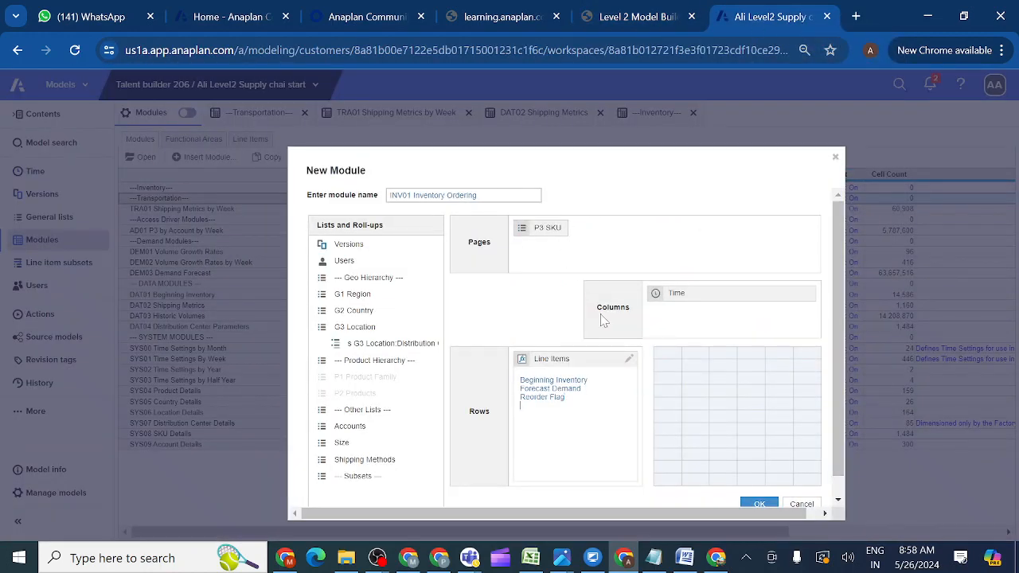
key("ctrl+v")
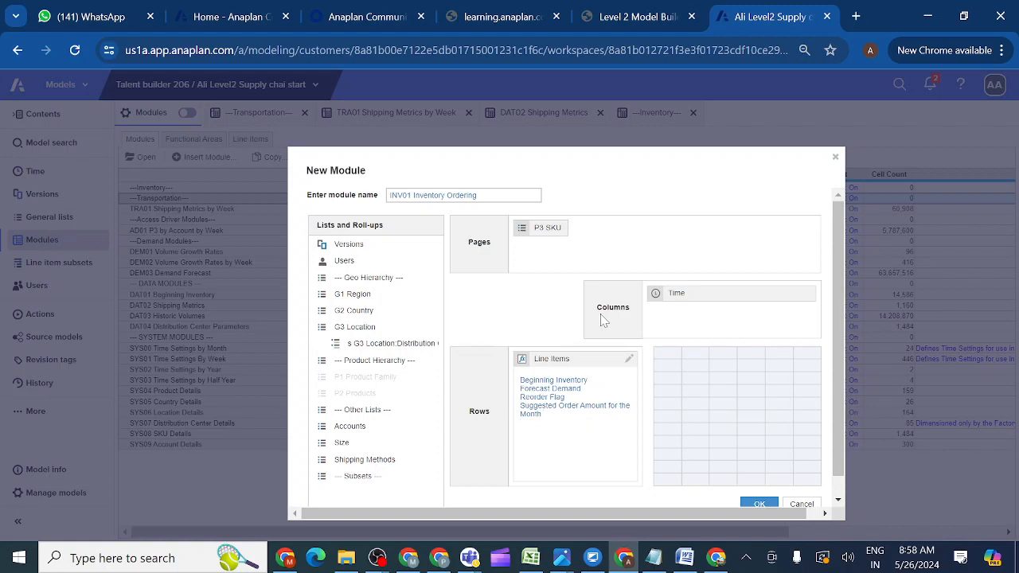
Scroll the course table and copy 'Submit Purchase Order Request?'.
left_click(640, 17)
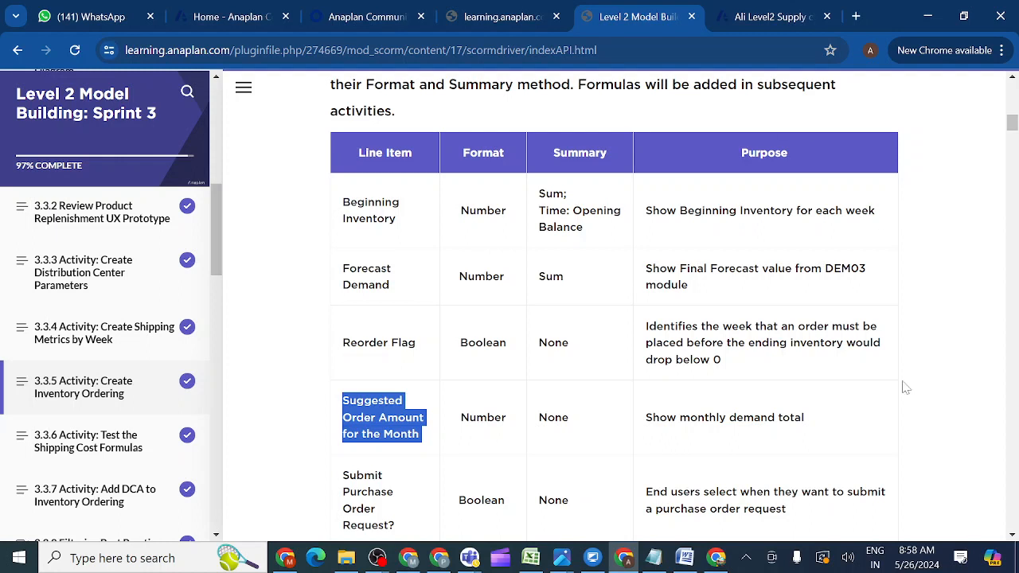
left_click(1013, 538)
left_click(1013, 538)
left_click(1013, 538)
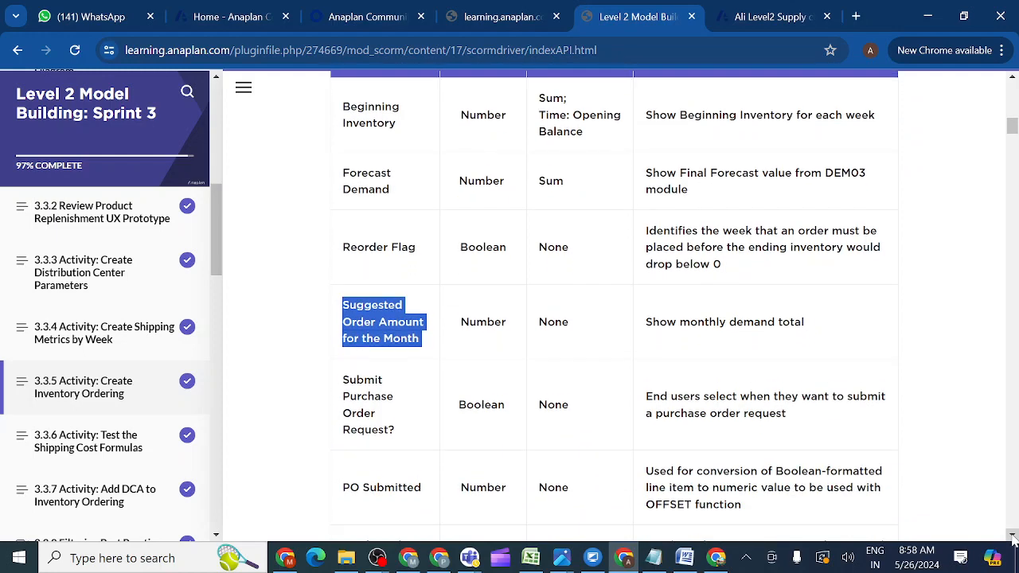
left_click(1012, 538)
left_click(1012, 539)
left_click(1012, 538)
left_click(1012, 538)
left_click(1013, 539)
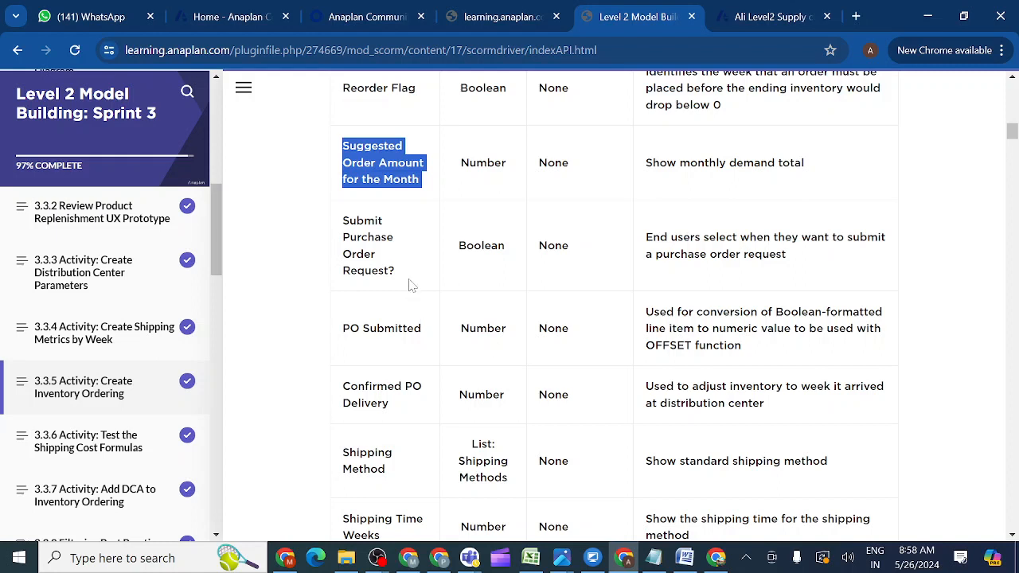
left_click_drag(395, 272, 341, 229)
key("ctrl+c")
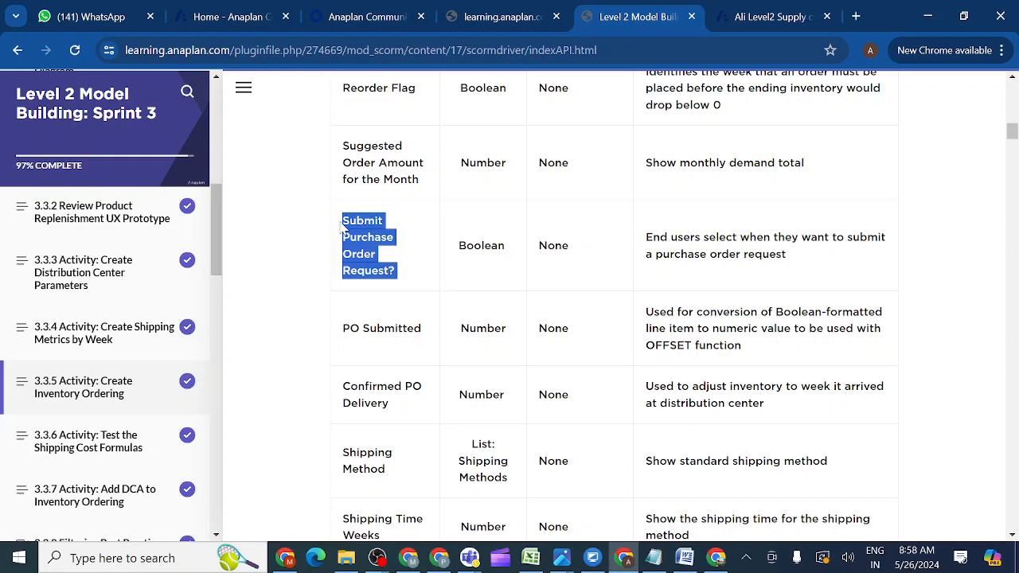
left_click(771, 17)
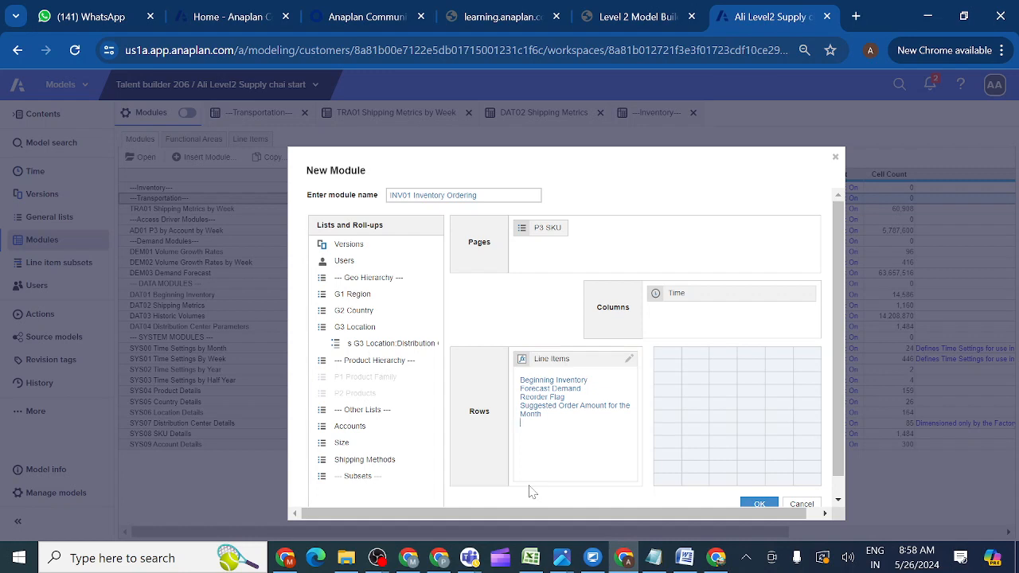
Add 'Submit Purchase Order Request?', 'PO Submitted' and 'Confirmed PO Delivery' as line items.
key("ctrl+v")
left_click(639, 16)
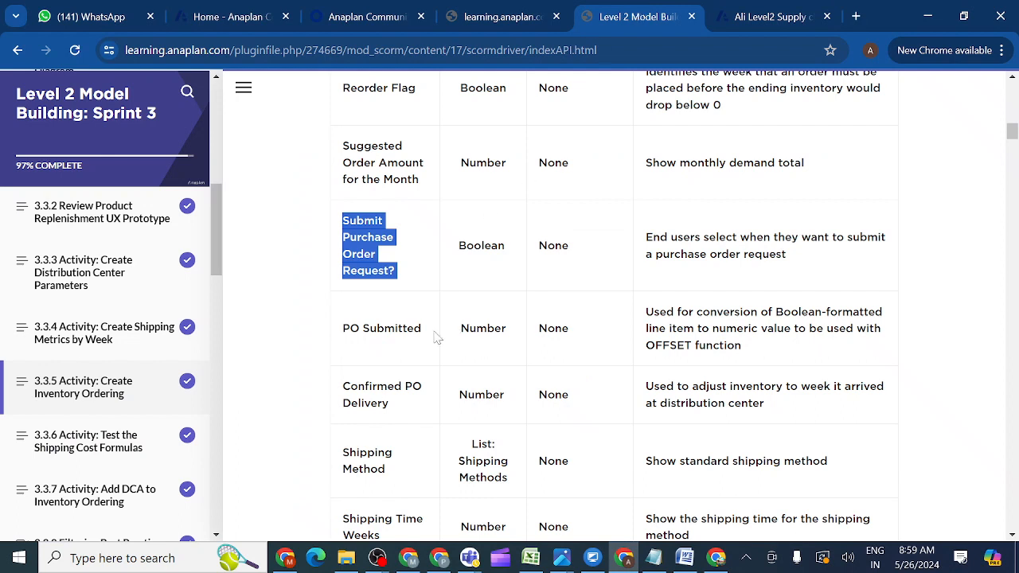
double_click(410, 329)
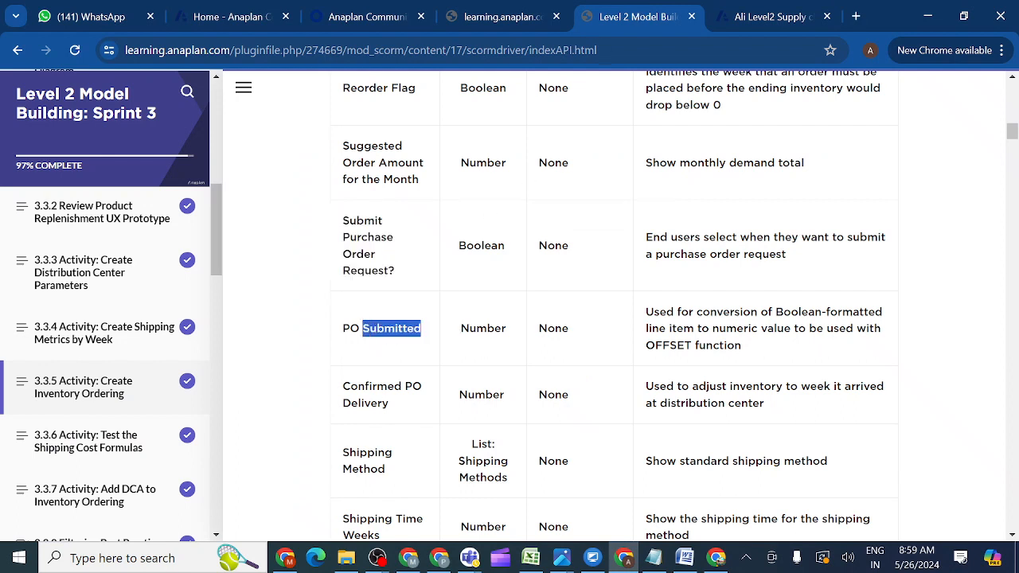
left_click_drag(362, 329, 344, 333)
key("ctrl+c")
left_click(758, 21)
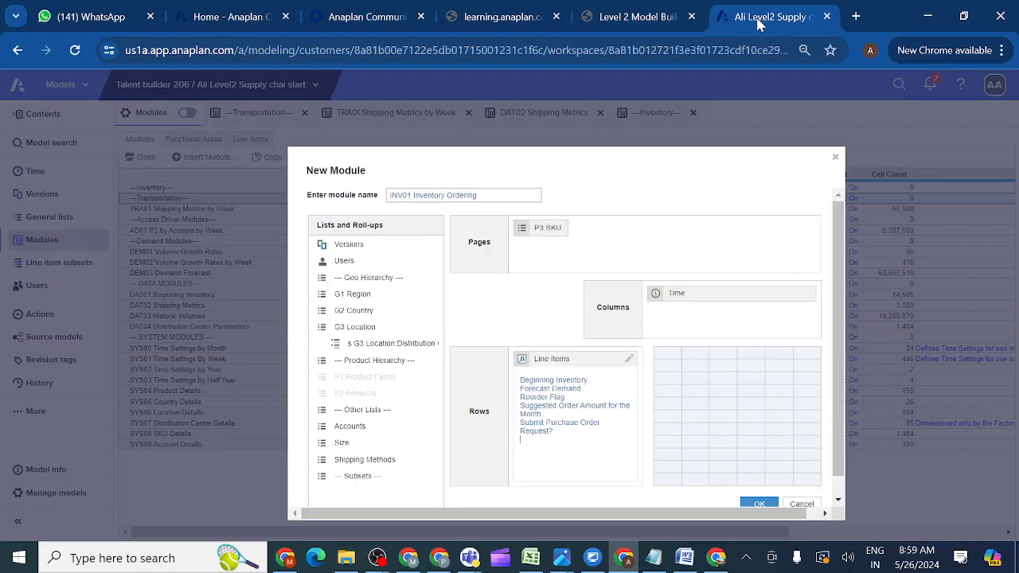
key("ctrl+v")
left_click(641, 21)
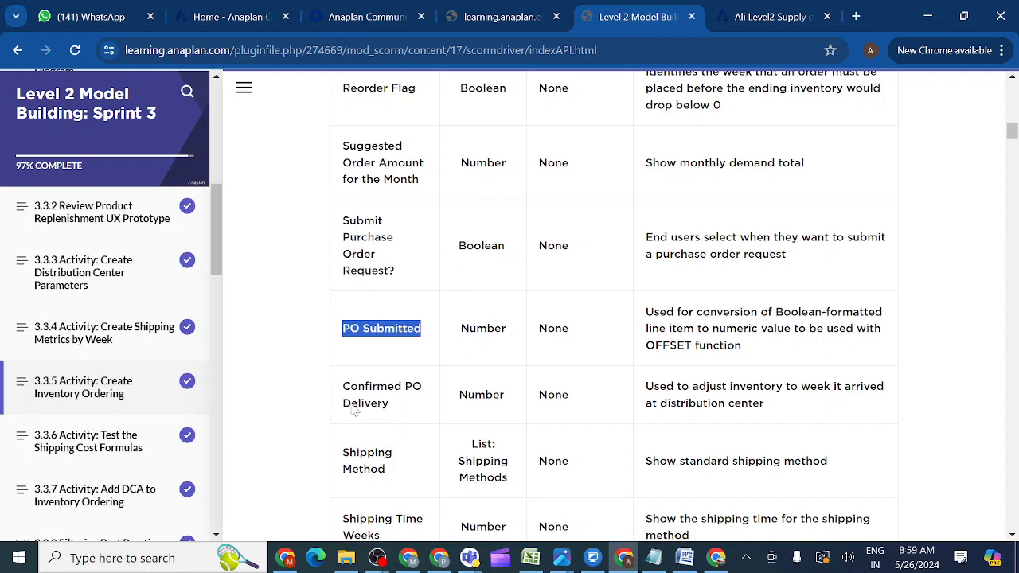
left_click_drag(355, 410, 340, 385)
key("ctrl+c")
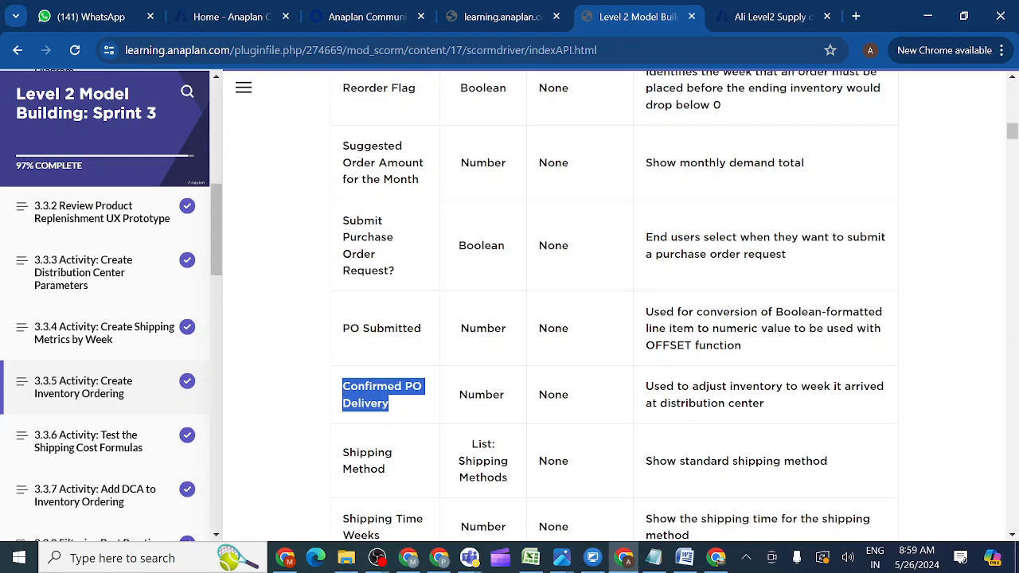
left_click(757, 21)
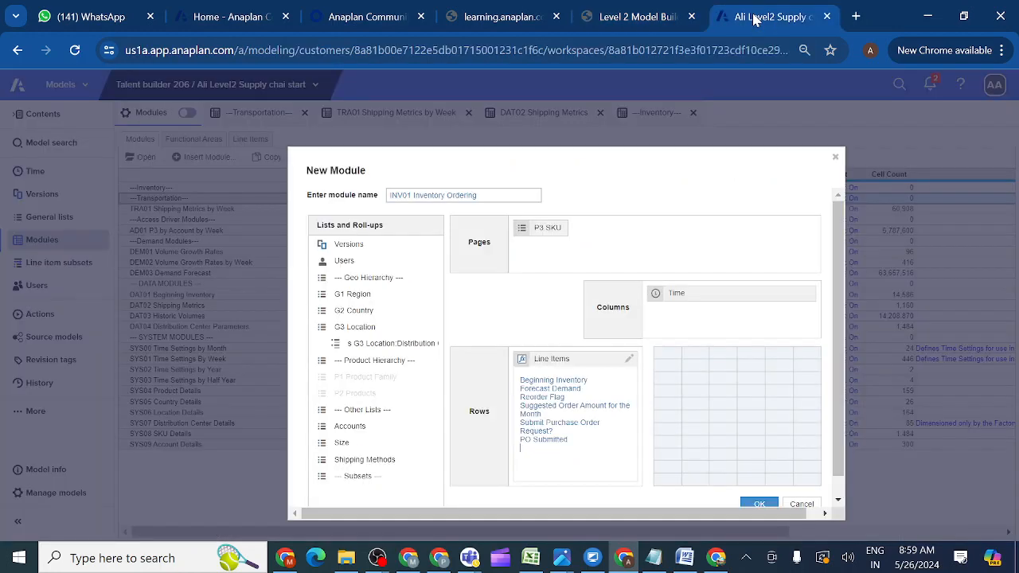
key("ctrl+v")
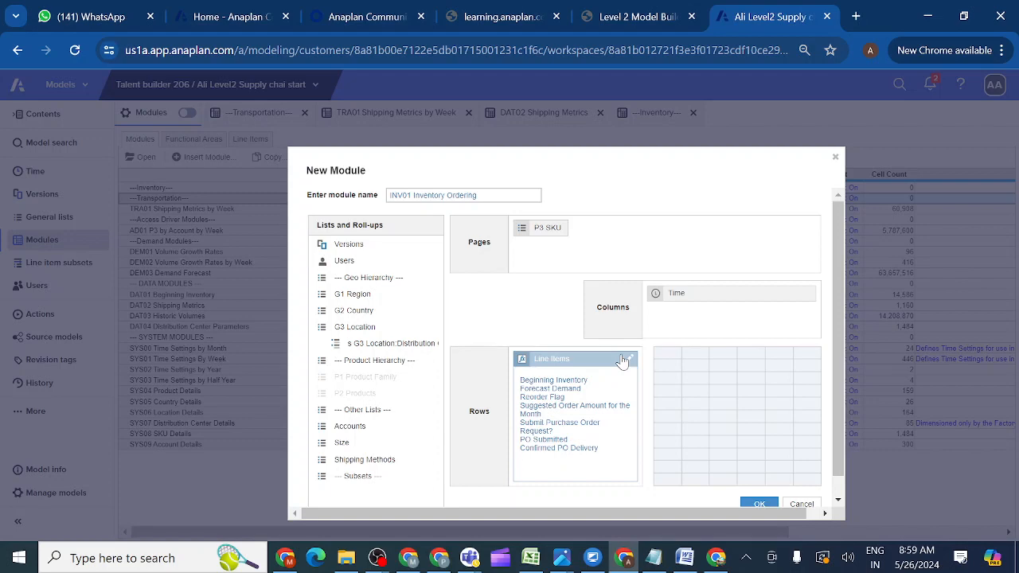
Add 'Shipping Method' as a line item and clear the course table selection.
left_click(642, 24)
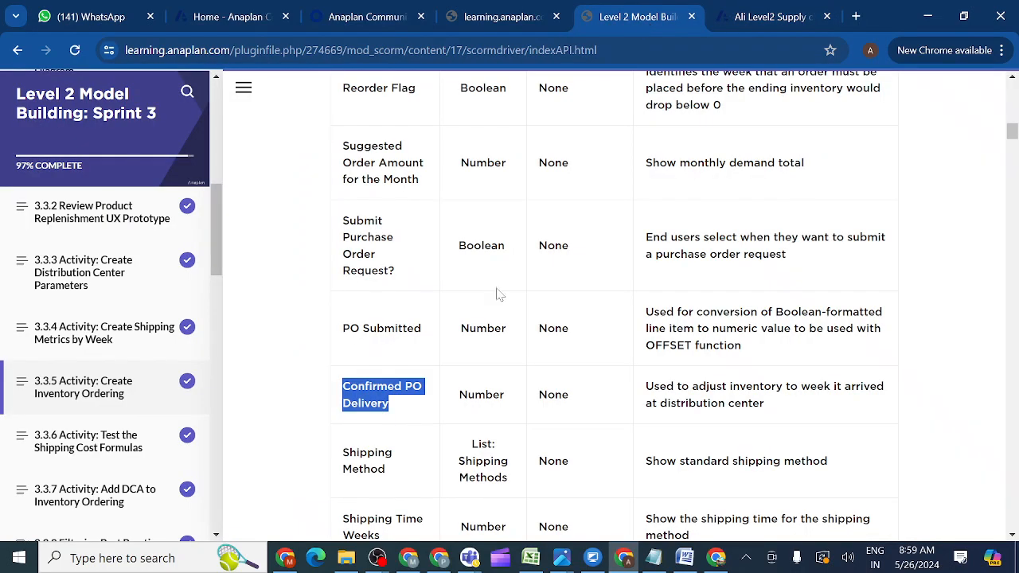
left_click(1013, 535)
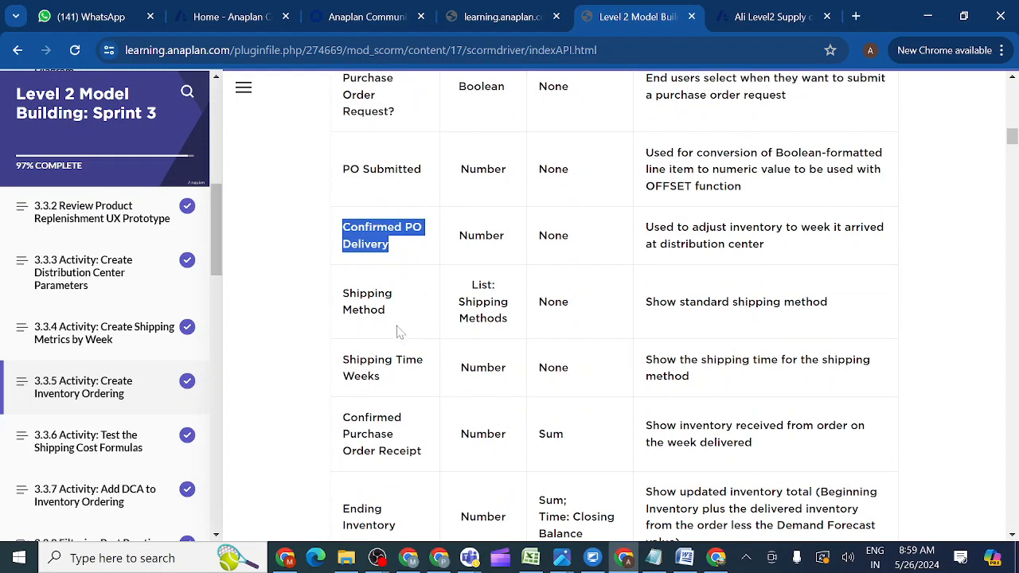
left_click_drag(395, 315, 336, 302)
key("ctrl+c")
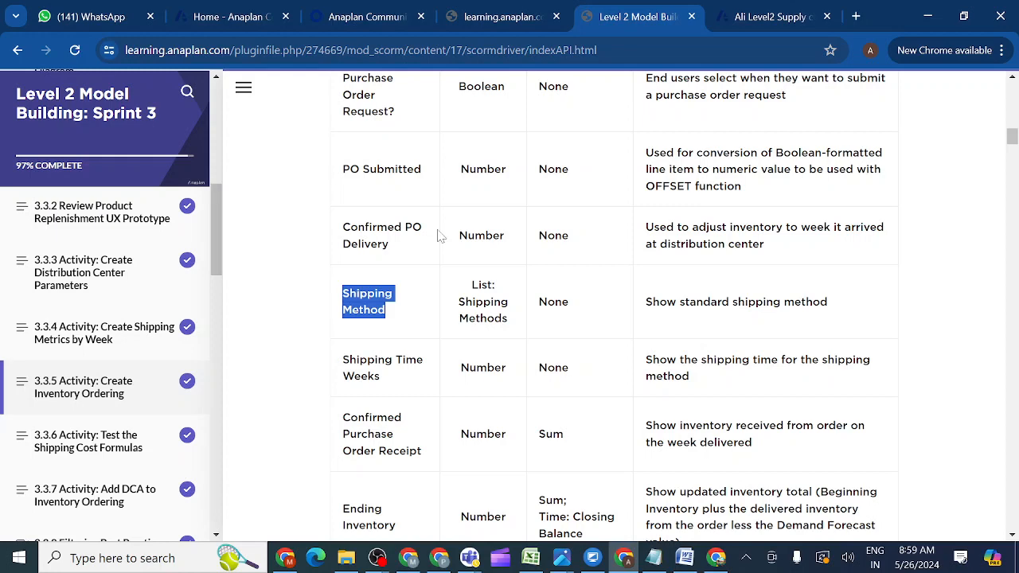
left_click(759, 17)
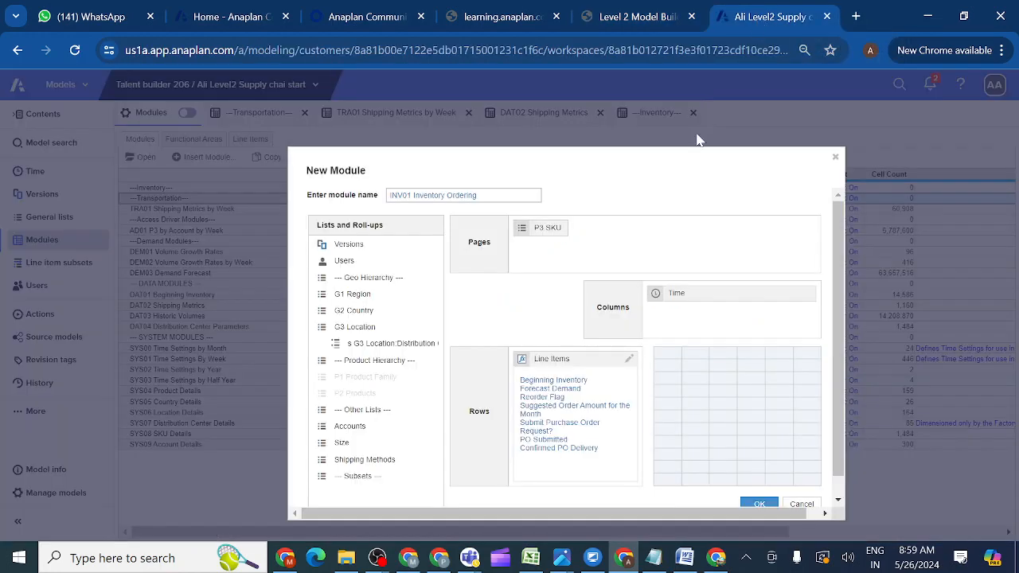
key("ctrl+v")
left_click(639, 19)
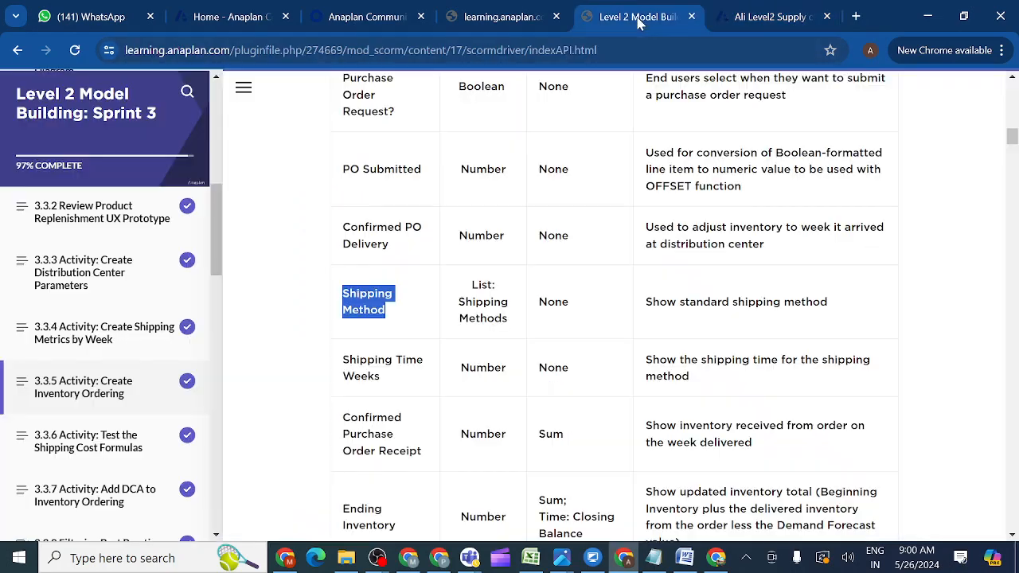
left_click(391, 383)
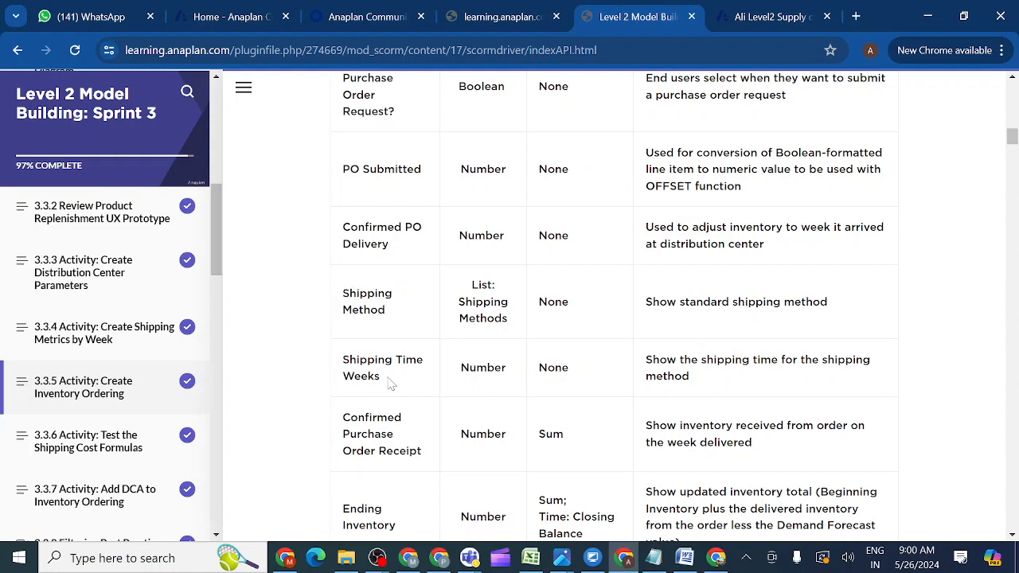
Add 'Shipping Time Weeks' and 'Confirmed Purchase Order Receipt' as line items.
left_click_drag(391, 384, 338, 363)
key("ctrl+c")
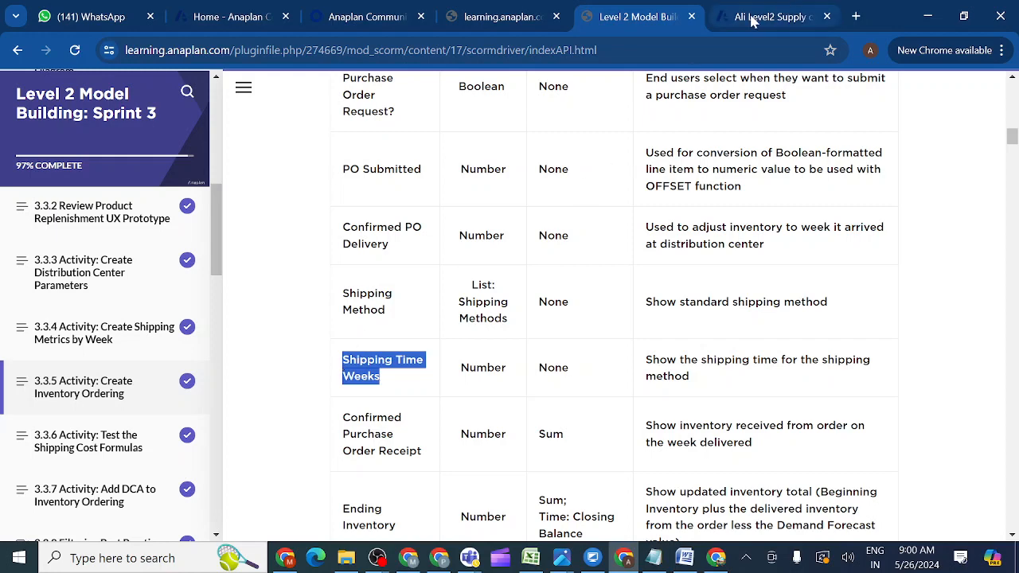
left_click(753, 18)
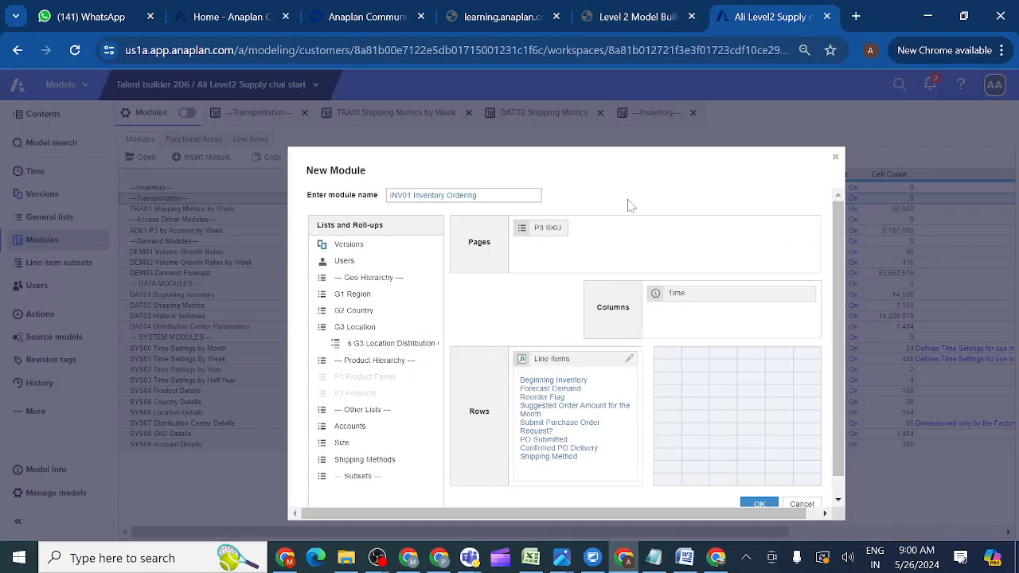
key("ctrl+v")
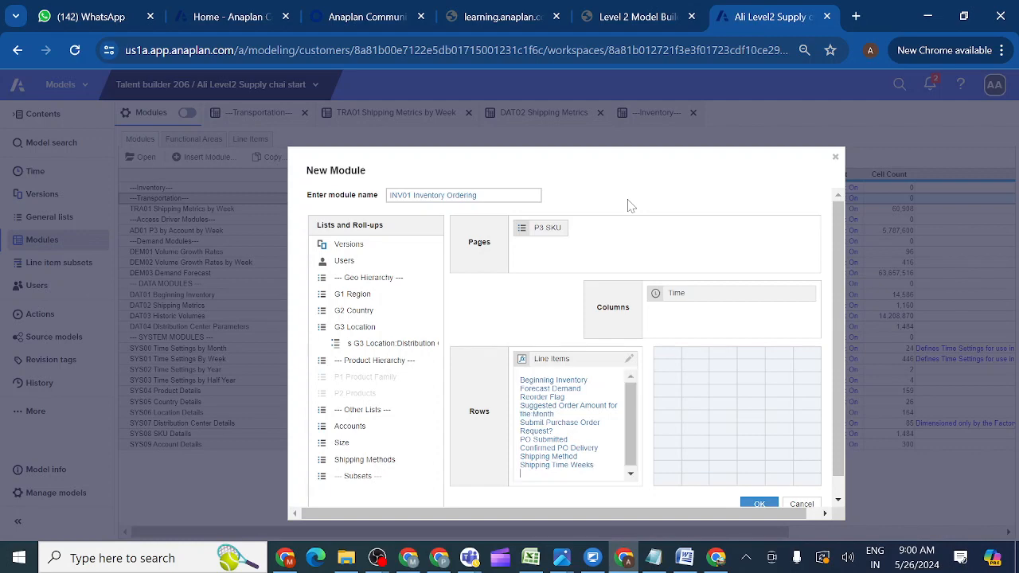
left_click(646, 15)
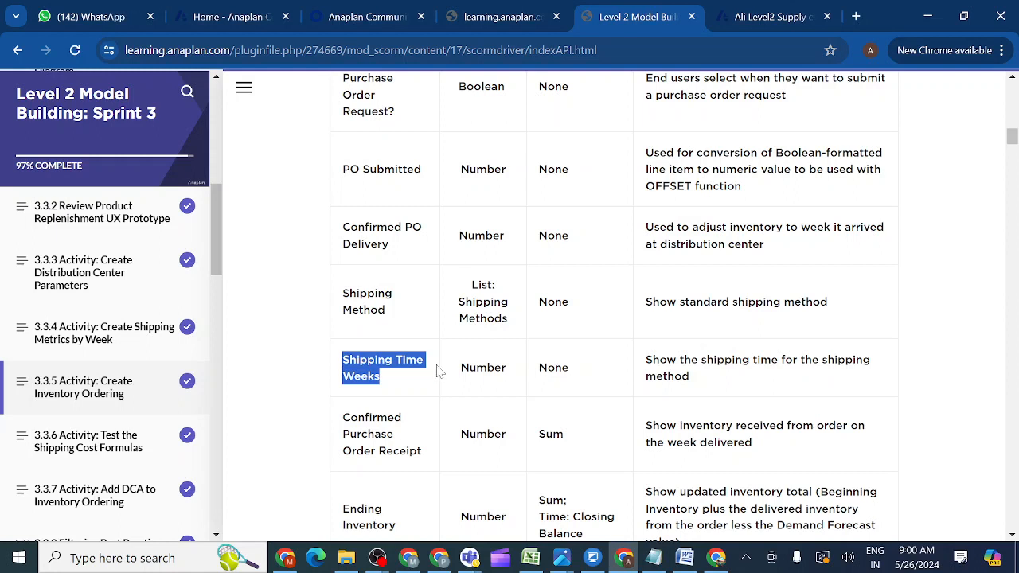
left_click(427, 455)
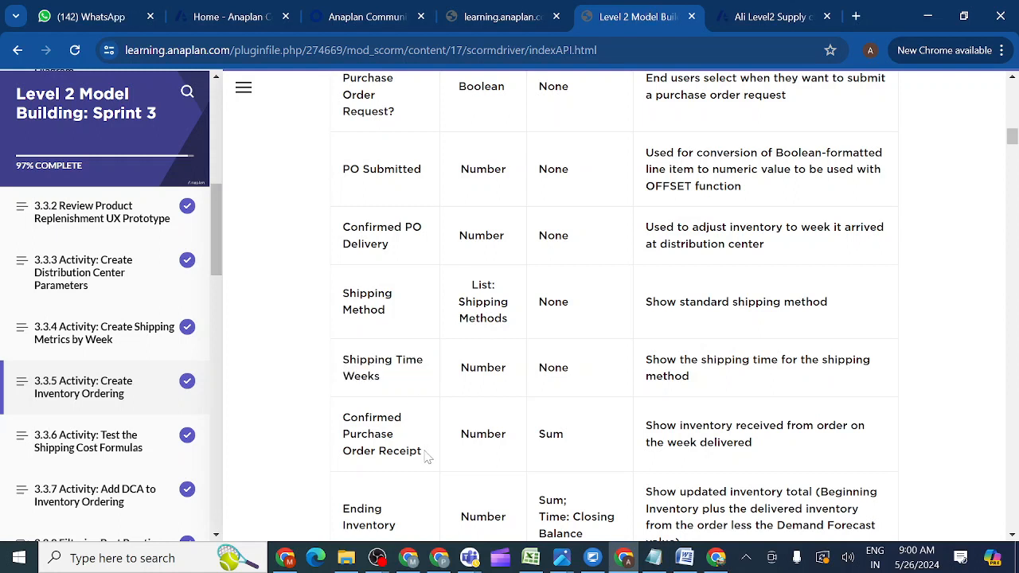
left_click_drag(427, 455, 342, 421)
key("ctrl+c")
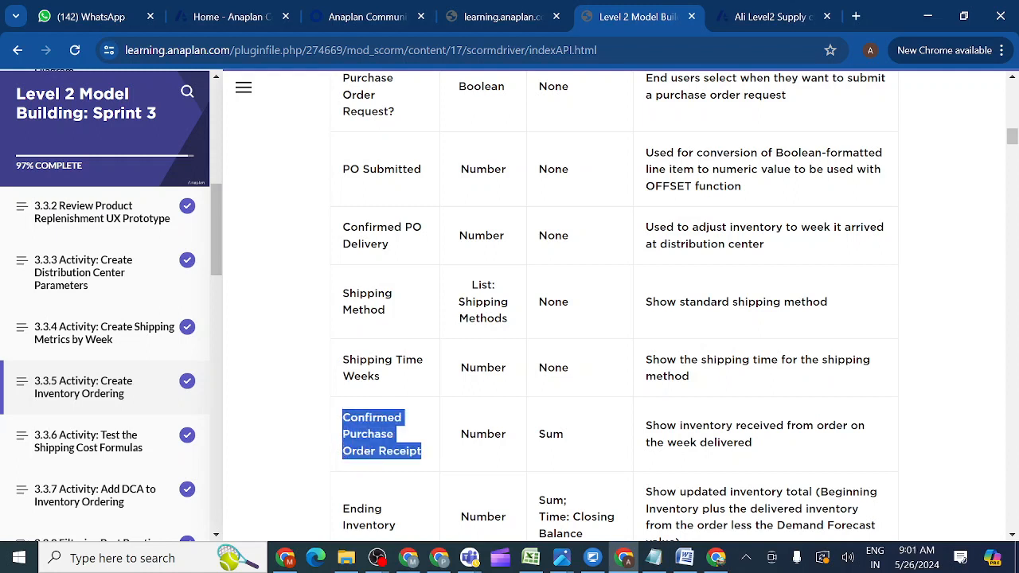
left_click(757, 22)
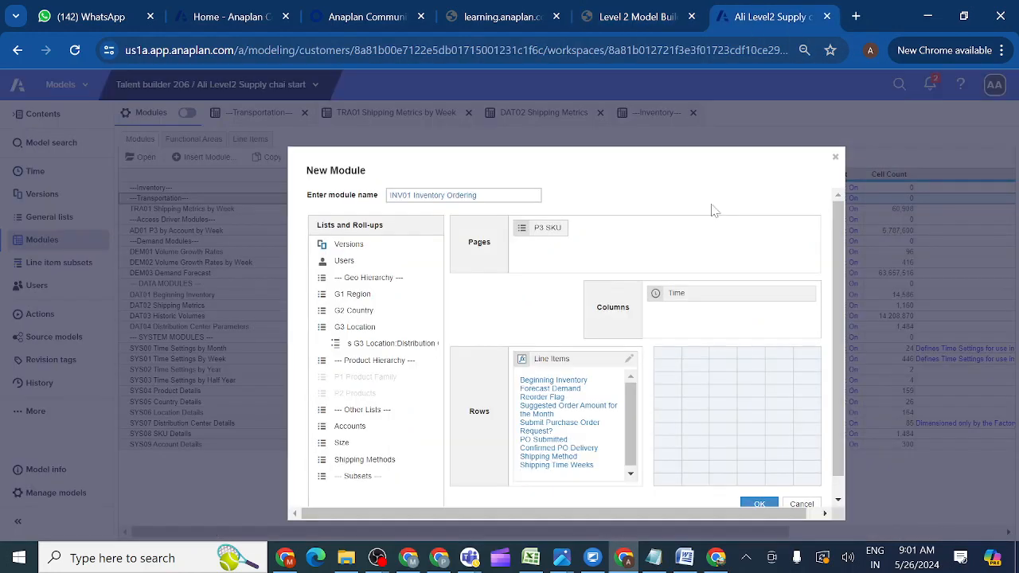
key("ctrl+v")
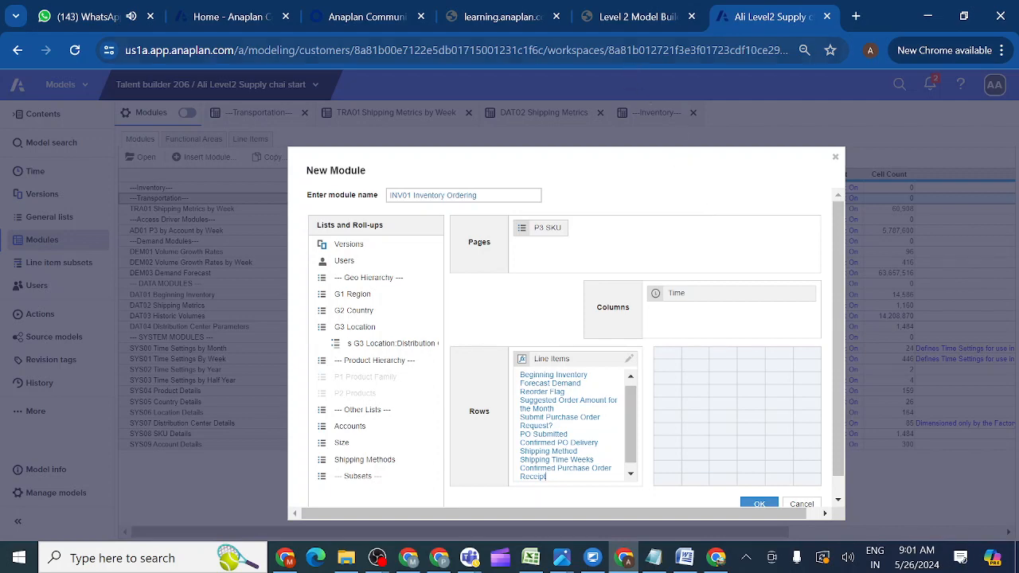
Scroll the course table and copy 'Ending Inventory'.
left_click(638, 19)
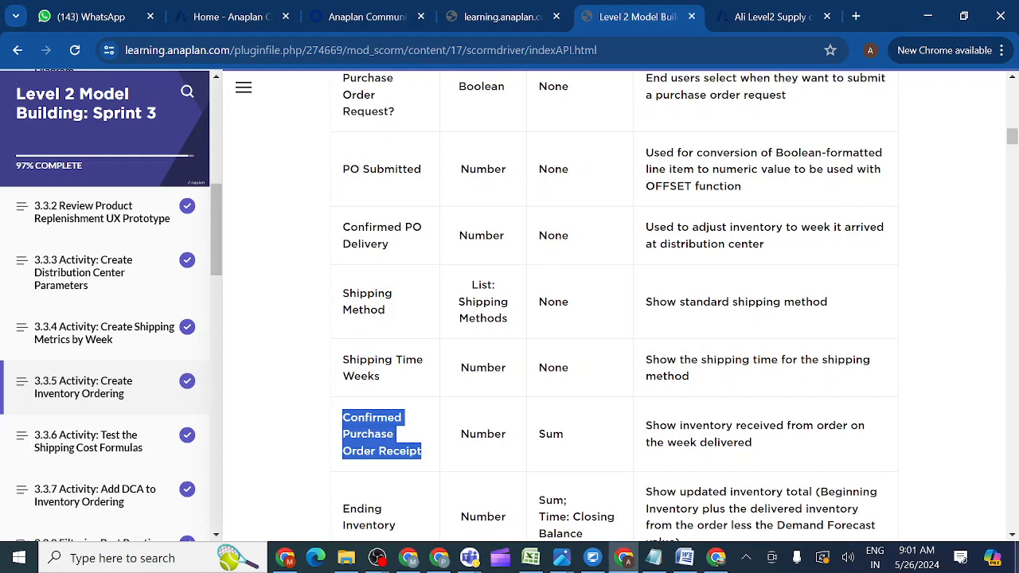
left_click(1013, 535)
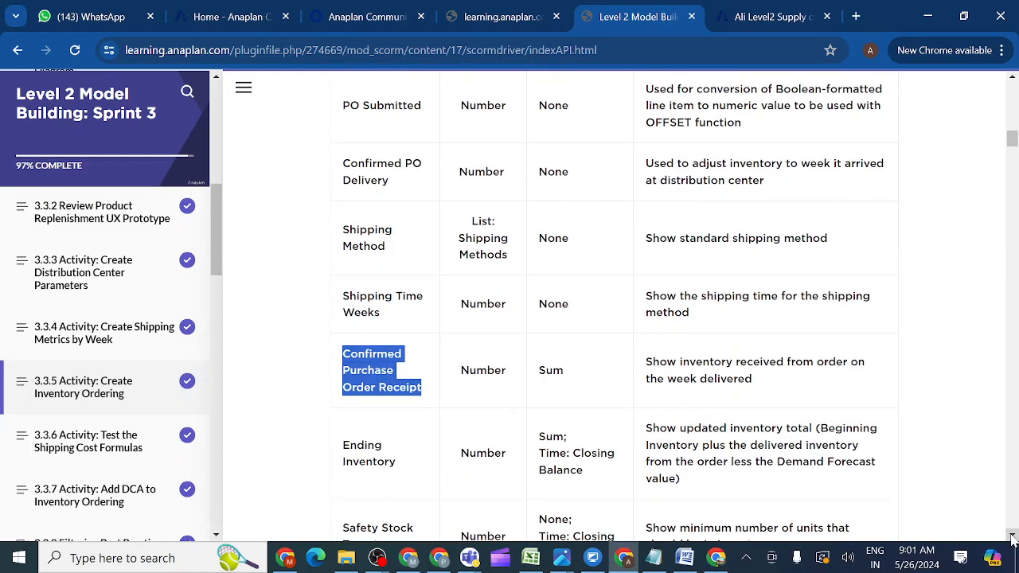
left_click(1012, 535)
left_click(1013, 535)
left_click(1013, 535)
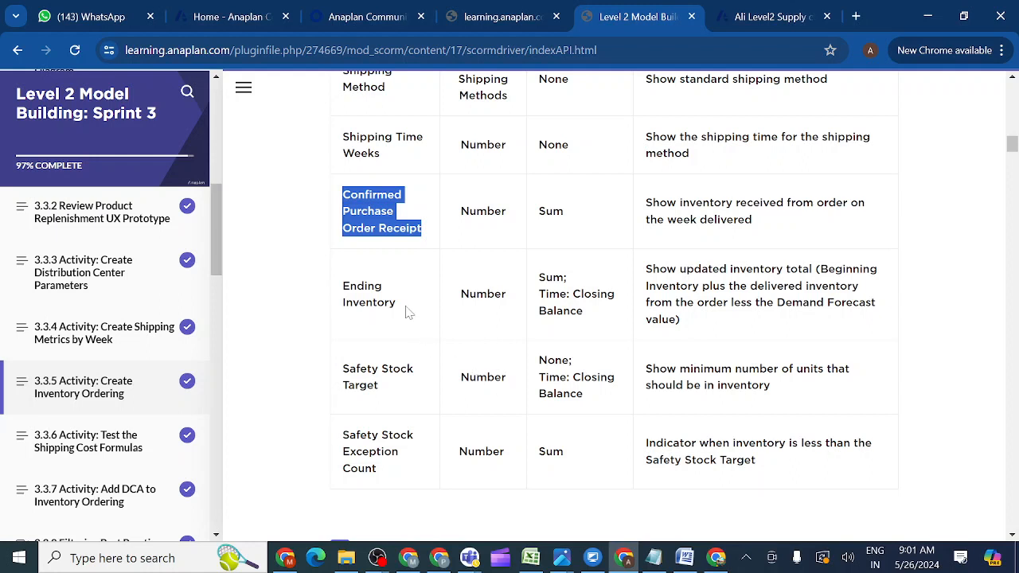
left_click_drag(395, 307, 342, 293)
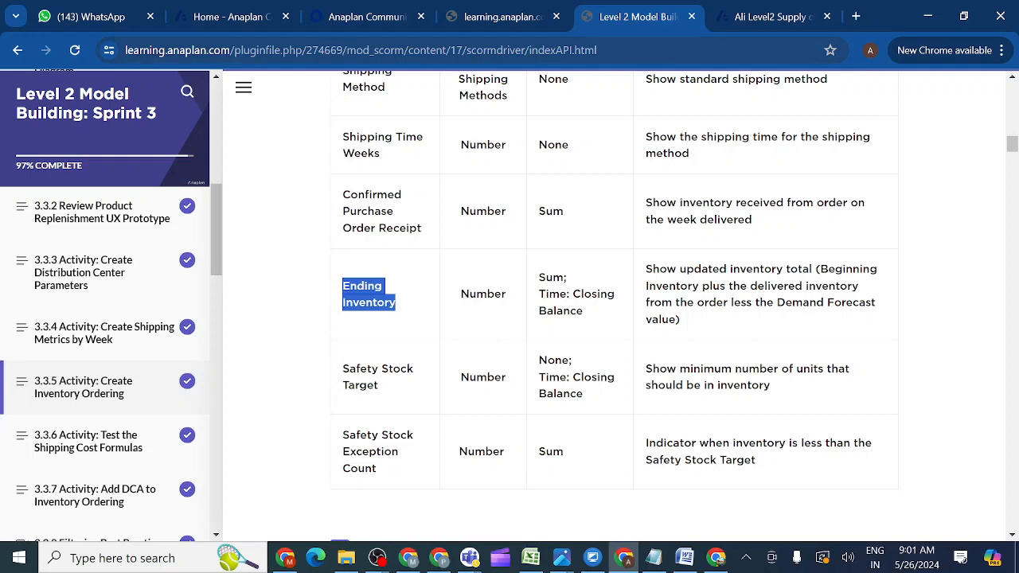
Add 'Ending Inventory' and 'Safety Stock Target' as new line items.
left_click(760, 18)
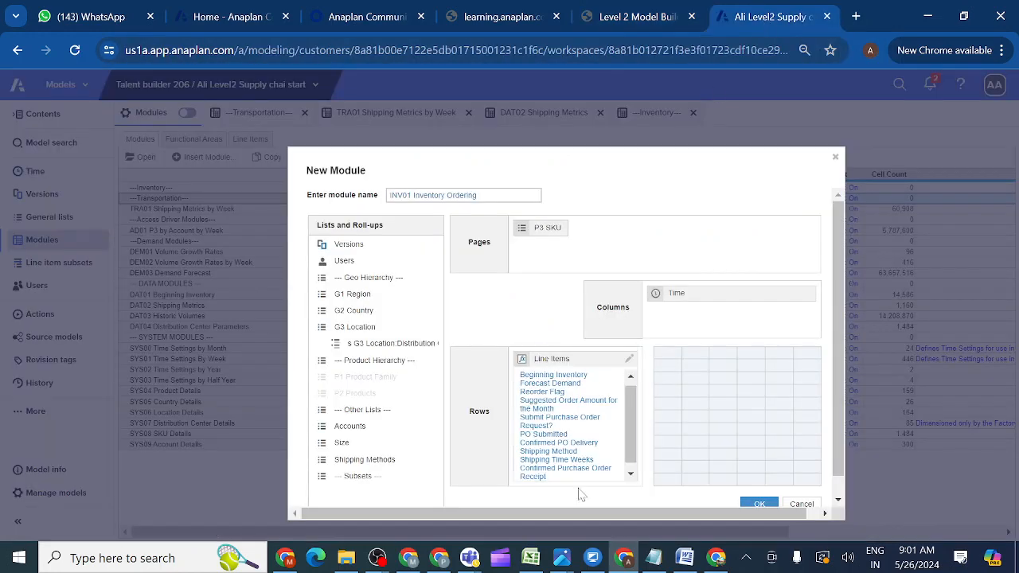
key("Return")
type("Ending Inventory")
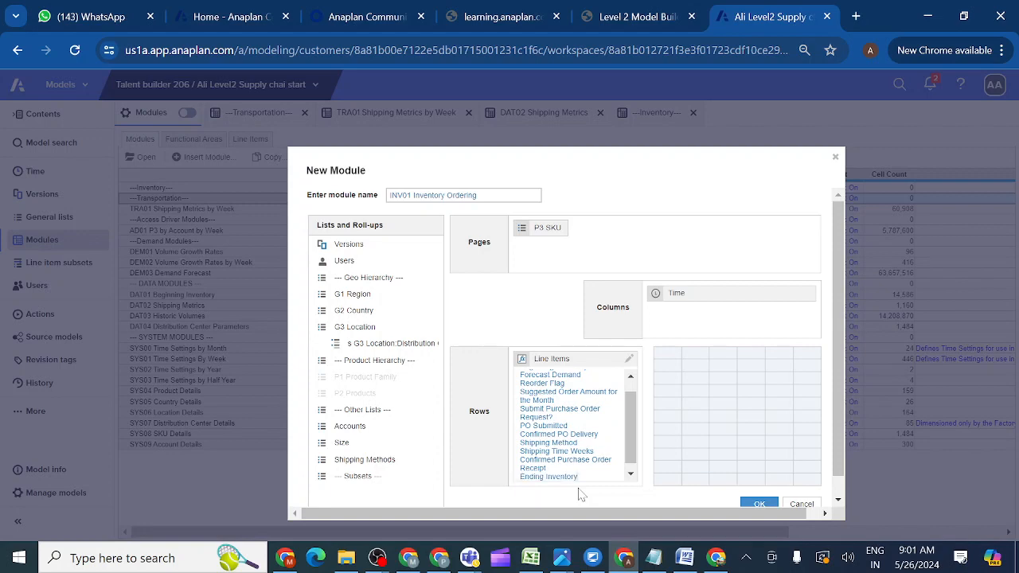
key("Return")
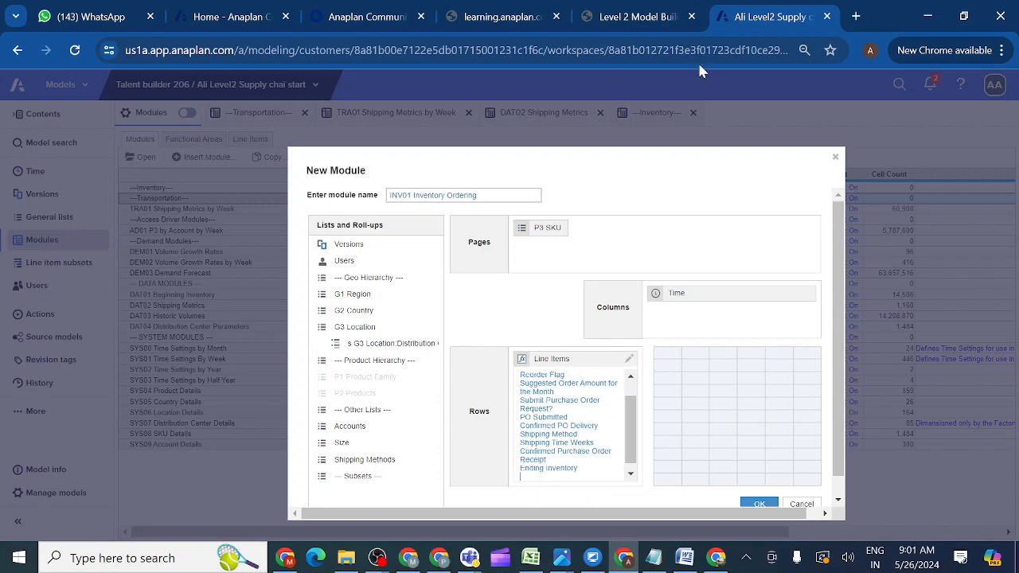
left_click(627, 16)
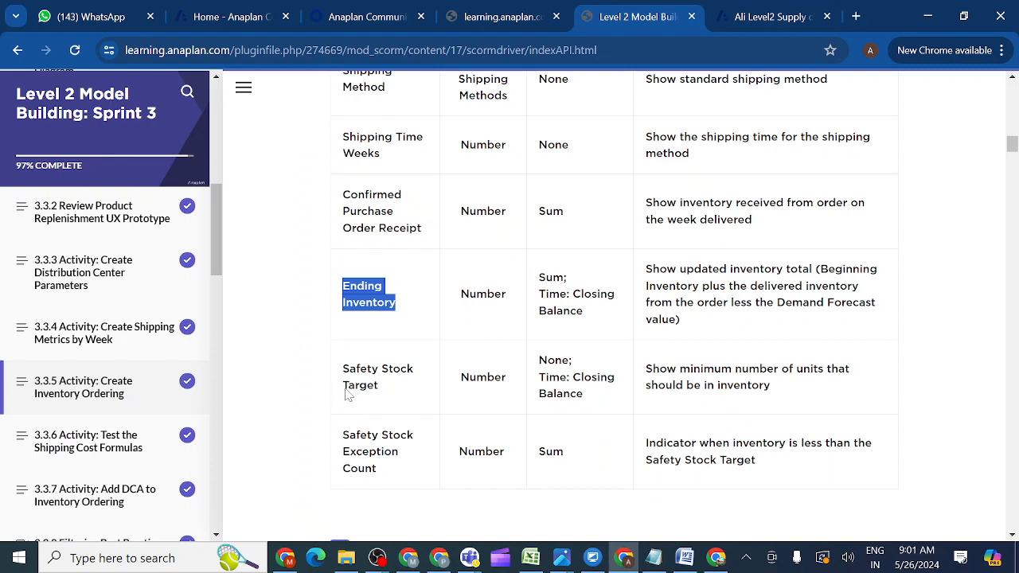
left_click_drag(380, 392, 334, 370)
key("ctrl+c")
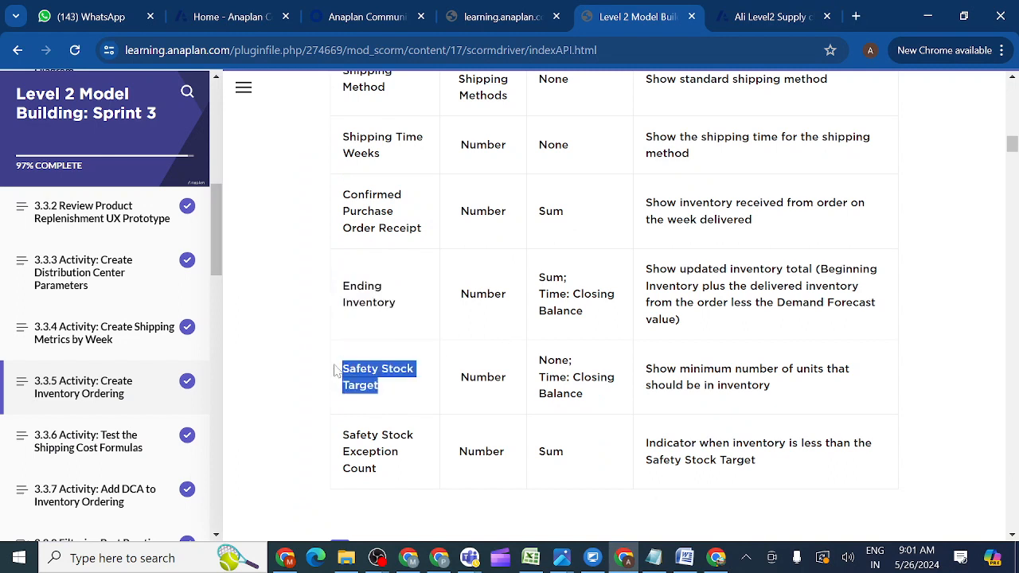
left_click(761, 18)
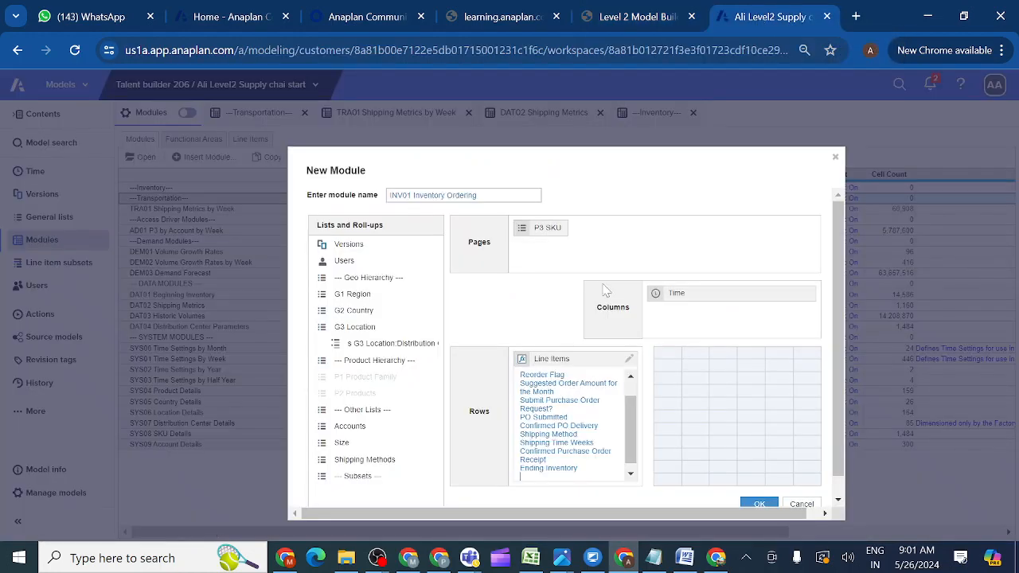
key("ctrl+v")
key("Return")
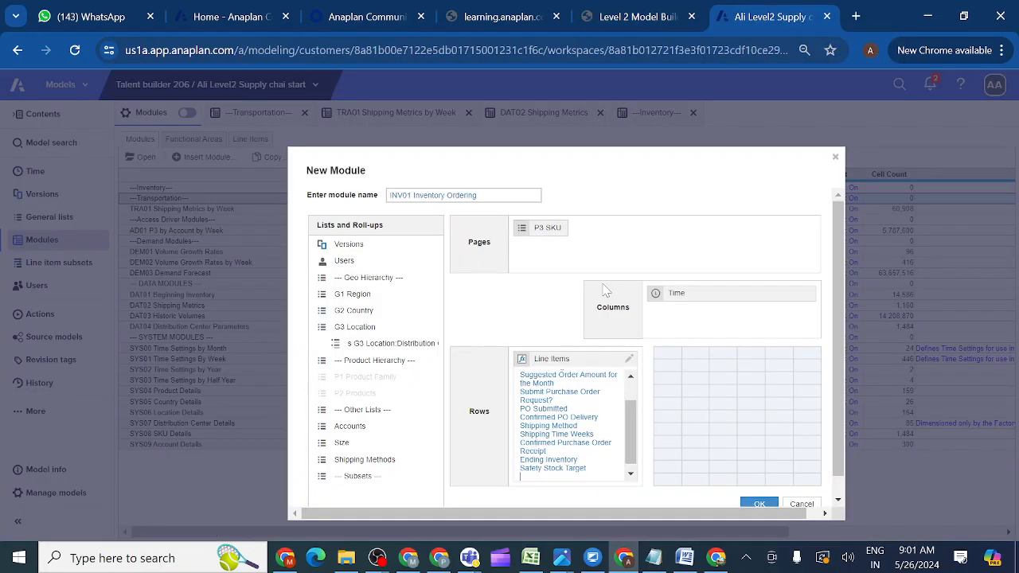
Add 'Safety Stock Exception Count' as the last line item.
left_click(639, 22)
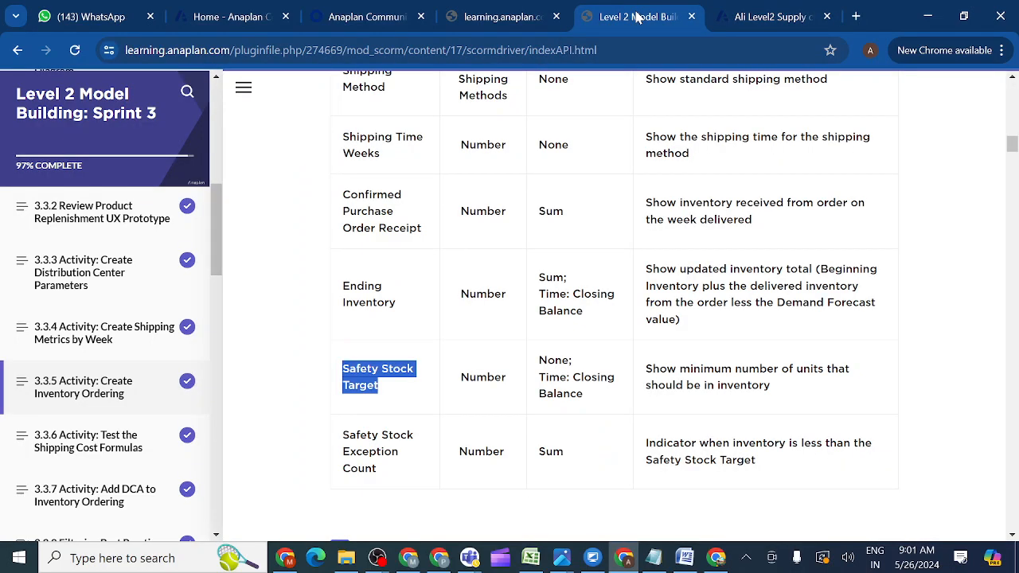
left_click(383, 476)
left_click_drag(383, 476, 340, 443)
key("ctrl+c")
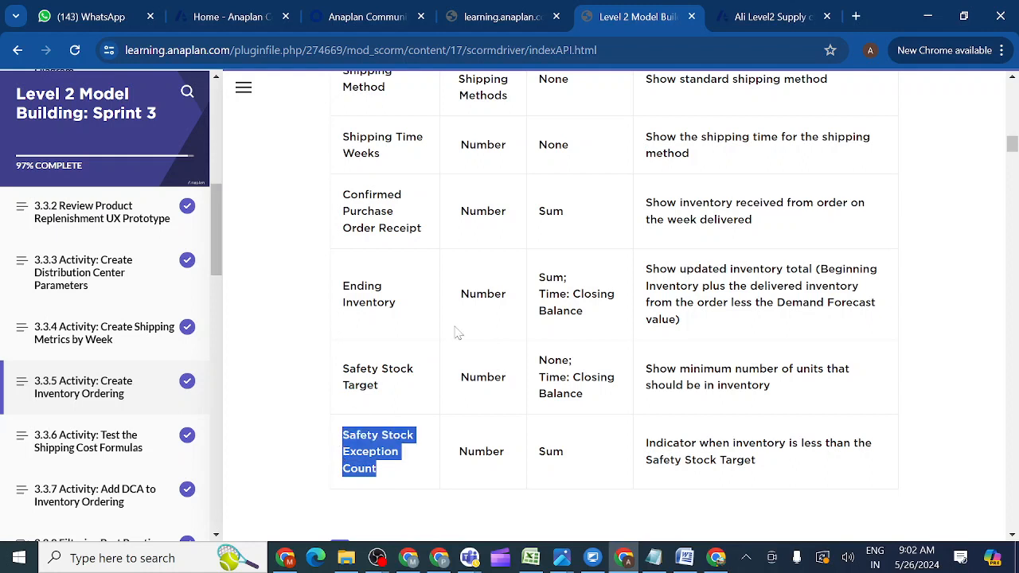
left_click(750, 18)
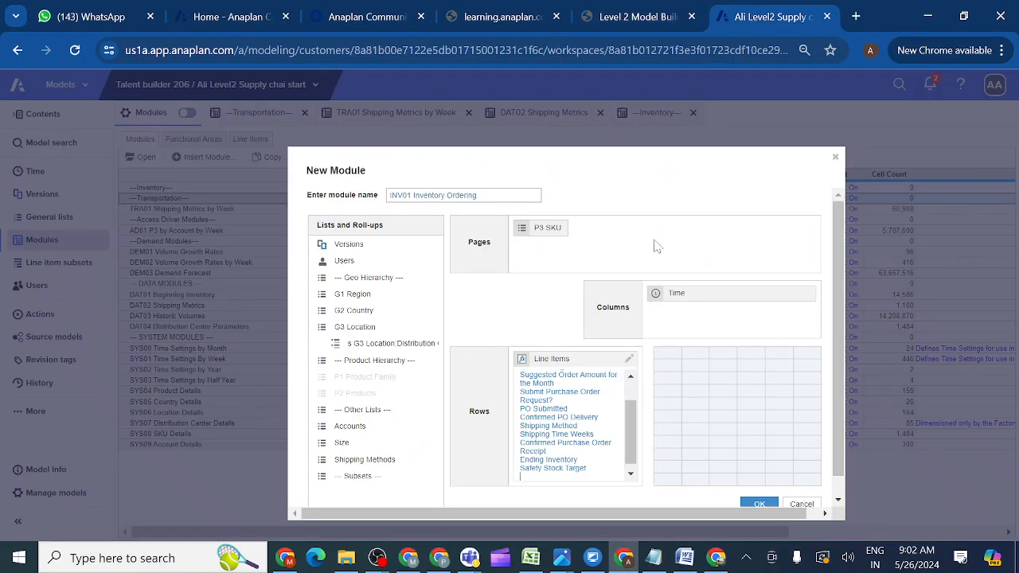
key("ctrl+v")
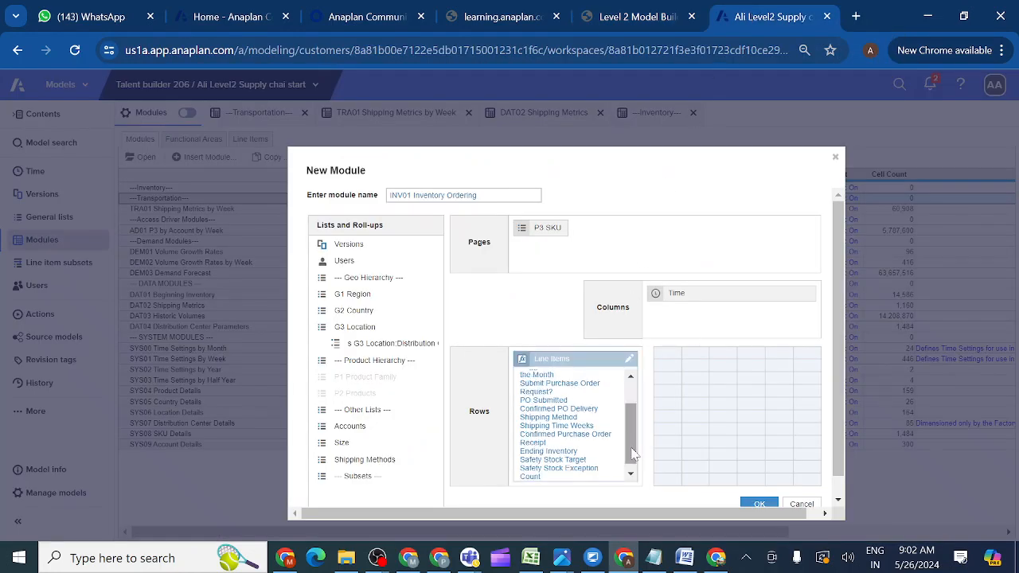
Confirm no line items remain in the course table and select the whole line-item list.
left_click_drag(634, 453, 635, 481)
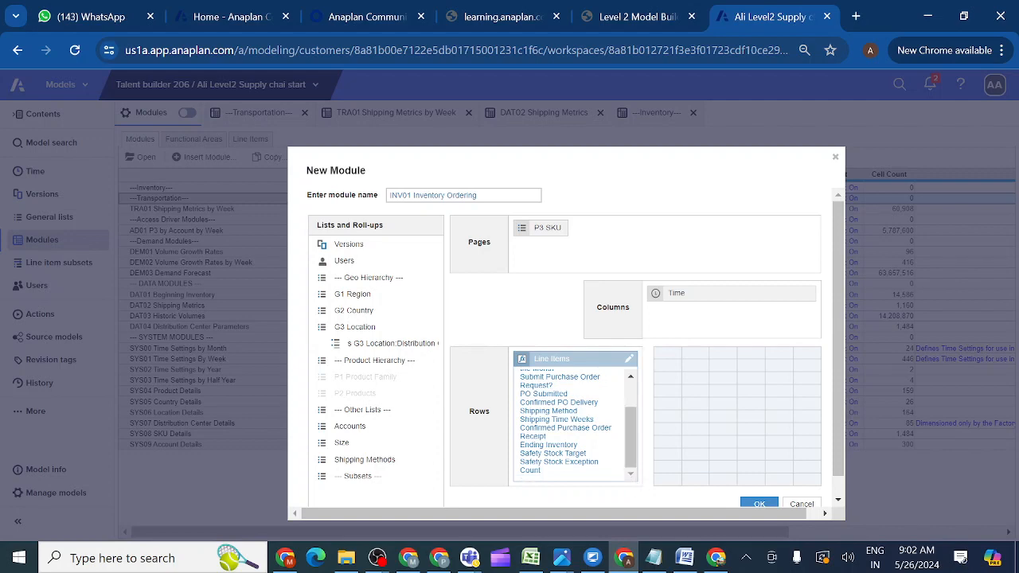
left_click(635, 18)
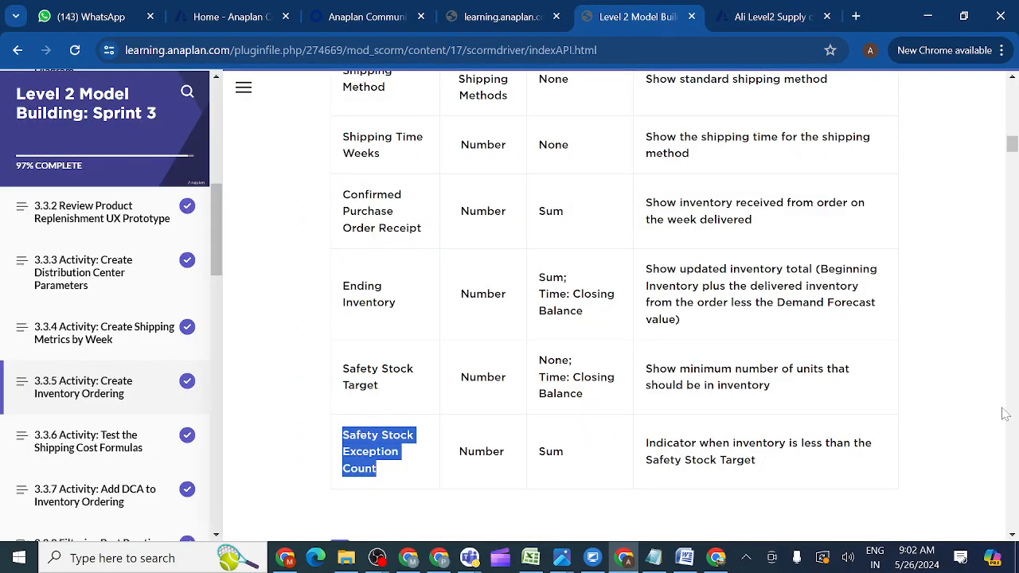
left_click(1012, 535)
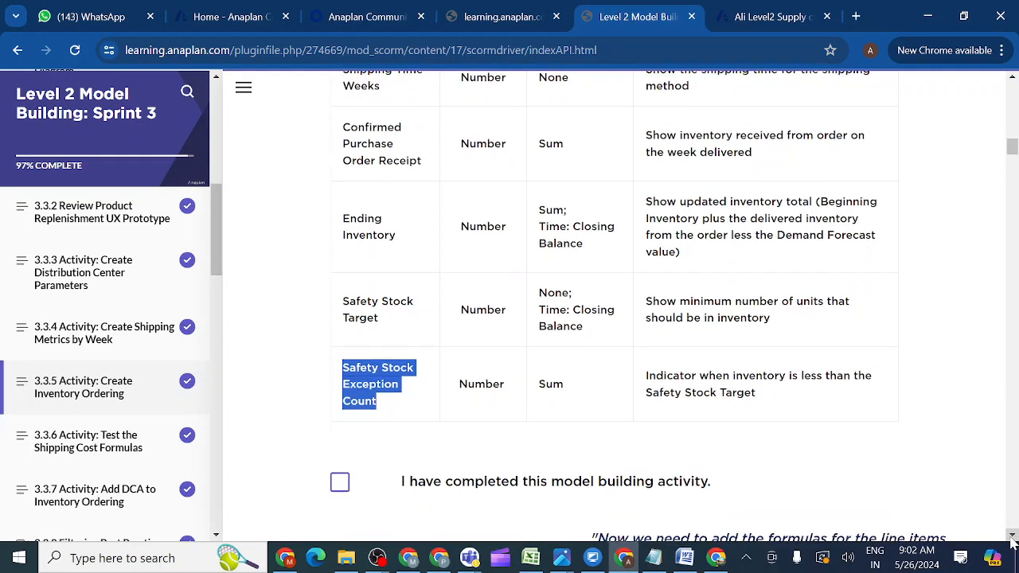
left_click(1011, 535)
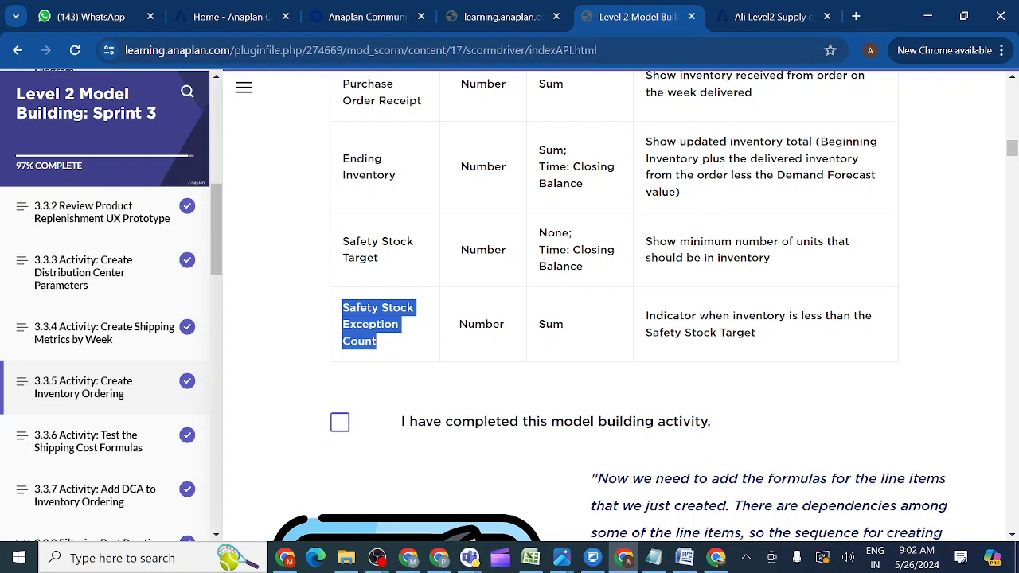
left_click(757, 18)
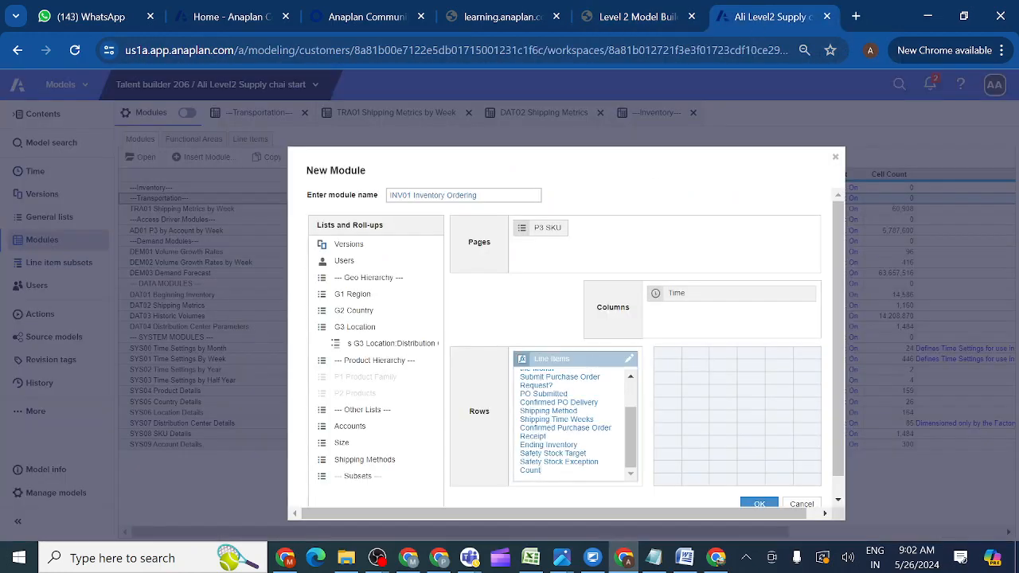
key("ctrl+a")
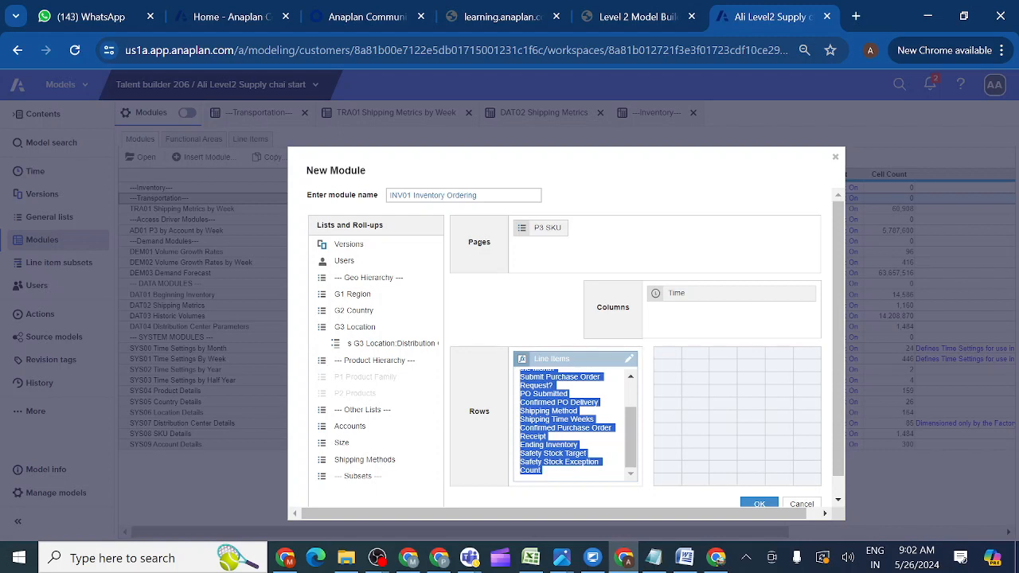
Paste and send the INV01 line-item list in the Teams class meeting chat, then return to Chrome.
mouse_move(470, 562)
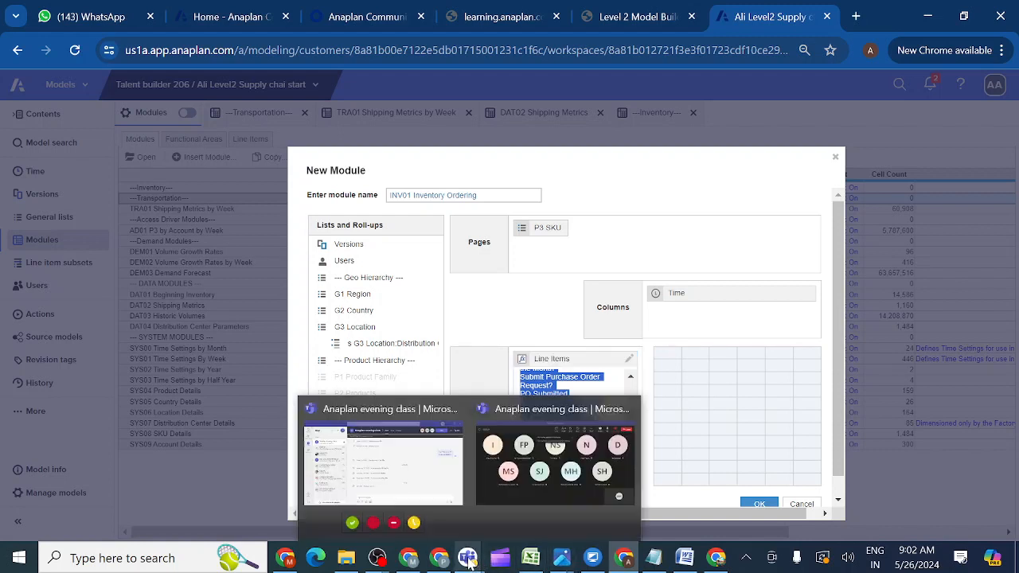
left_click(525, 475)
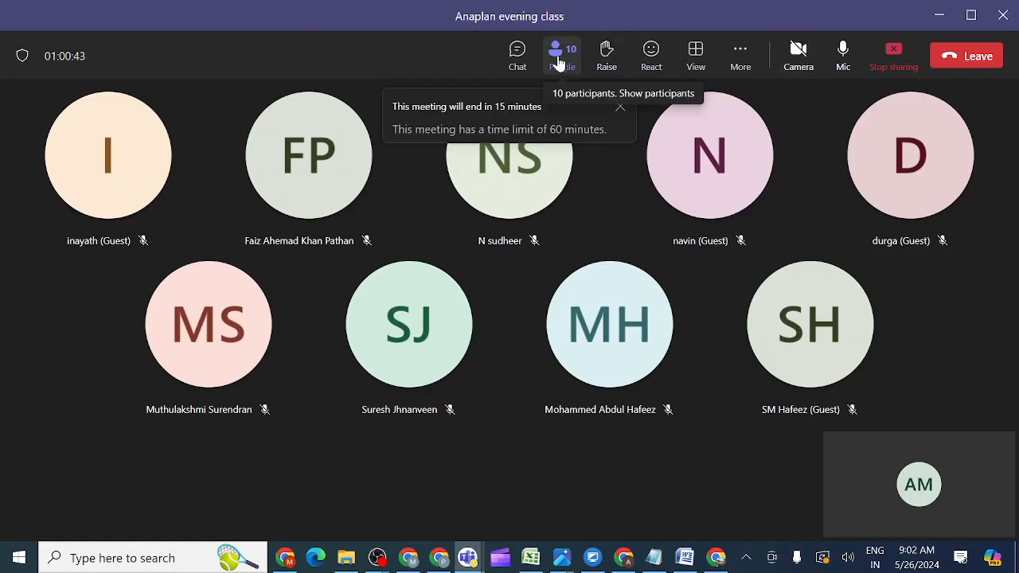
left_click(516, 55)
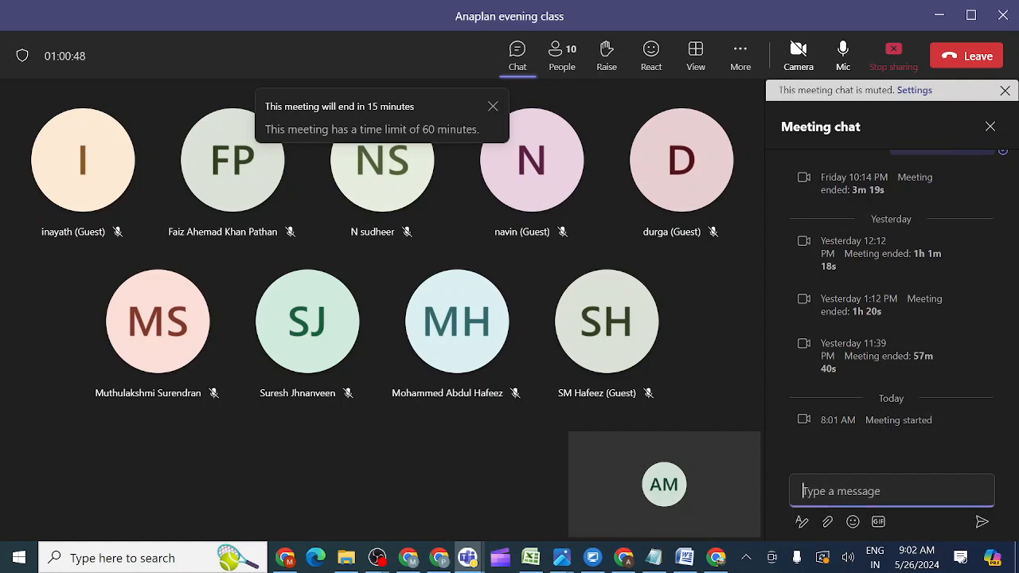
key("ctrl+v")
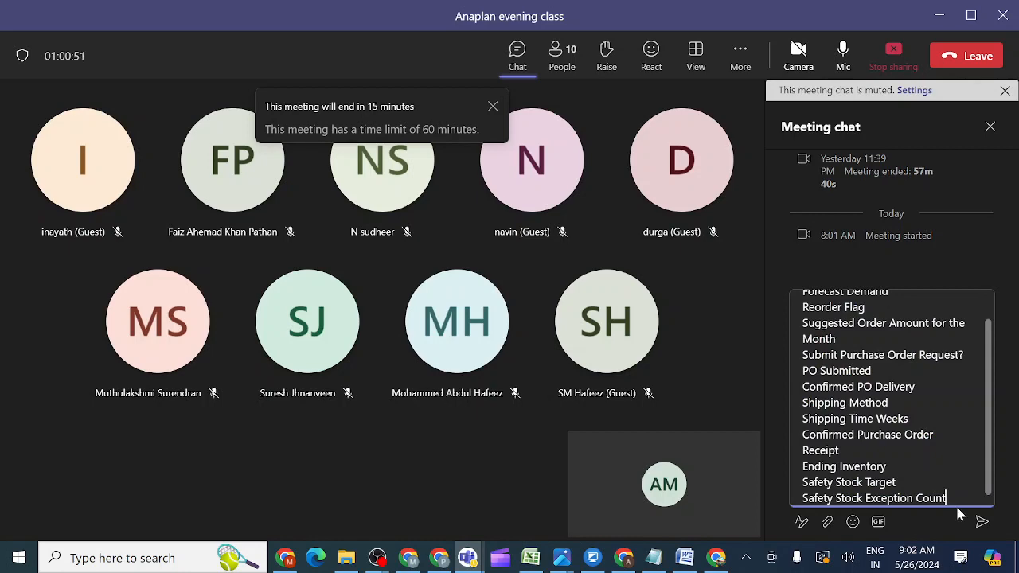
left_click(984, 524)
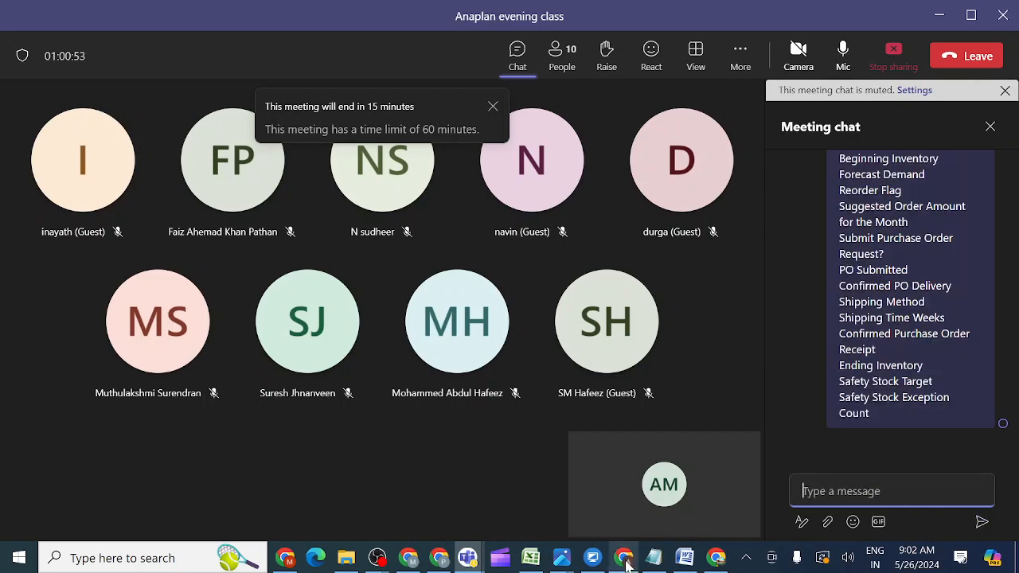
mouse_move(624, 557)
left_click(625, 510)
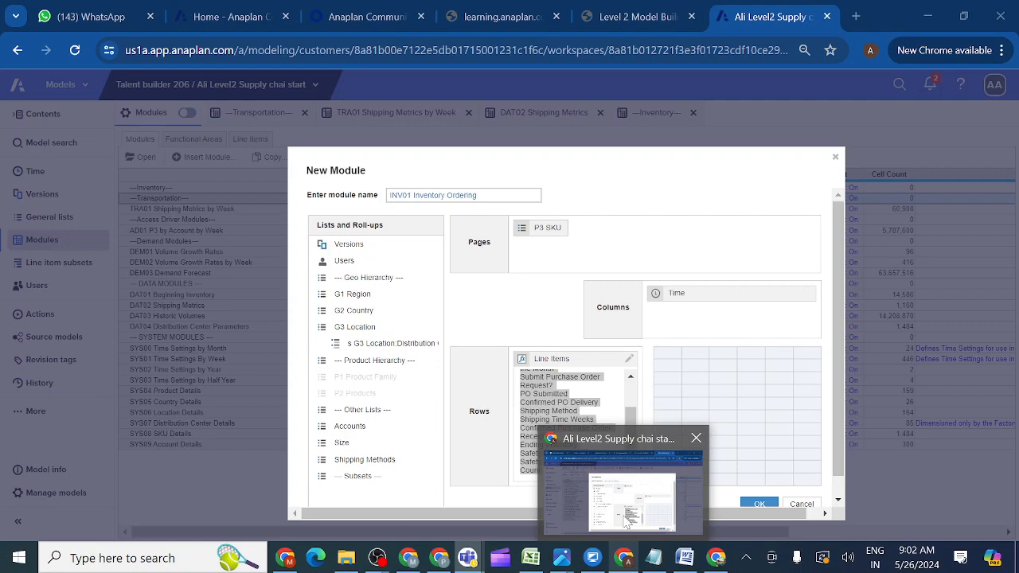
Confirm the New Module dialog to create INV01 Inventory Ordering, then scroll the course page up.
left_click(757, 503)
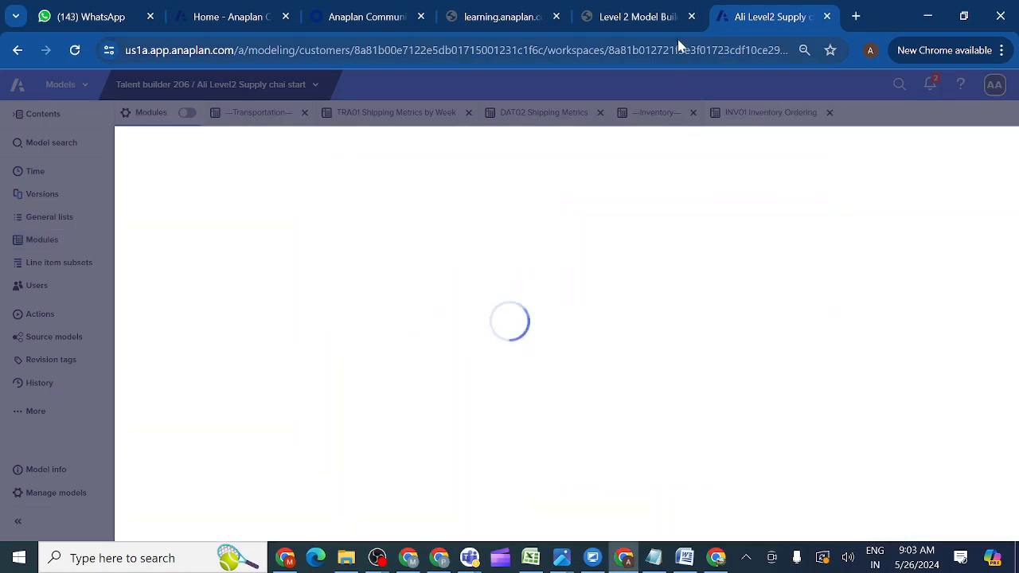
left_click(637, 16)
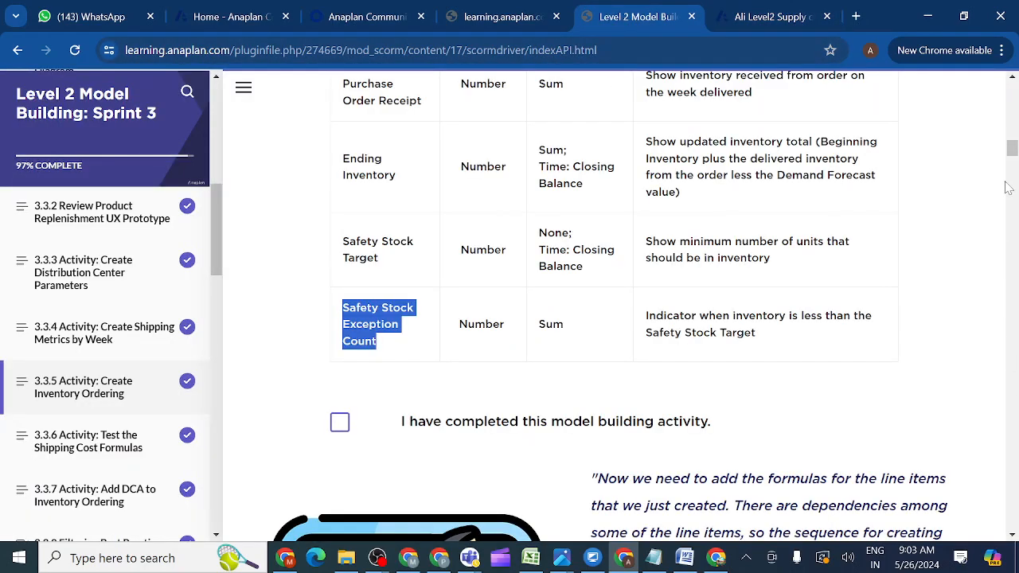
left_click_drag(1012, 153, 1011, 120)
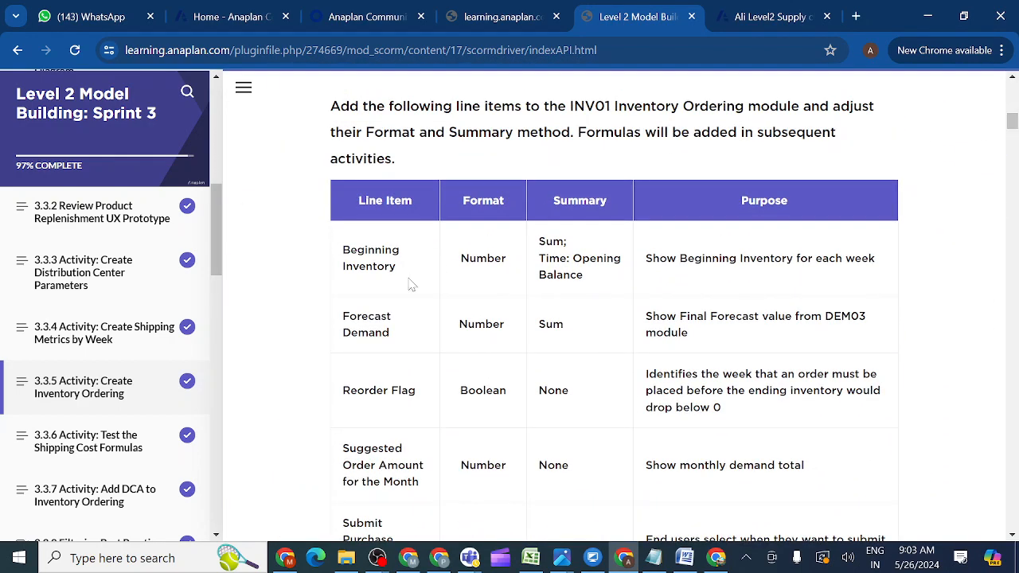
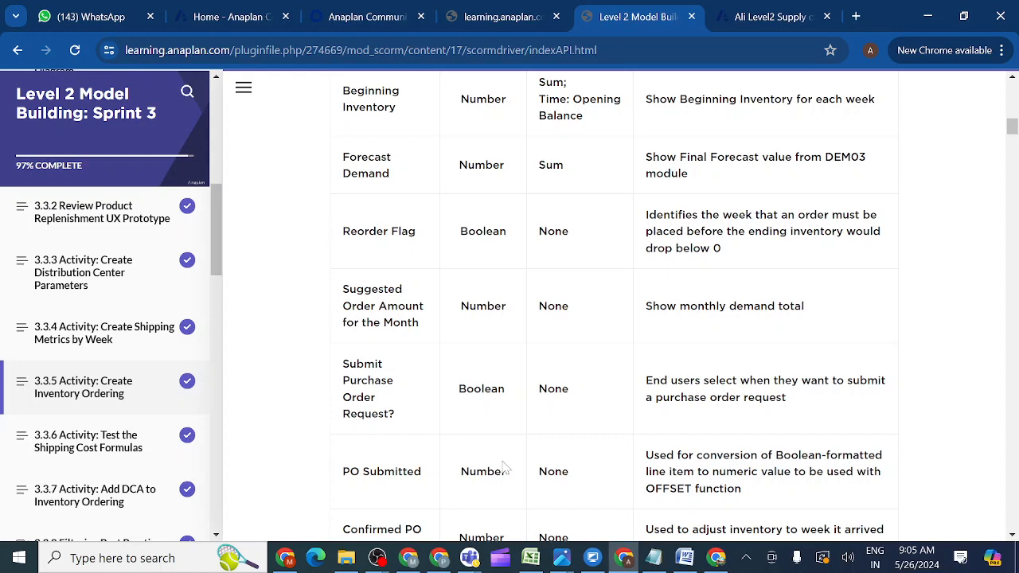
Scroll the Create Inventory Ordering line-item table down to the Ending Inventory and Safety Stock rows.
left_click(1013, 535)
left_click(1012, 535)
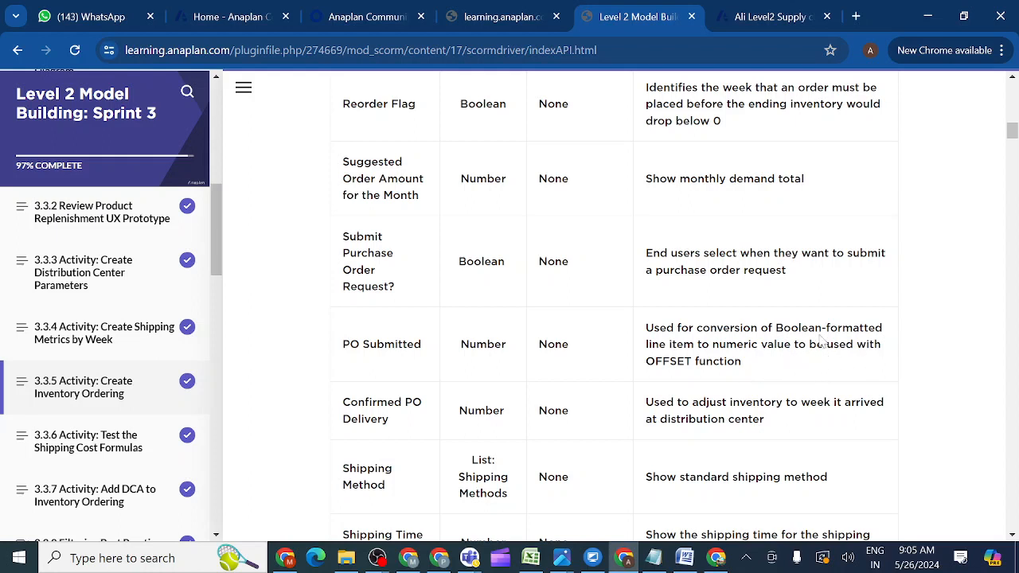
left_click(1011, 536)
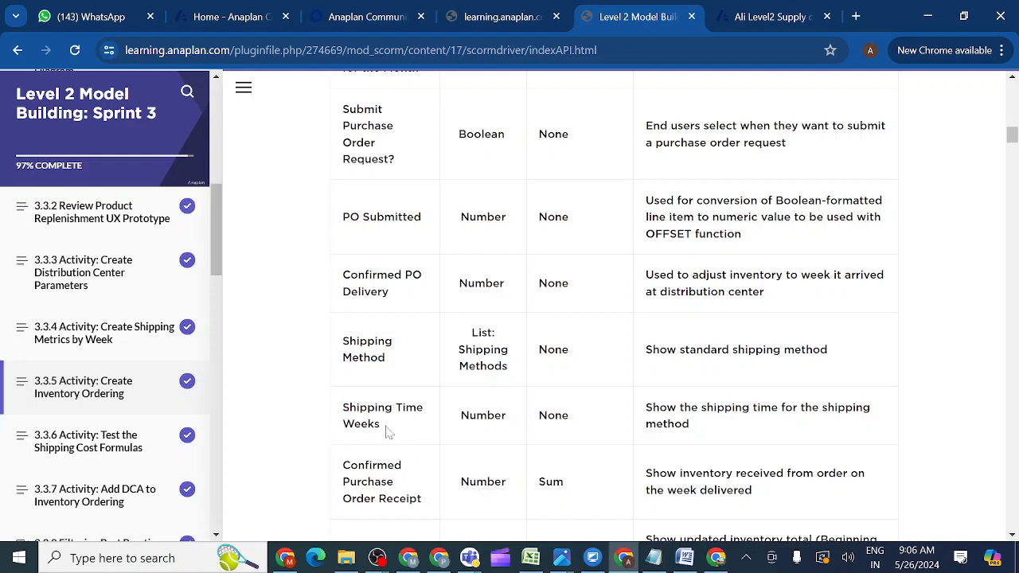
left_click(1012, 535)
left_click(1013, 539)
left_click(1012, 539)
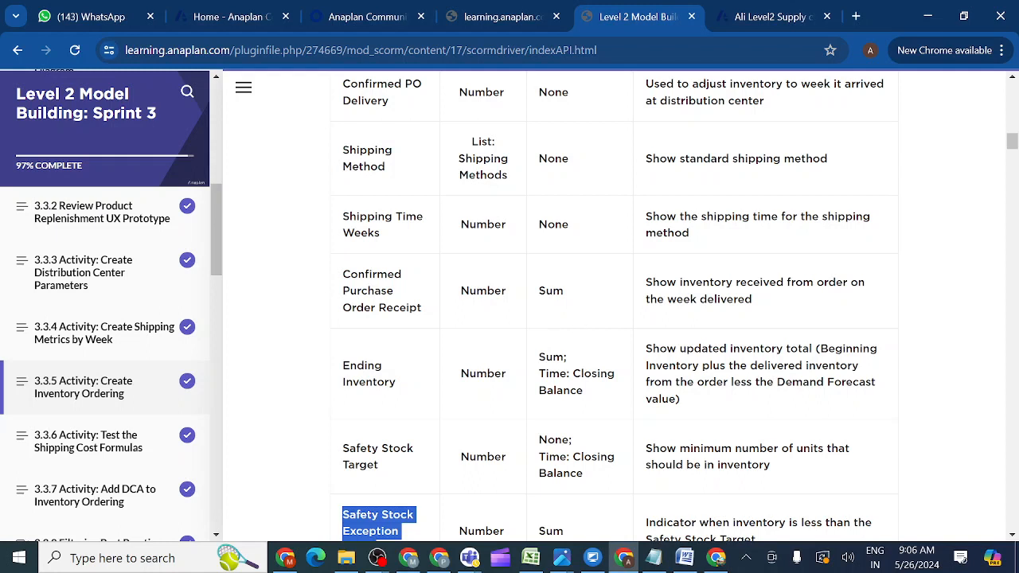
left_click(1013, 536)
Scroll to the activity's completion checkbox, then back up to the line-item table header.
left_click(1014, 537)
left_click(1013, 536)
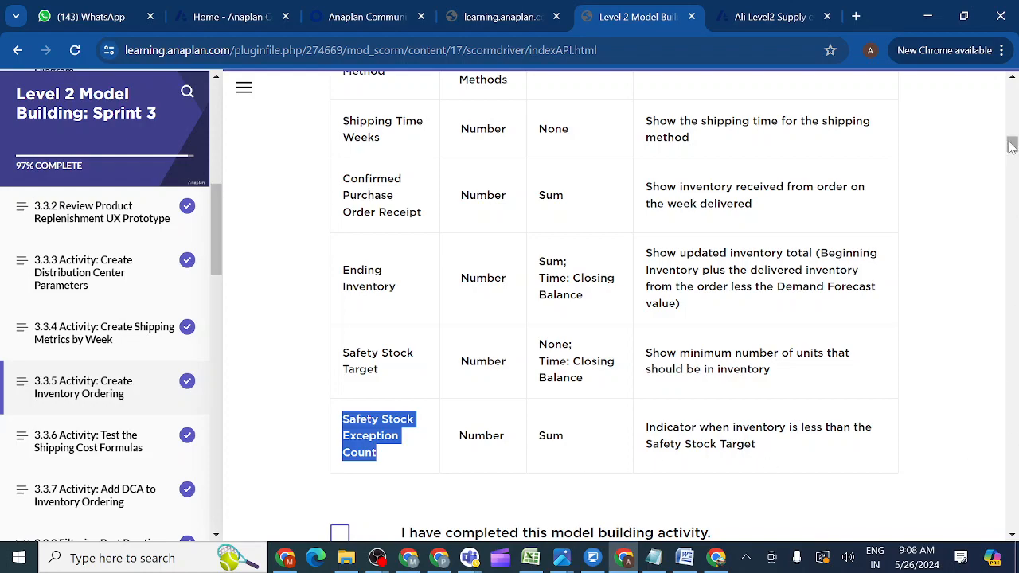
left_click_drag(1010, 146, 1013, 122)
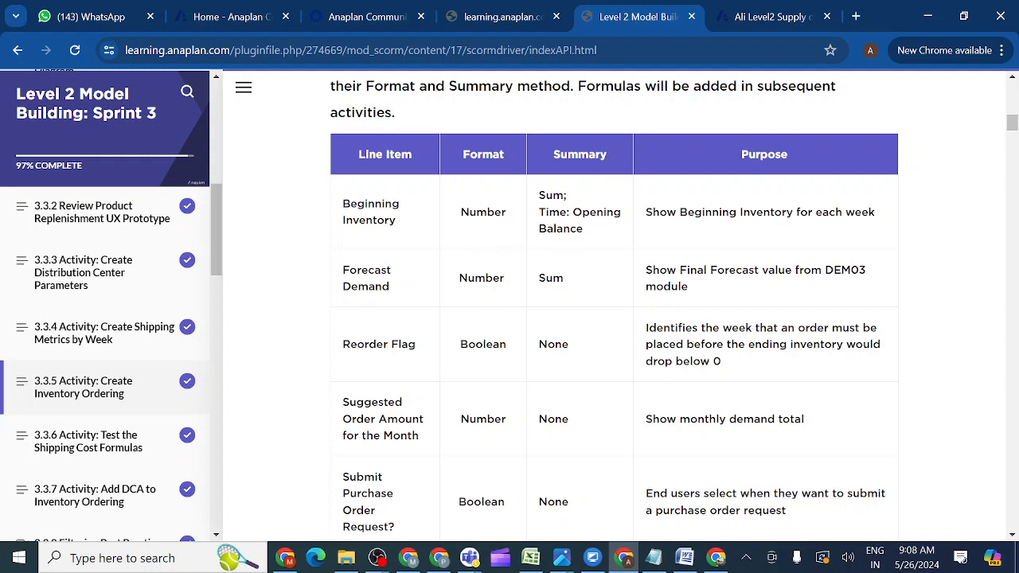
left_click(760, 17)
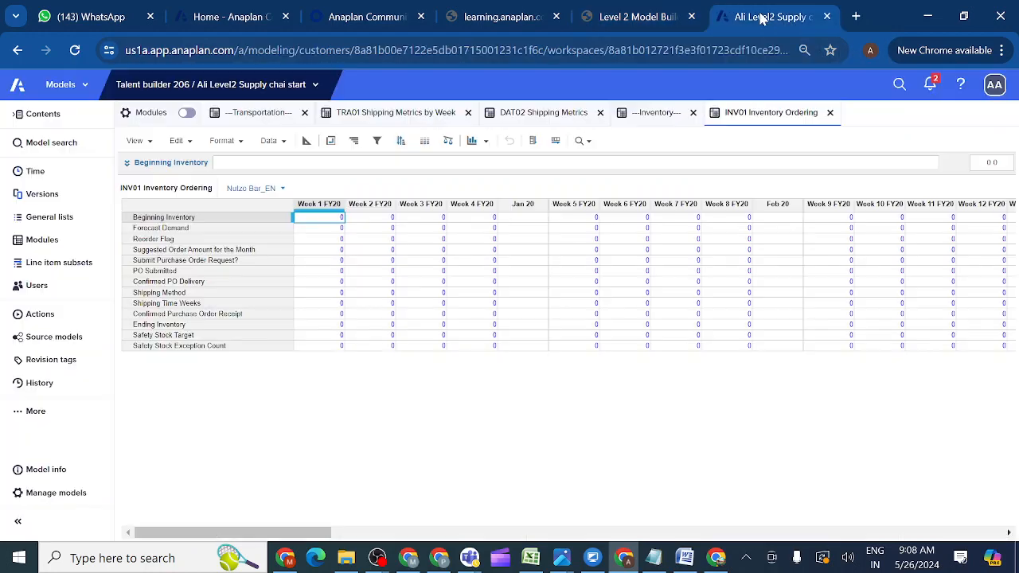
In Blueprint view, change Reorder Flag's format to Boolean and confirm the data-type change.
left_click(306, 142)
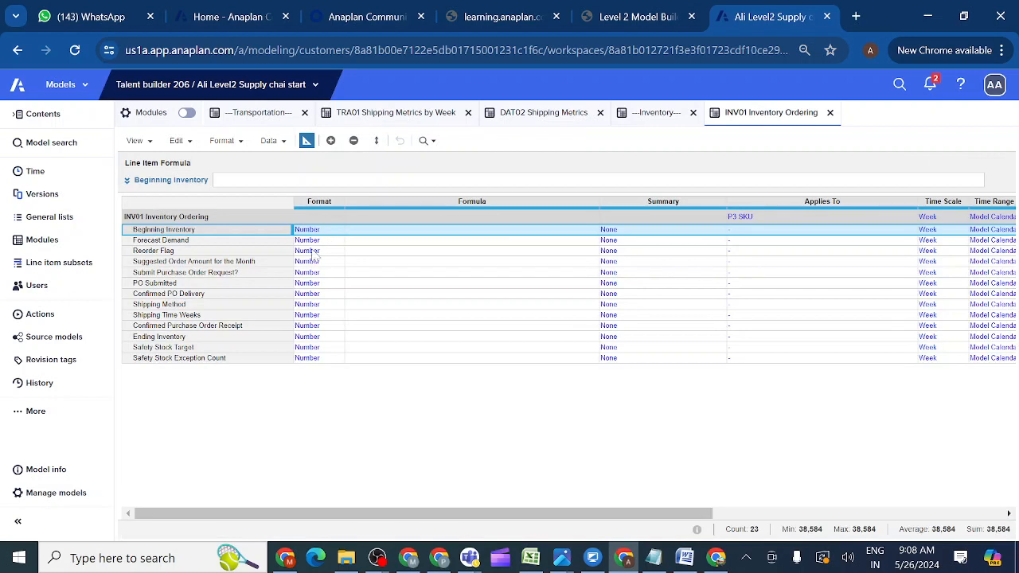
left_click(315, 252)
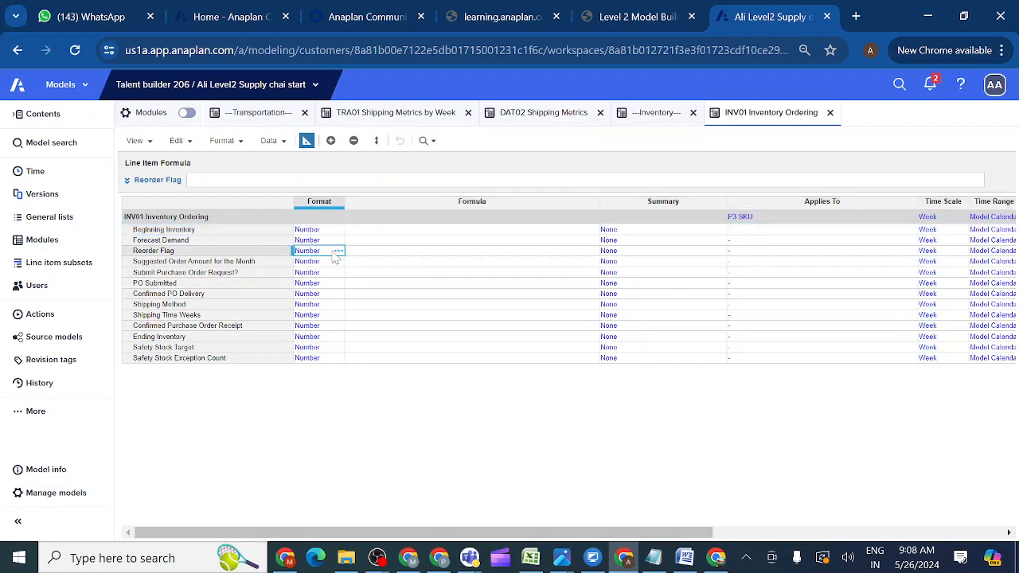
left_click(338, 252)
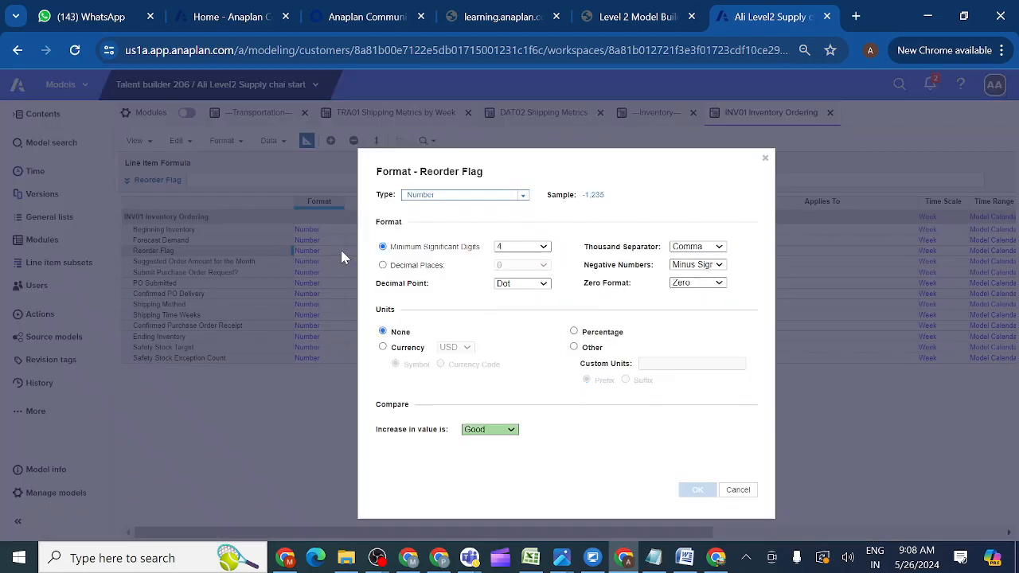
left_click(524, 199)
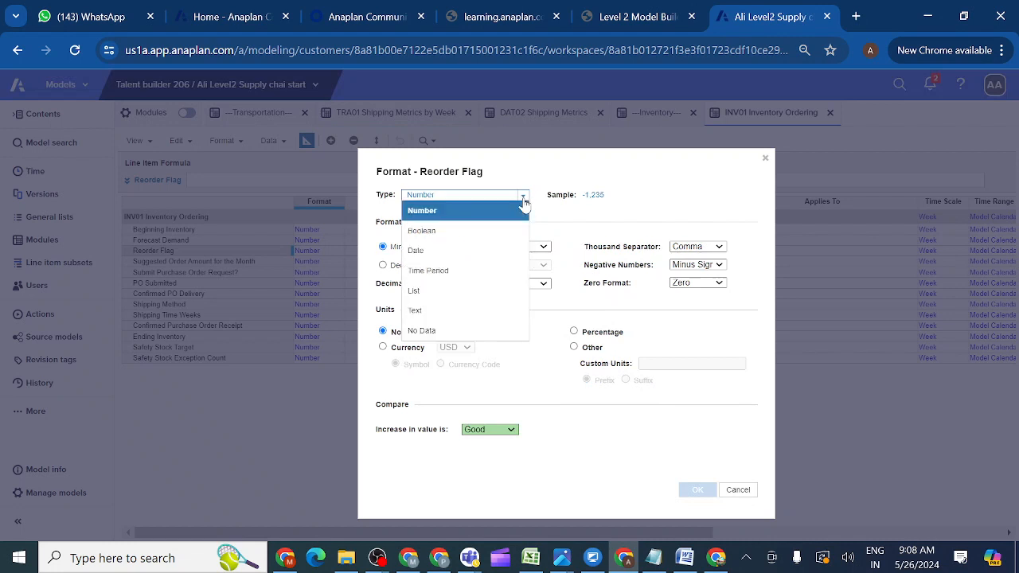
left_click(477, 237)
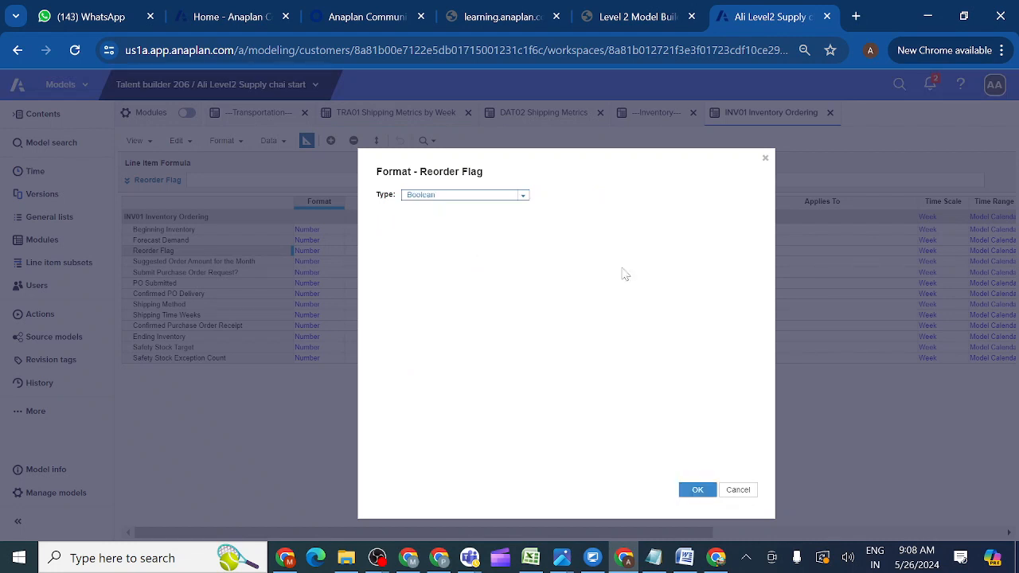
left_click(699, 491)
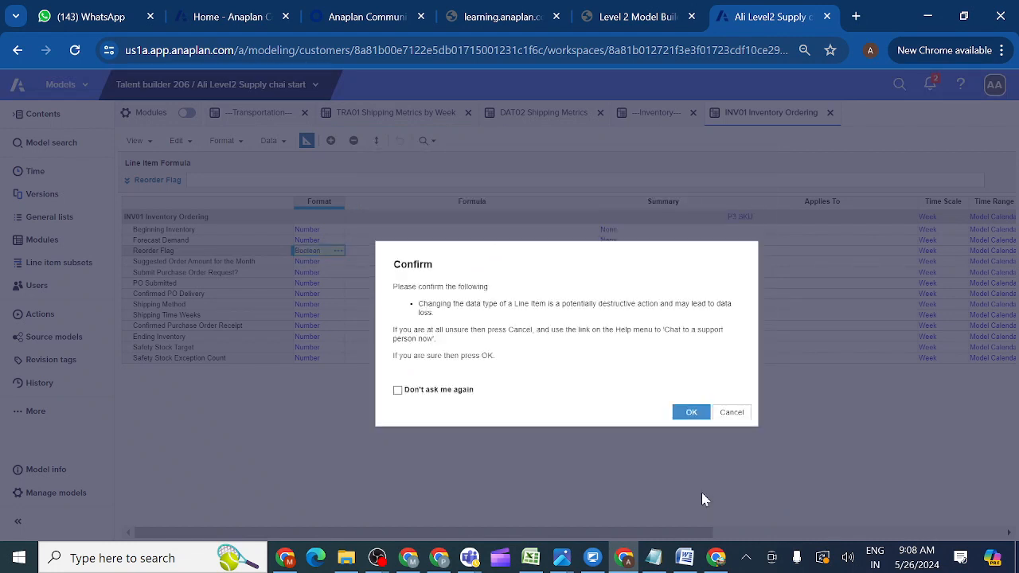
left_click(690, 413)
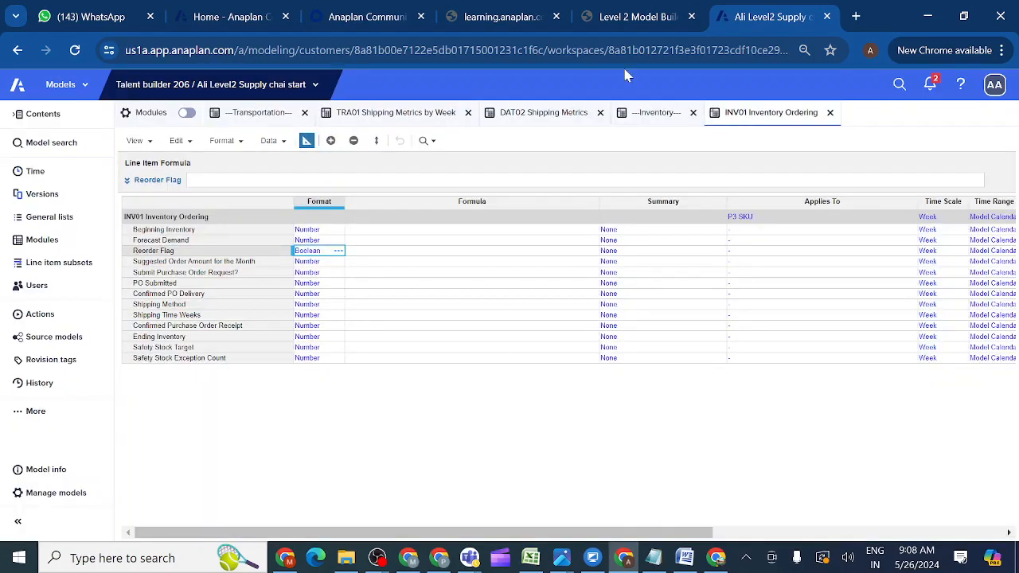
left_click(648, 24)
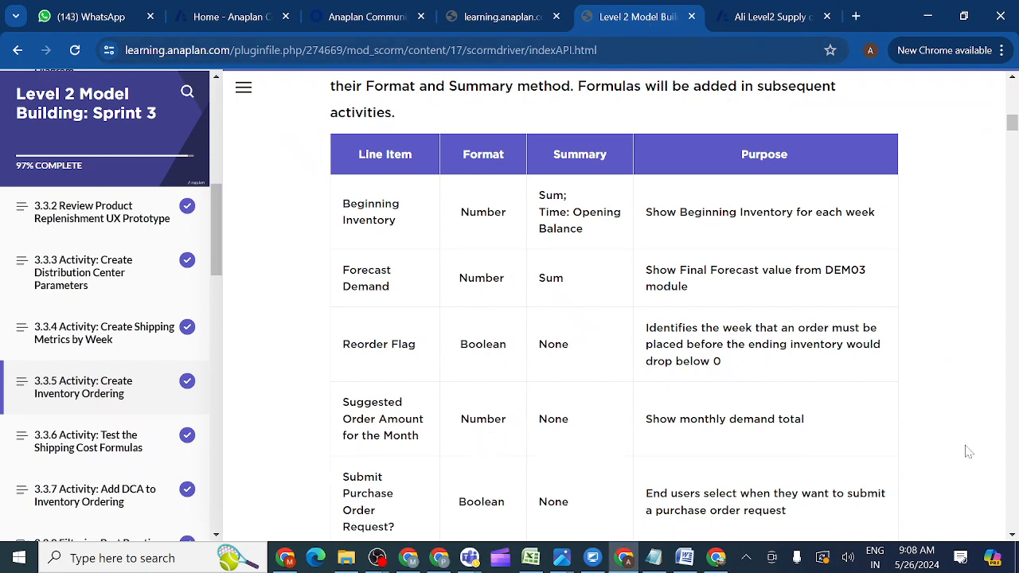
Scroll further down the course's line-item specification table.
left_click(1013, 535)
left_click(1013, 535)
left_click(1012, 535)
left_click(1013, 537)
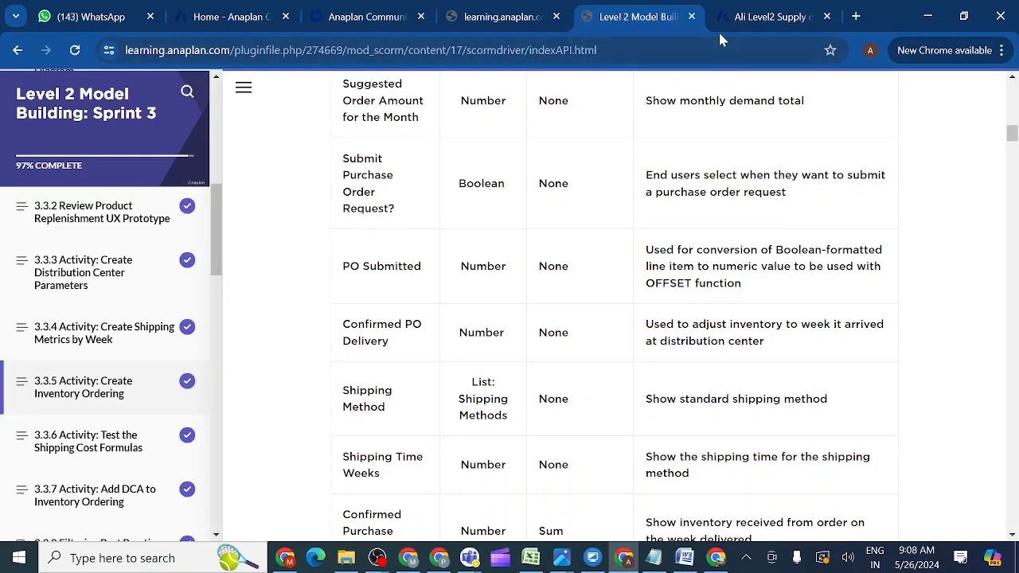
Format Submit Purchase Order Request? as Boolean, ticking Don't ask me again for the warning.
left_click(771, 16)
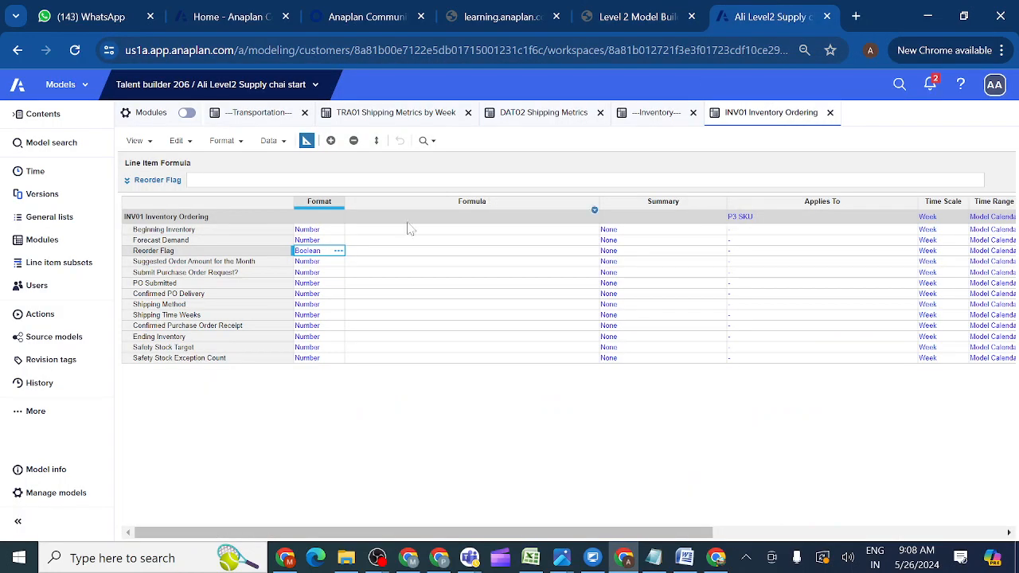
left_click(311, 274)
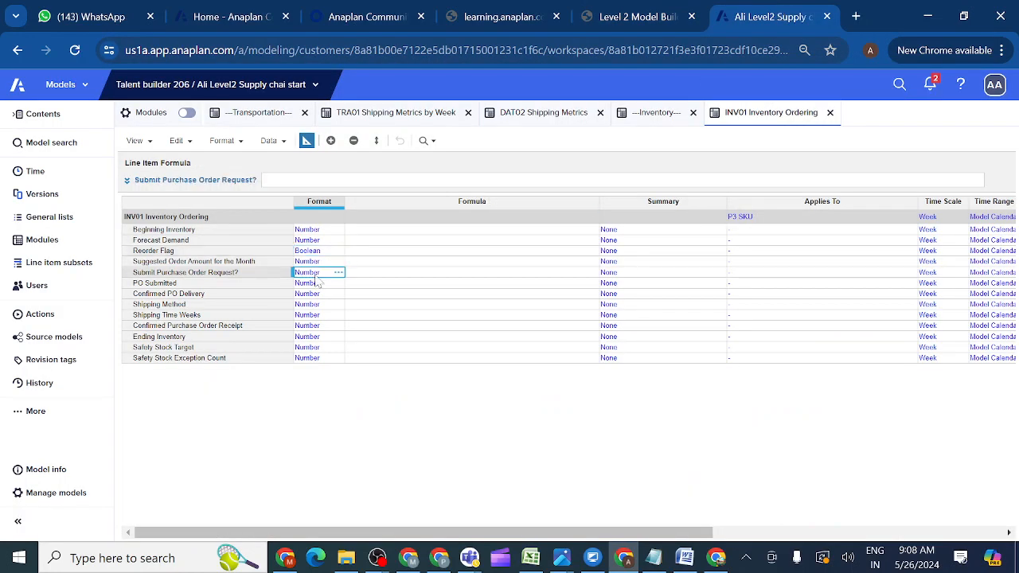
left_click(338, 273)
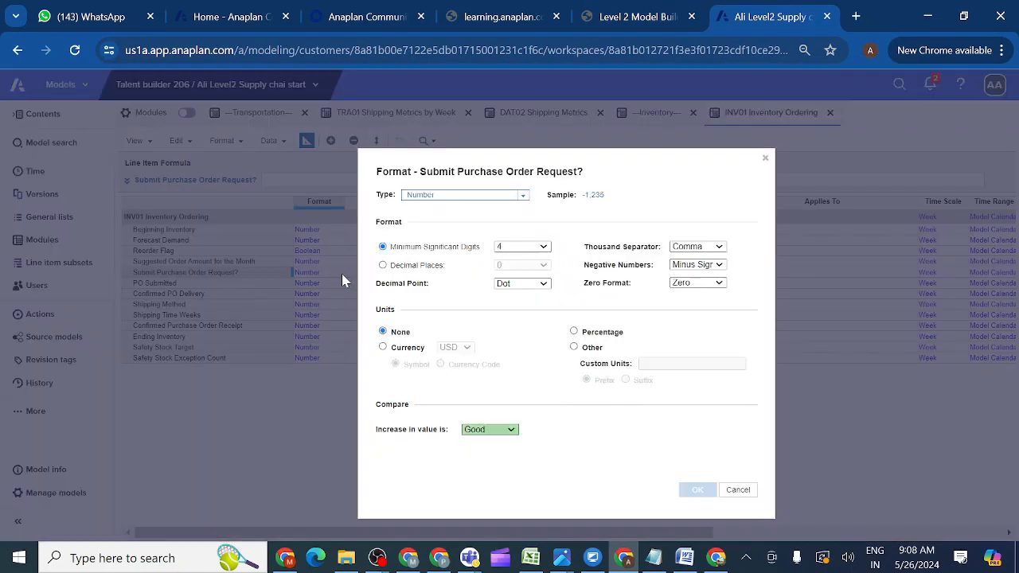
left_click(523, 198)
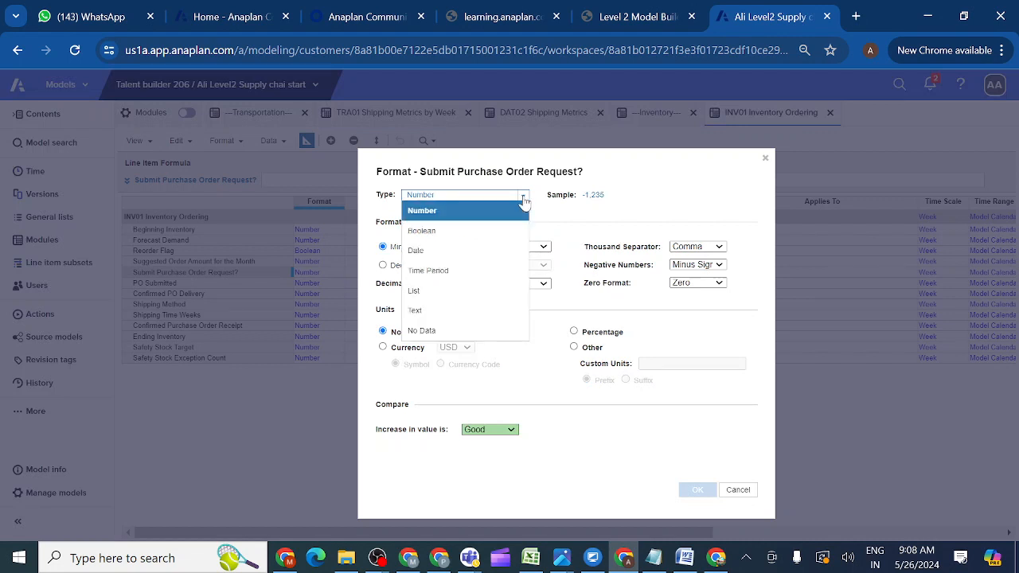
left_click(465, 236)
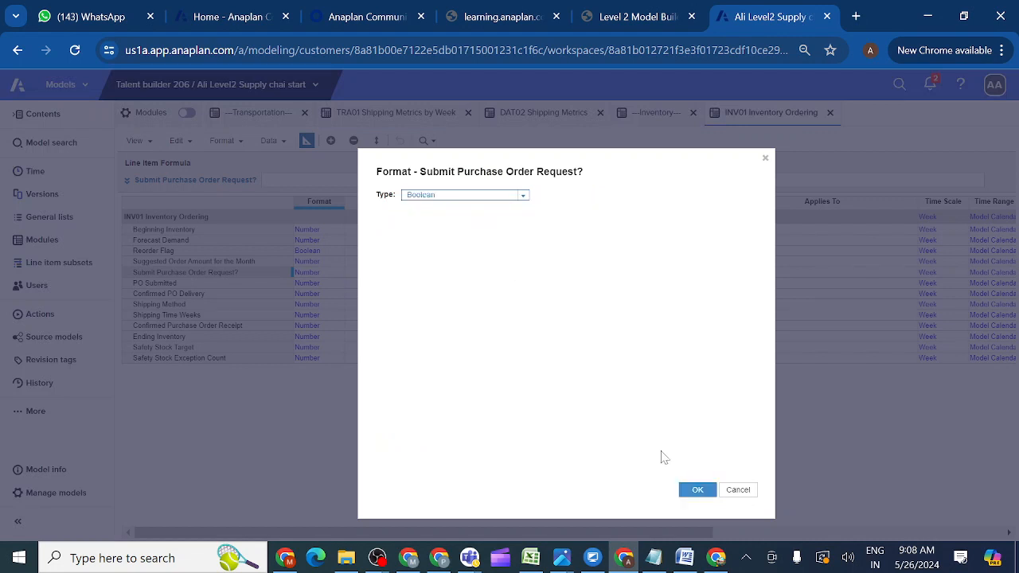
left_click(697, 490)
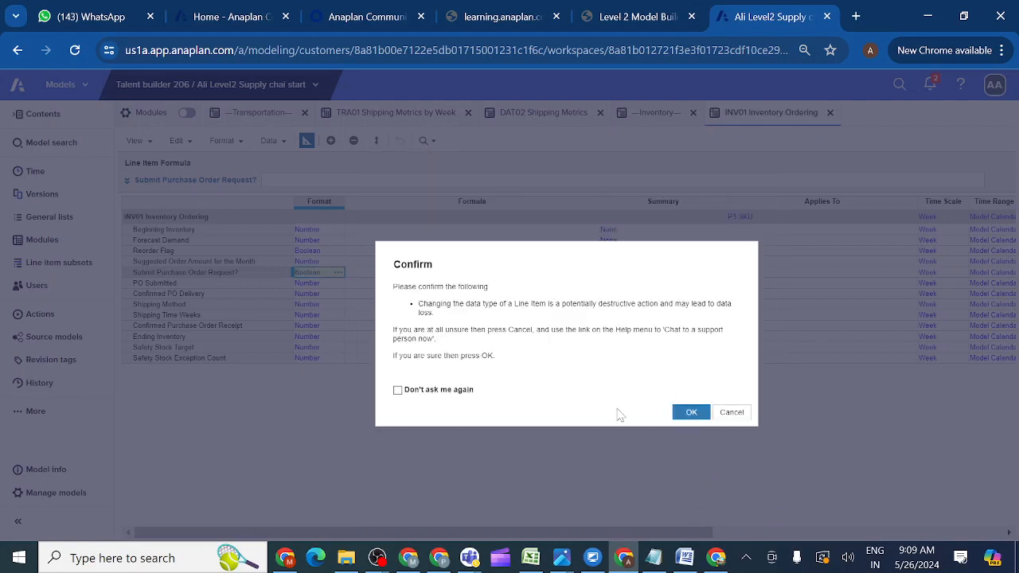
left_click(398, 390)
left_click(701, 417)
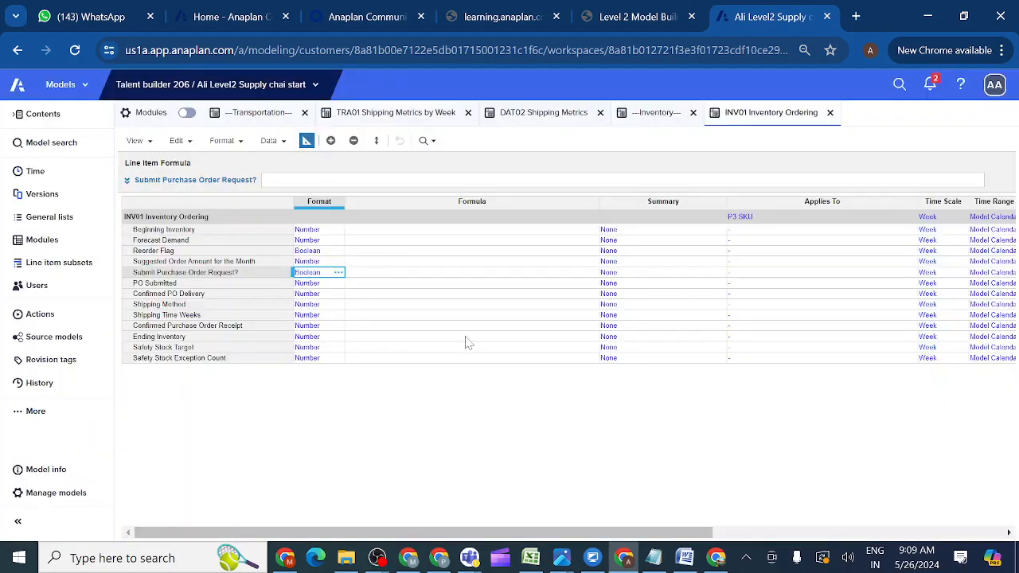
Set Shipping Method's format to type List using the Shipping Methods list.
left_click(306, 307)
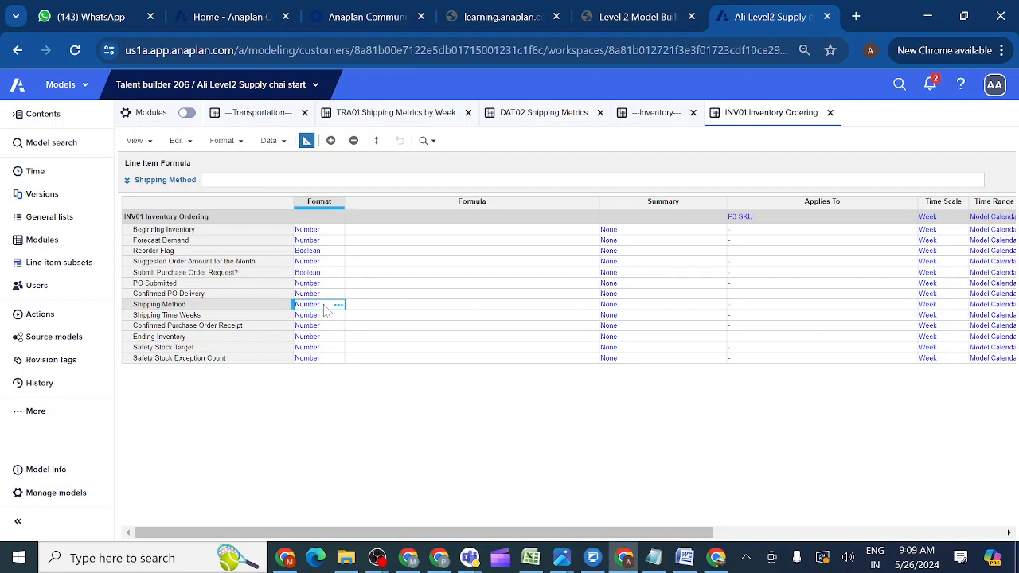
left_click(338, 305)
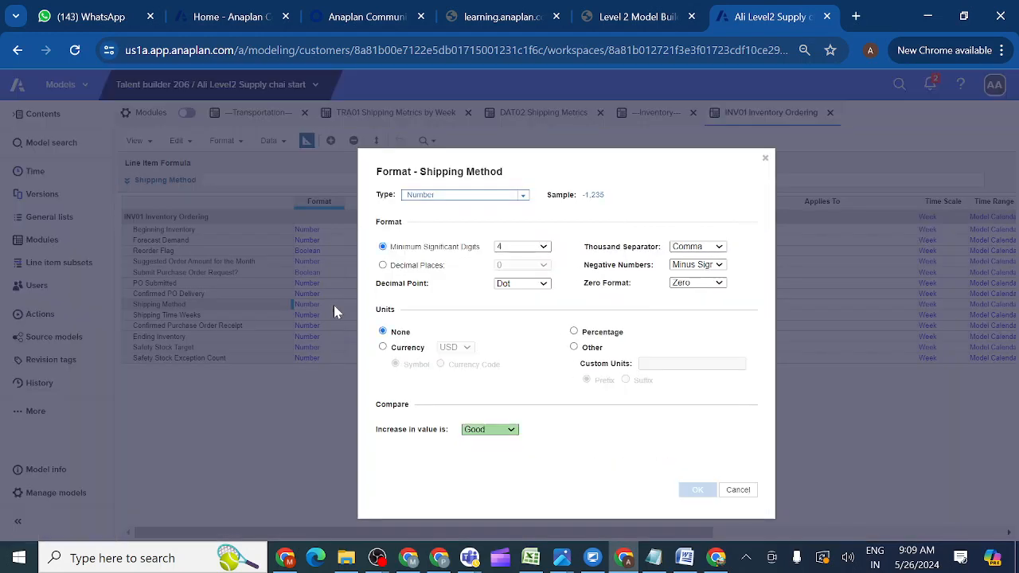
left_click(523, 196)
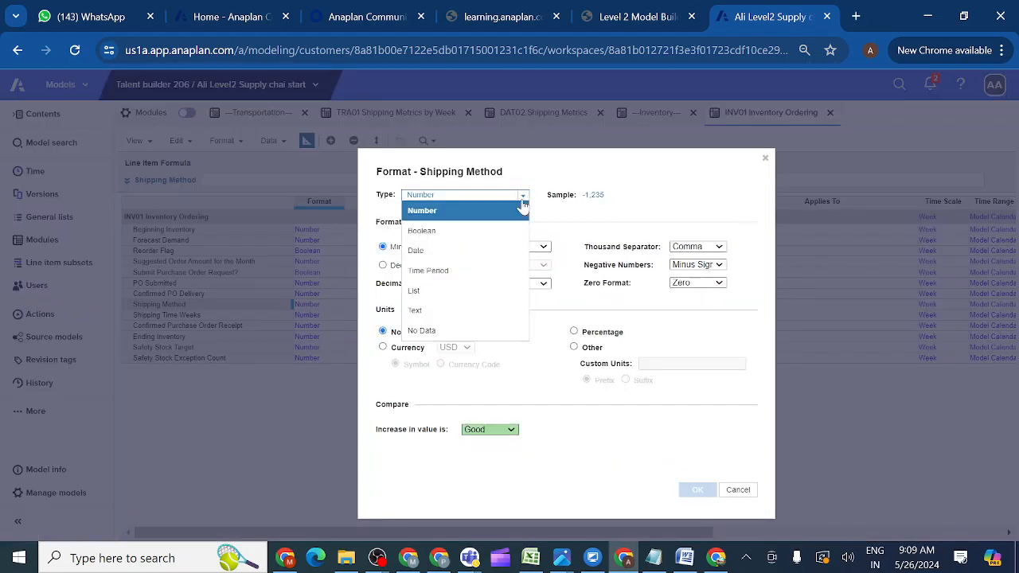
left_click(432, 292)
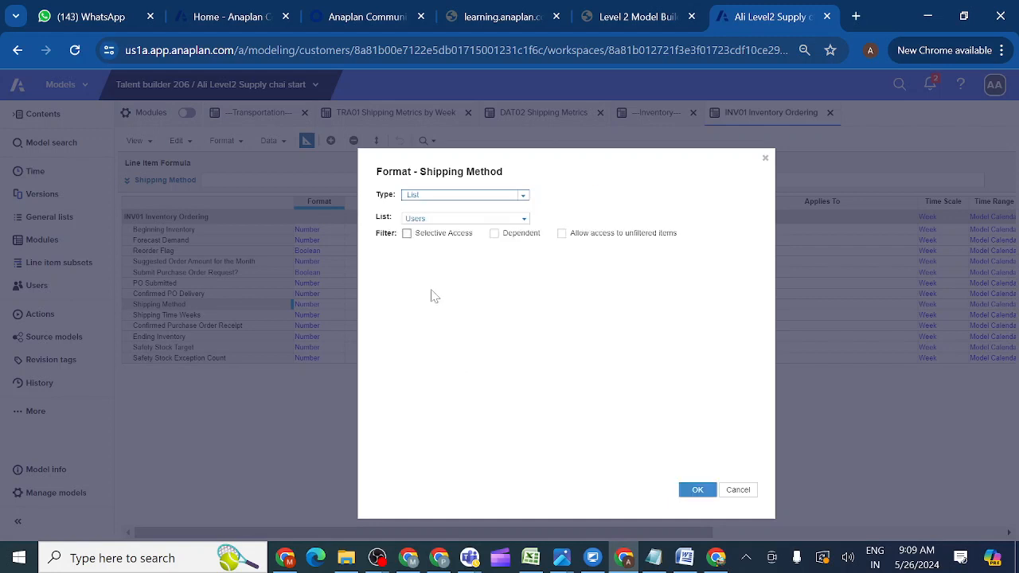
left_click(523, 219)
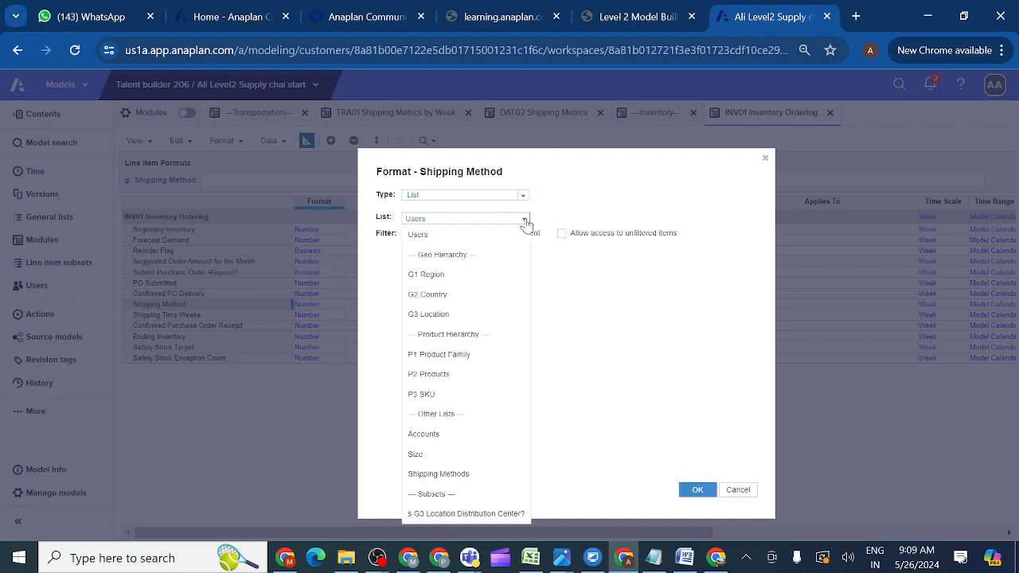
left_click(460, 480)
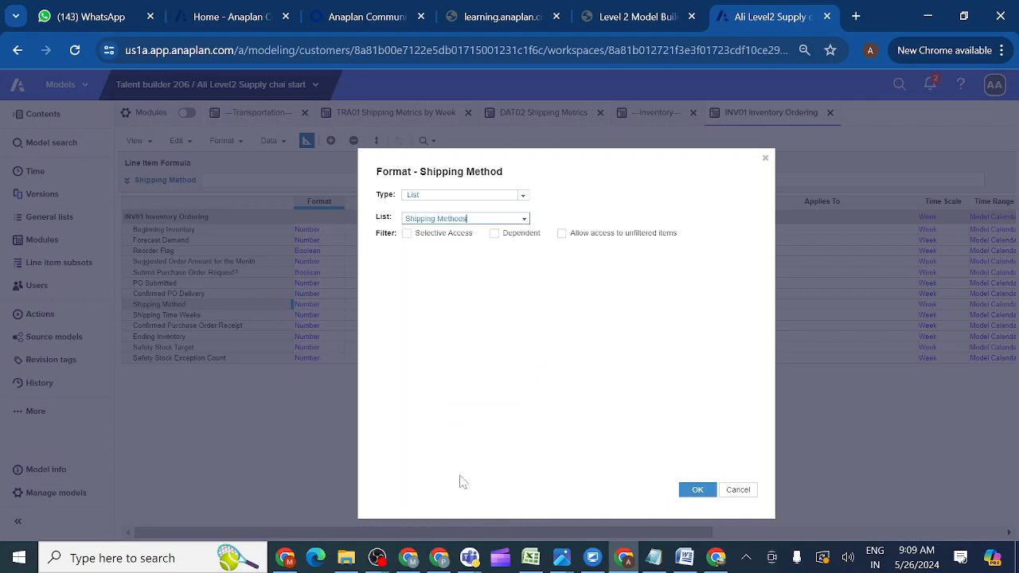
left_click(704, 490)
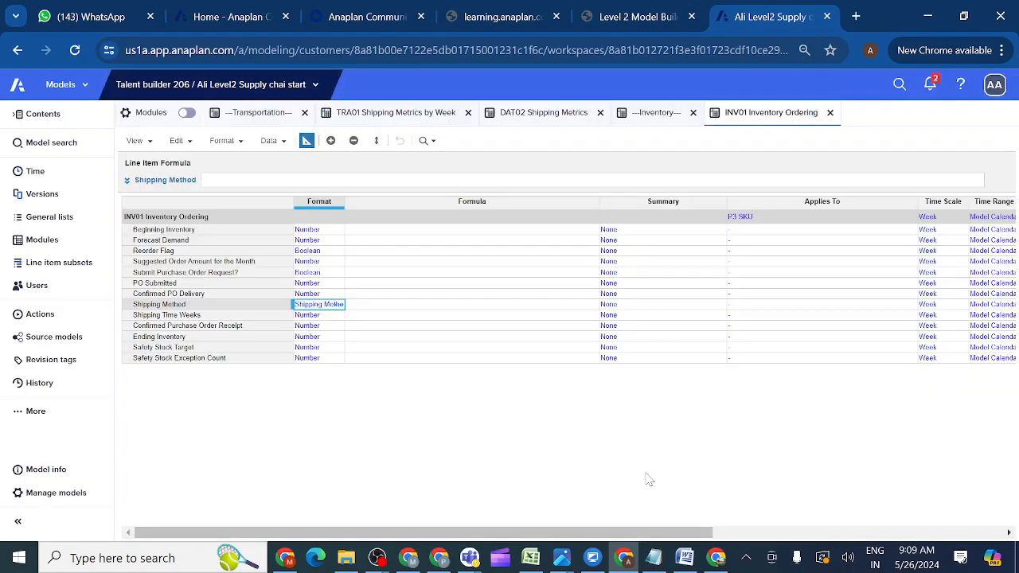
left_click(314, 316)
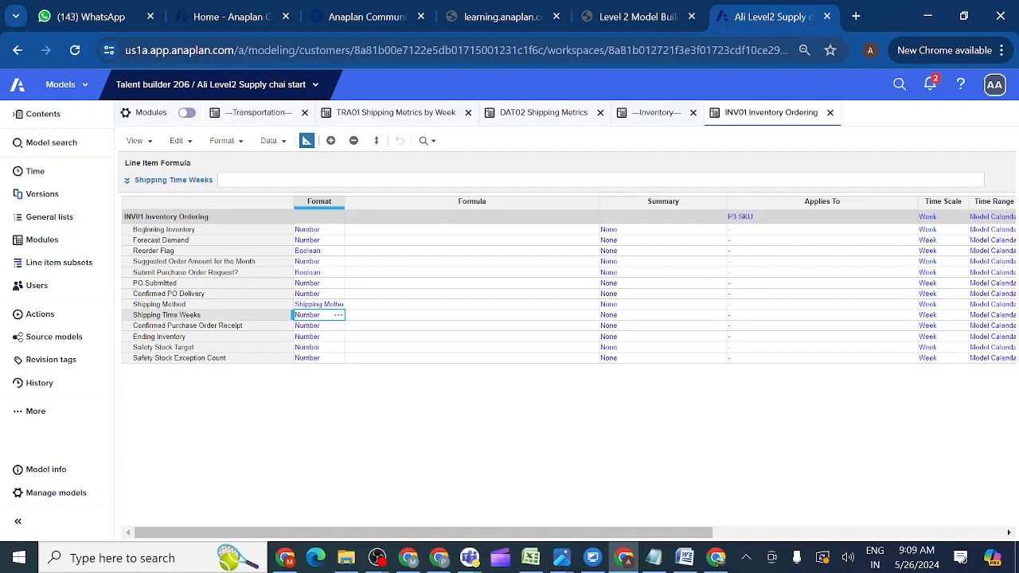
left_click(644, 24)
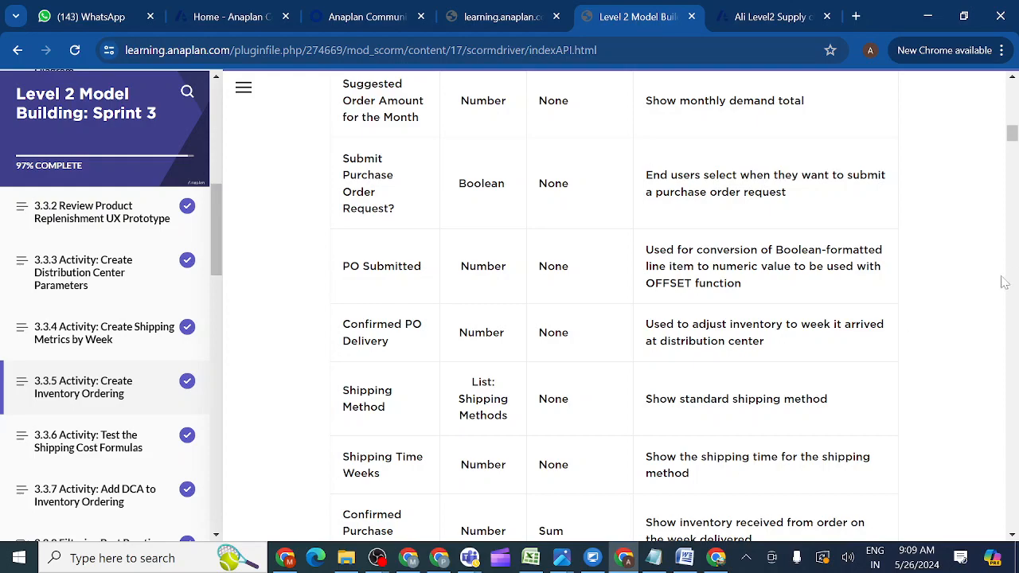
mouse_move(1009, 132)
left_mouse_down()
mouse_move(1009, 150)
mouse_move(1011, 119)
left_mouse_up()
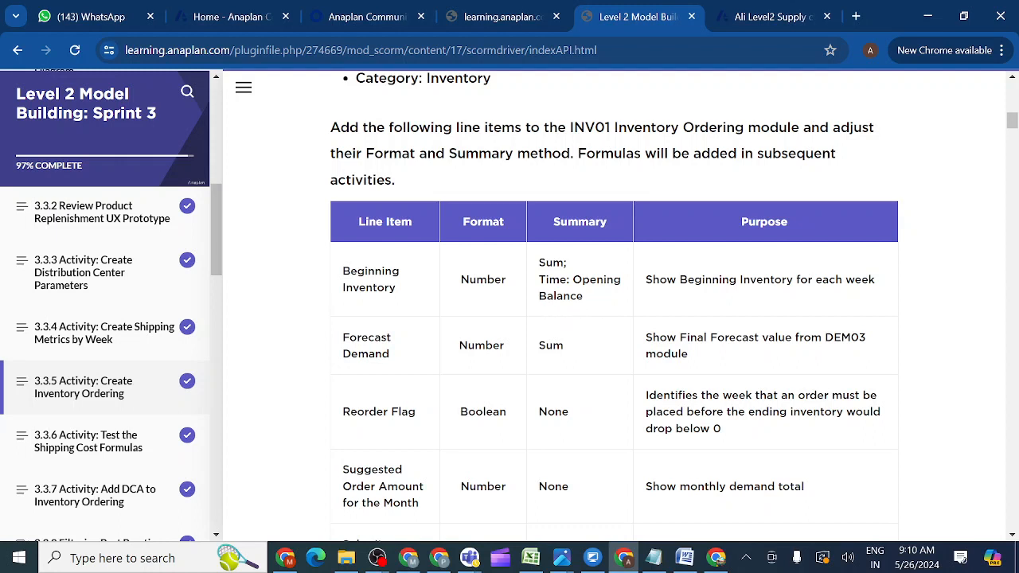
left_click(755, 20)
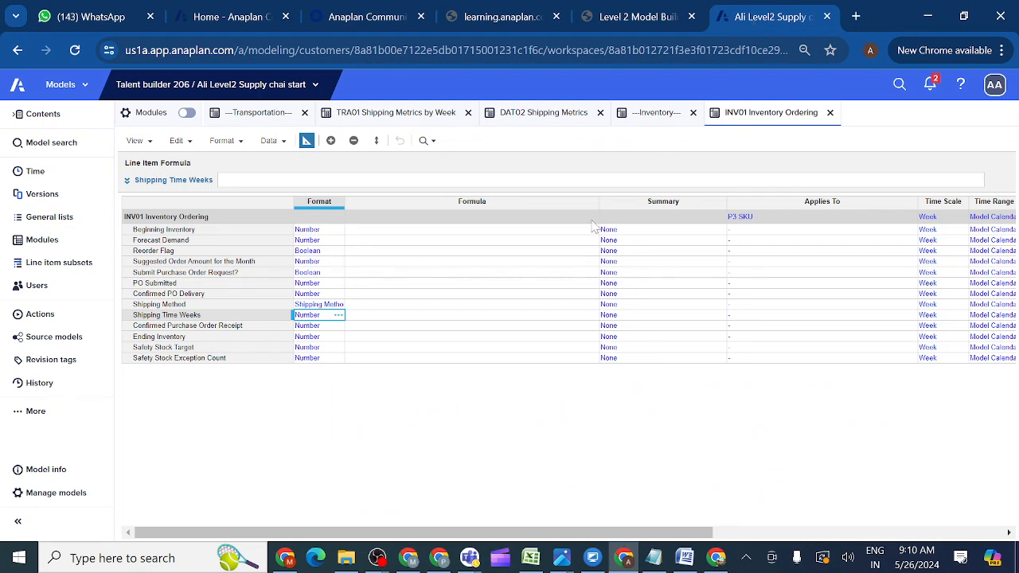
Set Beginning Inventory's summary to Sum with Opening Balance as the time summary.
left_click(673, 240)
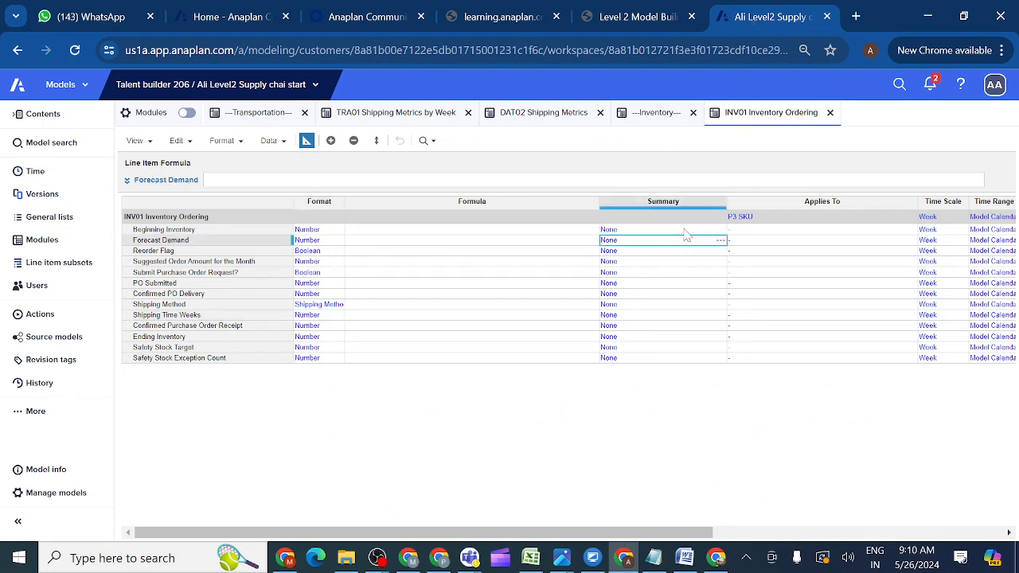
left_click(682, 230)
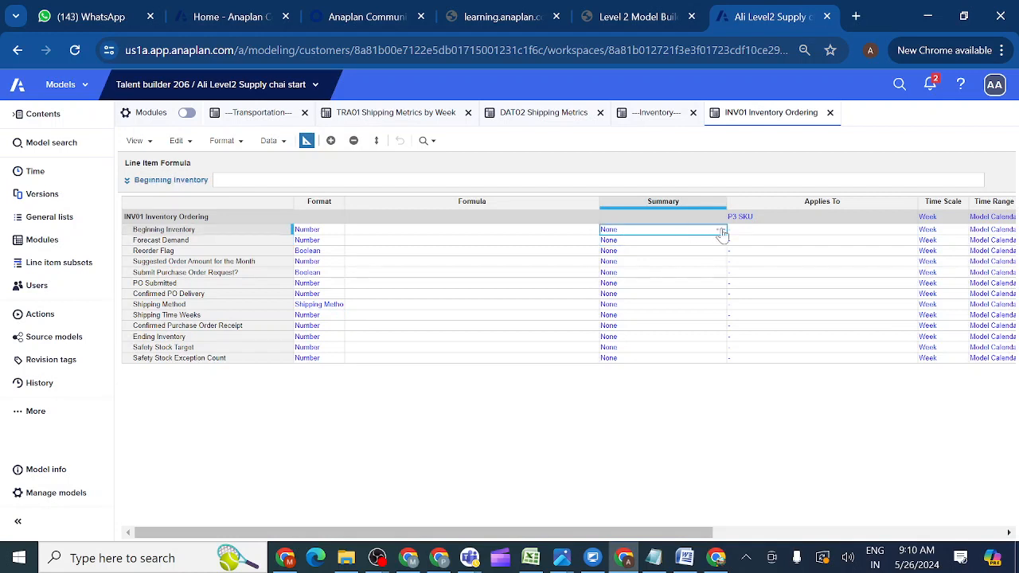
left_click(722, 231)
left_click(467, 328)
left_click(446, 346)
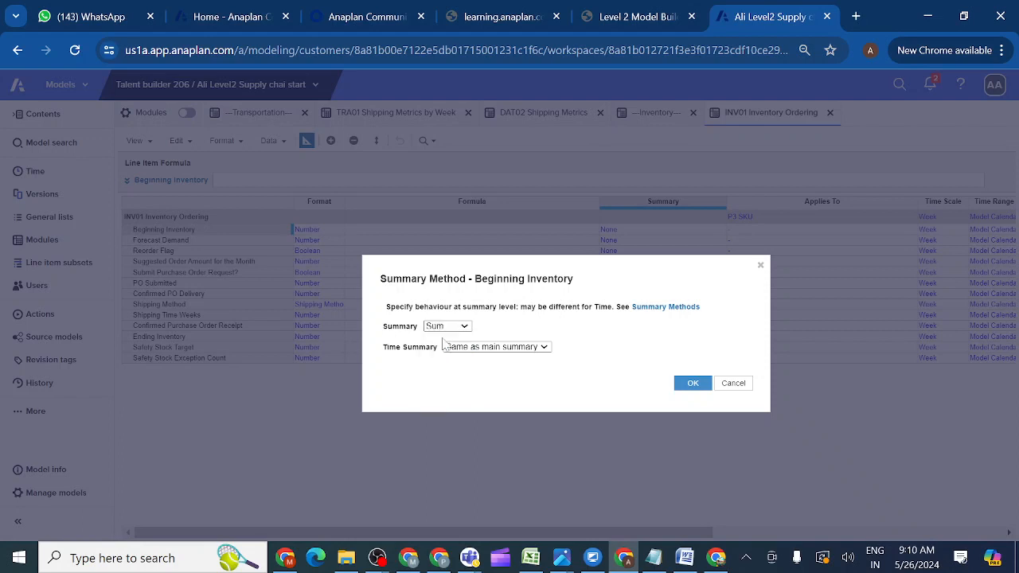
left_click(546, 352)
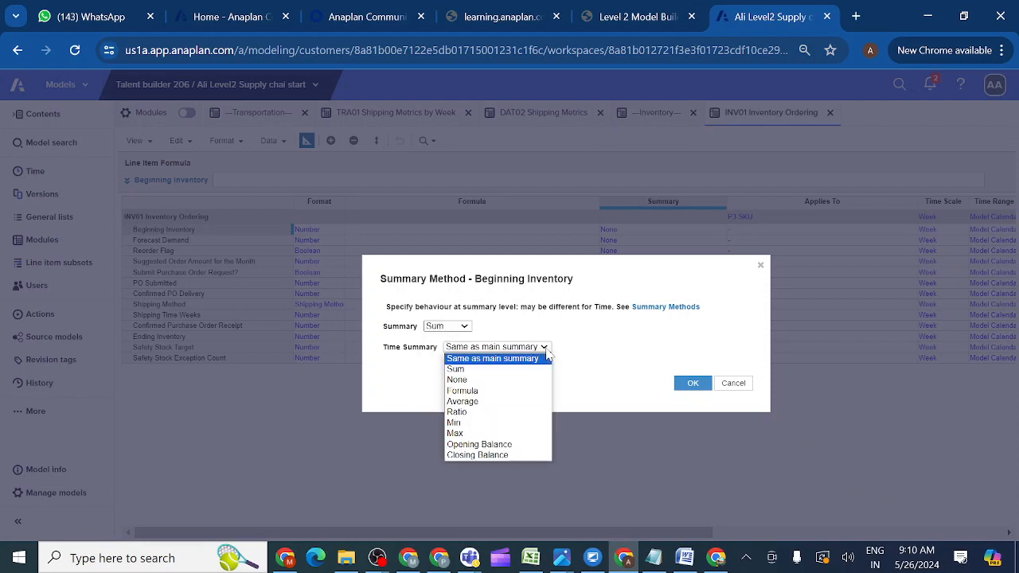
left_click(482, 444)
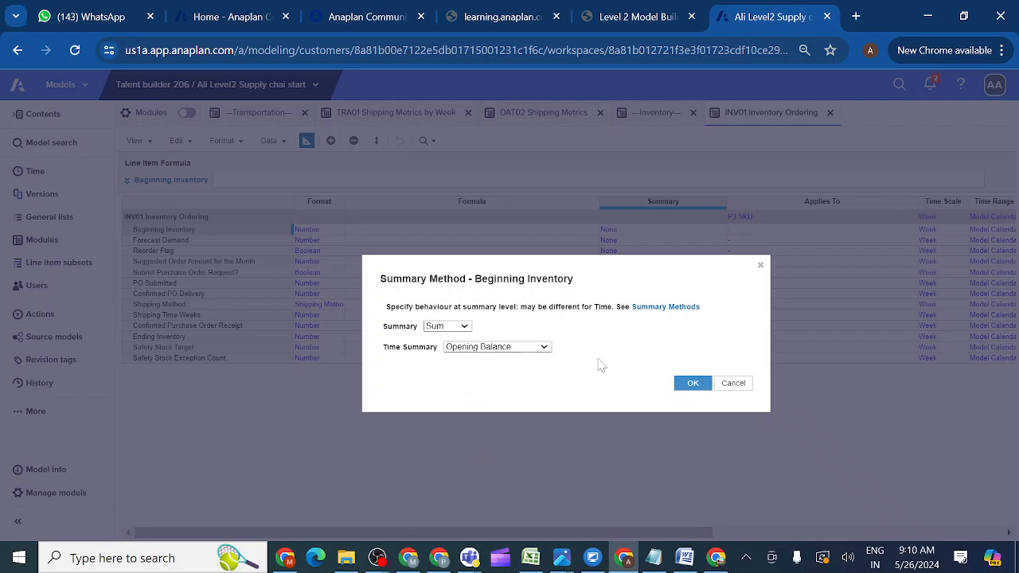
left_click(692, 384)
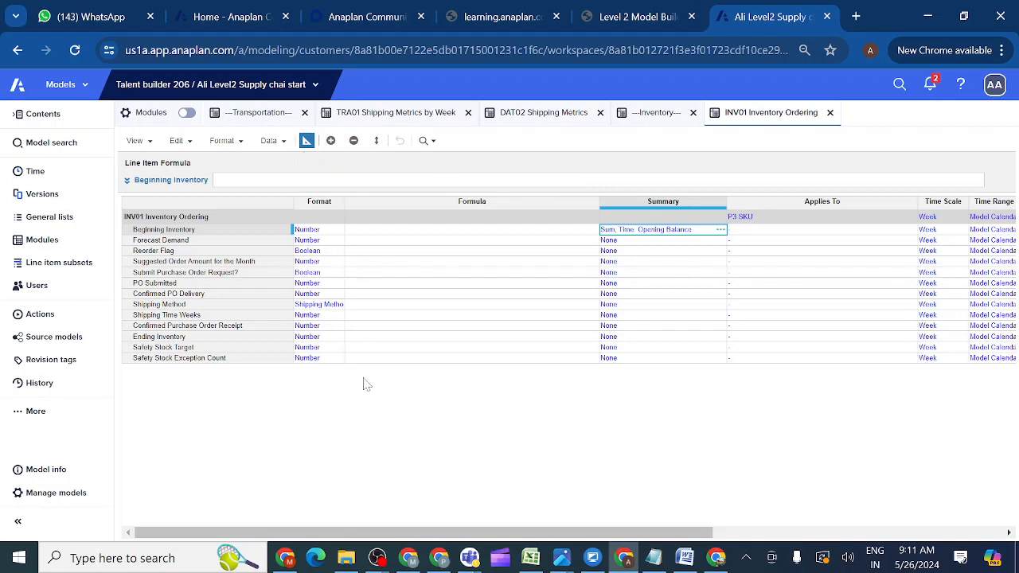
In the Teams class meeting, close the meeting chat and dismiss the 15-minute time-limit notice.
mouse_move(468, 559)
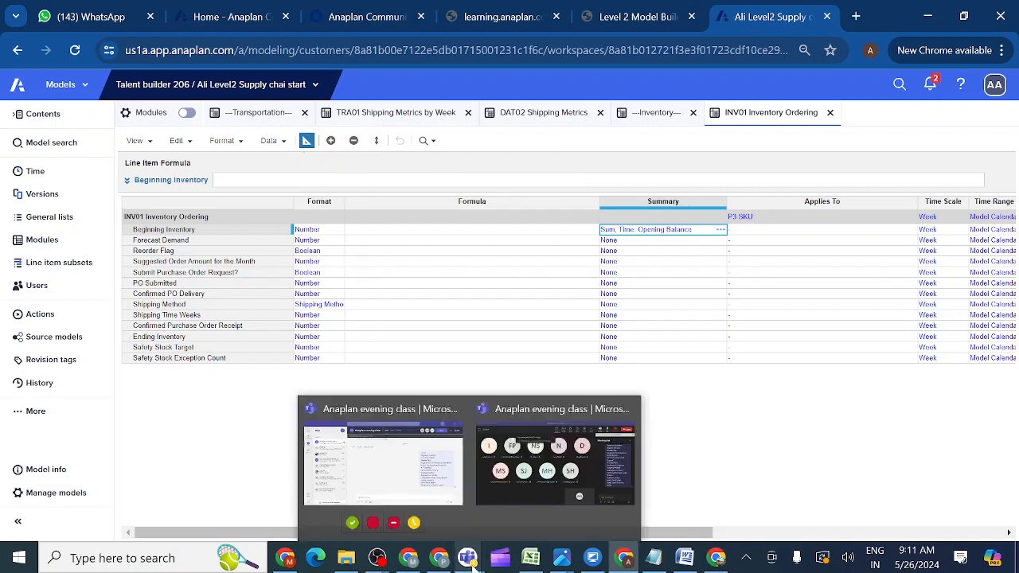
left_click(521, 485)
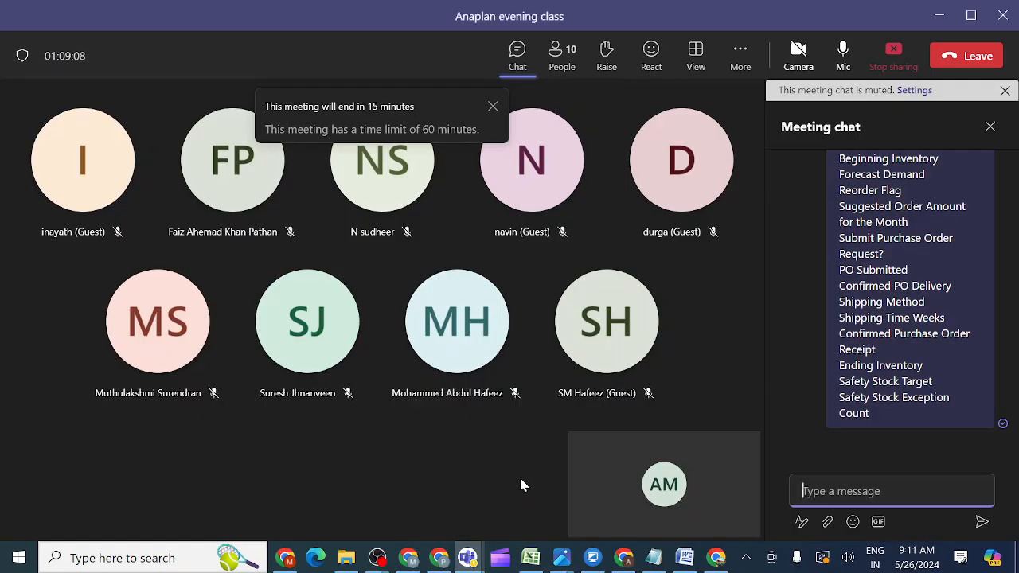
left_click(990, 128)
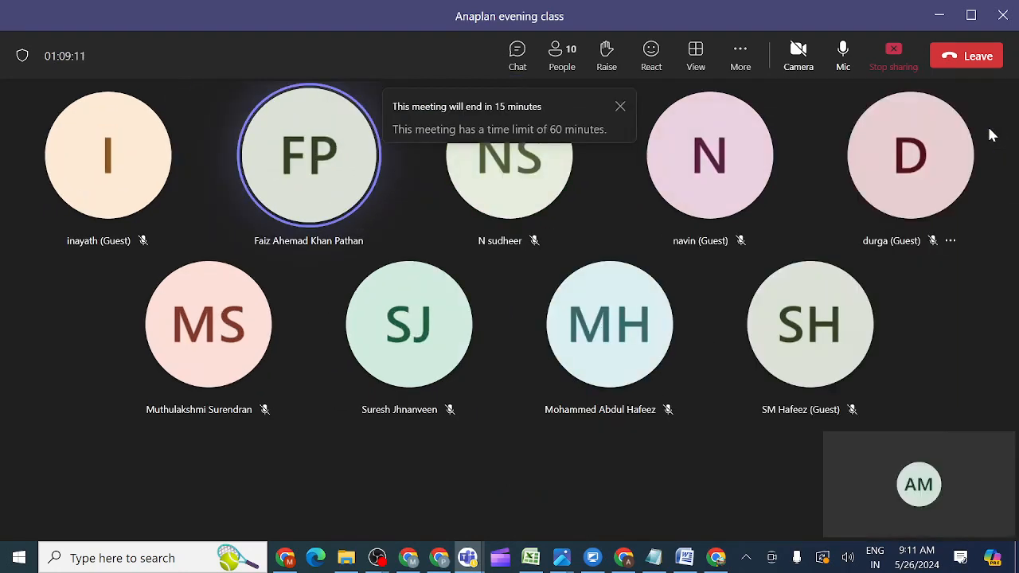
left_click(620, 109)
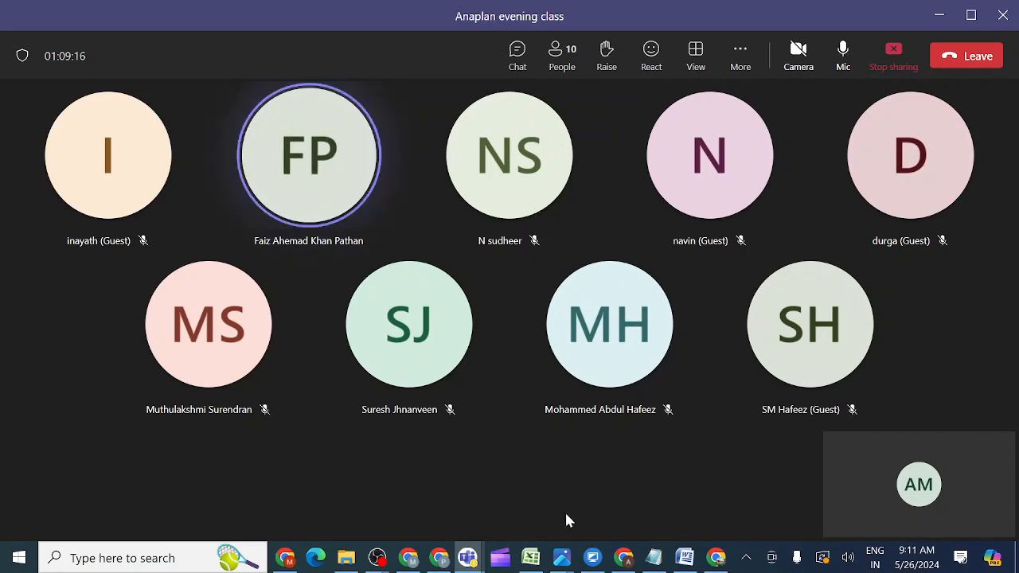
mouse_move(624, 557)
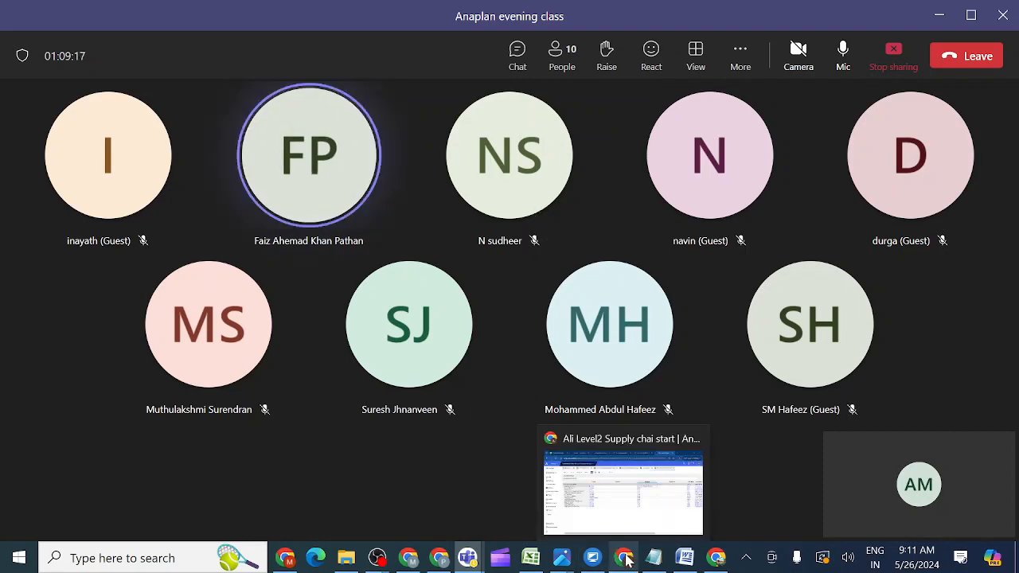
left_click(605, 506)
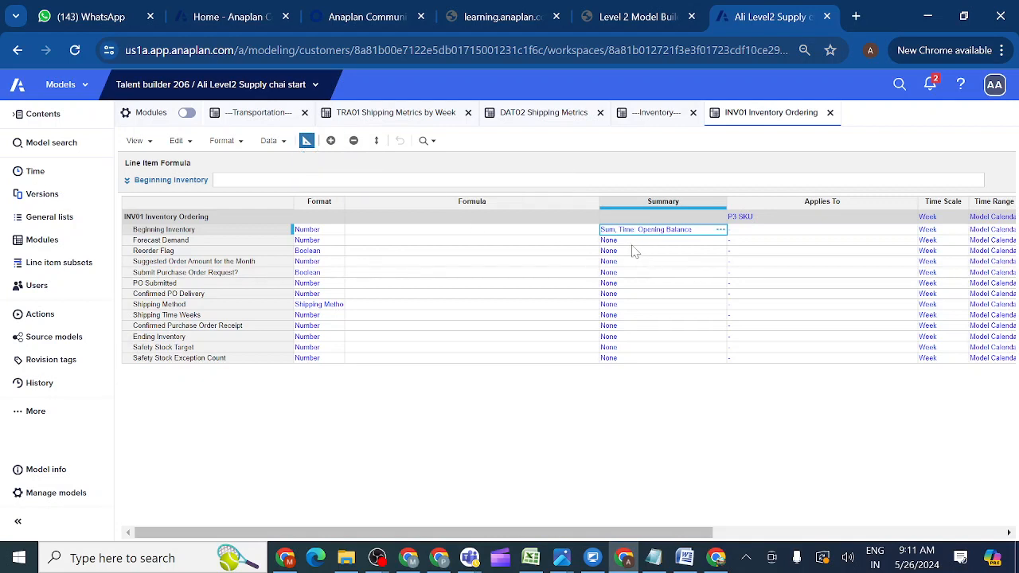
After rechecking the course table, change Forecast Demand's summary from None to Sum.
key("Down")
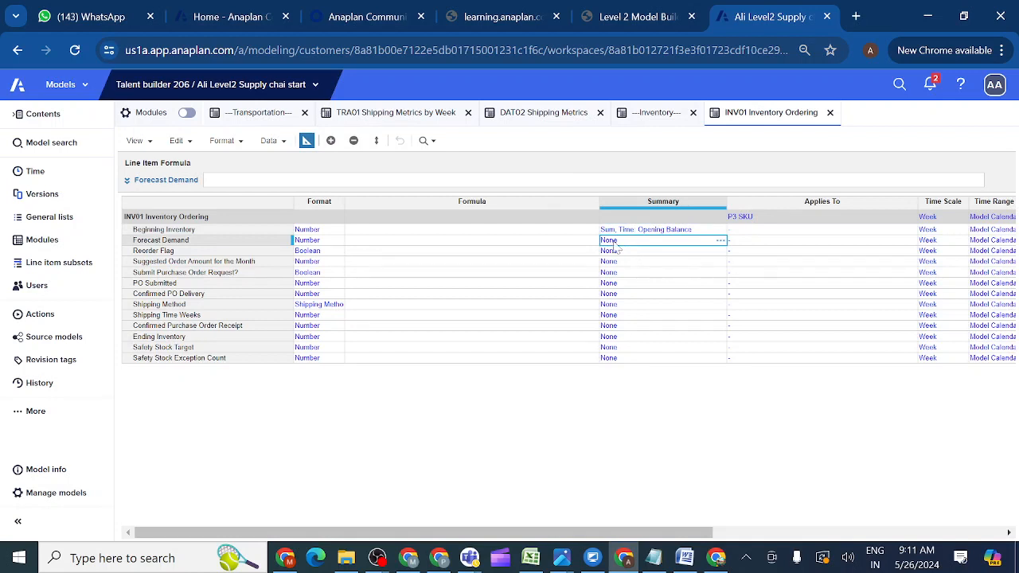
left_click(625, 19)
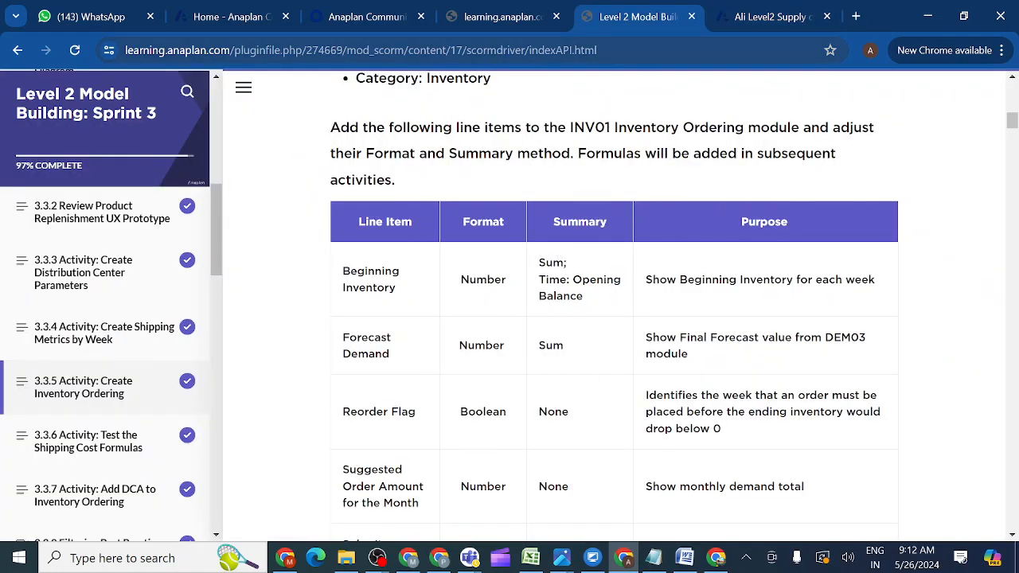
left_click(748, 16)
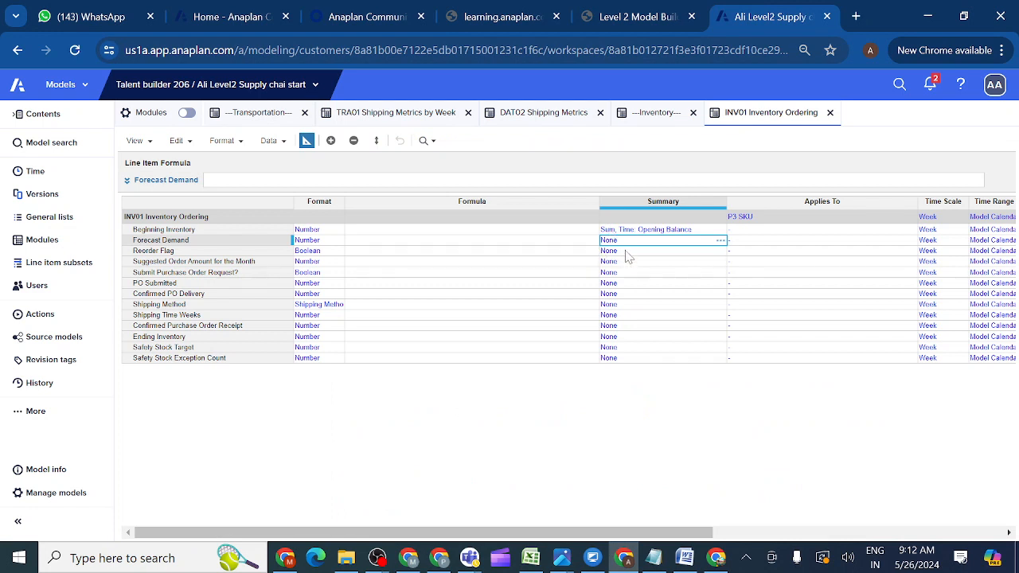
left_click(627, 253)
left_click(618, 242)
left_click(721, 242)
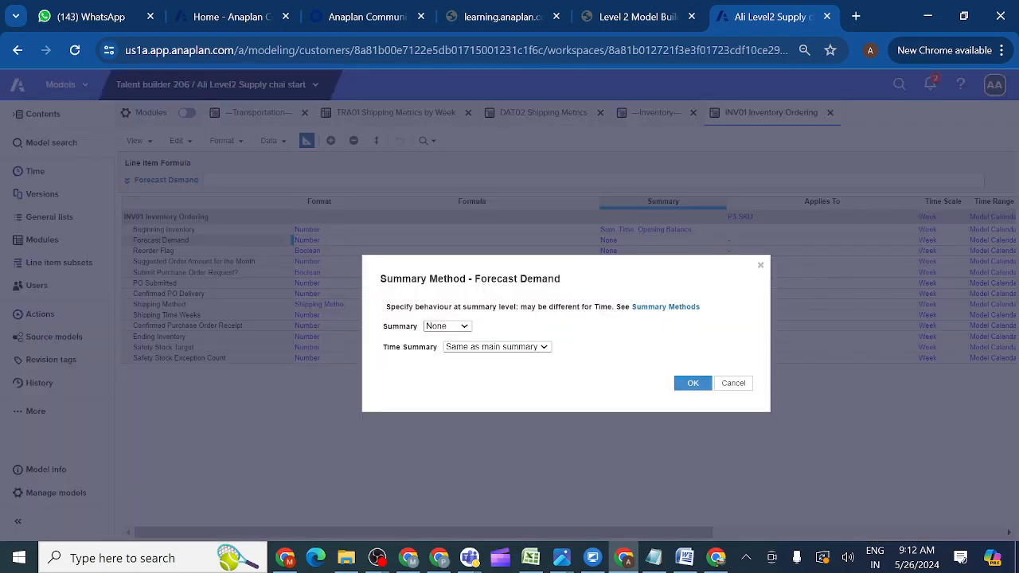
left_click(464, 326)
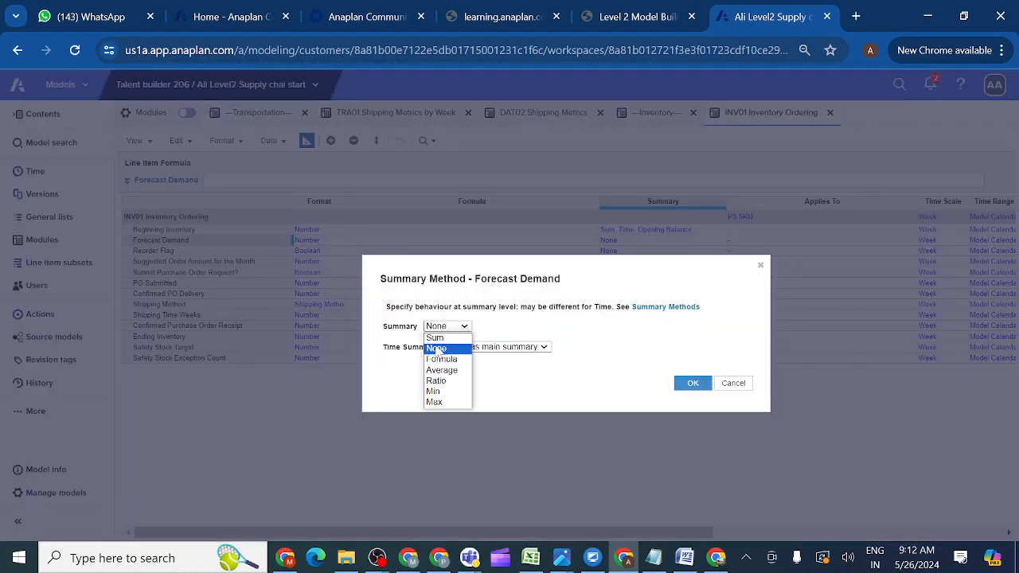
left_click(436, 337)
left_click(693, 385)
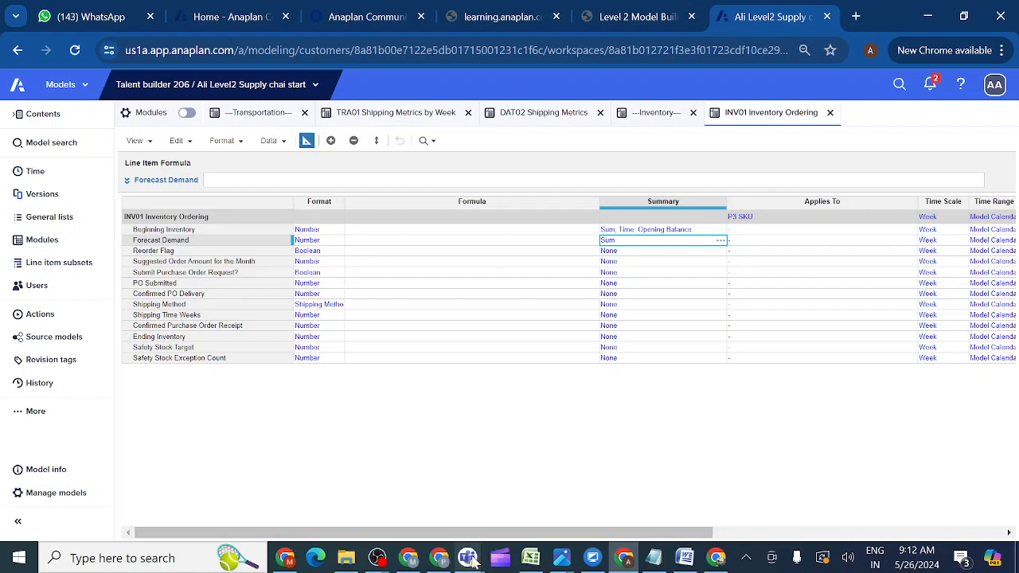
Close the ended meeting window and bring up the Anaplan evening class chat.
mouse_move(470, 559)
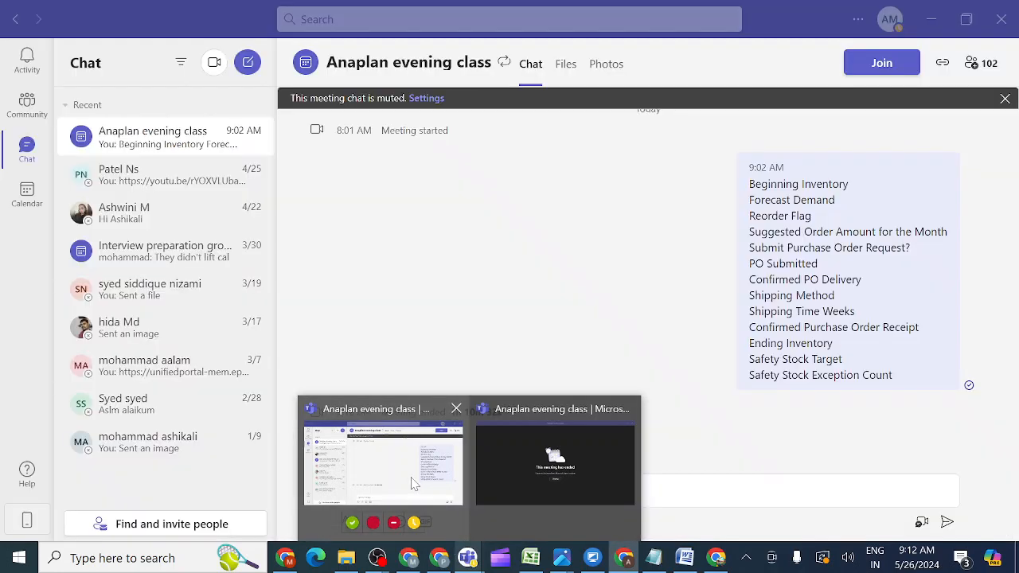
mouse_move(587, 447)
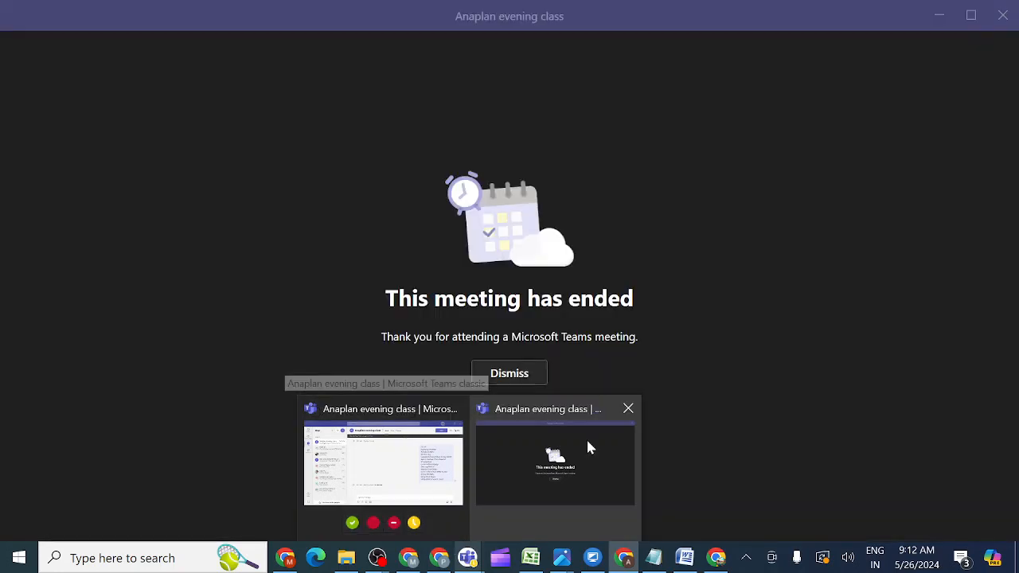
left_click(629, 410)
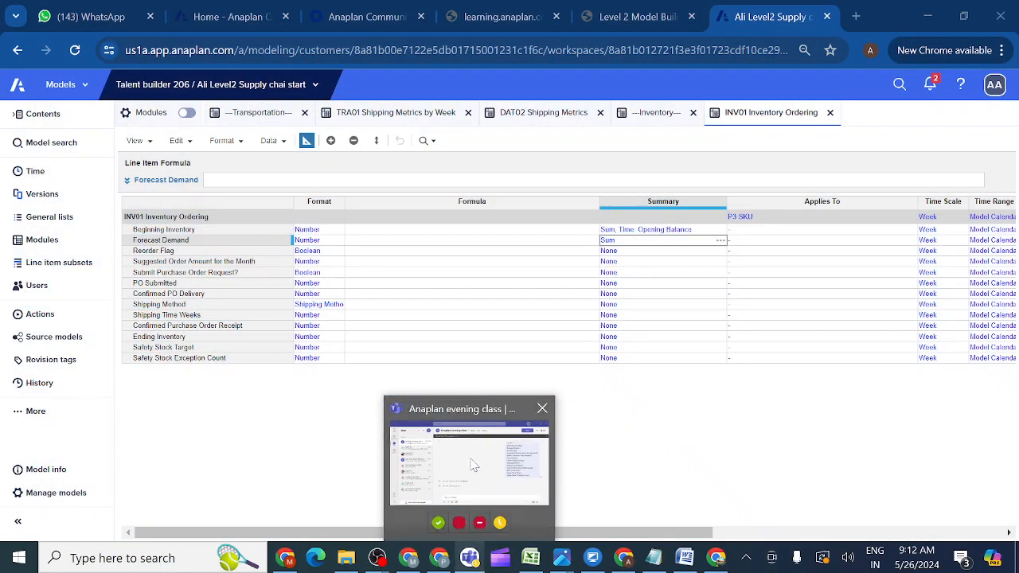
left_click(473, 465)
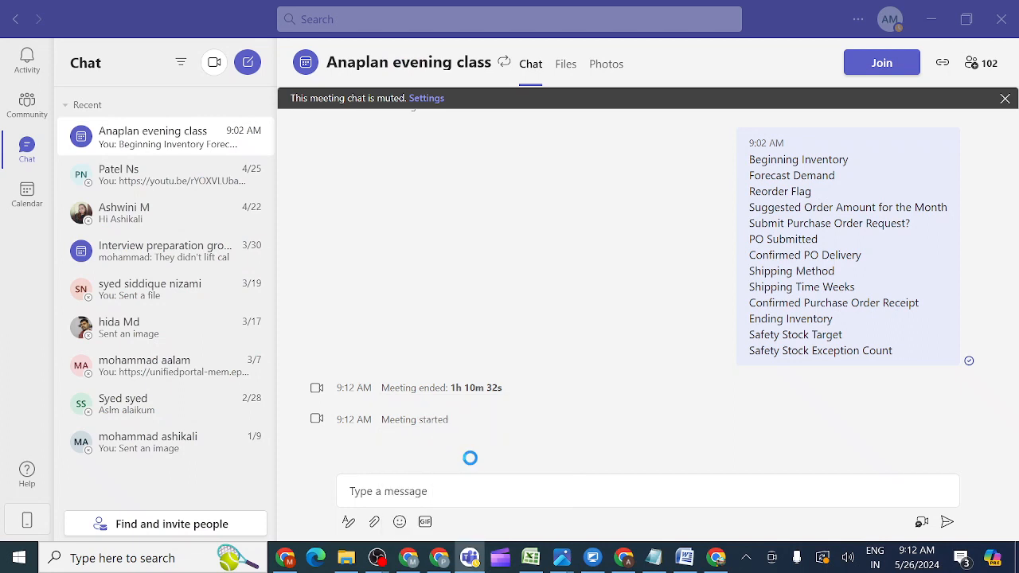
Rejoin the class meeting and share the whole screen with computer sound included.
left_click(879, 64)
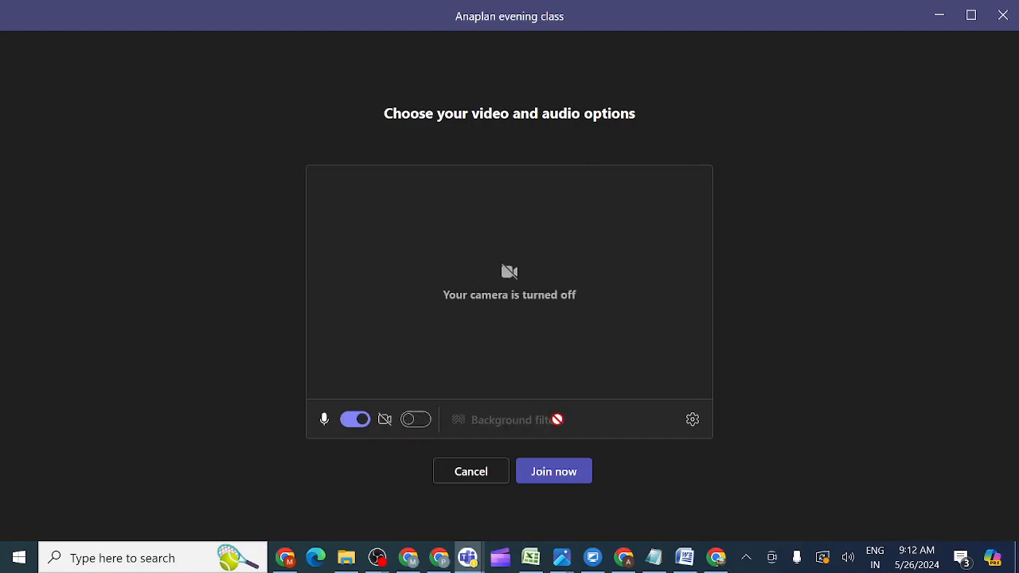
left_click(548, 473)
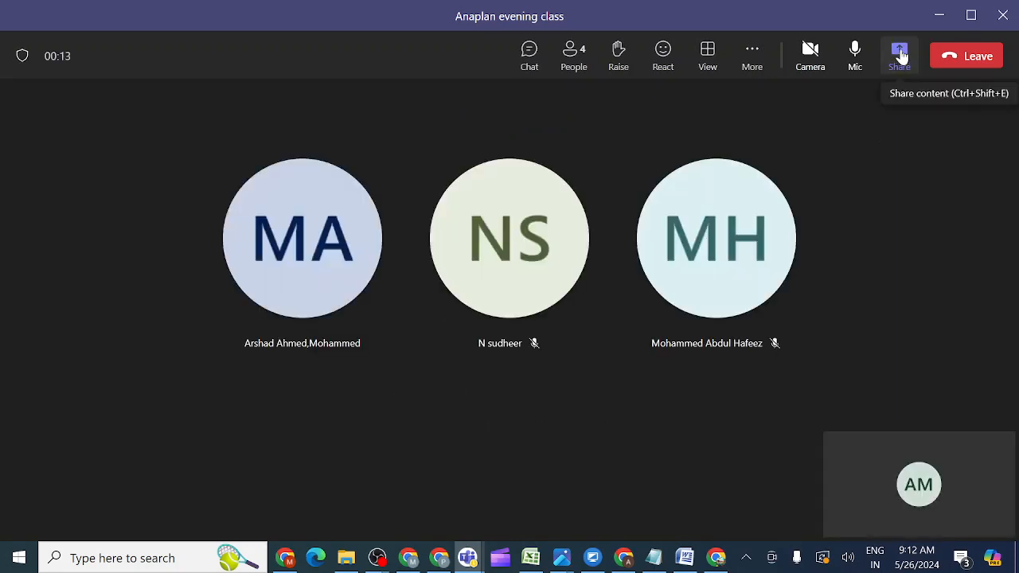
left_click(900, 55)
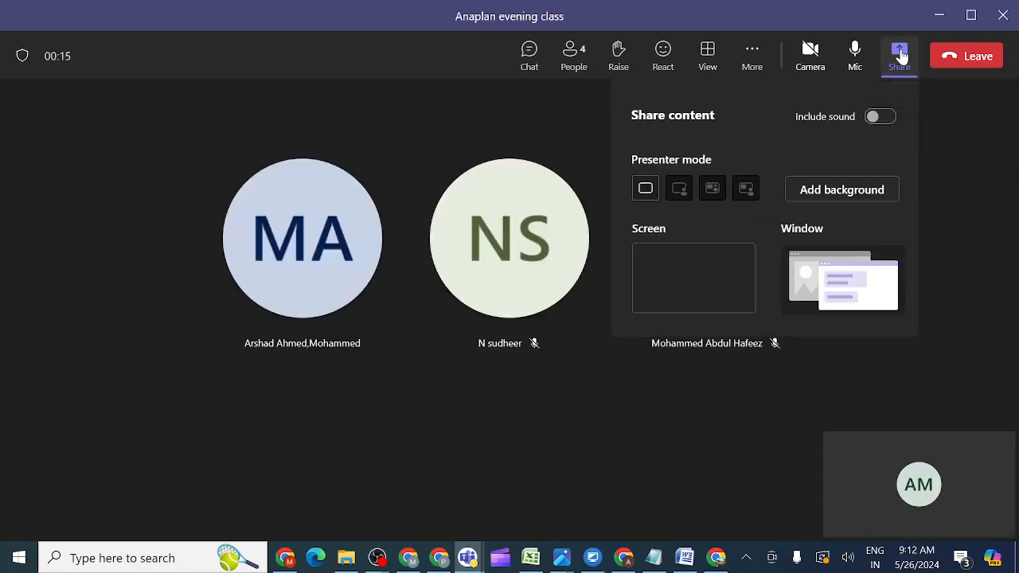
left_click(879, 120)
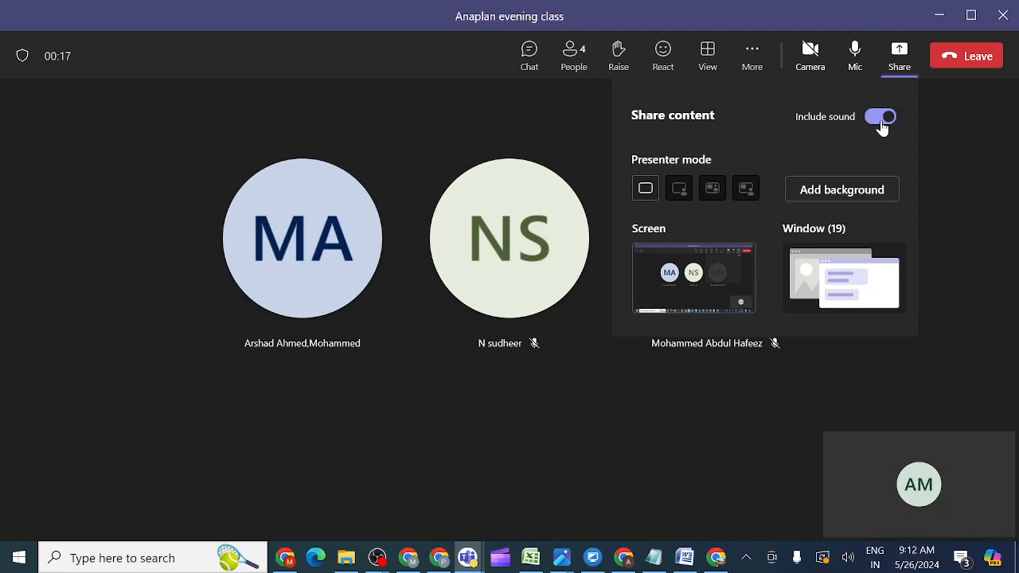
left_click(716, 275)
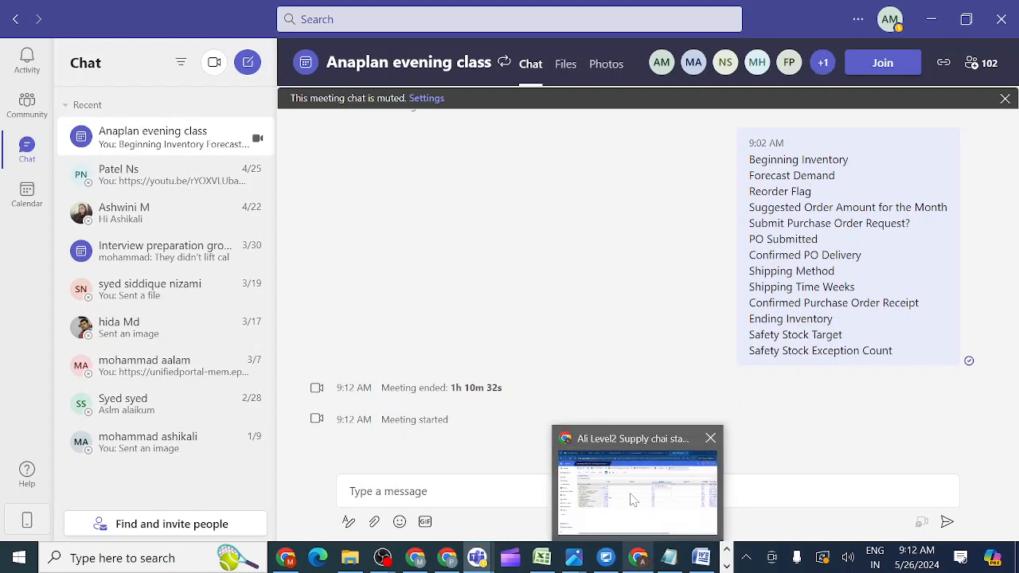
left_click(633, 500)
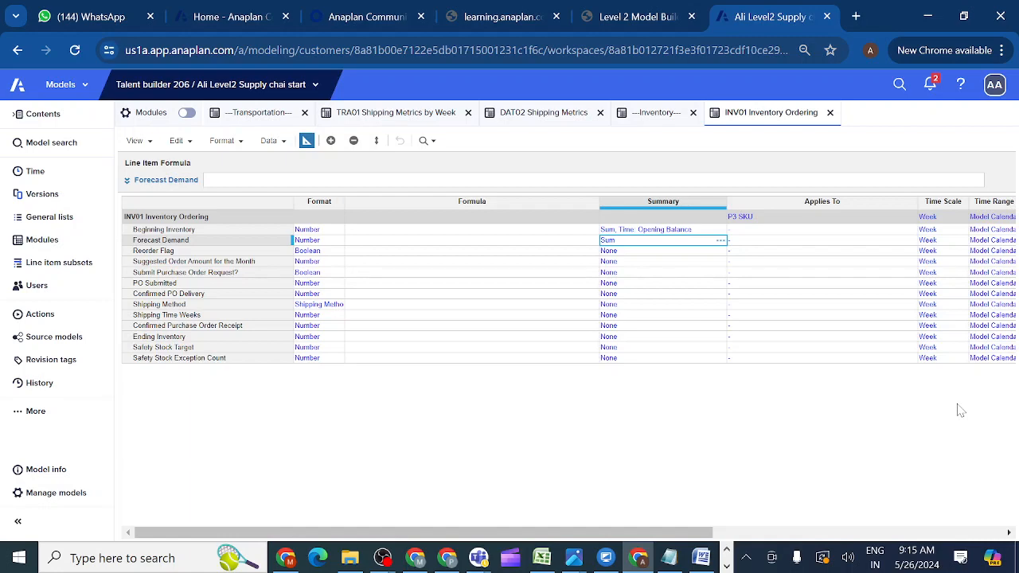
mouse_move(493, 561)
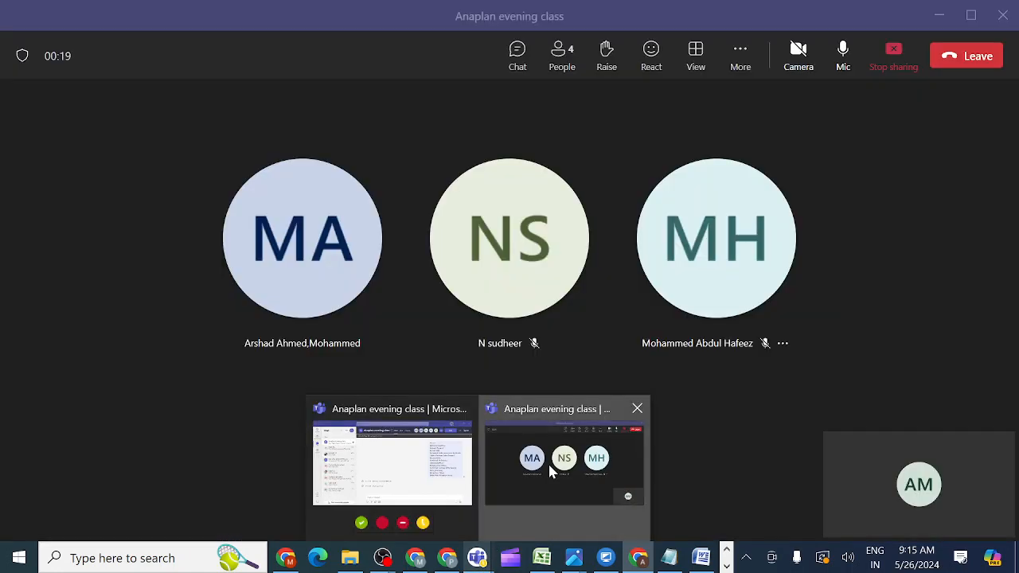
left_click(548, 470)
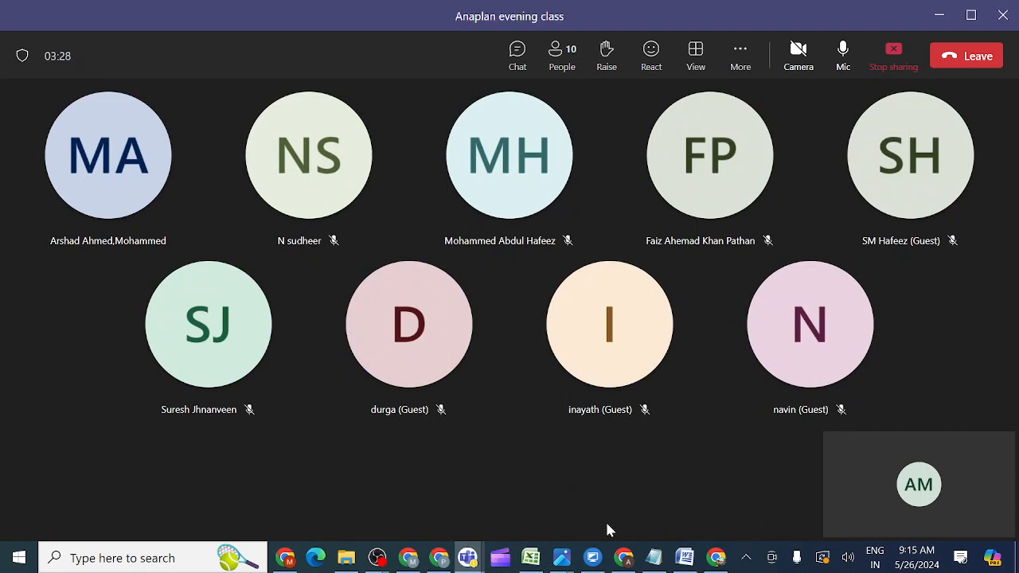
mouse_move(624, 557)
left_click(628, 519)
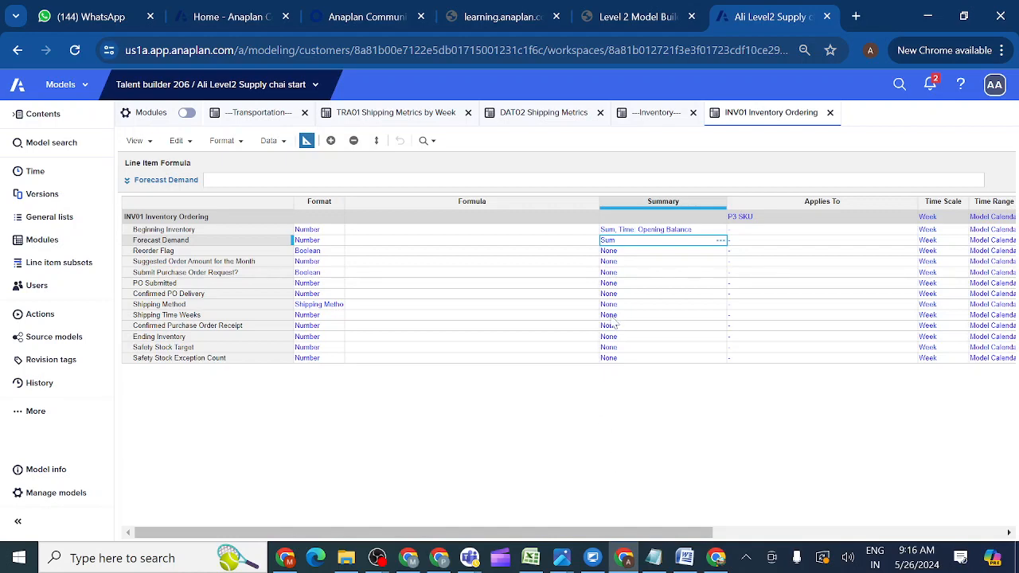
Scroll the Level 2 Model Building activity table down to Ending Inventory's format and summary.
left_click(647, 18)
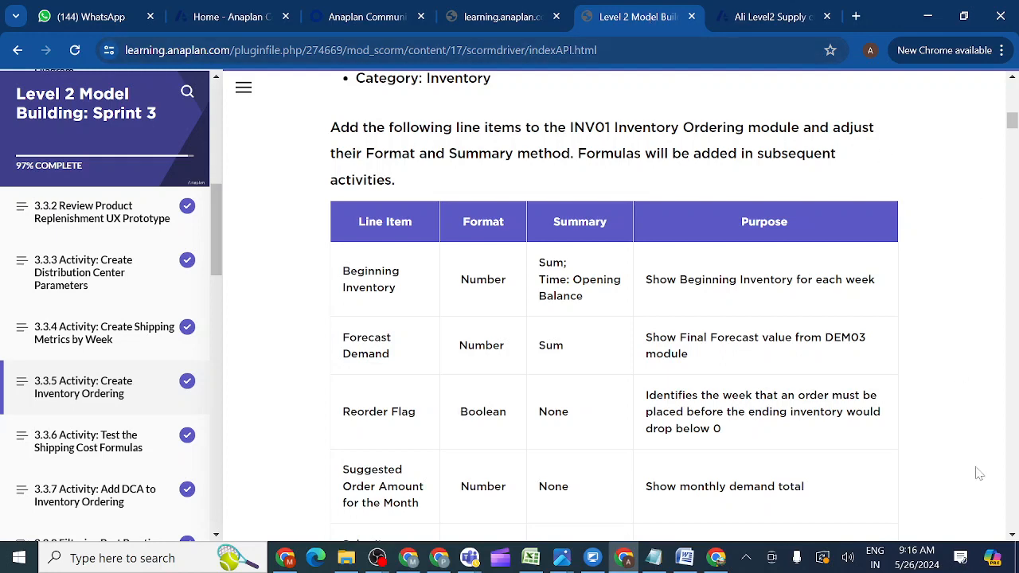
left_click_drag(1013, 538, 1013, 538)
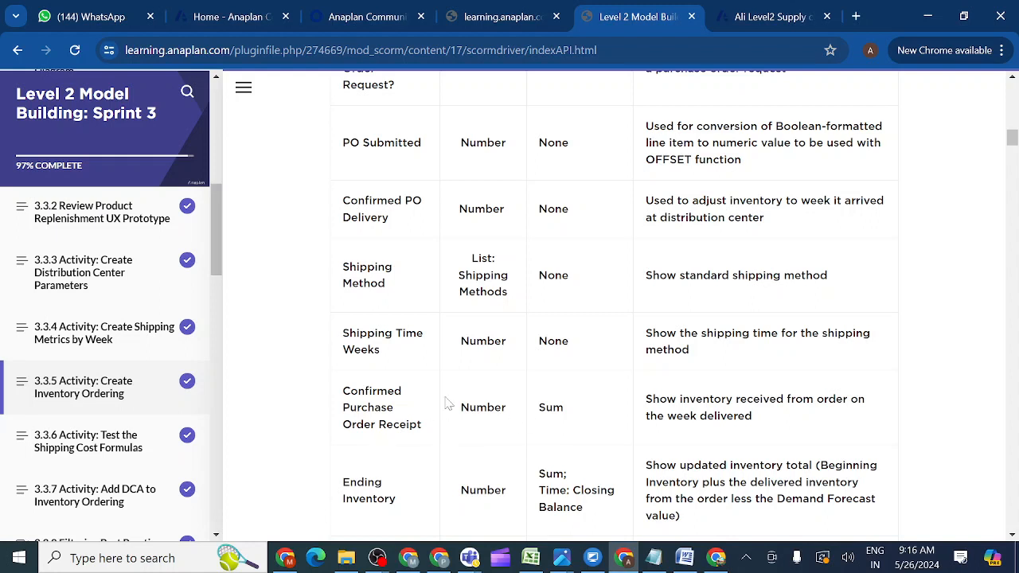
mouse_move(745, 17)
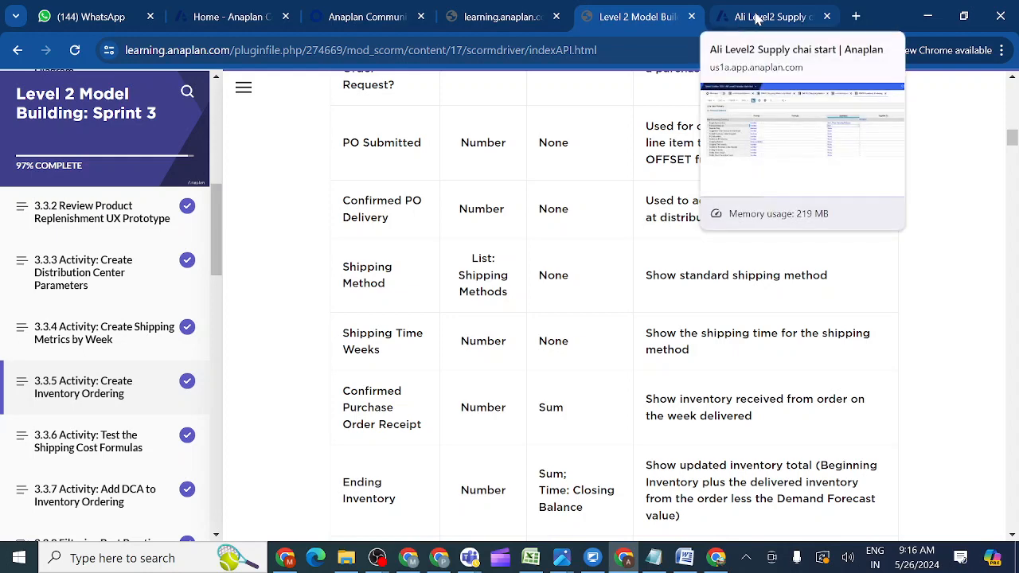
left_click(769, 18)
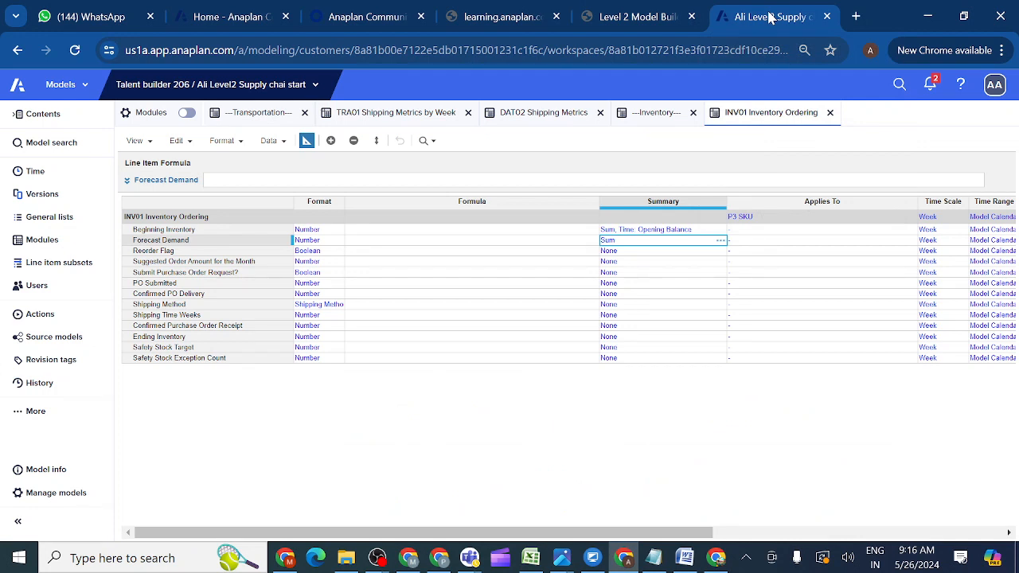
Copy Forecast Demand's Sum summary method onto Confirmed Purchase Order Receipt.
key("ctrl+c")
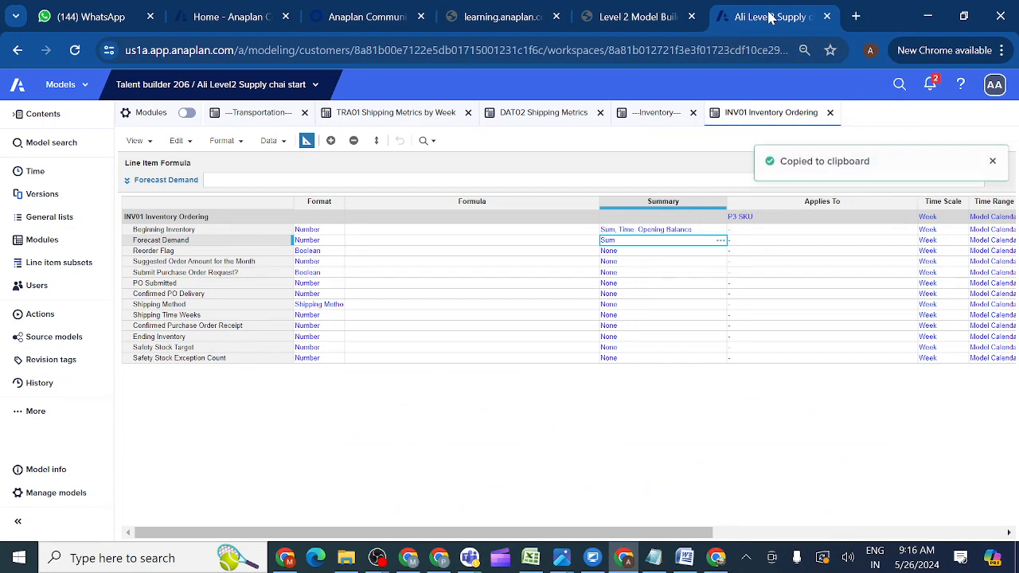
left_click(619, 326)
key("ctrl+v")
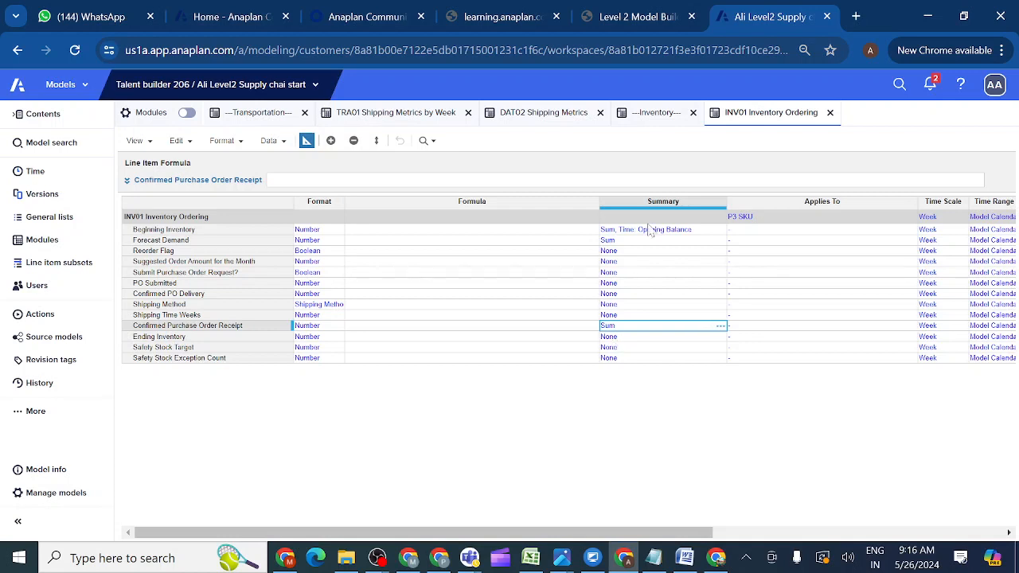
Select Ending Inventory's summary cell and check its required setting on the course page.
left_click(610, 339)
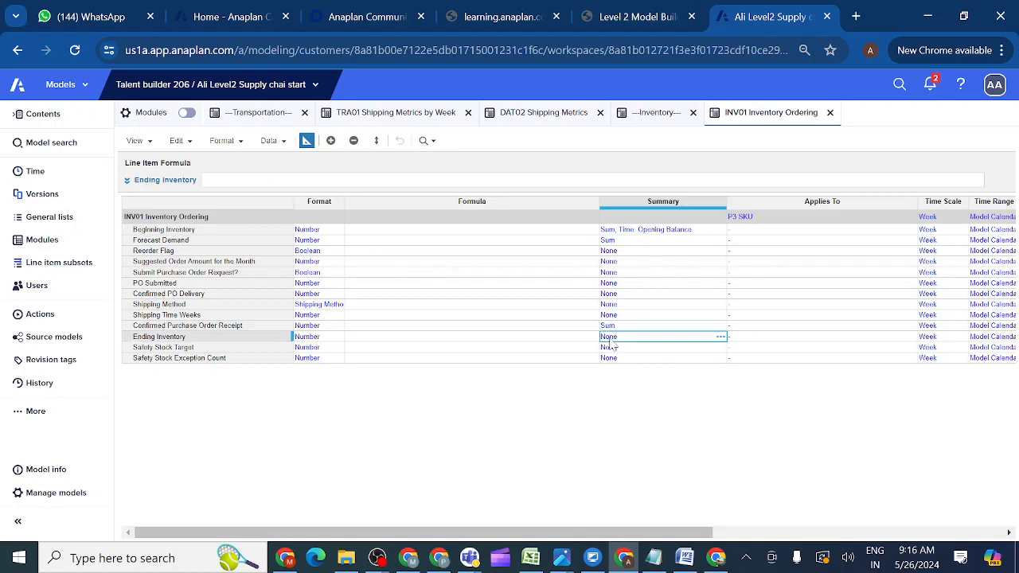
left_click(635, 17)
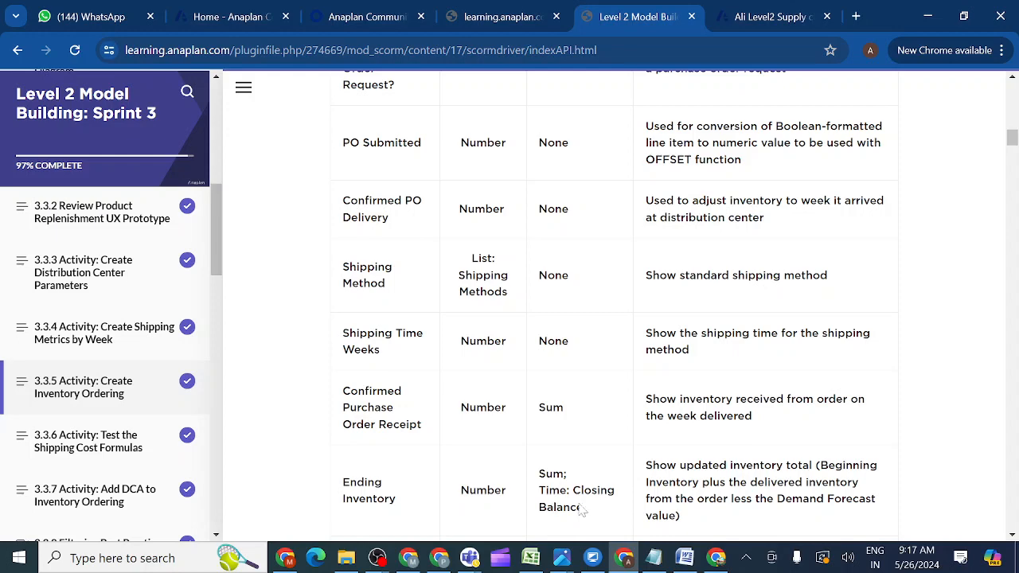
left_click(754, 18)
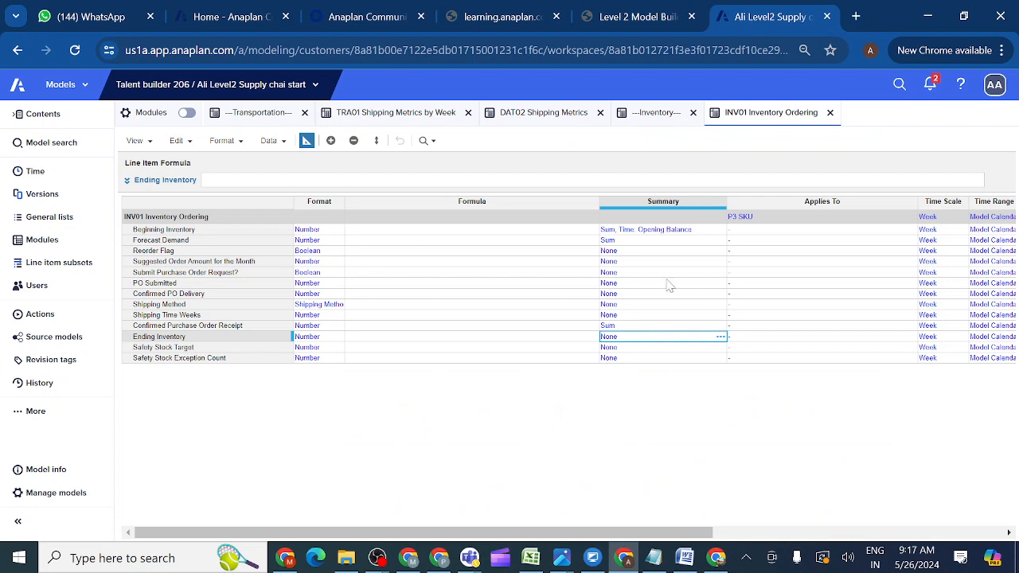
Set Ending Inventory's summary to Sum with a Closing Balance time summary, then check Safety Stock Target on the course page.
left_click(720, 336)
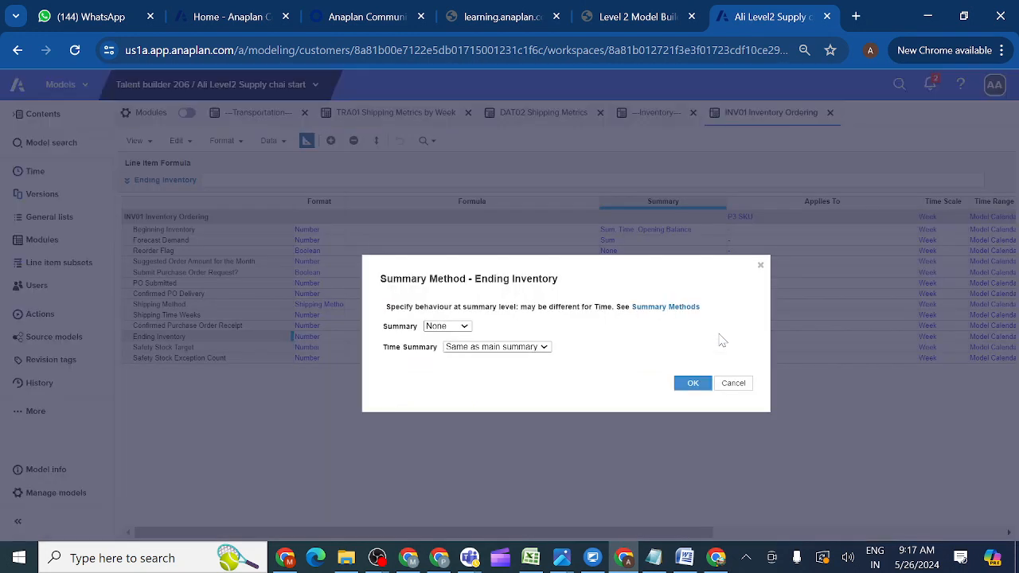
left_click(465, 328)
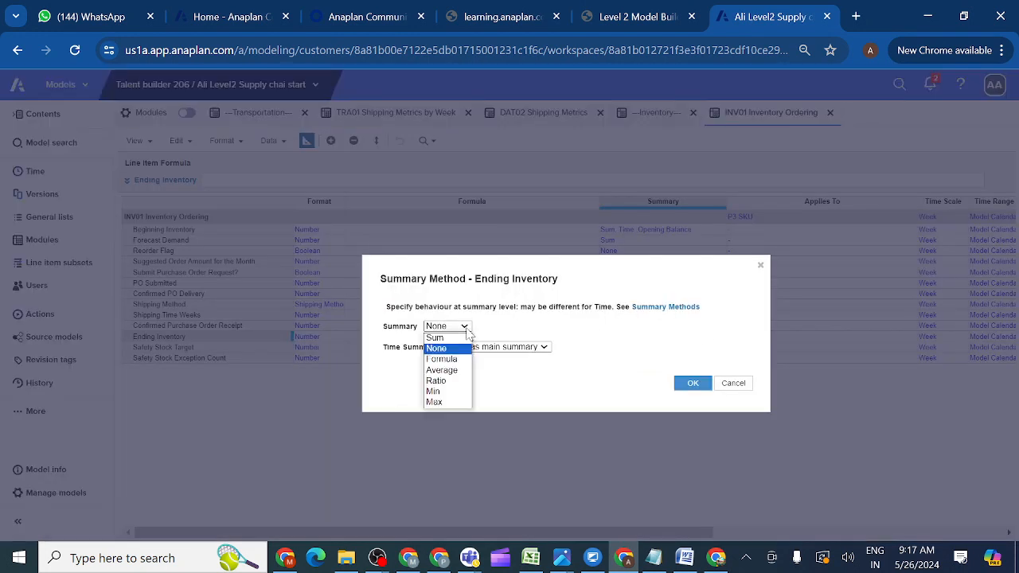
left_click(434, 338)
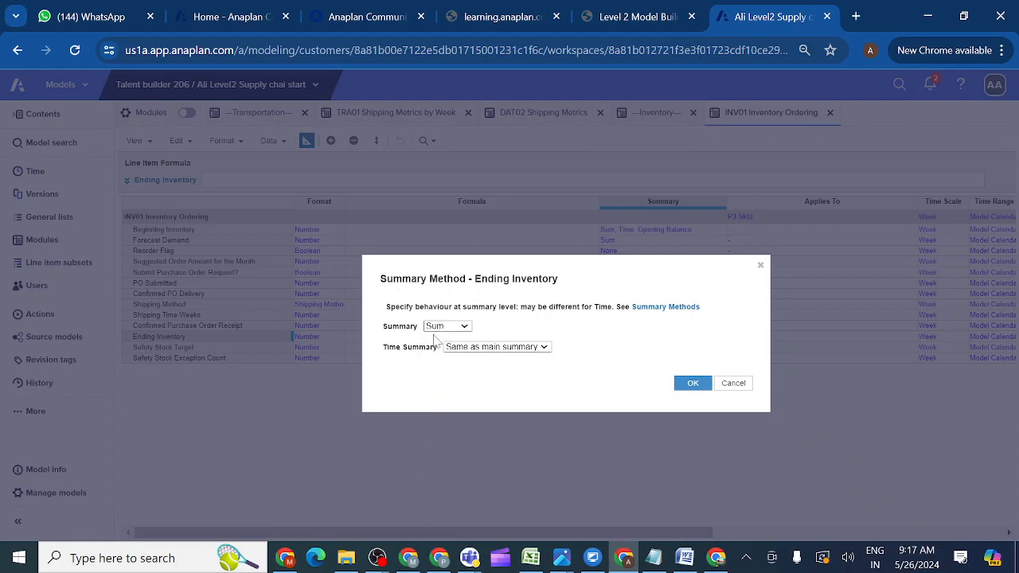
left_click(545, 348)
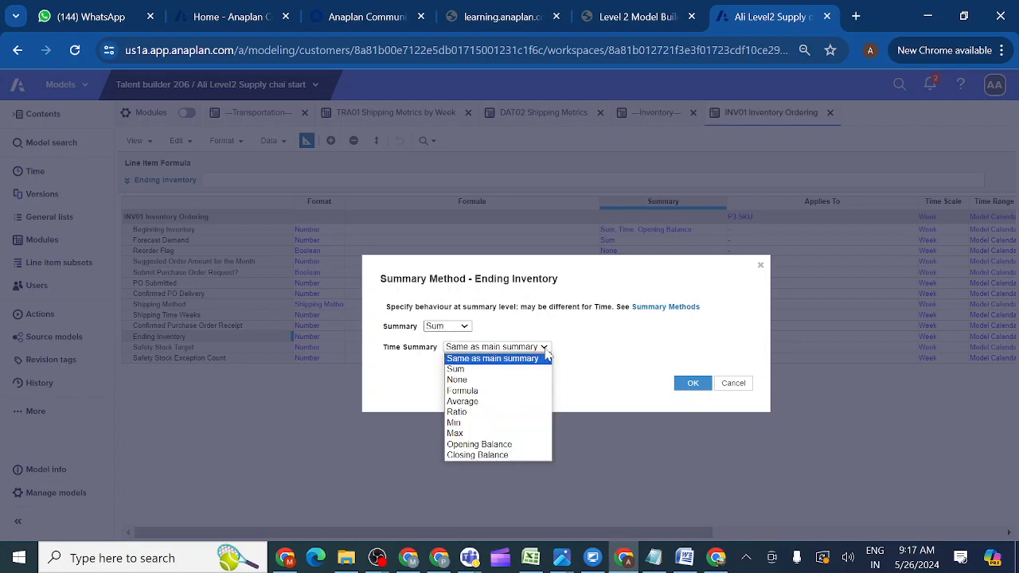
left_click(478, 456)
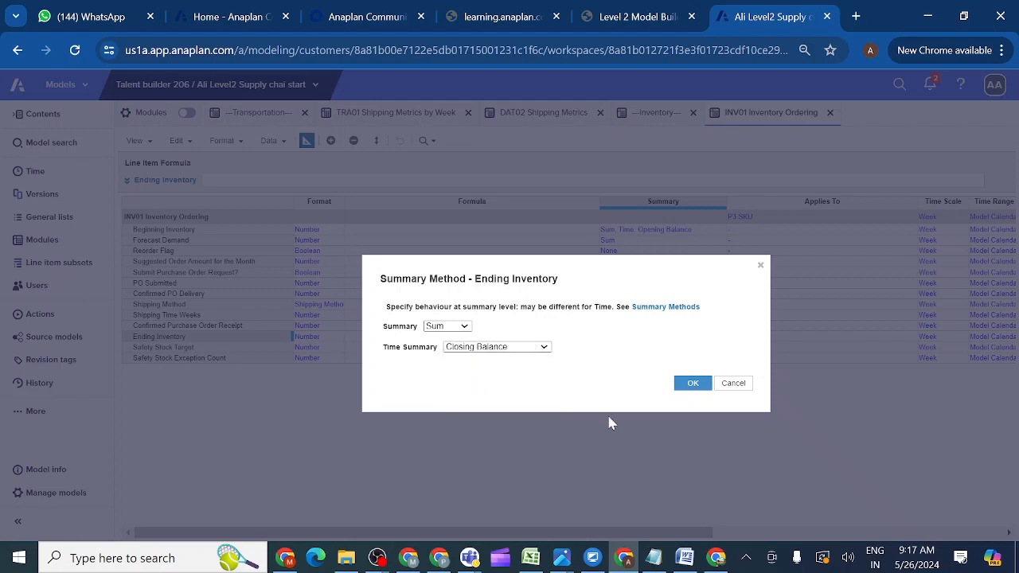
left_click(691, 384)
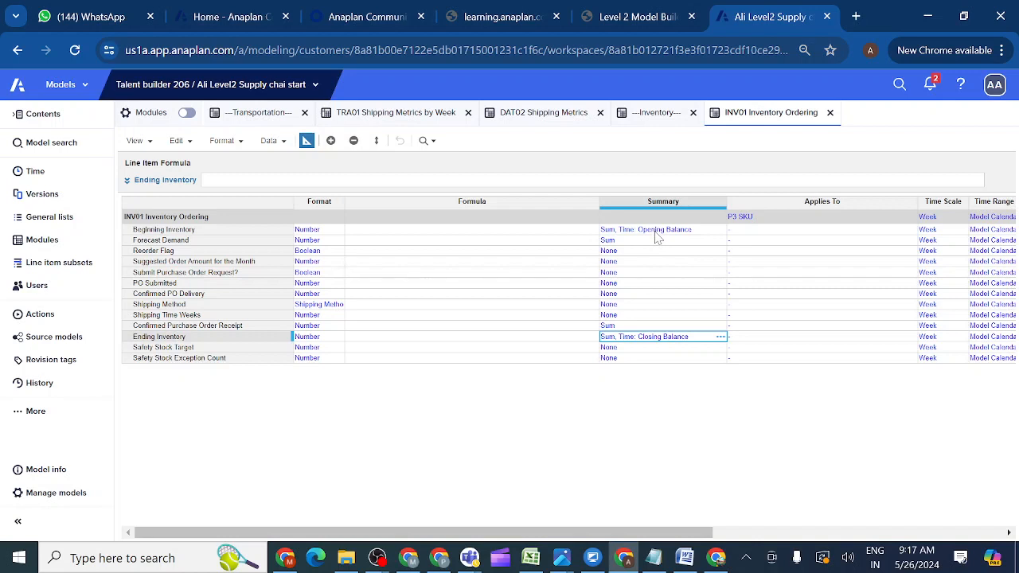
left_click(620, 351)
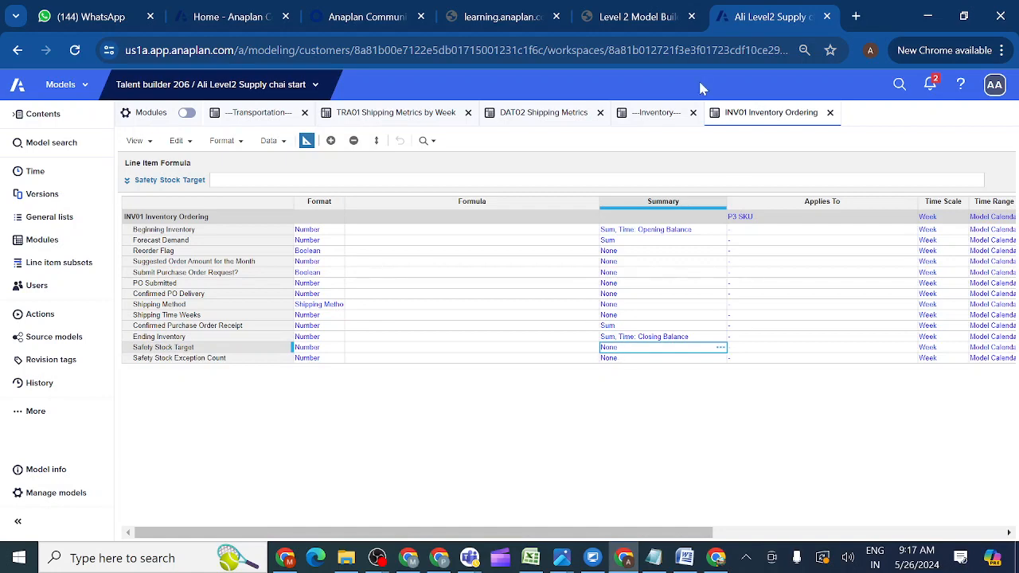
left_click(633, 20)
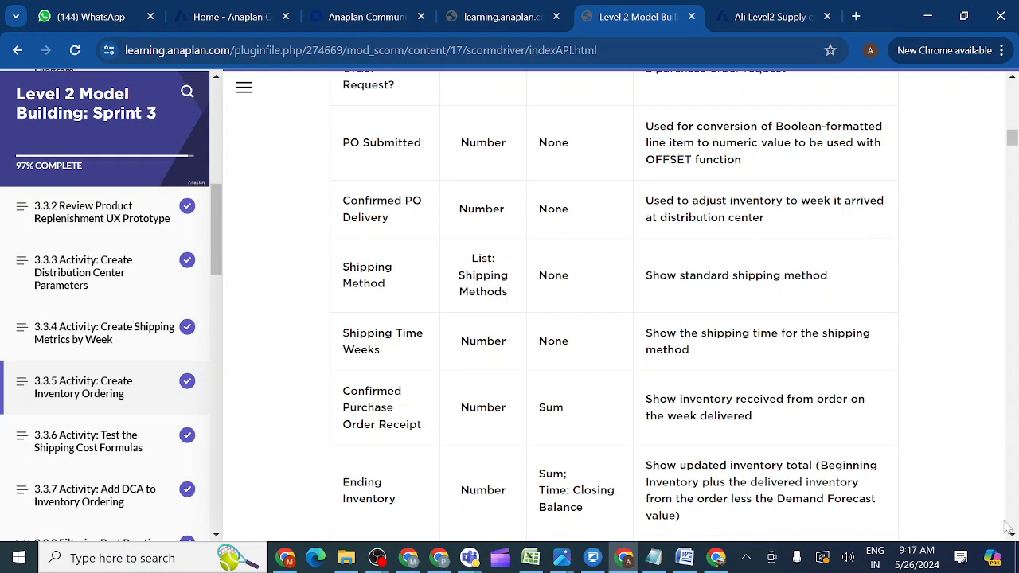
Scroll the course table to the Safety Stock Target and Exception Count rows, then return to the model.
scroll(1013, 538, "down", 6)
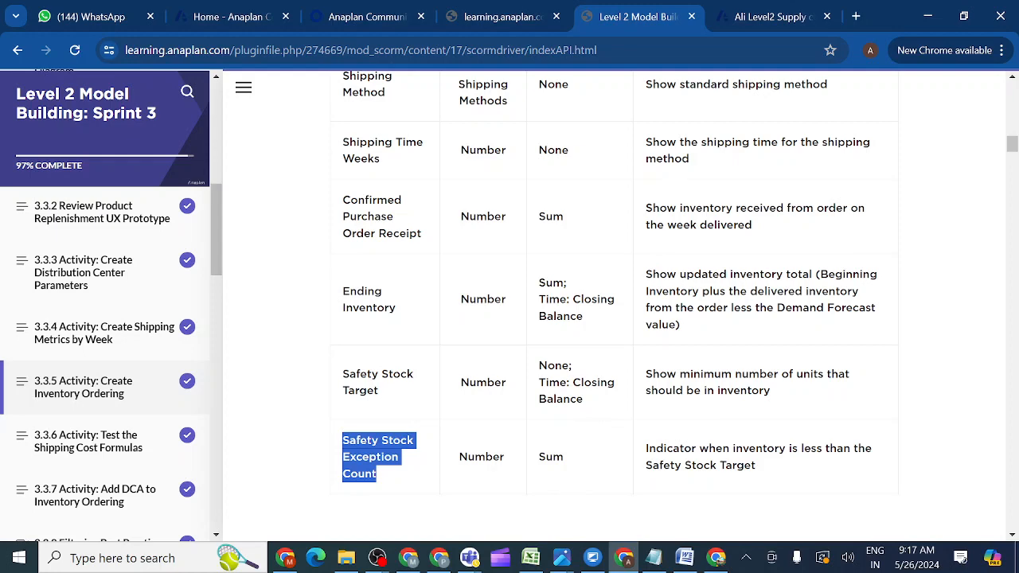
left_click(752, 16)
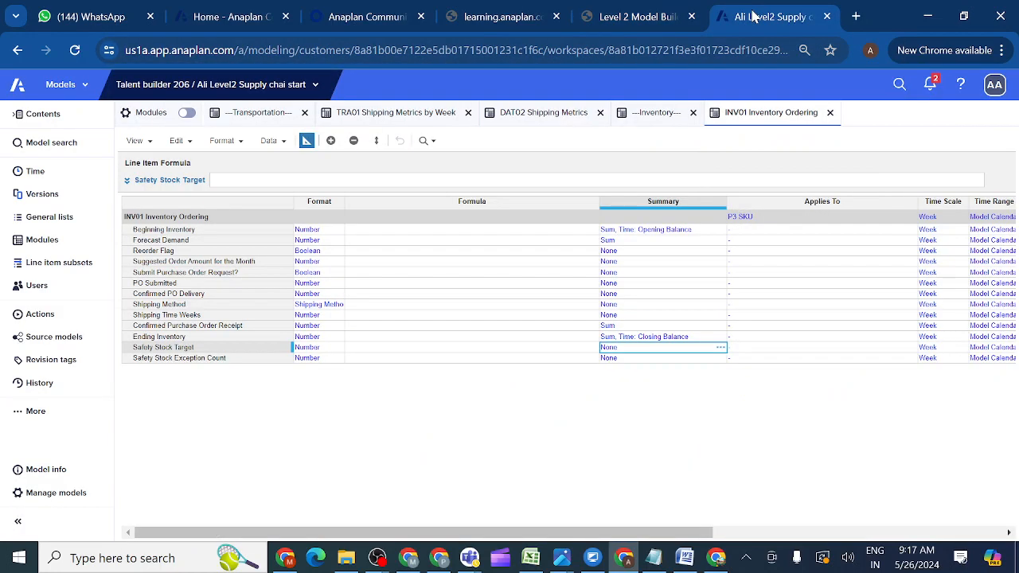
Copy the Sum summary from Confirmed Purchase Order Receipt onto Safety Stock Exception Count.
left_click(609, 326)
key("ctrl+c")
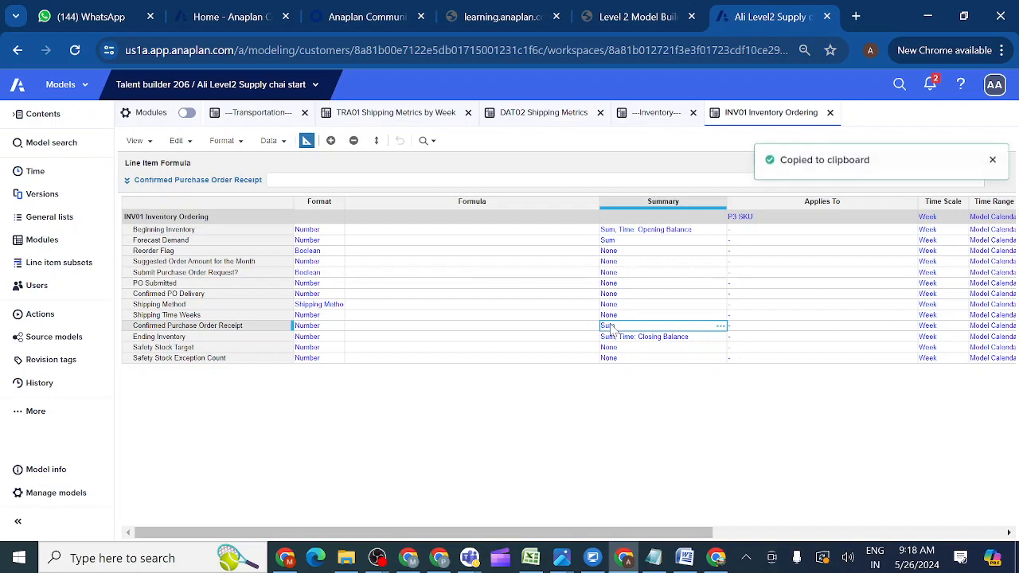
left_click(610, 358)
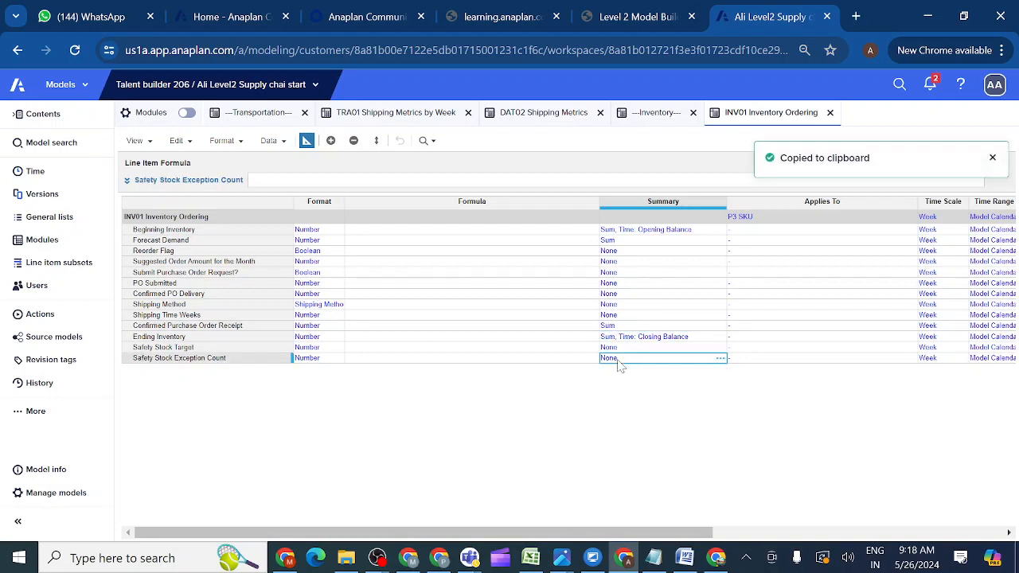
key("ctrl+v")
Set Safety Stock Target's time summary to Closing Balance.
left_click(669, 348)
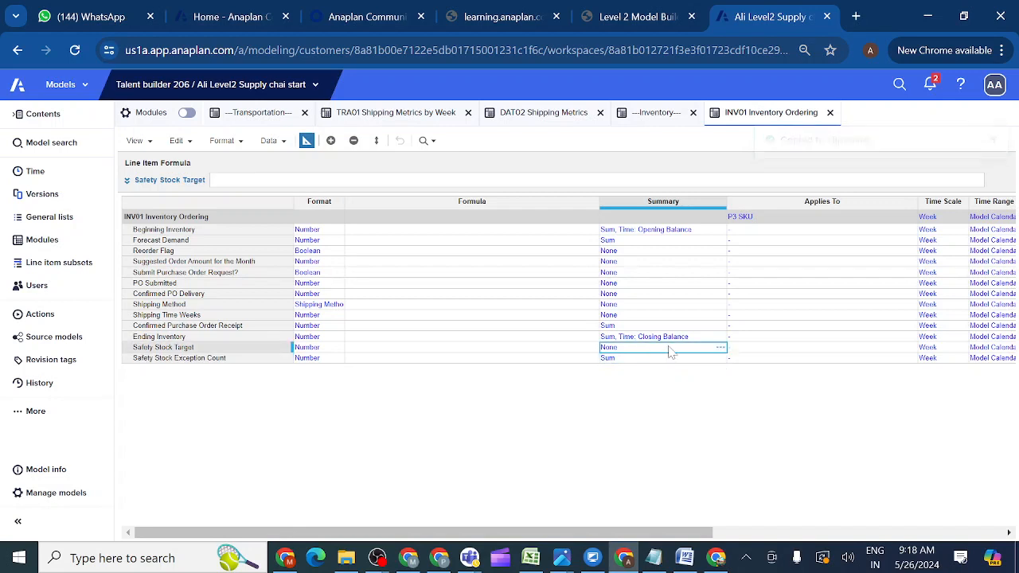
left_click(720, 348)
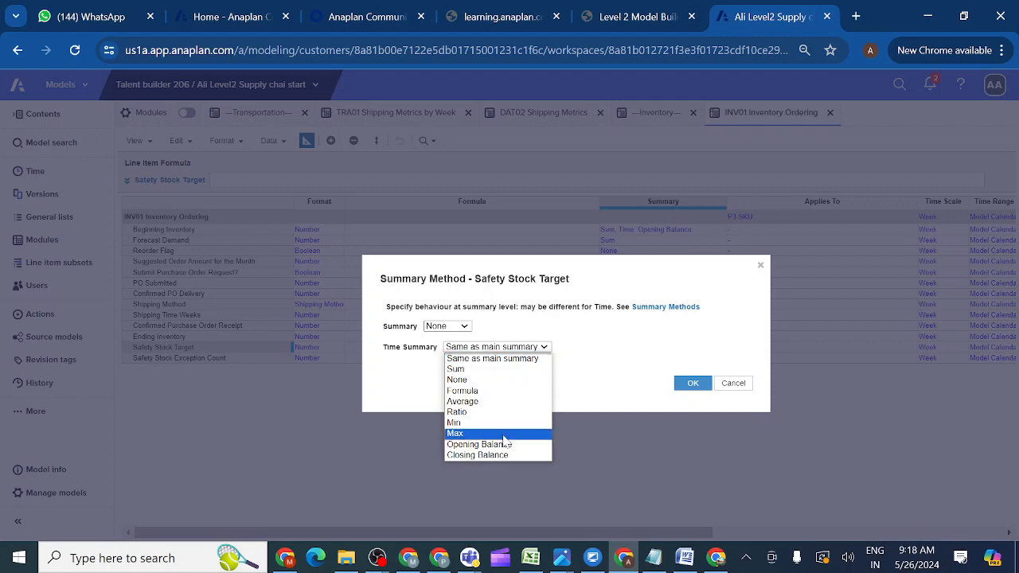
left_click(484, 455)
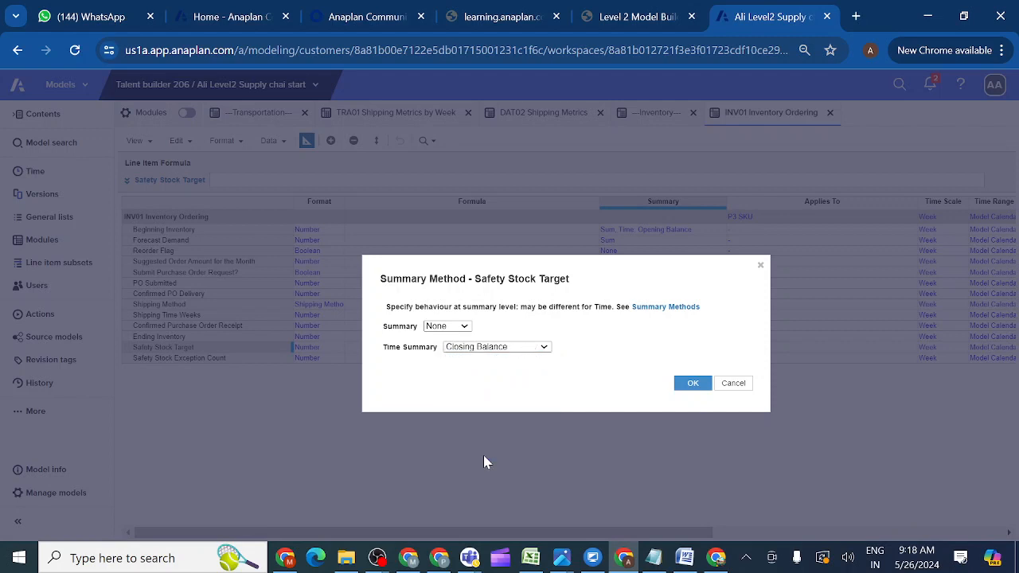
left_click(693, 383)
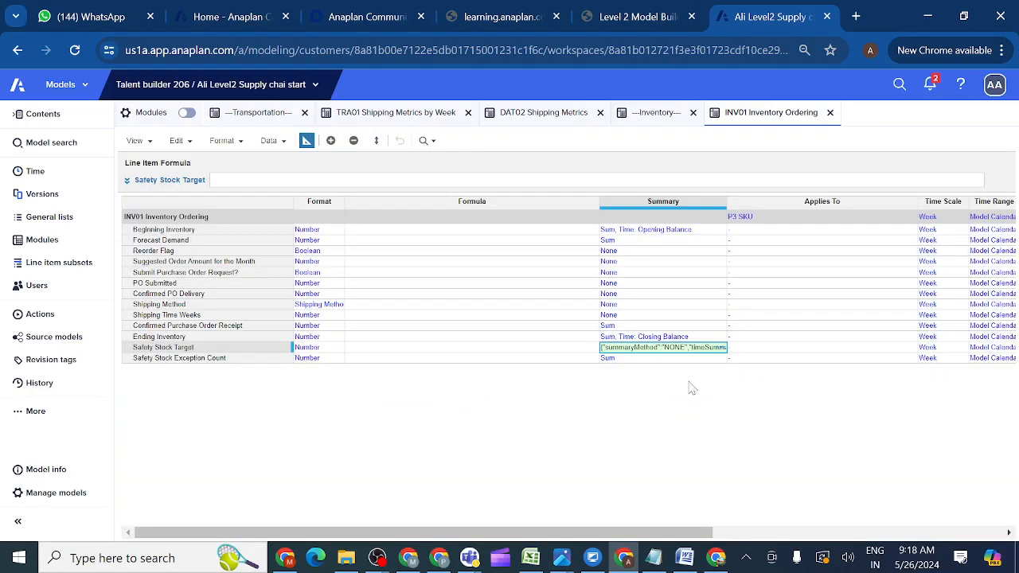
Switch to Grid view and enter Beginning Inventory 100 in Week 1 and 200 in Week 4.
left_click(307, 141)
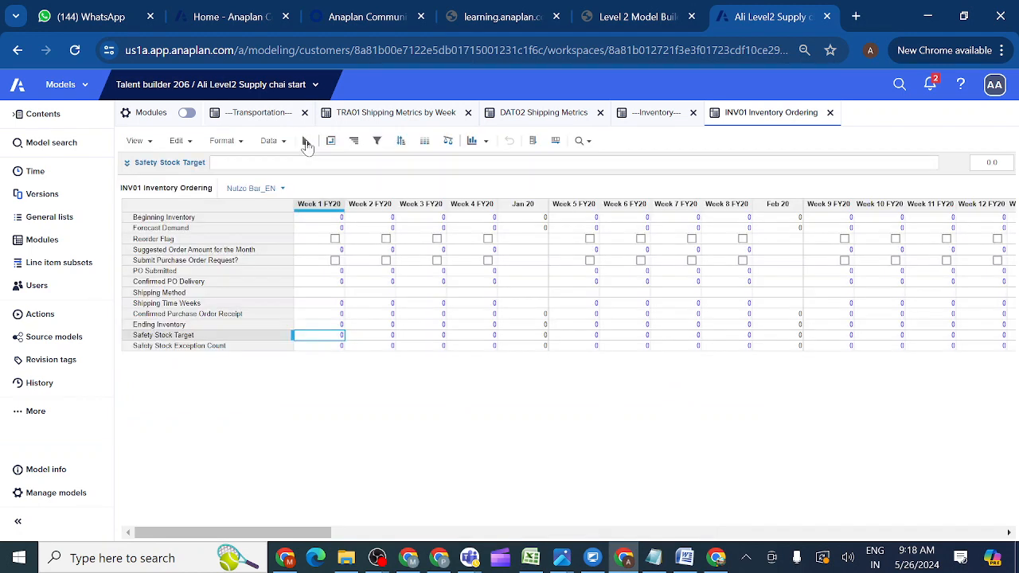
double_click(333, 220)
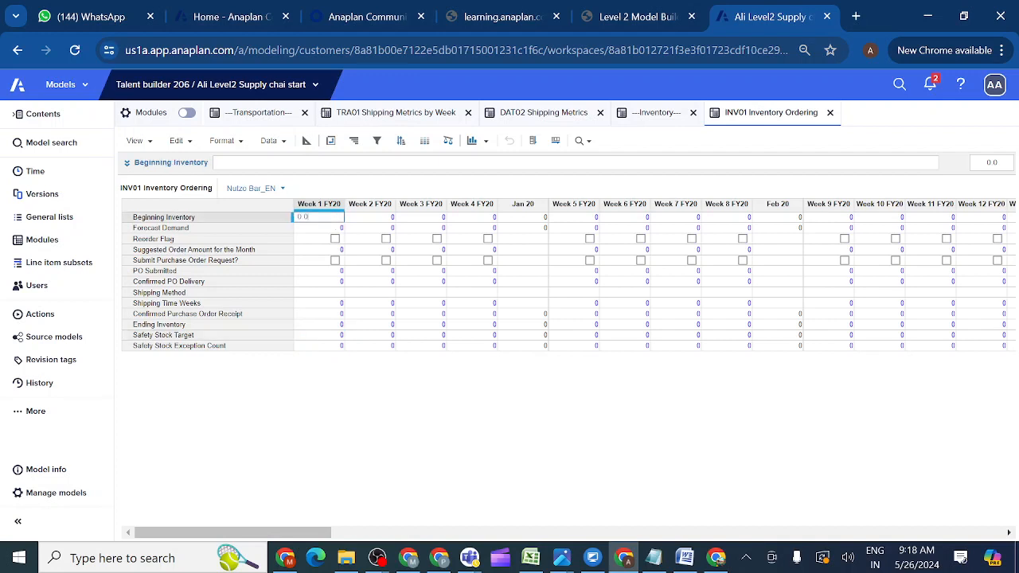
key("BackSpace")
type("100")
double_click(476, 220)
key("BackSpace")
key("BackSpace")
key("BackSpace")
type("200")
left_click(537, 243)
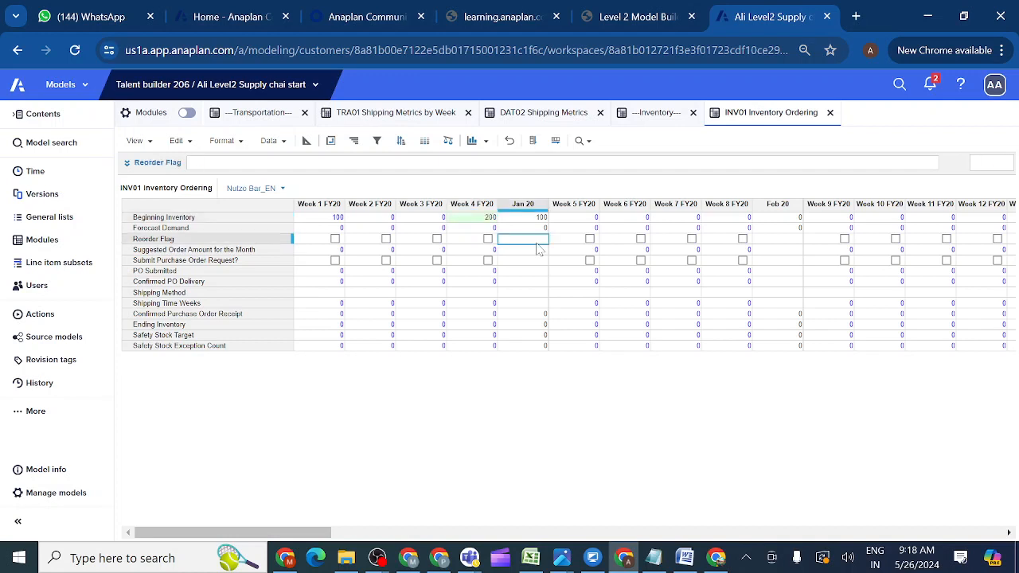
left_click(522, 220)
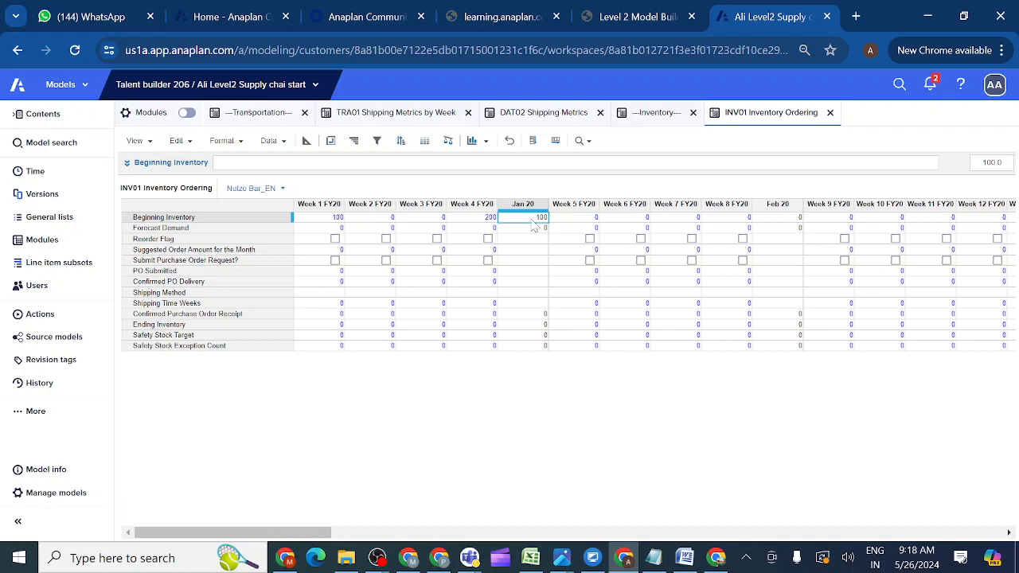
Enter Ending Inventory 100 in Week 1 and 200 in Week 4, then select the row.
double_click(331, 325)
key("BackSpace")
key("BackSpace")
key("BackSpace")
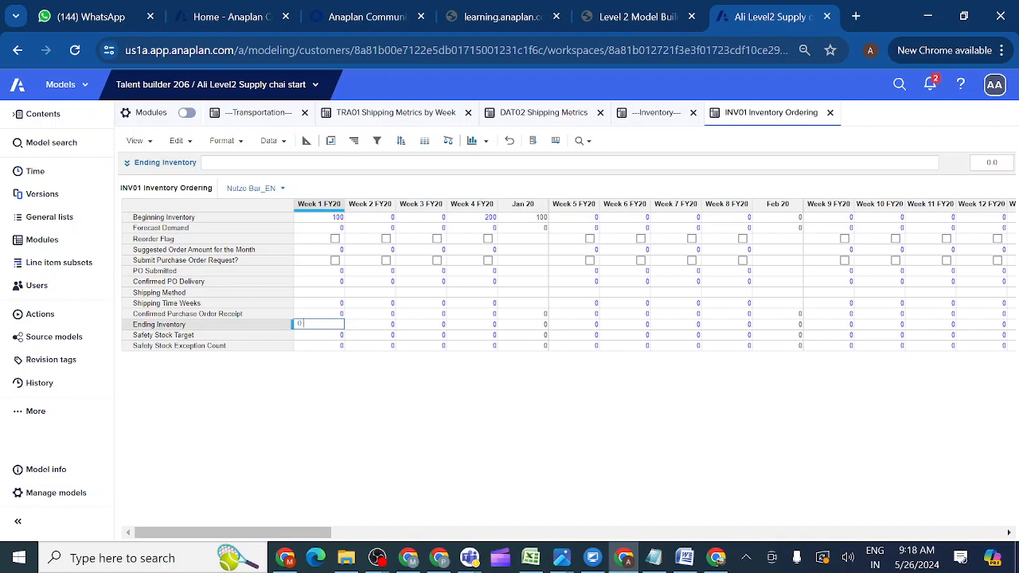
type("100")
left_click(474, 326)
type("20")
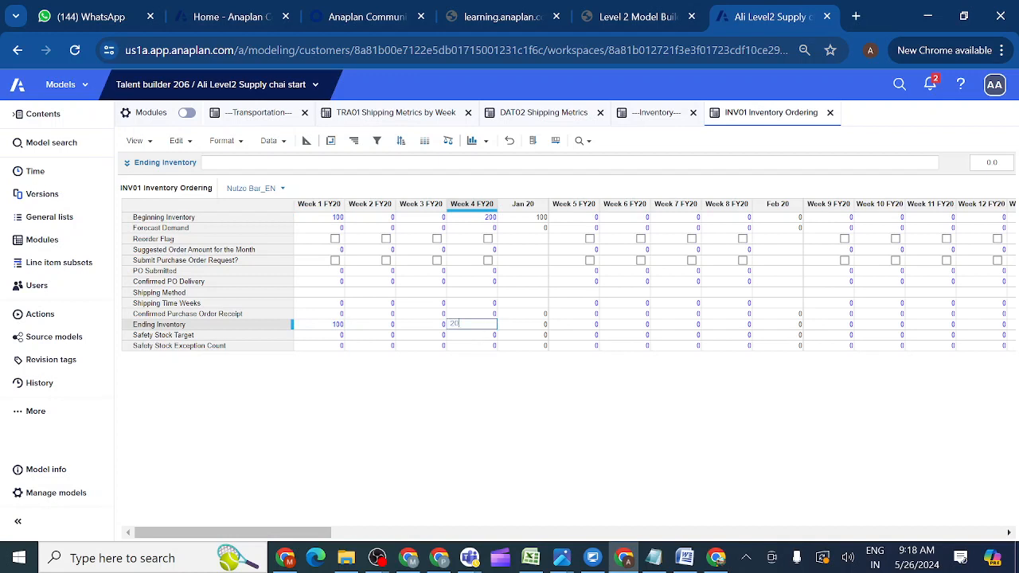
left_click(523, 345)
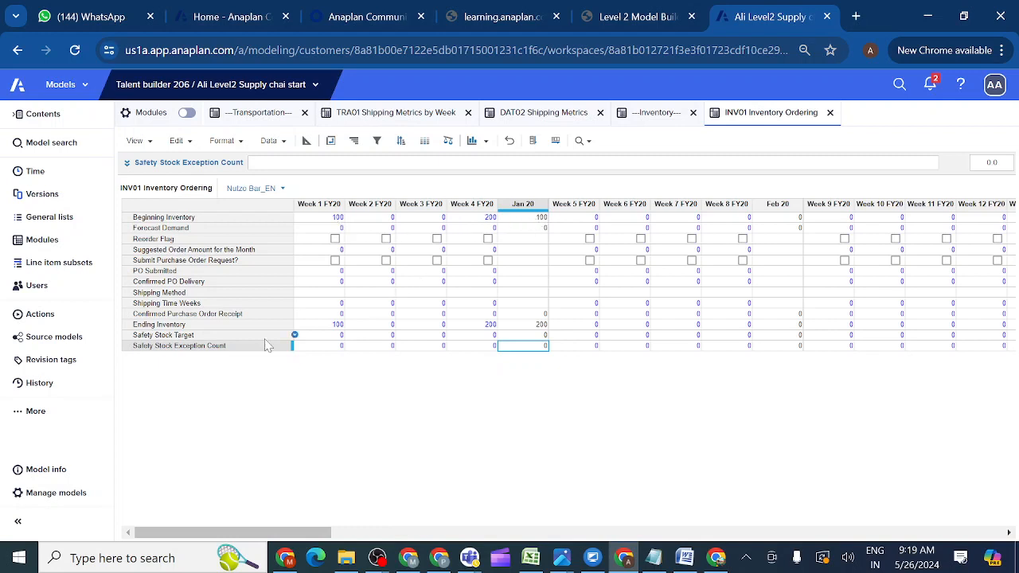
left_click(234, 326)
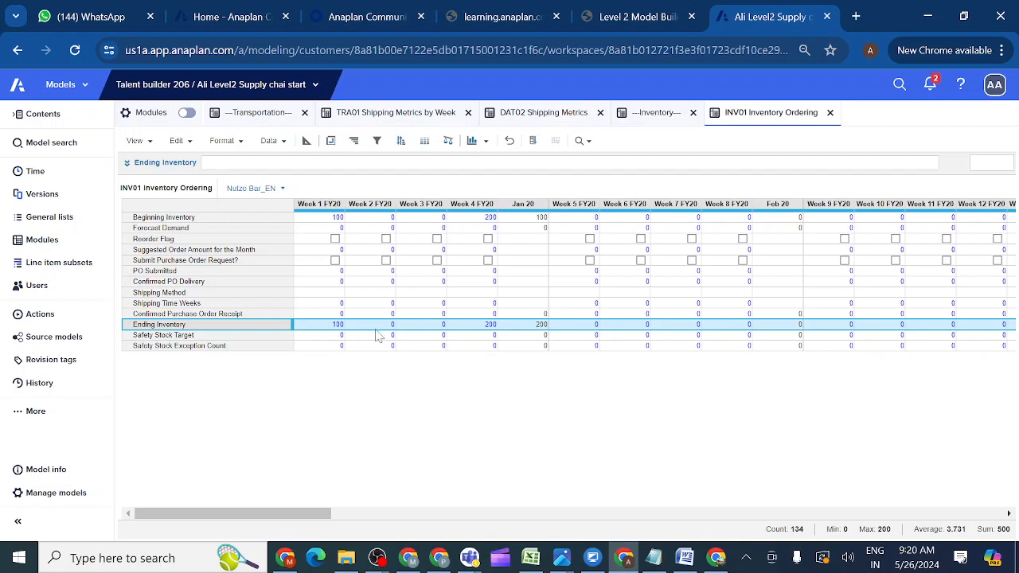
Set Week 1 Ending Inventory to 0 and copy it across the whole row.
left_click(331, 338)
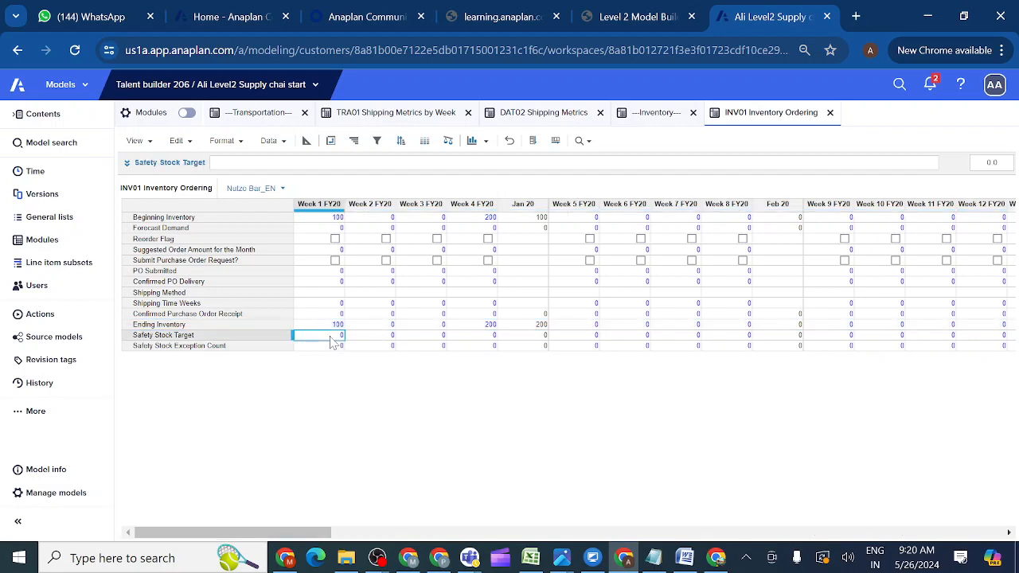
key("ctrl+c")
left_click(323, 325)
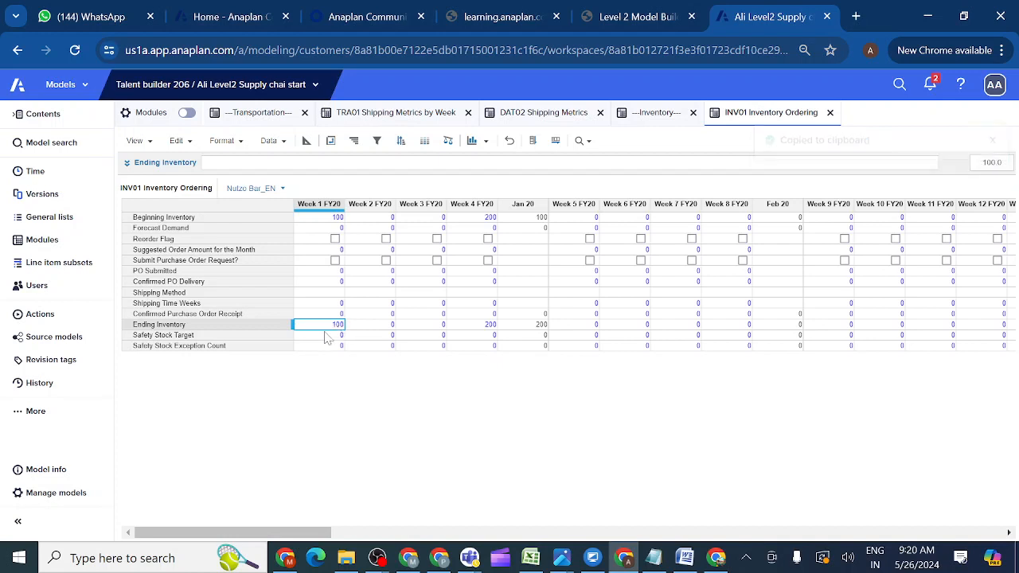
key("ctrl+c")
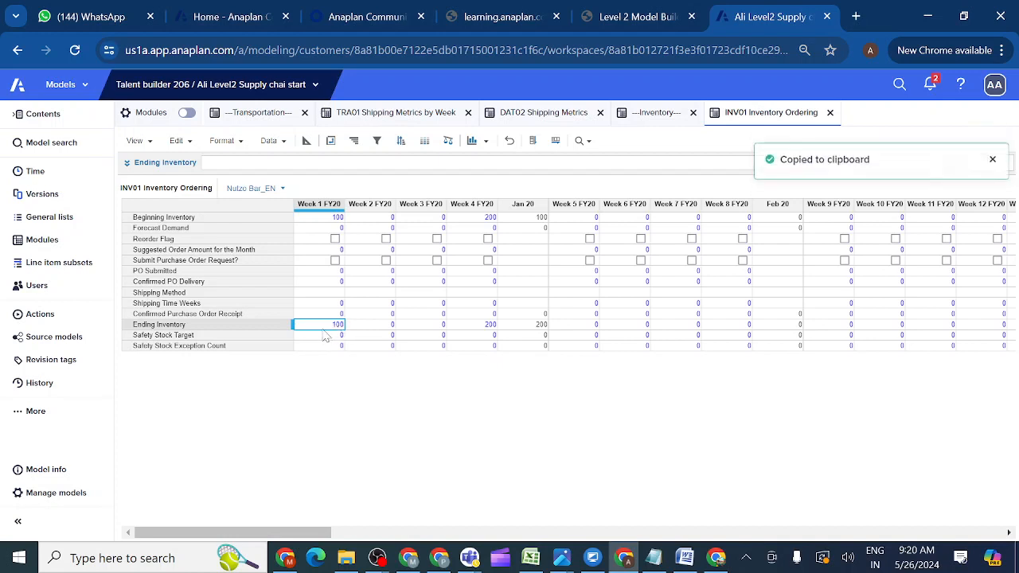
left_click(318, 338)
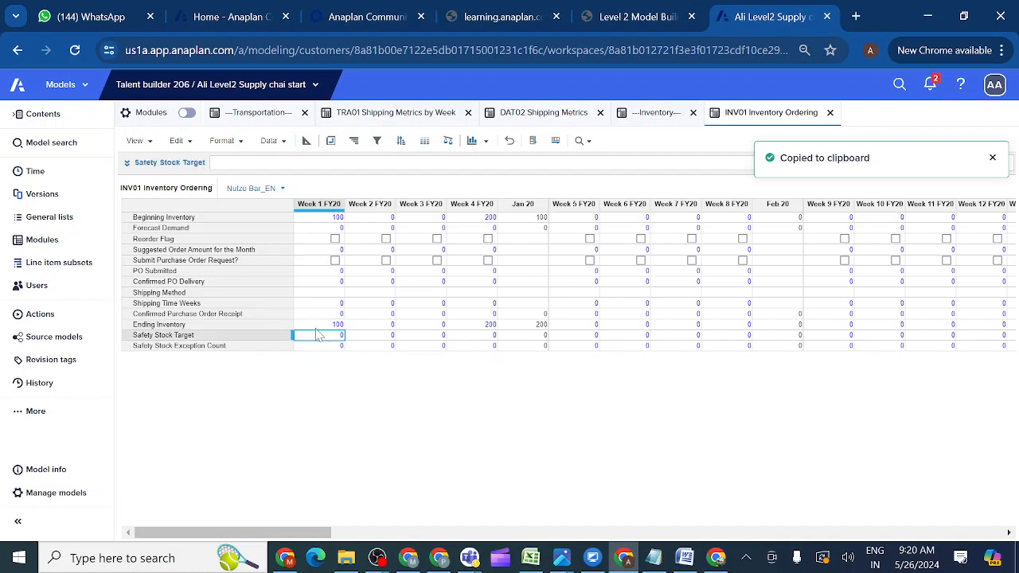
left_click(314, 327)
key("Delete")
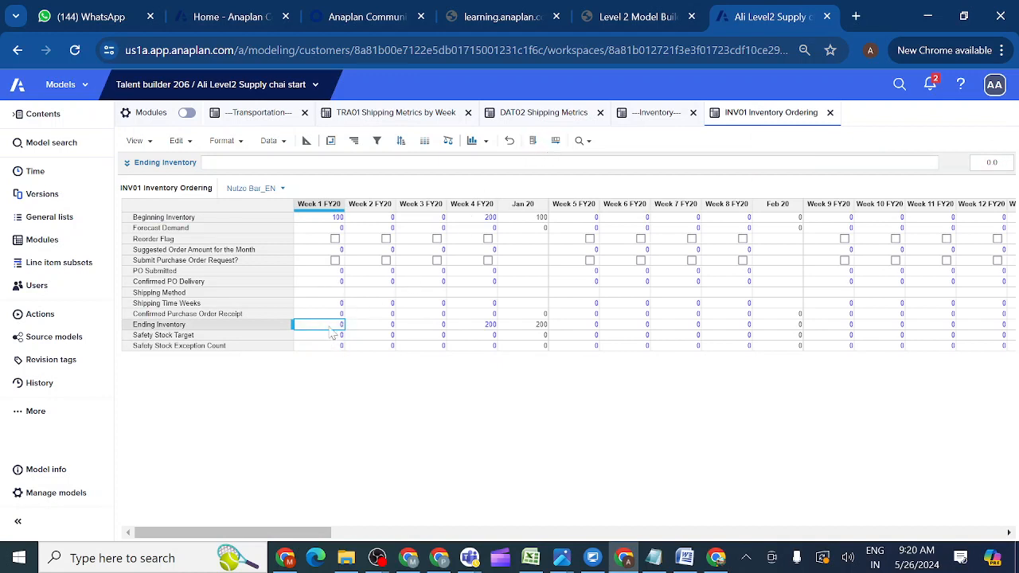
left_click(556, 141)
Set Week 1 Beginning Inventory to 0, edit Shipping Time Weeks, and copy the 0 down the Week 1 column.
left_click(330, 226)
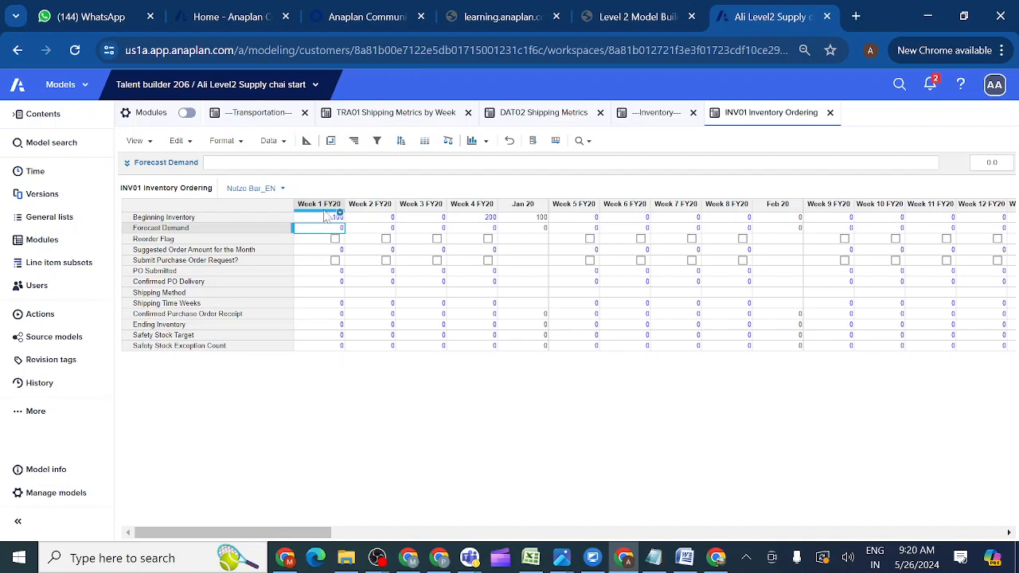
left_click(325, 220)
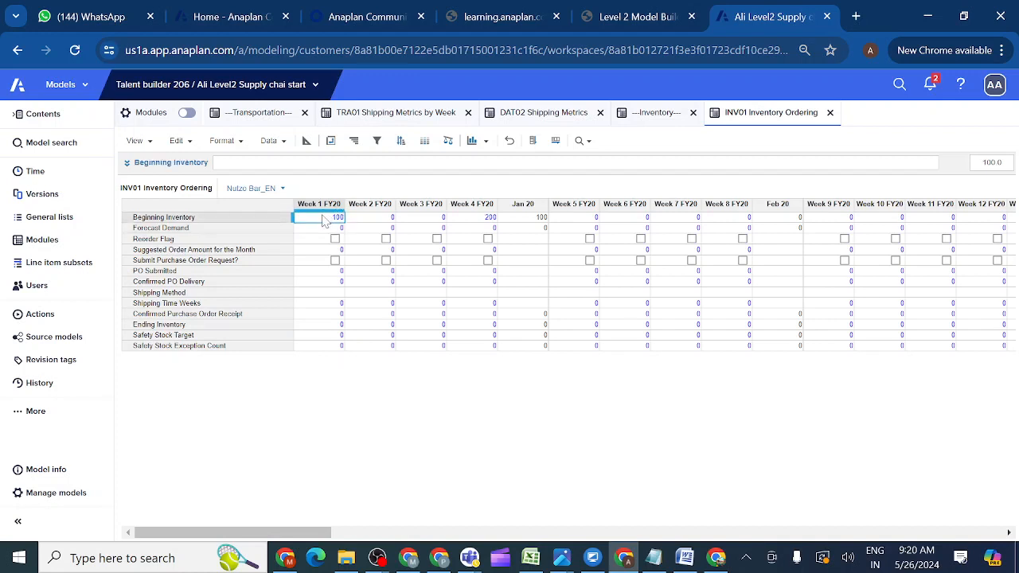
type("0")
left_click(354, 294)
double_click(331, 304)
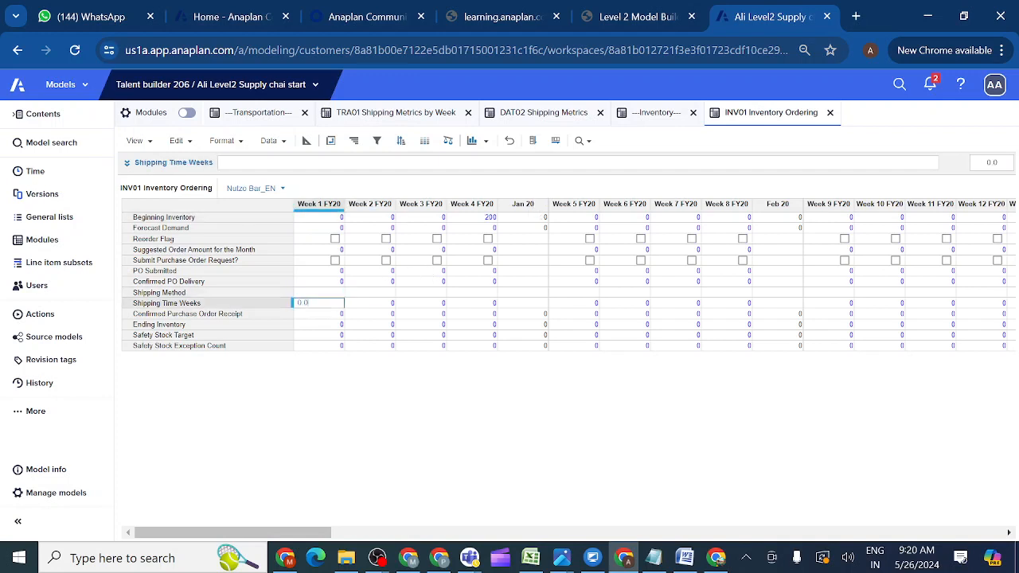
key("BackSpace")
type("10")
key("Return")
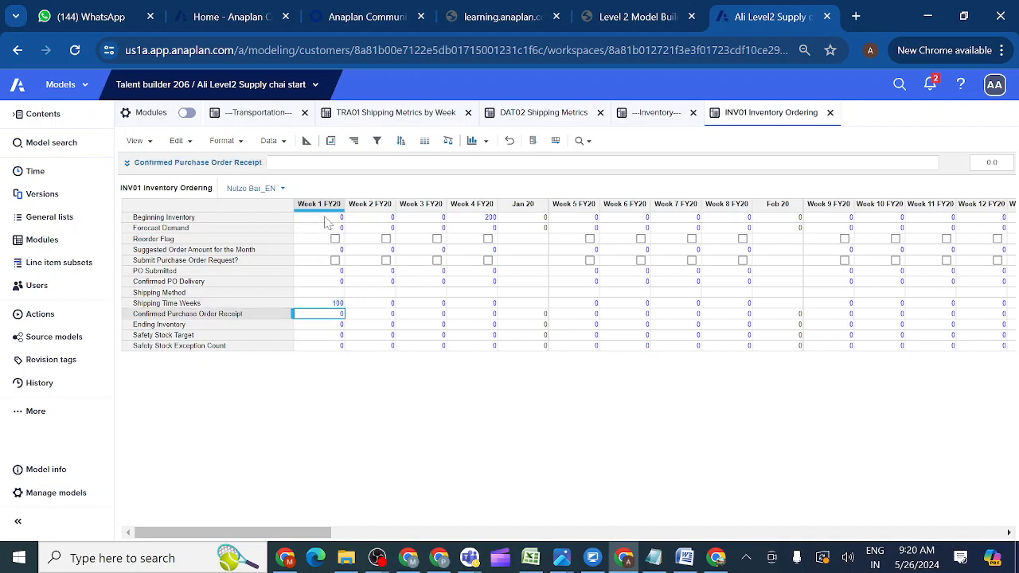
left_click(328, 219)
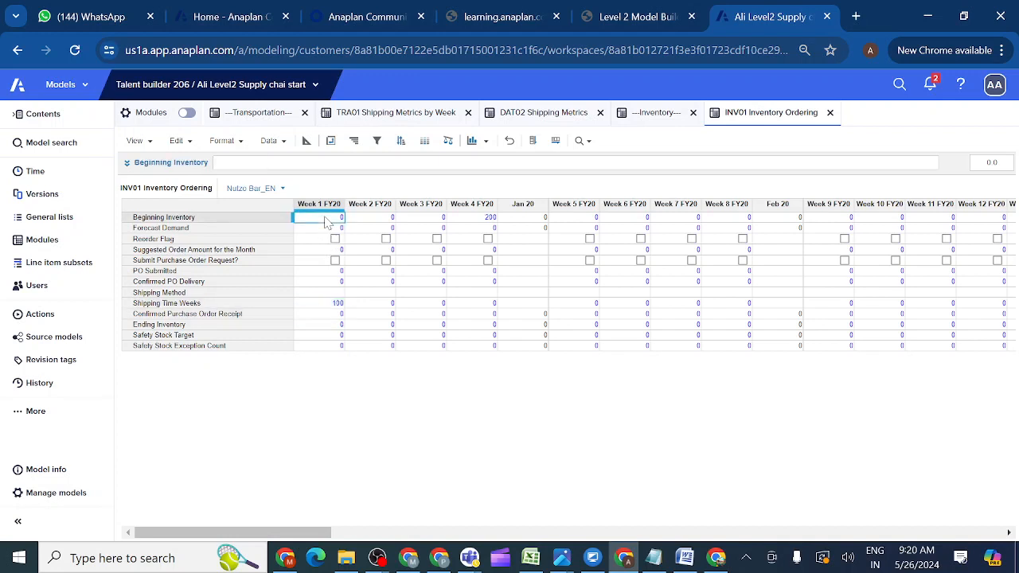
left_click(532, 142)
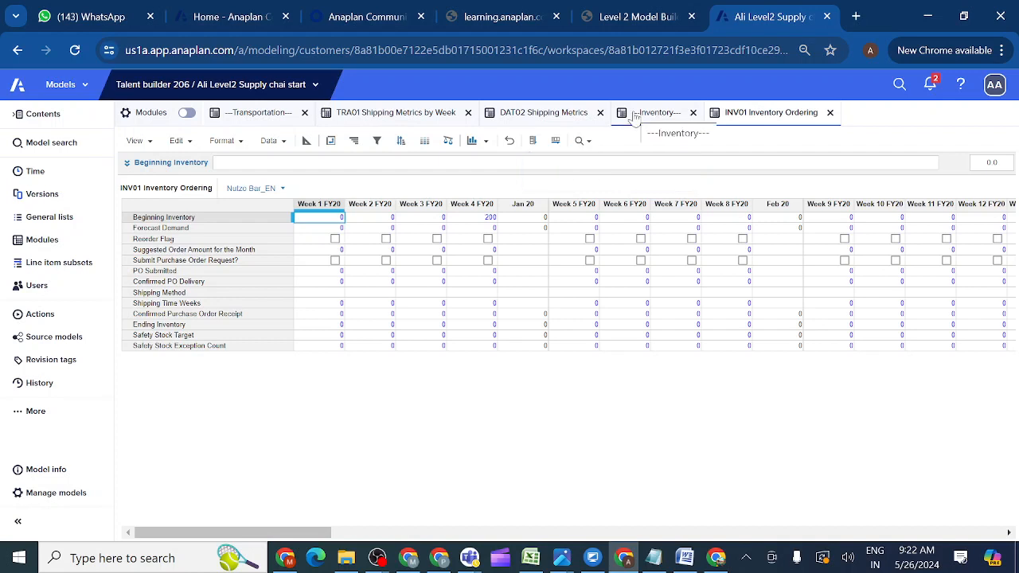
Copy Week 1's 0 across the Beginning Inventory row, clearing Week 4's 200.
left_click(556, 142)
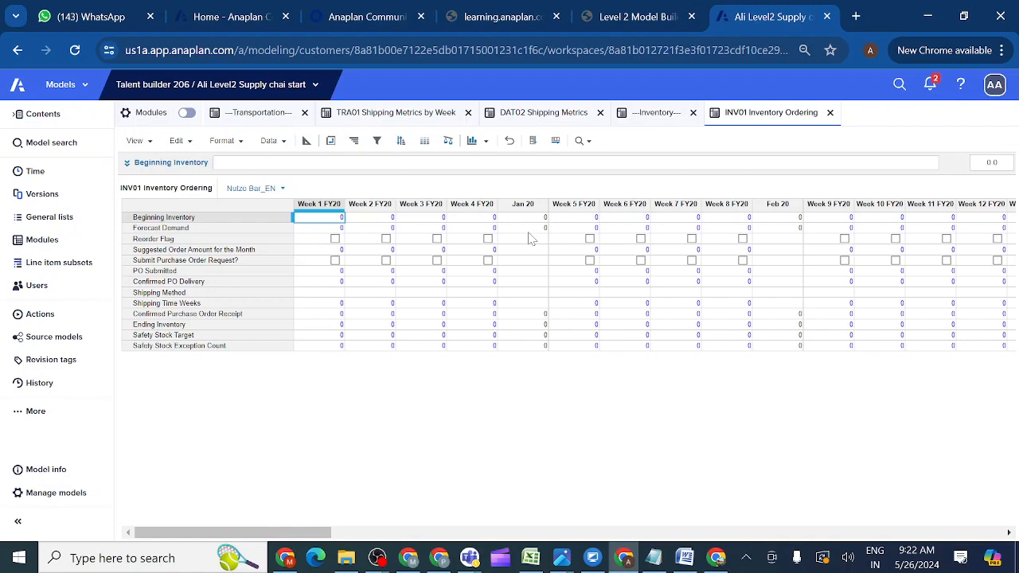
Go to the Level 2 Model Building course page and scroll down the 3.3.5.2 lesson.
left_click(637, 22)
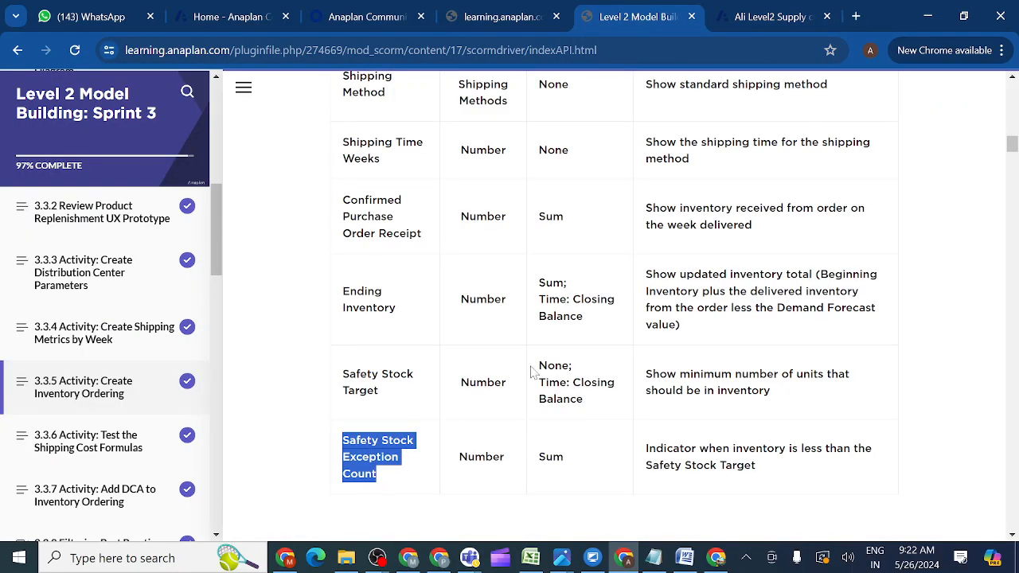
left_click(1011, 538)
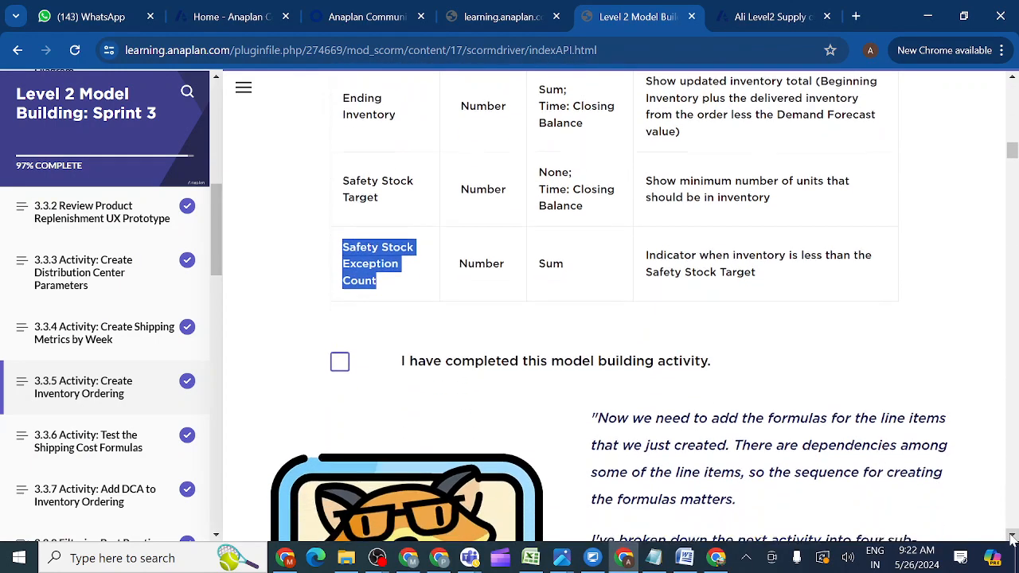
left_click(1012, 535)
left_click(1012, 536)
left_click(1012, 535)
left_click(1011, 535)
left_click(1012, 535)
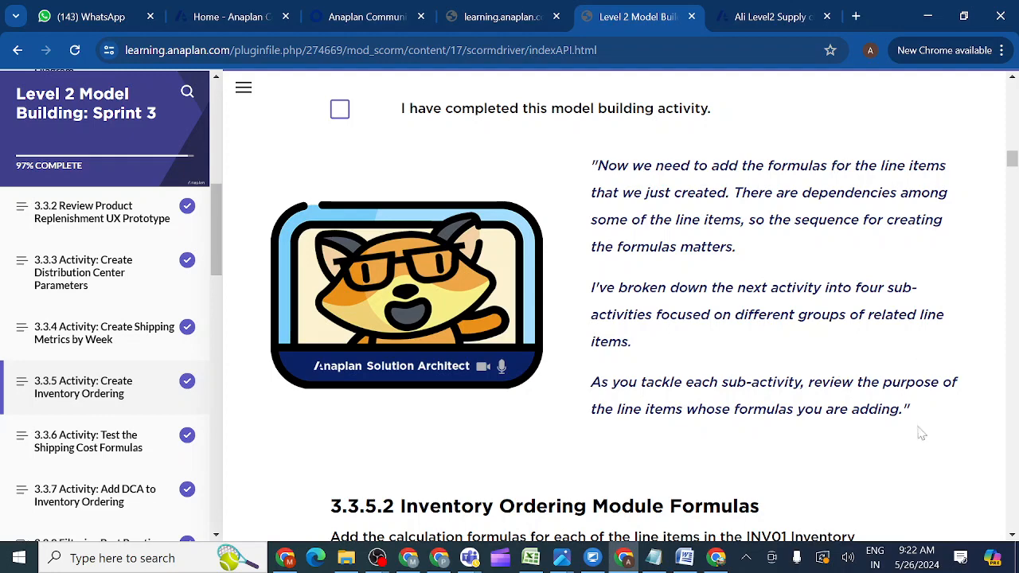
left_click_drag(1013, 538, 1013, 538)
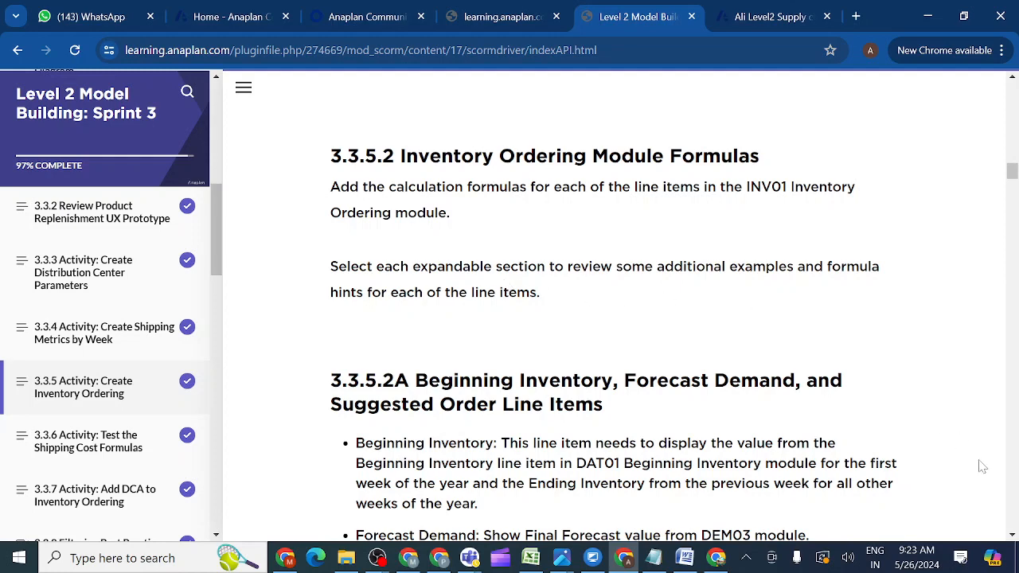
left_click(1013, 537)
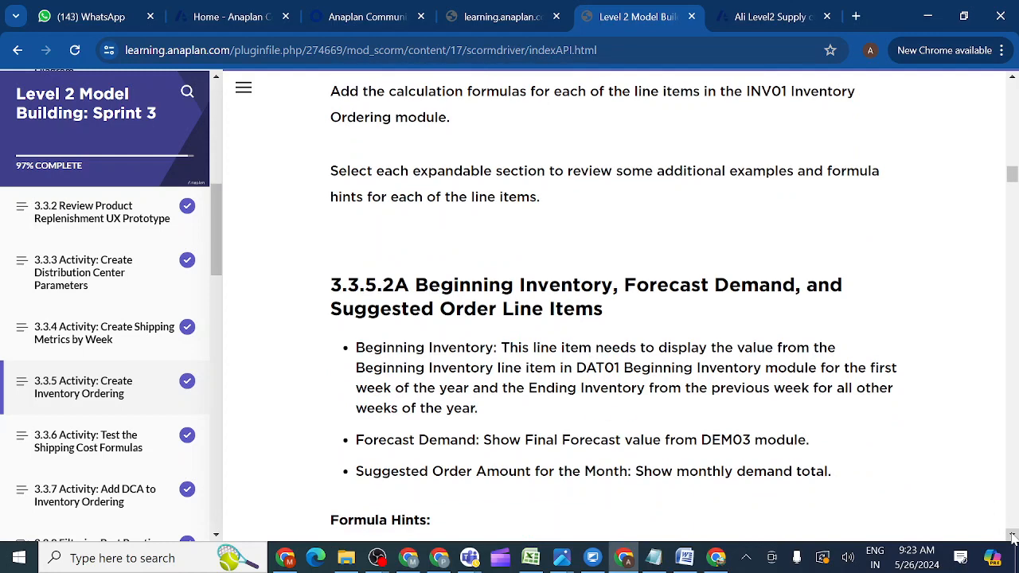
left_click(1012, 538)
left_click(1013, 537)
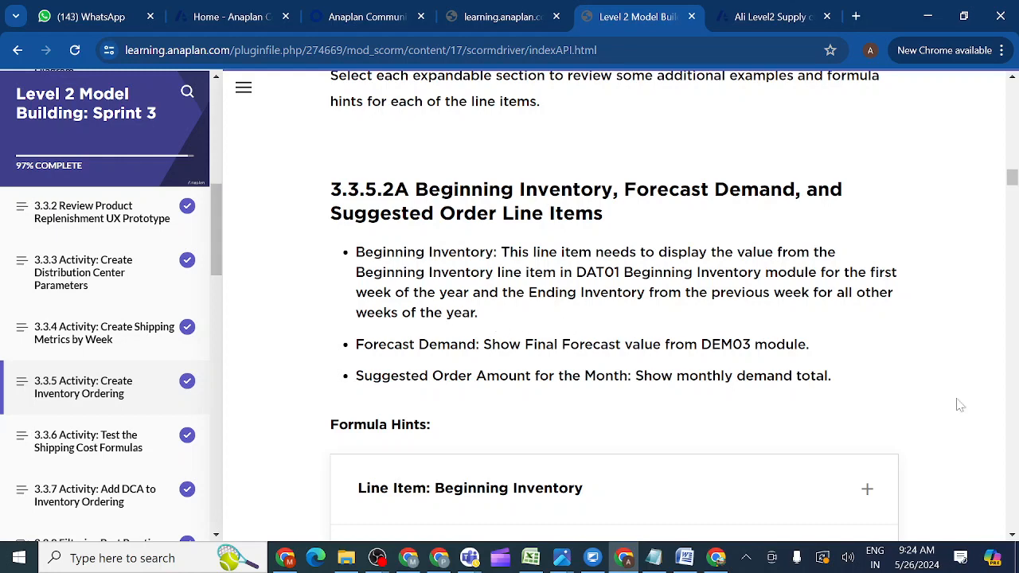
left_click(1013, 536)
left_click(1012, 535)
left_click(1013, 536)
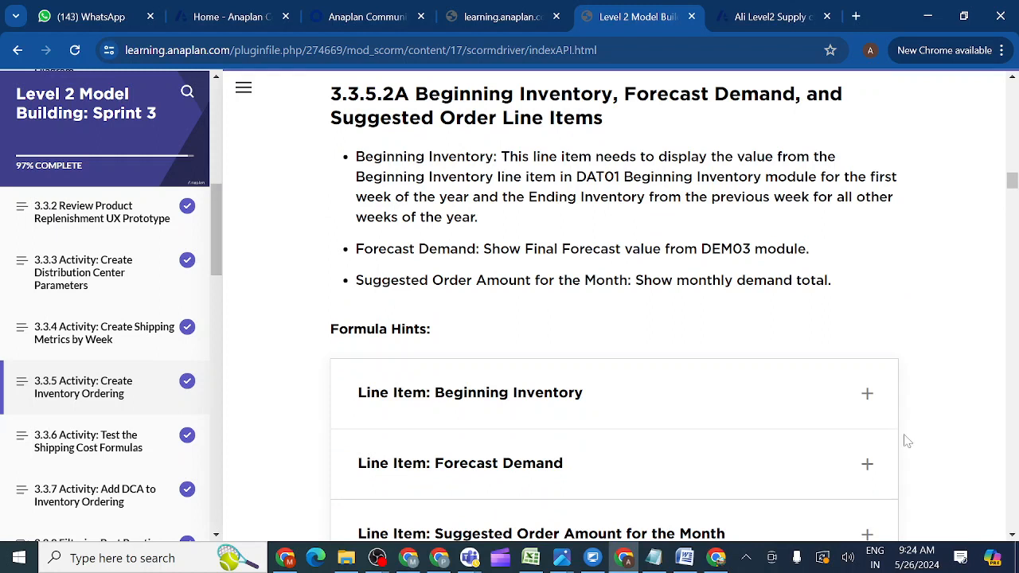
Expand the 'Line Item: Beginning Inventory' hint and scroll to the Create a Filter section.
left_click(867, 397)
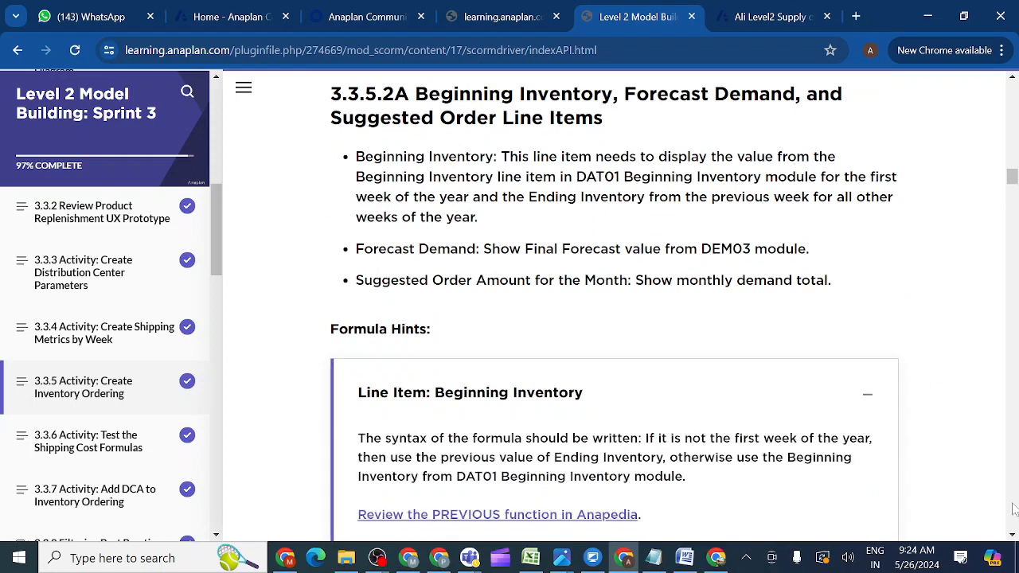
scroll(1013, 538, "down", 2)
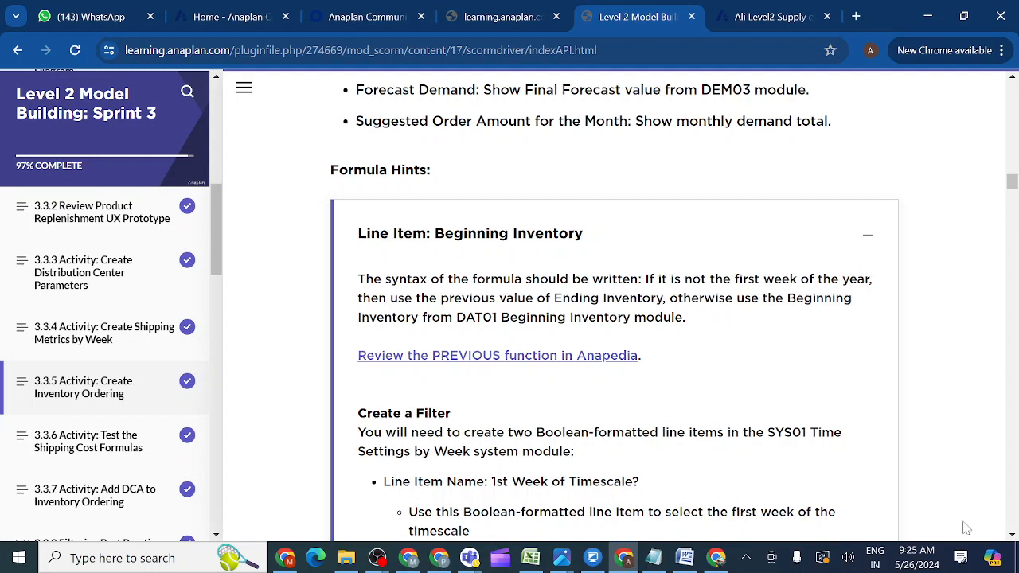
left_click_drag(1013, 537, 1014, 537)
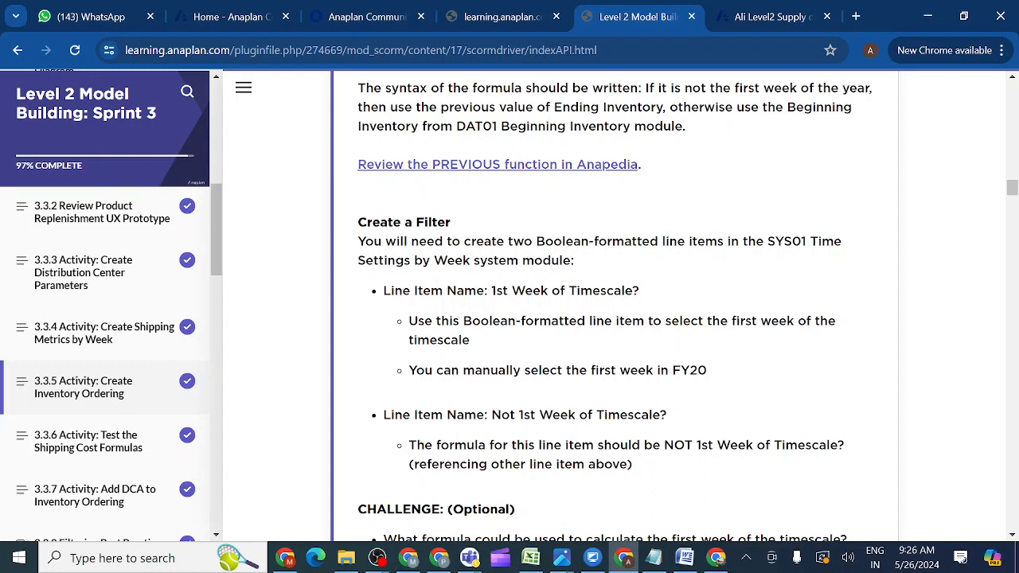
Select '1st Week of Timescale?' in the first filter bullet, then return to the Anaplan model.
left_click_drag(491, 291, 647, 293)
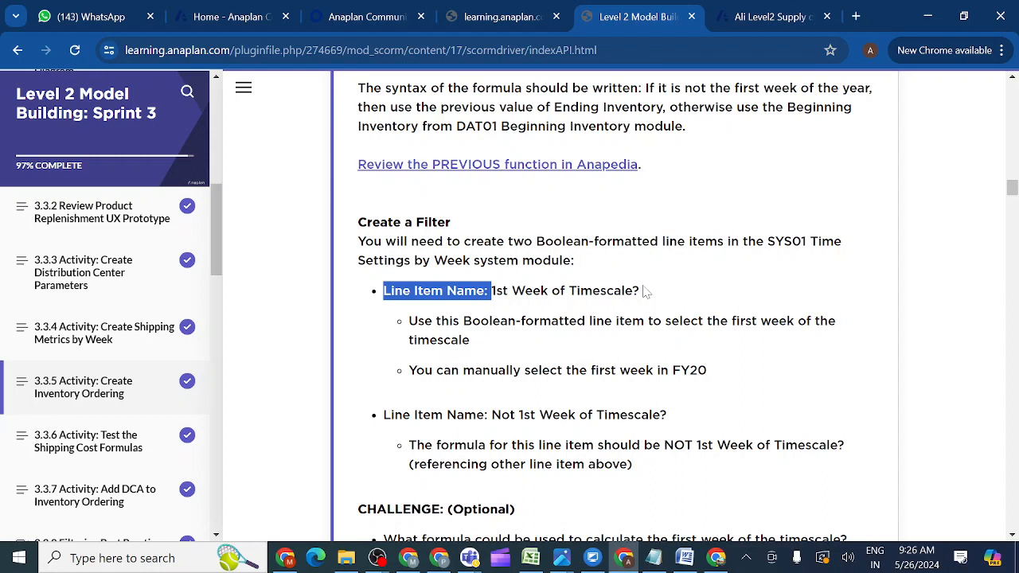
left_click(650, 295)
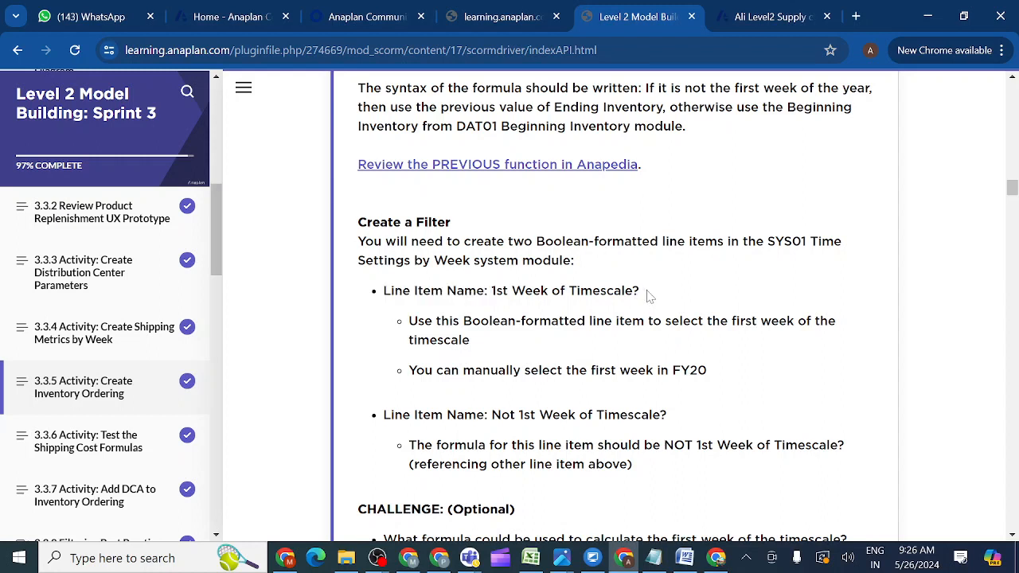
left_click_drag(644, 291, 600, 291)
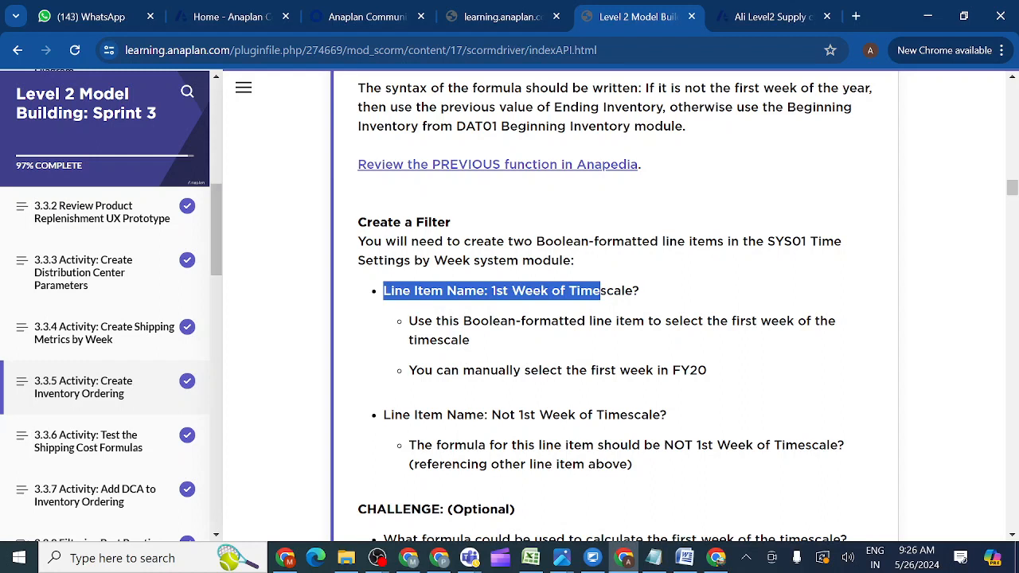
left_click(649, 291)
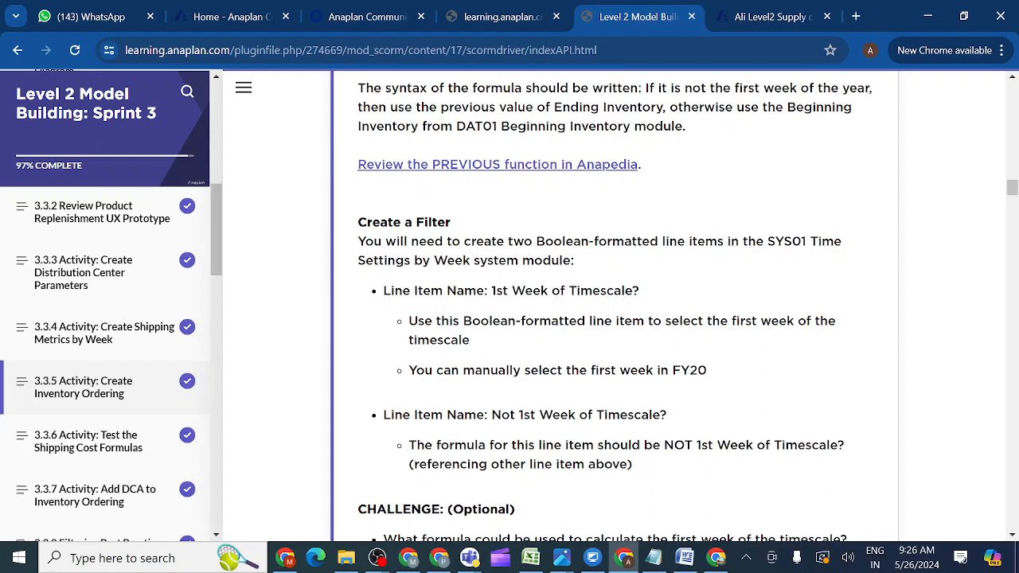
left_click_drag(491, 290, 639, 291)
key("ctrl+c")
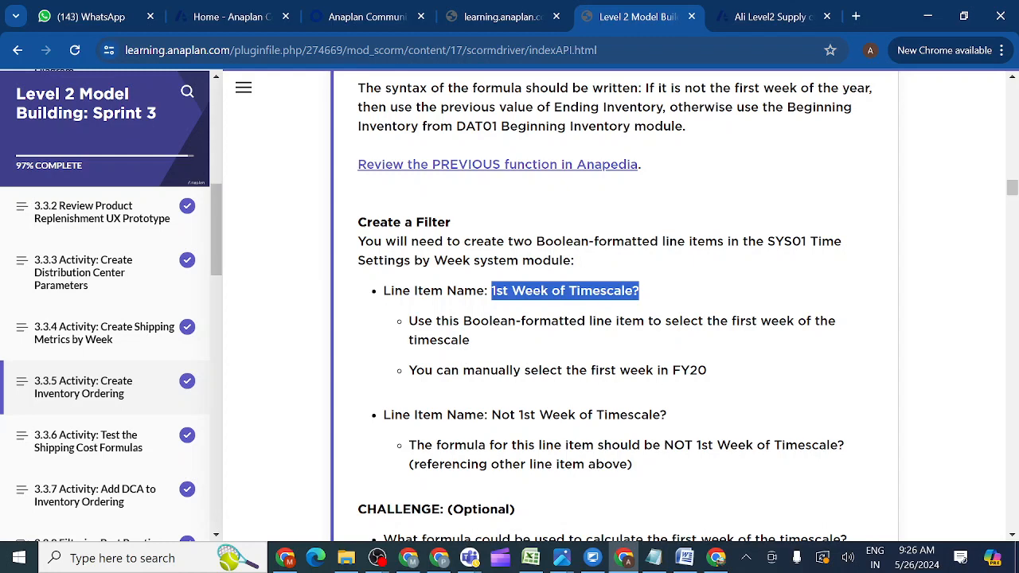
left_click(766, 19)
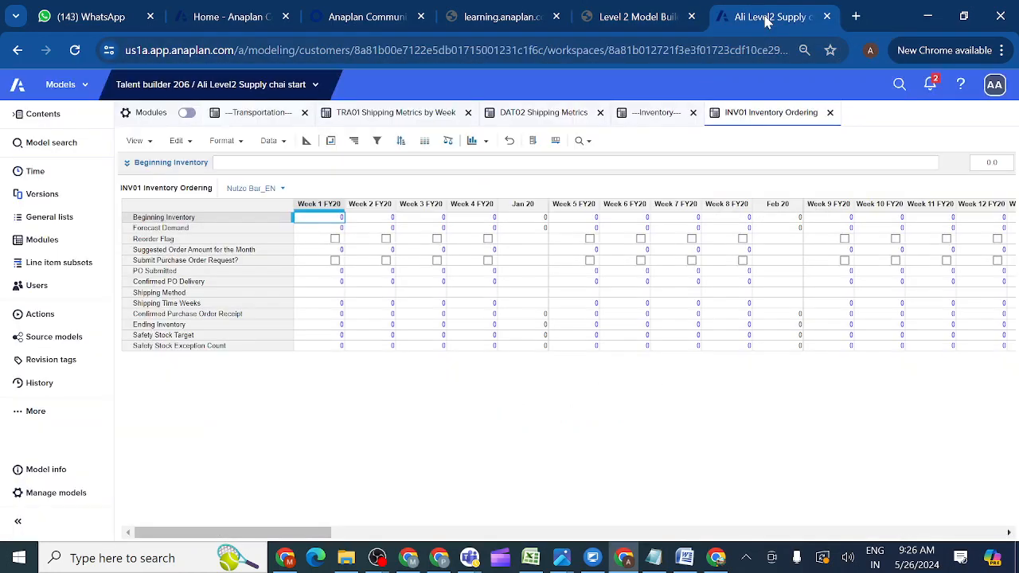
Open the SYS01 Time Settings By Week module in blueprint view with Future Weeks? selected.
left_click(42, 241)
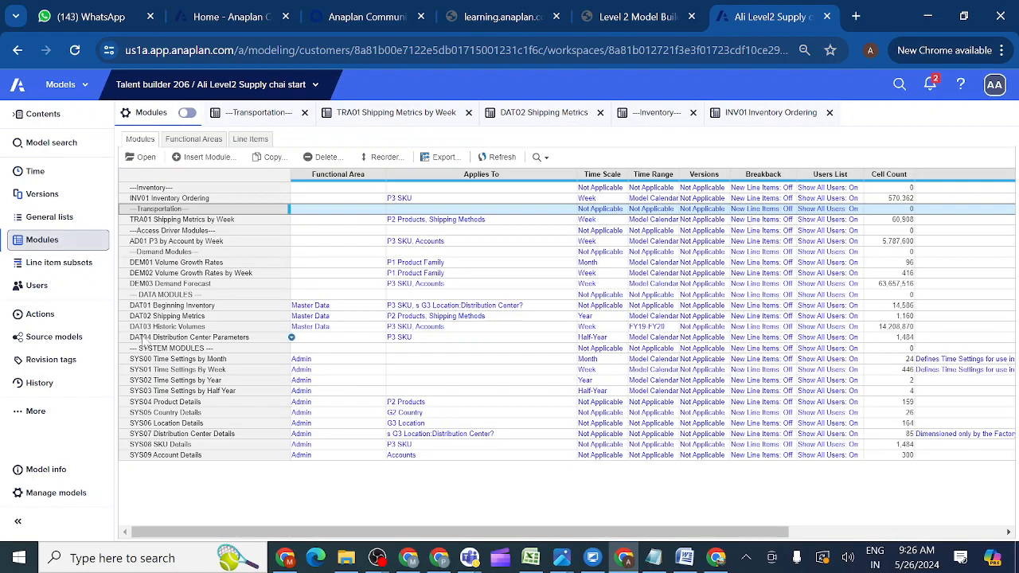
left_click(147, 372)
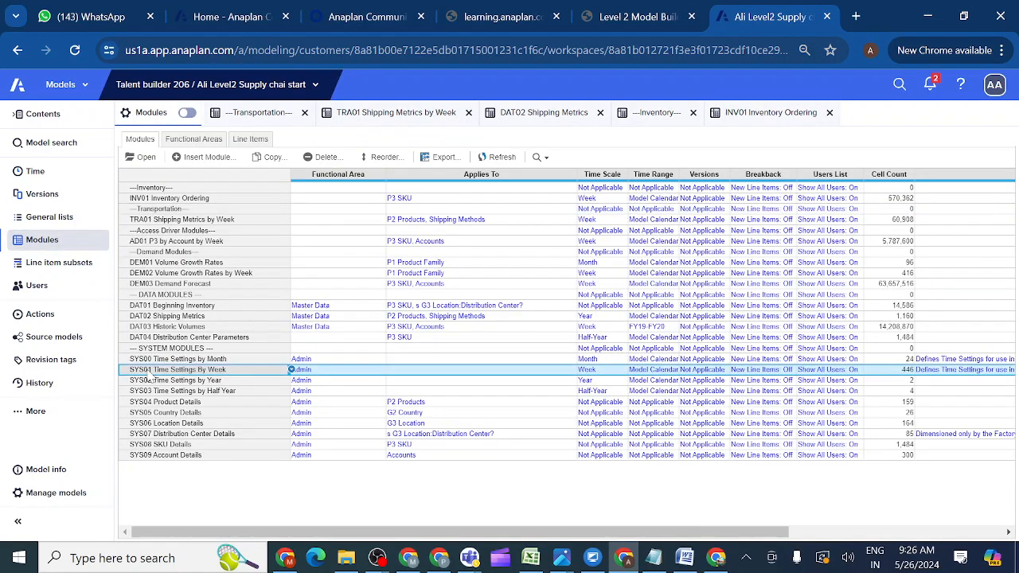
left_click(146, 159)
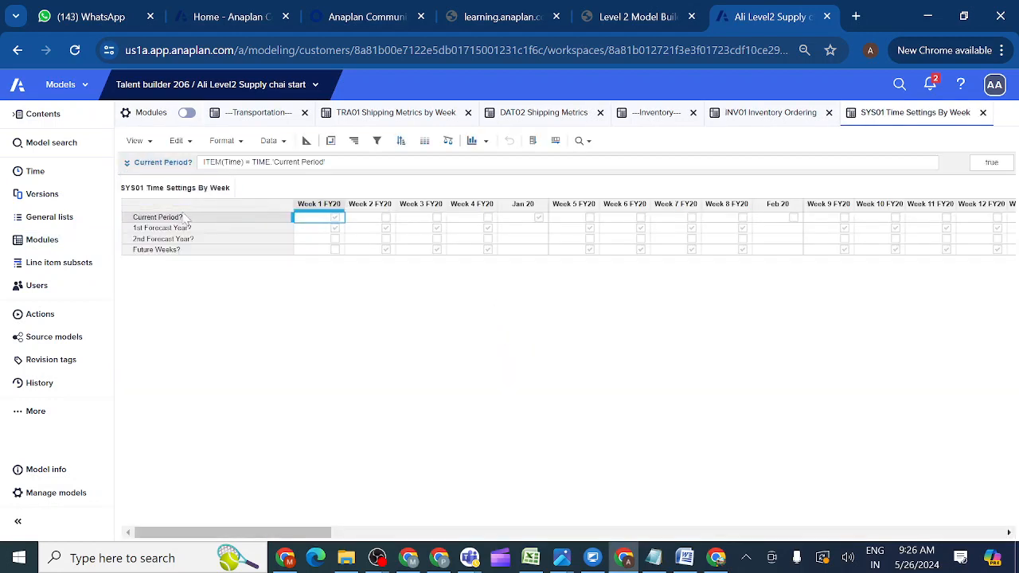
left_click(156, 251)
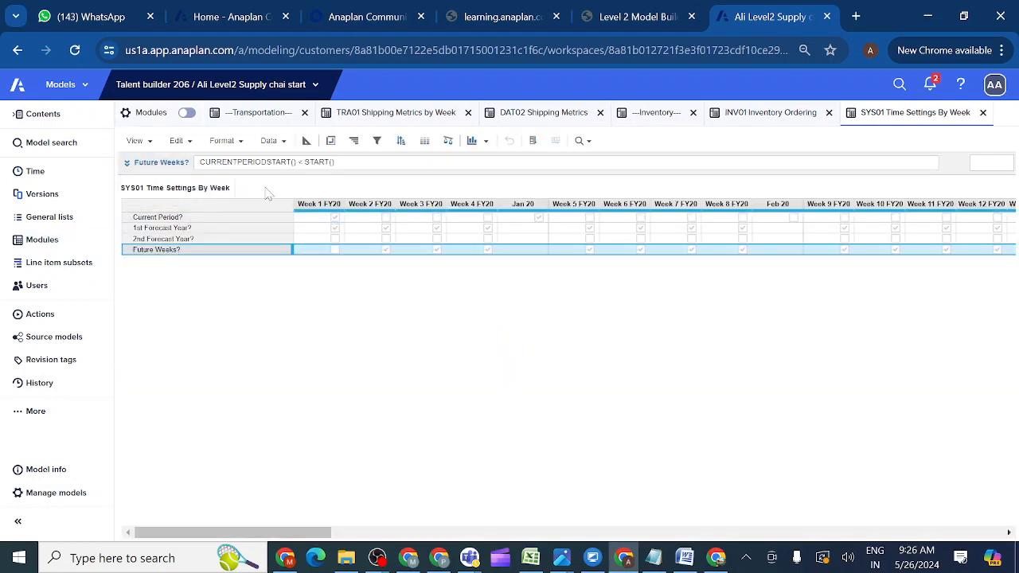
left_click(306, 142)
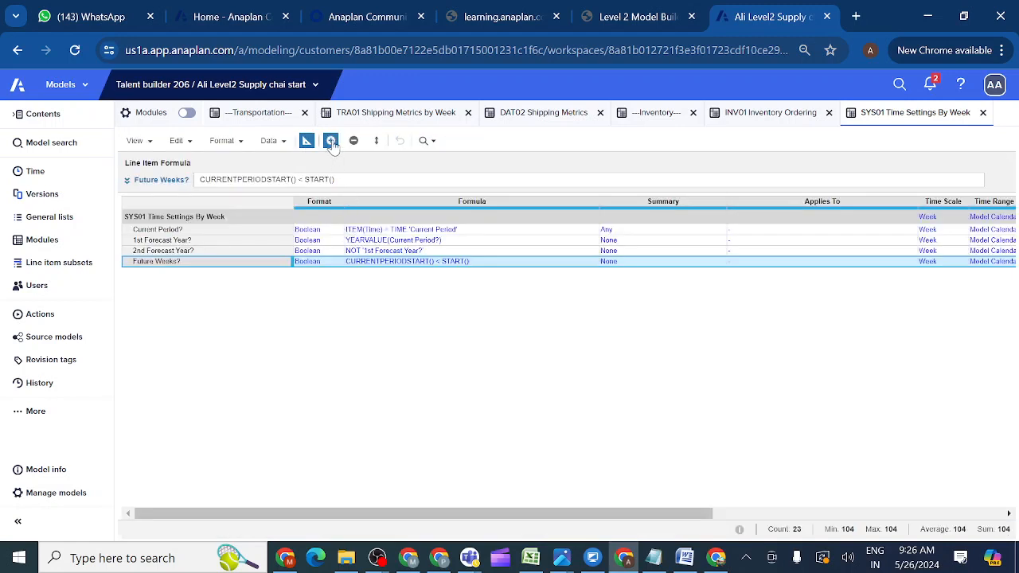
Insert line items '1st Week of Timescale?' and 'NOT 1st Week of Timescale?' after Future Weeks?
left_click(331, 140)
key("ctrl+v")
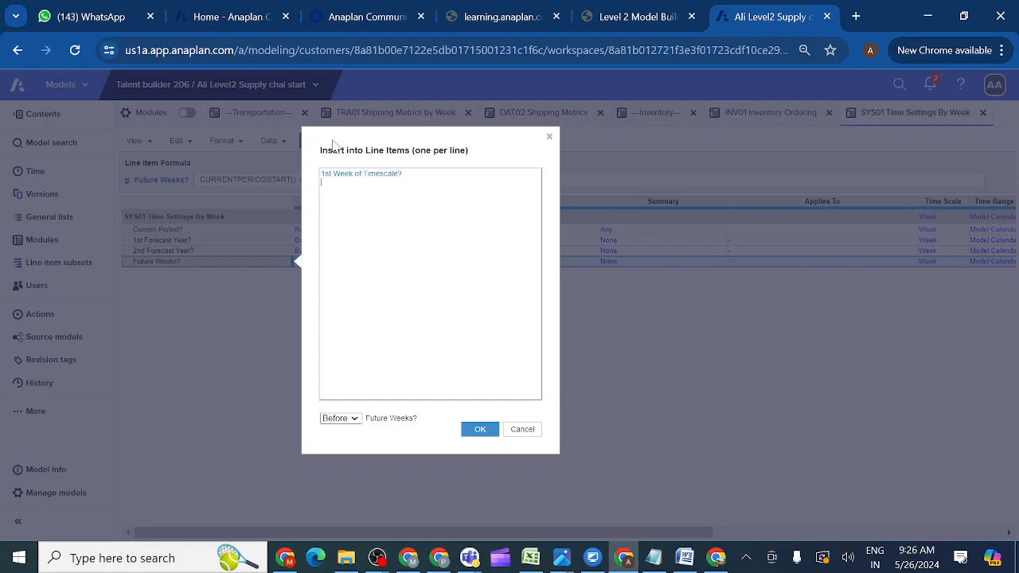
type("NOT")
key("ctrl+v")
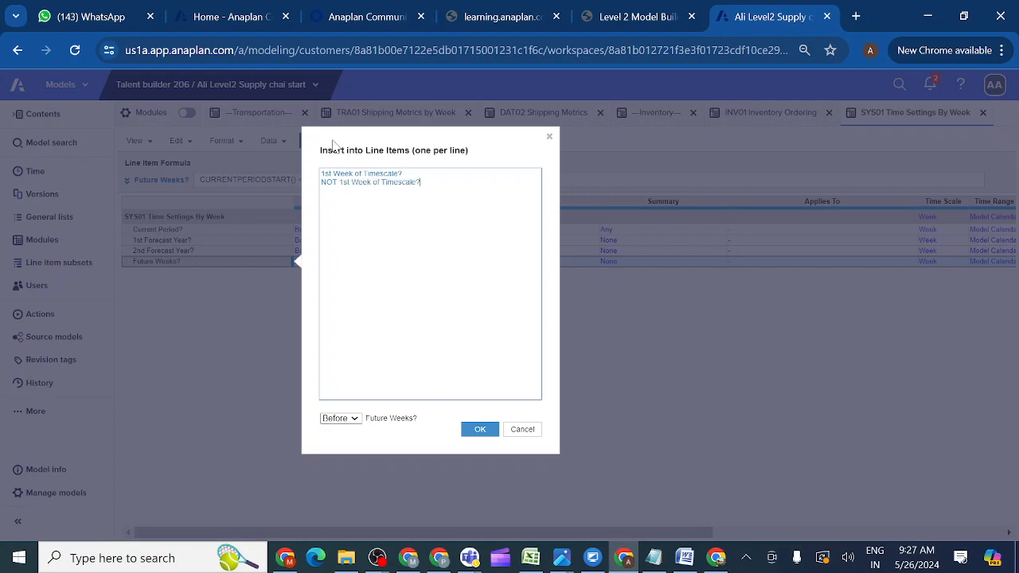
left_click(638, 22)
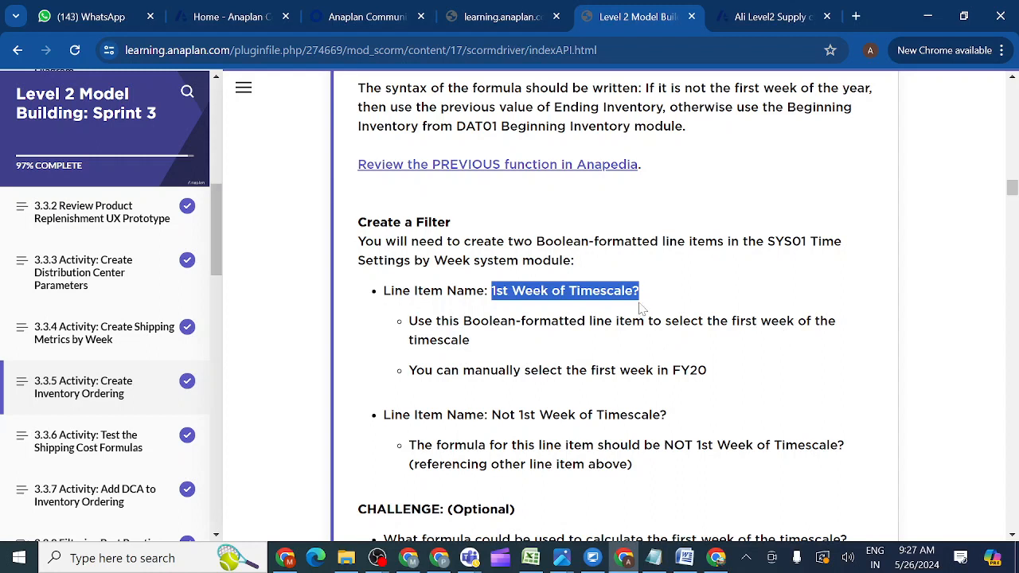
left_click(757, 19)
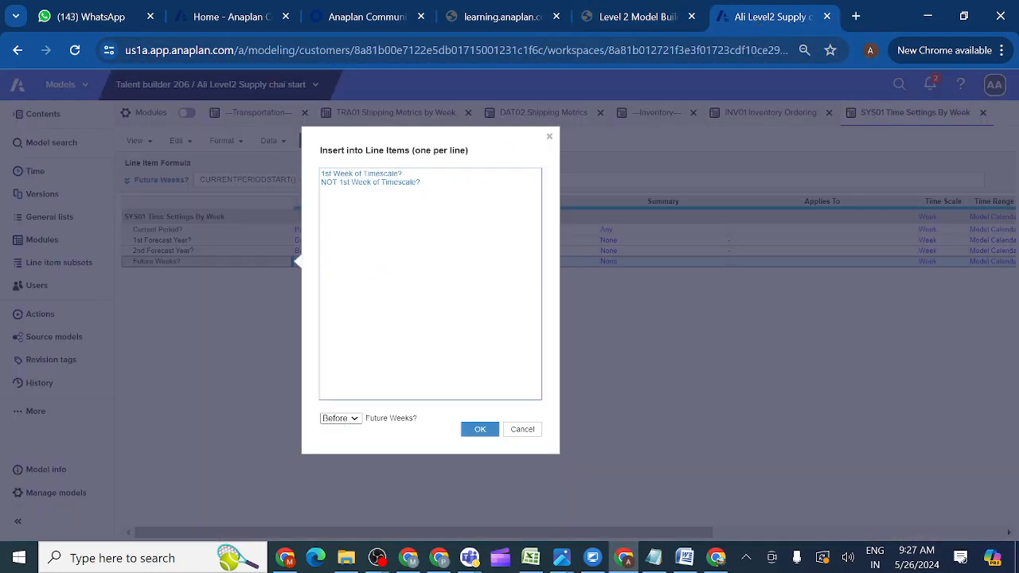
left_click(350, 419)
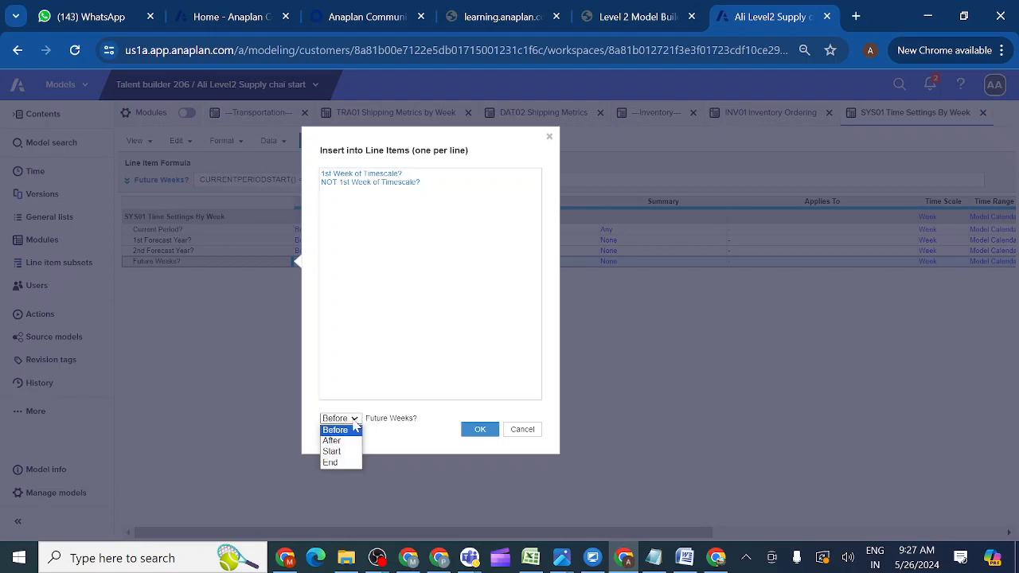
left_click(339, 441)
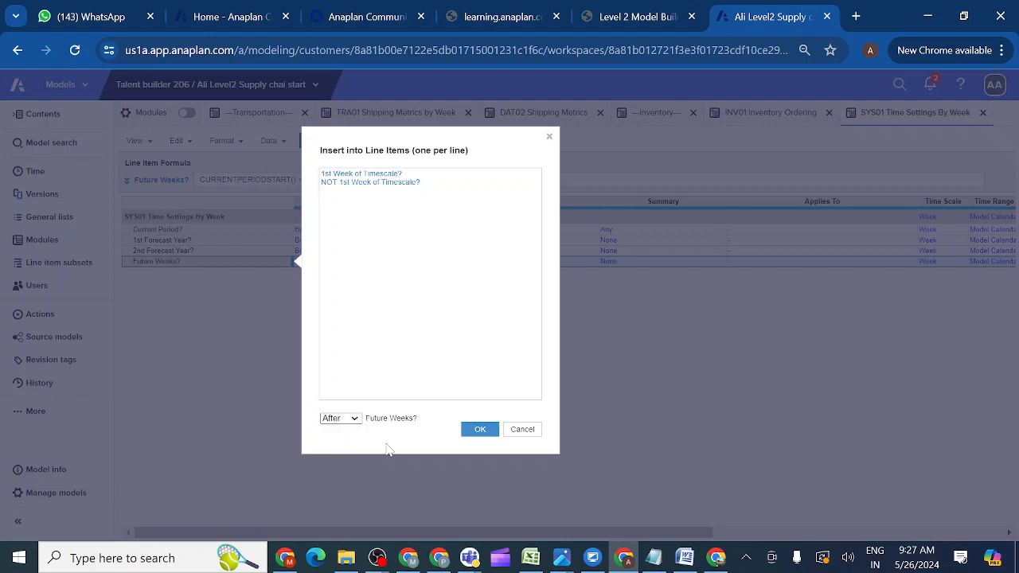
left_click(480, 430)
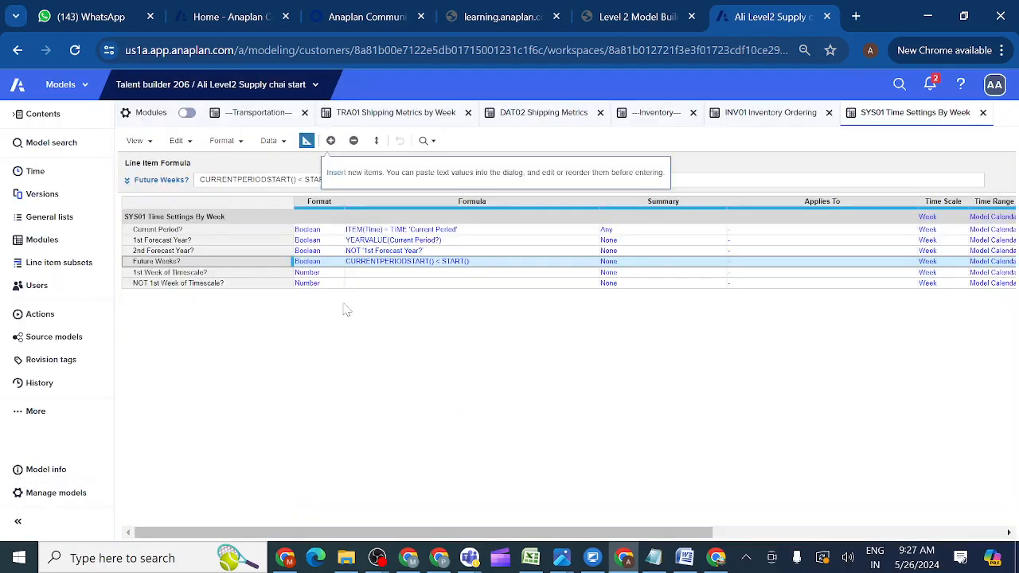
Copy Future Weeks?' Boolean format onto both new week-filter line items.
left_click(325, 263)
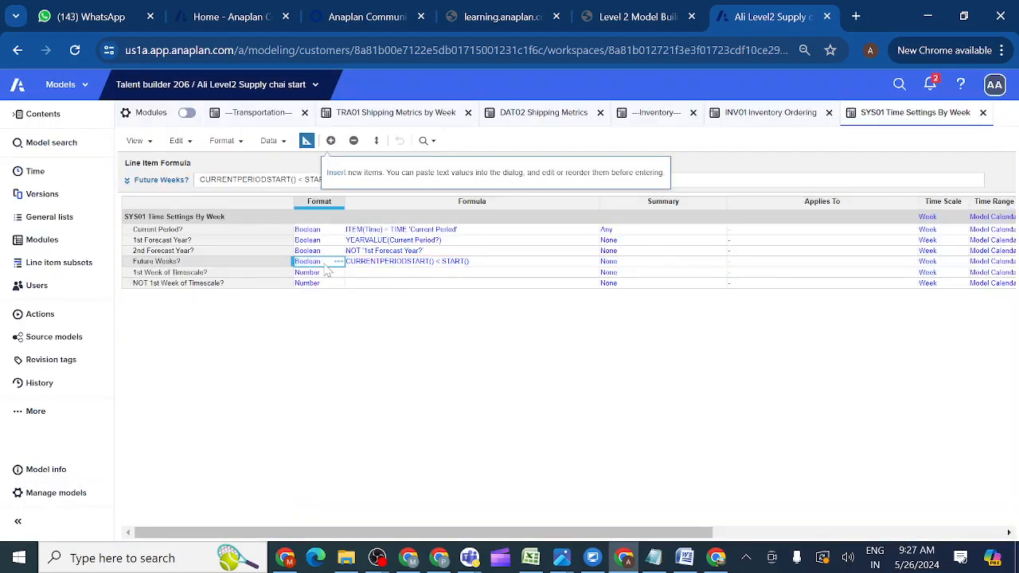
key("ctrl+c")
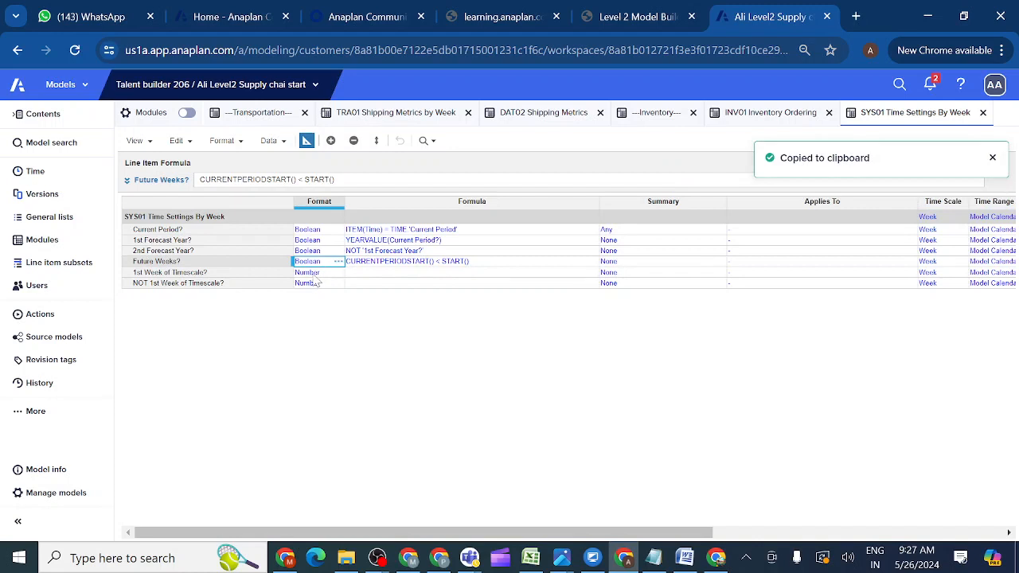
left_click(316, 276)
left_click_drag(316, 281, 316, 283)
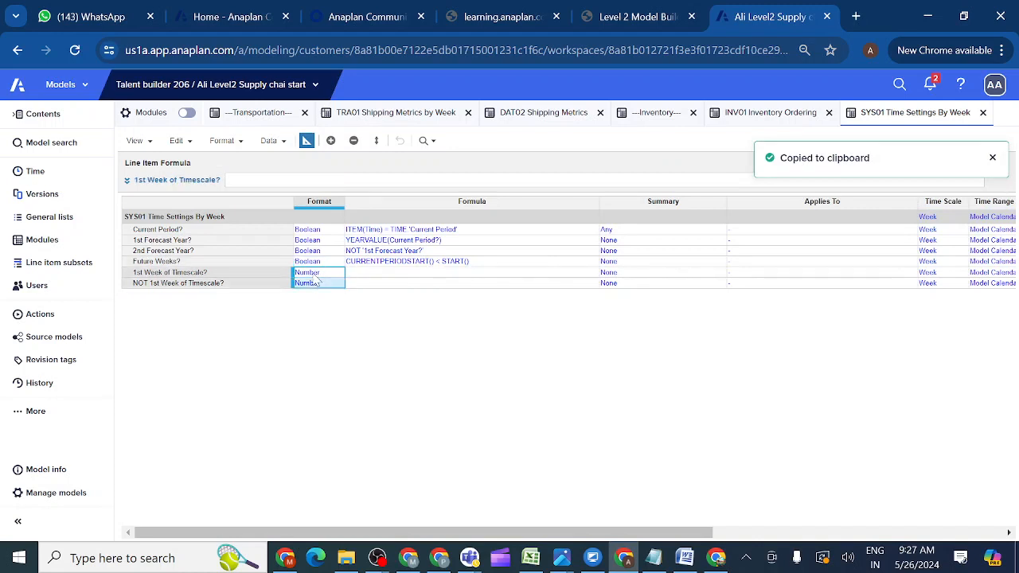
key("ctrl+v")
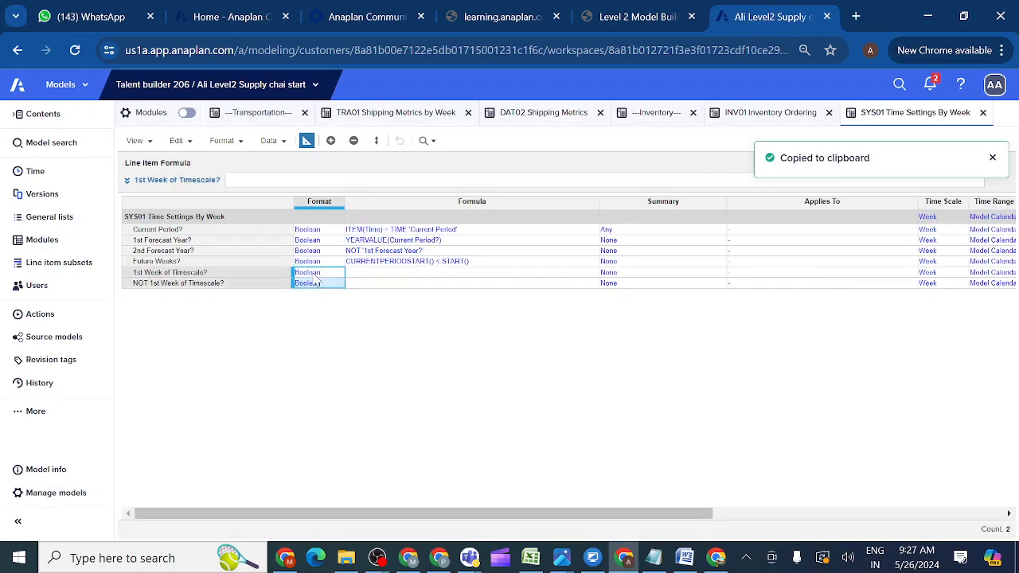
Tick Week 1 FY20 as true for 1st Week of Timescale? in grid view and recheck the course.
left_click(207, 275)
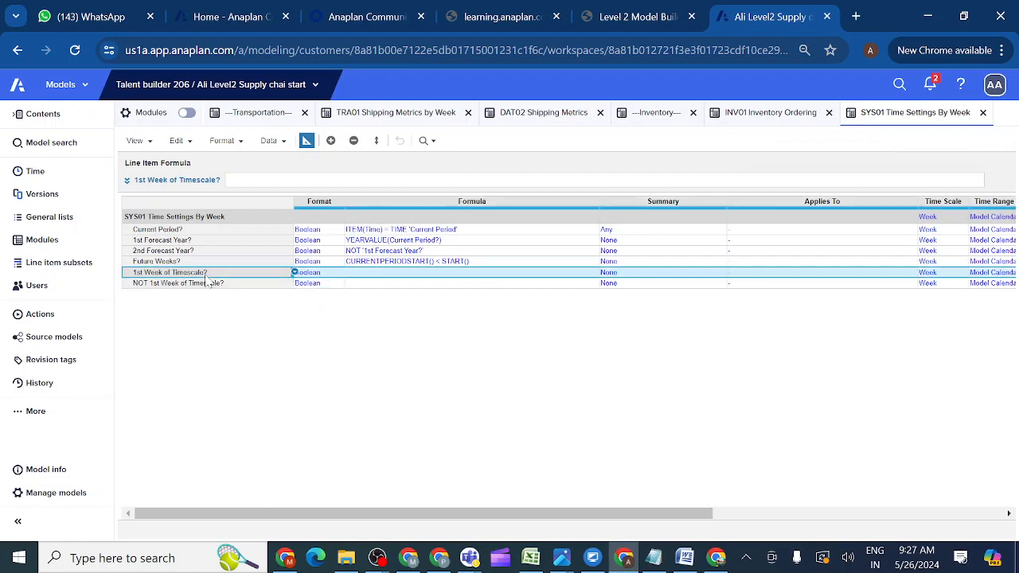
left_click(307, 141)
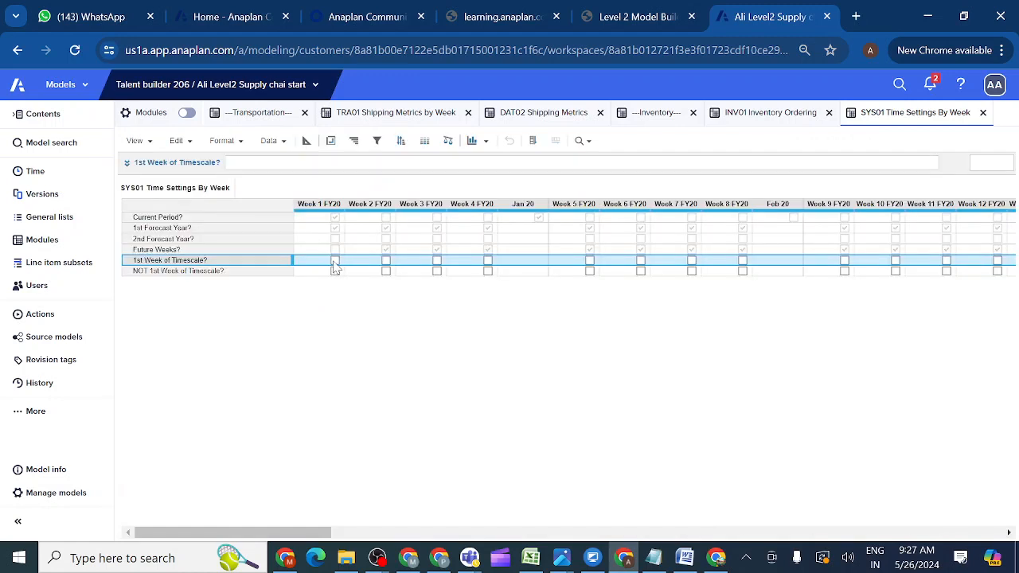
left_click(335, 263)
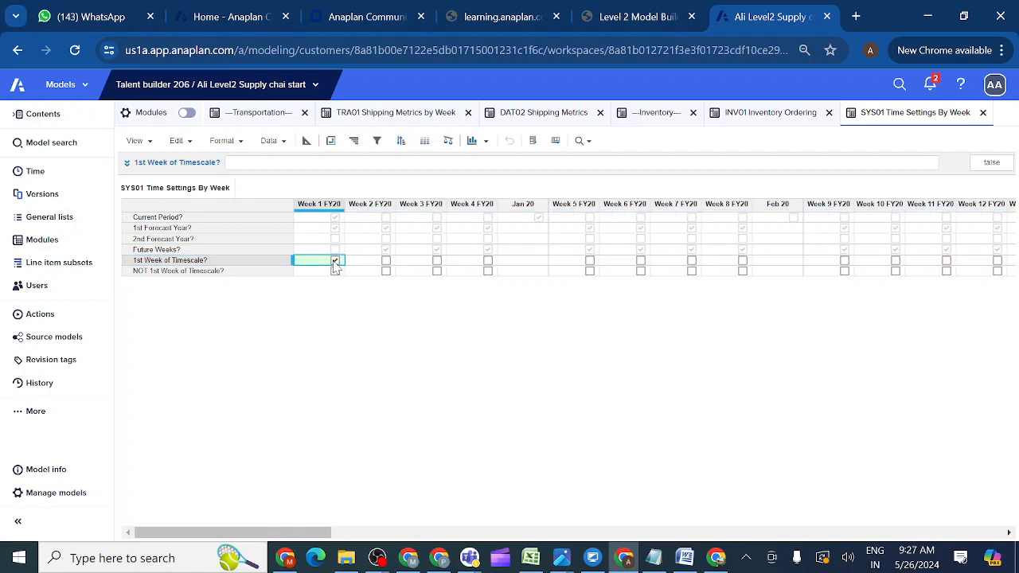
left_click(652, 18)
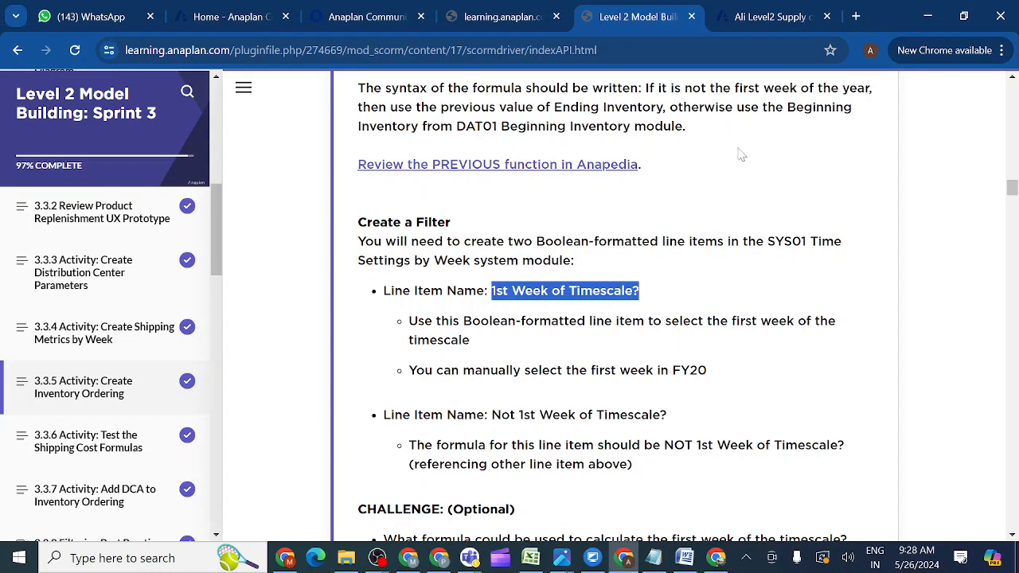
left_click(759, 24)
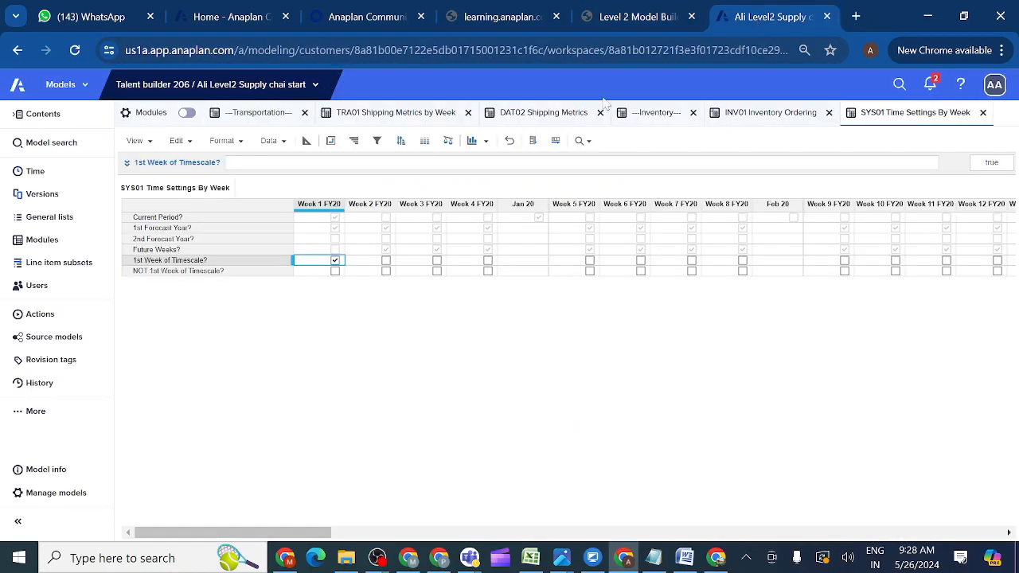
Give NOT 1st Week of Timescale? the formula NOT '1st Week of Timescale?' and apply it.
left_click(165, 273)
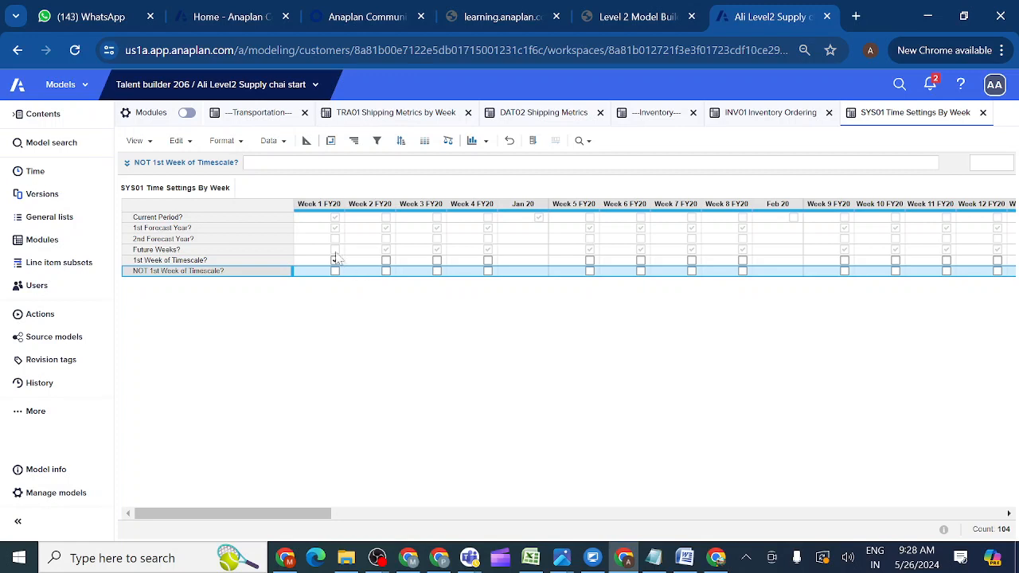
left_click(335, 259)
left_click(126, 162)
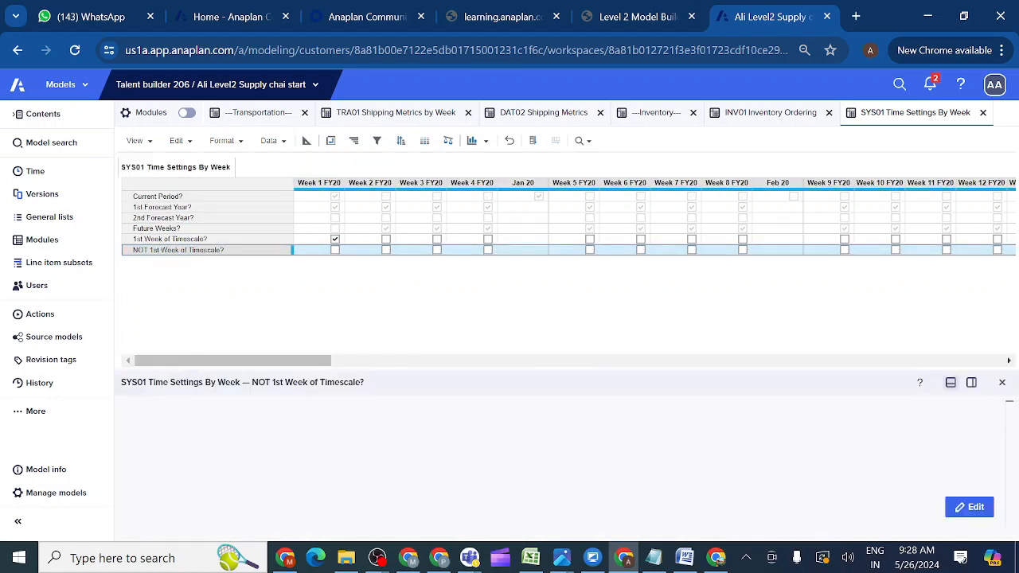
left_click(969, 507)
type("NOT")
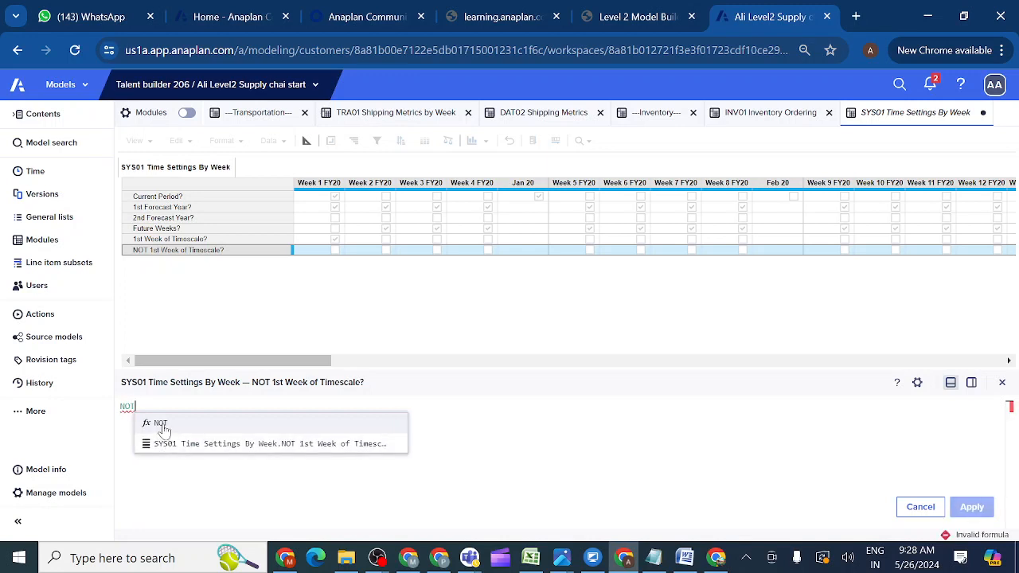
left_click(170, 240)
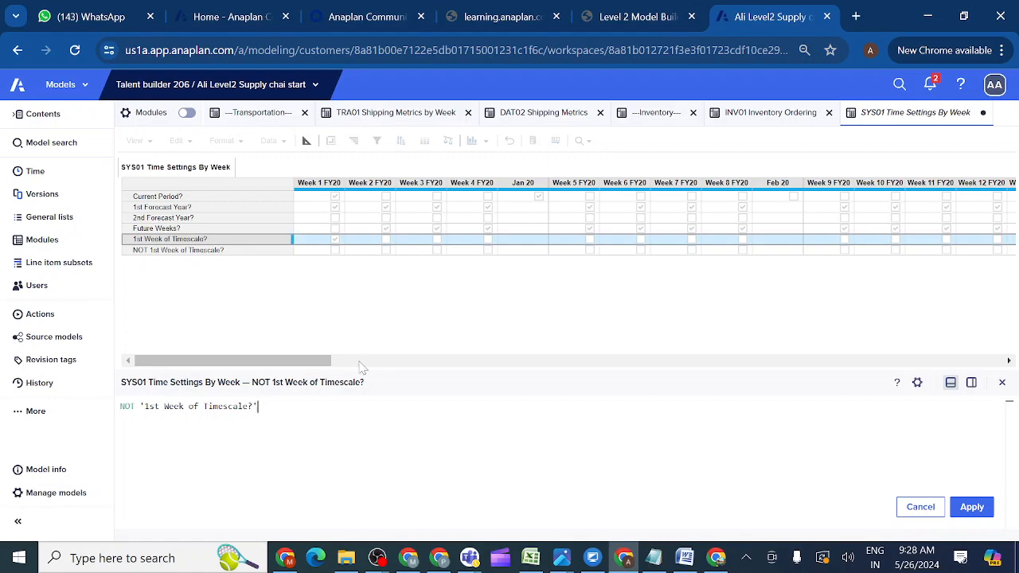
left_click(972, 508)
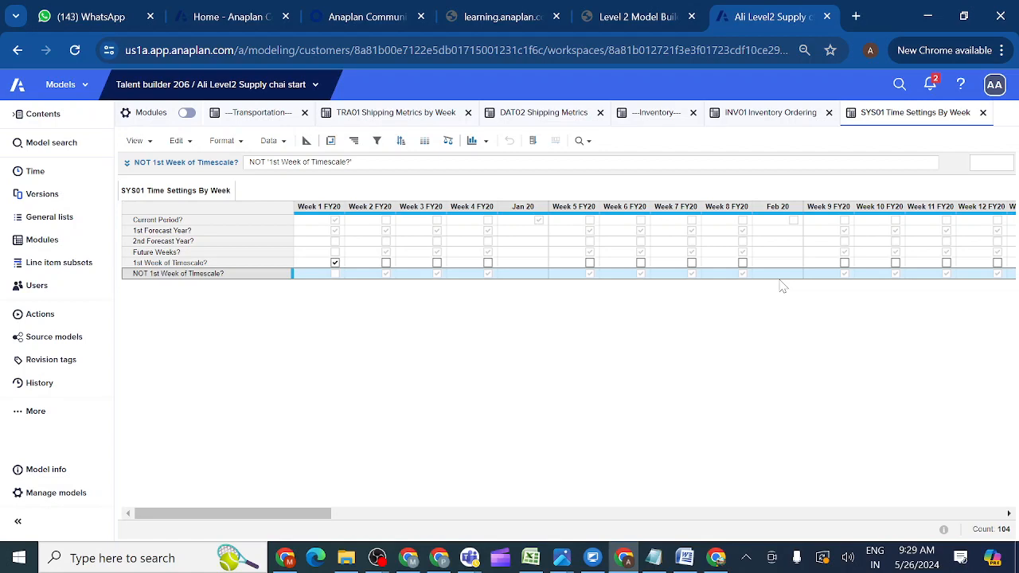
left_click(637, 17)
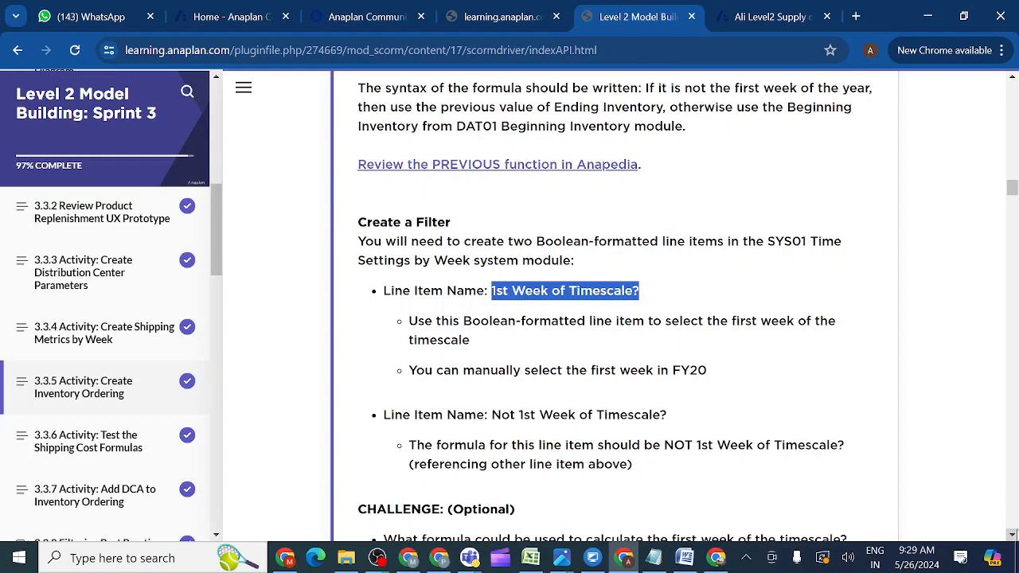
left_click(1012, 535)
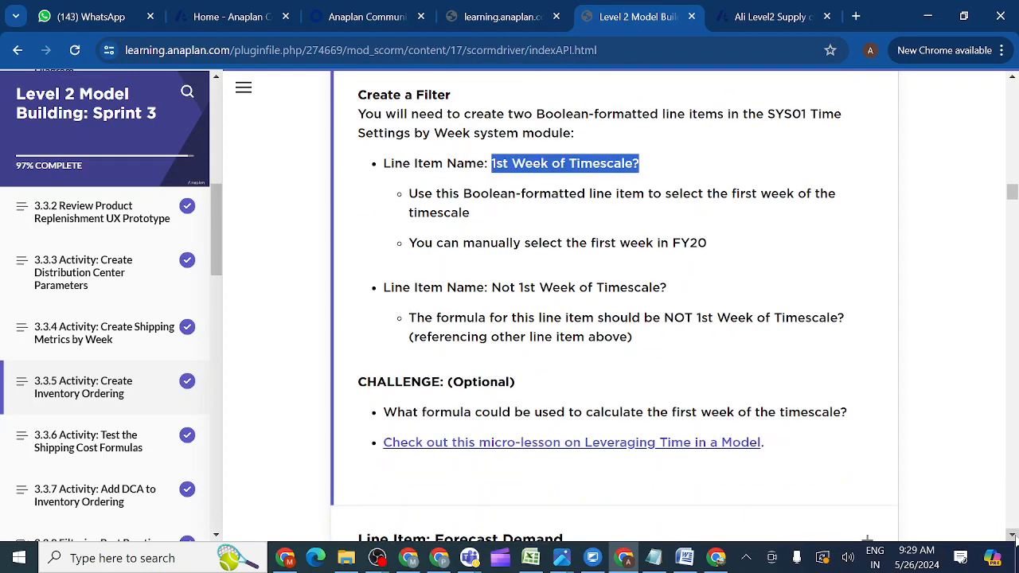
left_click(1013, 534)
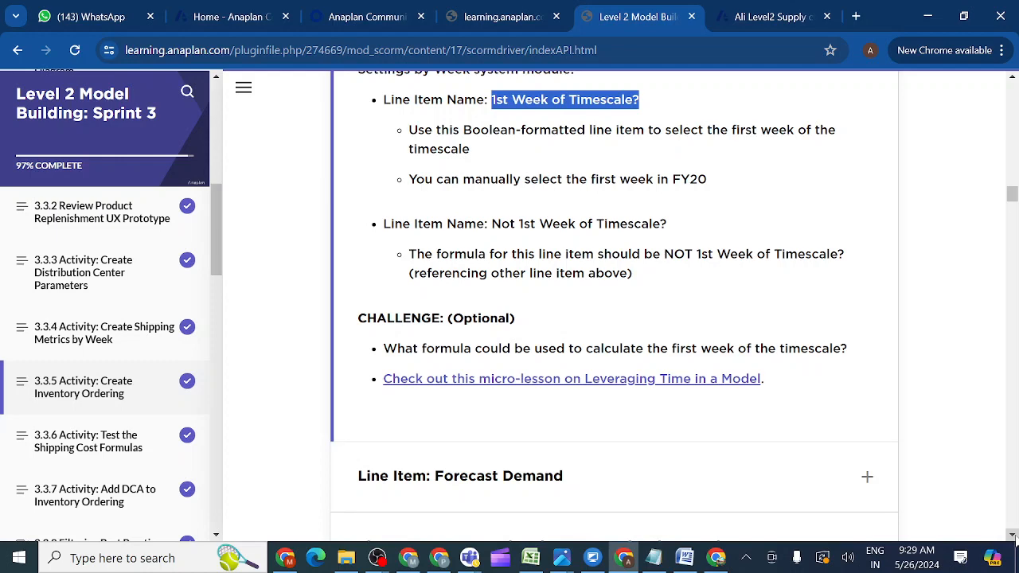
left_click(1014, 535)
left_click(1013, 534)
left_click(1013, 535)
left_click(1013, 535)
left_click(1014, 535)
left_click(1013, 535)
left_click(1014, 535)
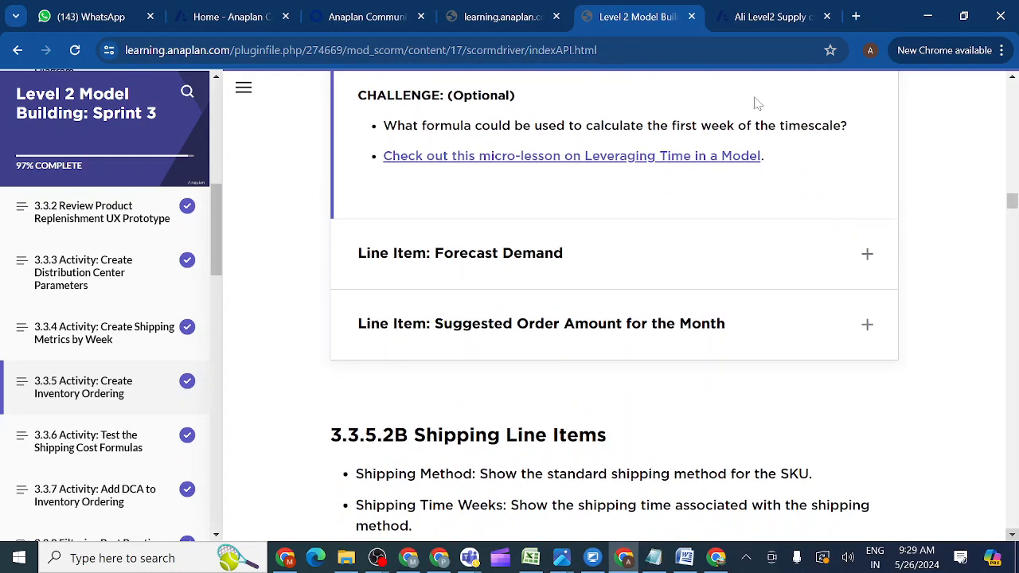
left_click(752, 17)
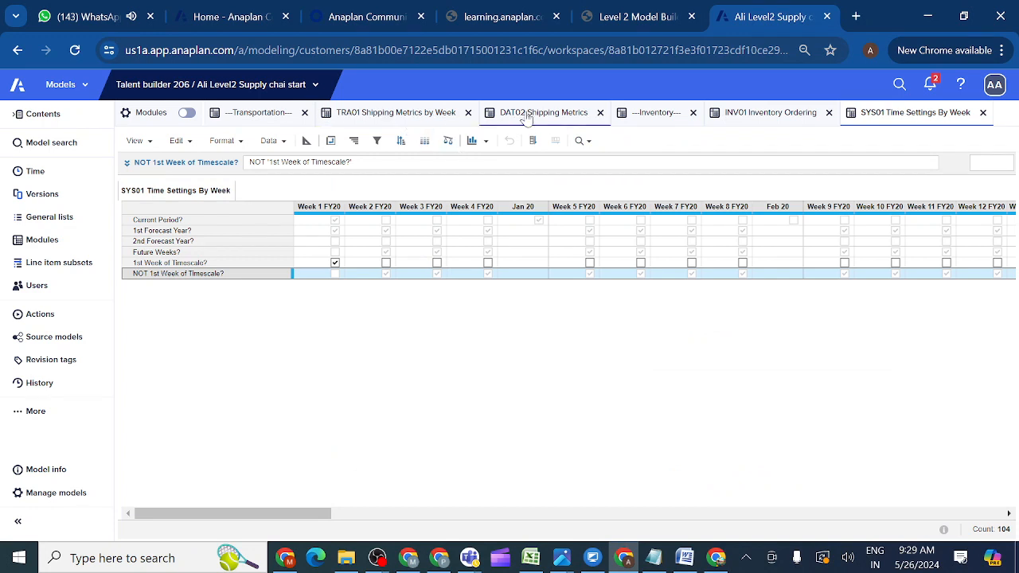
Begin INV01 Beginning Inventory's formula as IF 'NOT 1st Week of Timescale?' THEN, then return to the course page.
left_click(774, 118)
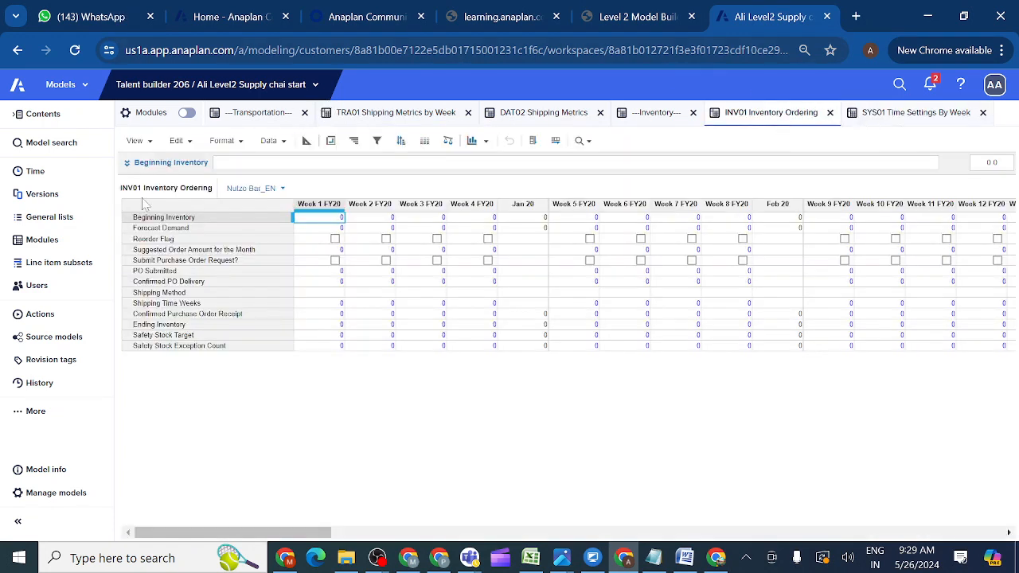
left_click(152, 217)
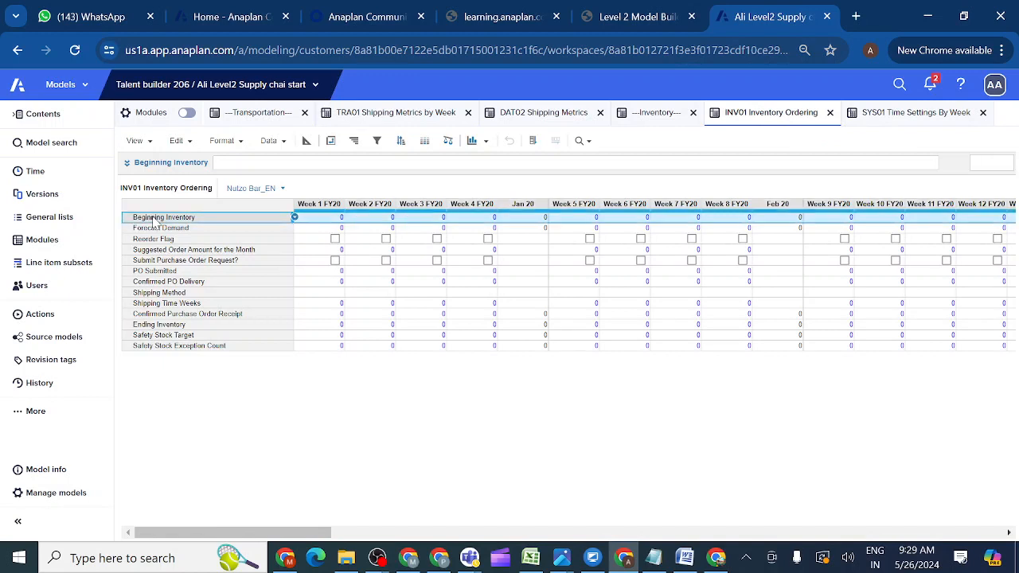
left_click(128, 163)
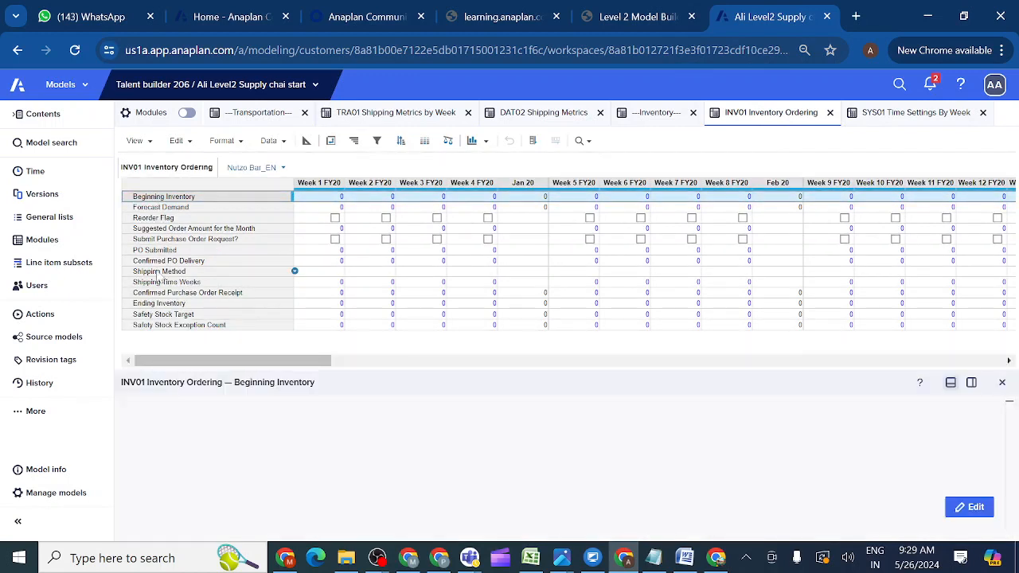
left_click(970, 508)
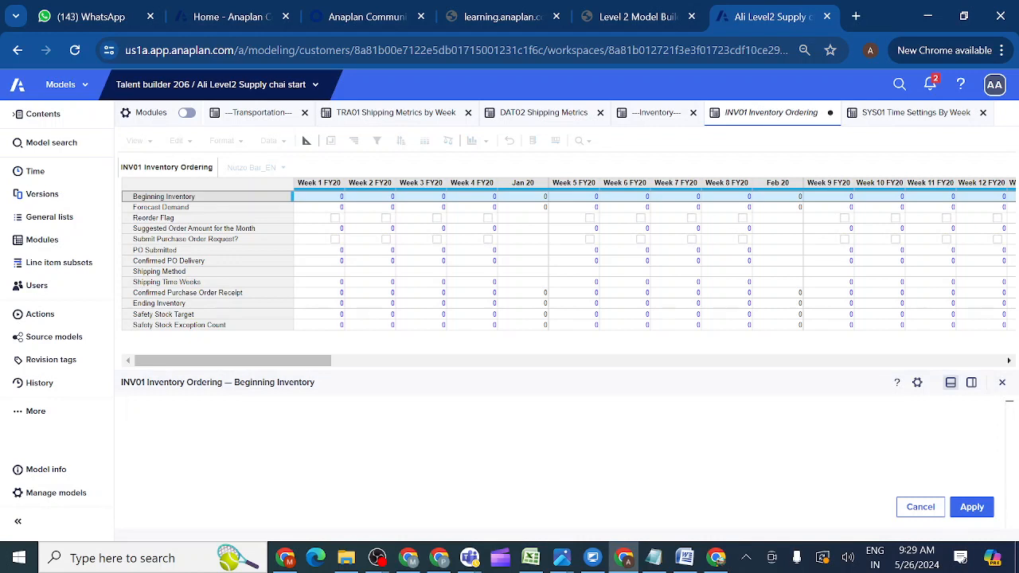
type("IF")
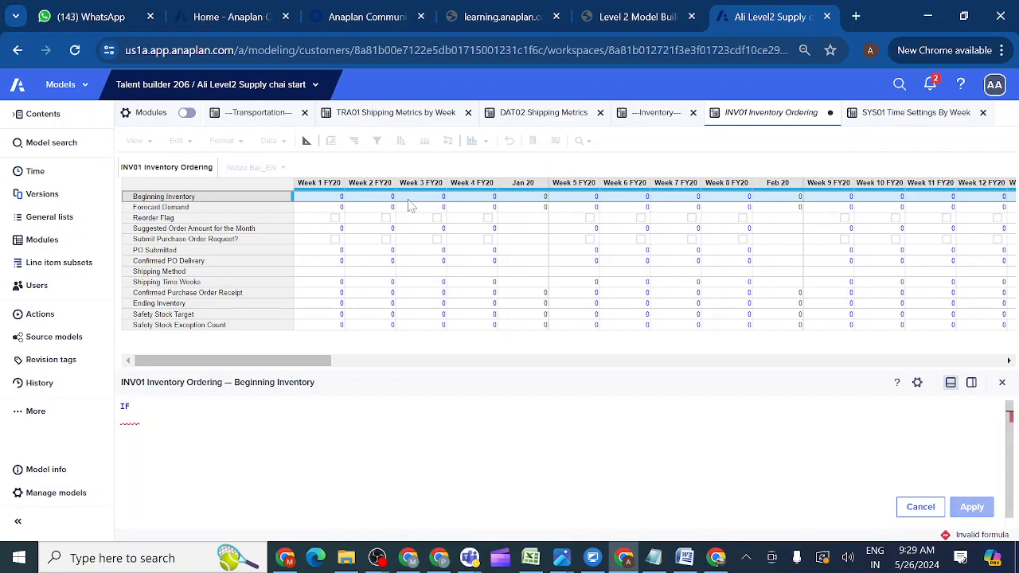
left_click(905, 120)
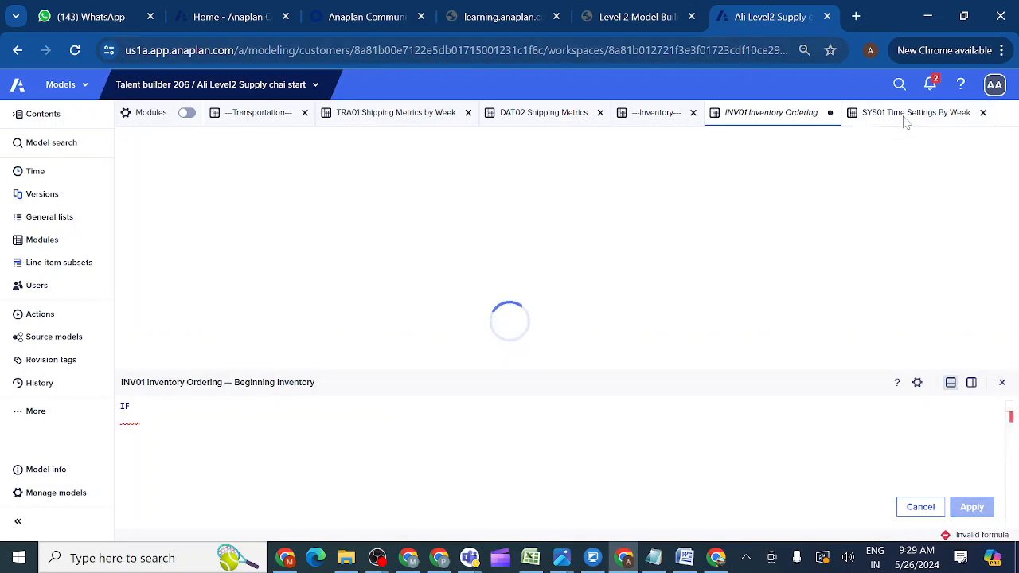
left_click(156, 253)
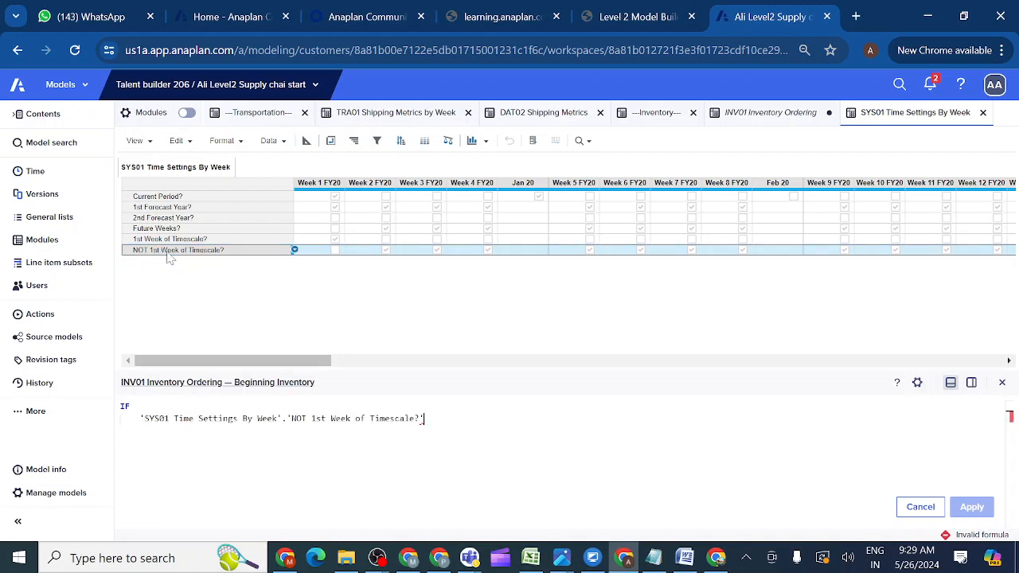
type("THEN")
key("Return")
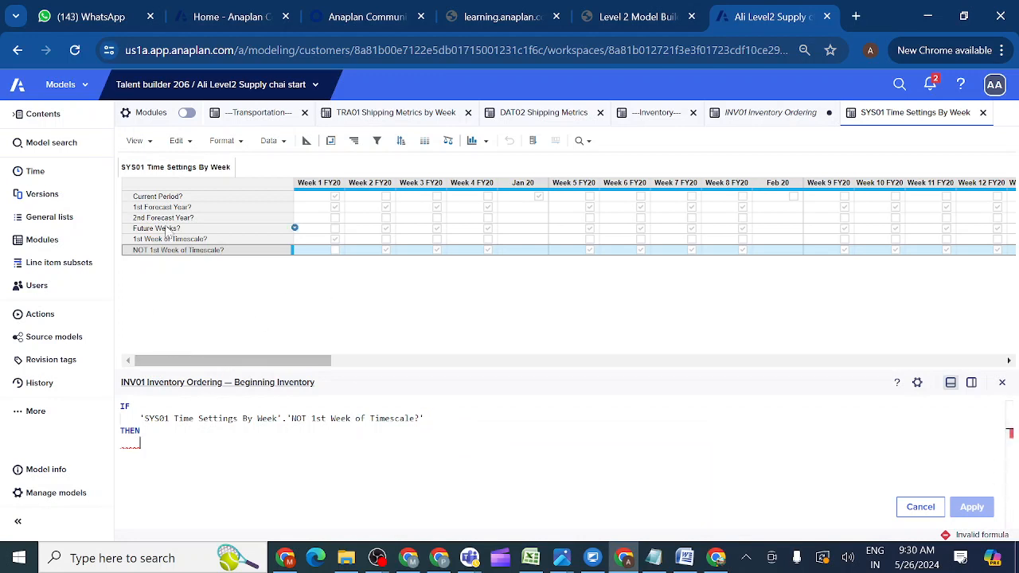
left_click(48, 242)
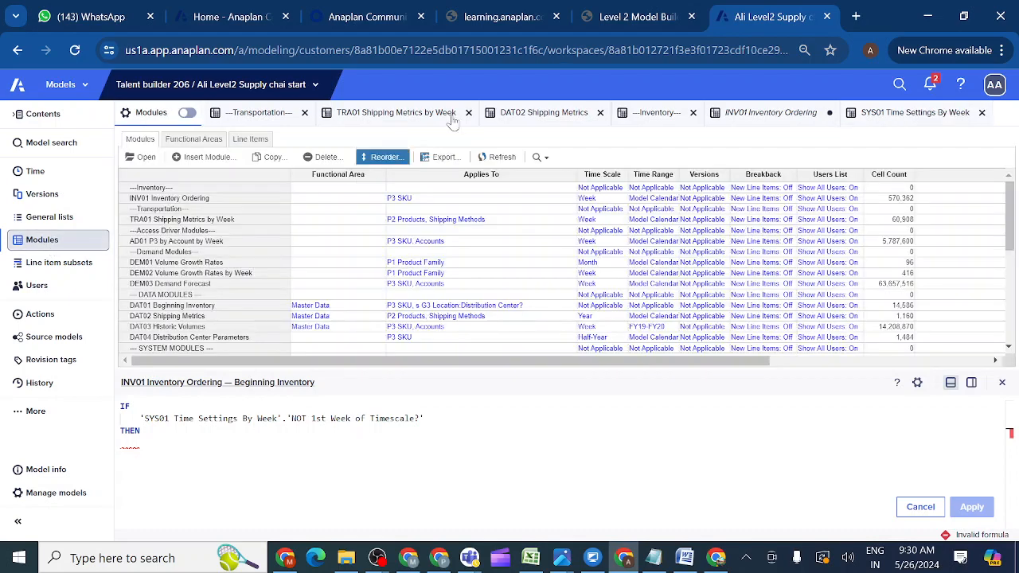
left_click(646, 22)
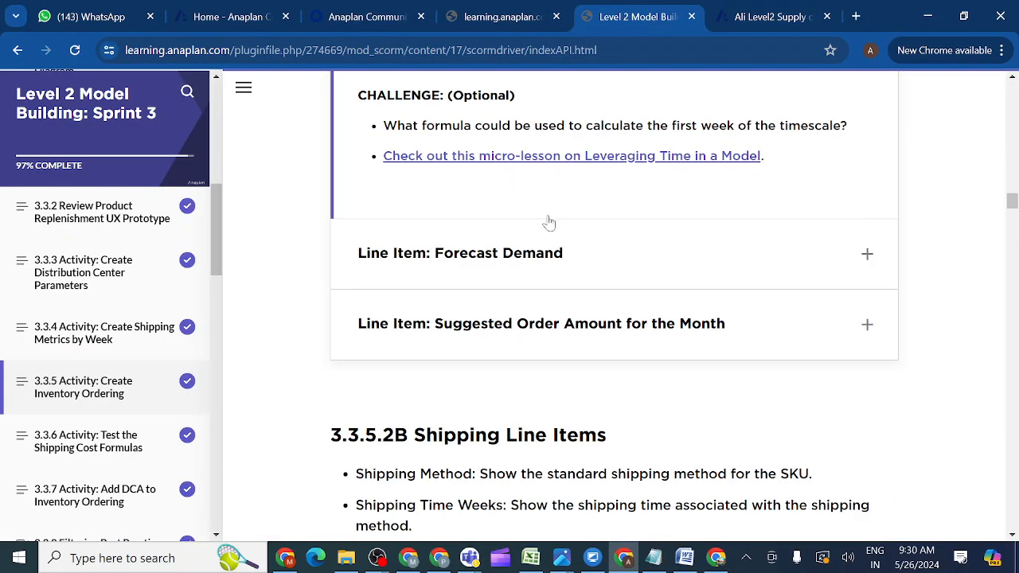
Reread the course's Beginning Inventory formula hint, then go back to the Anaplan model.
left_click_drag(1011, 205, 1007, 179)
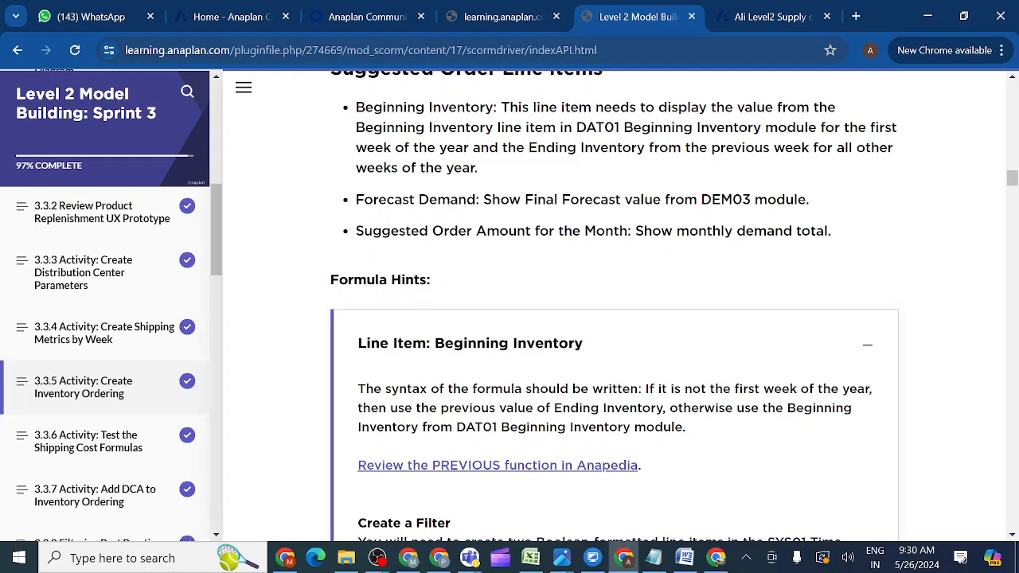
left_click(768, 20)
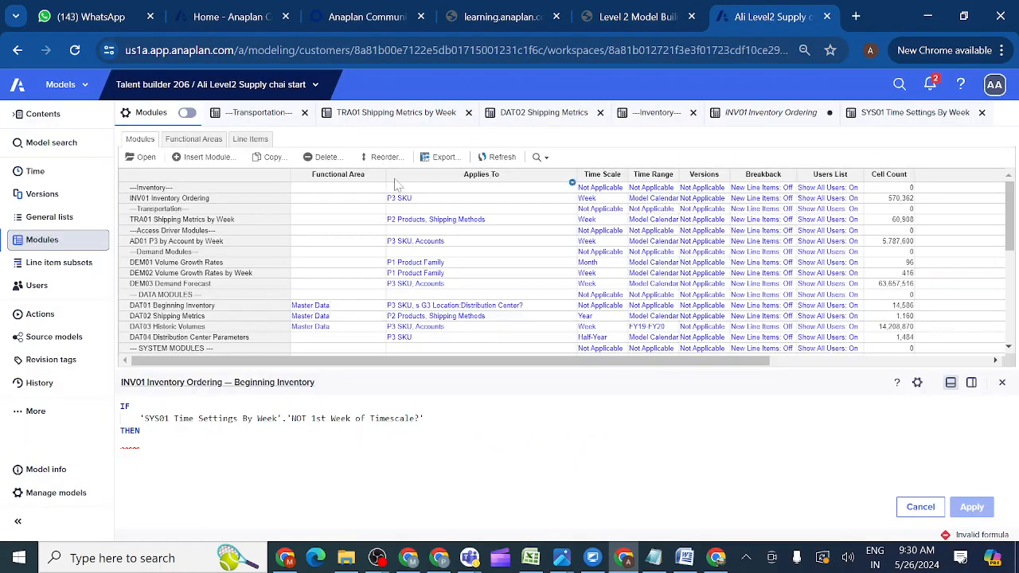
Insert 'DAT01 Beginning Inventory'.Beginning Inventory after THEN from the DAT01 module's blueprint.
left_click(152, 309)
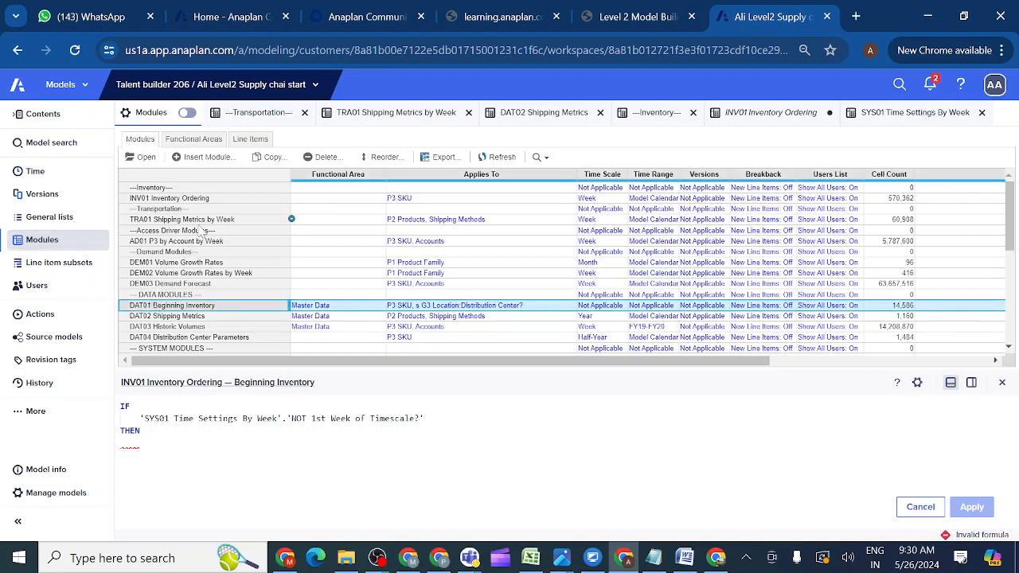
left_click(143, 159)
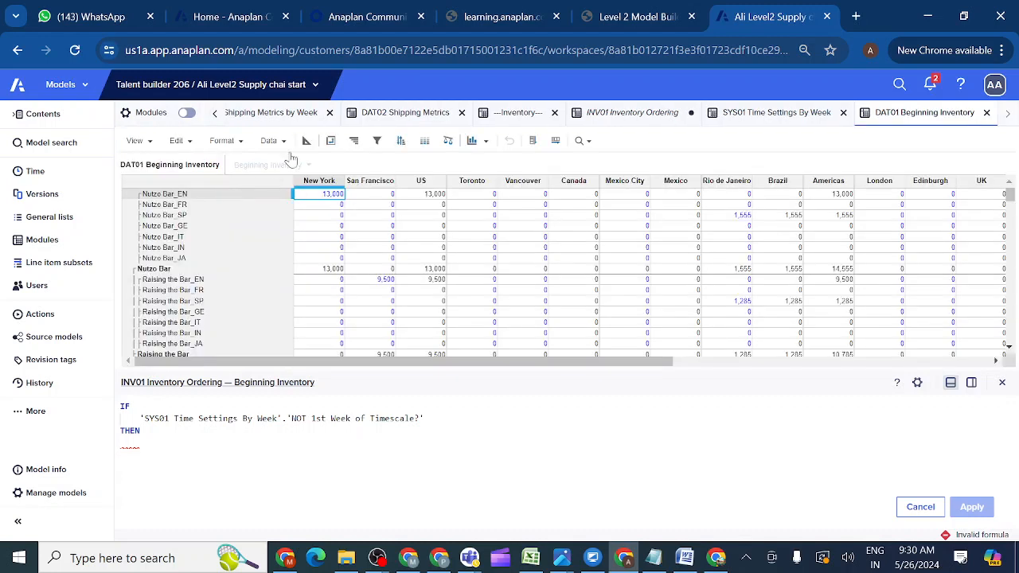
left_click(307, 141)
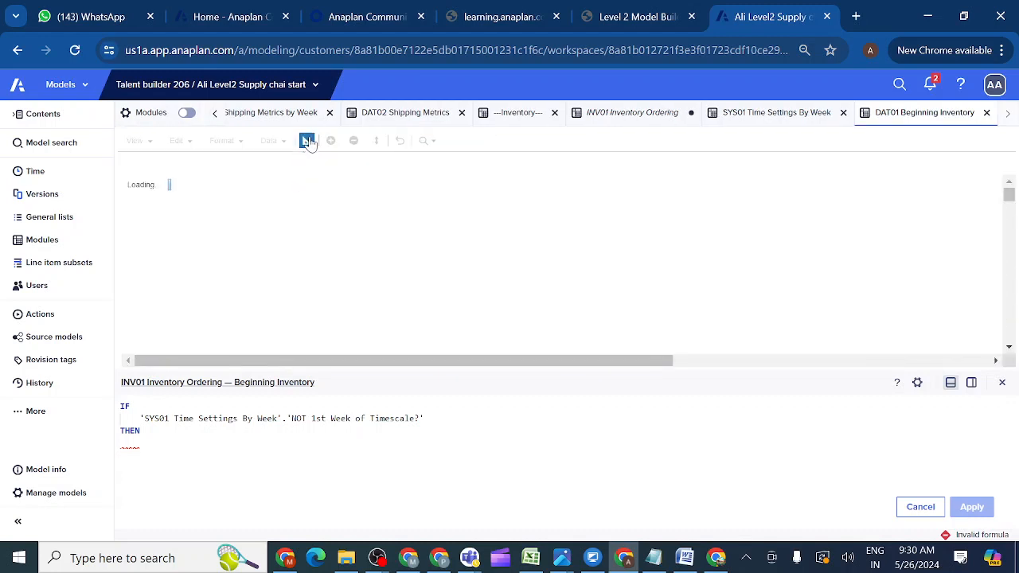
left_click(219, 191)
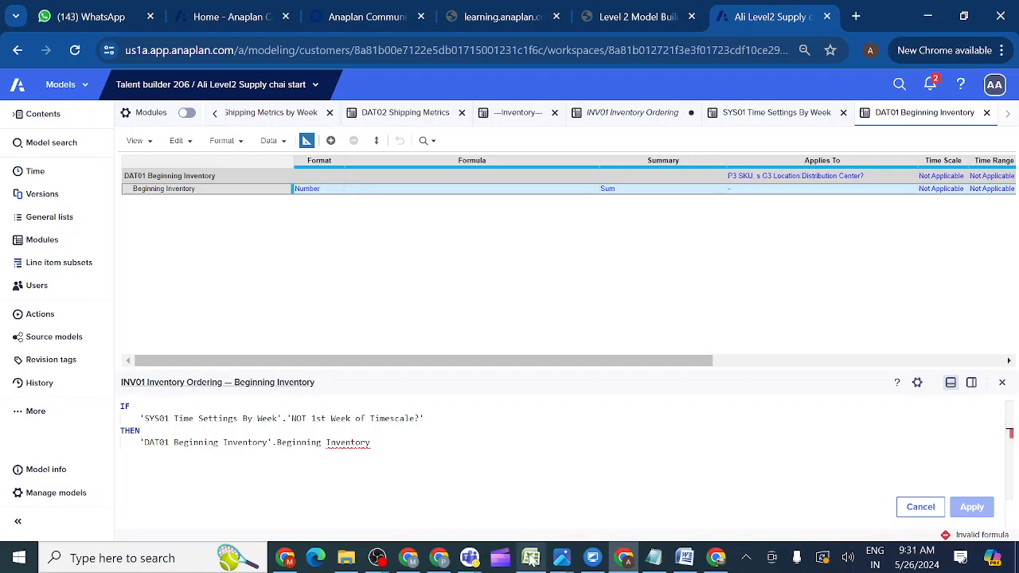
mouse_move(531, 559)
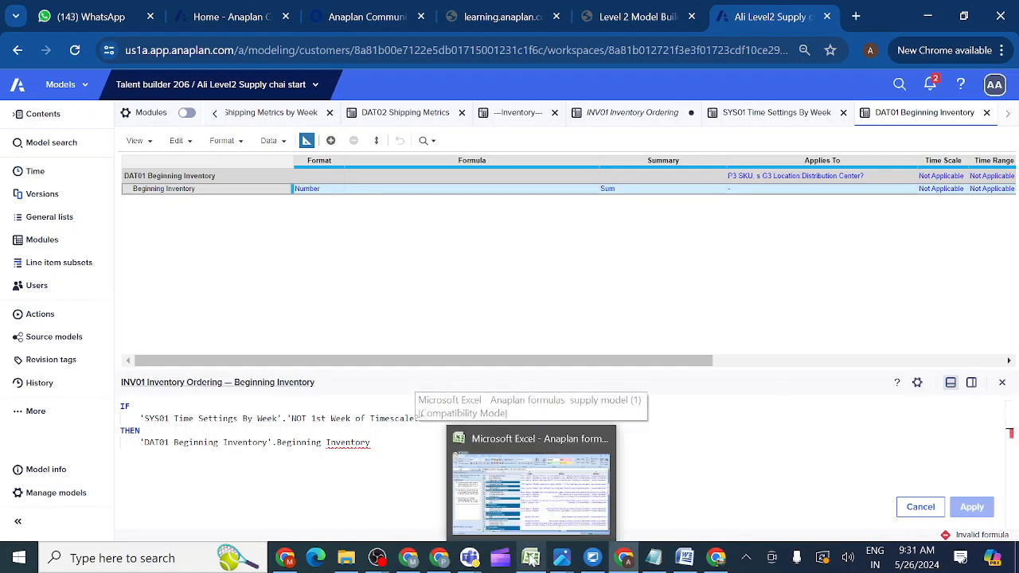
left_click(546, 516)
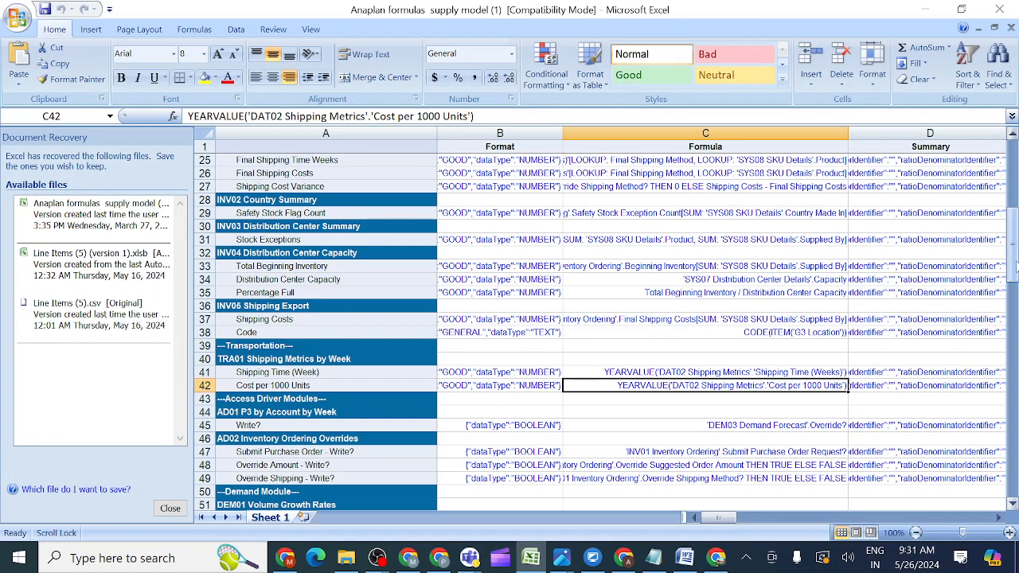
Read Beginning Inventory's reference formula in Excel cell C4, which uses THEN PREVIOUS(Ending Inventory).
left_click_drag(1012, 267, 1008, 191)
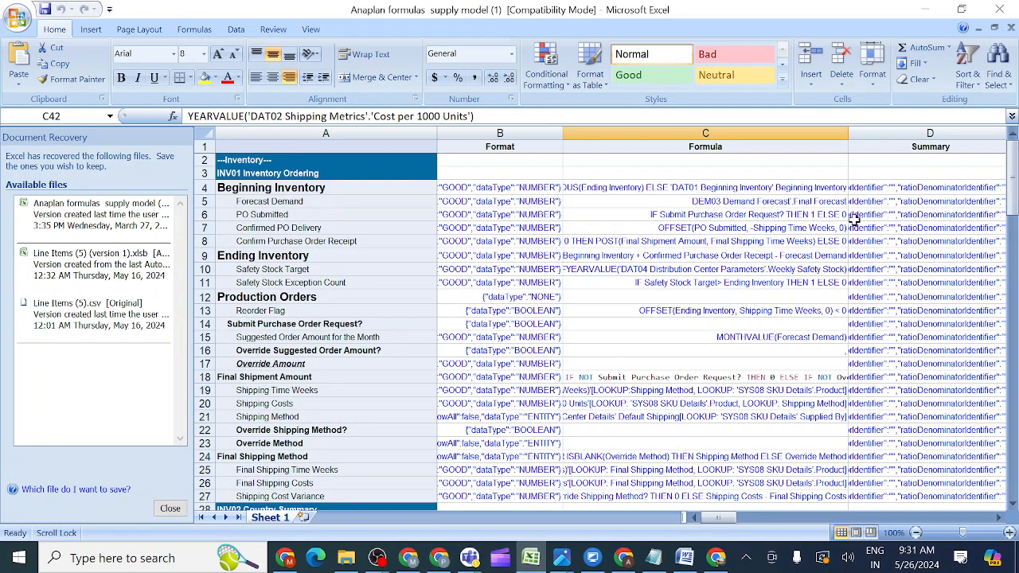
left_click(623, 190)
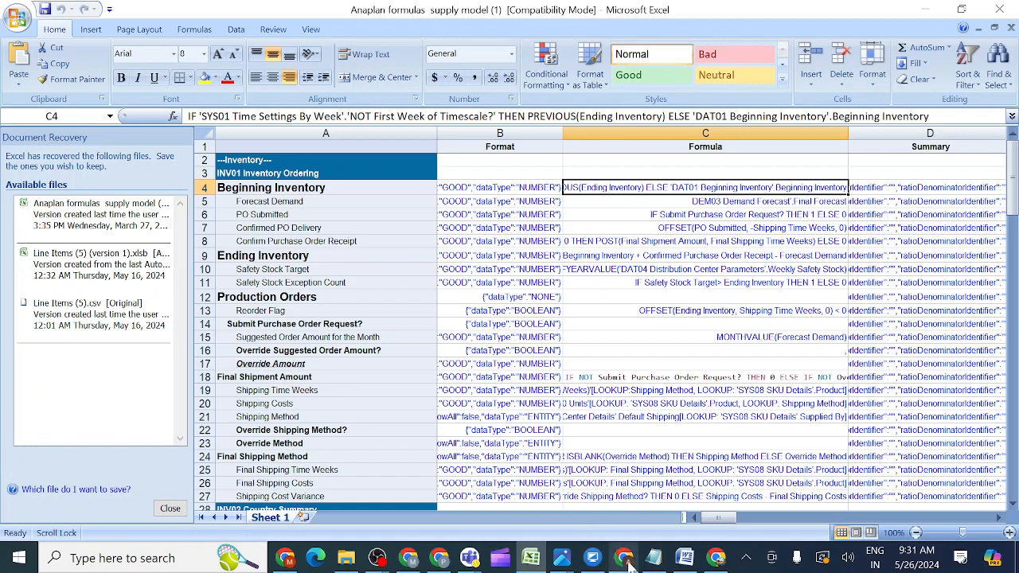
Replace the THEN reference with PREVIOUS(Ending Inventory) from INV01.
mouse_move(623, 560)
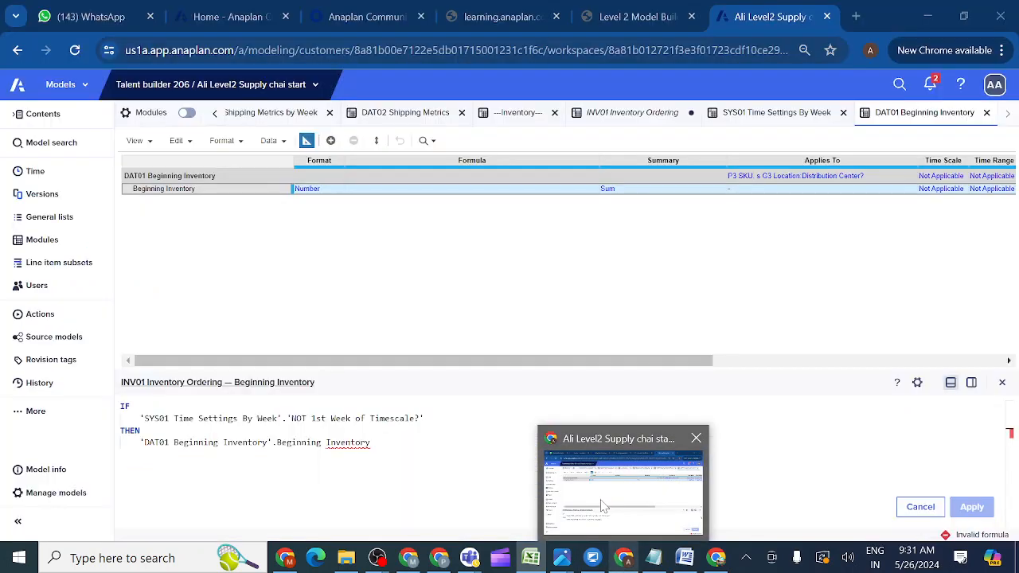
left_click(603, 507)
key("BackSpace")
key("BackSpace")
key("BackSpace")
key("BackSpace")
key("BackSpace")
key("BackSpace")
key("BackSpace")
key("BackSpace")
key("BackSpace")
key("BackSpace")
key("BackSpace")
key("BackSpace")
key("BackSpace")
key("BackSpace")
key("BackSpace")
key("BackSpace")
key("BackSpace")
key("BackSpace")
key("BackSpace")
key("BackSpace")
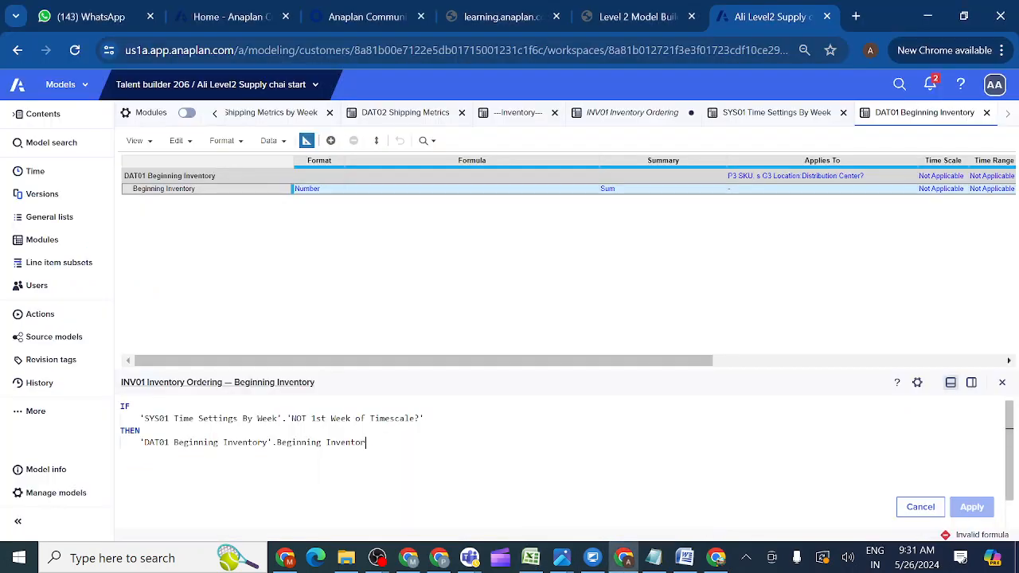
key("BackSpace")
key("BackSpace")
key("BackSpace")
key("BackSpace")
key("BackSpace")
key("BackSpace")
key("BackSpace")
key("BackSpace")
key("BackSpace")
key("BackSpace")
key("BackSpace")
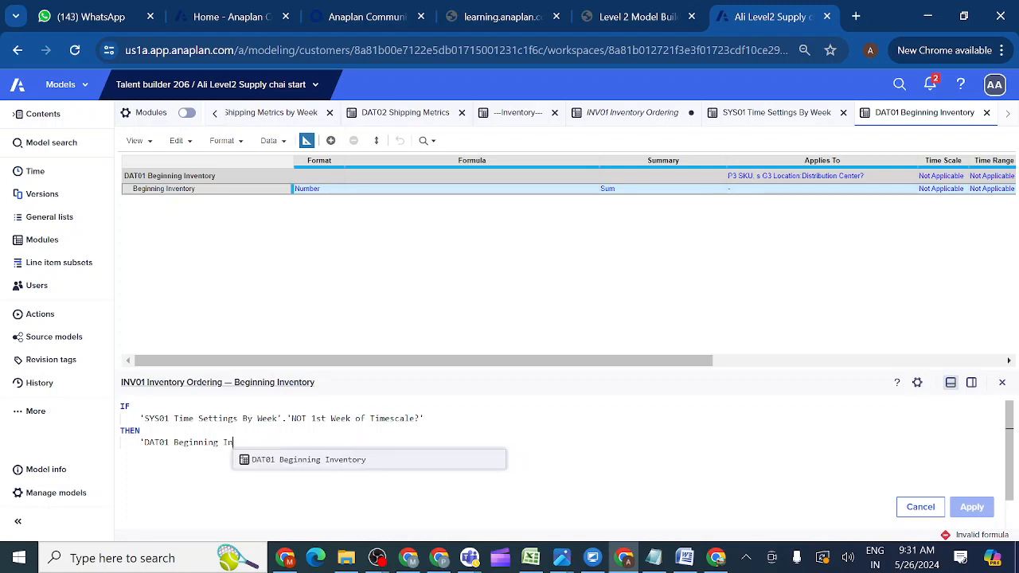
key("BackSpace")
key("BackSpace")
key("BackSpace")
key("BackSpace")
key("BackSpace")
key("BackSpace")
key("BackSpace")
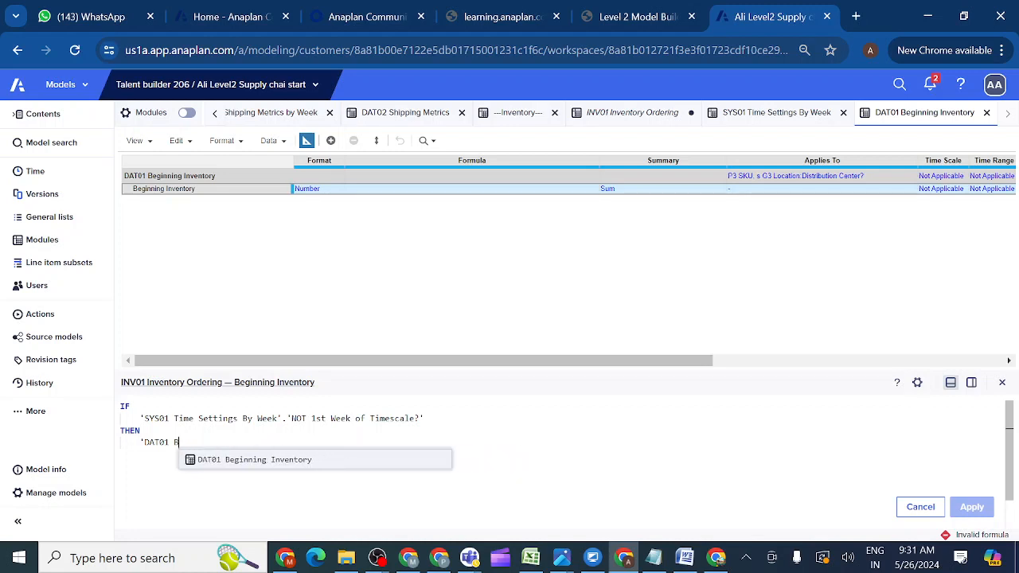
key("BackSpace")
key("BackSpace")
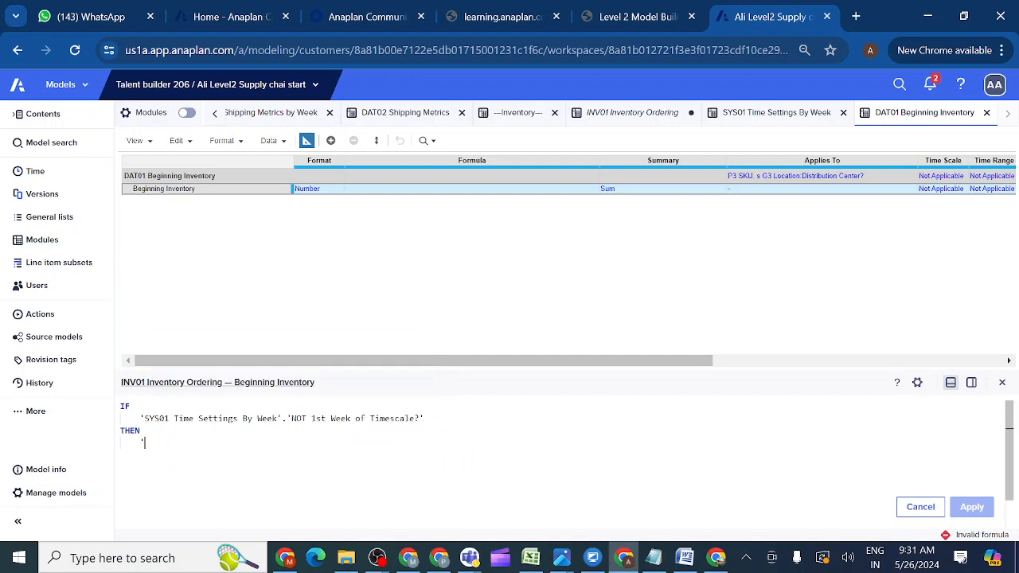
type("PRE")
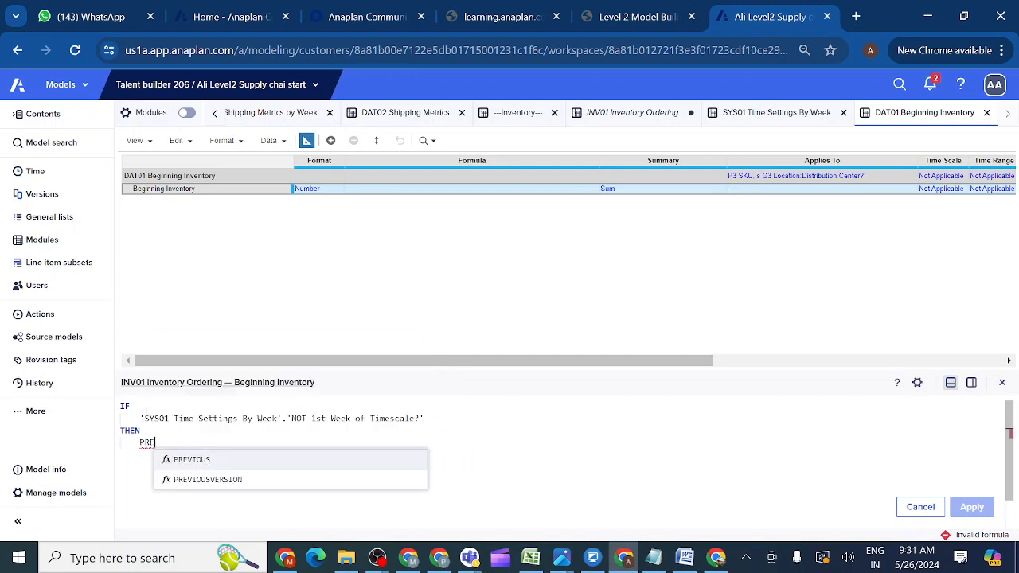
left_click(187, 462)
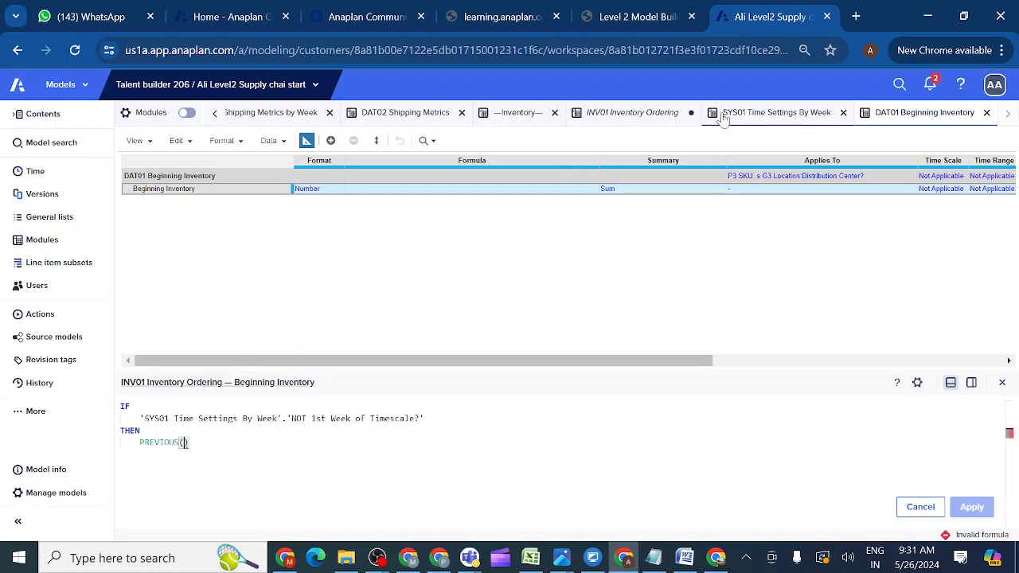
left_click(629, 118)
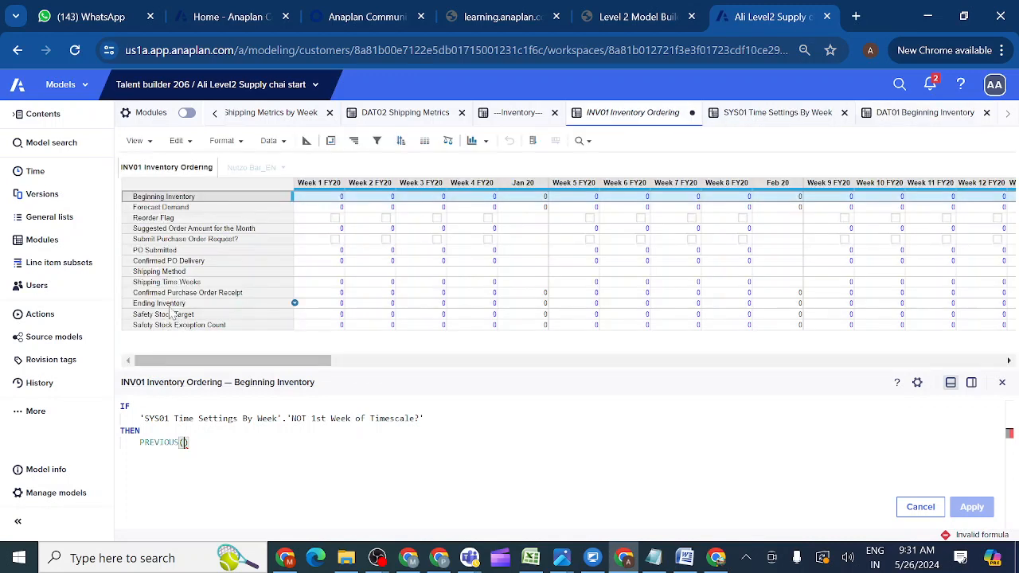
left_click(164, 306)
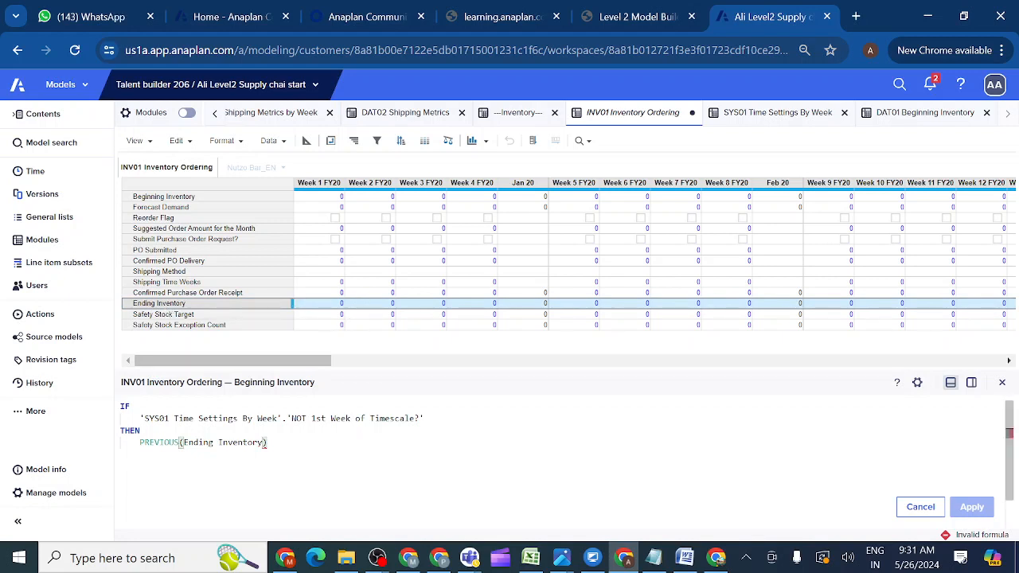
Add ELSE 'DAT01 Beginning Inventory'.Beginning Inventory and apply the formula.
type("ELSE")
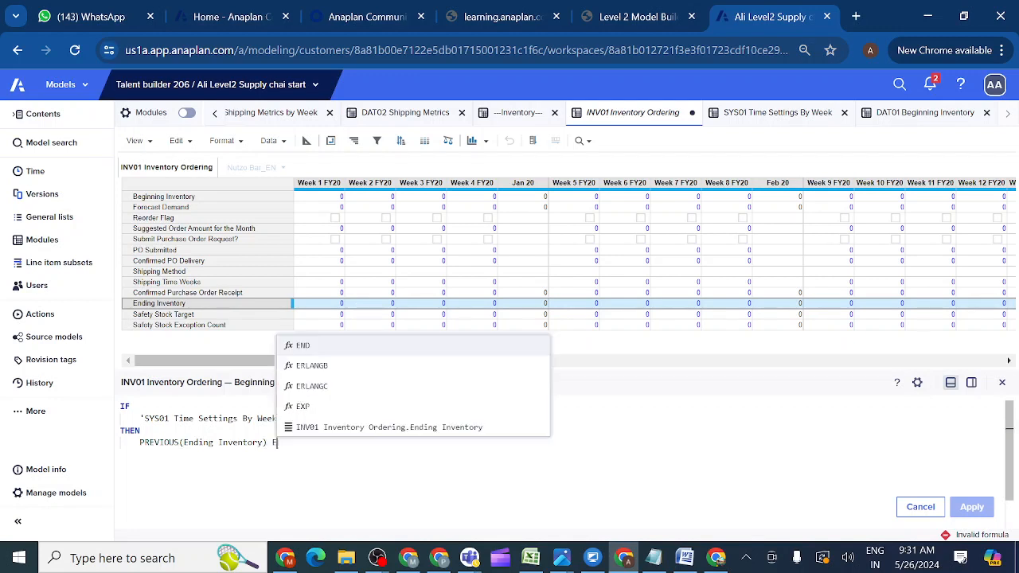
key("Return")
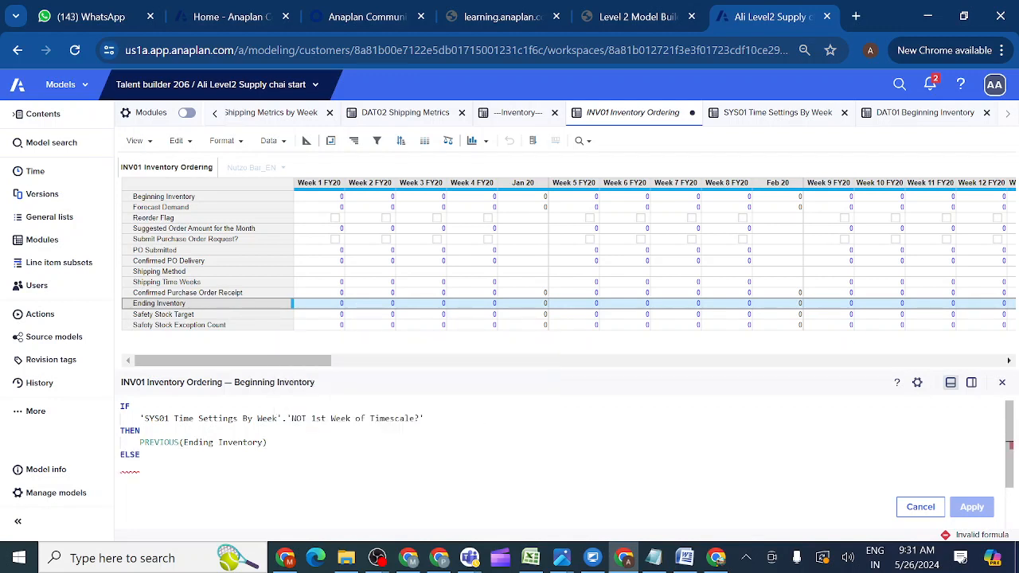
left_click(920, 116)
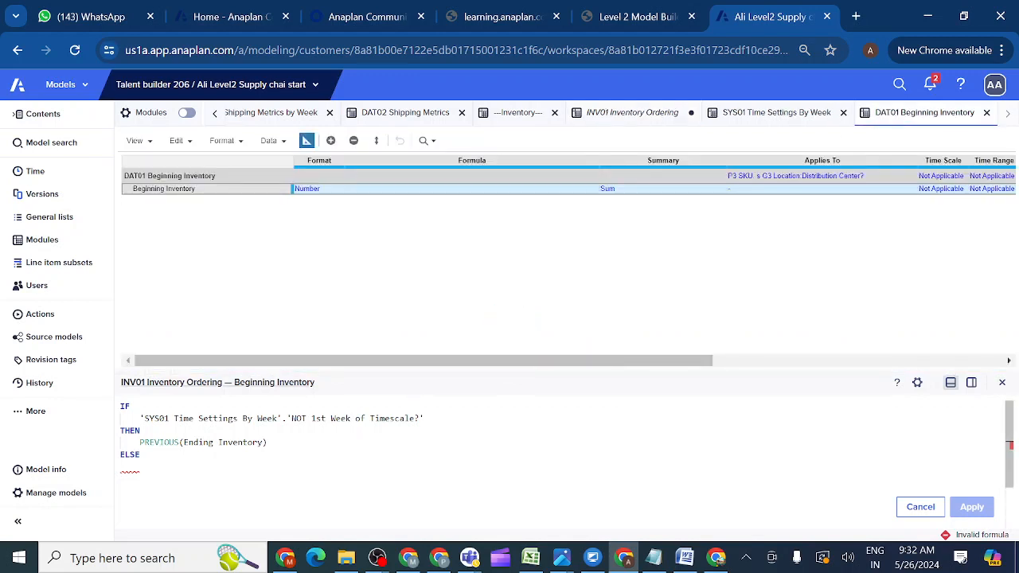
left_click(189, 191)
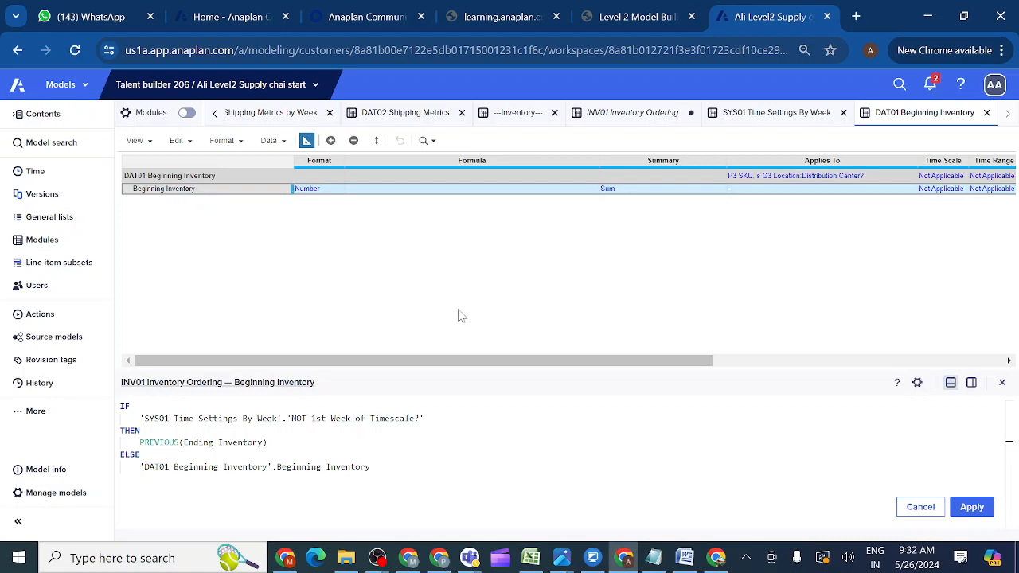
left_click(970, 508)
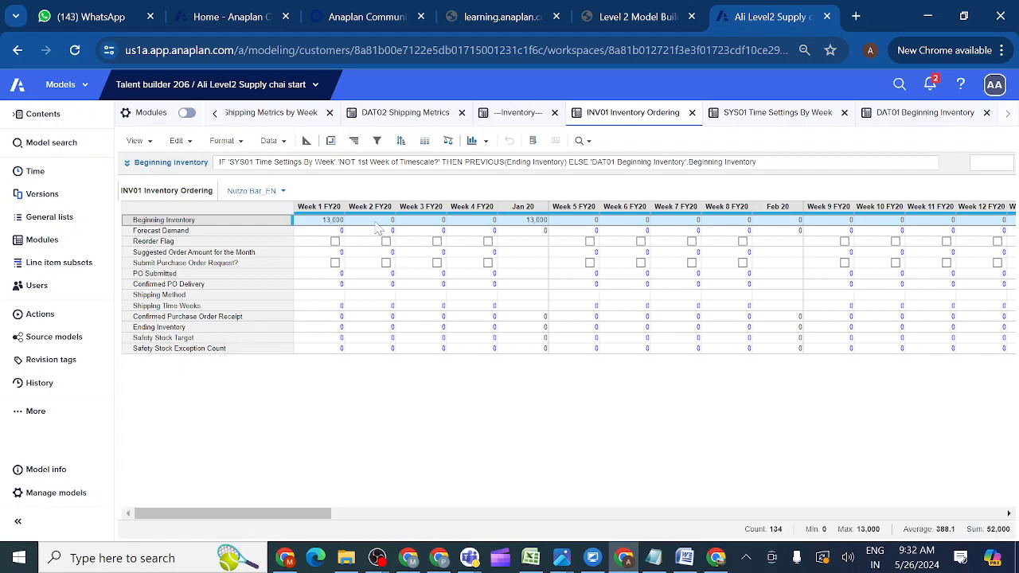
Enter 1,000 as Week 1 FY20 Ending Inventory and confirm Week 2 Beginning Inventory shows 1,000.
left_click(376, 222)
left_click(328, 222)
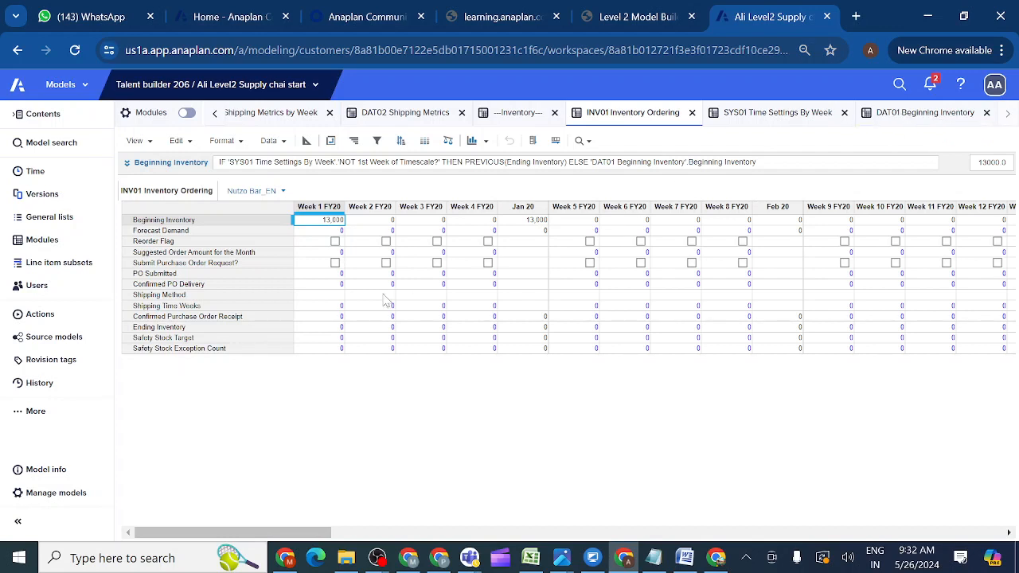
left_click(321, 327)
double_click(321, 329)
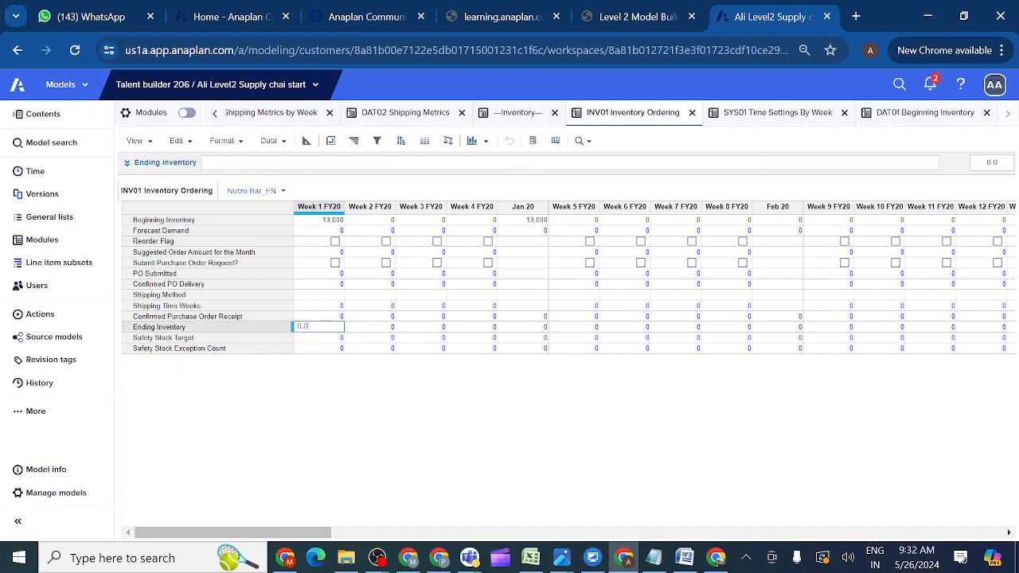
key("BackSpace")
type("1000")
left_click(368, 337)
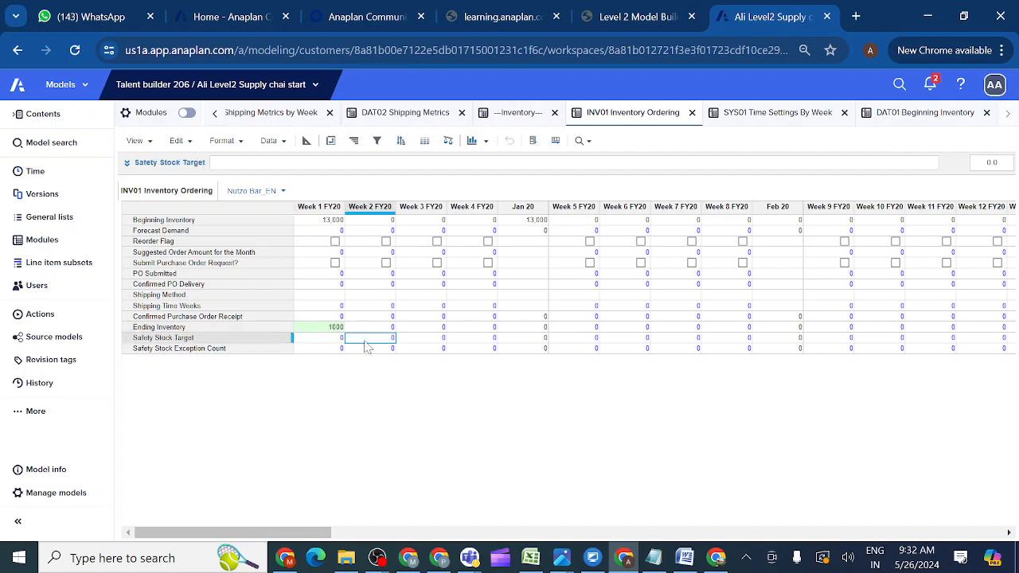
left_click(368, 220)
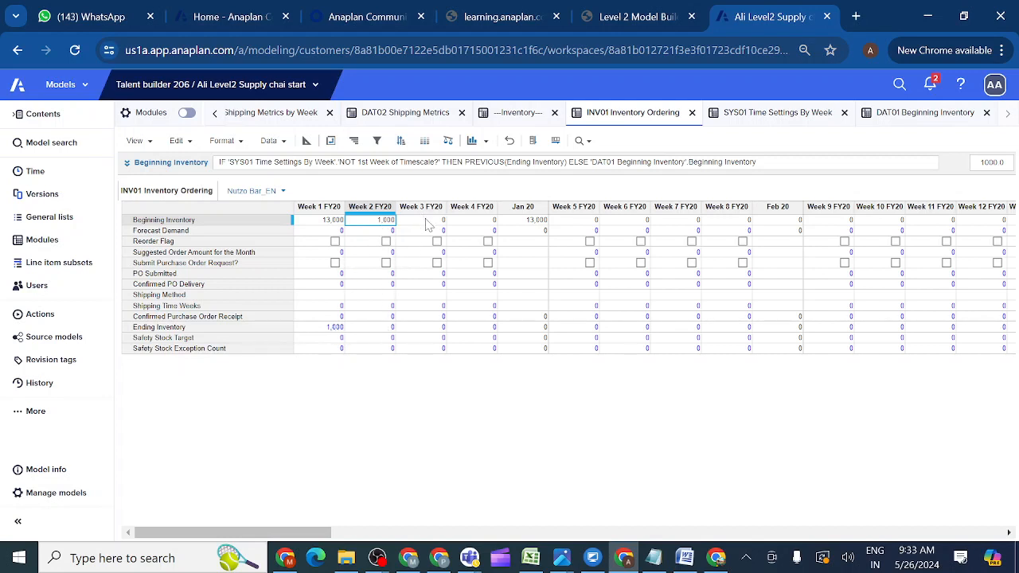
Change Nutzo Bar_EN's Week 2 FY20 Ending Inventory in INV01 to 500.
double_click(379, 327)
key("BackSpace")
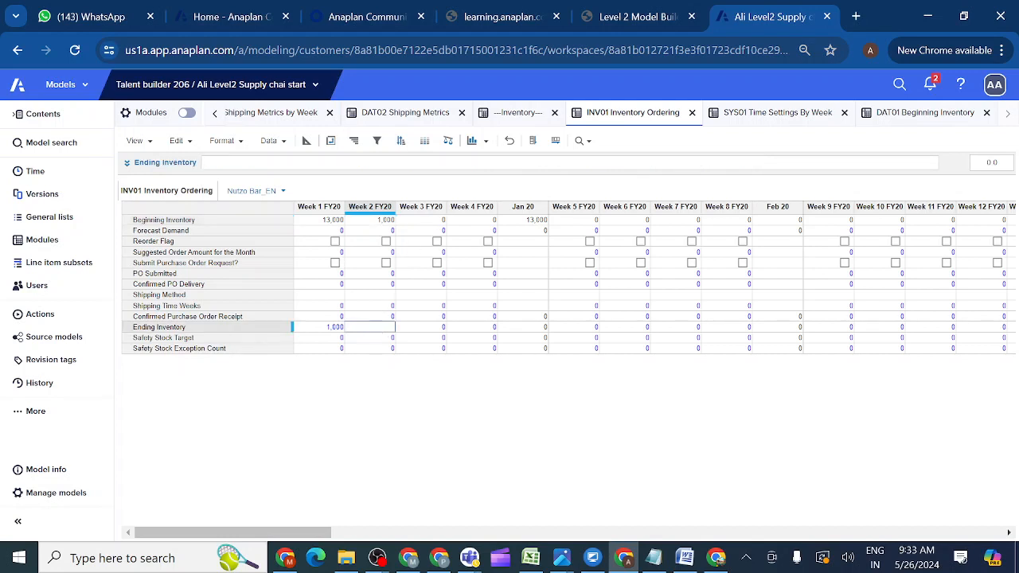
left_click(424, 340)
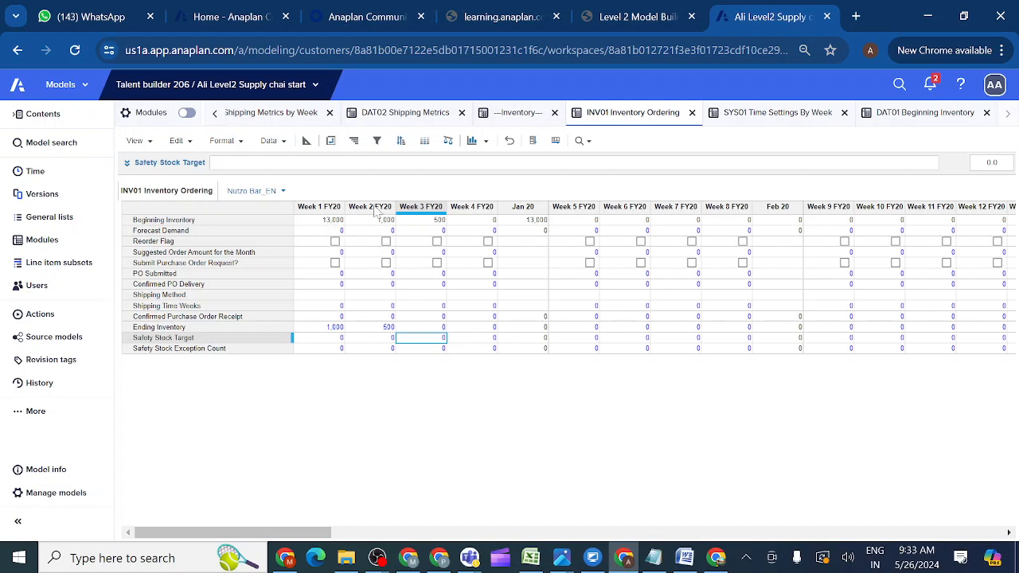
left_click(920, 119)
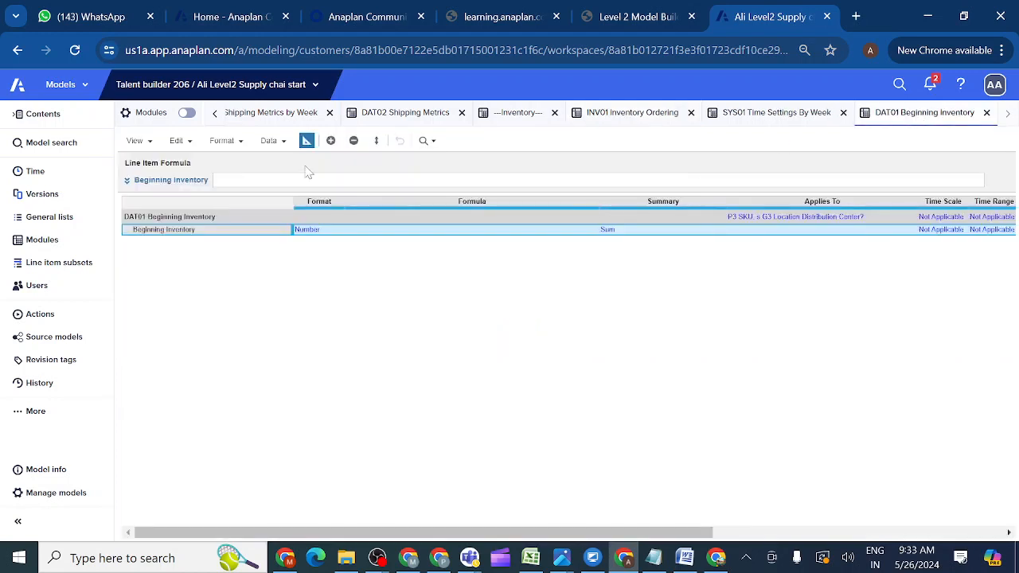
Enter 15,000 as New York's Nutzo Bar_EN beginning inventory in DAT01 and verify INV01 Week 1 reflects it.
left_click(306, 141)
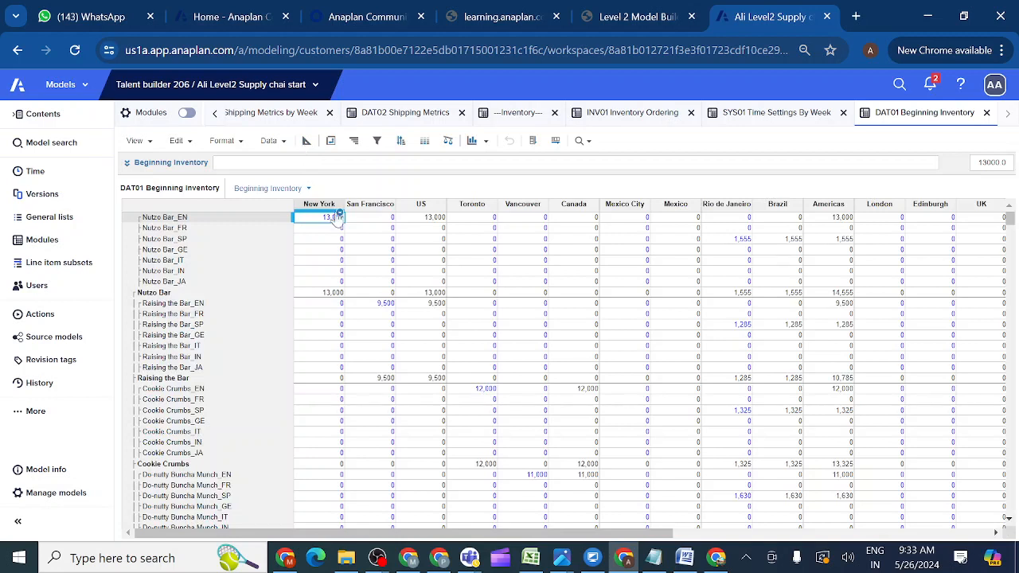
double_click(331, 218)
left_click(360, 252)
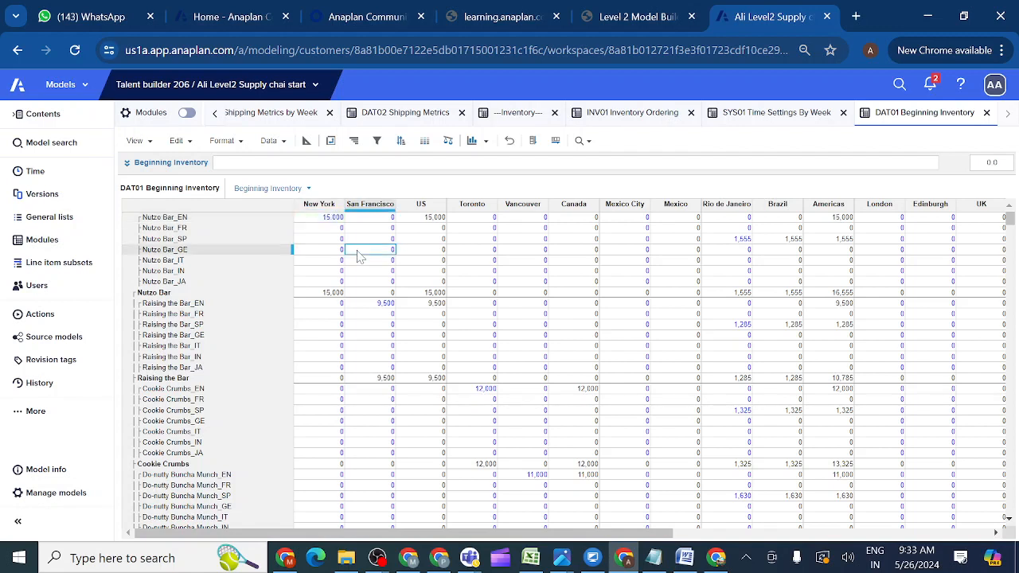
left_click(640, 116)
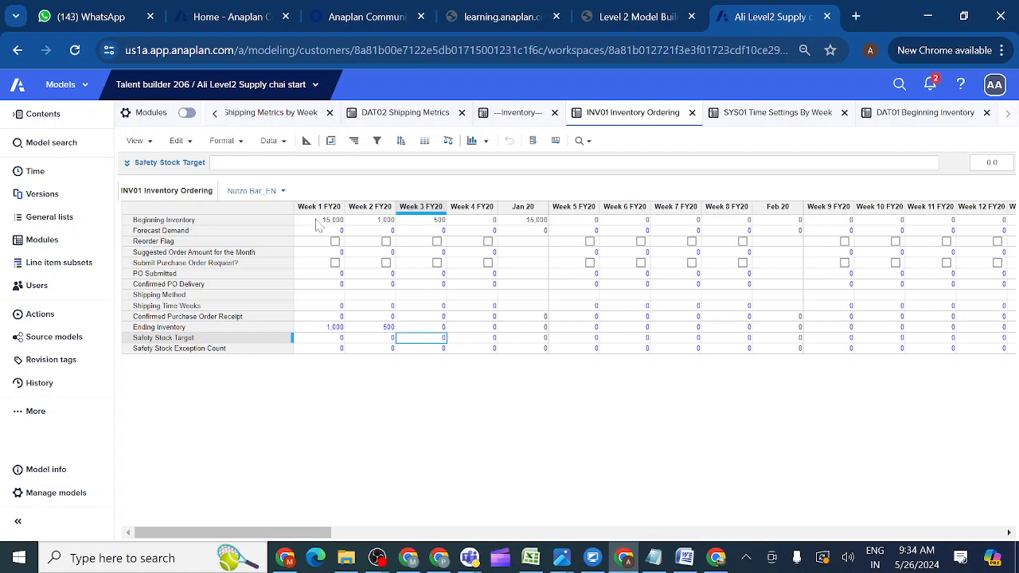
left_click(318, 220)
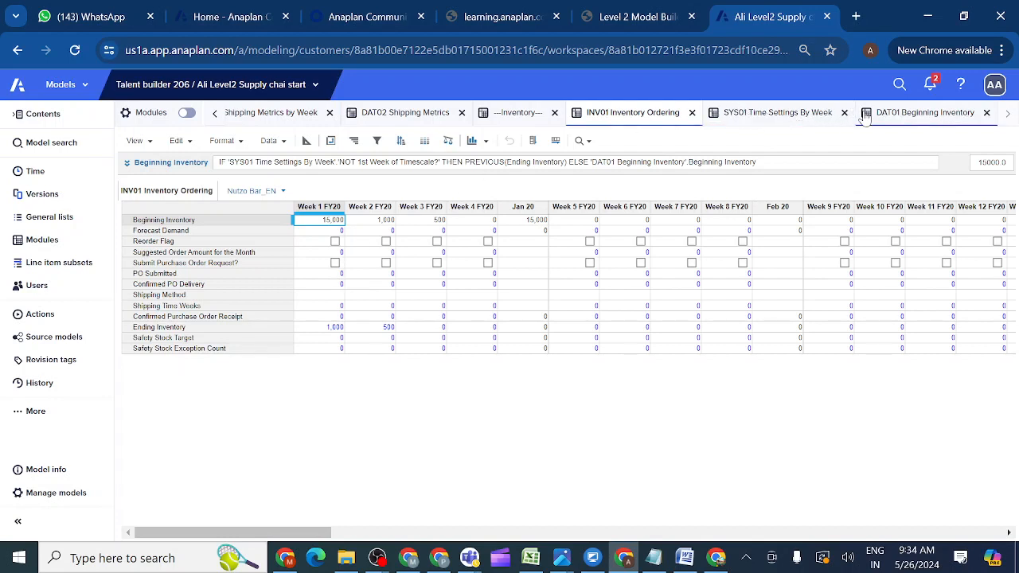
Restore New York's Nutzo Bar_EN DAT01 beginning inventory to 13,000, then go to the Level 2 lesson.
left_click(890, 115)
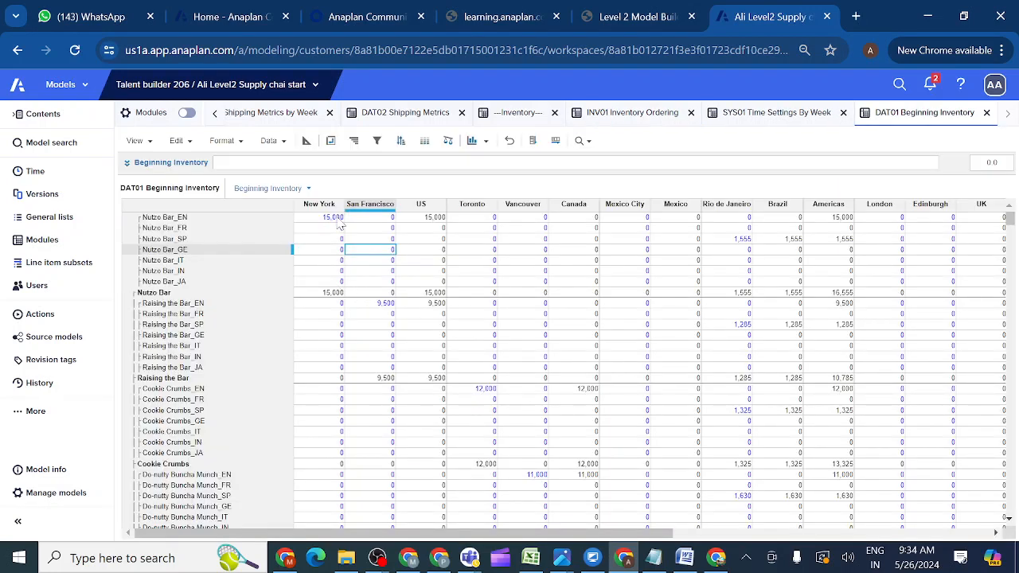
double_click(337, 219)
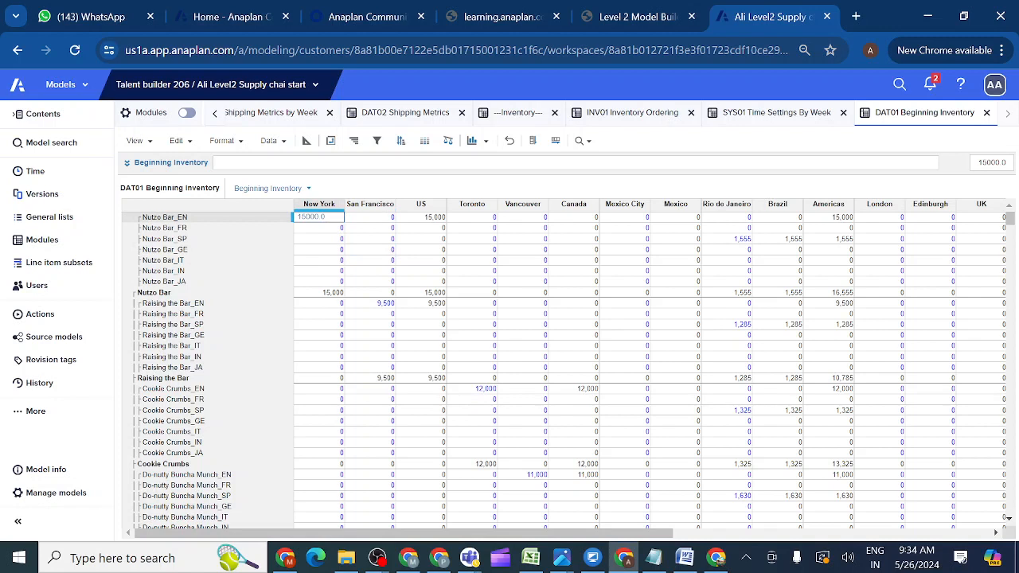
key("BackSpace")
key("BackSpace")
key("BackSpace")
left_click(393, 242)
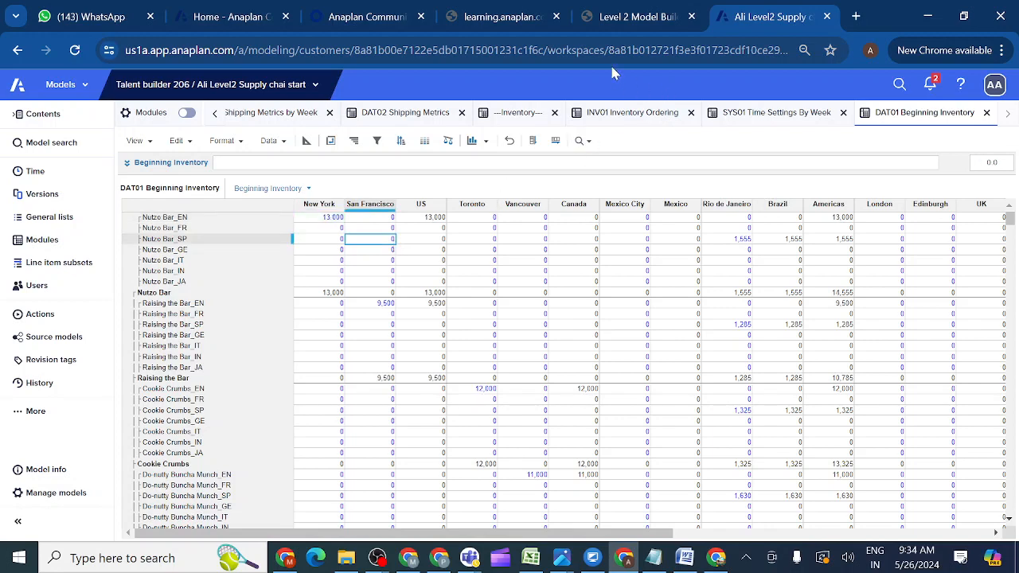
left_click(642, 24)
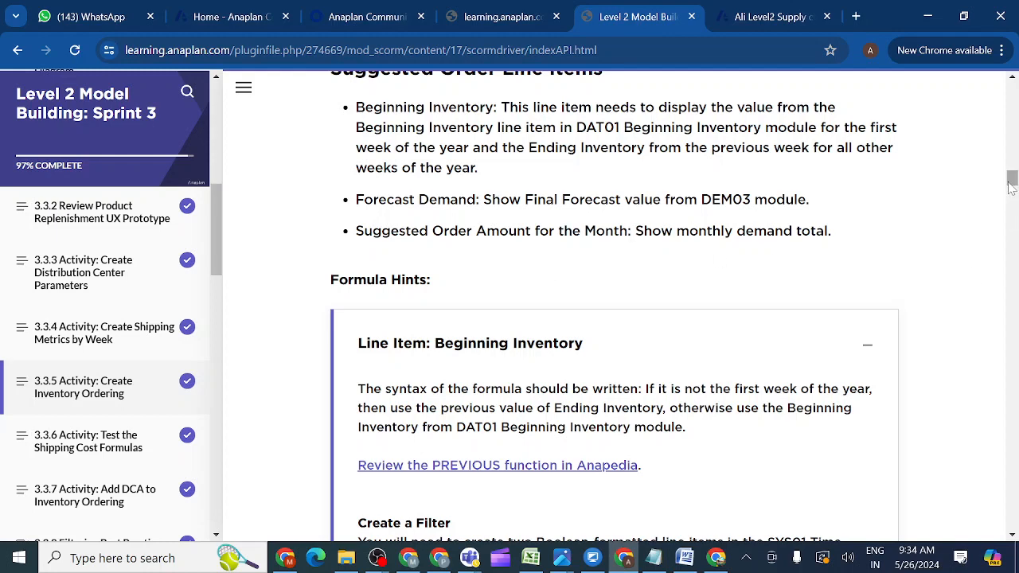
left_click_drag(1011, 186, 1011, 175)
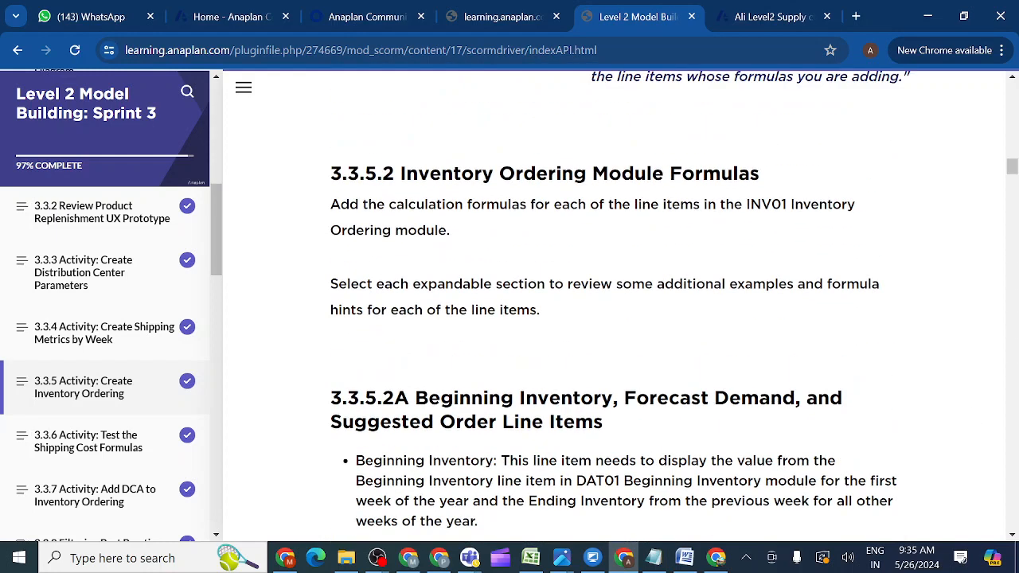
left_click(770, 19)
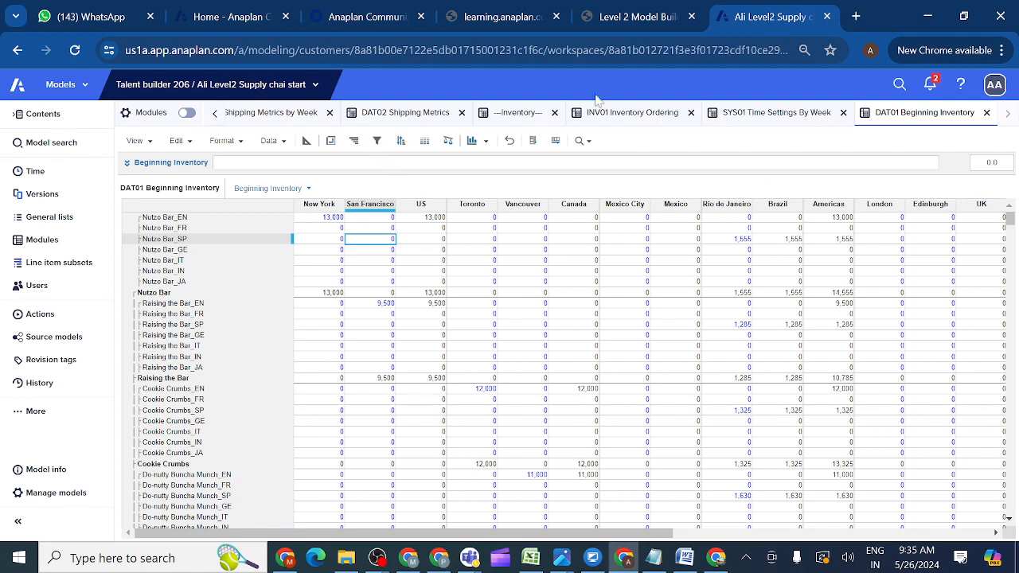
left_click(307, 141)
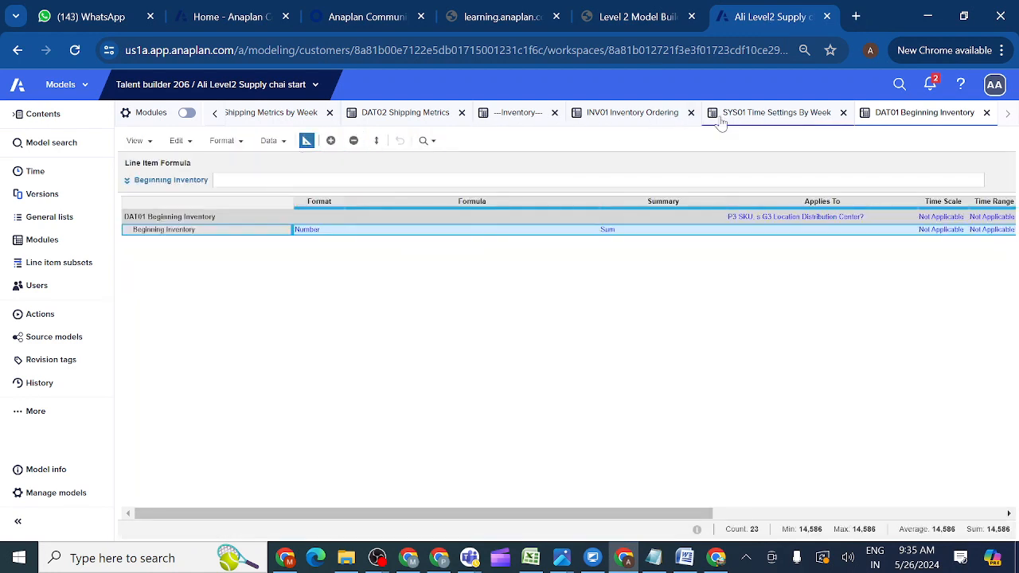
left_click(748, 116)
left_click(637, 119)
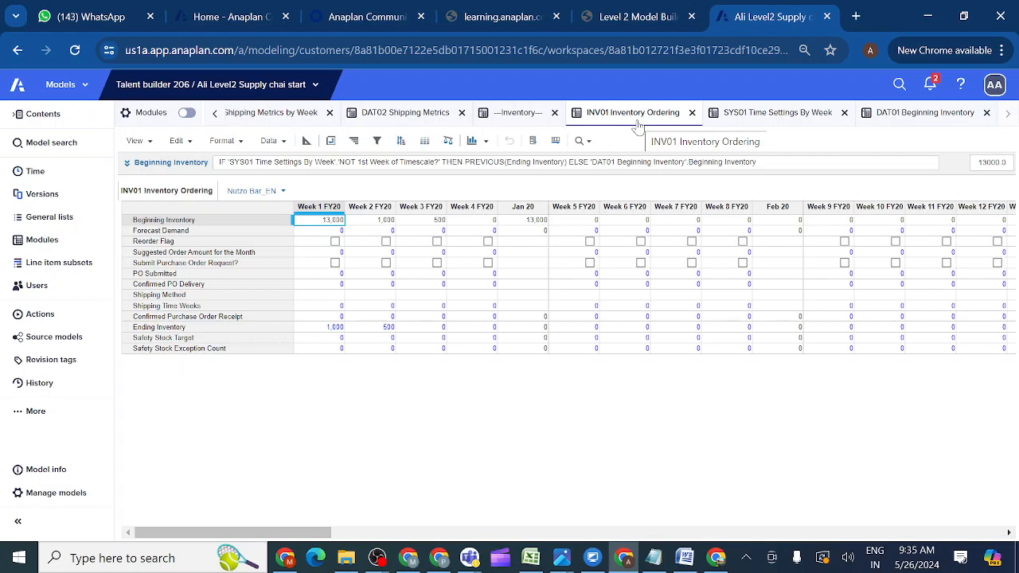
left_click(617, 20)
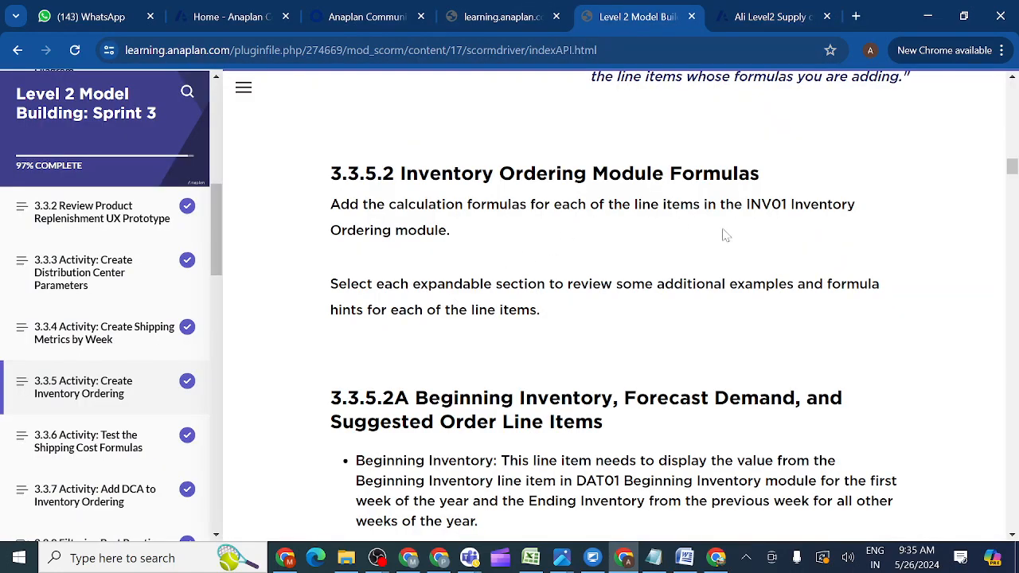
left_click_drag(1013, 170, 1013, 181)
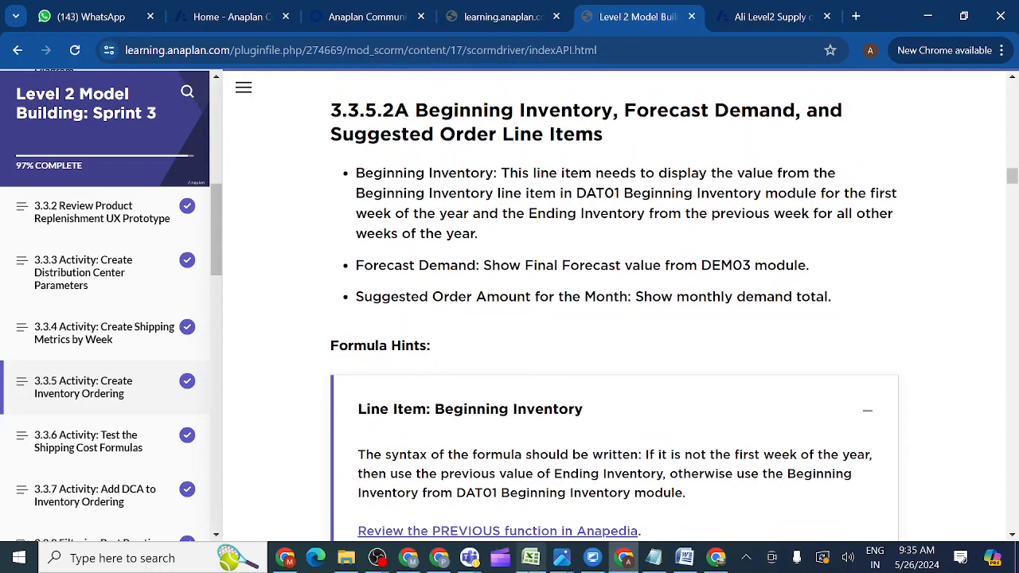
mouse_move(469, 557)
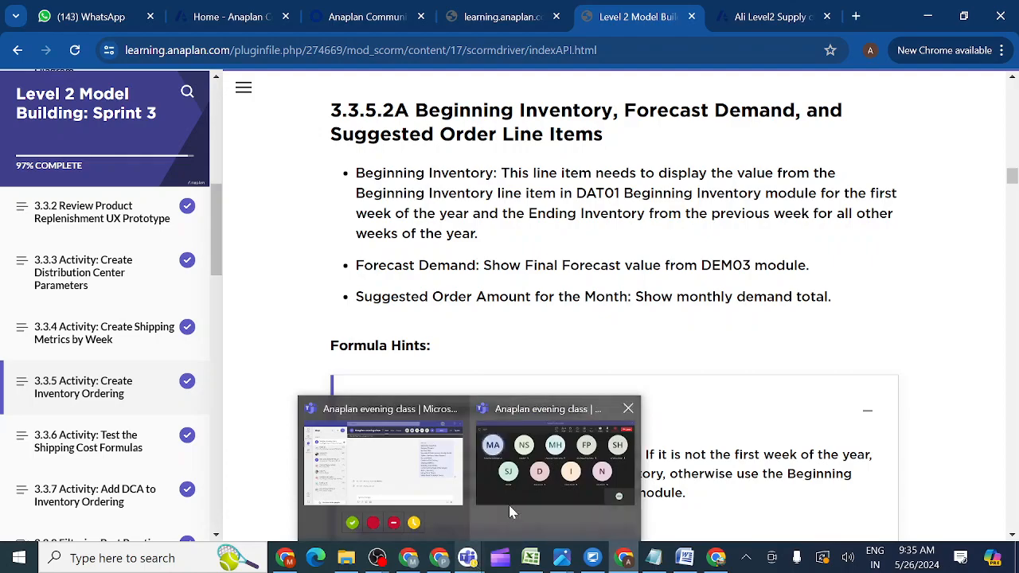
left_click(511, 510)
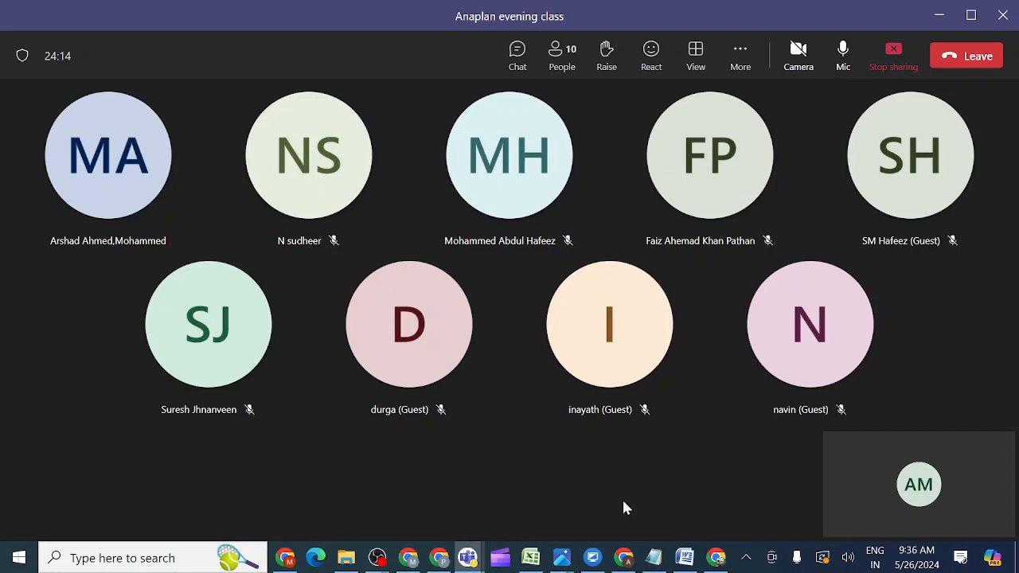
mouse_move(629, 563)
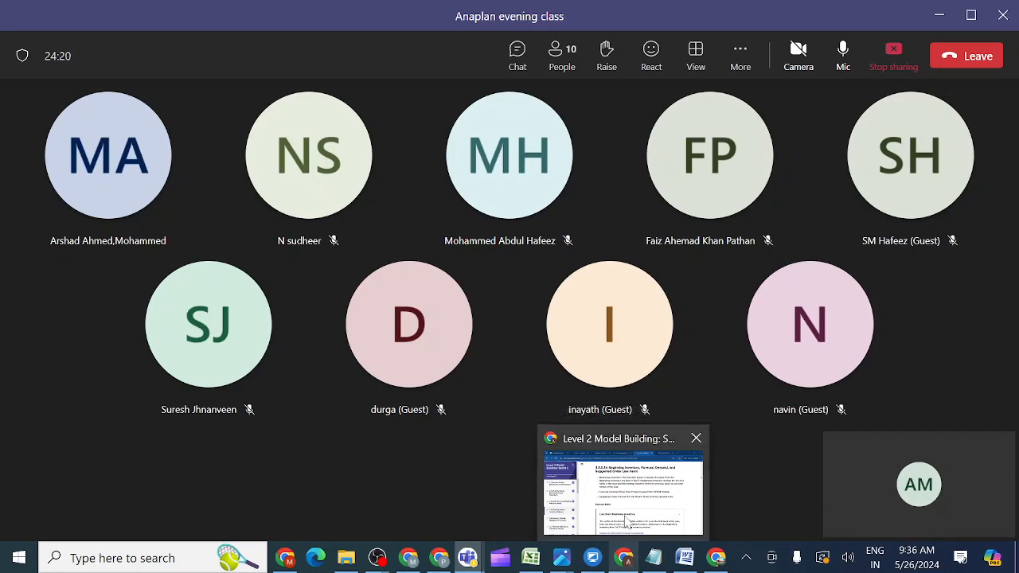
left_click(628, 520)
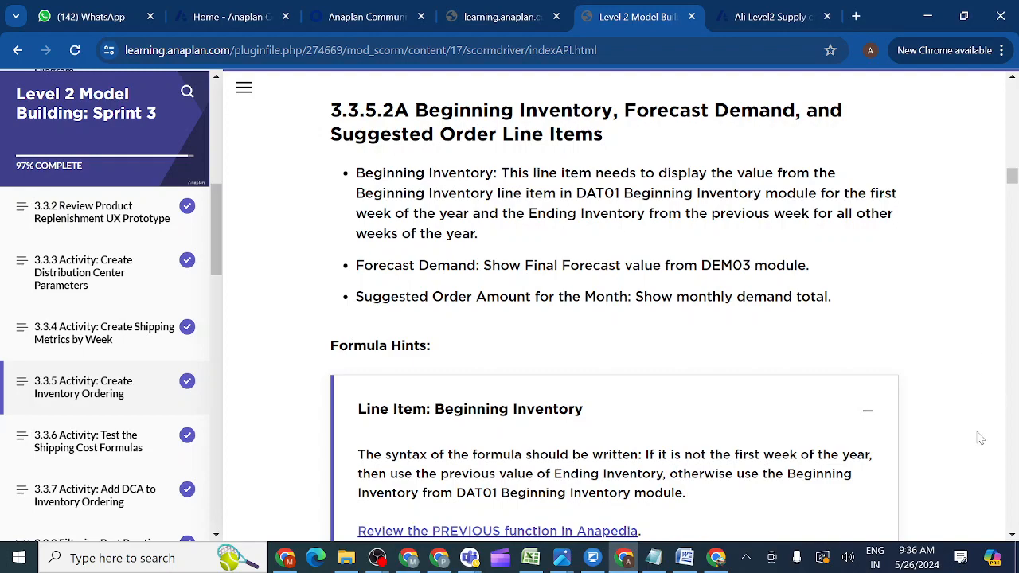
Expand the Line Item: Forecast Demand hint in the Sprint 3 lesson and read its instructions.
scroll(1012, 533, "down", 3)
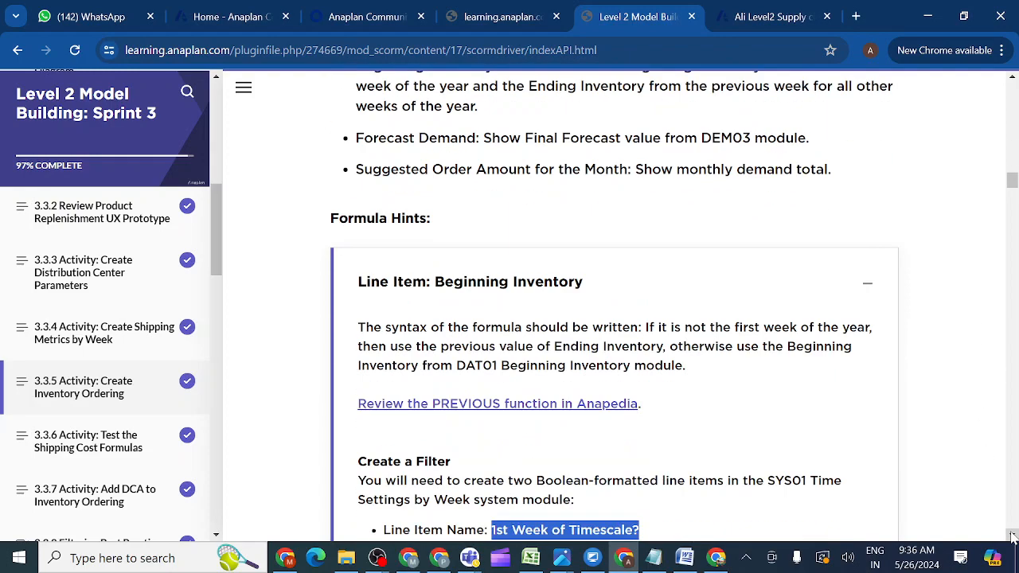
scroll(1013, 537, "down", 9)
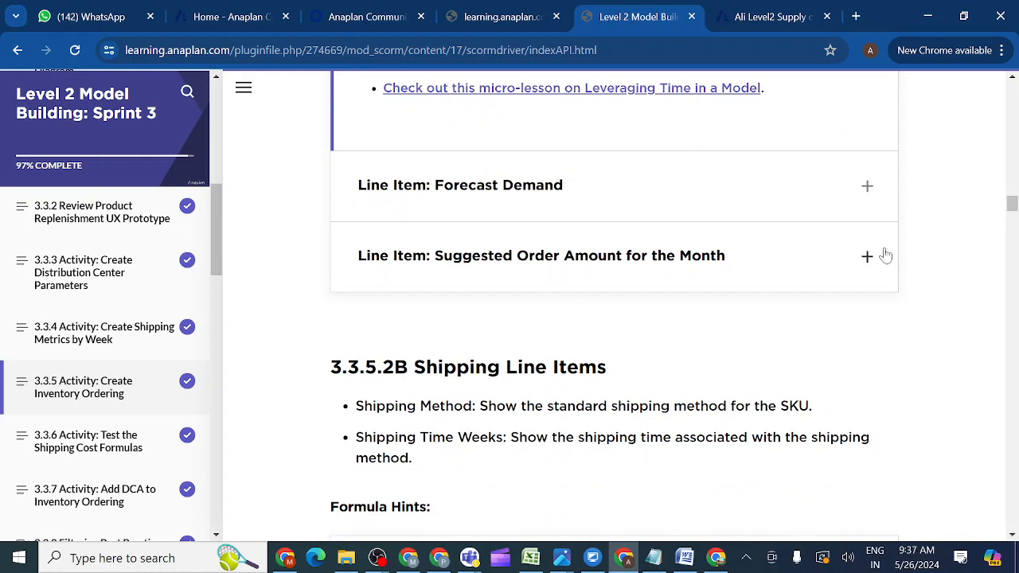
left_click(868, 189)
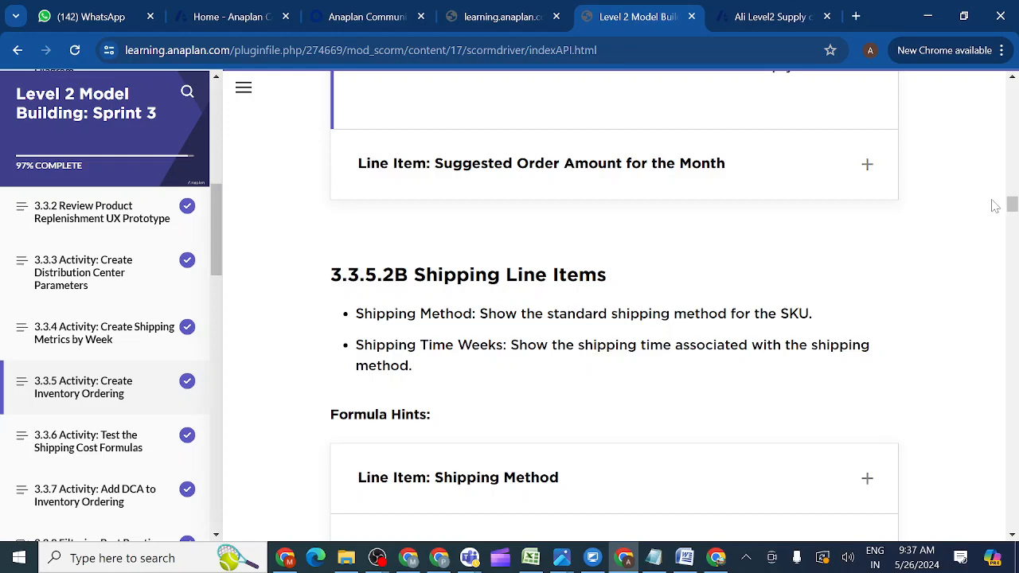
left_click_drag(1011, 207, 1012, 187)
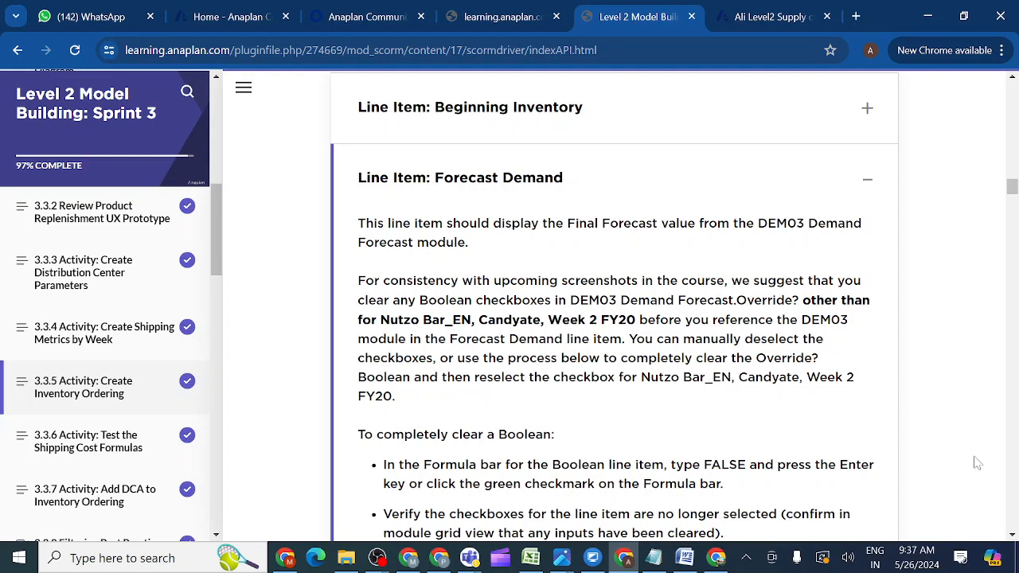
Read through the Forecast Demand guidance, then return to the model's INV01 module.
left_click(1013, 538)
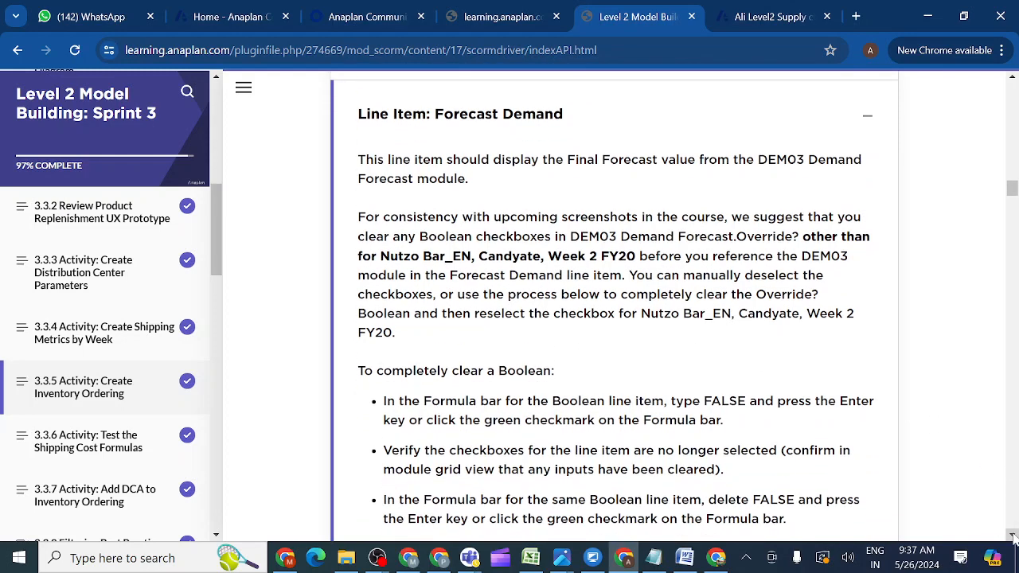
left_click(1013, 538)
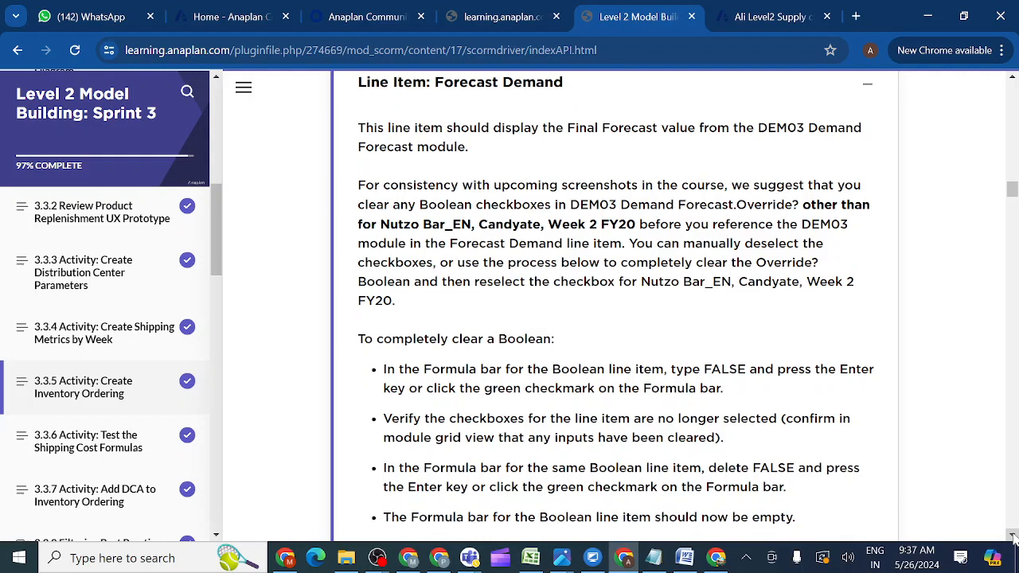
left_click(1013, 537)
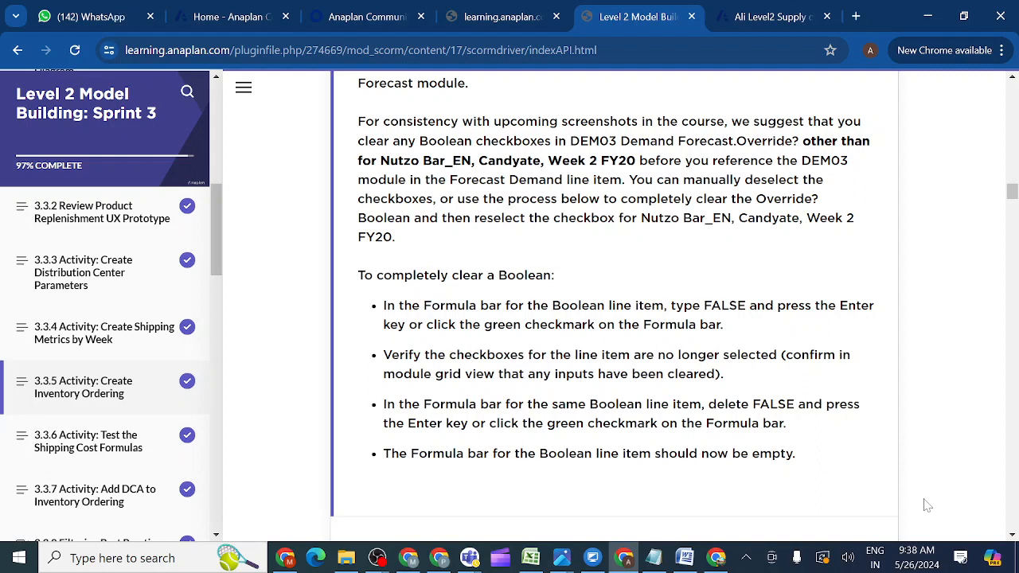
scroll(1014, 539, "down", 2)
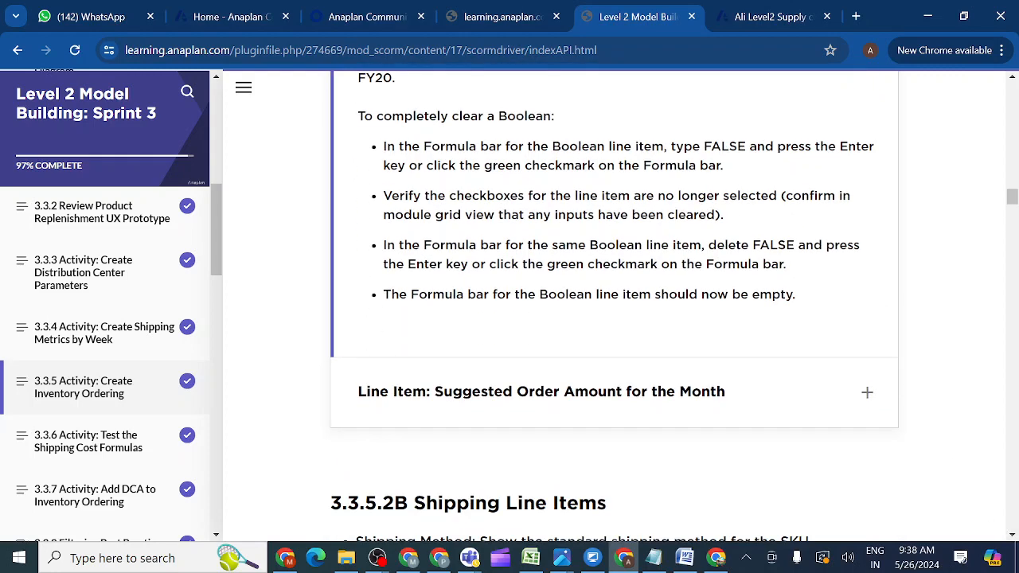
left_click(756, 20)
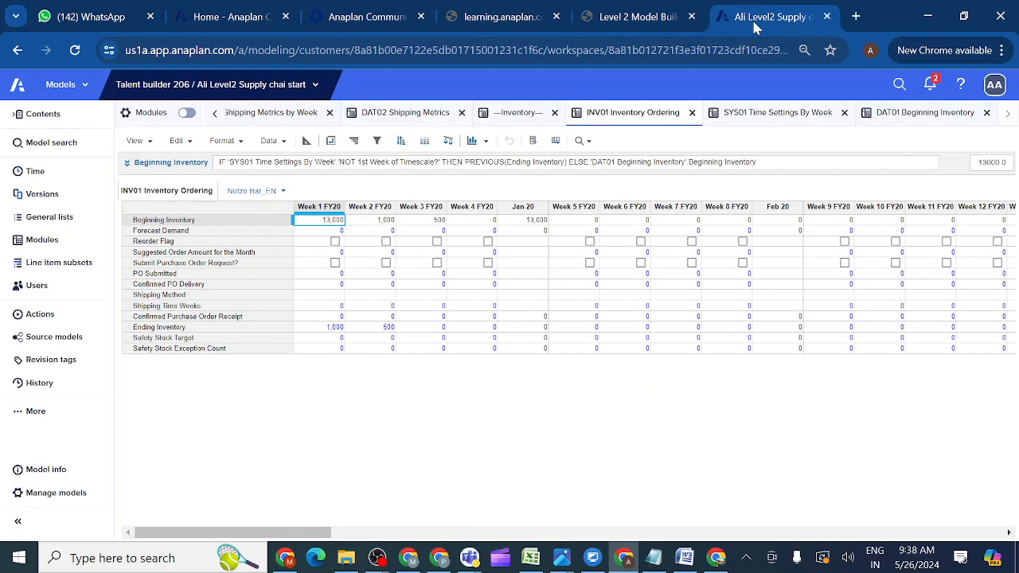
Set INV01 Forecast Demand's formula to 'DEM03 Demand Forecast'.Final Forecast.
left_click(187, 231)
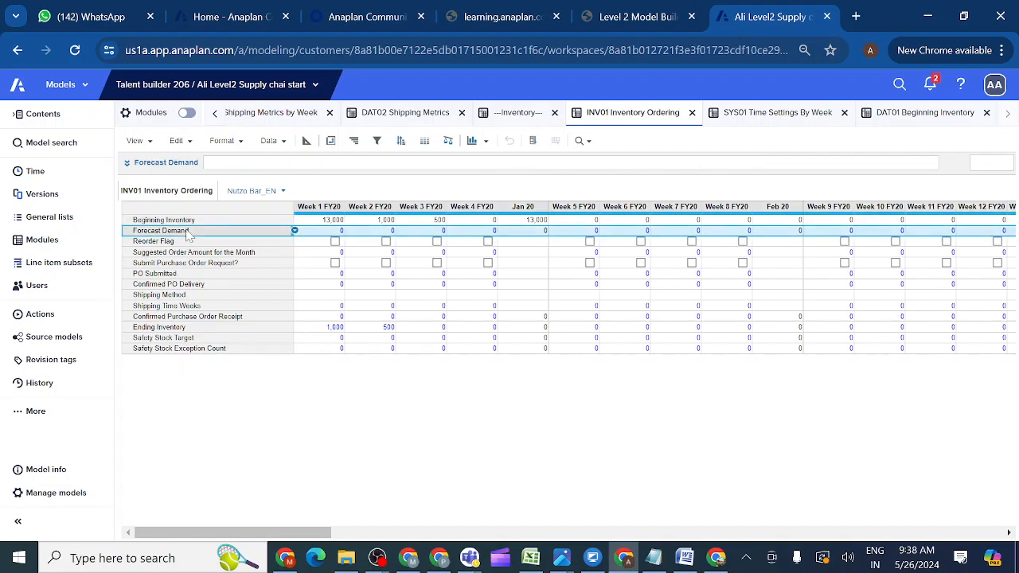
left_click(127, 163)
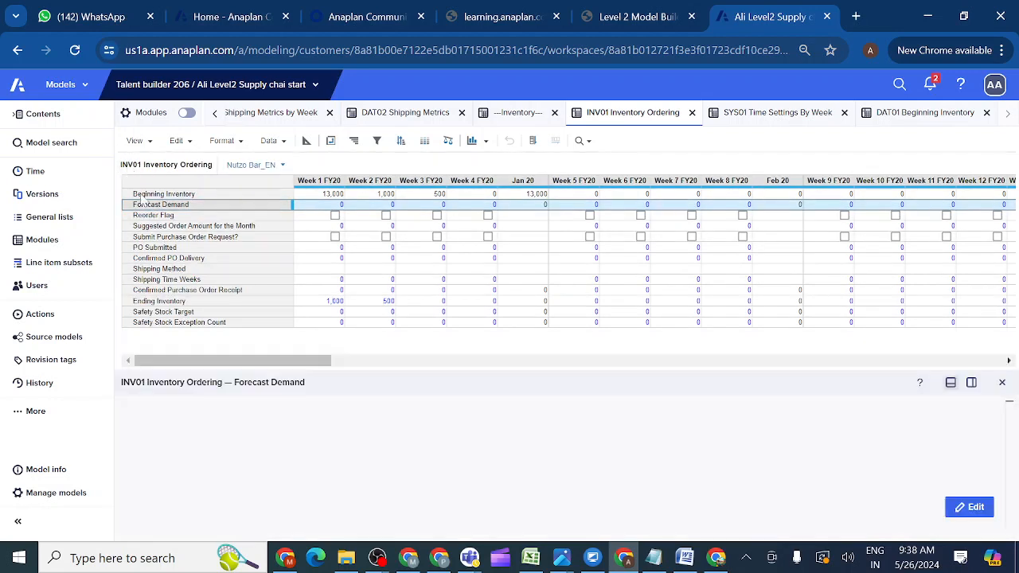
left_click(969, 507)
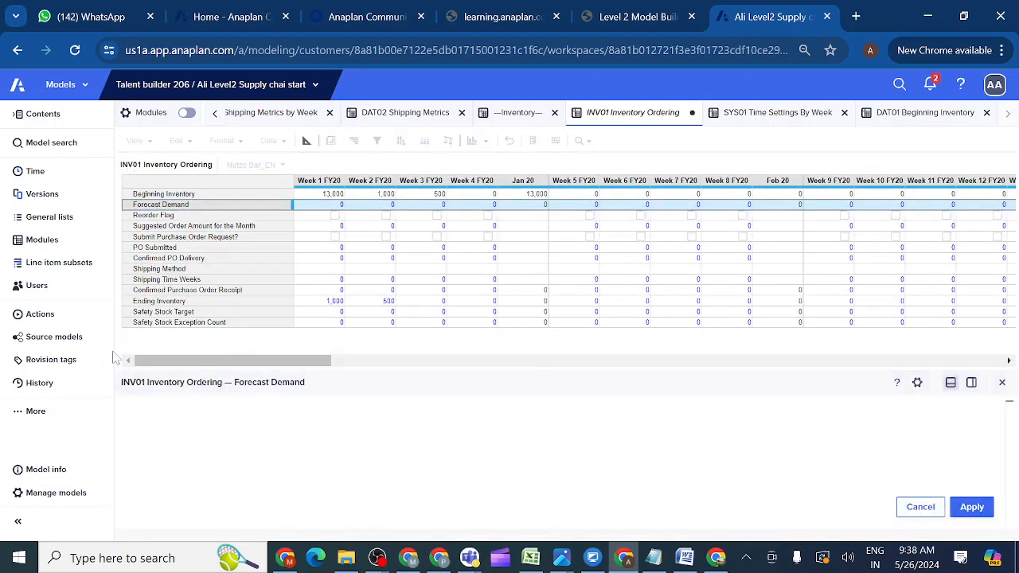
left_click(53, 244)
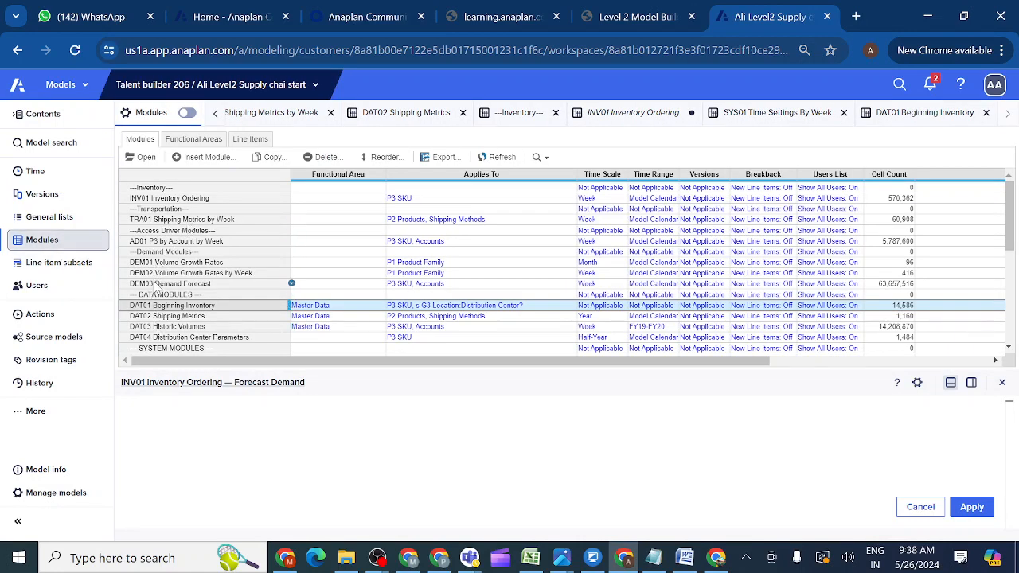
left_click(158, 284)
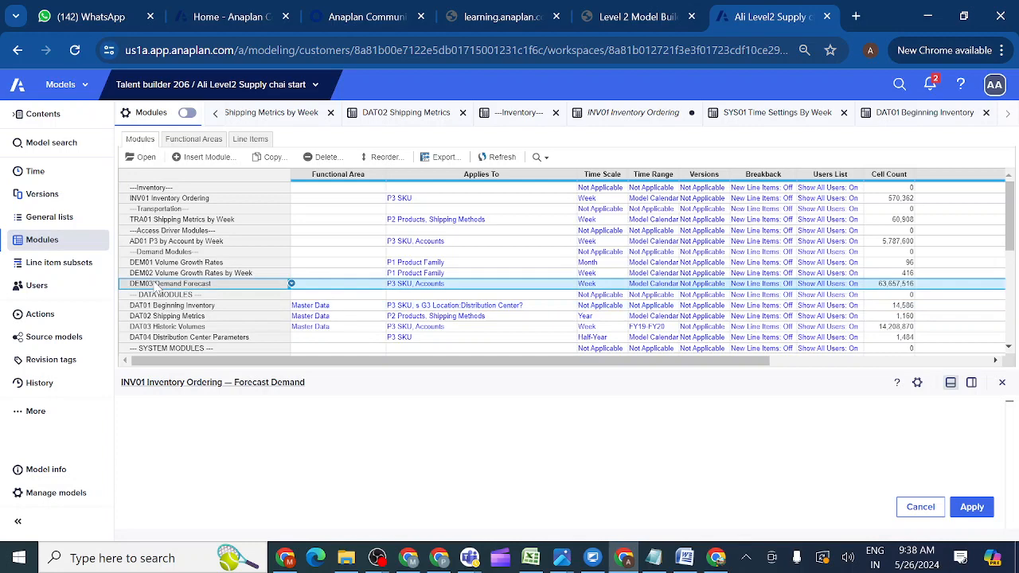
left_click(145, 159)
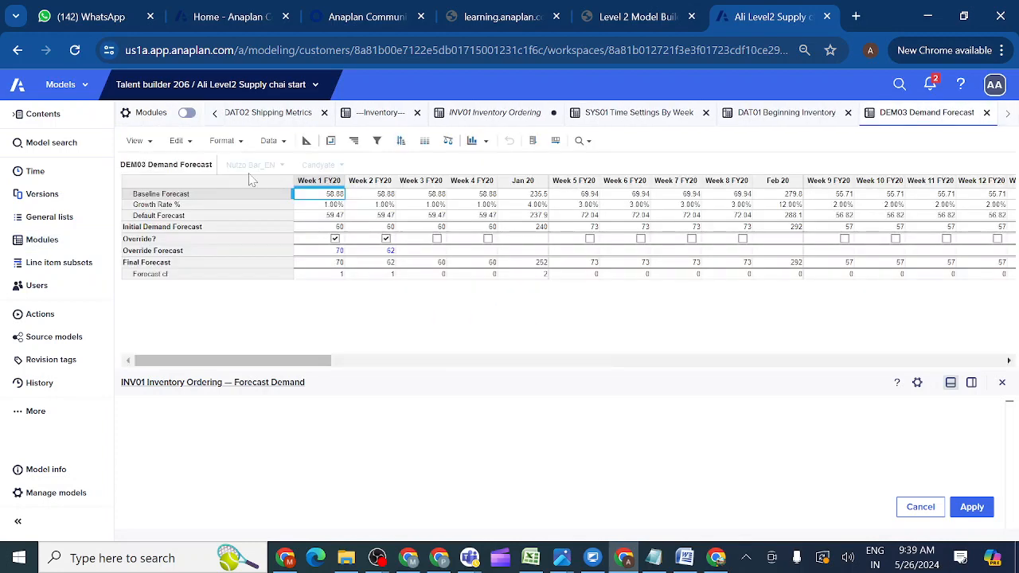
left_click(177, 268)
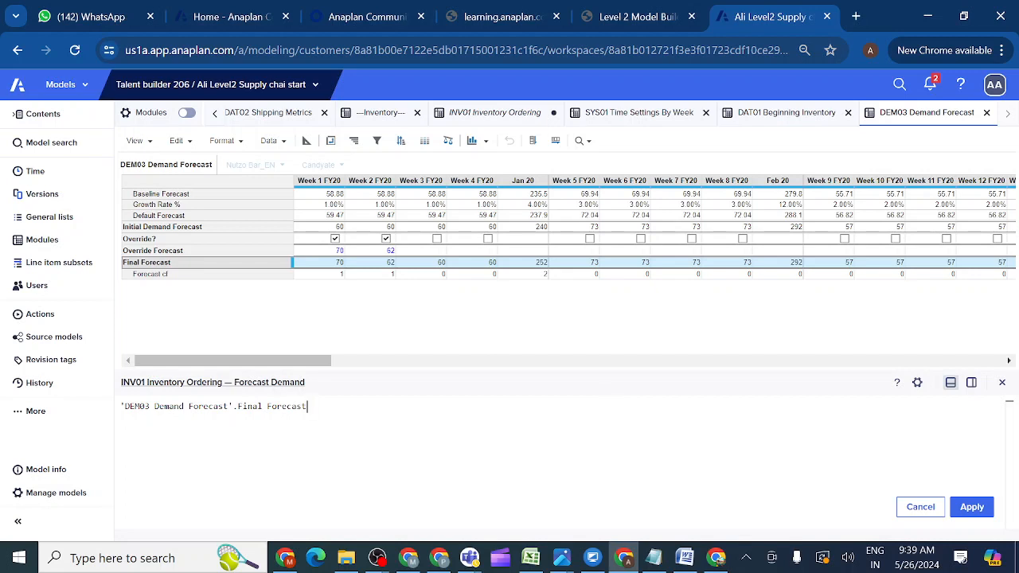
left_click(970, 512)
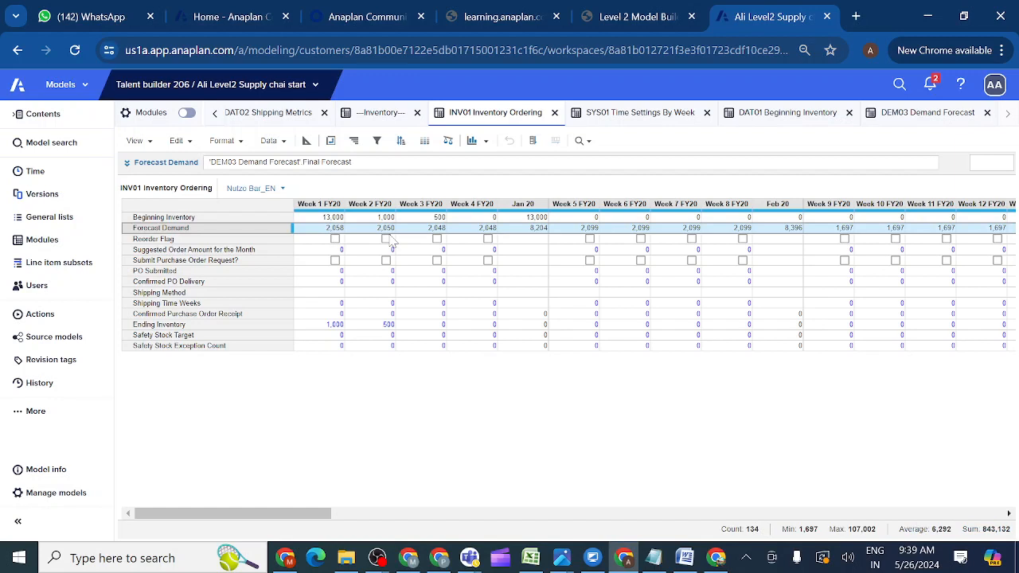
In DEM03, untick the Week 1 override and tick Override? for Weeks 2–5 FY20.
left_click(913, 118)
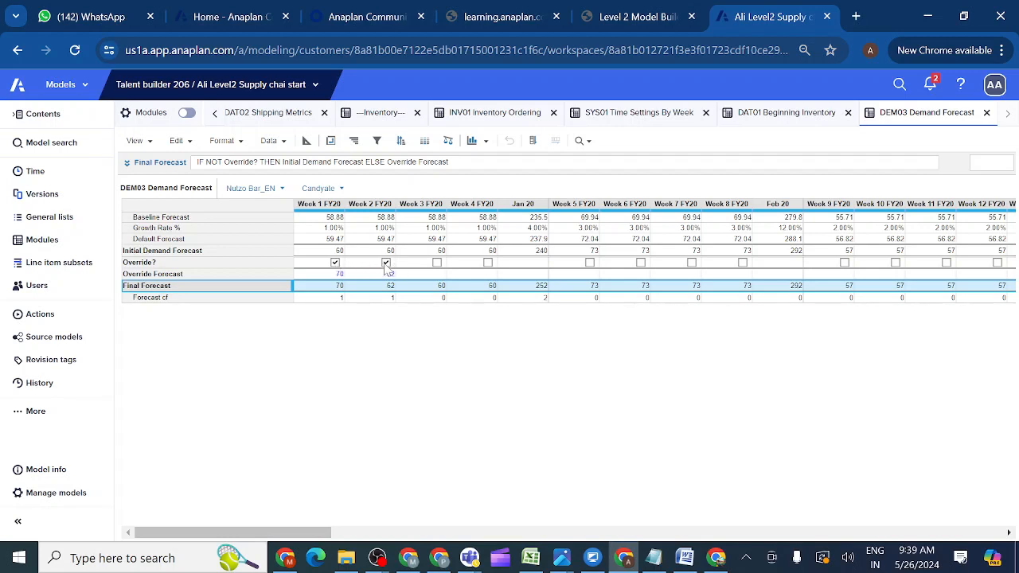
left_click(282, 263)
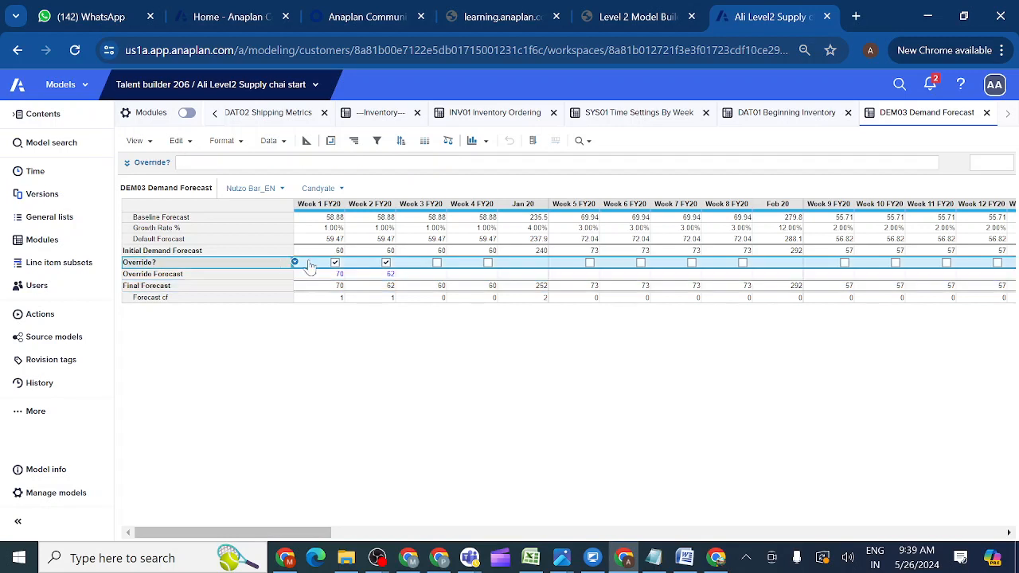
left_click(386, 262)
left_click(335, 264)
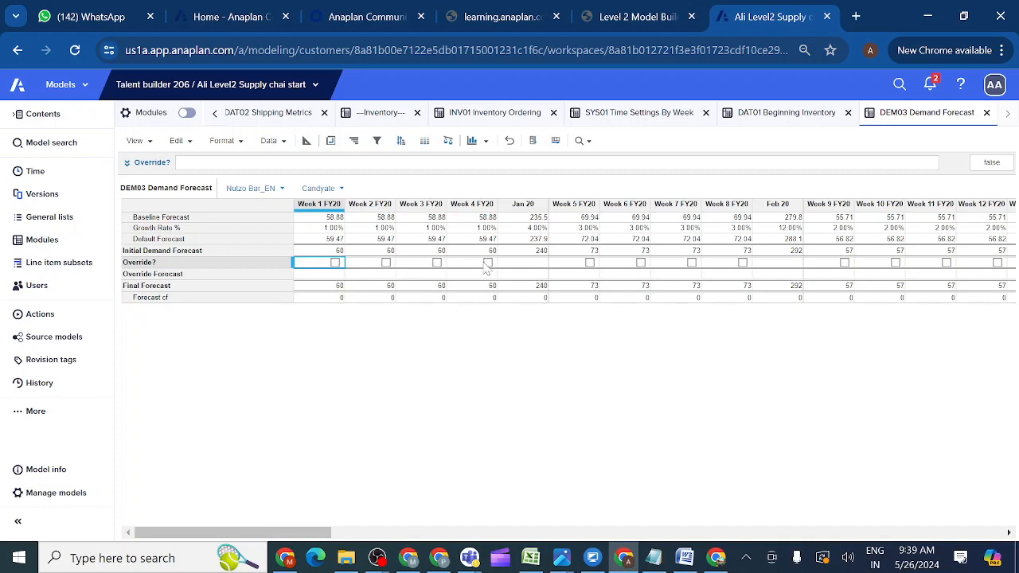
left_click(386, 263)
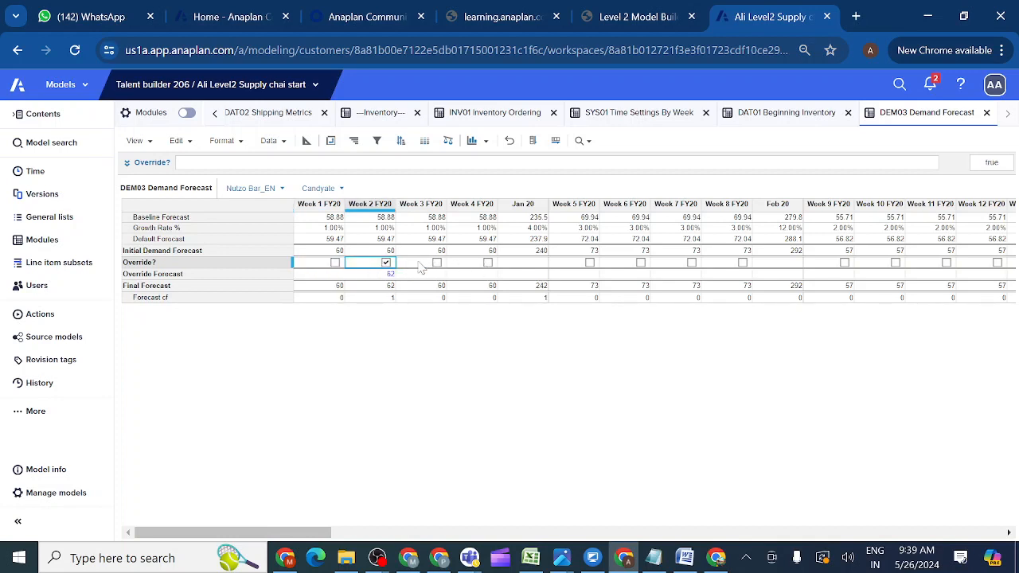
left_click(437, 263)
left_click(488, 263)
left_click(590, 263)
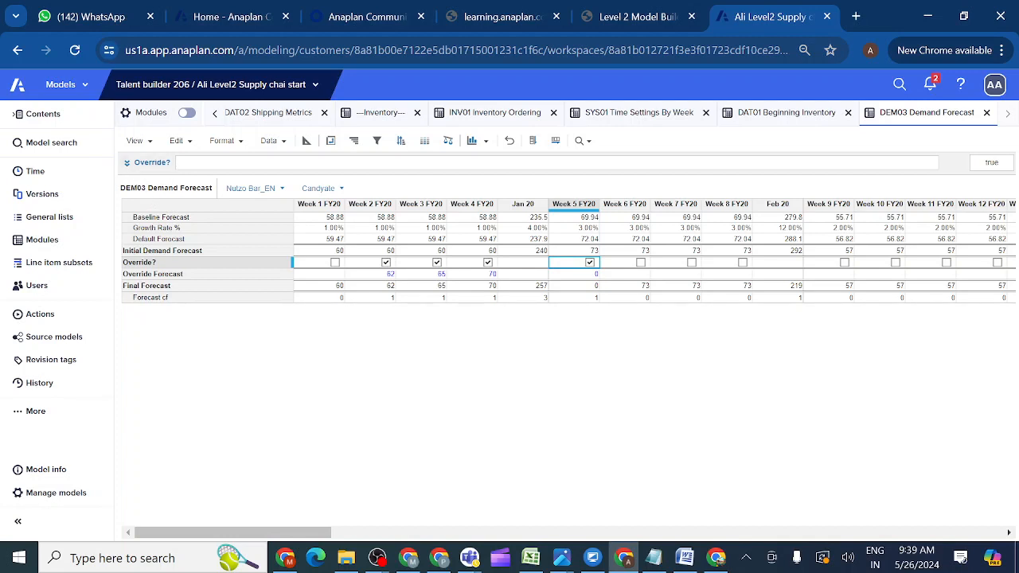
left_click(182, 163)
Apply FALSE as the Override? formula to clear all boxes, then remove the formula entirely.
type("FALSE")
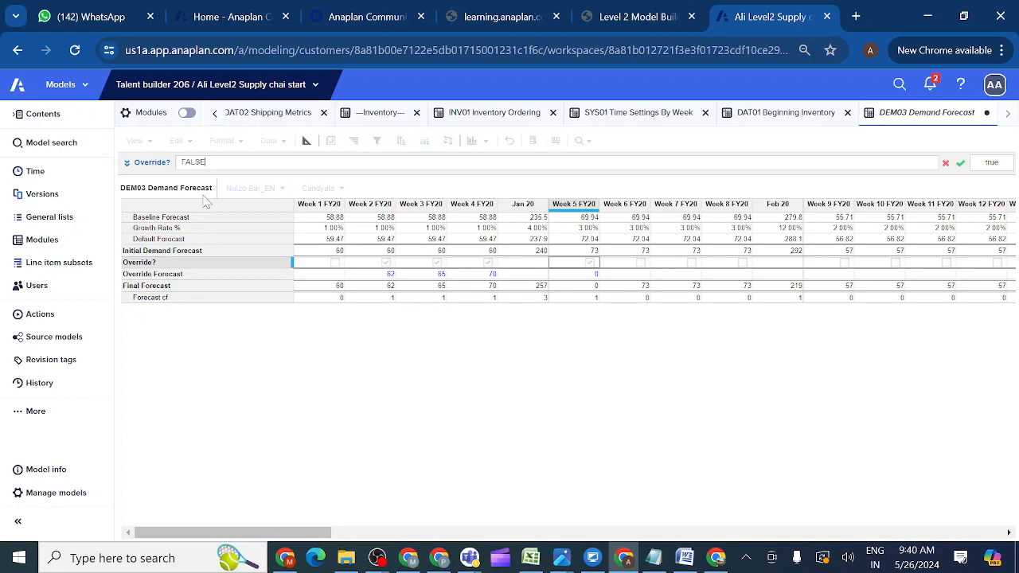
left_click(961, 164)
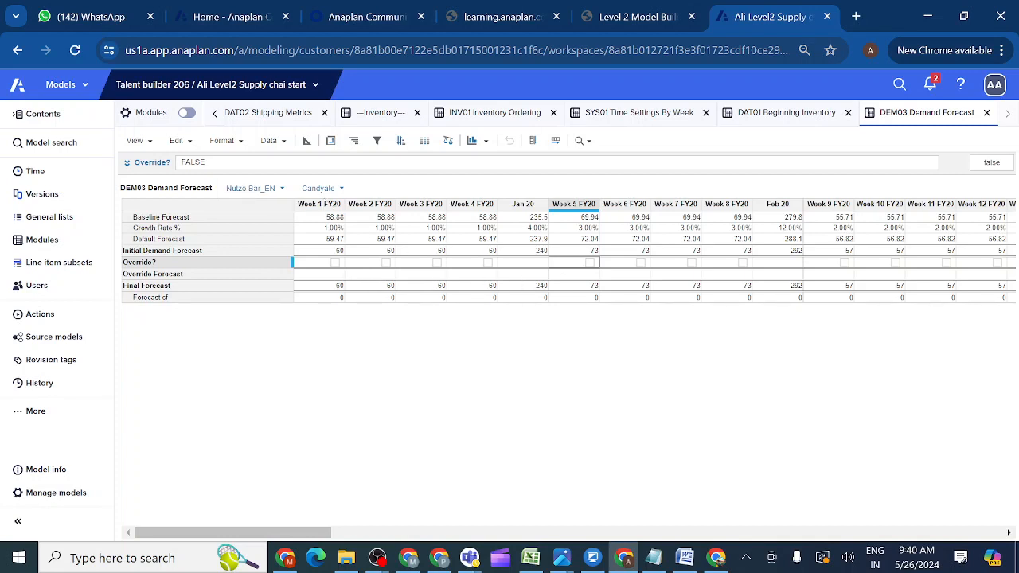
key("BackSpace")
key("BackSpace")
key("BackSpace")
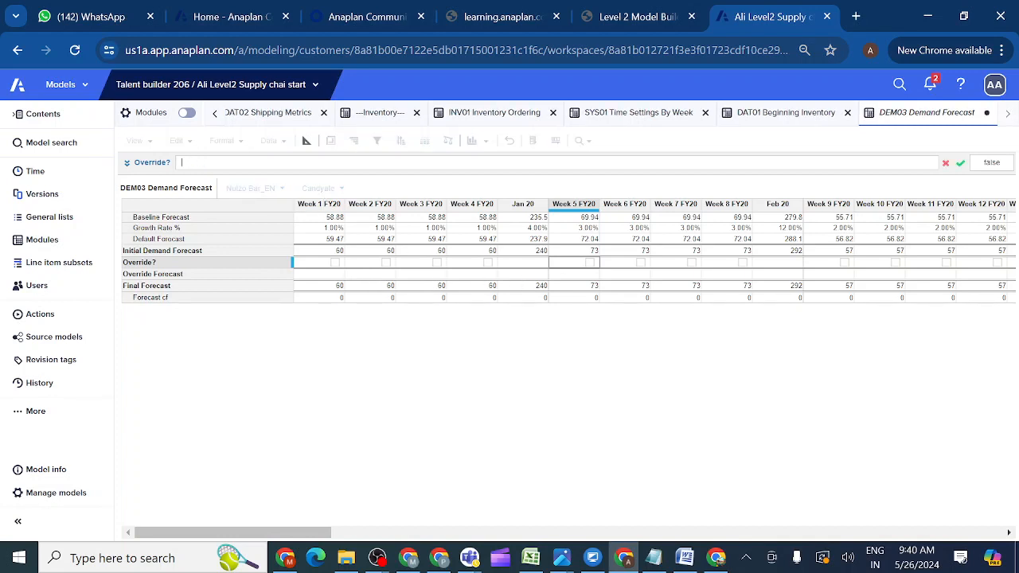
left_click(960, 165)
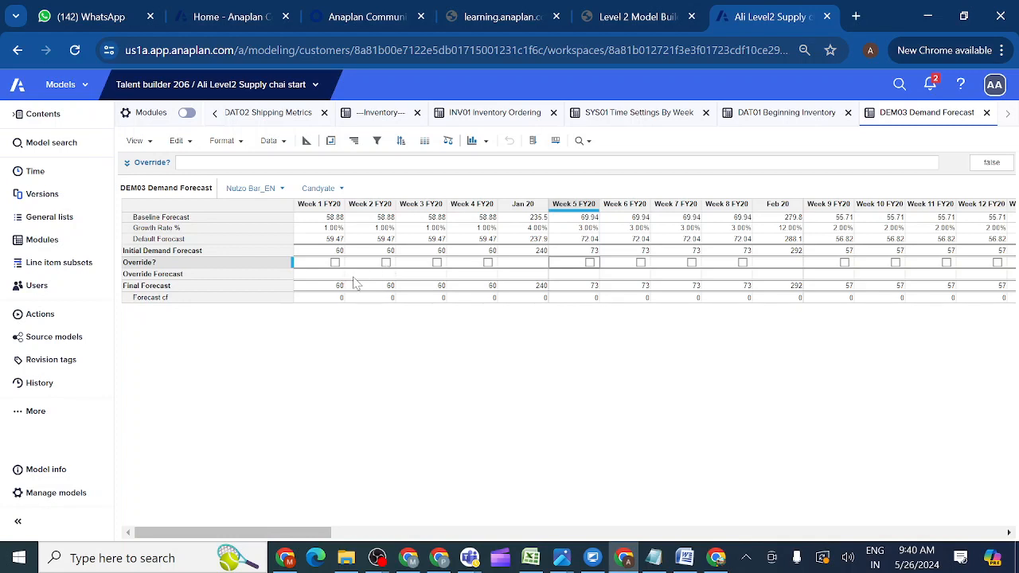
left_click(315, 291)
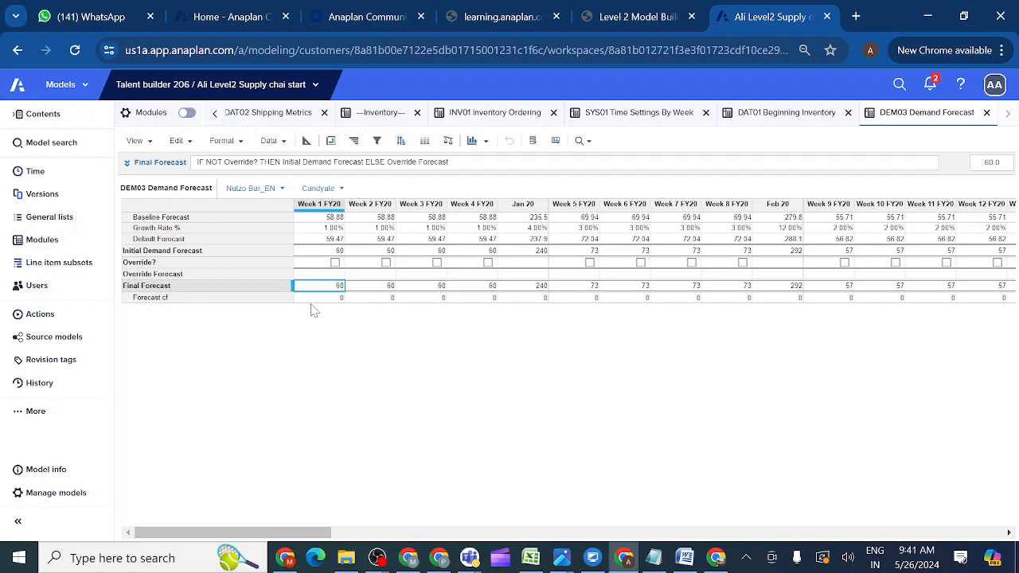
left_click(335, 262)
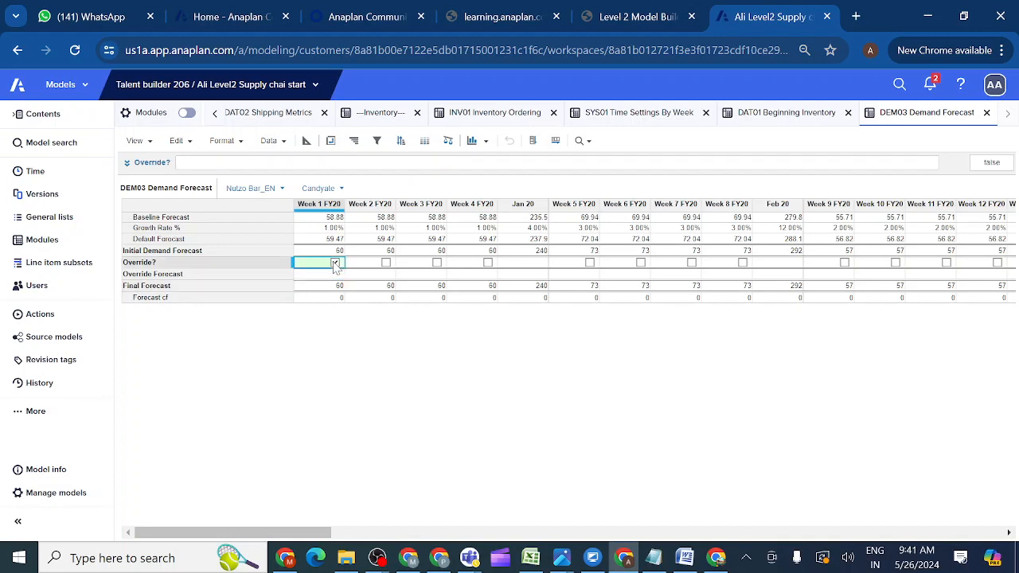
left_click(386, 262)
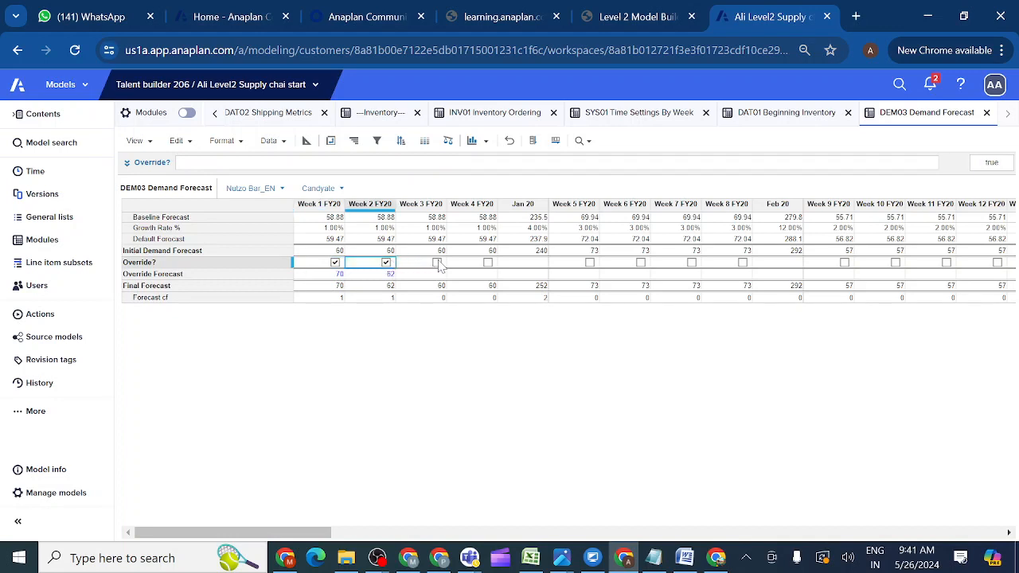
left_click(437, 262)
left_click(488, 263)
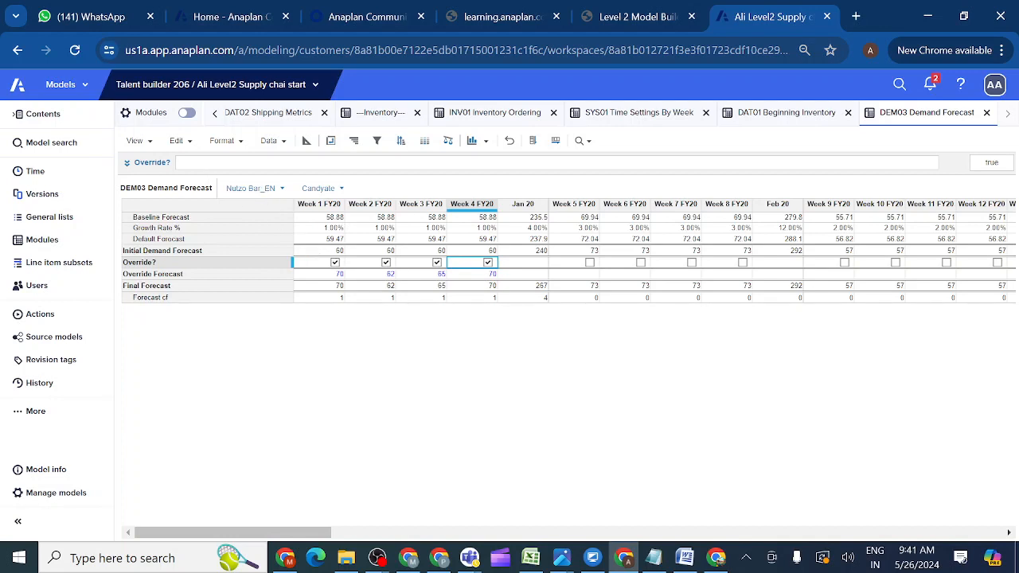
left_click(271, 163)
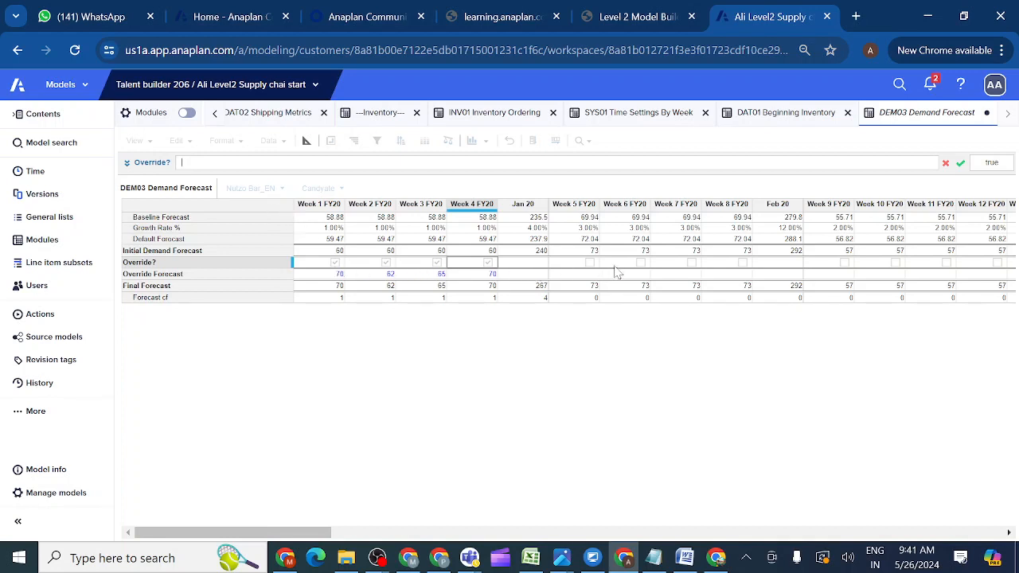
type("ALSAE")
key("BackSpace")
key("BackSpace")
type("E")
left_click(960, 165)
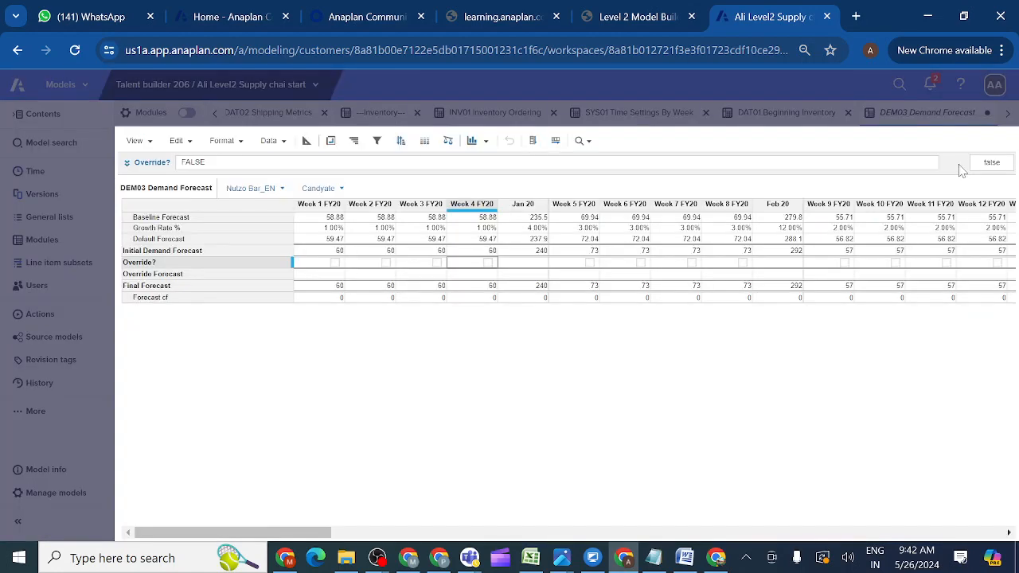
left_click(321, 268)
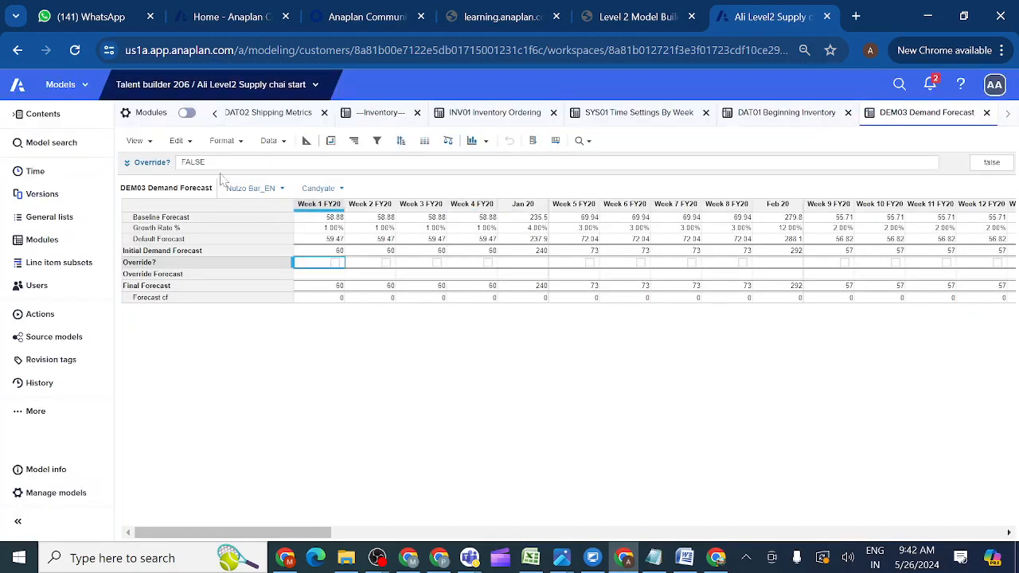
left_click(593, 269)
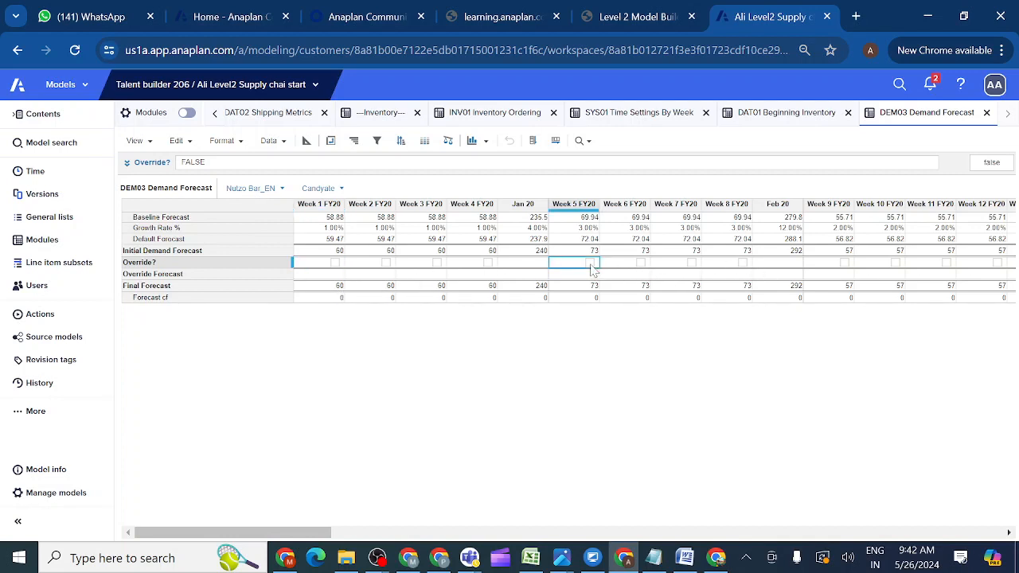
left_click(438, 271)
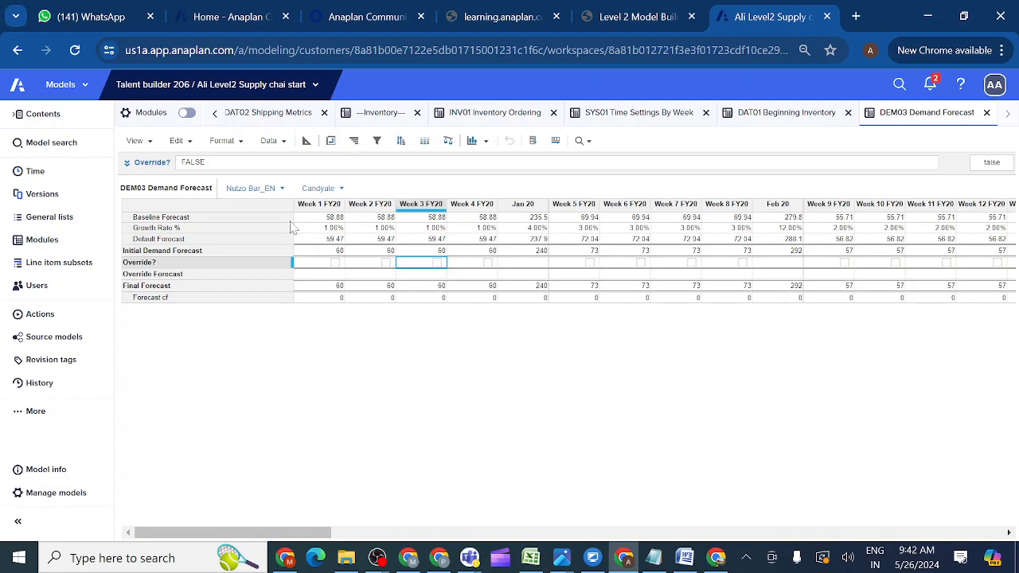
Clear the Override? formula, test ticking and unticking Week 1, then begin entering TRUE.
left_click(226, 162)
key("BackSpace")
key("BackSpace")
key("BackSpace")
key("BackSpace")
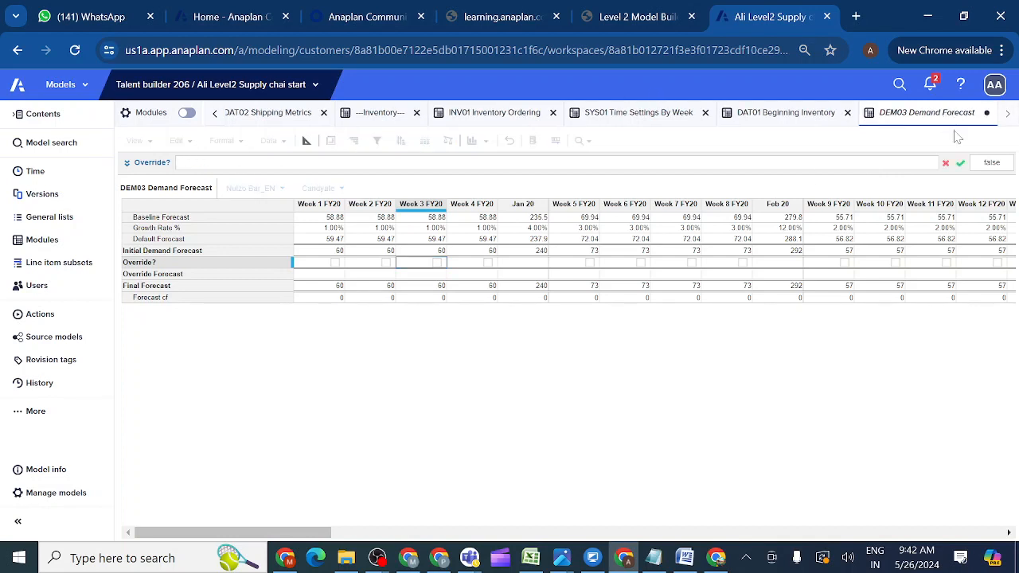
left_click(961, 163)
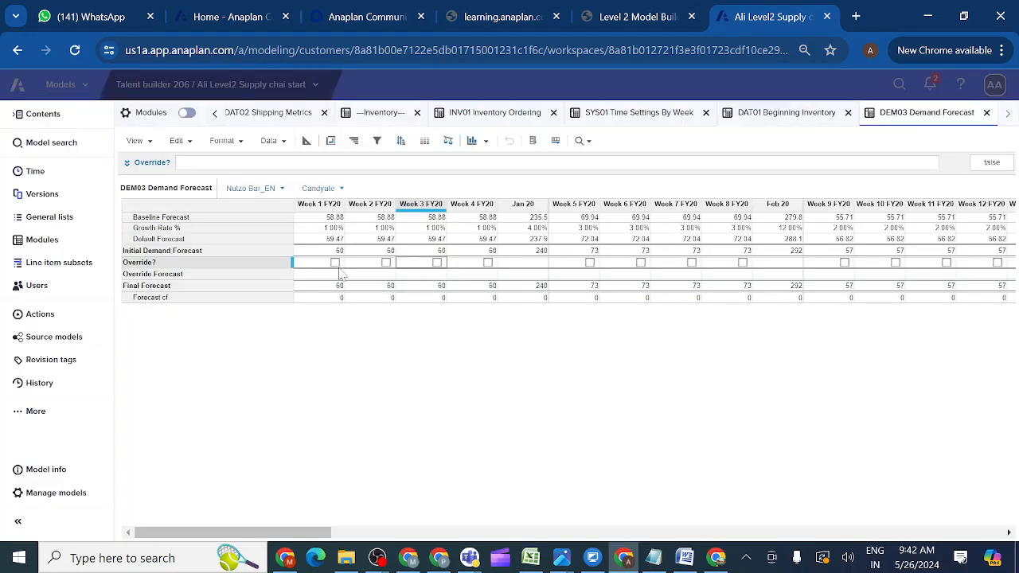
left_click(335, 263)
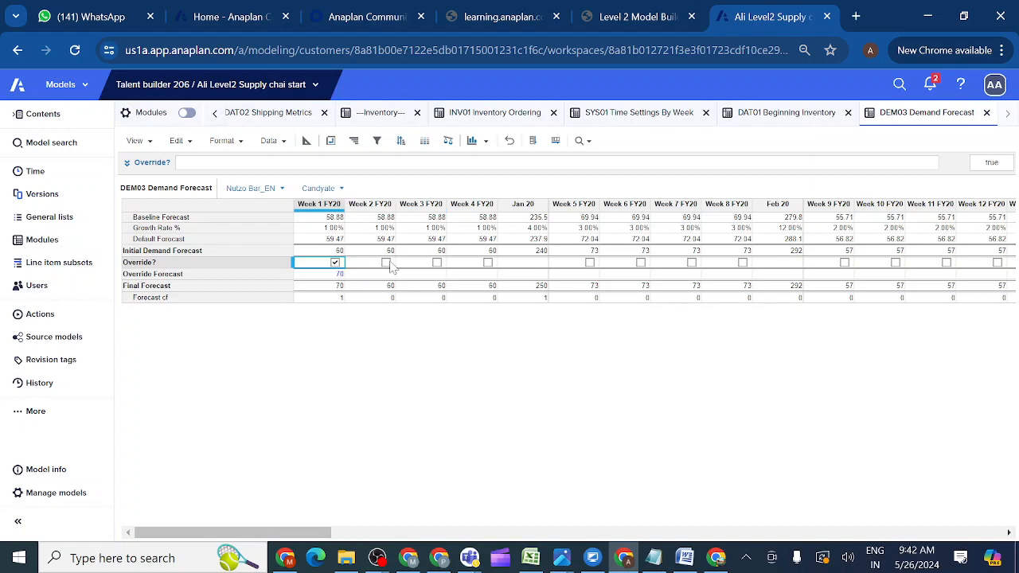
left_click(391, 268)
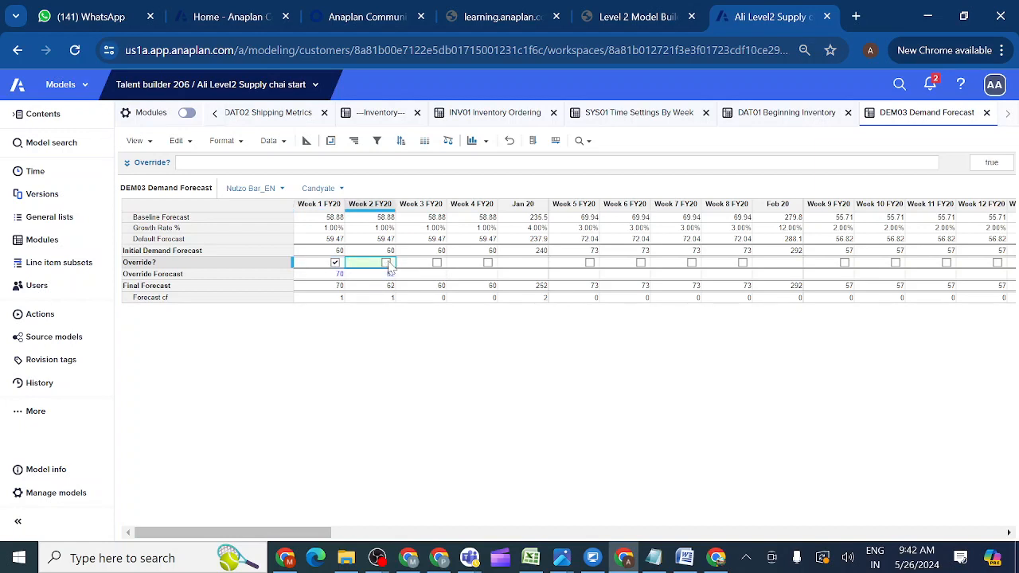
left_click(335, 262)
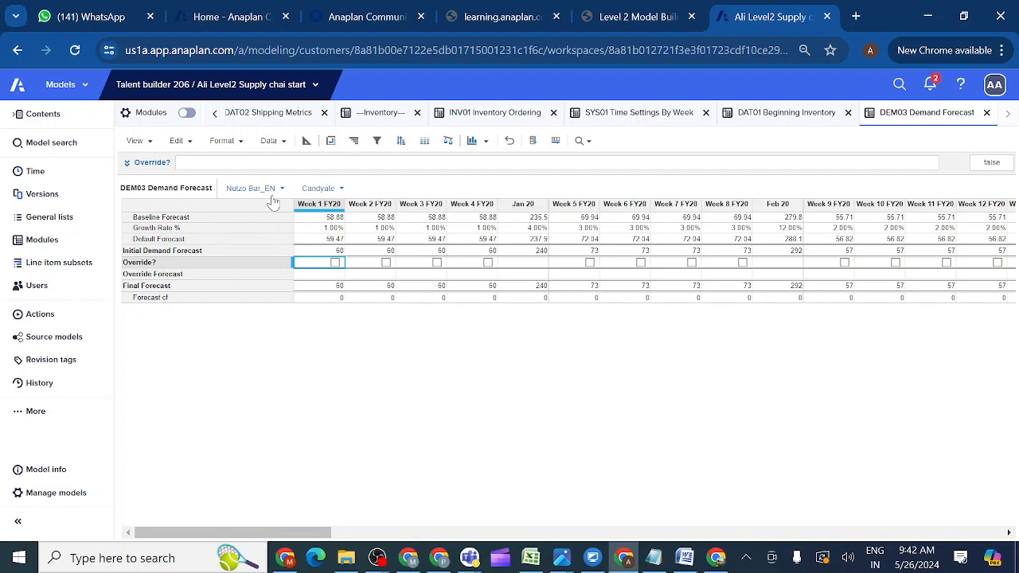
left_click(319, 162)
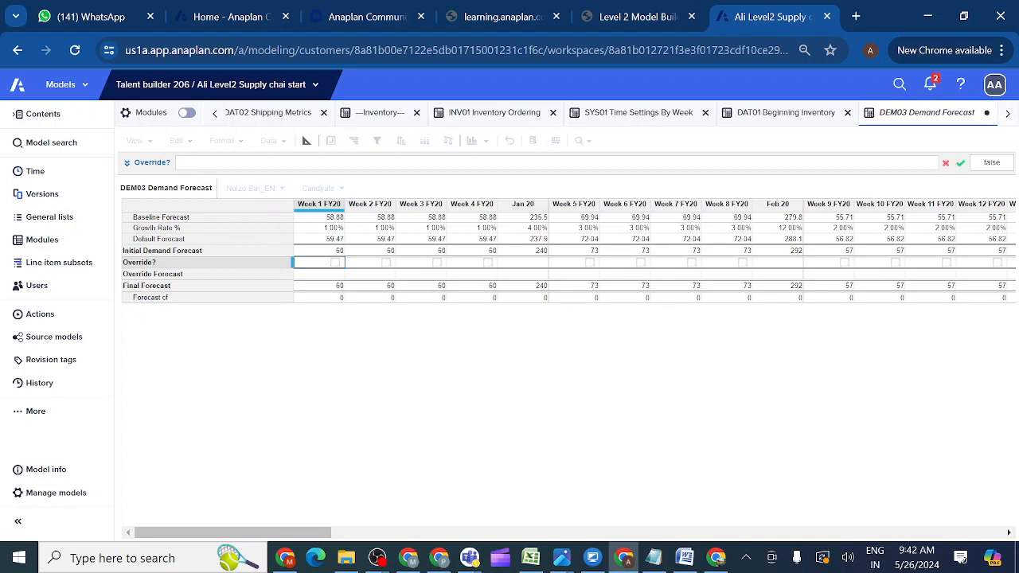
type("TRUE")
Apply TRUE as the Override? formula so every week's box is ticked, giving a Jan 20 total of 267.
left_click(959, 165)
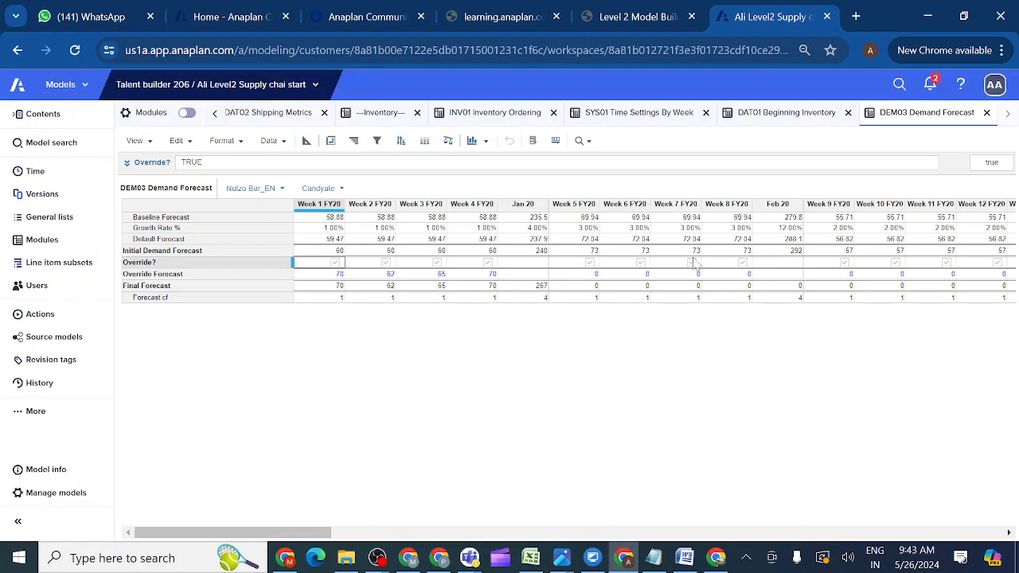
left_click(744, 265)
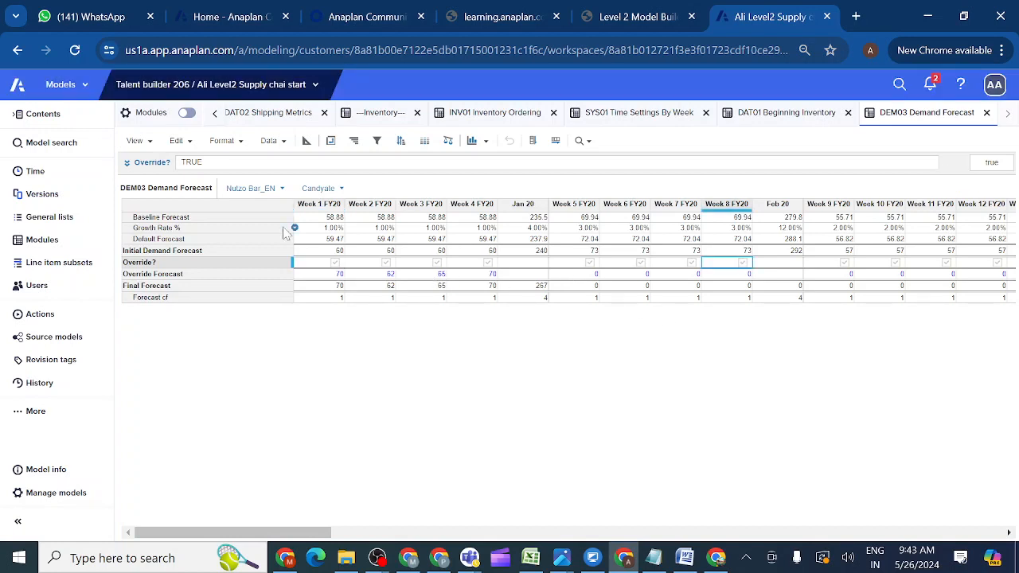
left_click(203, 162)
key("BackSpace")
key("BackSpace")
key("BackSpace")
key("BackSpace")
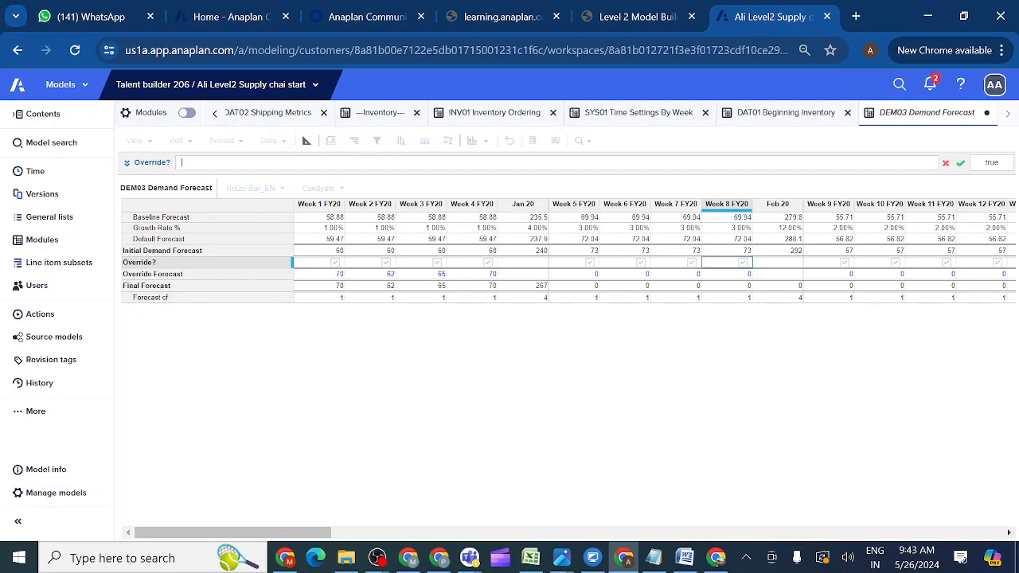
type("FALSE")
key("BackSpace")
key("BackSpace")
key("BackSpace")
key("BackSpace")
key("BackSpace")
left_click(960, 163)
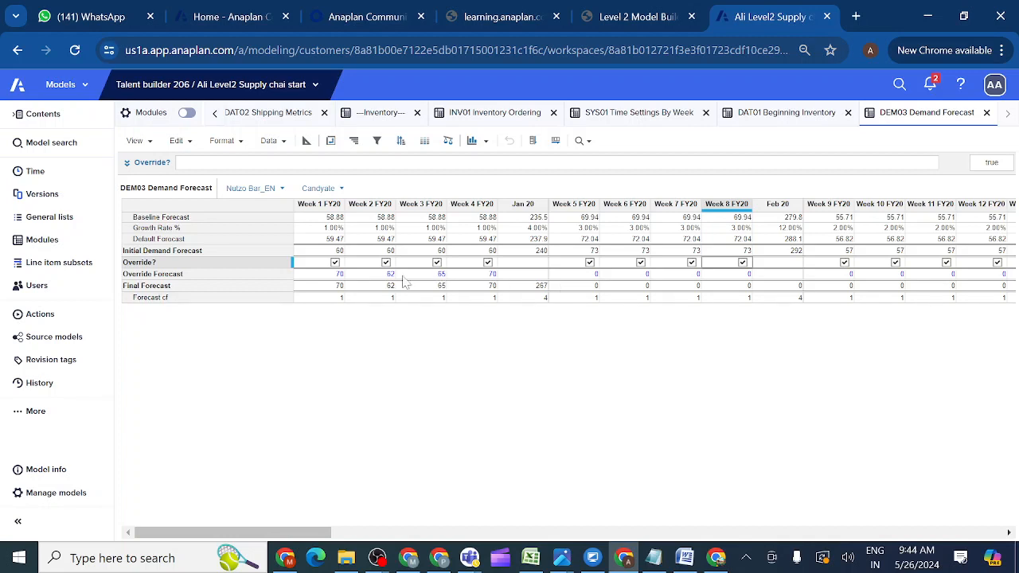
left_click(243, 264)
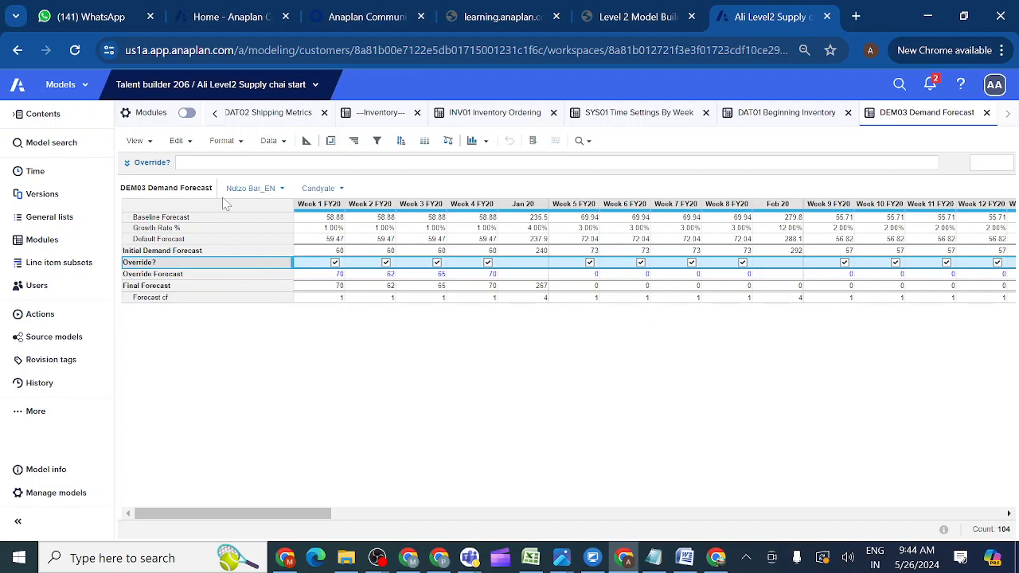
left_click(181, 162)
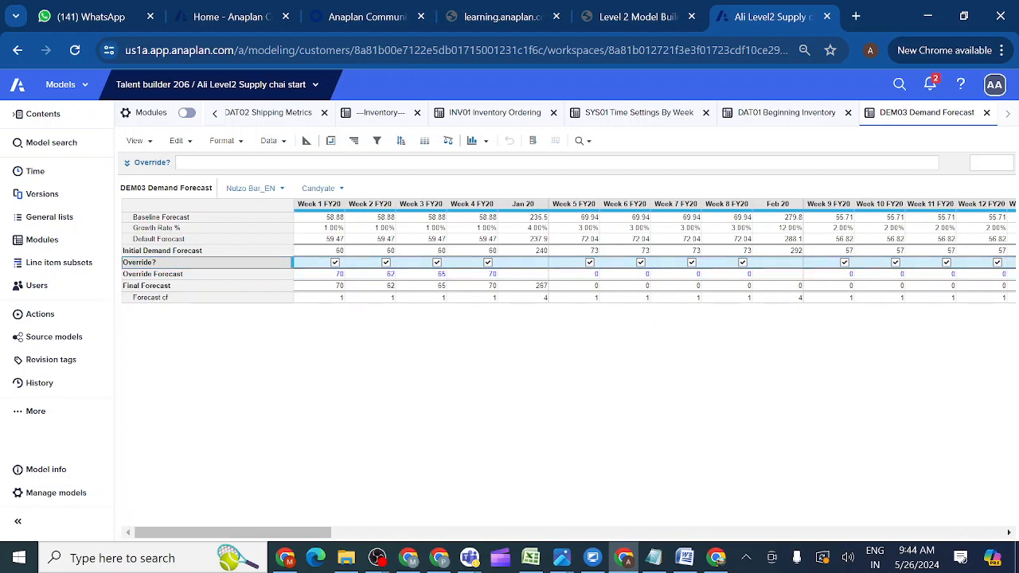
Set Override? to FALSE, then clear its formula so its checkboxes are unticked inputs again.
type("FALSE")
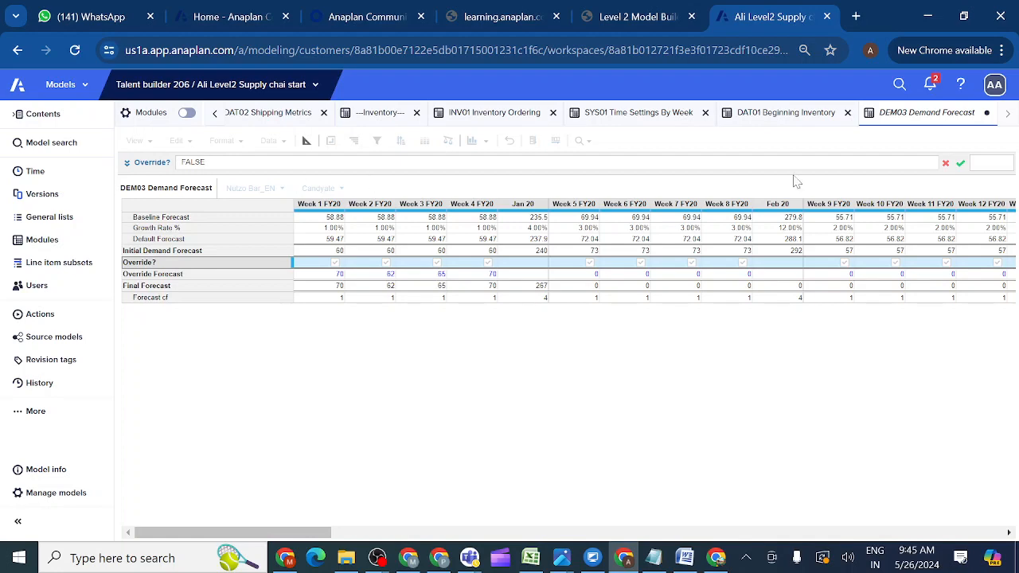
left_click(961, 164)
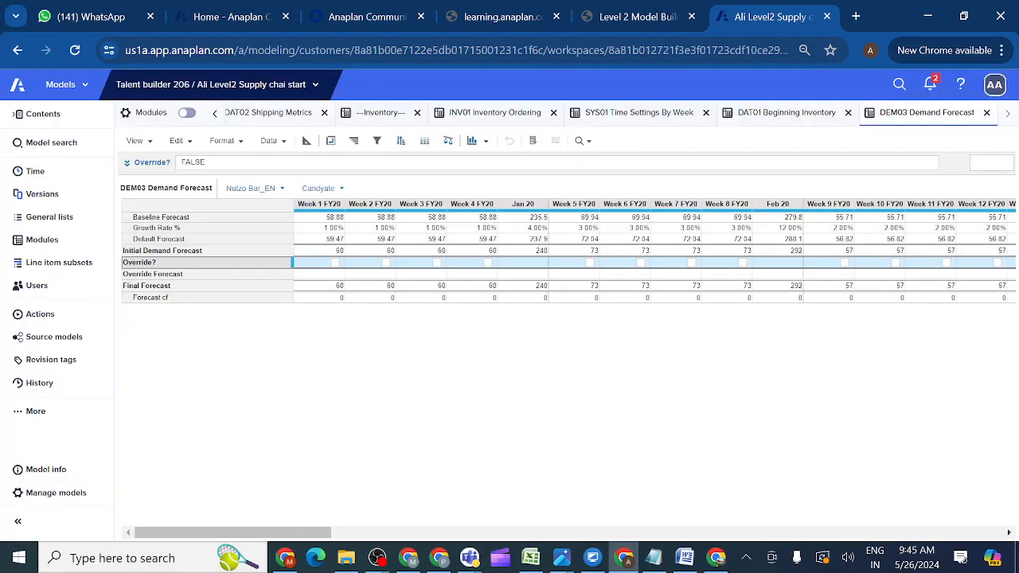
key("BackSpace")
key("BackSpace")
key("BackSpace")
key("BackSpace")
key("BackSpace")
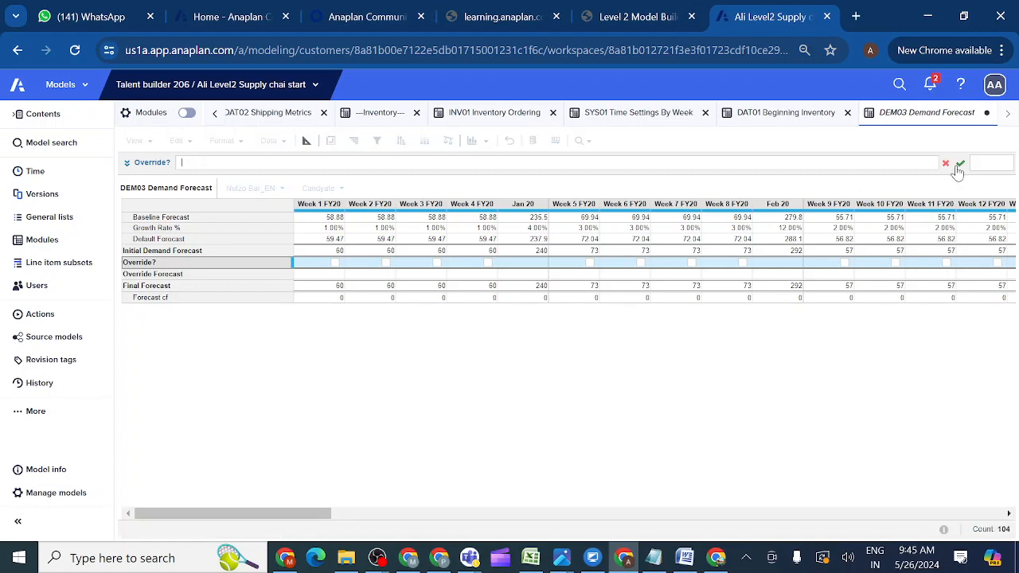
left_click(961, 165)
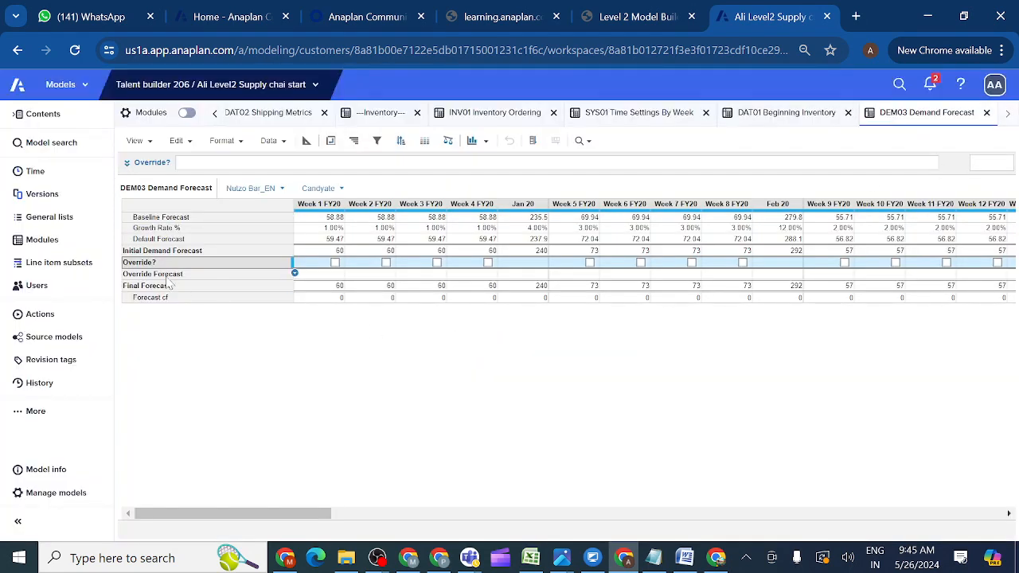
left_click(168, 277)
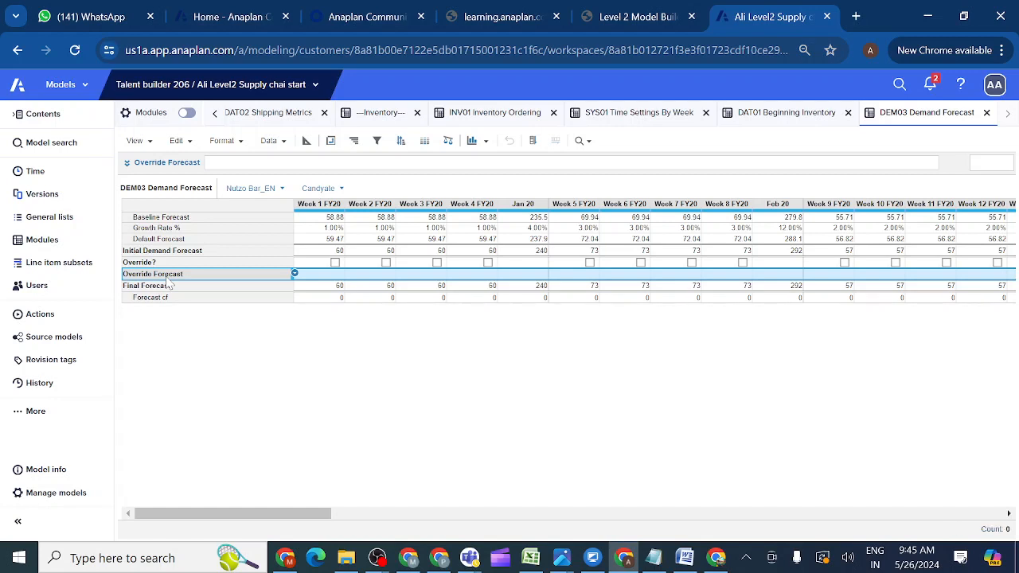
left_click(240, 287)
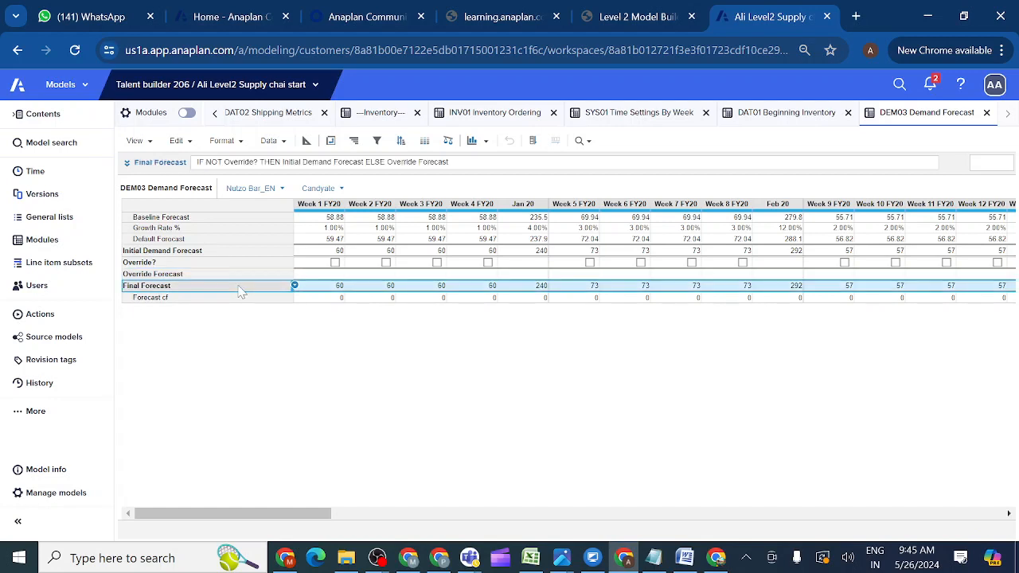
left_click(473, 162)
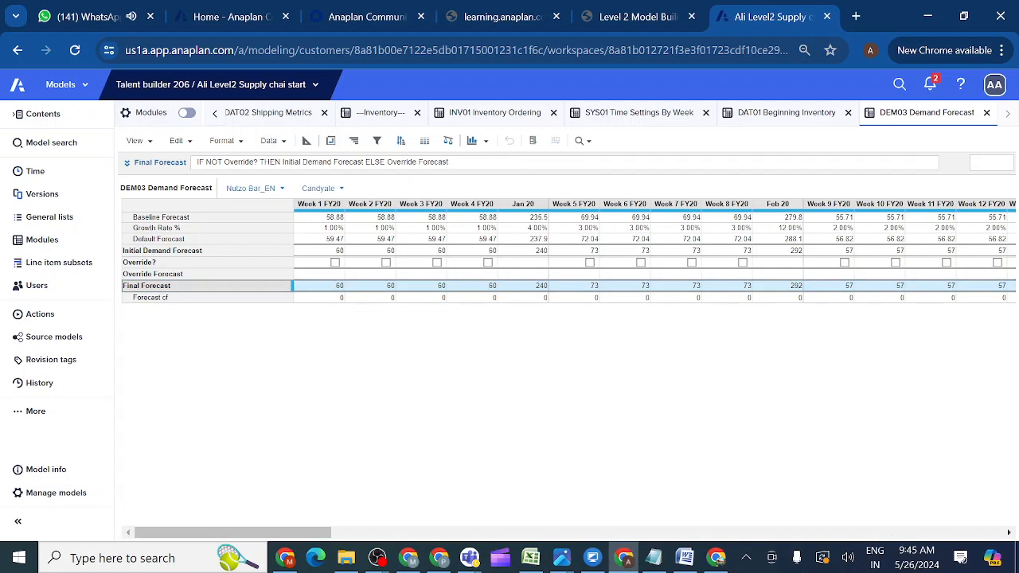
key("BackSpace")
key("BackSpace")
key("BackSpace")
key("BackSpace")
key("BackSpace")
key("BackSpace")
key("BackSpace")
key("BackSpace")
key("BackSpace")
key("BackSpace")
key("BackSpace")
key("BackSpace")
key("BackSpace")
key("BackSpace")
key("BackSpace")
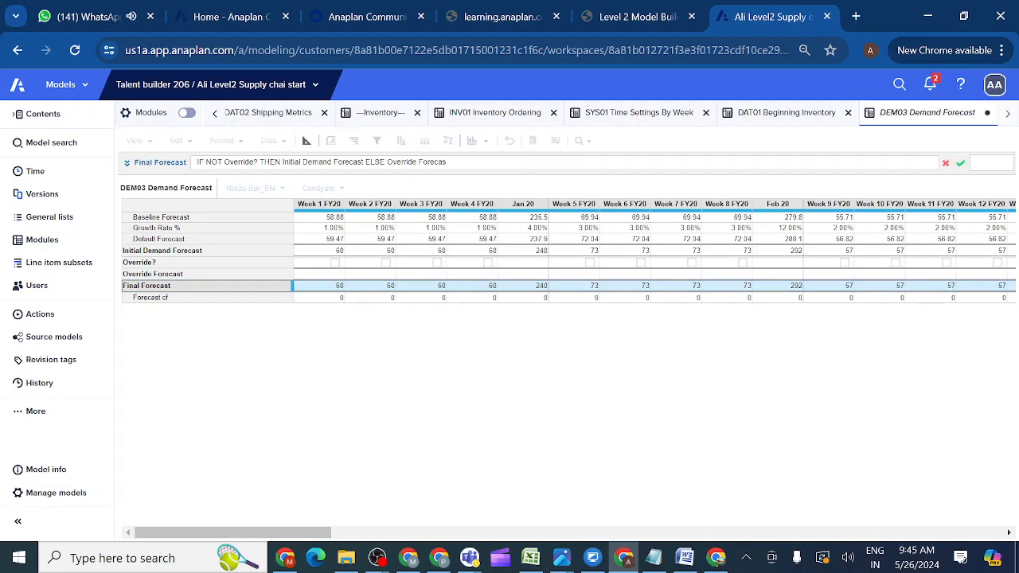
key("BackSpace")
key("BackSpace")
key("BackSpace")
key("BackSpace")
key("BackSpace")
key("BackSpace")
key("BackSpace")
key("BackSpace")
key("BackSpace")
key("BackSpace")
key("BackSpace")
key("BackSpace")
key("BackSpace")
key("BackSpace")
key("BackSpace")
key("BackSpace")
key("BackSpace")
key("BackSpace")
key("BackSpace")
key("BackSpace")
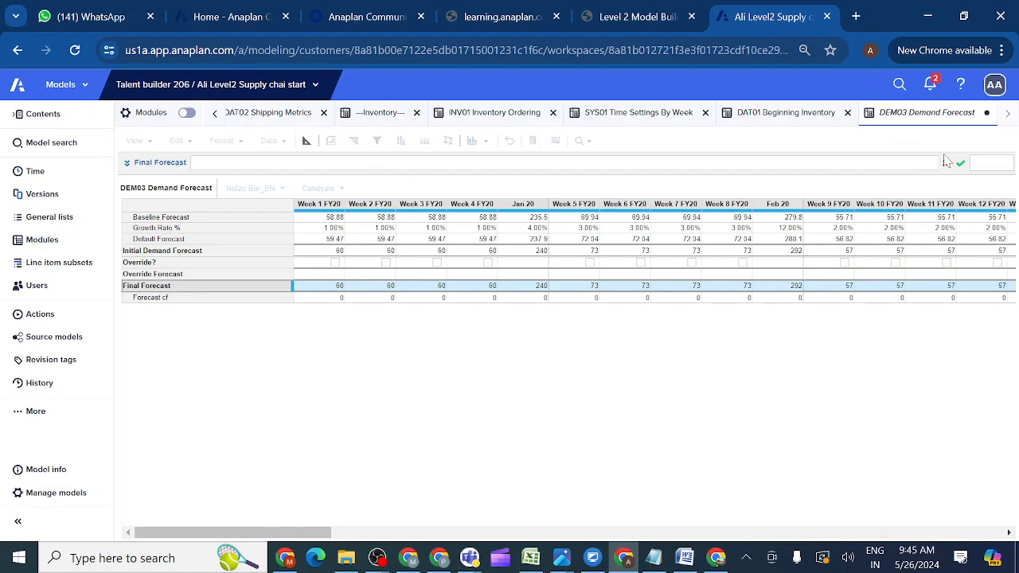
left_click(960, 164)
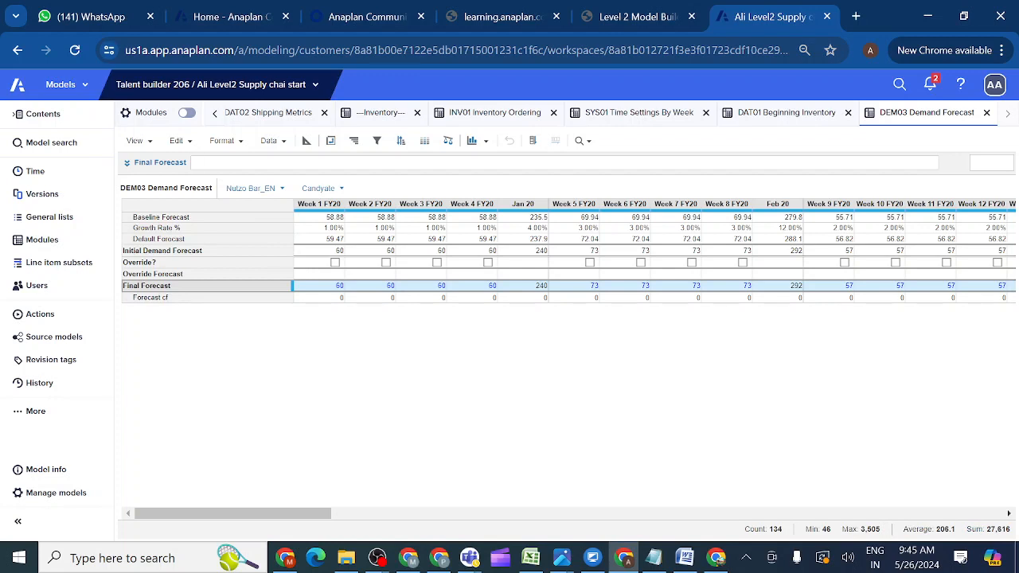
type("0")
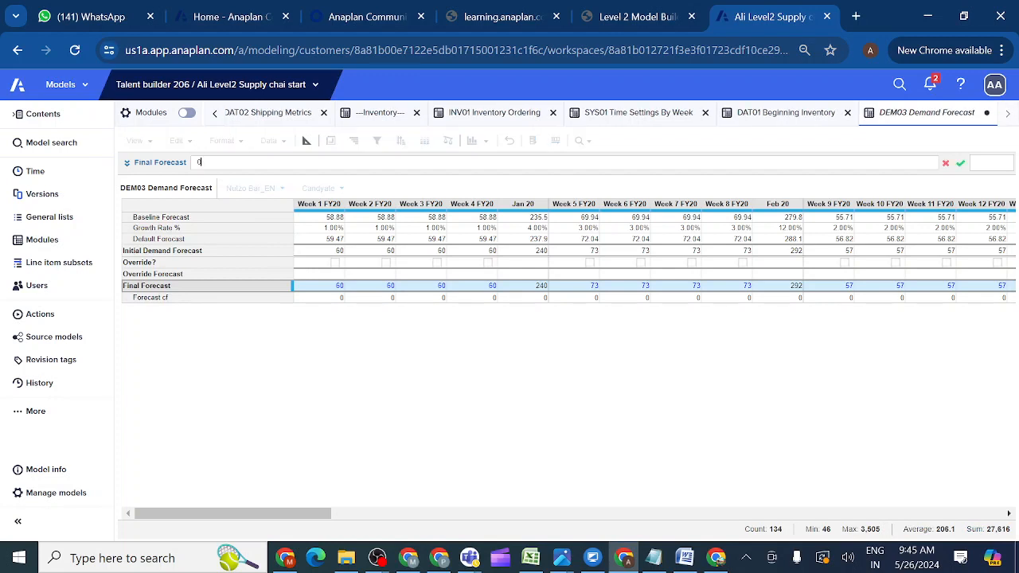
left_click(960, 165)
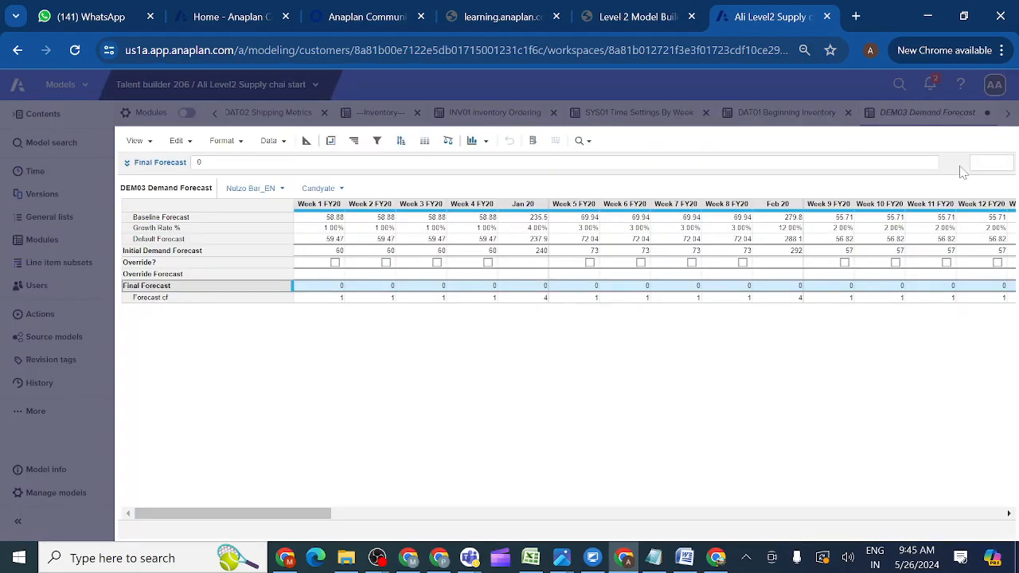
left_click(340, 298)
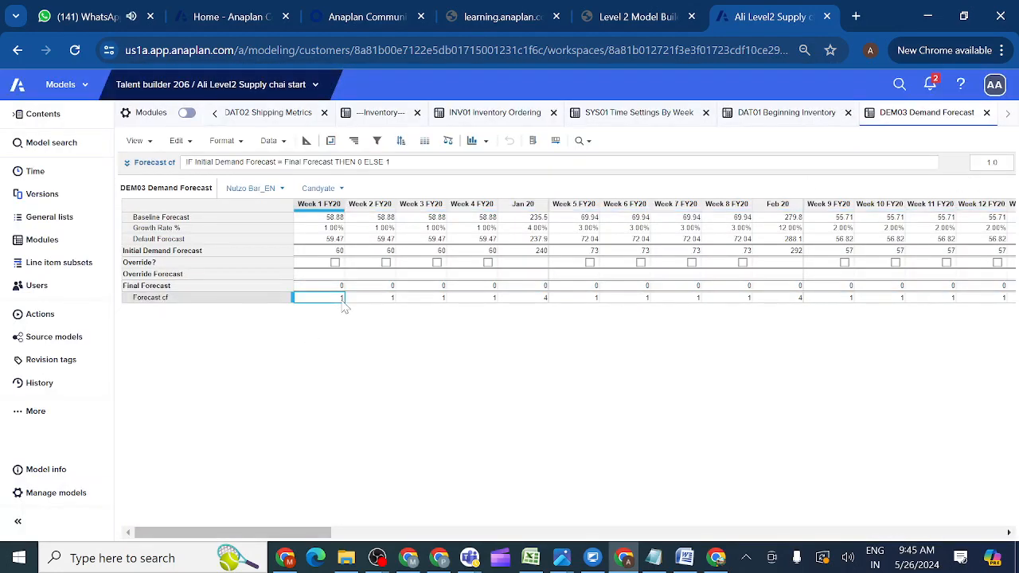
left_click(323, 288)
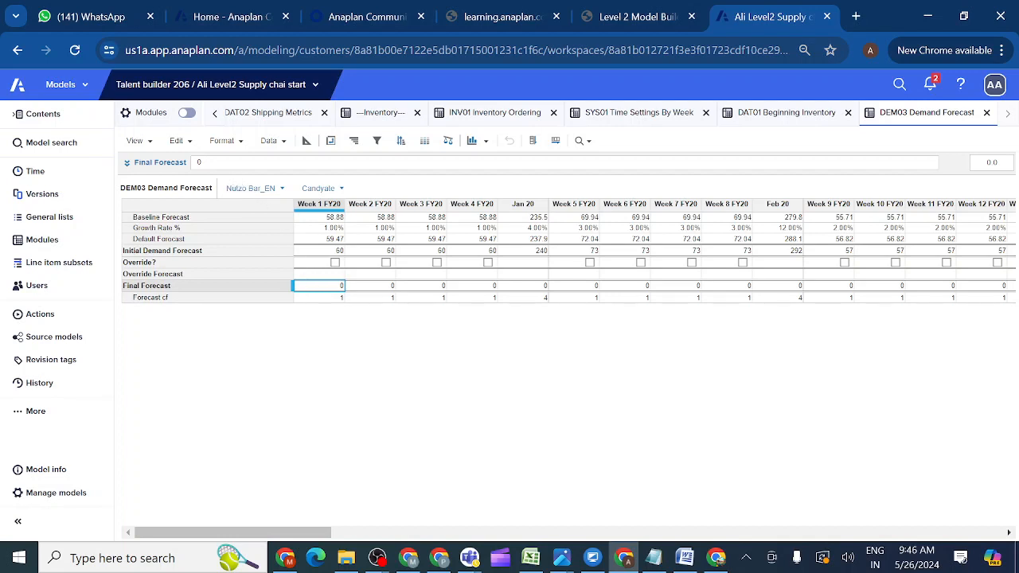
Set the Final Forecast formula to 1, then delete it, leaving 1 per week and 4 for Jan 20.
left_click(197, 162)
type("1")
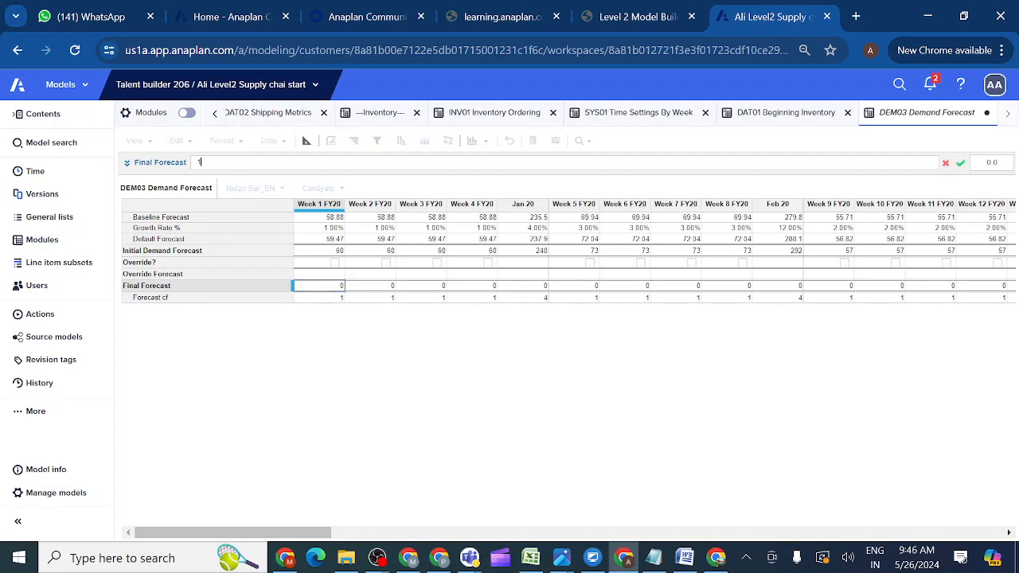
left_click(962, 163)
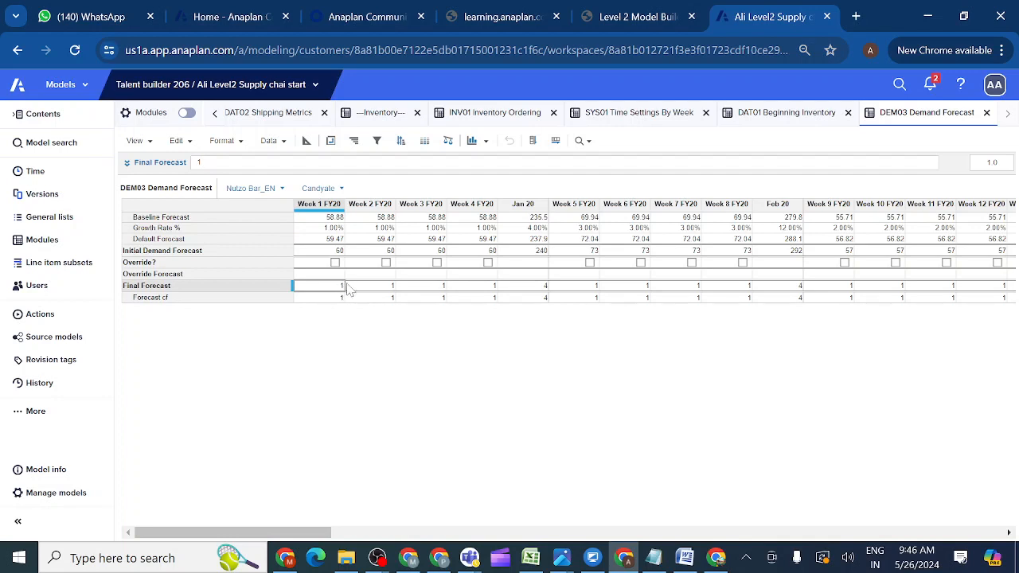
key("BackSpace")
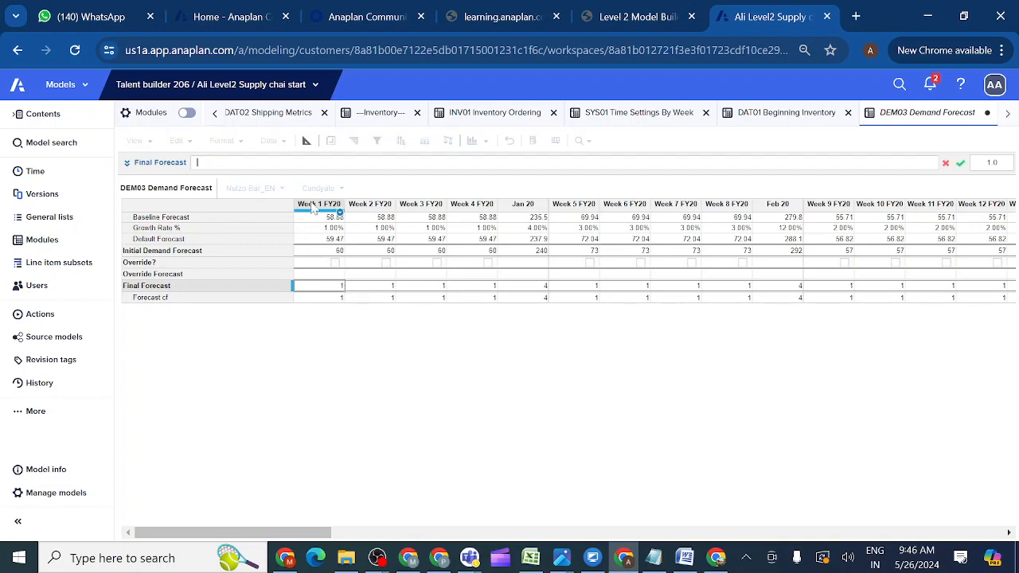
left_click(961, 165)
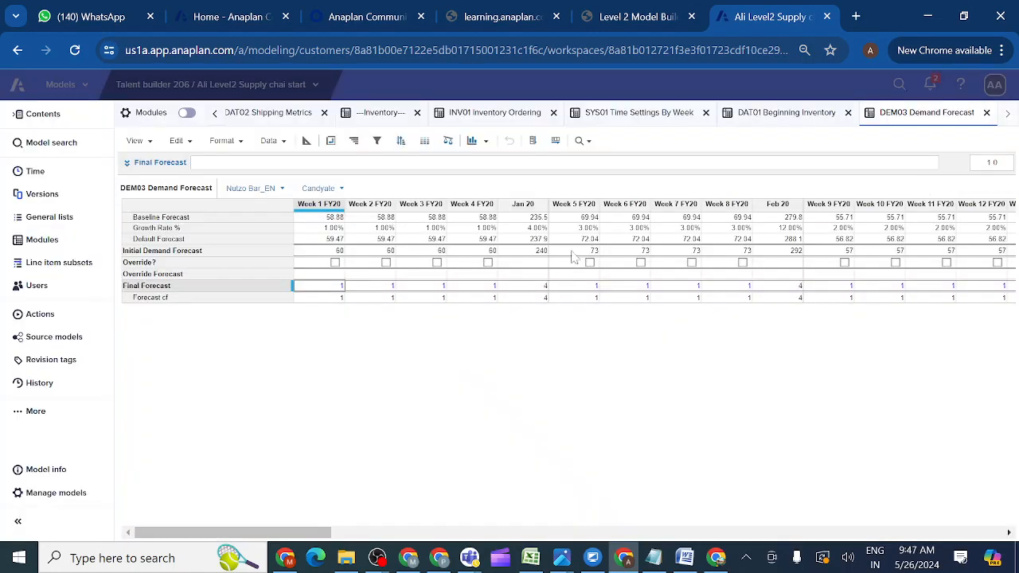
Clear the Week 1 FY20 Final Forecast value to 0, dropping Jan 20 to 3.
double_click(338, 288)
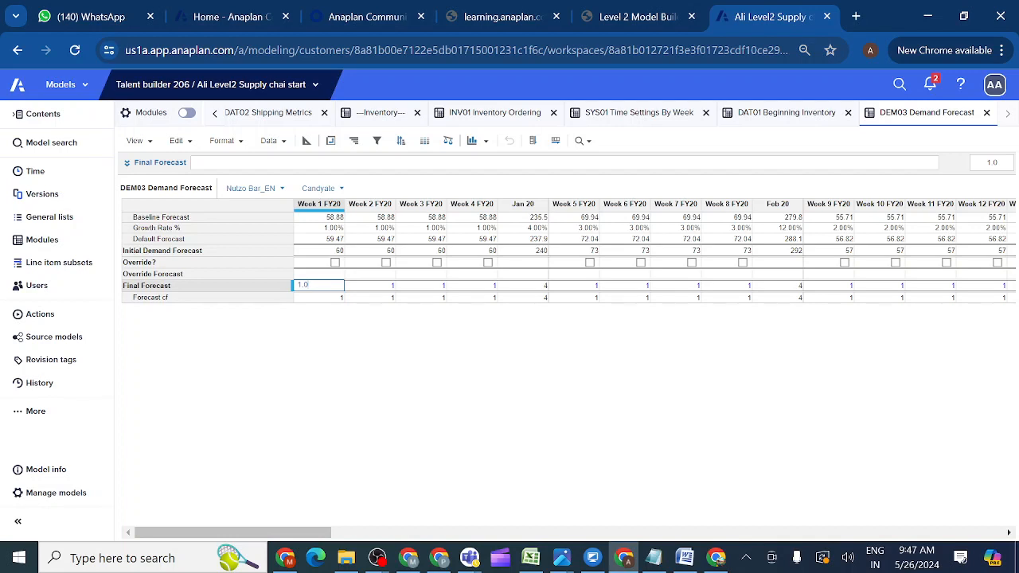
key("BackSpace")
key("BackSpace")
key("BackSpace")
Start the Final Forecast formula with IF NOT Initial Demand Forecast ELSE Override Forecast.
left_click(194, 287)
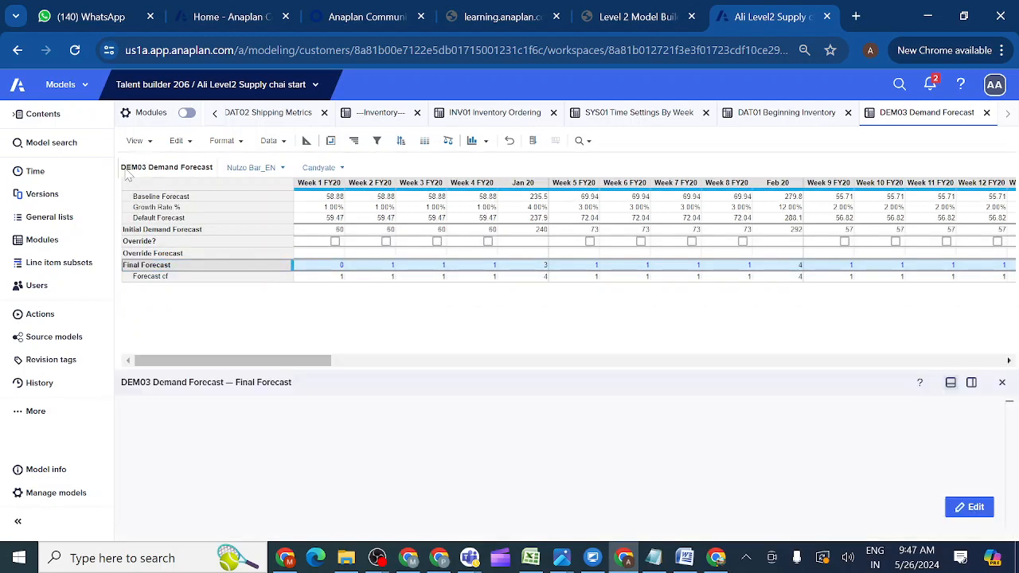
left_click(969, 507)
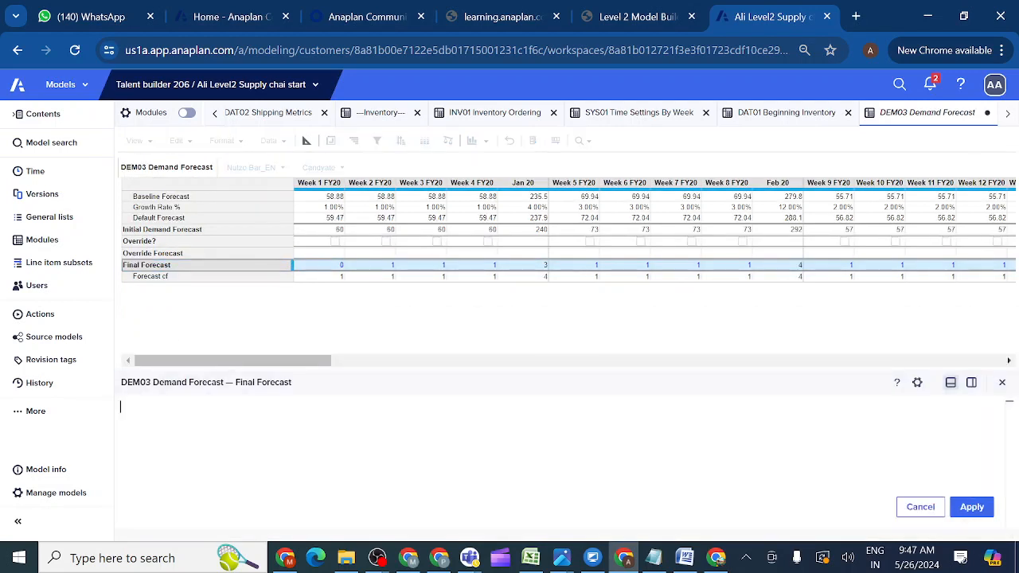
type("IF")
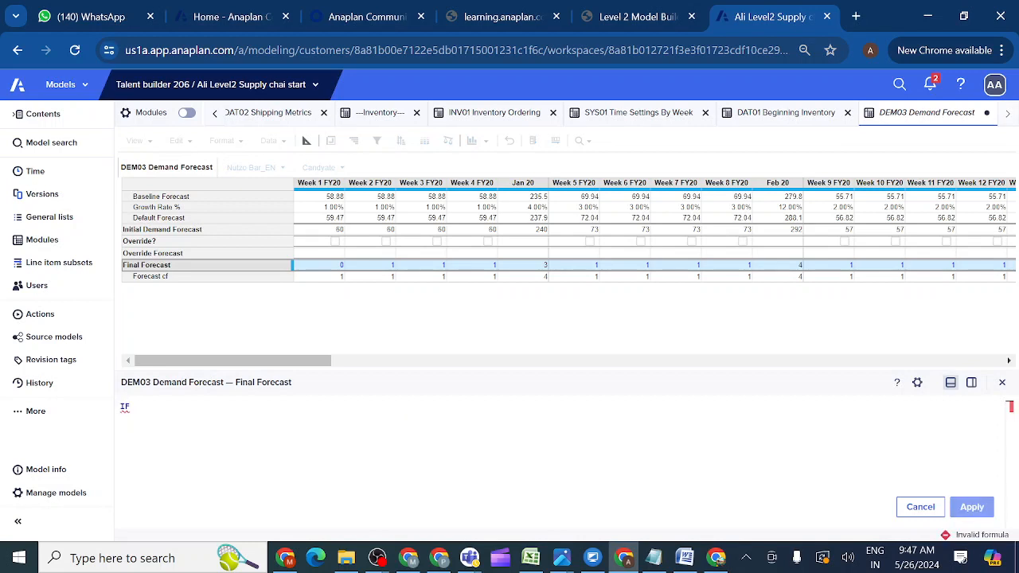
key("Return")
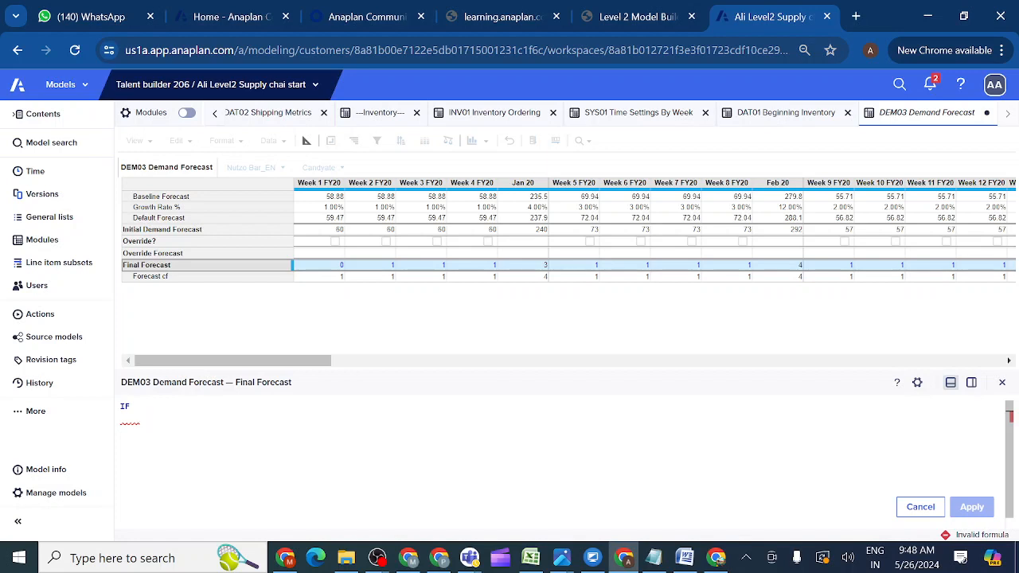
type("NO")
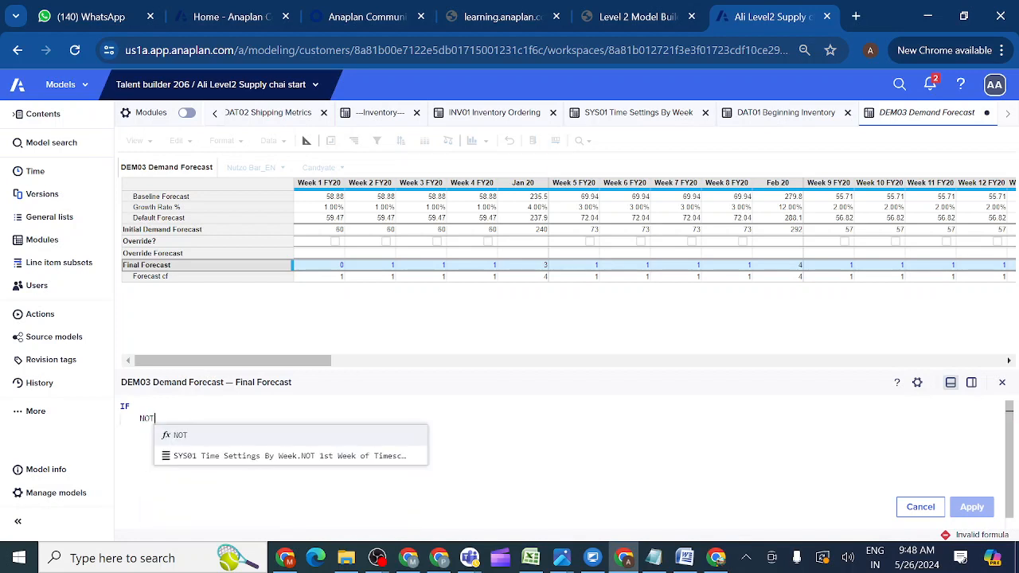
type("T")
left_click(182, 440)
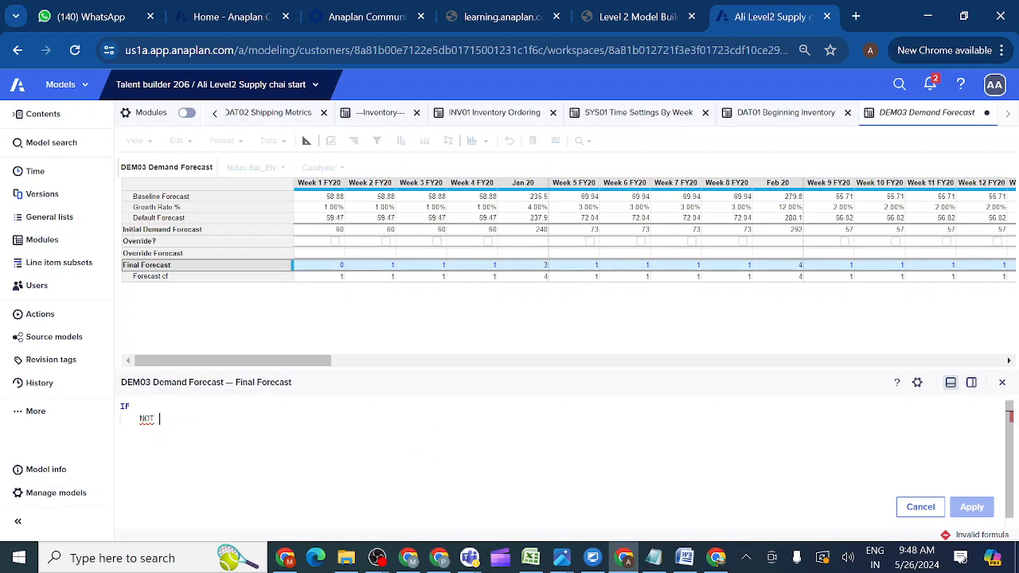
left_click(155, 230)
type("ELSE")
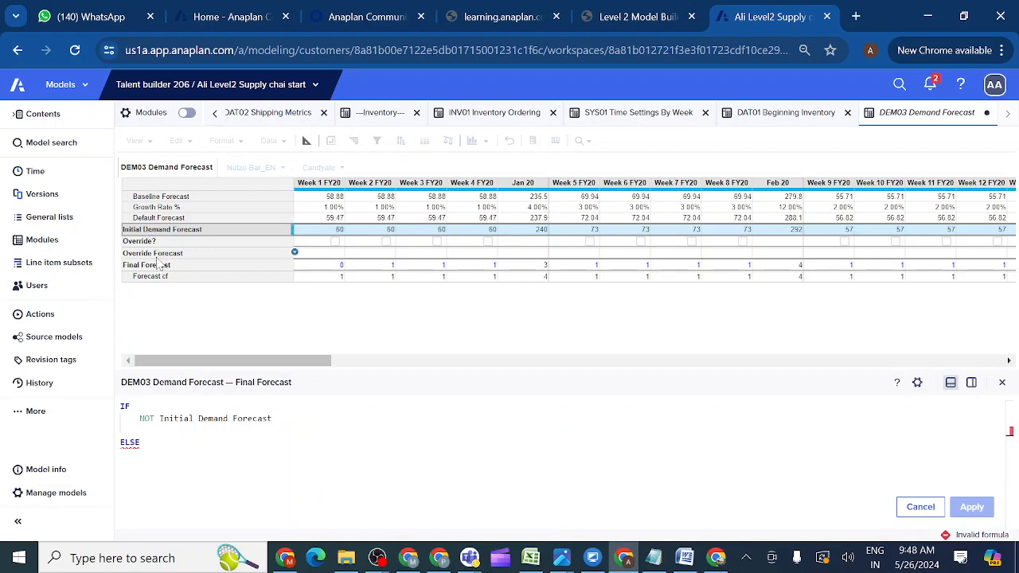
left_click(158, 254)
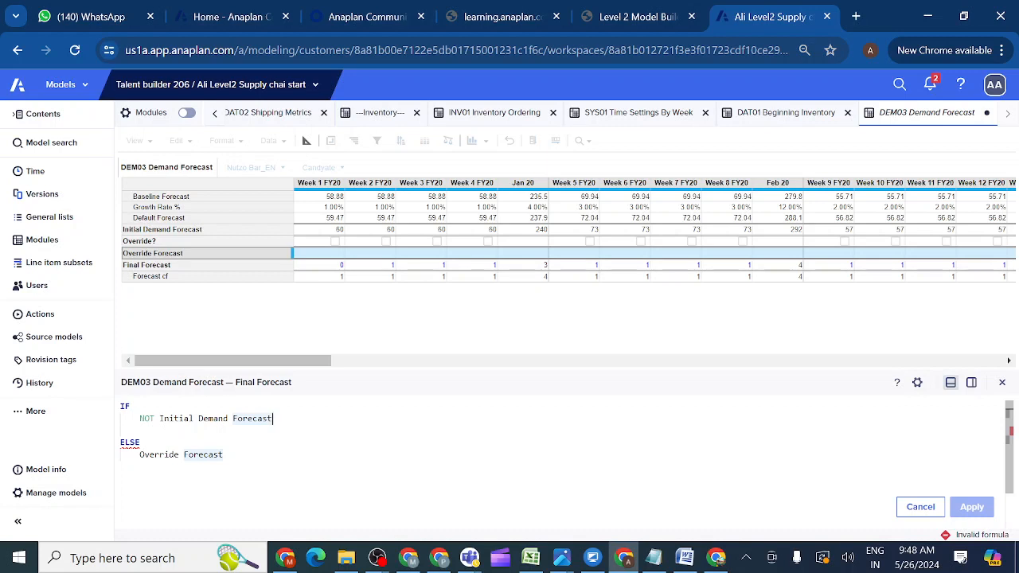
Insert Override? THEN before Initial Demand Forecast and apply the completed formula.
left_click(160, 419)
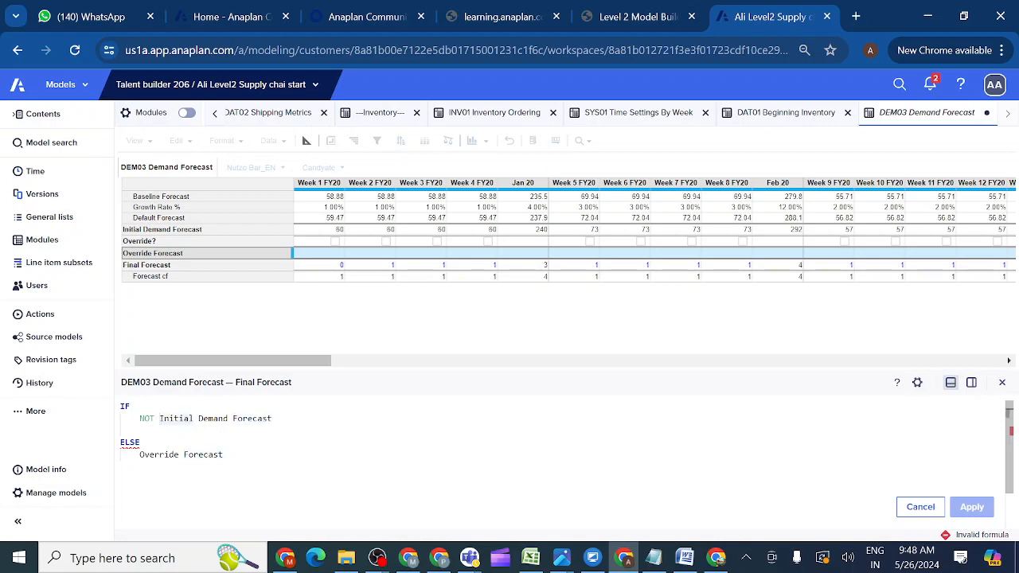
left_click(151, 242)
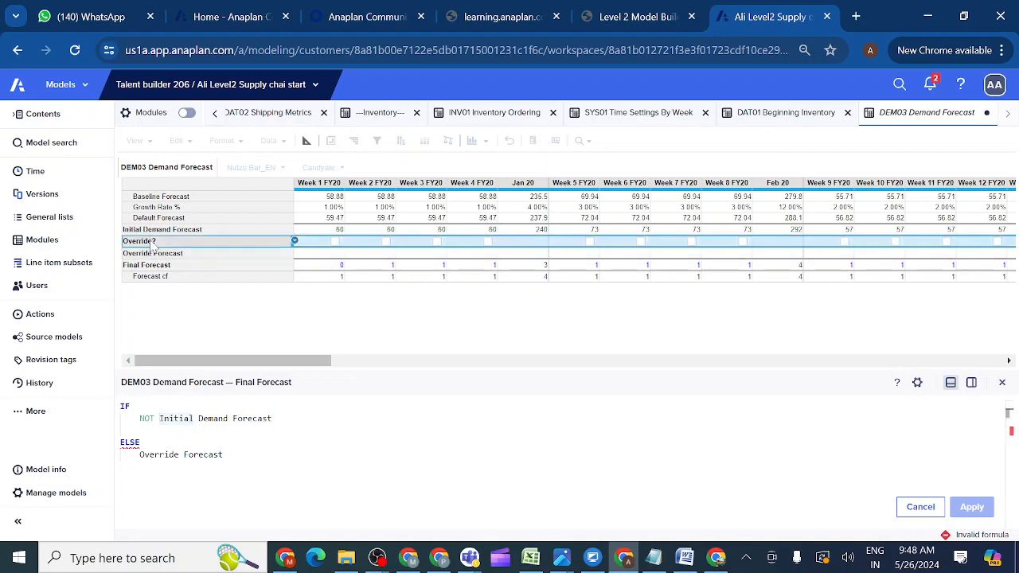
type("THEN Initial Demand Forecast ELSE Override Forecast")
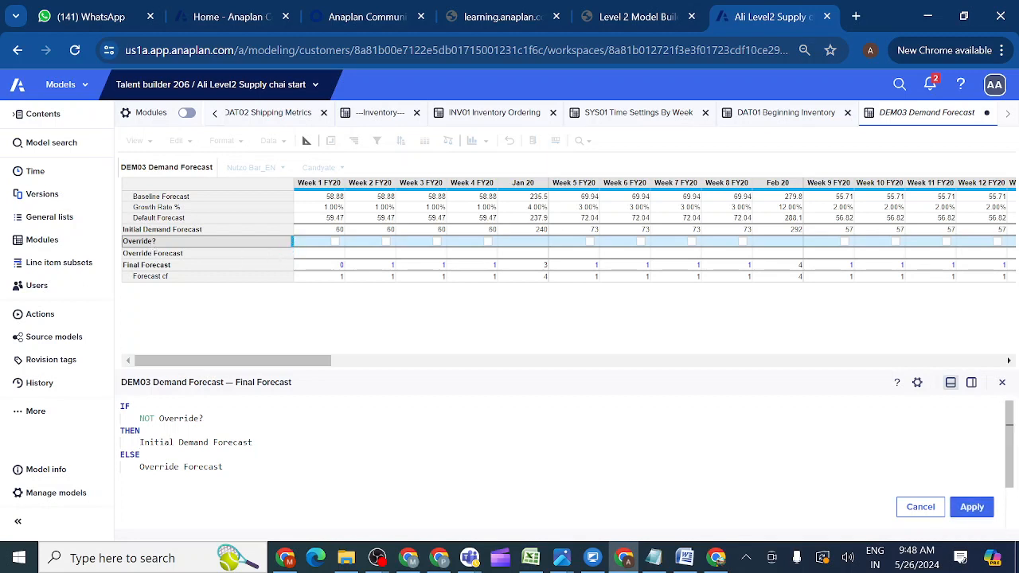
left_click(972, 507)
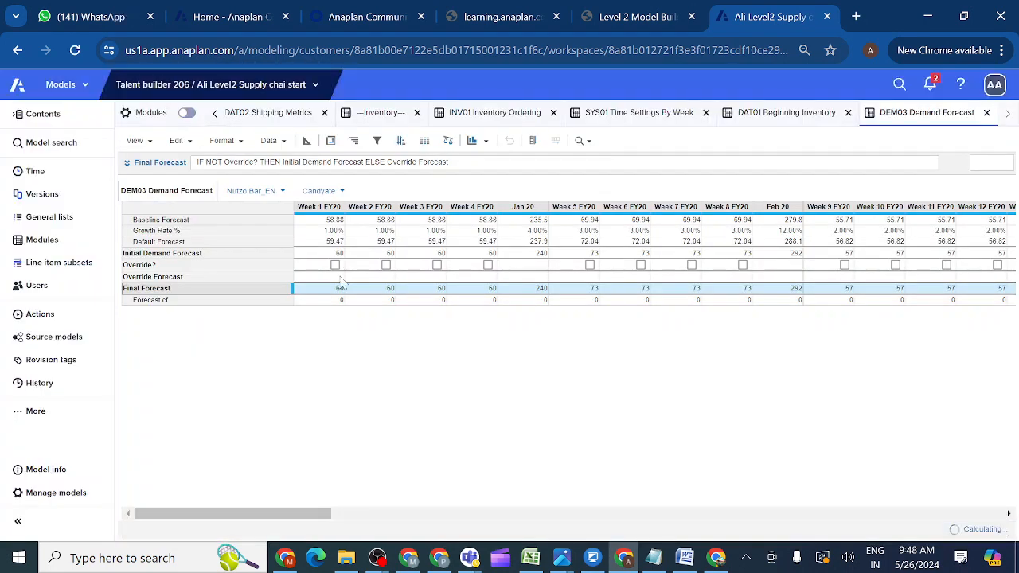
Test a Week 2 FY20 override by ticking and unticking Override?, then return to the Level 2 course page.
left_click(386, 265)
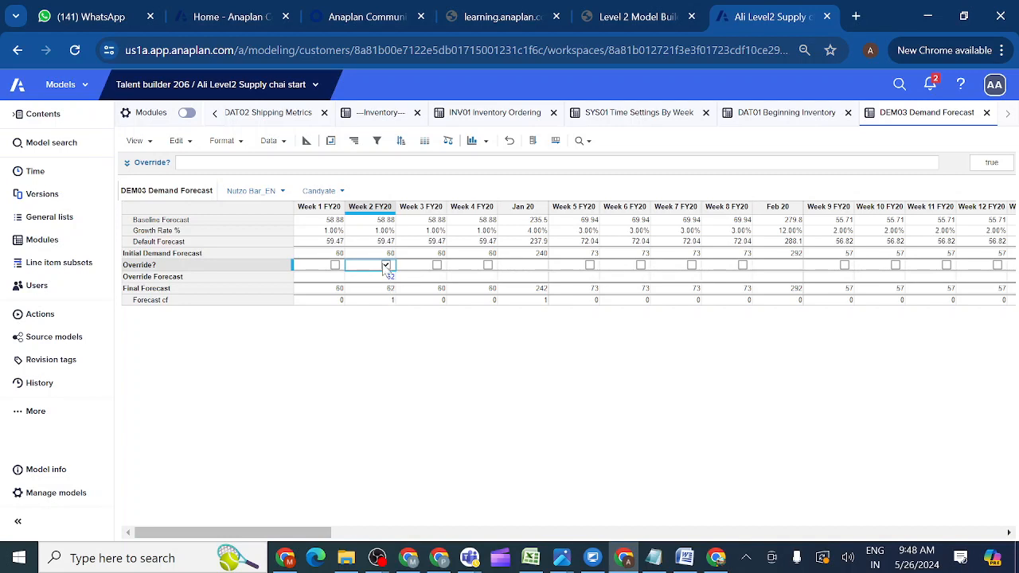
left_click(386, 266)
left_click(654, 20)
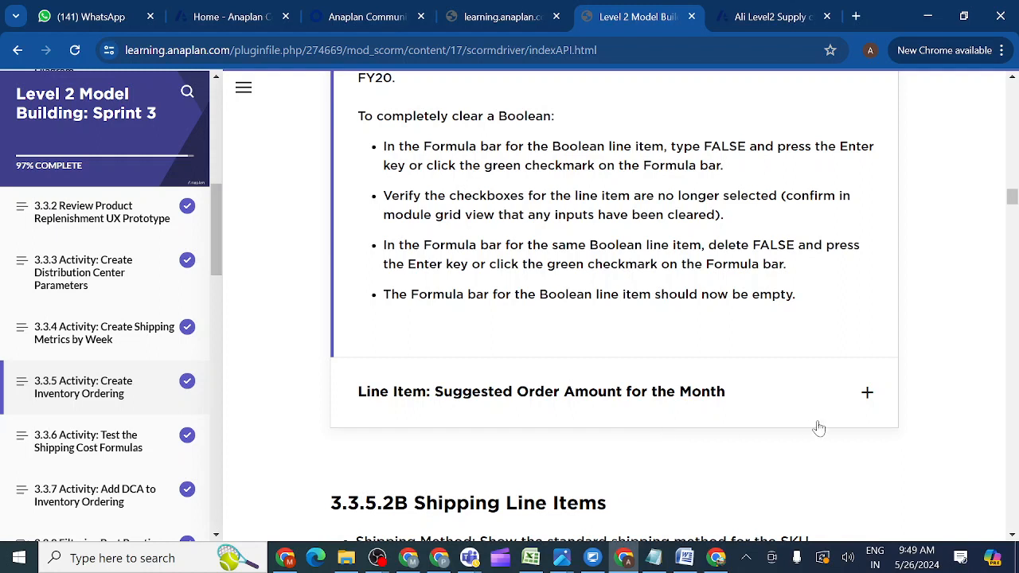
Expand the 'Line Item: Suggested Order Amount for the Month' hint and read its example table.
left_click(868, 395)
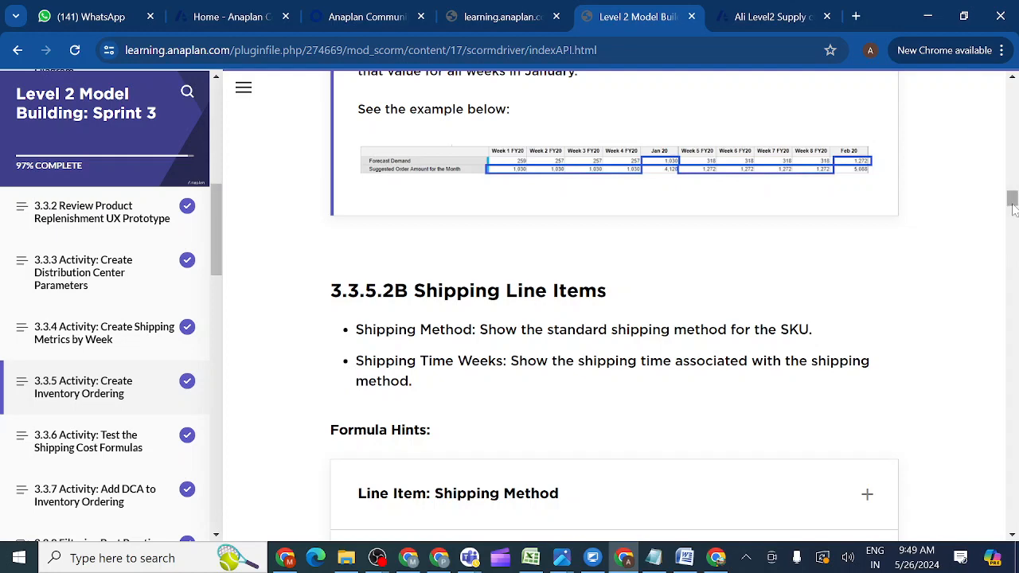
scroll(1013, 206, "up", 3)
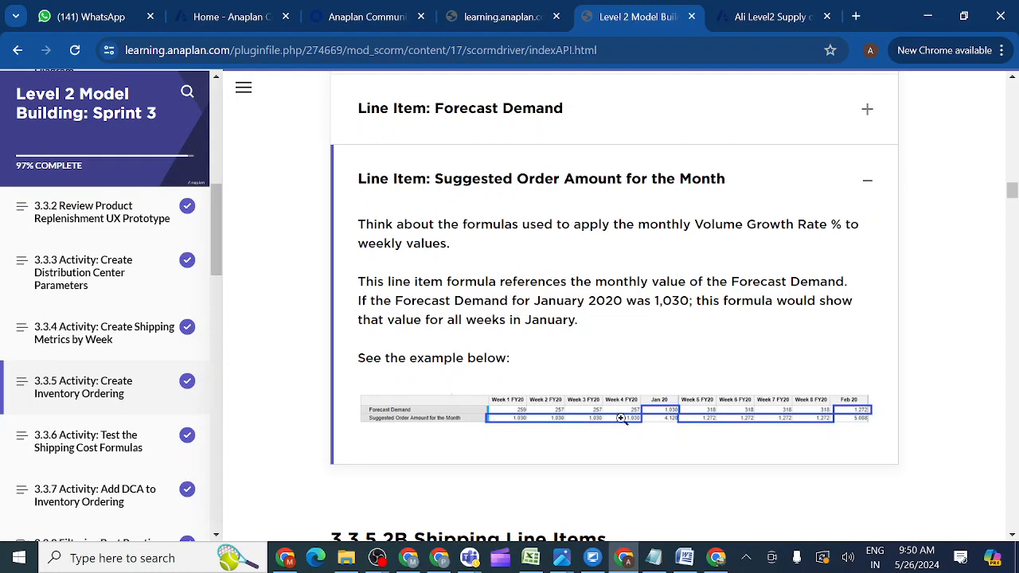
Open the INV01 Inventory Ordering module in the Anaplan model.
left_click(745, 17)
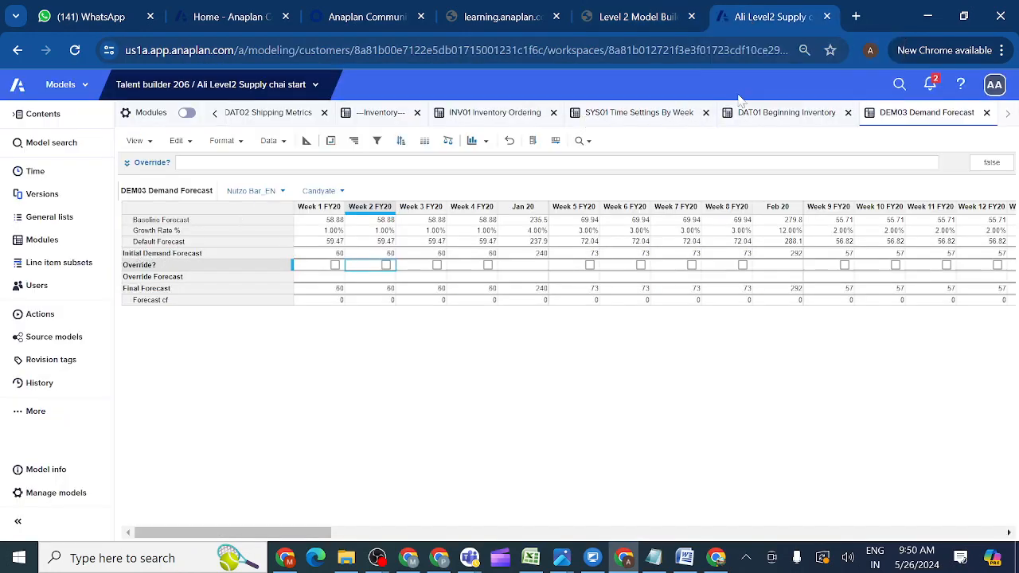
left_click(510, 115)
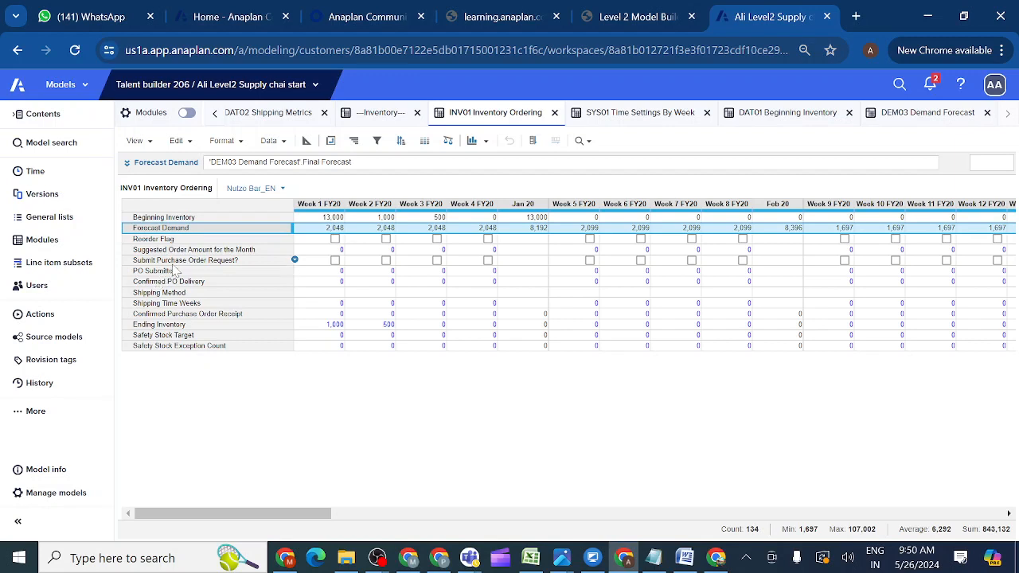
left_click(161, 251)
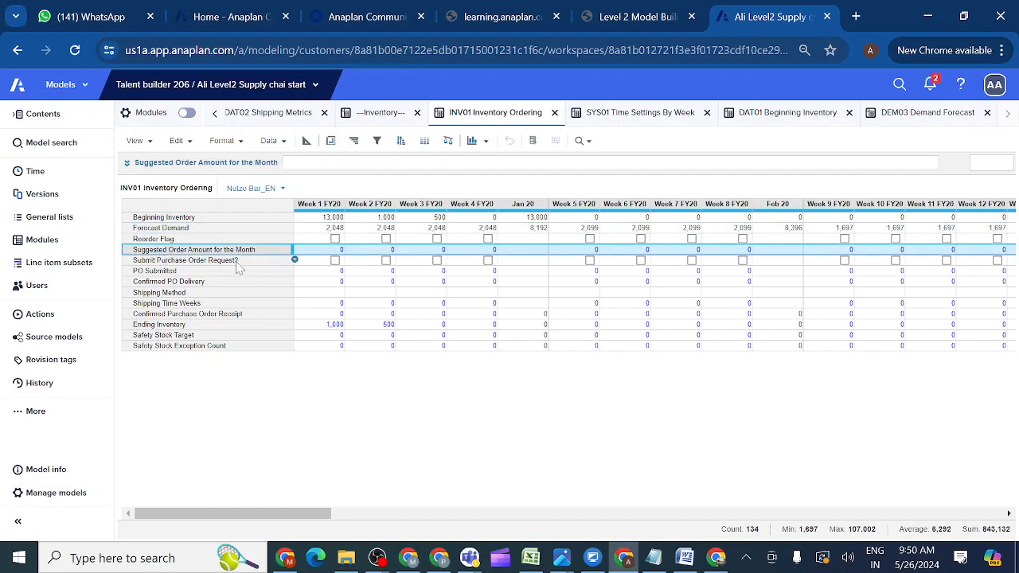
Clear the Week 1 (1000) and Week 2 (500) FY20 Ending Inventory test values to 0.
double_click(327, 326)
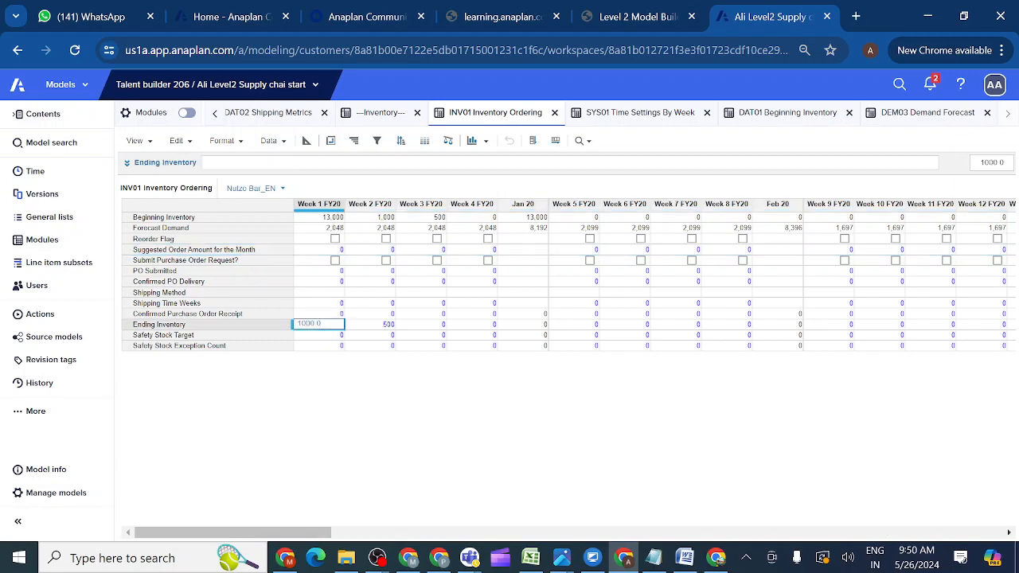
key("BackSpace")
left_click(369, 336)
left_click(390, 326)
key("BackSpace")
left_click(422, 327)
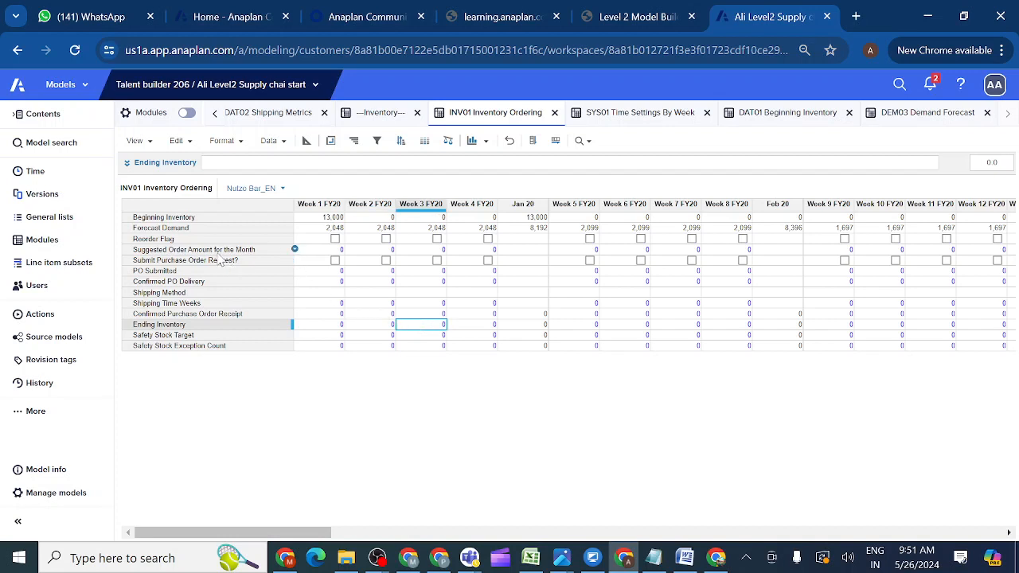
left_click(218, 251)
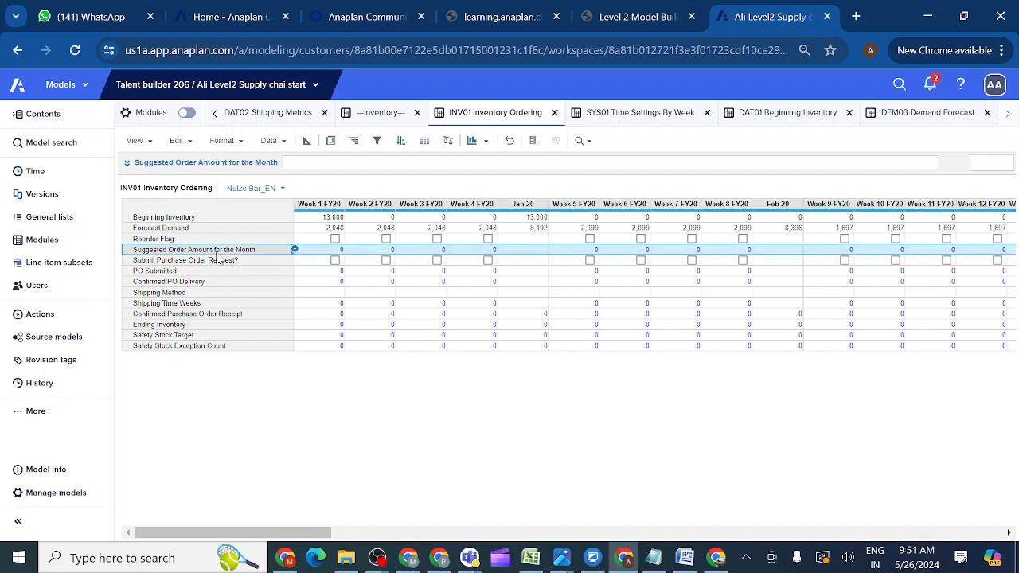
Give Suggested Order Amount for the Month the formula MONTHVALUE(Forecast Demand), showing 8,192 per January week.
left_click(128, 163)
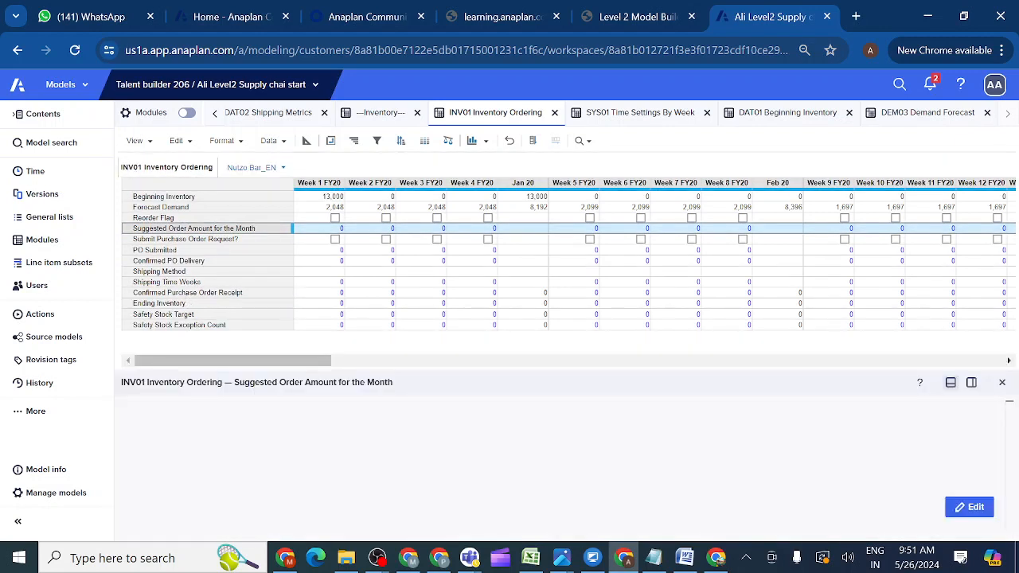
left_click(121, 406)
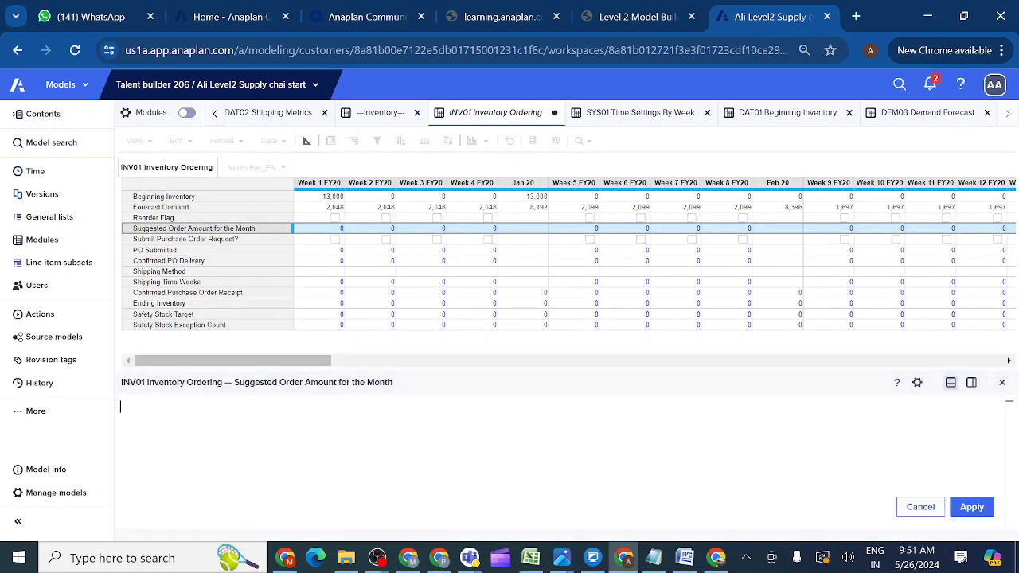
type("MO")
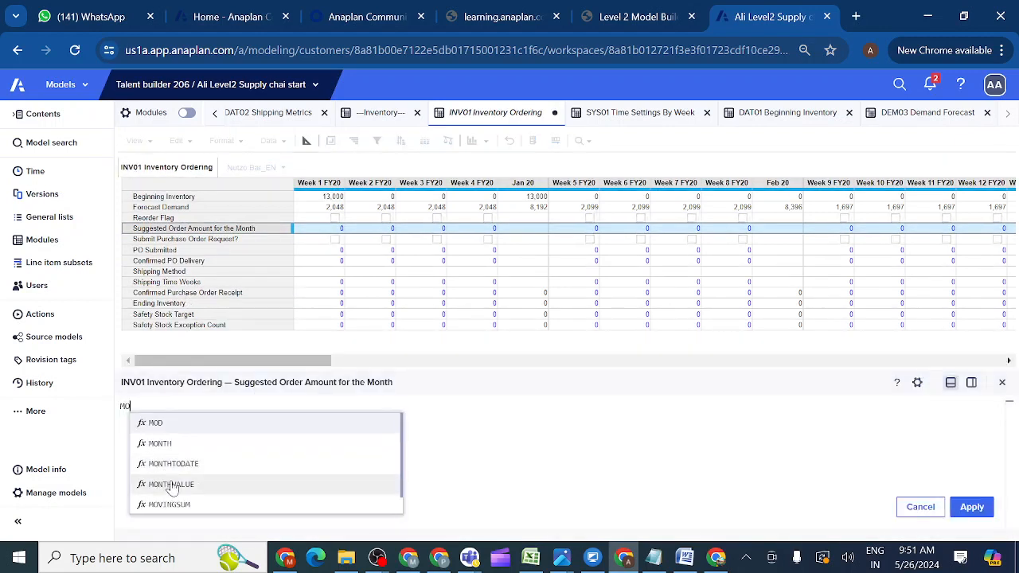
left_click(171, 485)
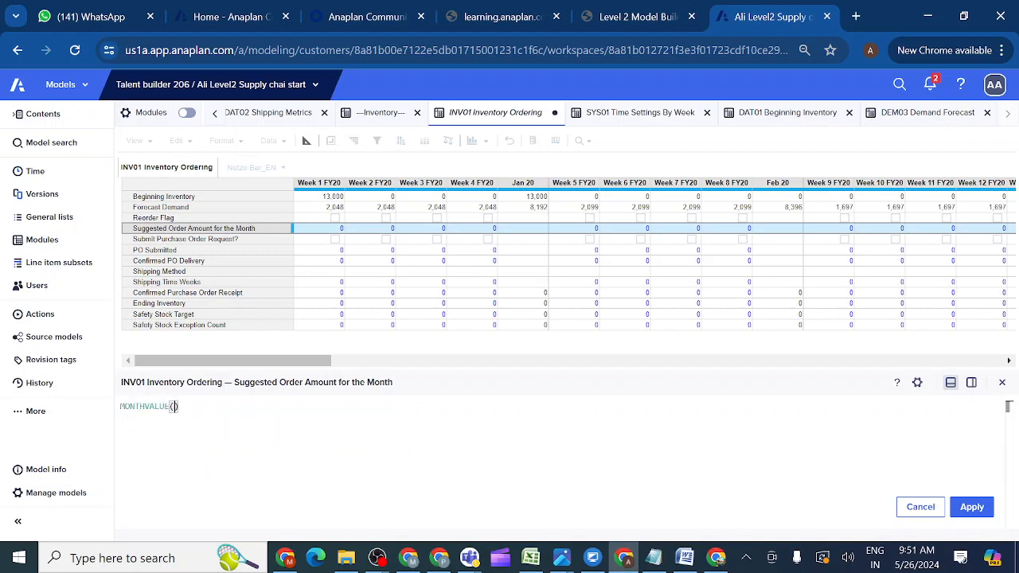
left_click(167, 209)
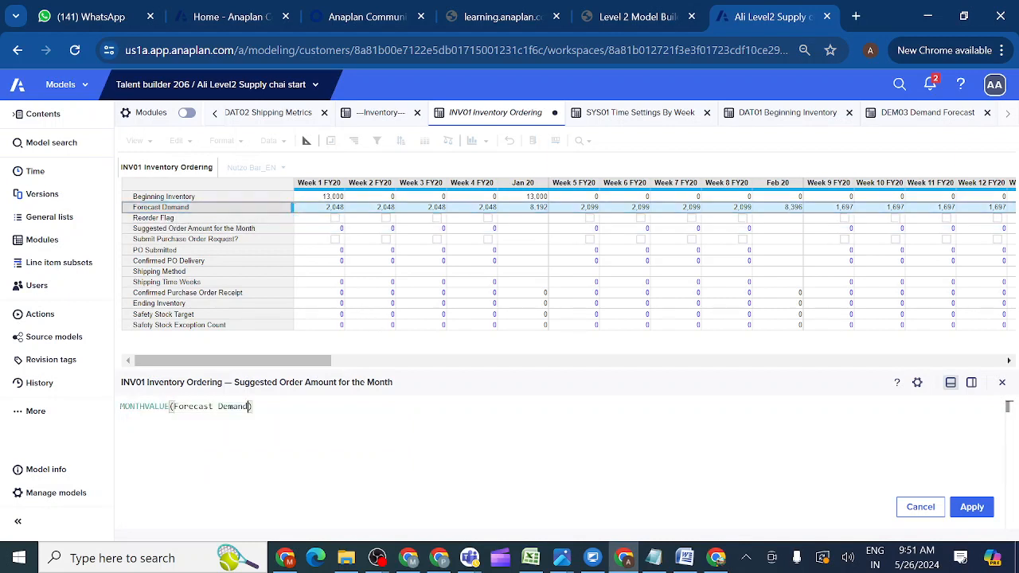
left_click(978, 511)
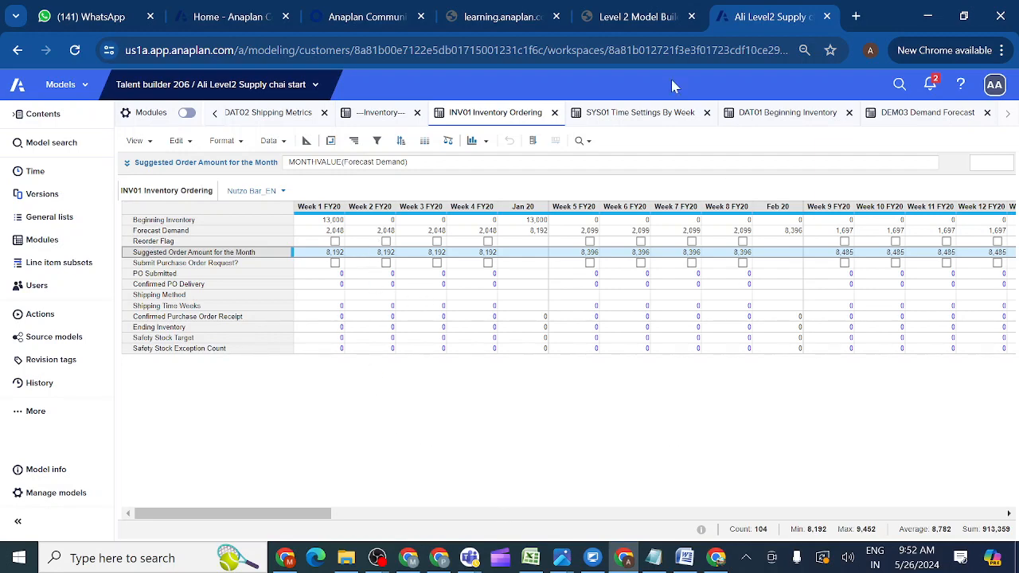
left_click(641, 16)
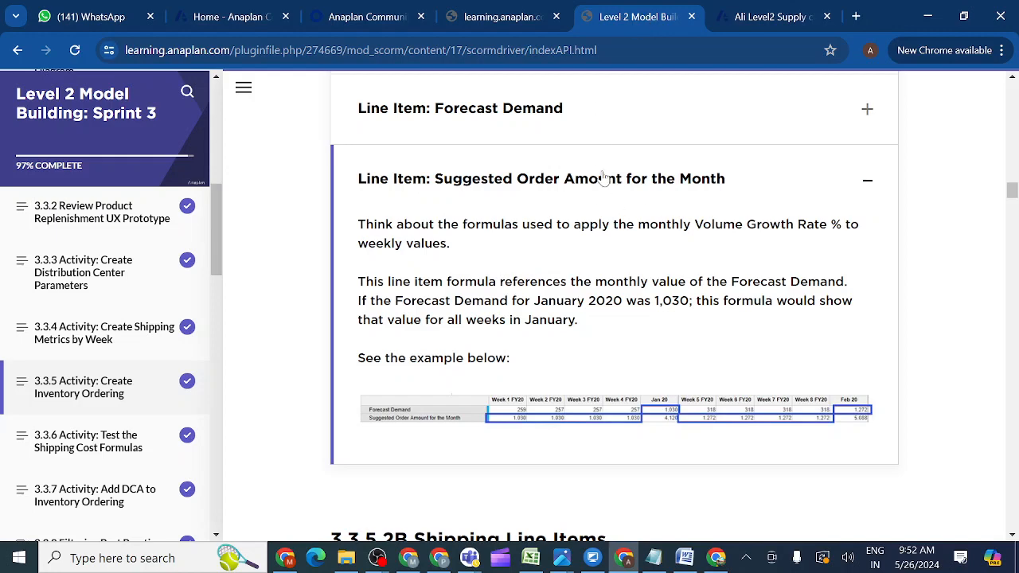
Scroll to 3.3.5.2B Shipping Line Items and expand the 'Line Item: Shipping Method' hint.
left_click(1012, 536)
left_click(1014, 536)
left_click(1013, 536)
left_click(1013, 536)
left_click(1014, 536)
left_click(1014, 536)
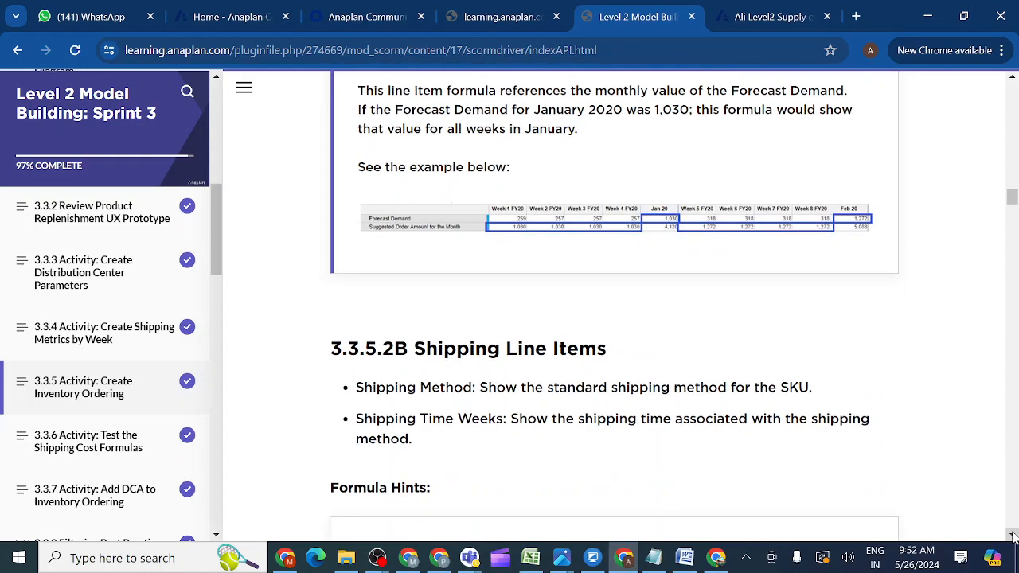
left_click(1013, 536)
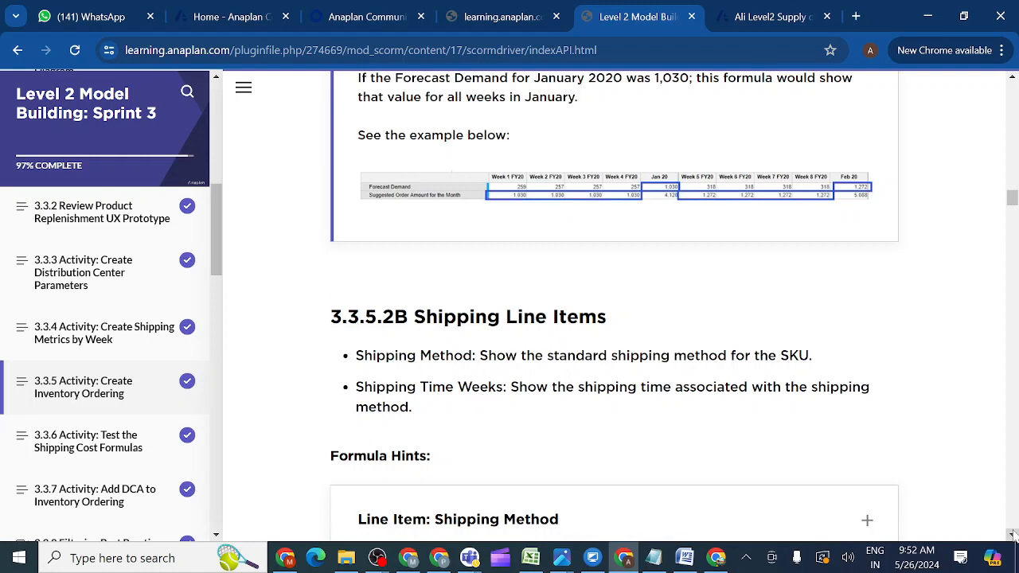
scroll(1013, 535, "down", 2)
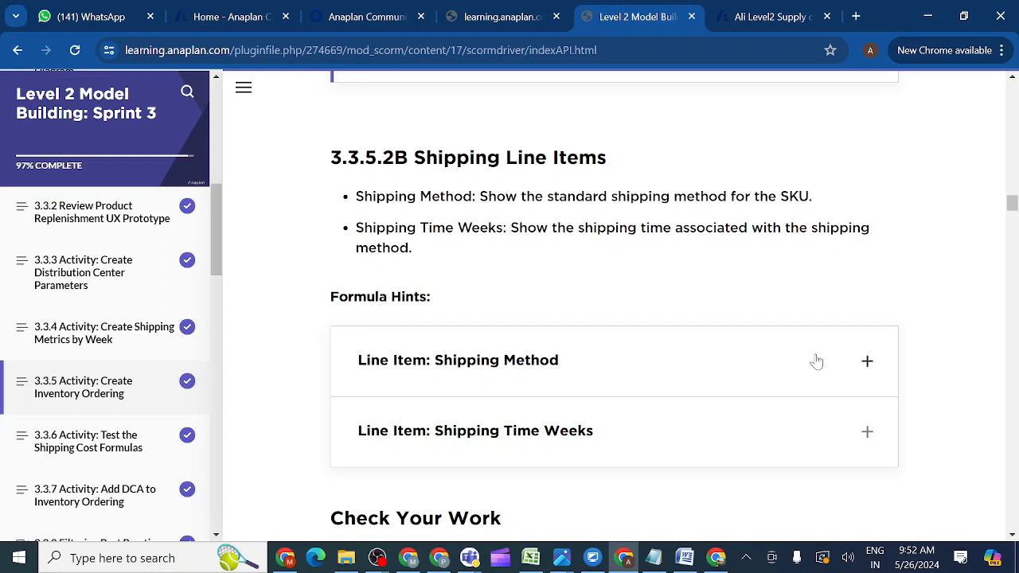
left_click(867, 363)
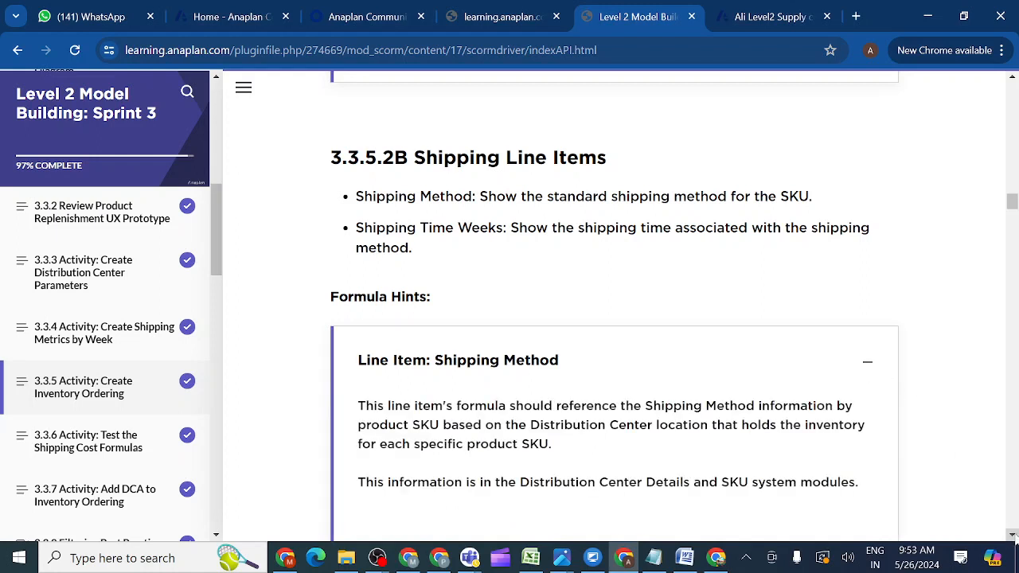
scroll(715, 473, "down", 2)
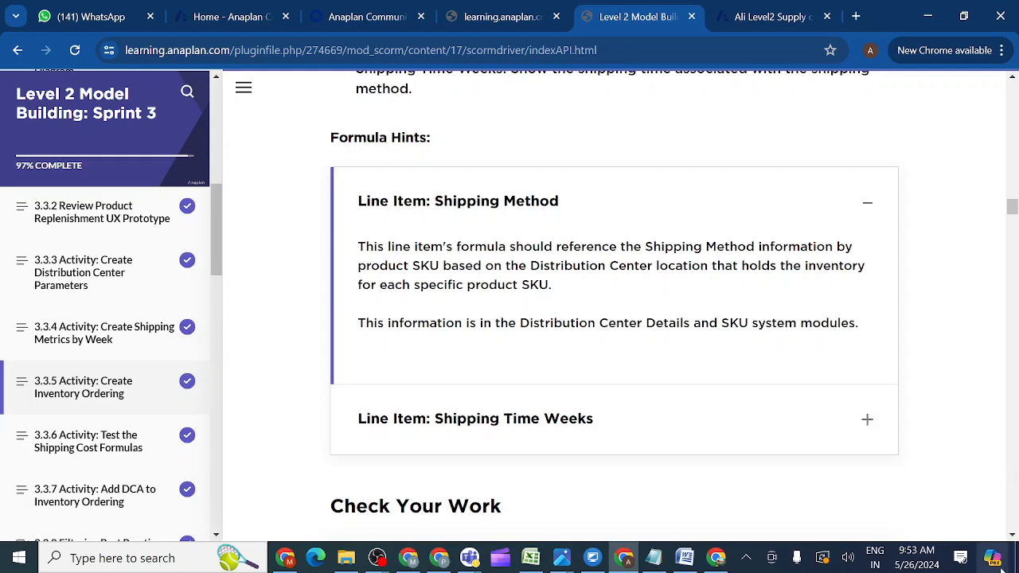
left_click(1013, 538)
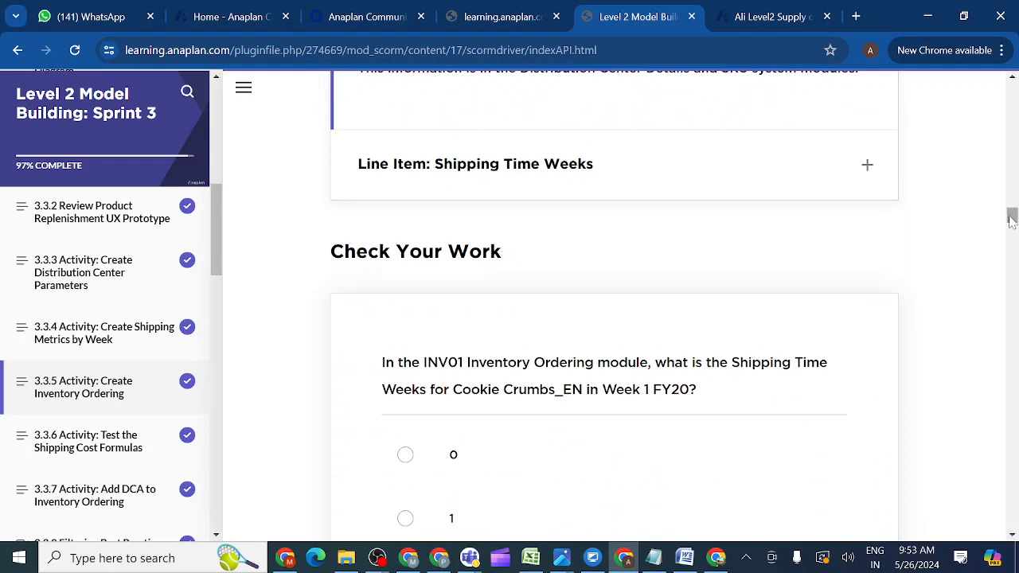
left_click_drag(1010, 217, 1011, 212)
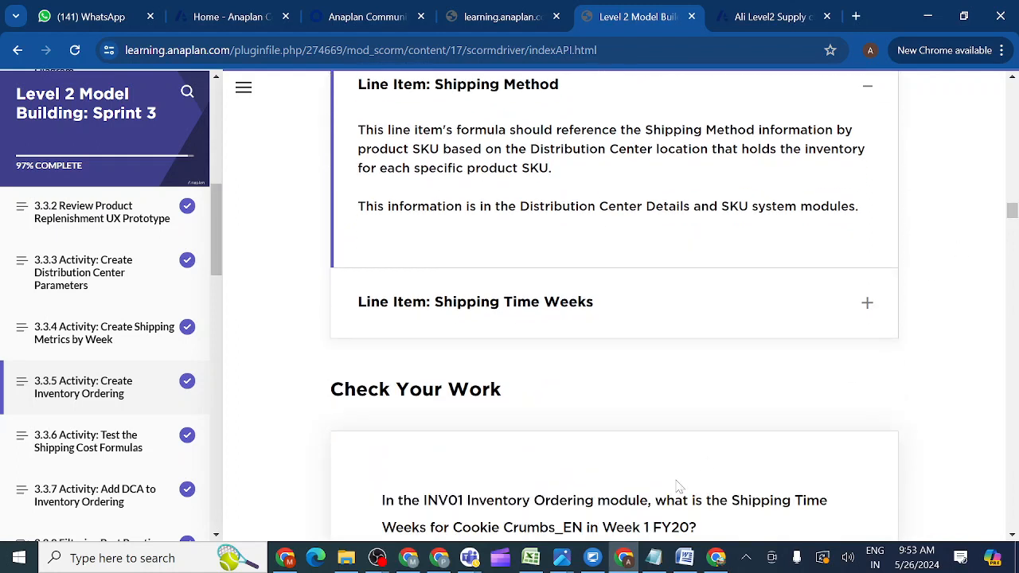
Check the Shipping Method formula in row 21 of the Excel reference workbook.
mouse_move(531, 557)
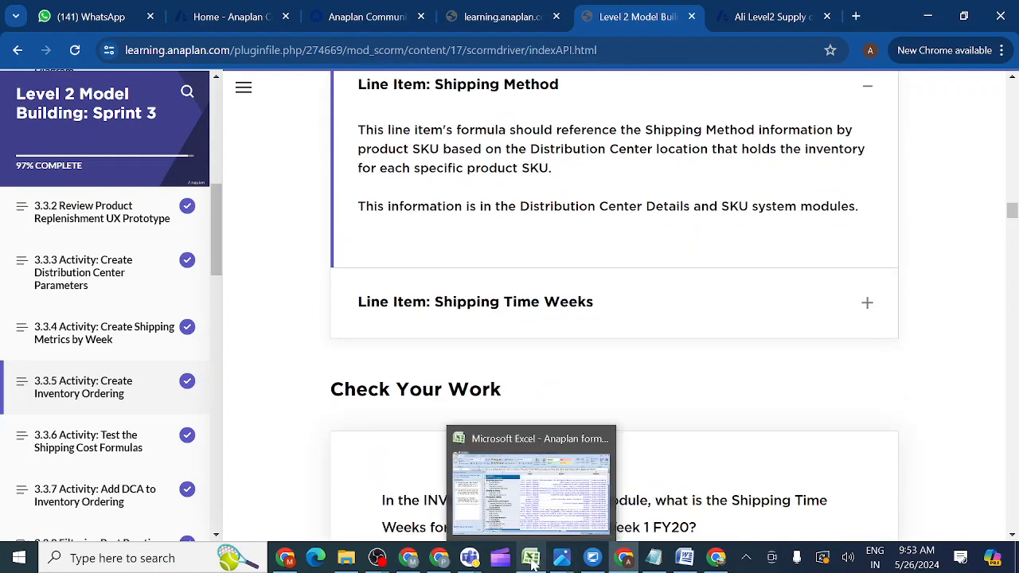
left_click(544, 510)
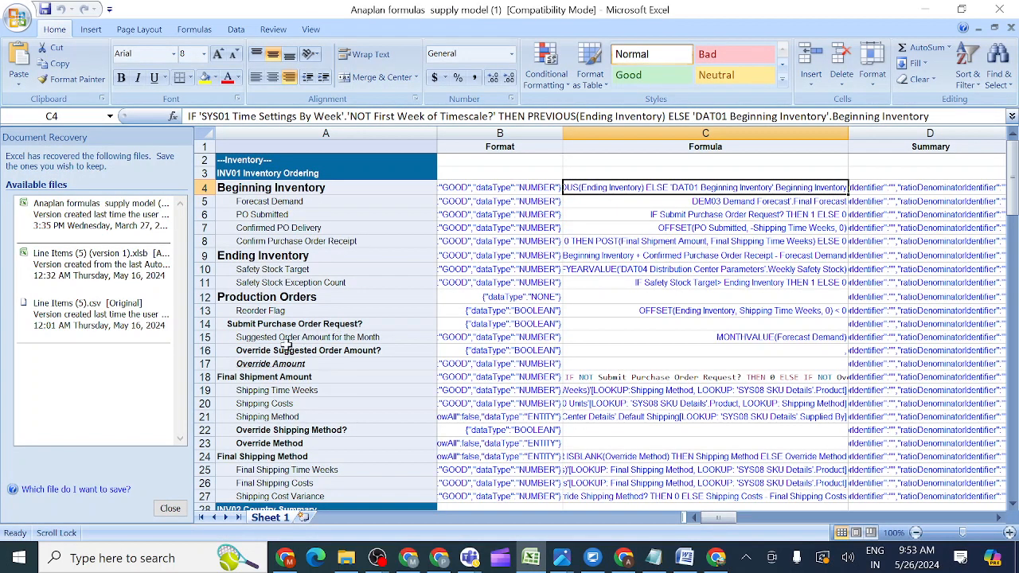
left_click(283, 417)
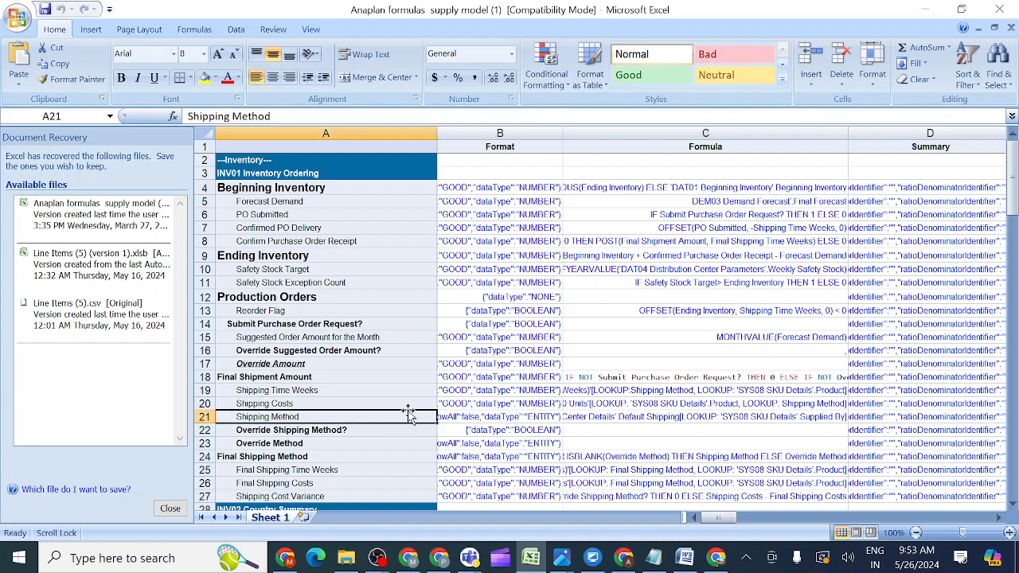
left_click(578, 420)
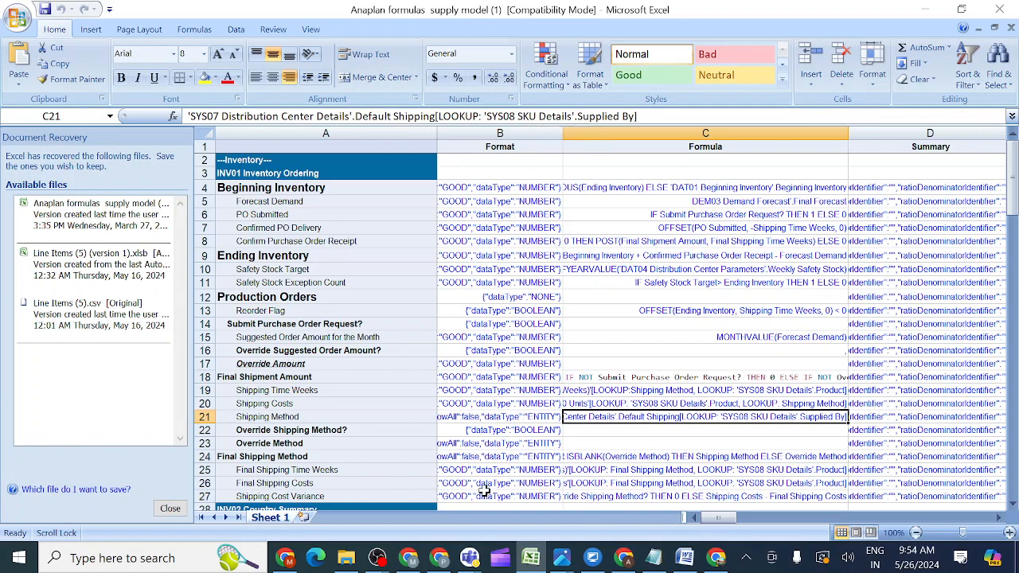
Return to the INV01 Inventory Ordering module in the Anaplan model.
mouse_move(625, 559)
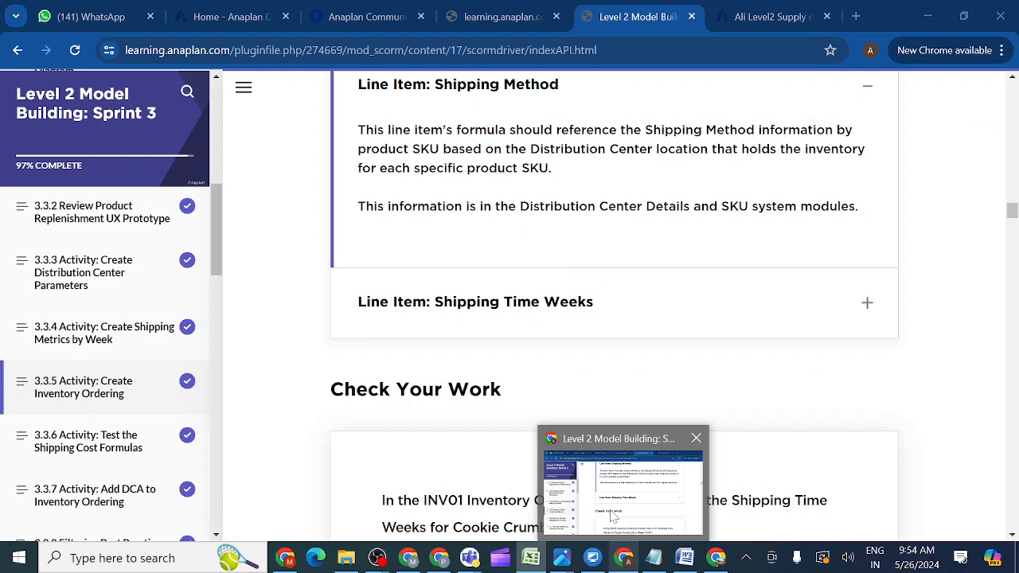
left_click(613, 517)
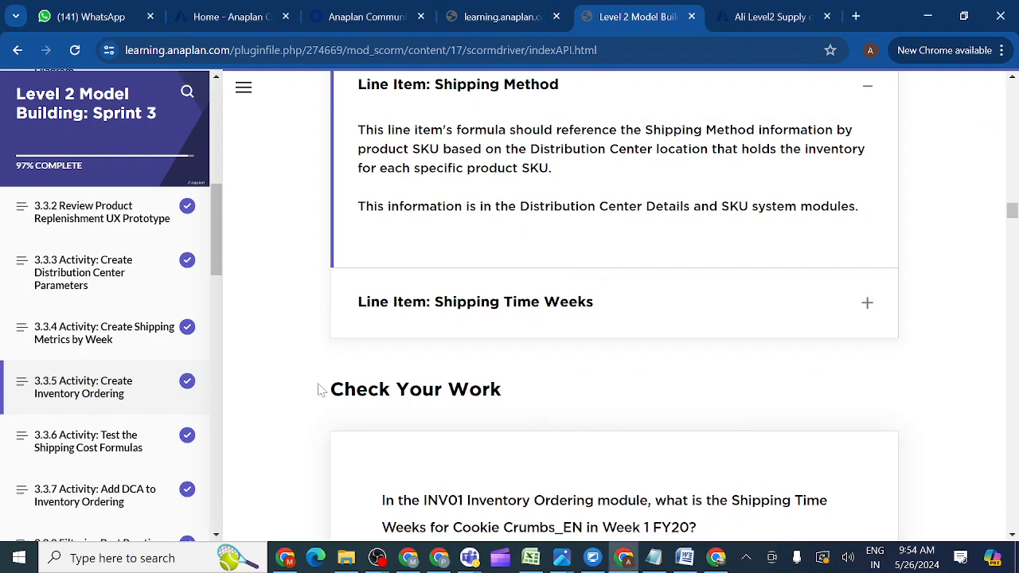
left_click(756, 22)
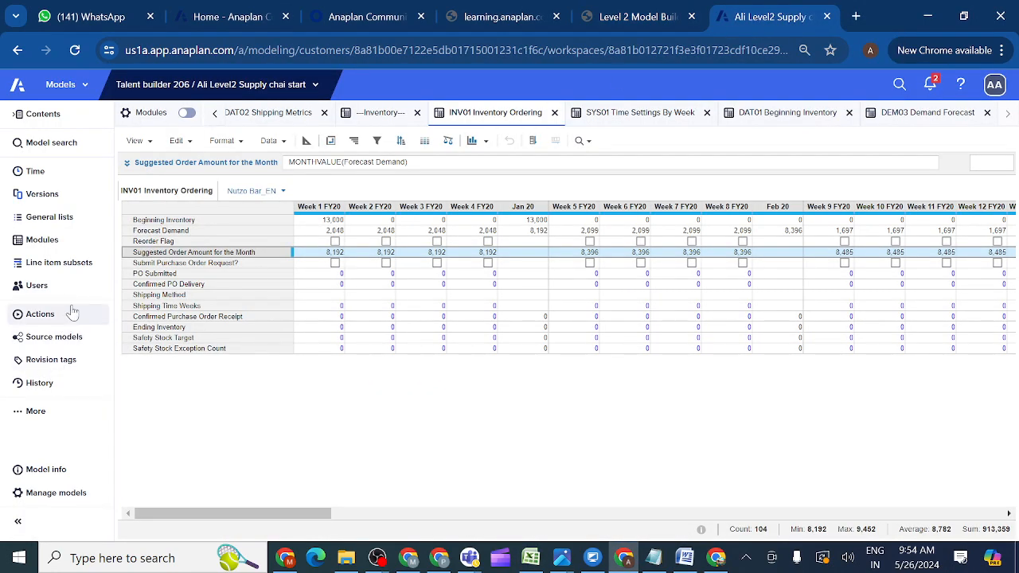
Show the Modules list and select the SYS07 Distribution Center Details and INV01 Inventory Ordering modules.
left_click(56, 244)
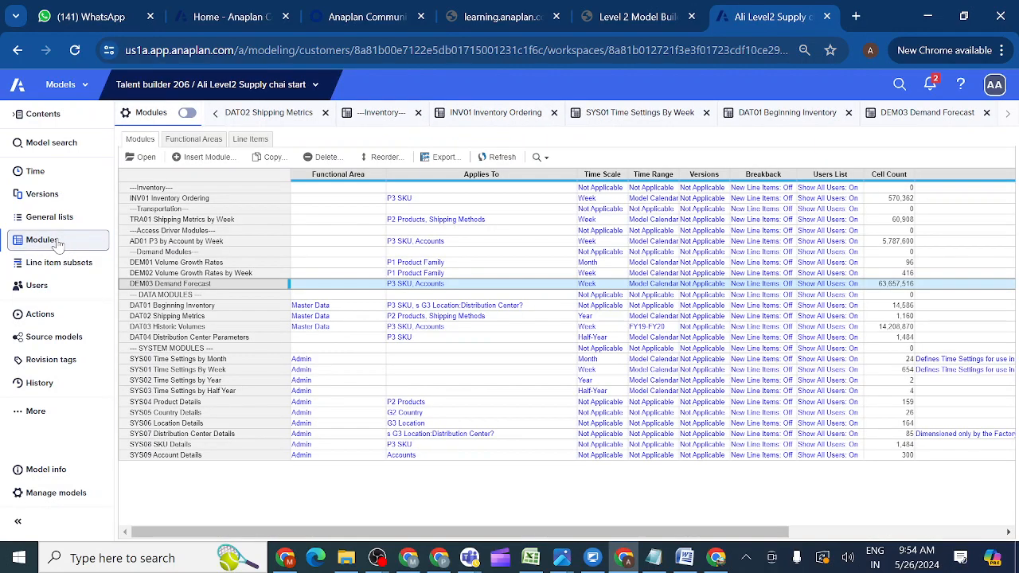
left_click(176, 435)
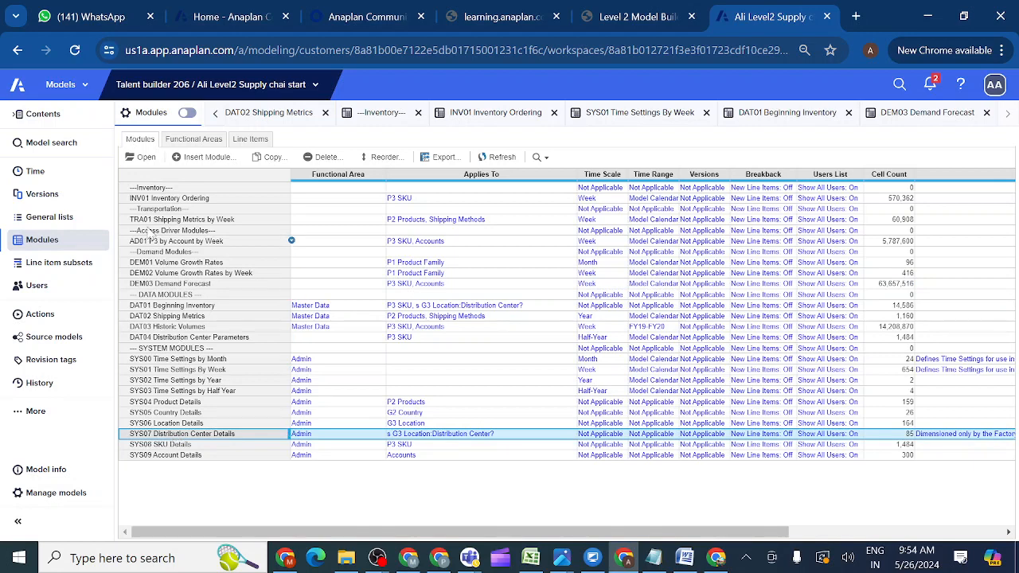
left_click(147, 199, "ctrl")
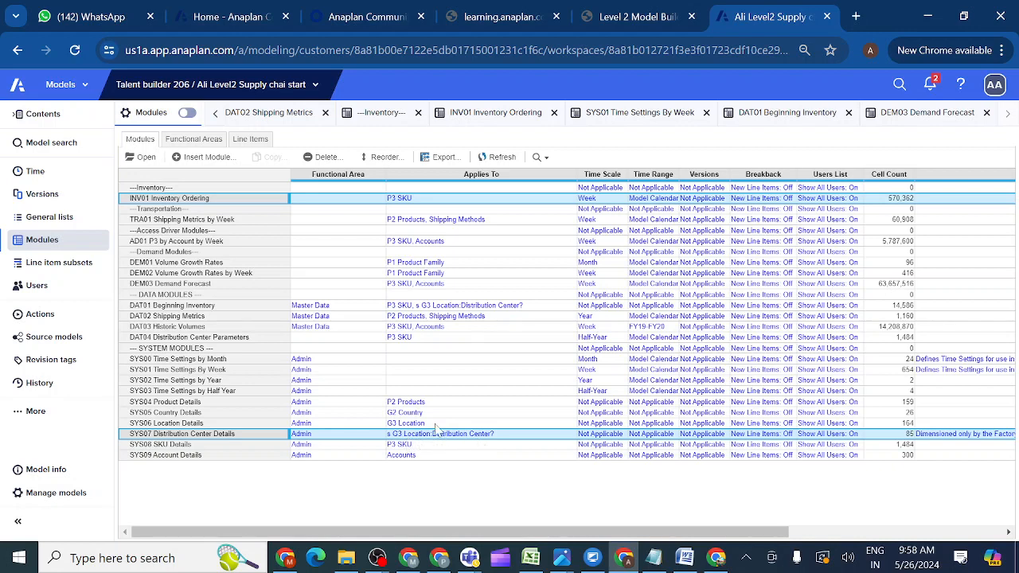
Open DAT01 Beginning Inventory to review its line items, return to Modules, and select SYS08 SKU Details.
left_click(182, 307)
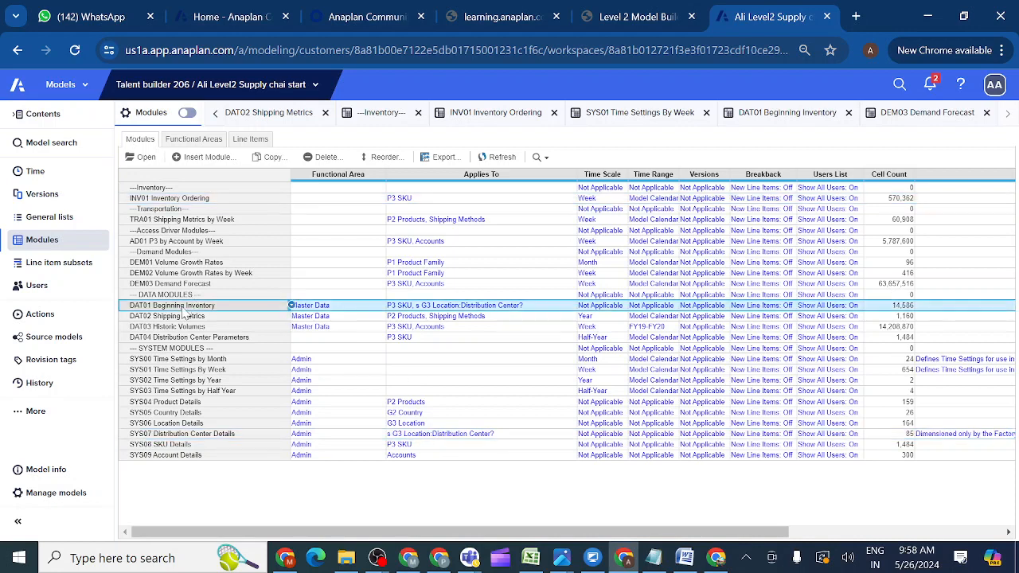
left_click(143, 158)
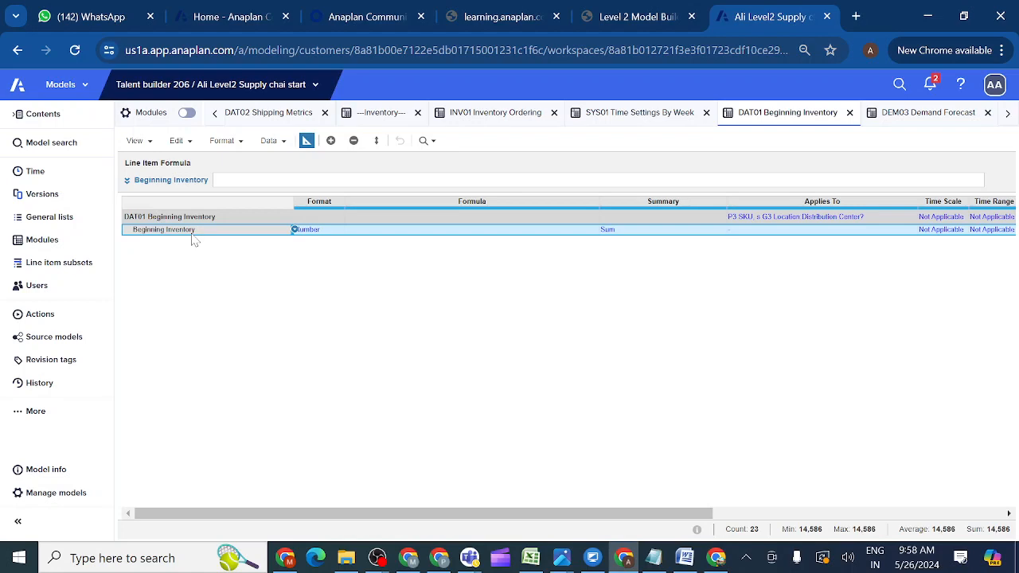
left_click(67, 249)
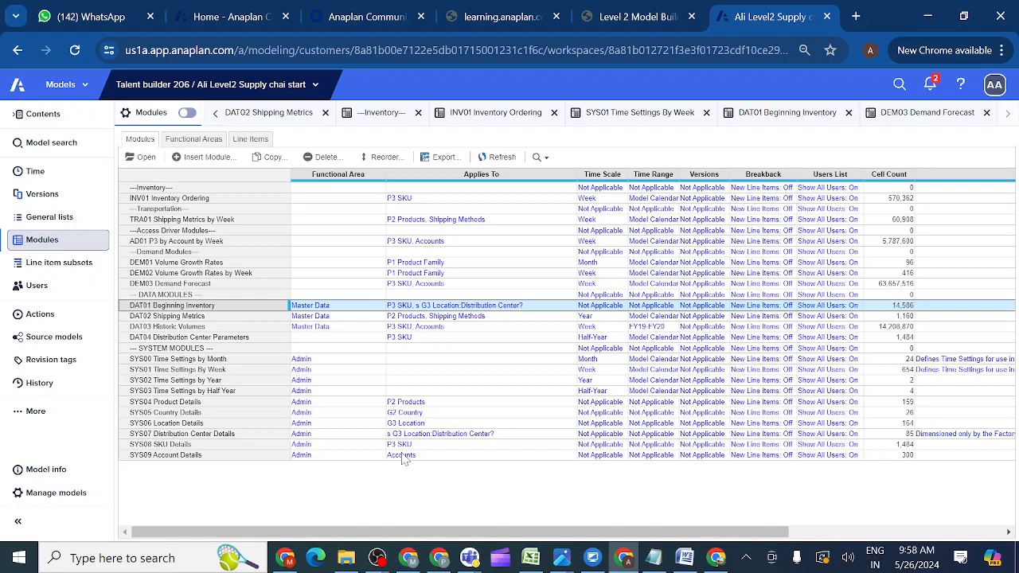
left_click(241, 446)
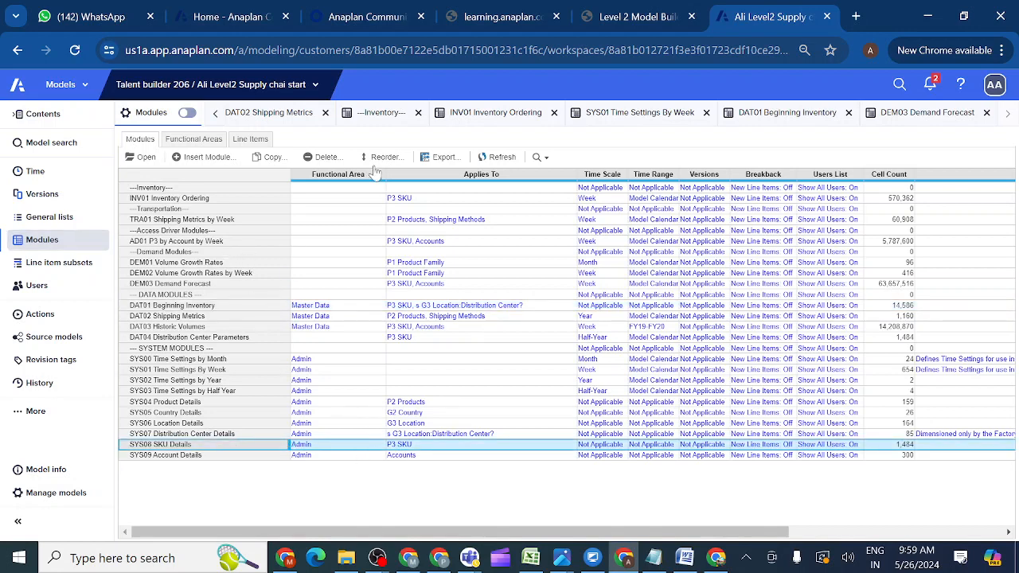
Close the shipping metrics, DAT01, DEM03 and SYS01 tabs, keeping only INV01, then open SYS08 SKU Details.
left_click(324, 112)
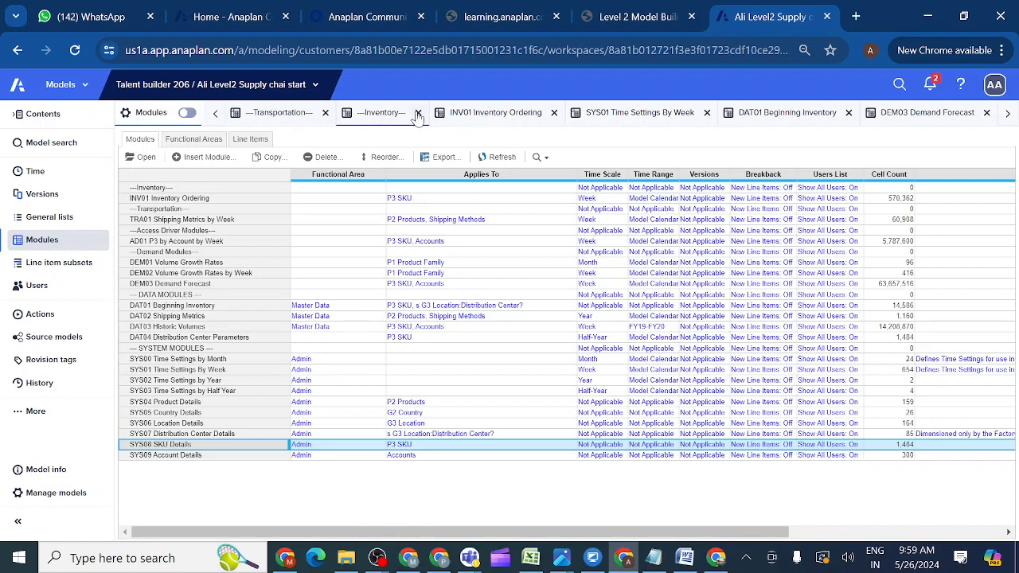
left_click(417, 114)
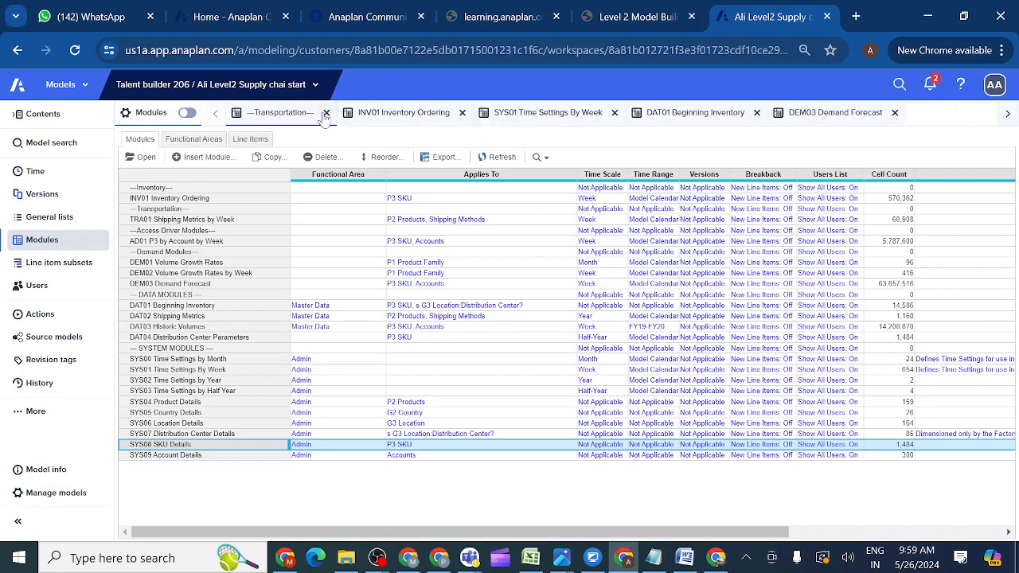
left_click(326, 113)
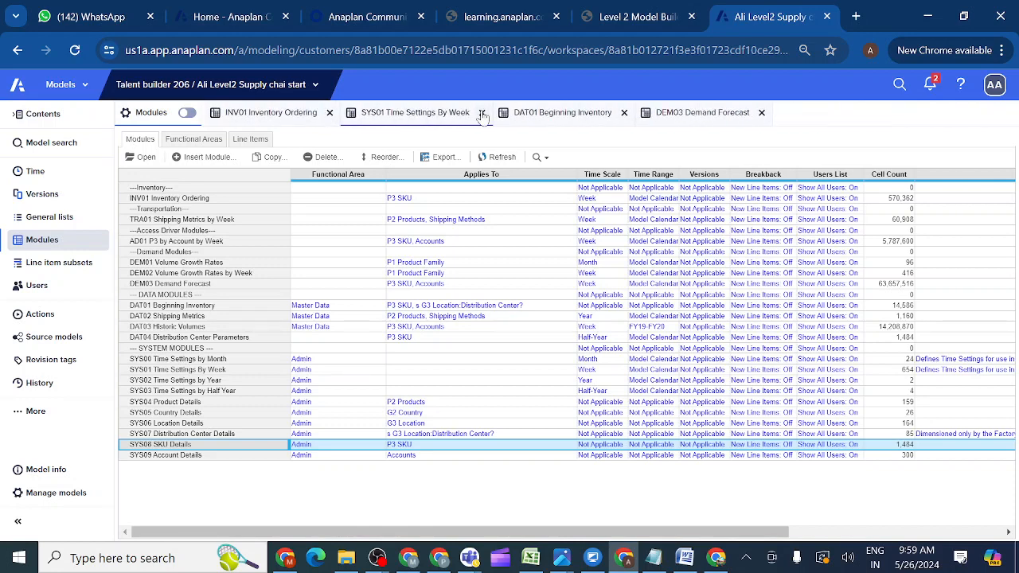
left_click(625, 113)
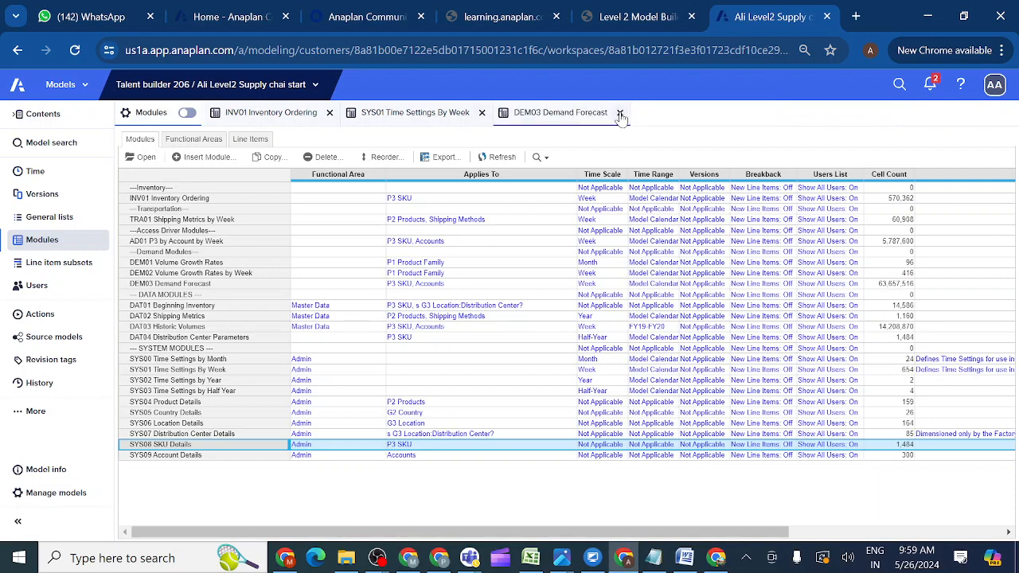
left_click(620, 114)
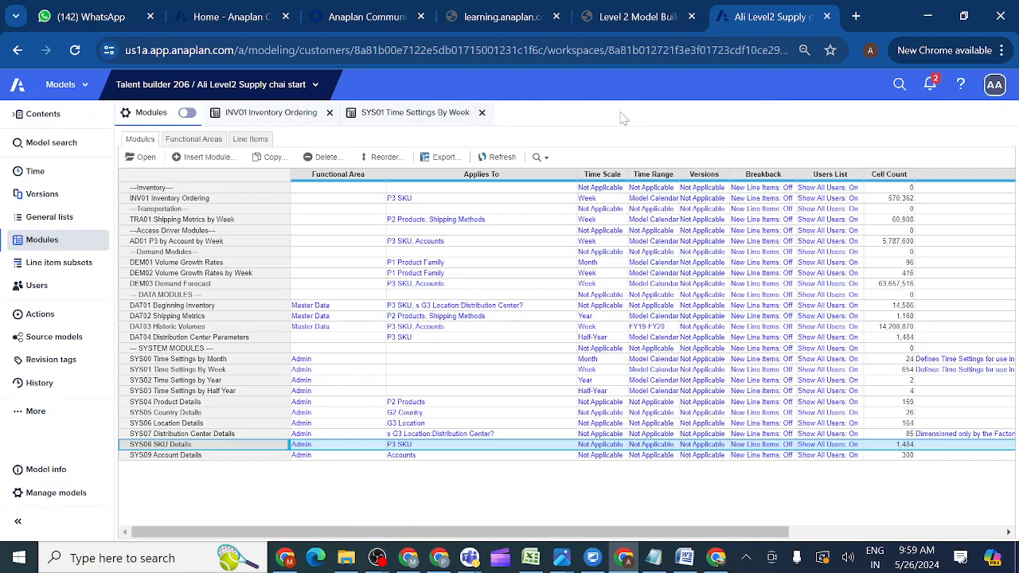
left_click(482, 114)
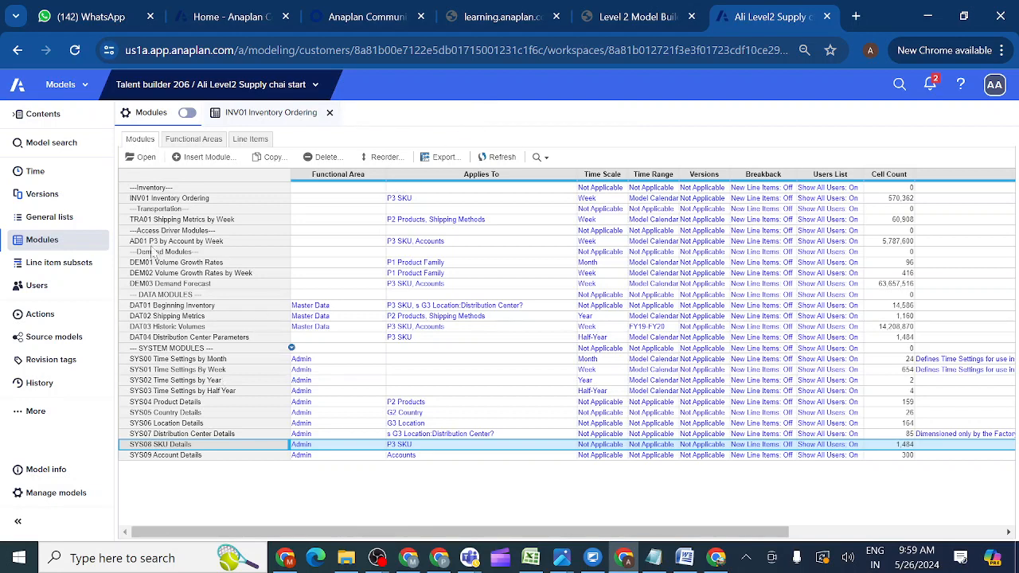
left_click(142, 156)
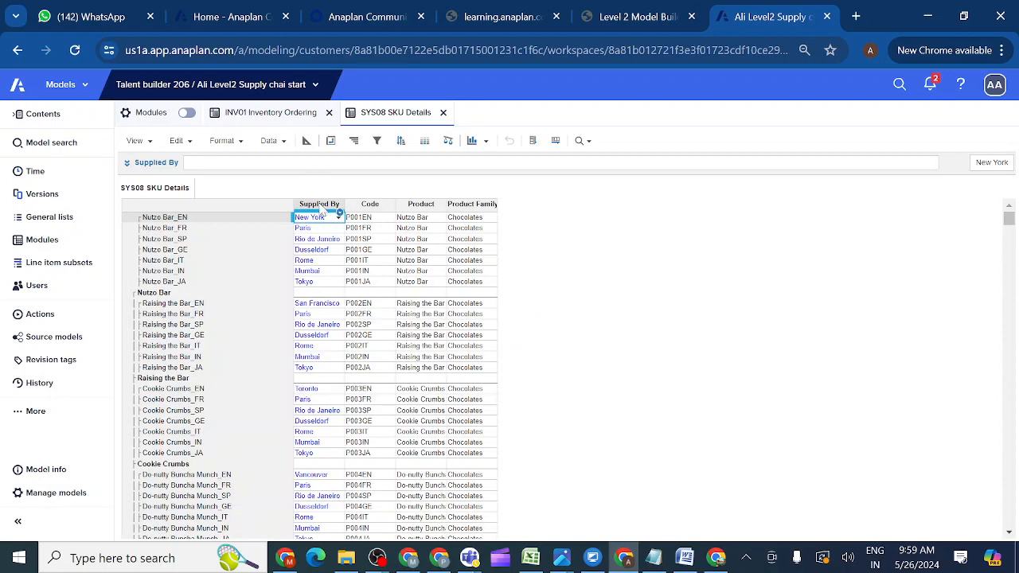
Inspect the Supplied By column in SYS08, including the New York value, then return to INV01.
left_click(322, 207)
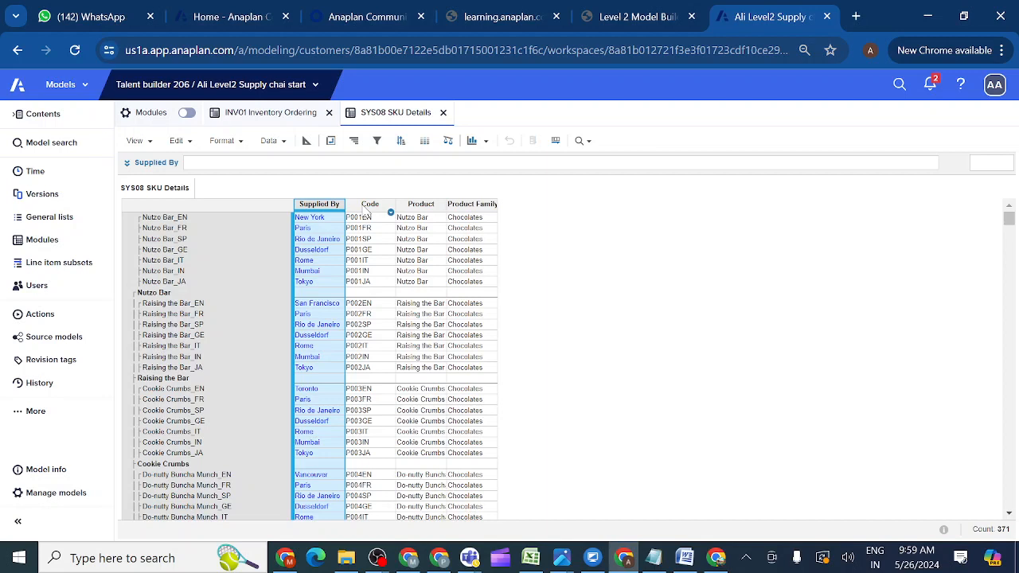
left_click(322, 222)
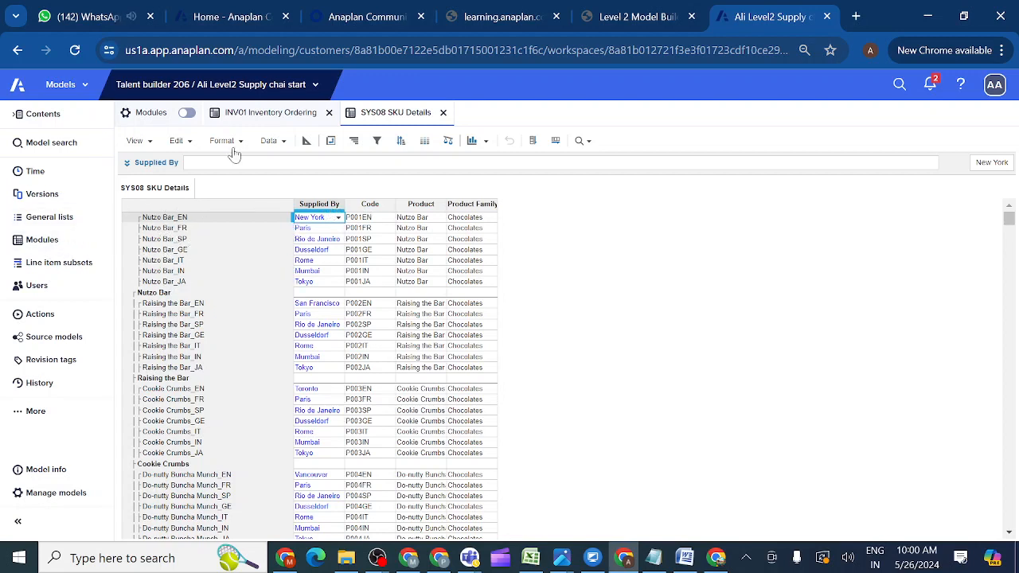
left_click(275, 115)
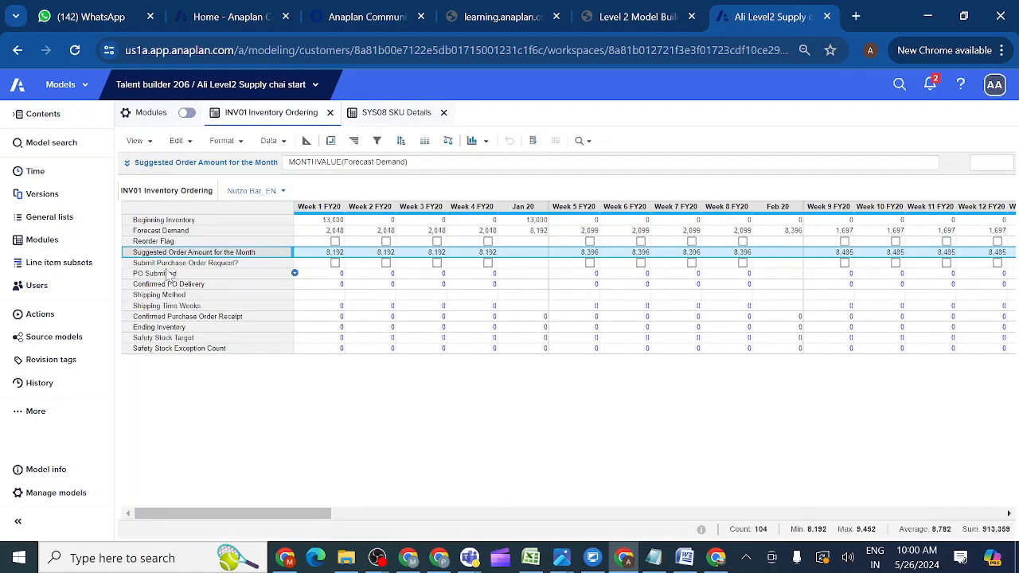
Start editing the Shipping Method formula in INV01 in the full formula editor.
left_click(163, 296)
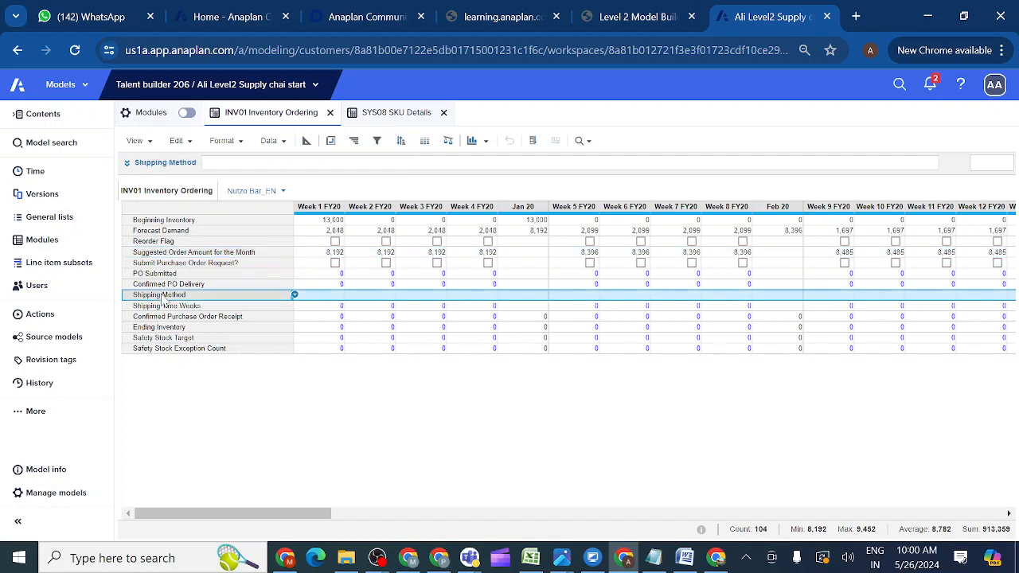
left_click(125, 164)
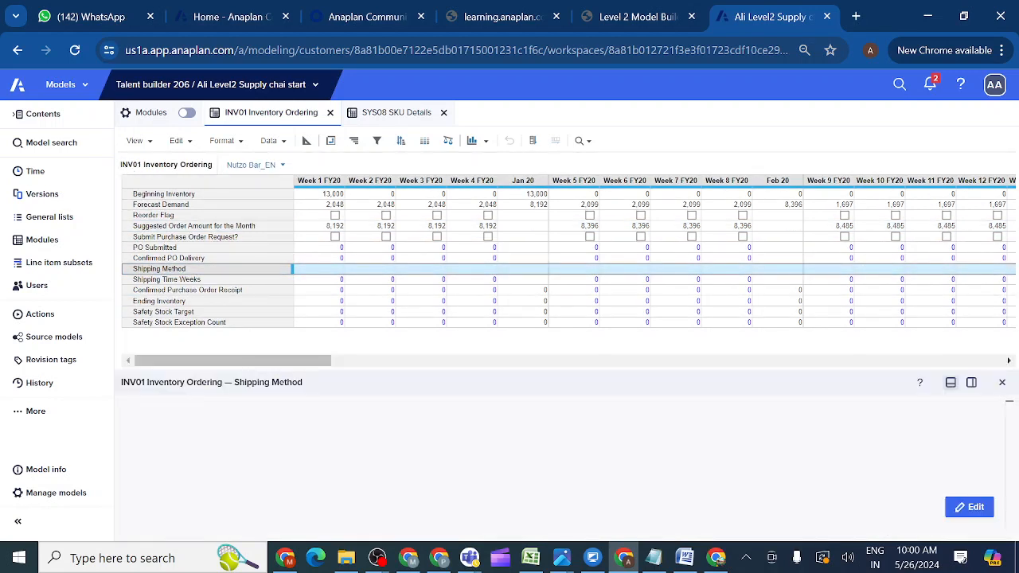
left_click(968, 507)
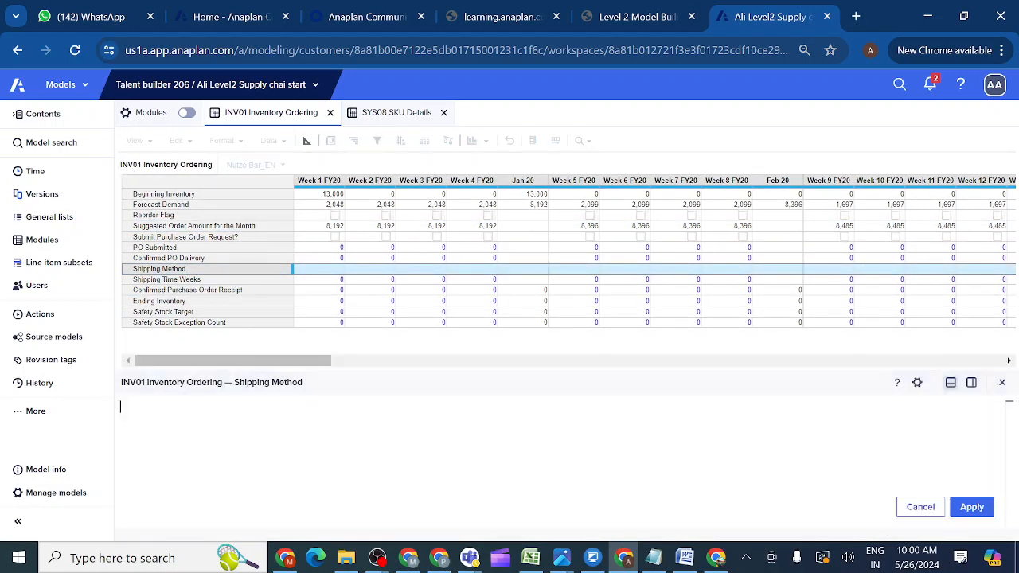
Open SYS07 Distribution Center Details from the Modules list.
left_click(55, 242)
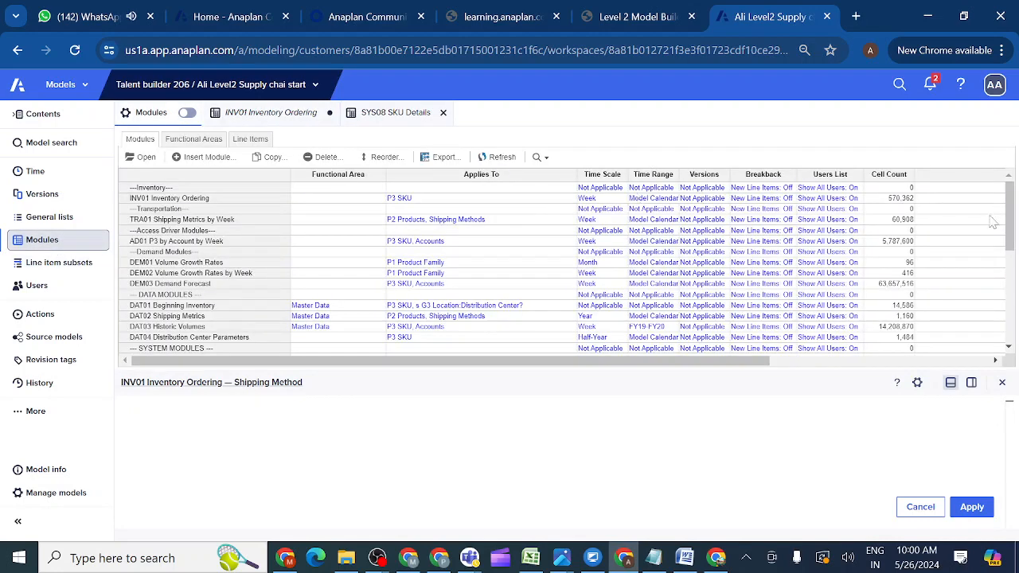
left_click_drag(1010, 231, 1018, 309)
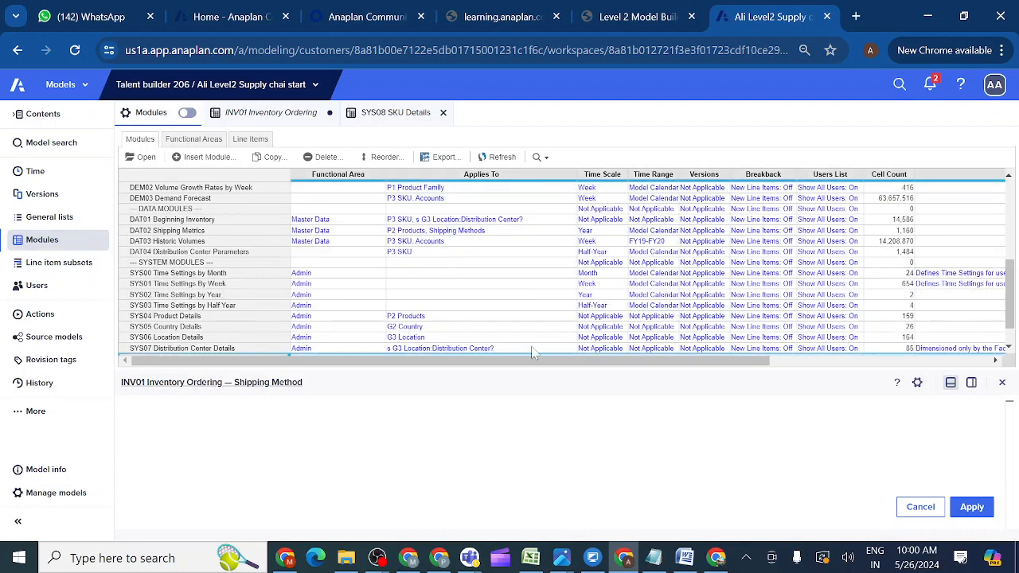
left_click(194, 351)
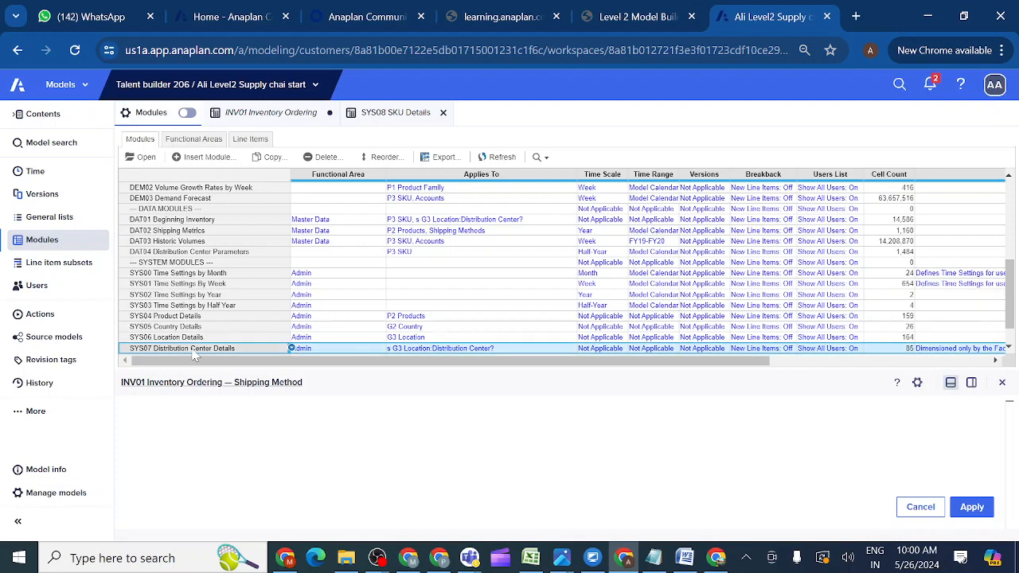
left_click(144, 157)
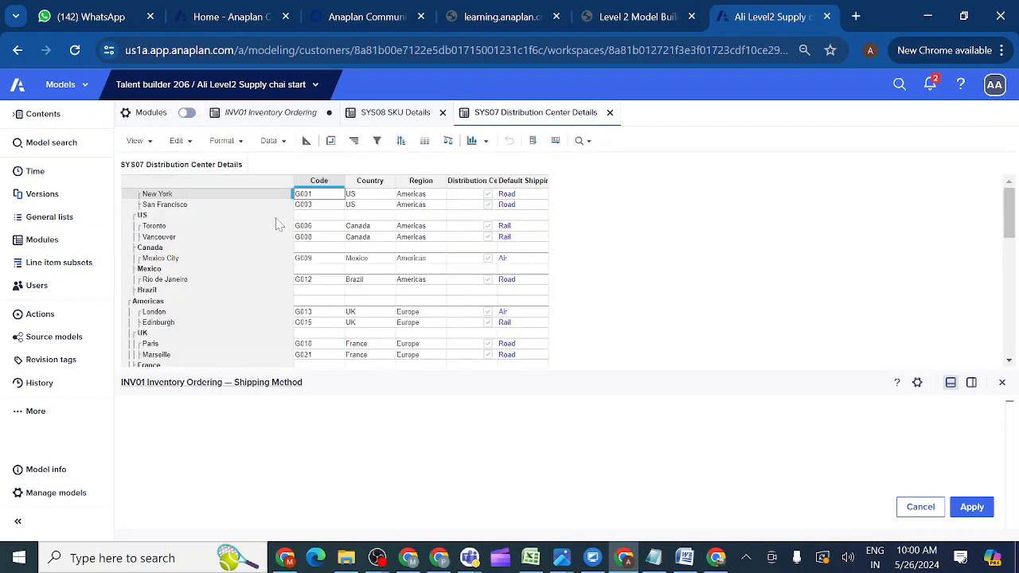
Set Shipping Method to 'SYS07 Distribution Center Details'.Default Shipping[LOOKUP: 'SYS08 SKU Details'.Supplied By] and apply it.
left_click(526, 181)
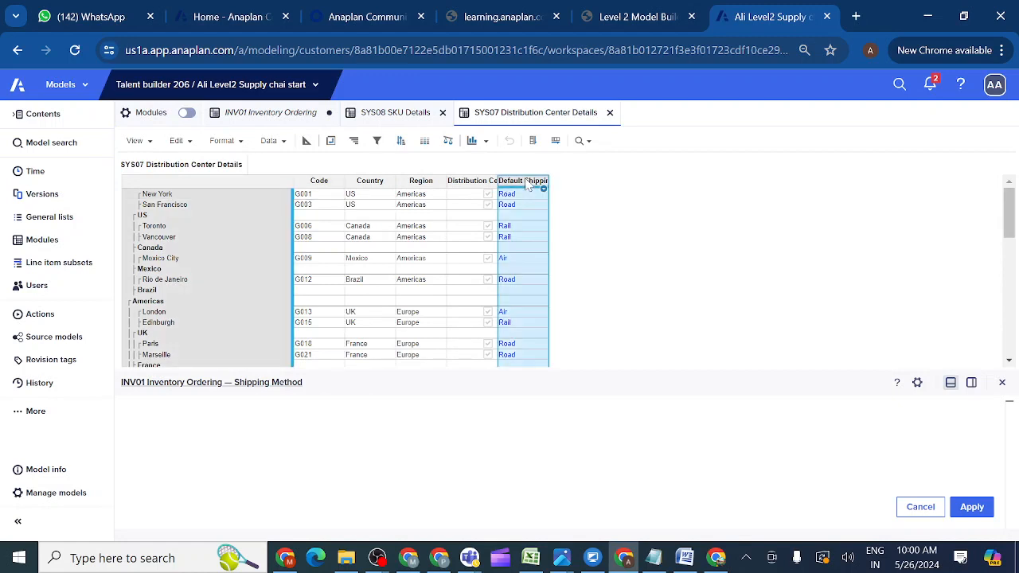
type("[LO")
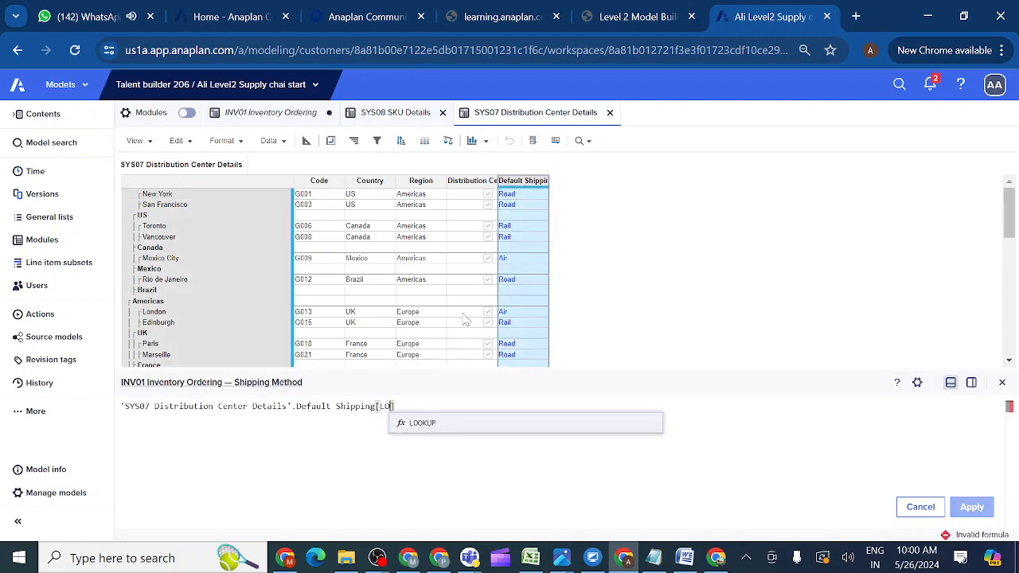
left_click(422, 424)
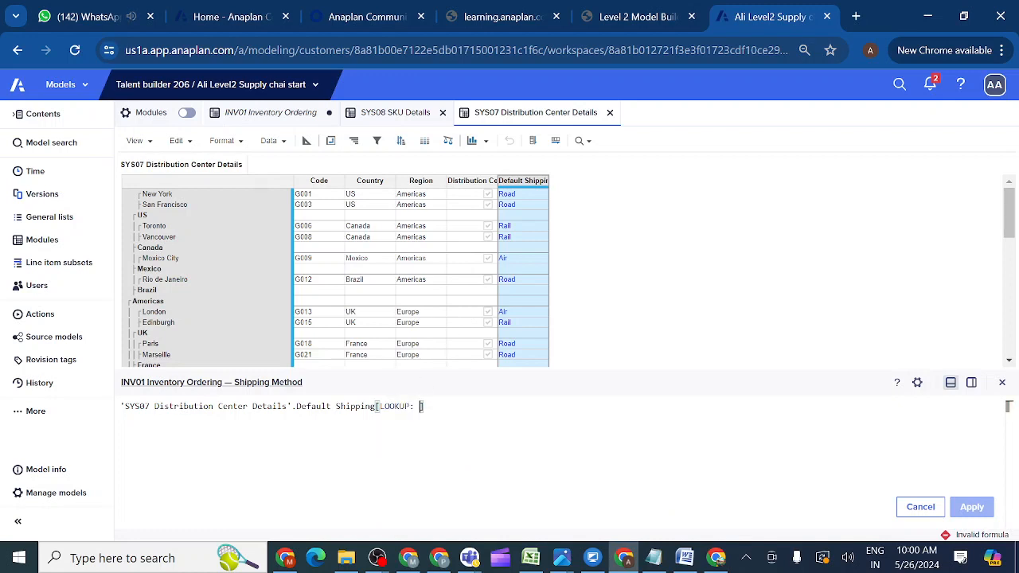
left_click(390, 116)
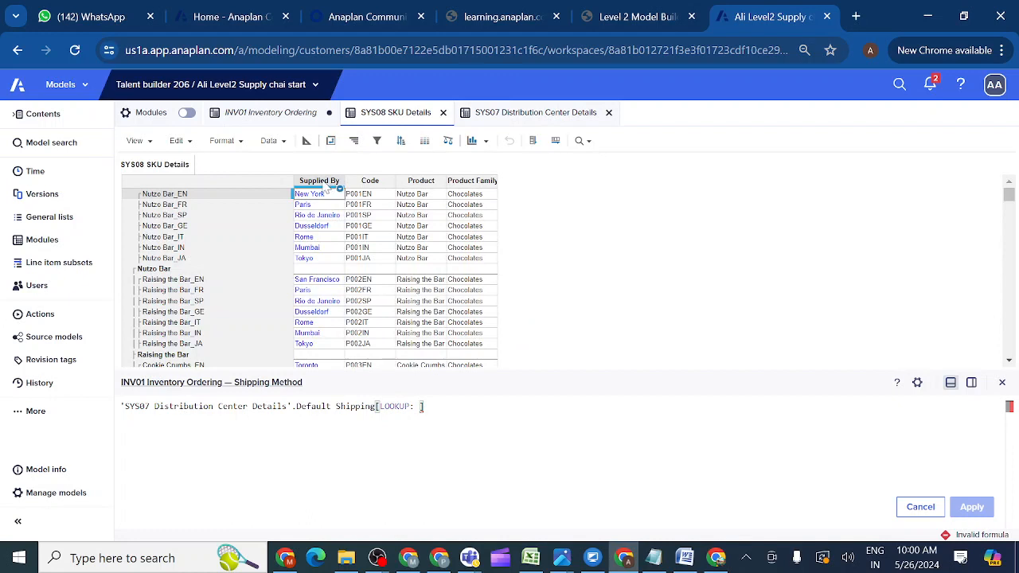
left_click(323, 184)
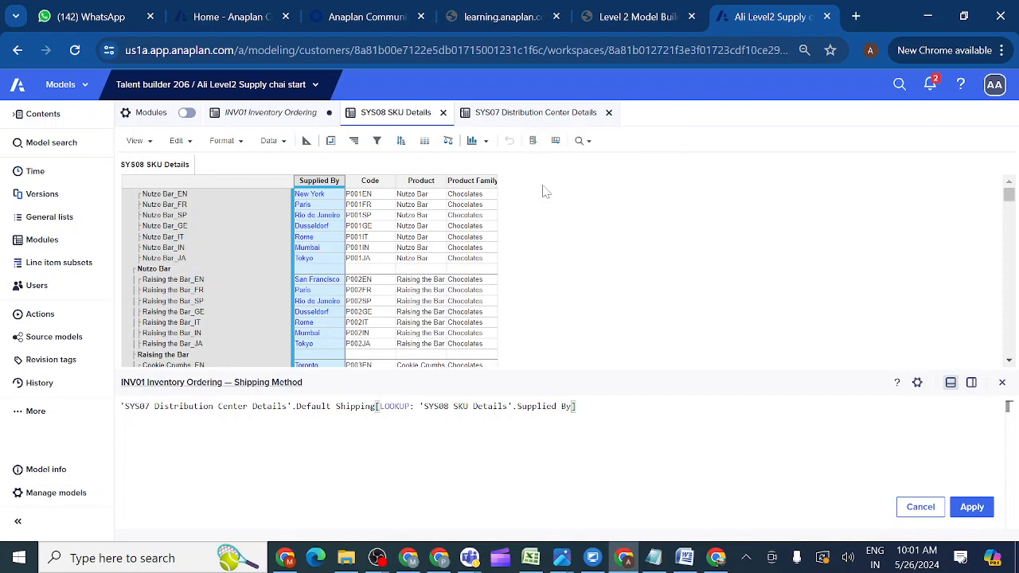
left_click(972, 508)
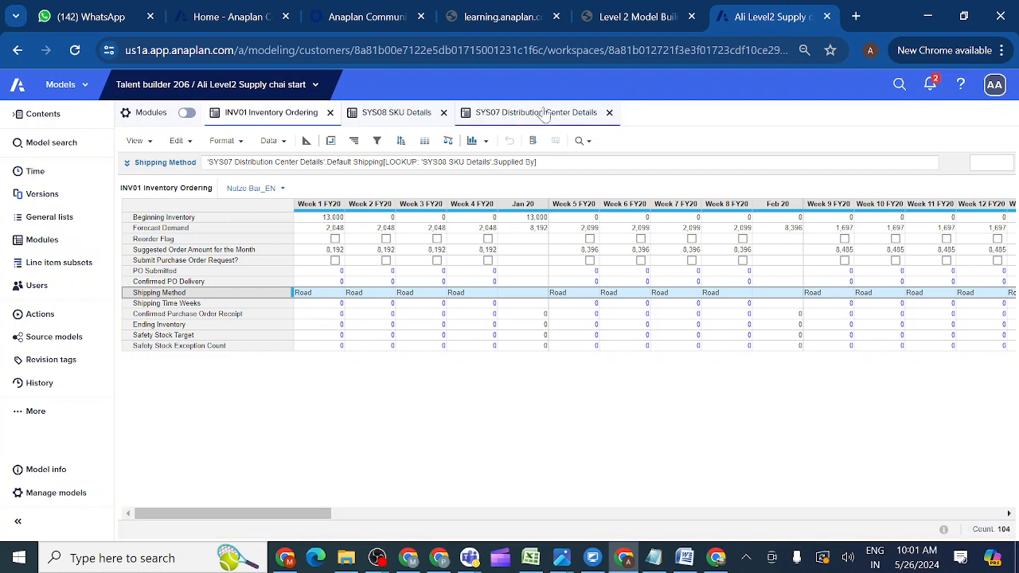
Inspect New York's Default Shipping row and the pivot layout in SYS07, then show SYS08 SKU Details.
left_click(521, 114)
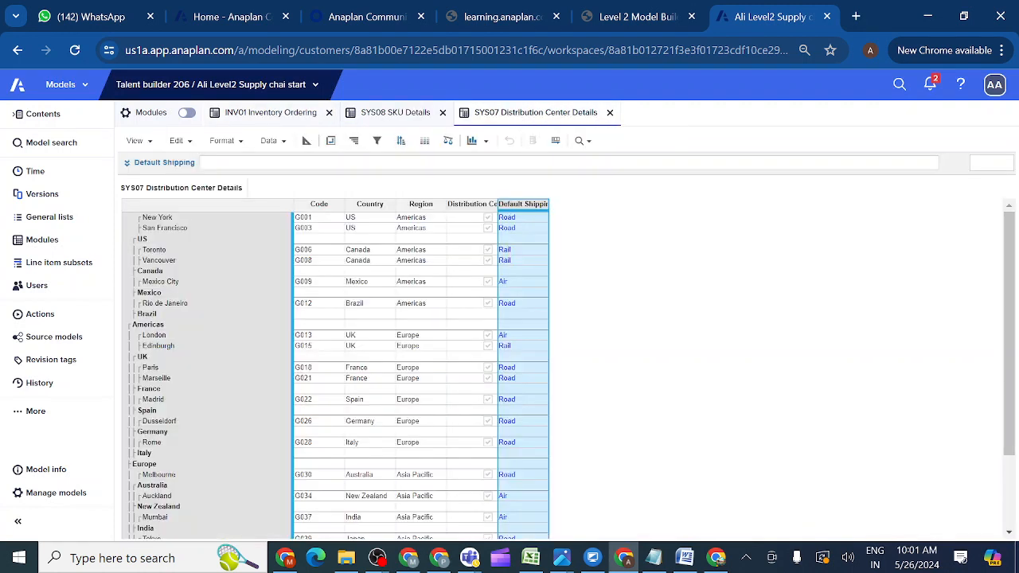
left_click(512, 219)
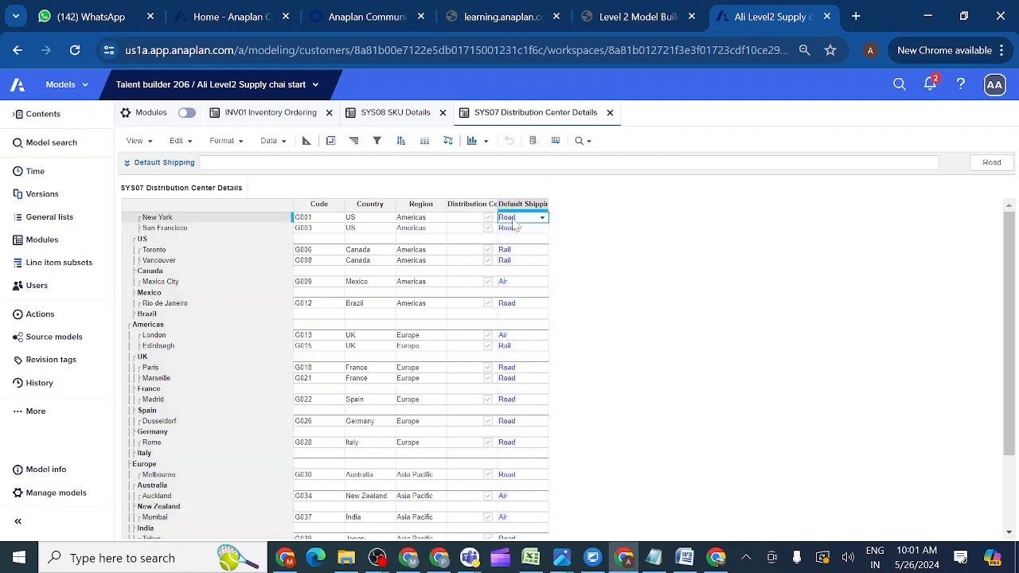
left_click(182, 221)
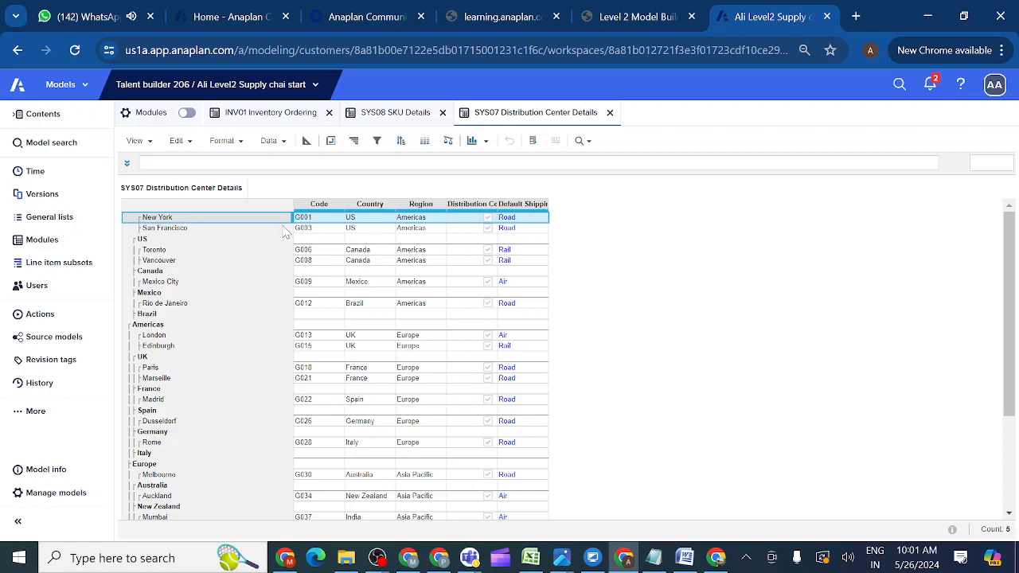
left_click(331, 142)
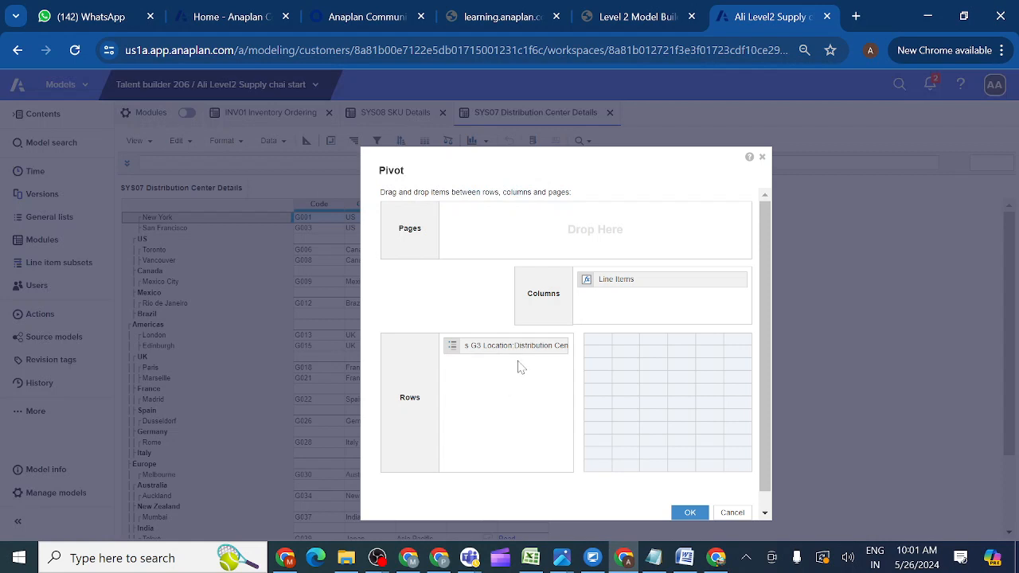
left_click(762, 157)
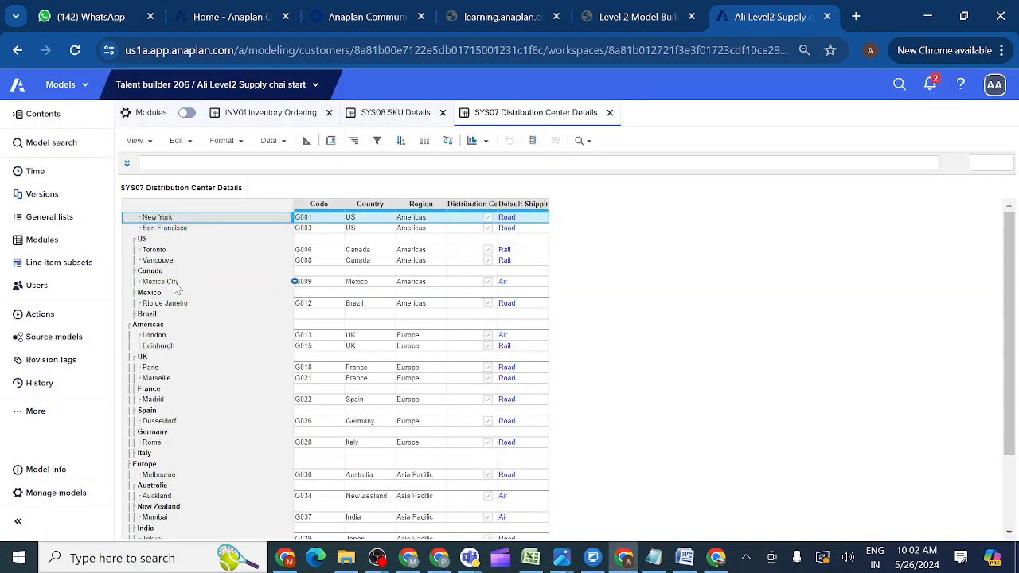
left_click(404, 117)
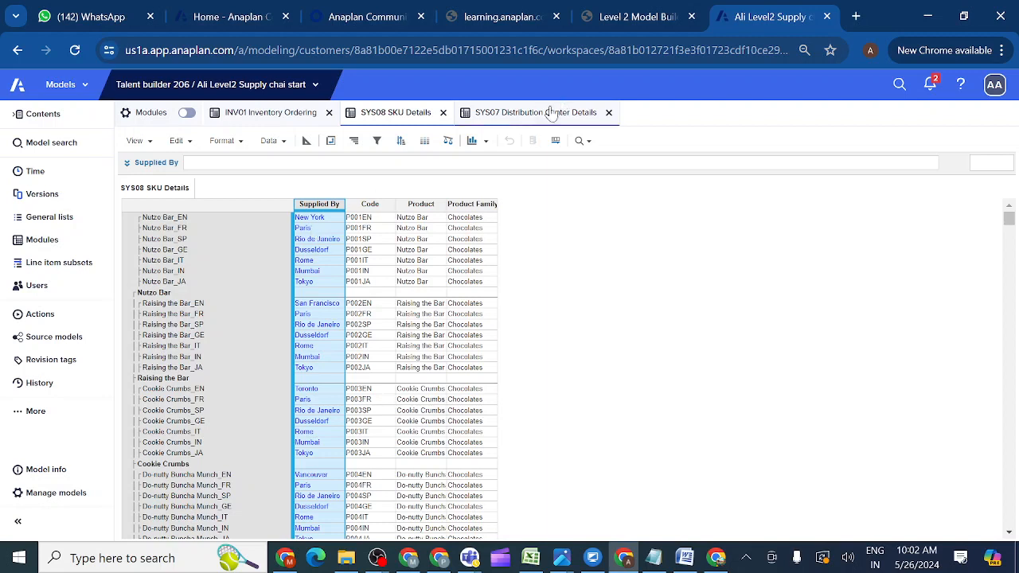
left_click(271, 120)
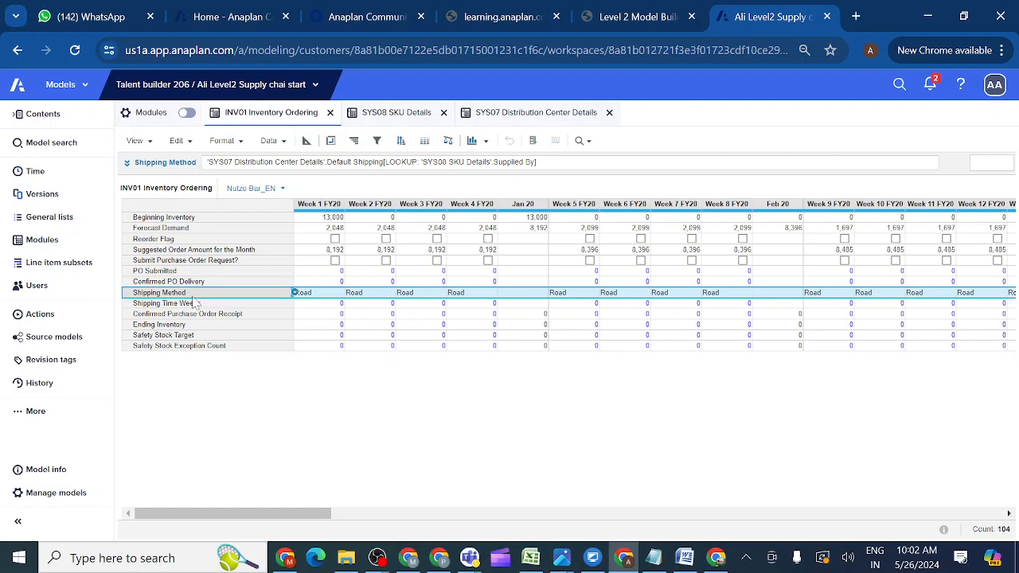
left_click(62, 242)
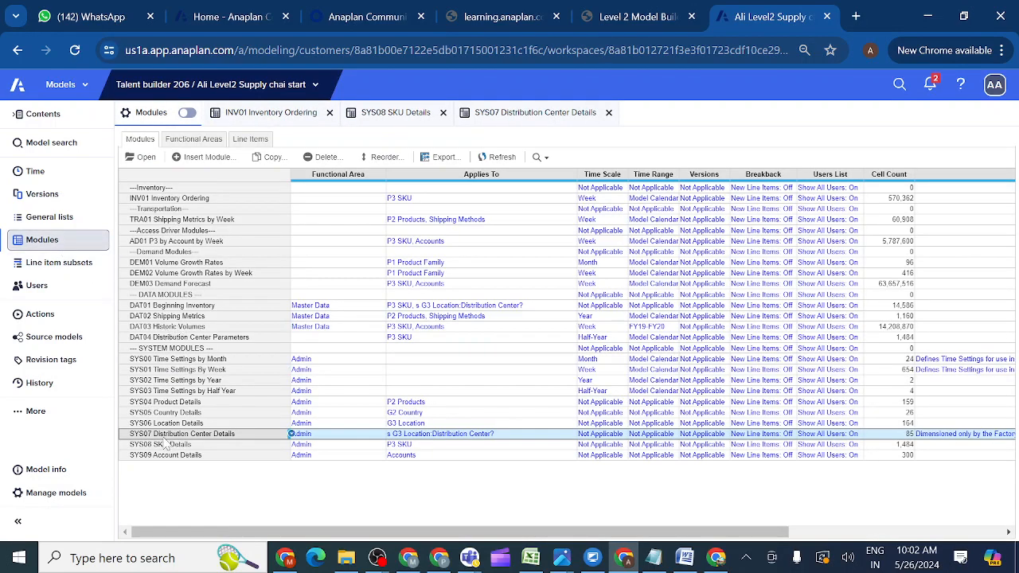
left_click(159, 446)
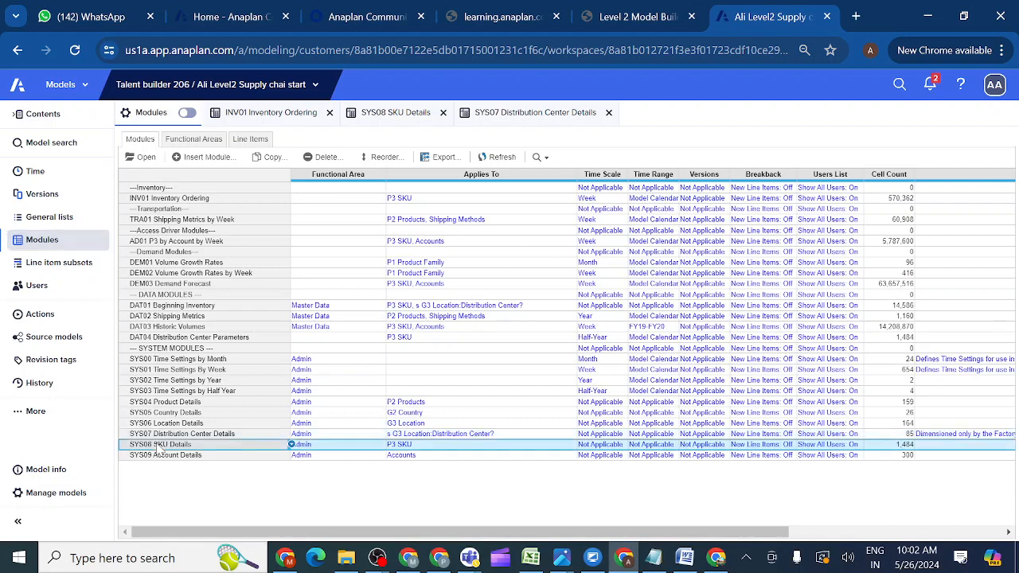
left_click(165, 200, "ctrl")
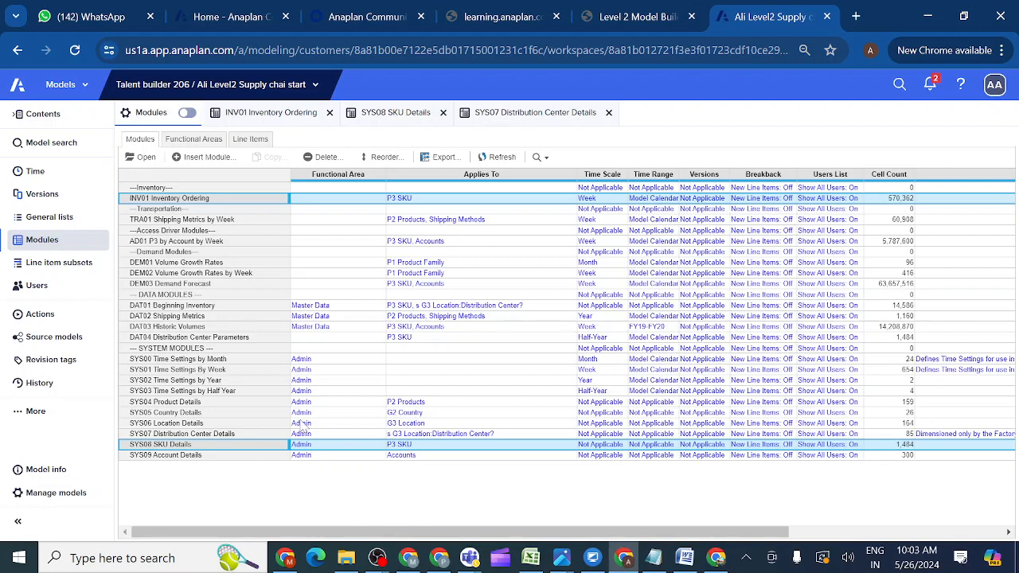
left_click(158, 434)
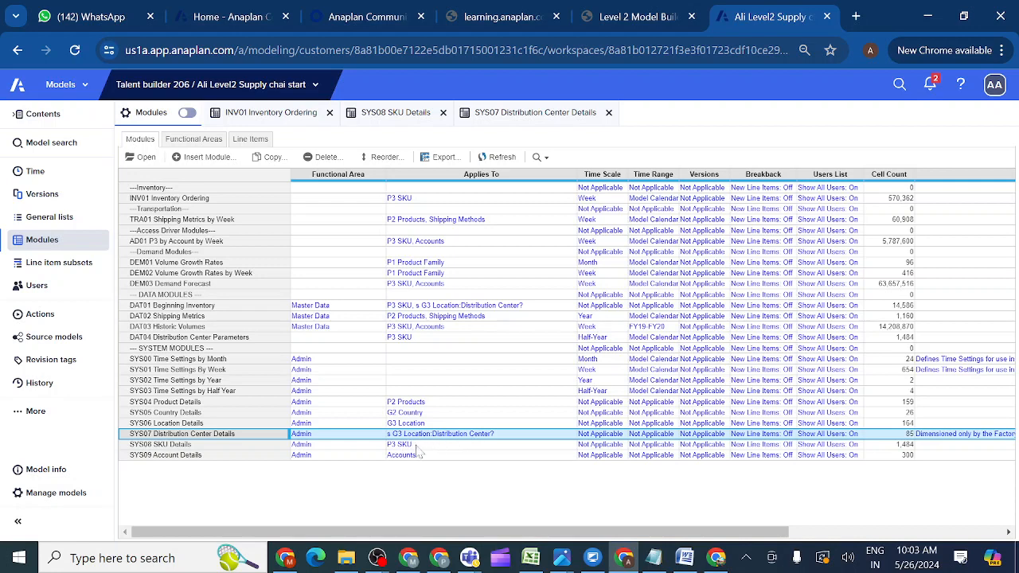
left_click(399, 117)
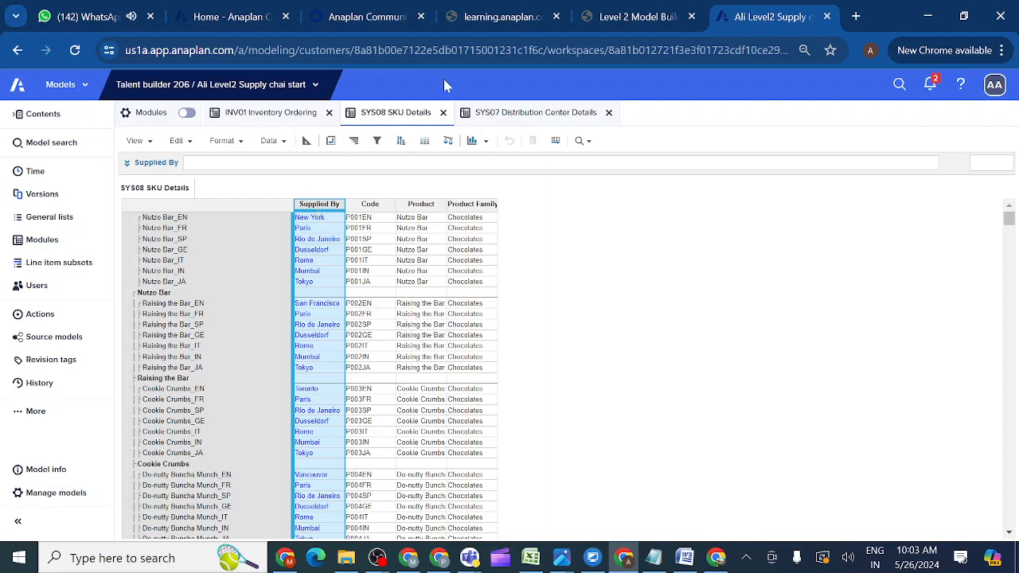
Review the Shipping Method guidance on the Level 2 Model Building page, then bring up the Teams class meeting.
left_click(631, 22)
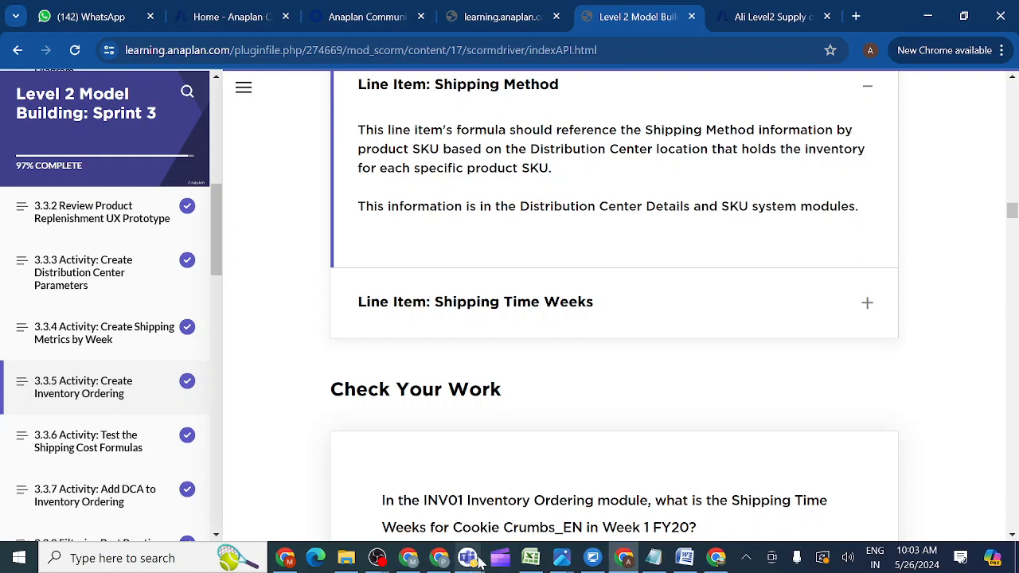
mouse_move(469, 561)
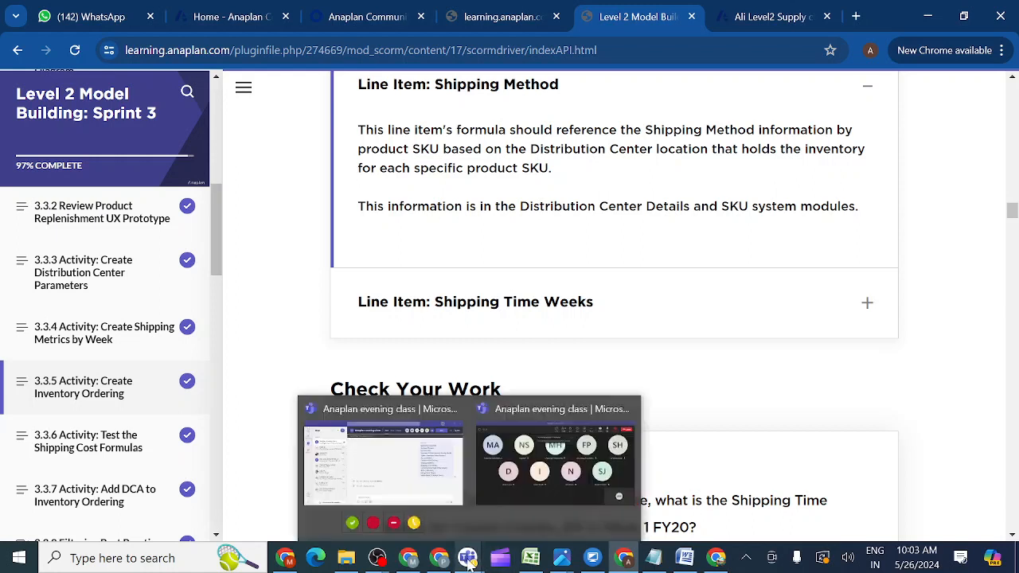
left_click(541, 485)
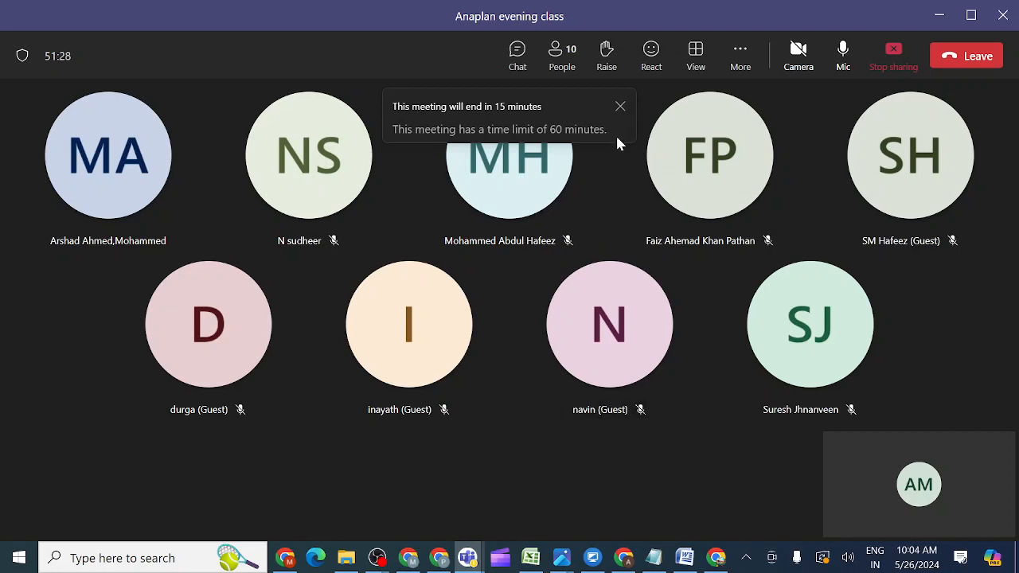
Close the 'meeting will end' notice in Teams and bring the Chrome course window back.
left_click(620, 107)
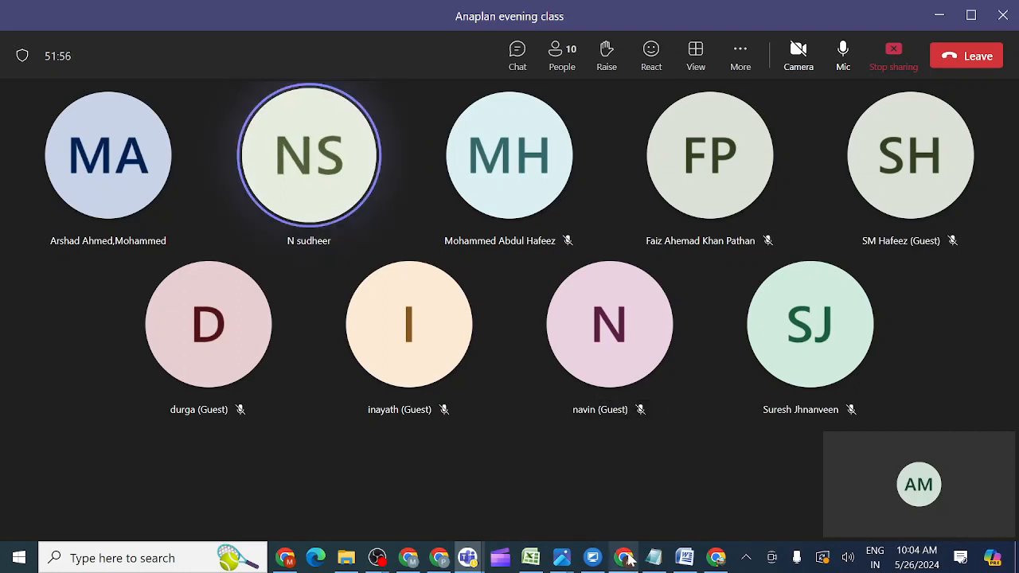
mouse_move(625, 558)
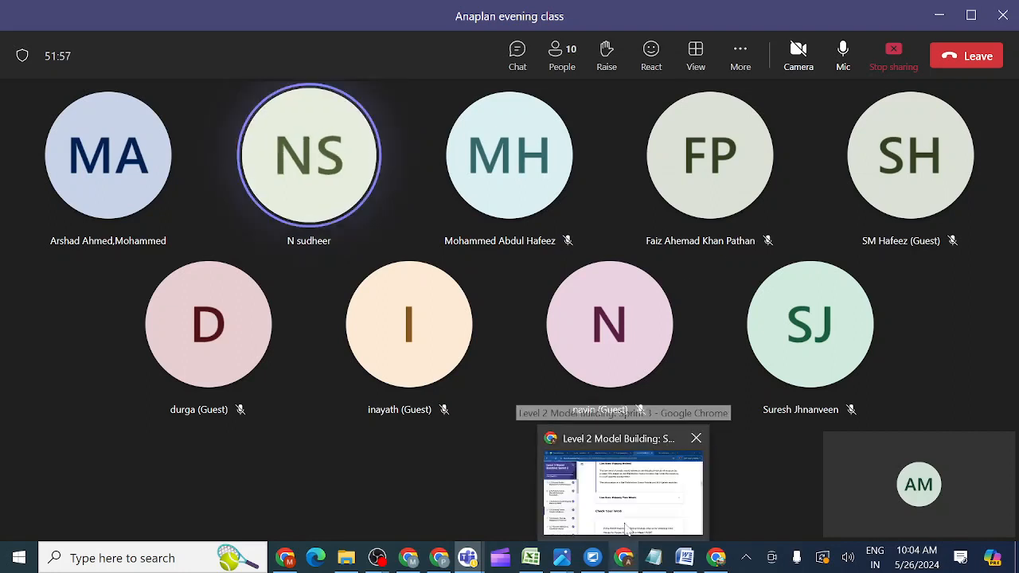
left_click(626, 529)
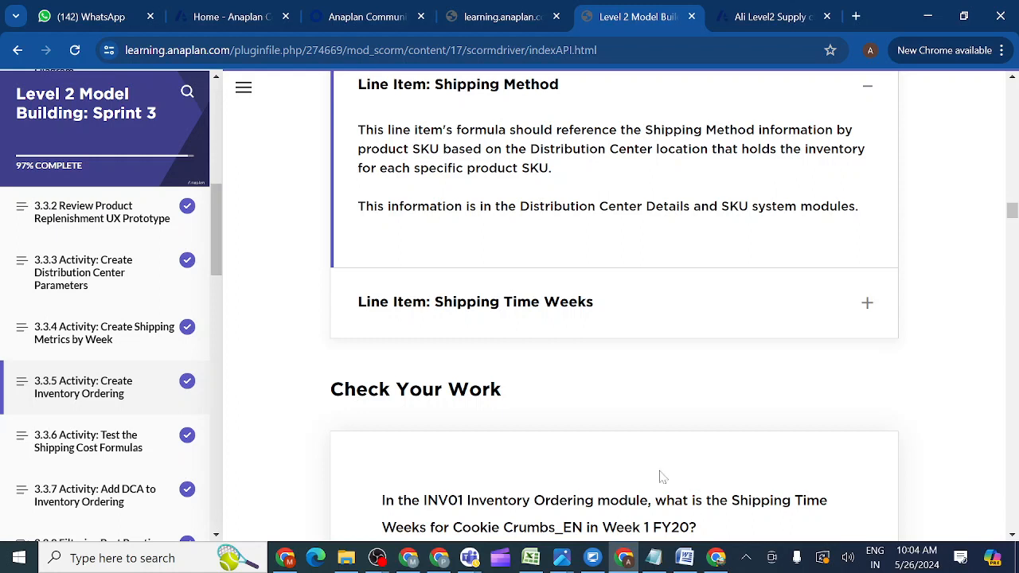
Expand the 'Line Item: Shipping Time Weeks' guidance, then return to the Anaplan model tab.
left_click(866, 305)
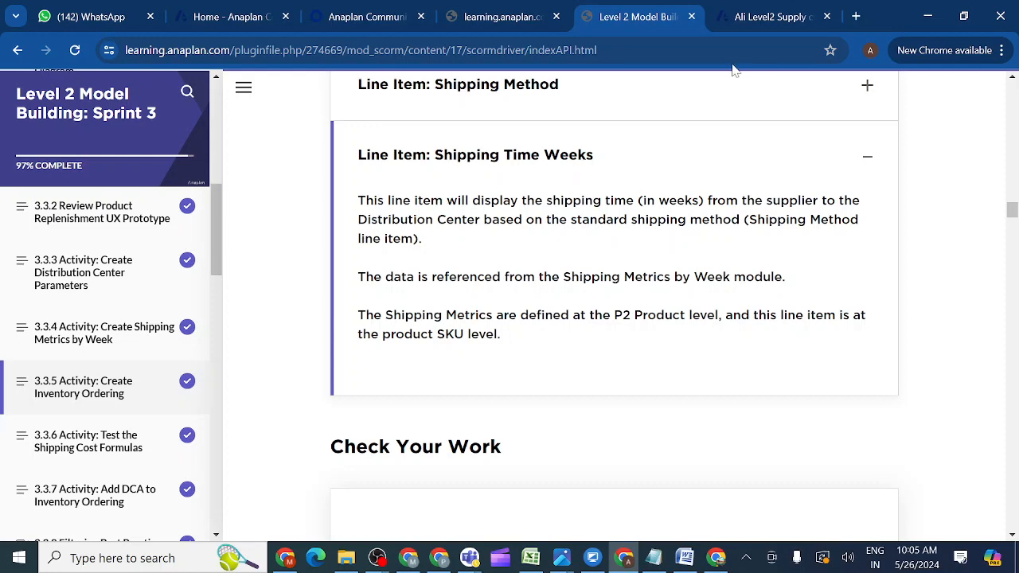
left_click(754, 13)
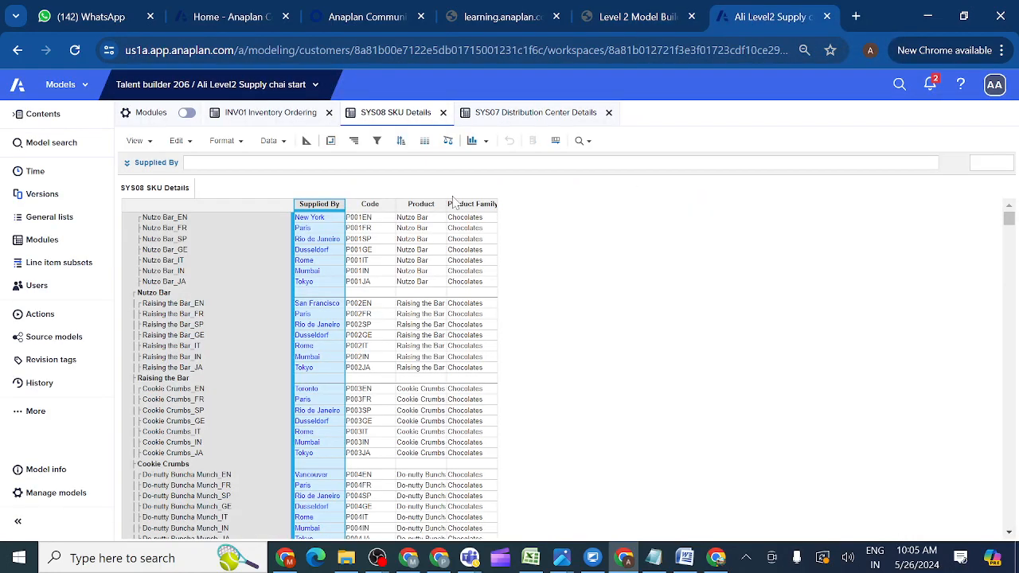
Check the Shipping Time (Weeks) formula in TRA01 Shipping Metrics by Week, then return to Modules.
left_click(54, 245)
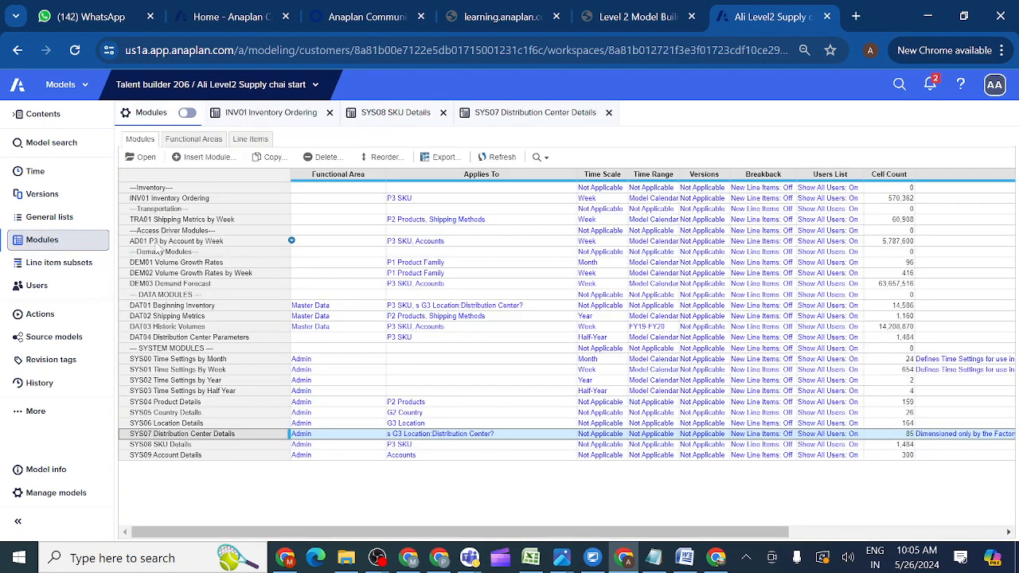
left_click(159, 223)
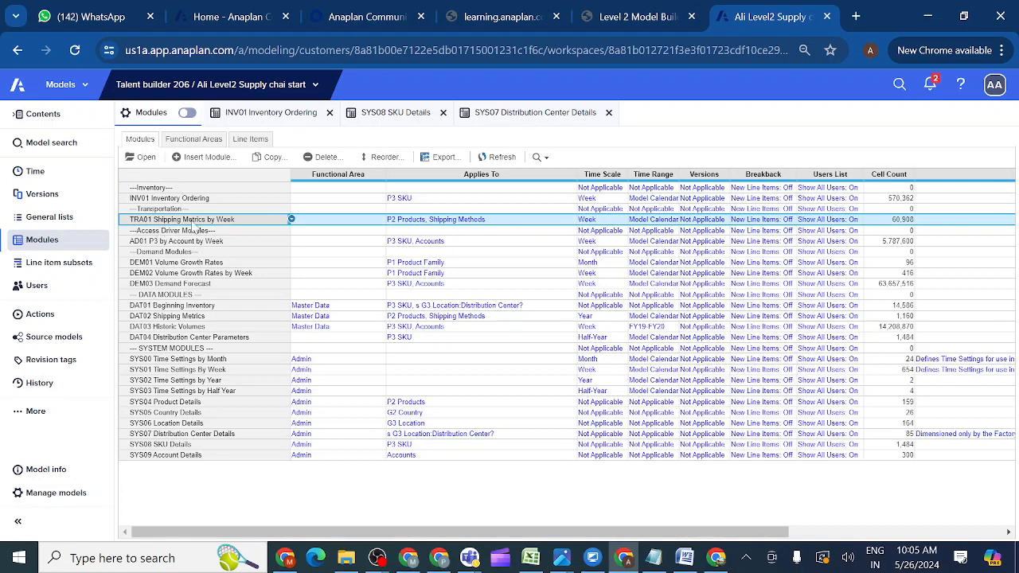
left_click(150, 159)
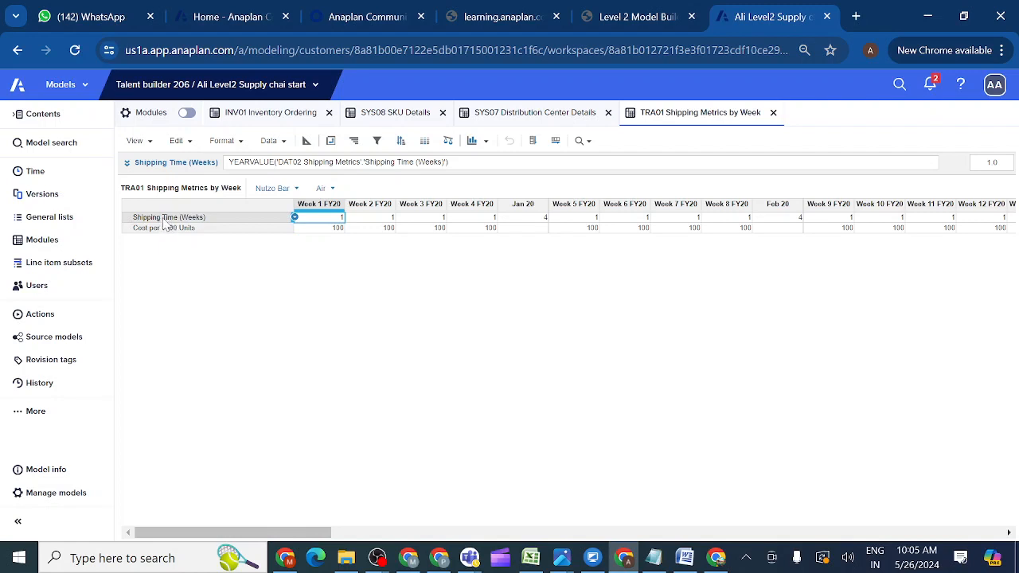
left_click(163, 221)
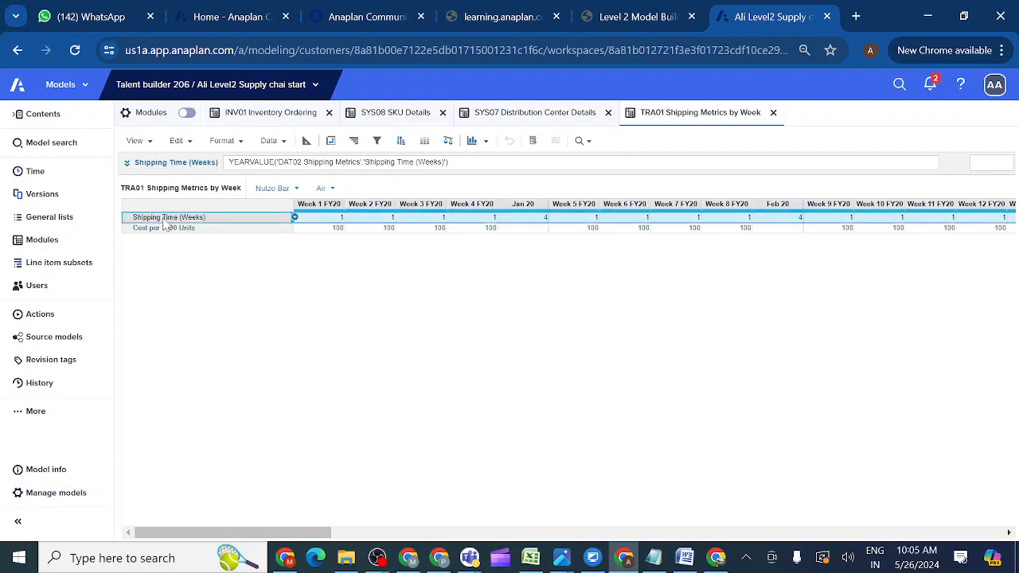
left_click(62, 242)
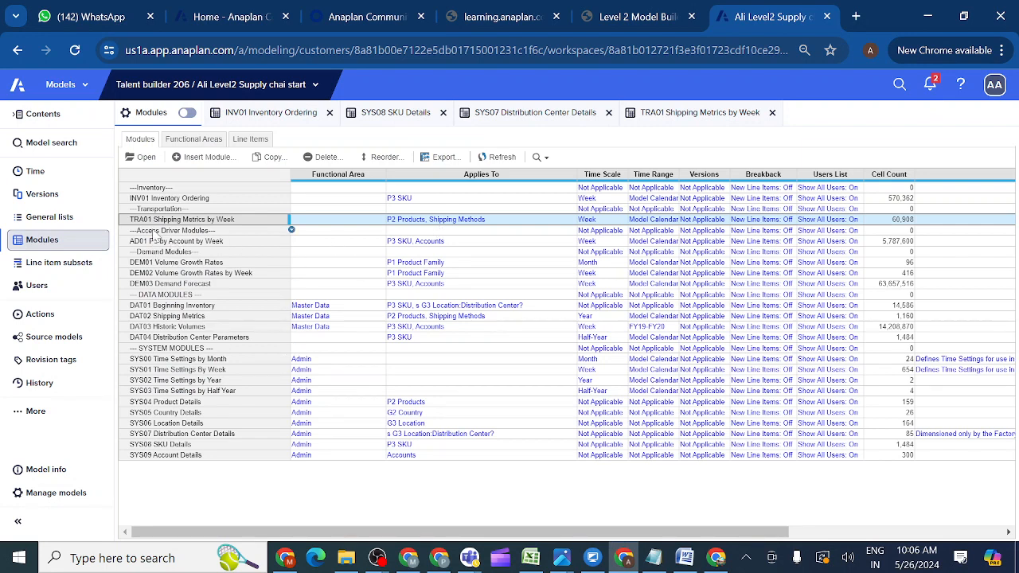
left_click(138, 199, "ctrl")
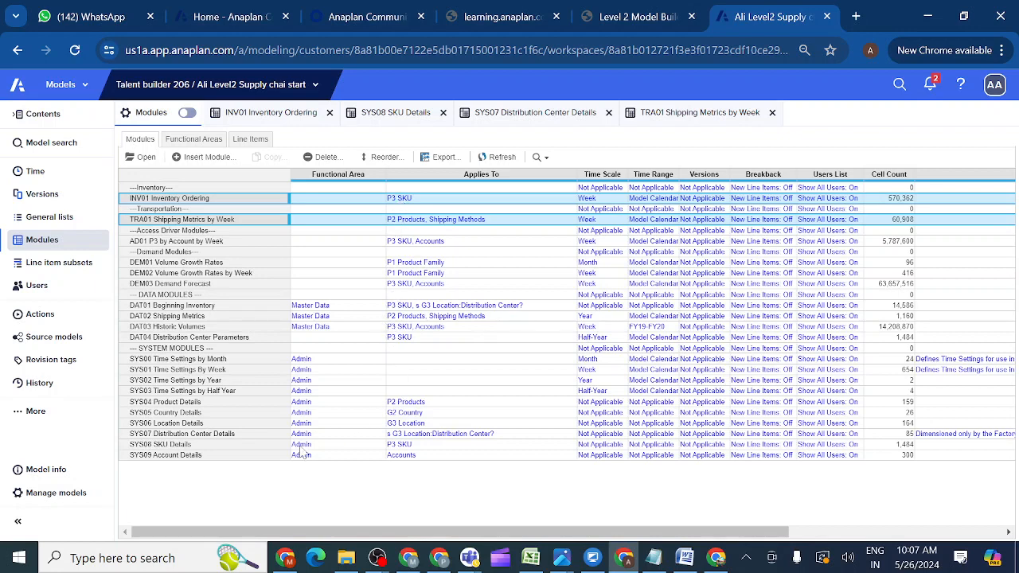
Select SYS08 SKU Details in the Modules list and open it.
left_click(249, 447)
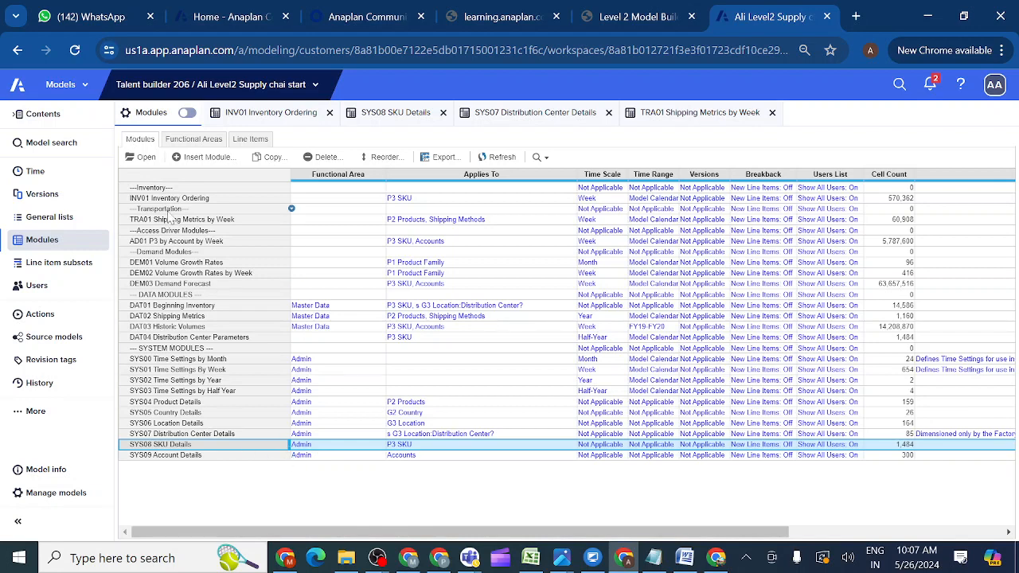
left_click(144, 159)
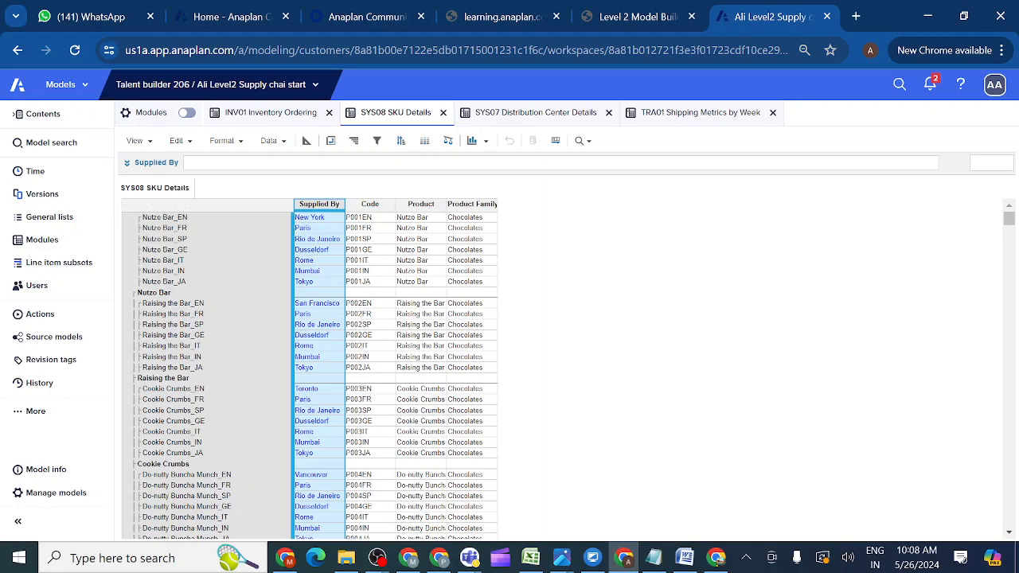
Check the pivot settings, then read the Code, Product Family and Supplied By formulas in SYS08.
left_click(331, 142)
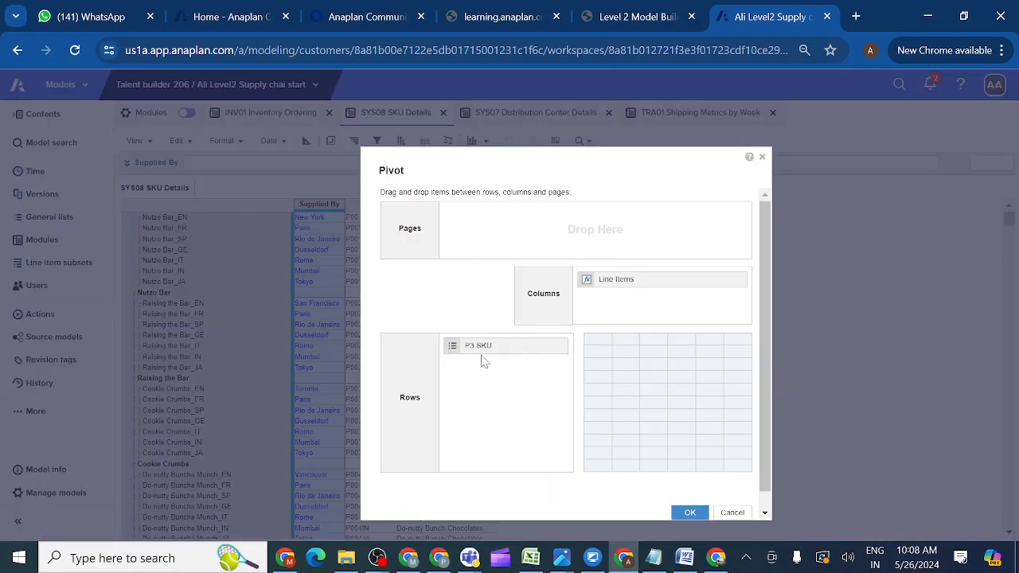
left_click(762, 158)
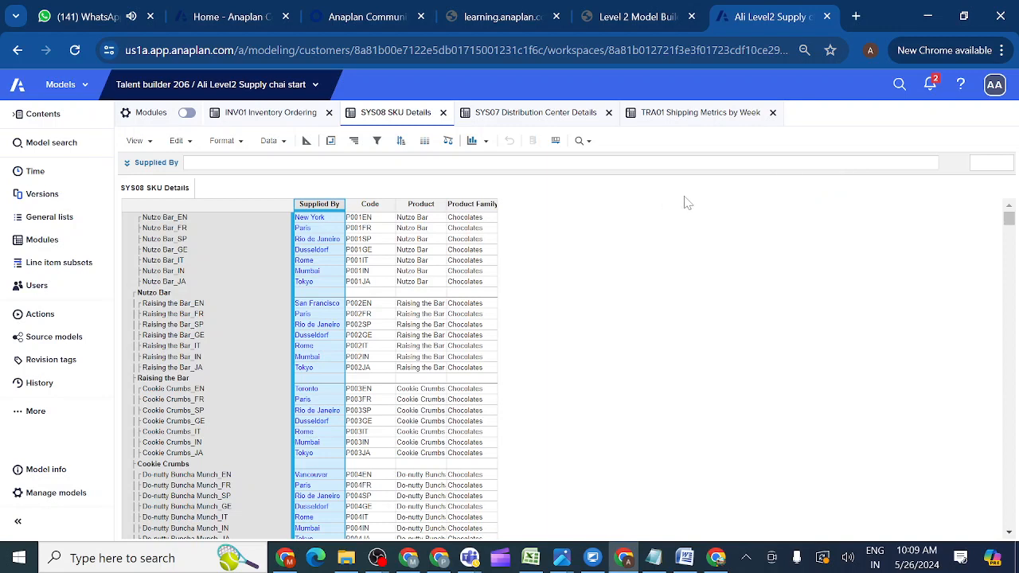
left_click(360, 211)
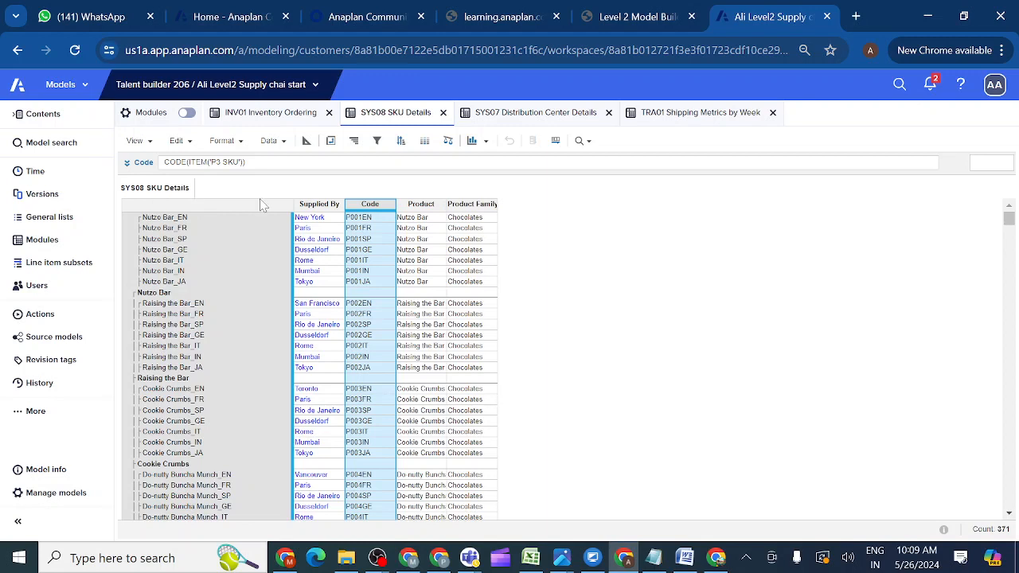
left_click(472, 209)
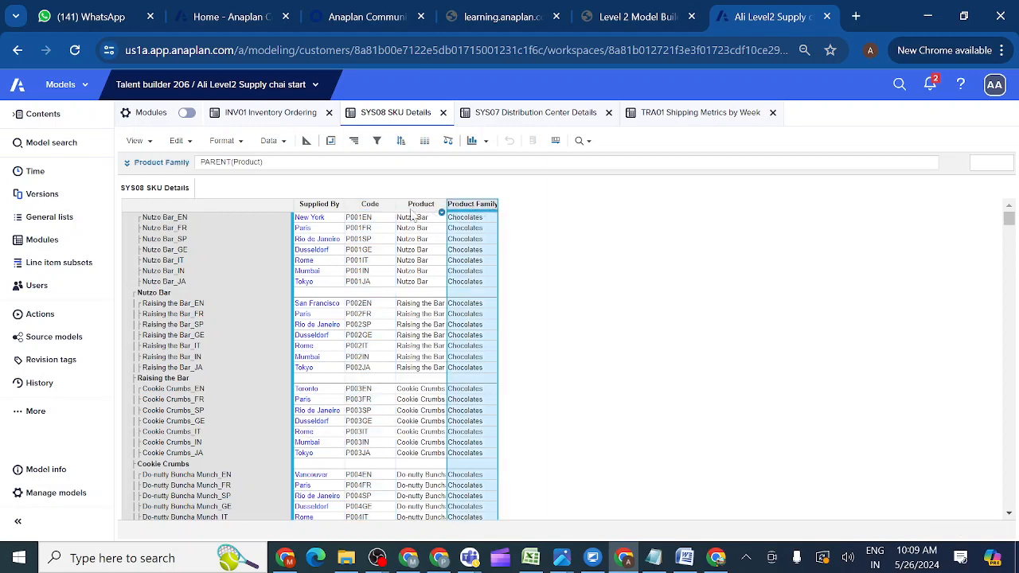
left_click(369, 208)
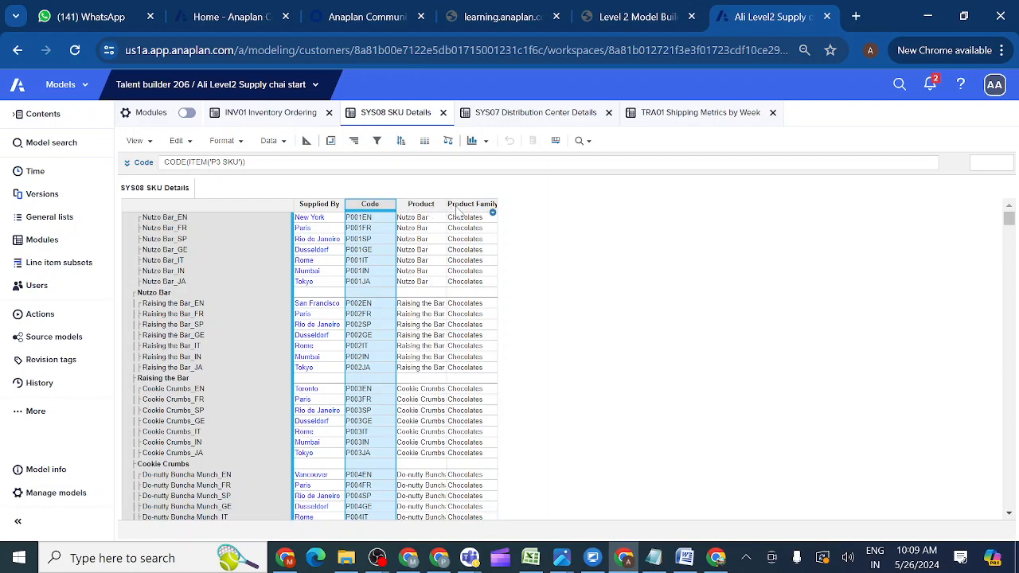
left_click(315, 208)
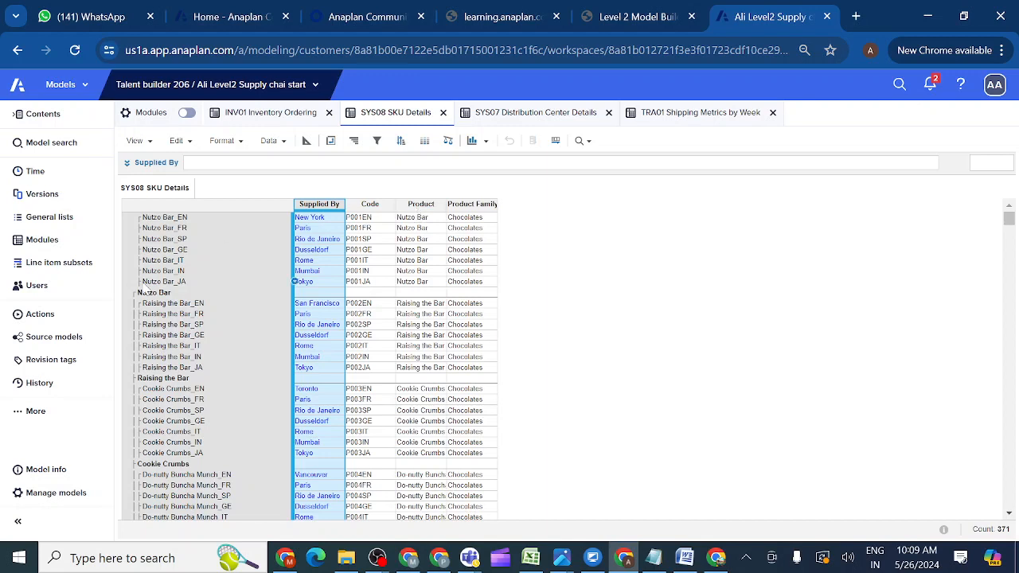
For Nutzo Bar_EN, read the Product and Product Family formulas, then return to INV01 Inventory Ordering.
left_click(173, 219)
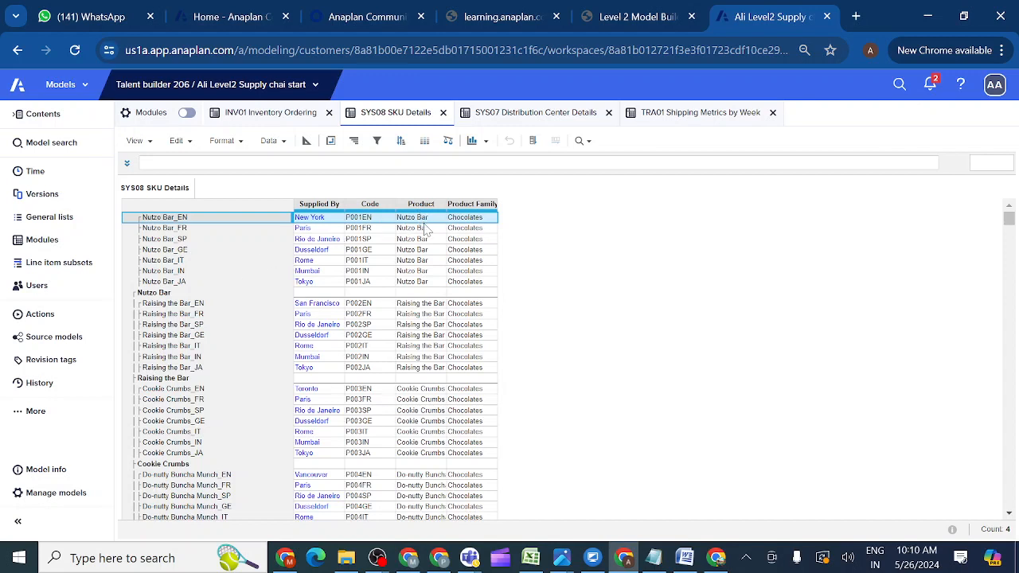
left_click(421, 205)
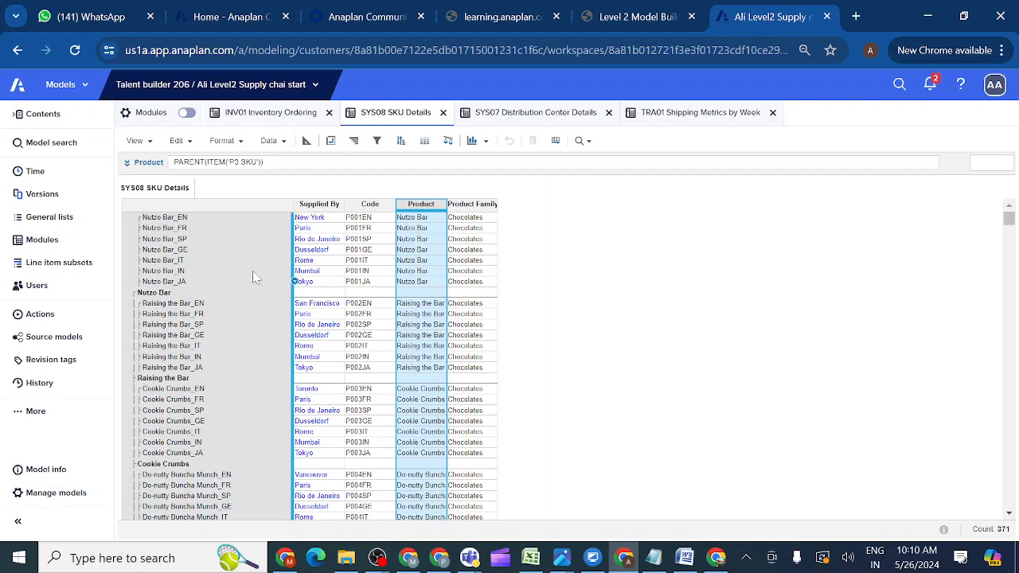
left_click(474, 205)
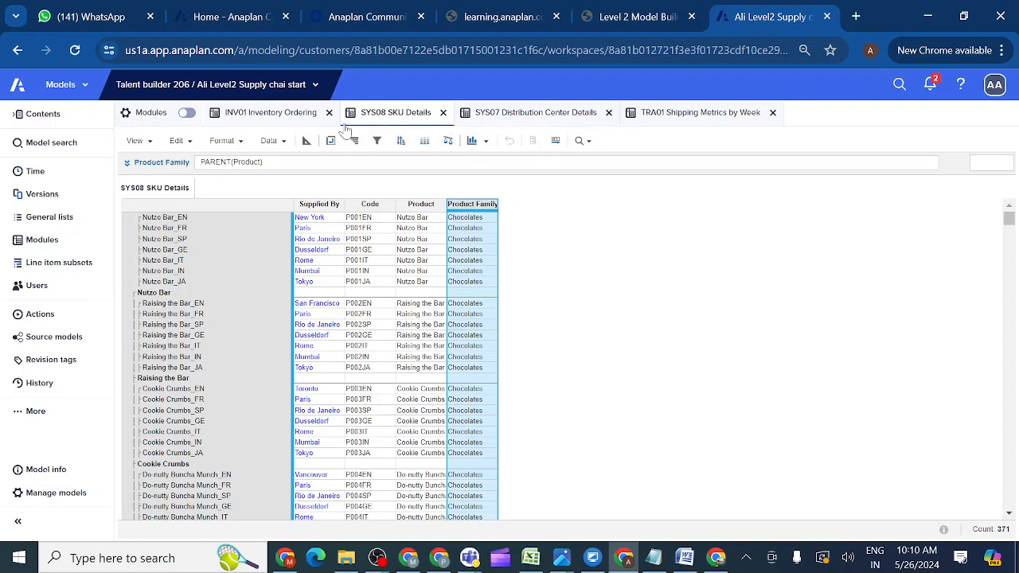
left_click(285, 120)
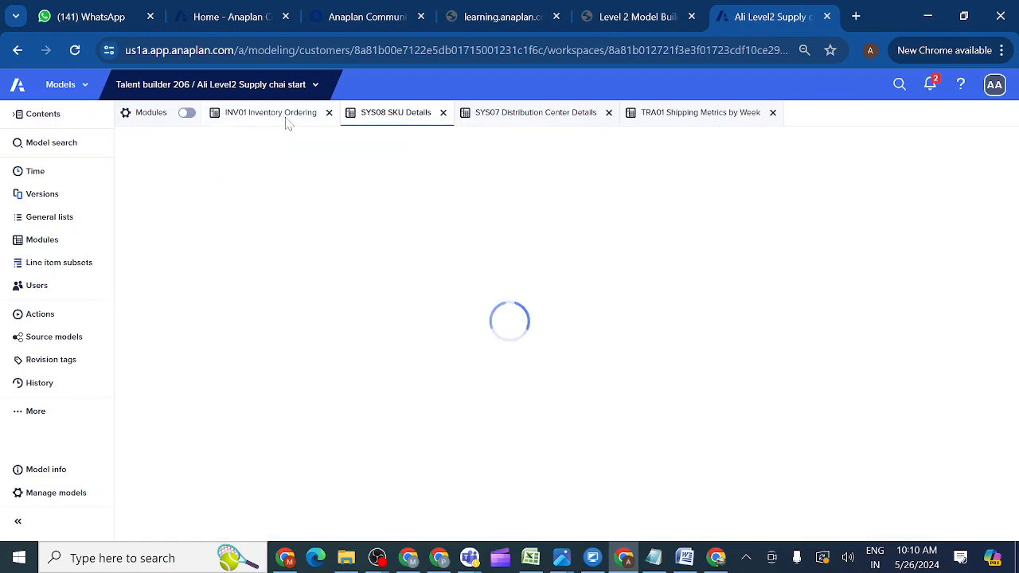
left_click(54, 242)
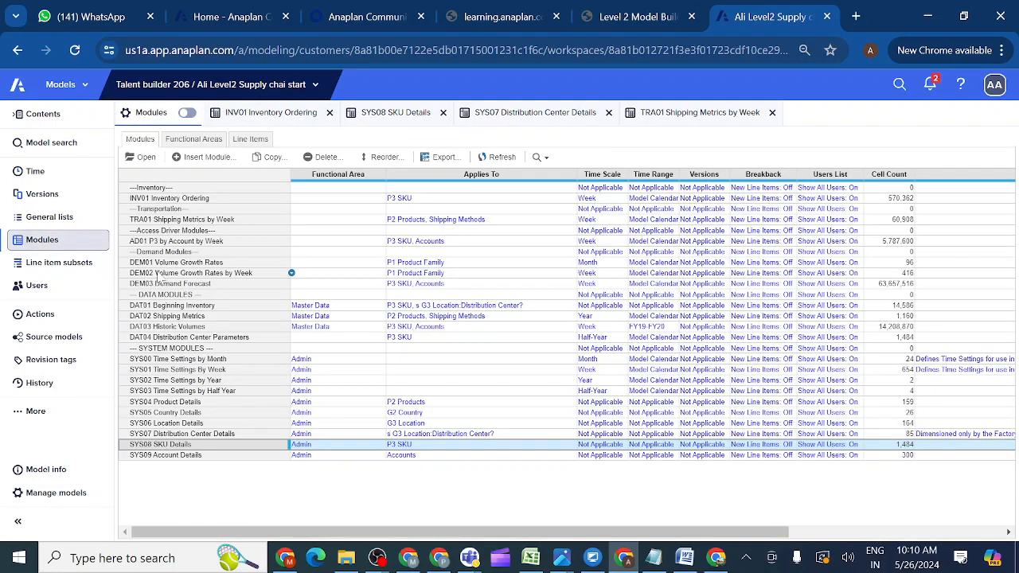
left_click(149, 221)
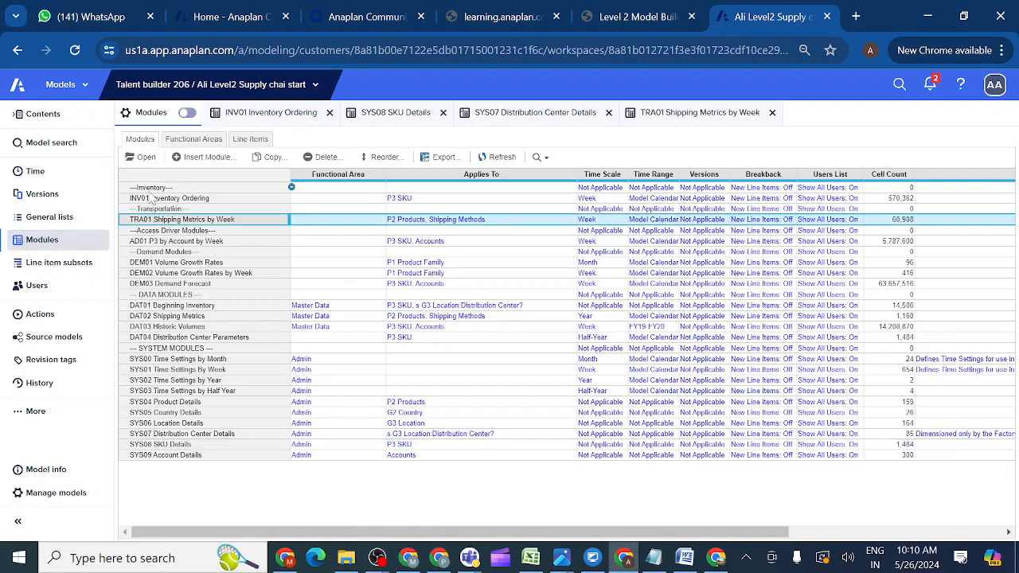
left_click(152, 192, "ctrl")
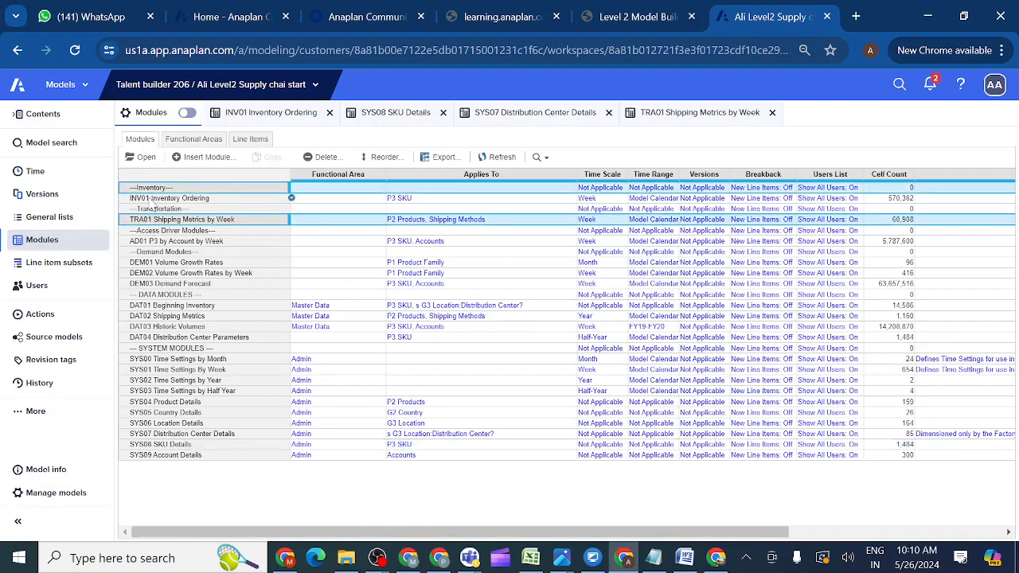
left_click(152, 199, "ctrl")
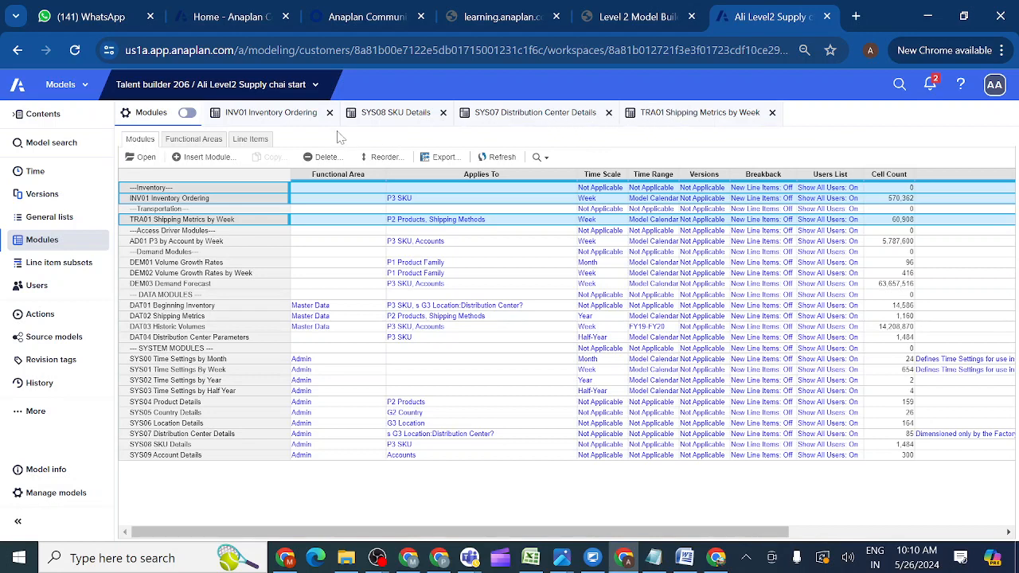
left_click(281, 114)
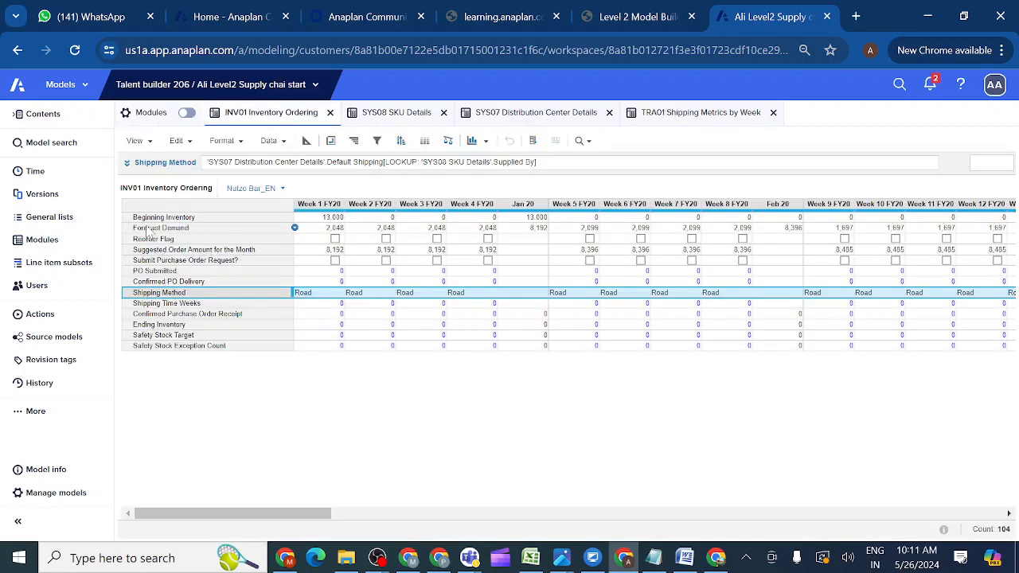
Start the Shipping Time Weeks formula with TRA01 Shipping Time (Weeks) followed by [LOOKUP.
left_click(154, 307)
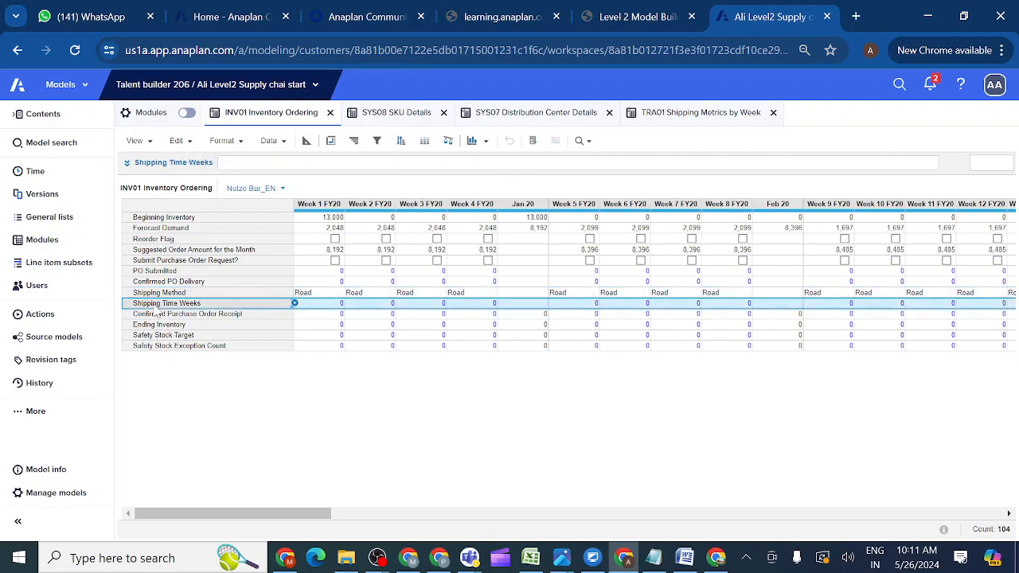
left_click(128, 163)
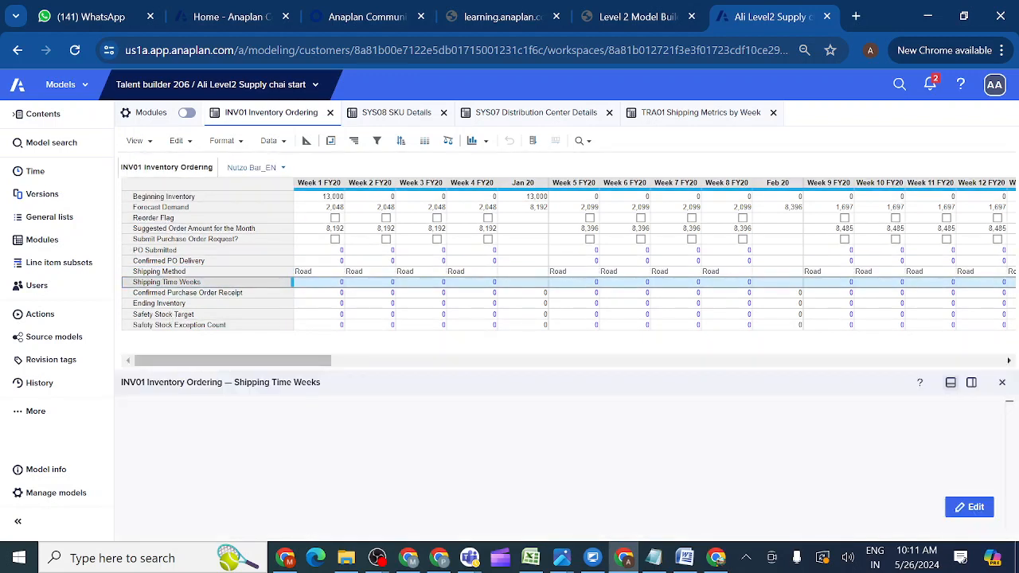
left_click(968, 507)
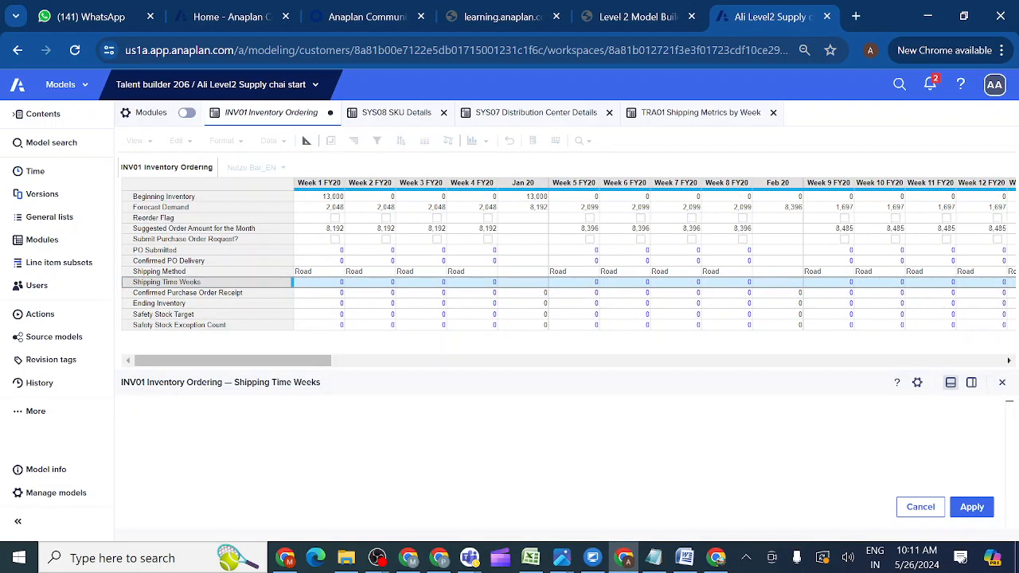
left_click(668, 117)
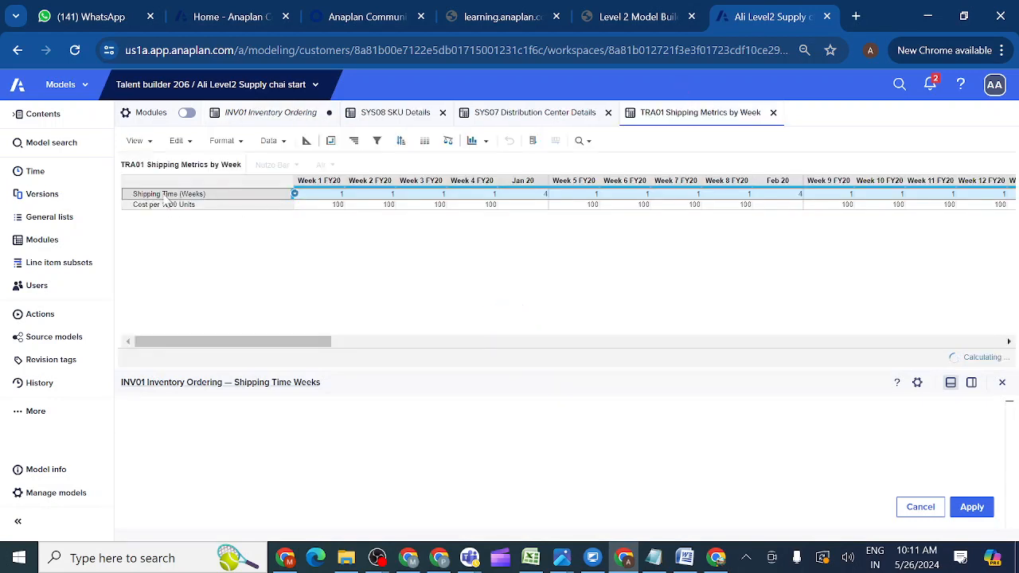
left_click(165, 200)
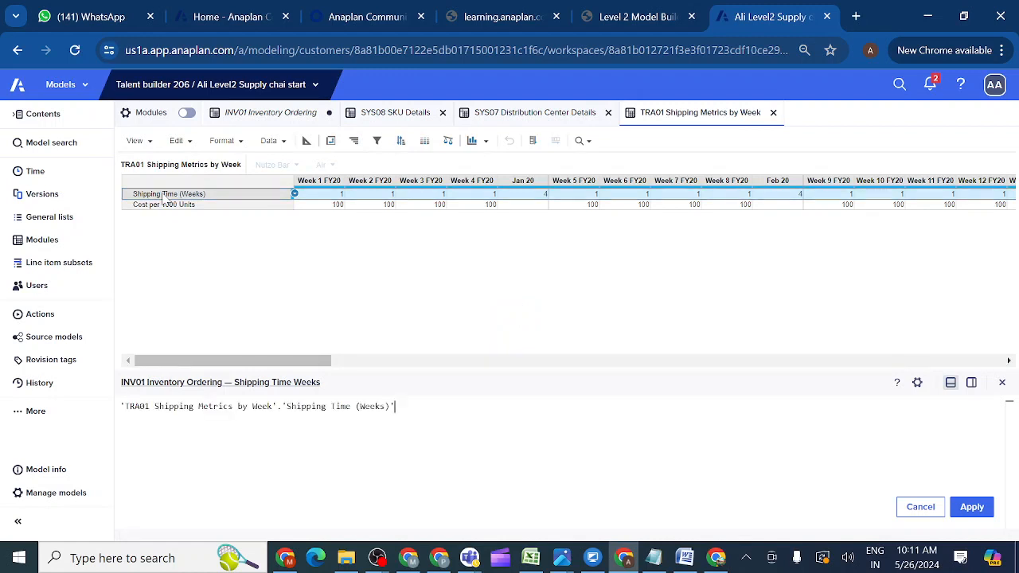
type("[LO")
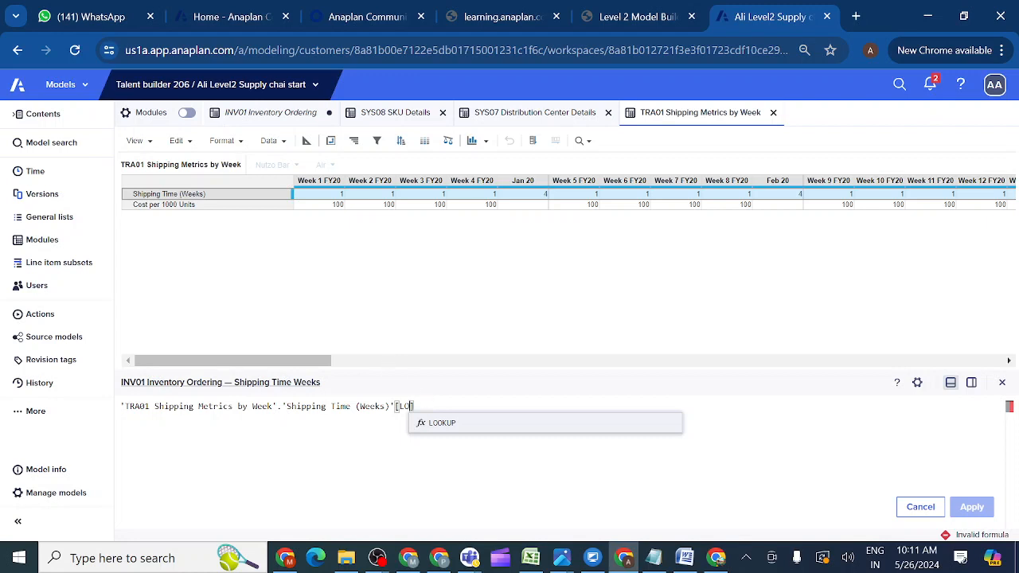
left_click(443, 424)
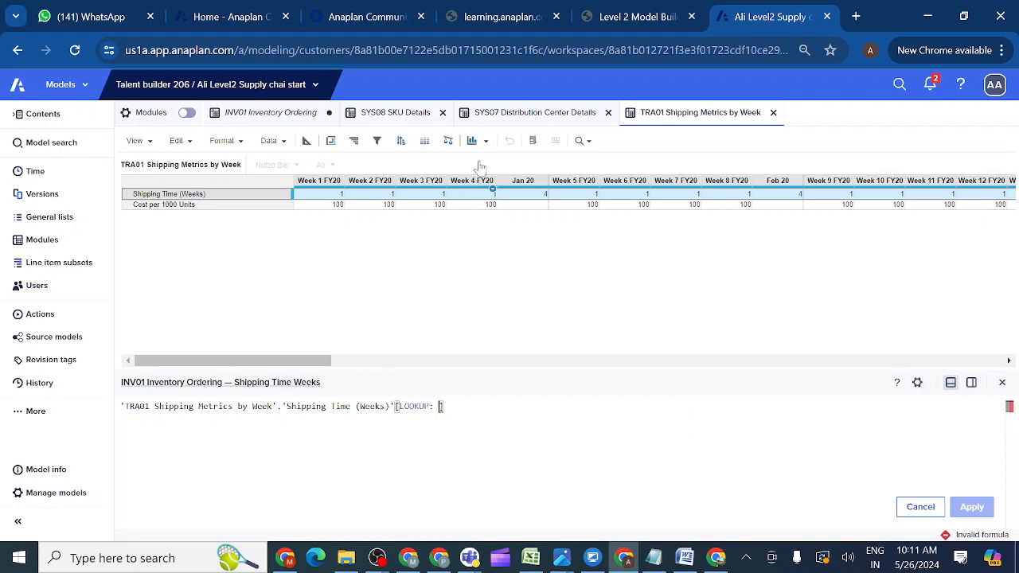
Use SYS08 SKU Details Product as the first lookup and begin a second LOOKUP.
left_click(380, 115)
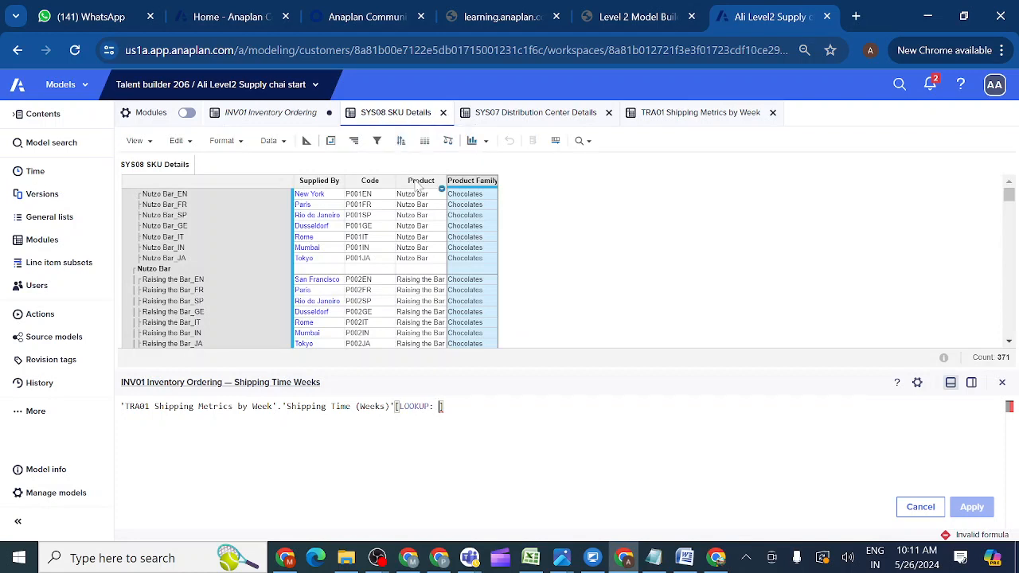
left_click(418, 185)
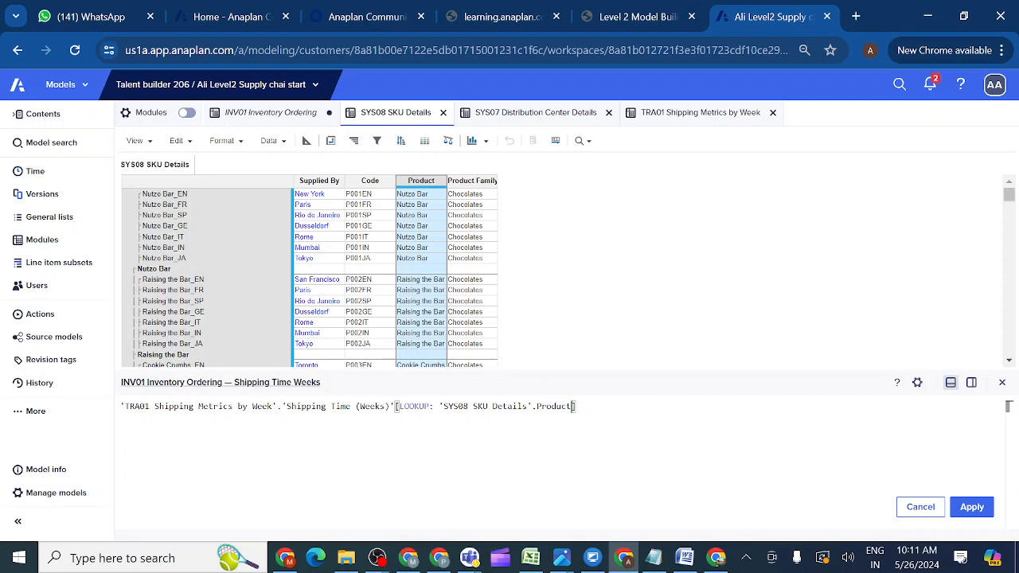
type(",L")
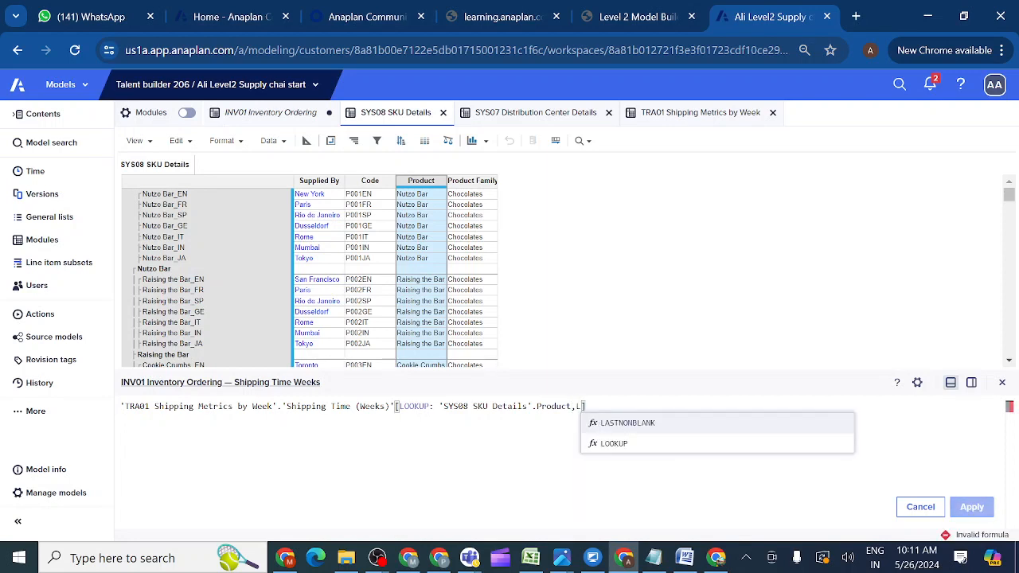
left_click(616, 446)
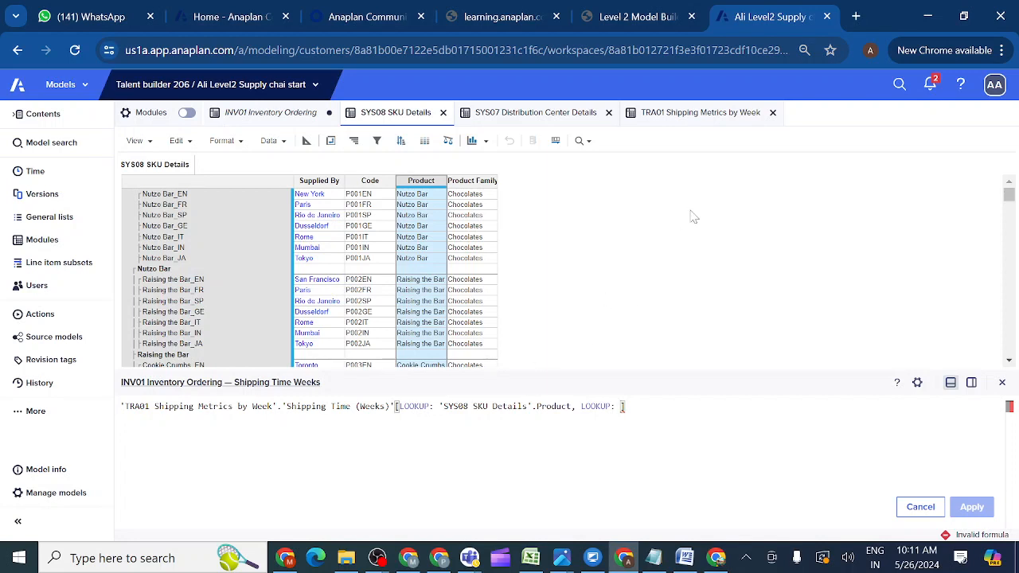
left_click(272, 113)
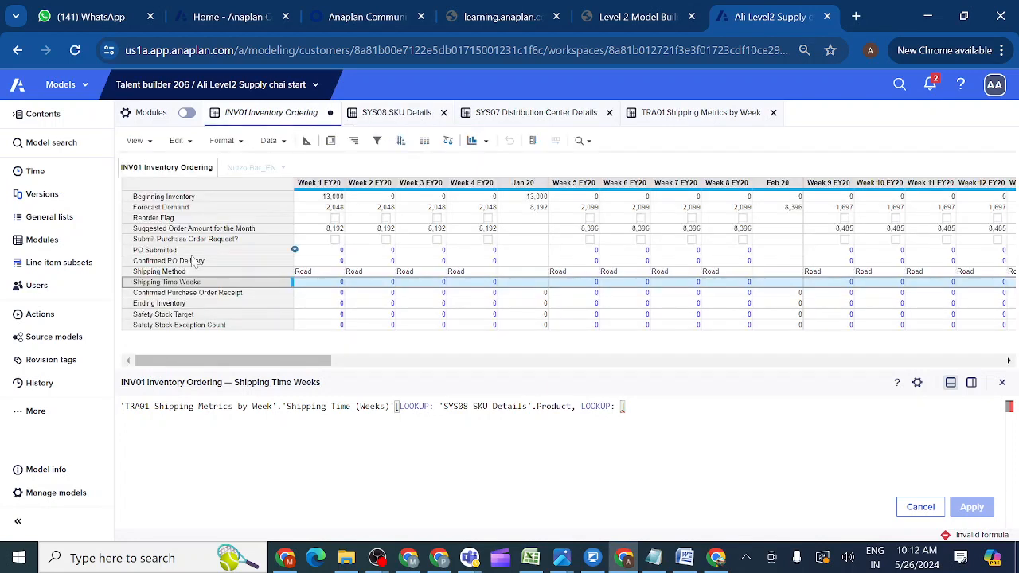
Add Shipping Method as the second LOOKUP to close the formula, then show the modules list.
left_click(188, 272)
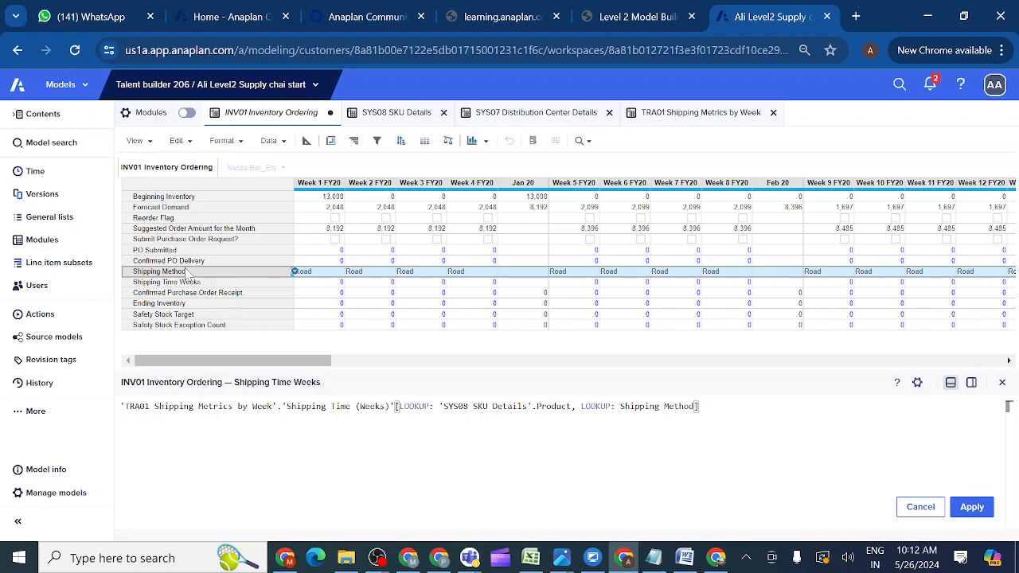
left_click(71, 248)
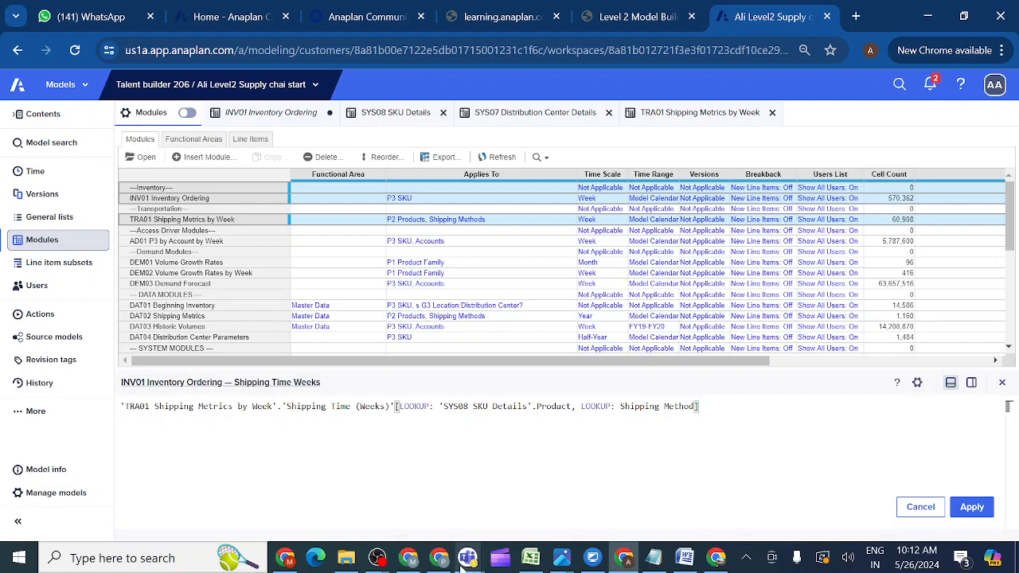
Join the Anaplan evening class meeting from its Teams chat.
mouse_move(461, 566)
left_click(406, 475)
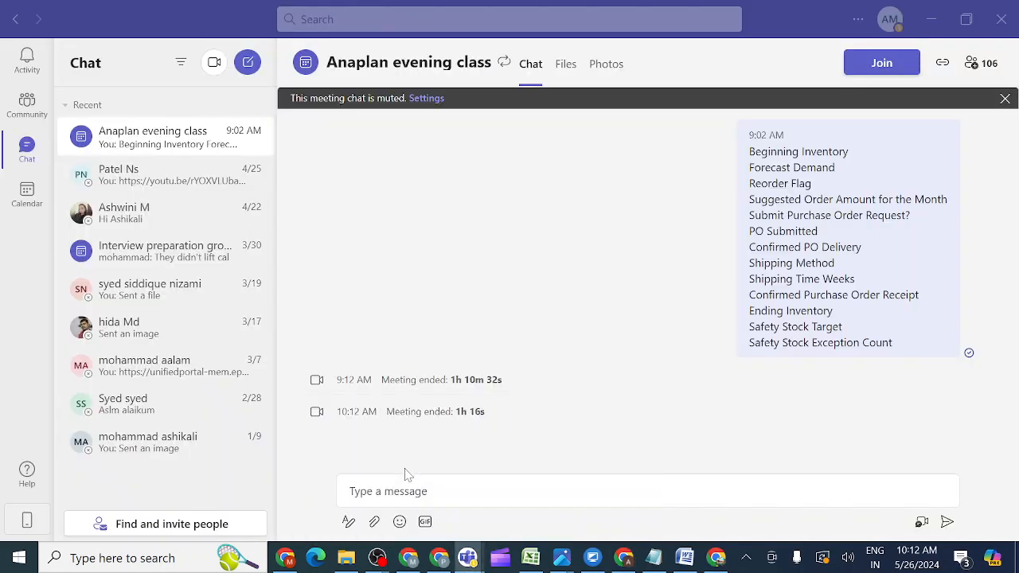
left_click(879, 64)
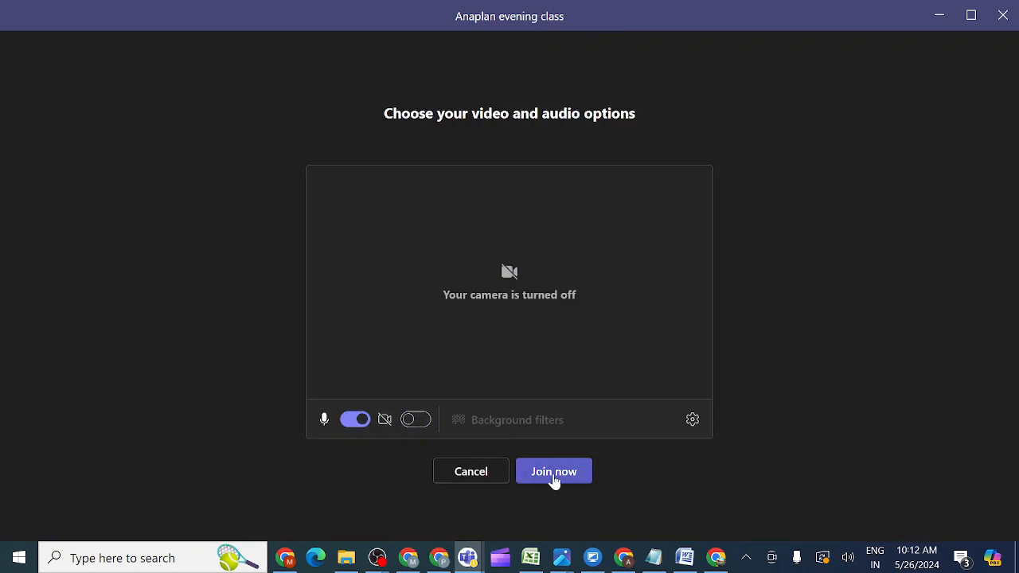
left_click(555, 474)
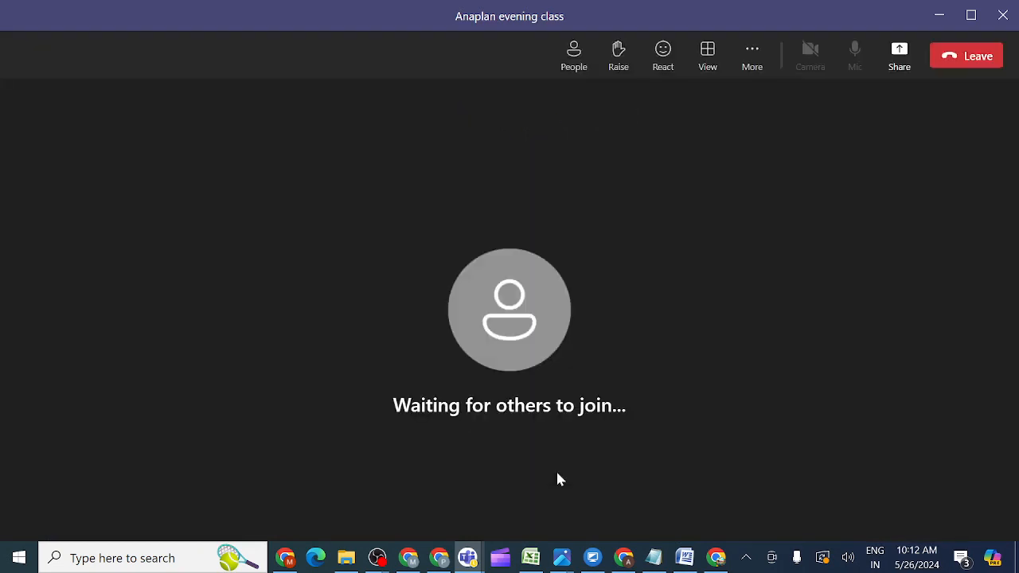
Share the entire screen with computer sound included, then bring Anaplan back to front.
left_click(901, 55)
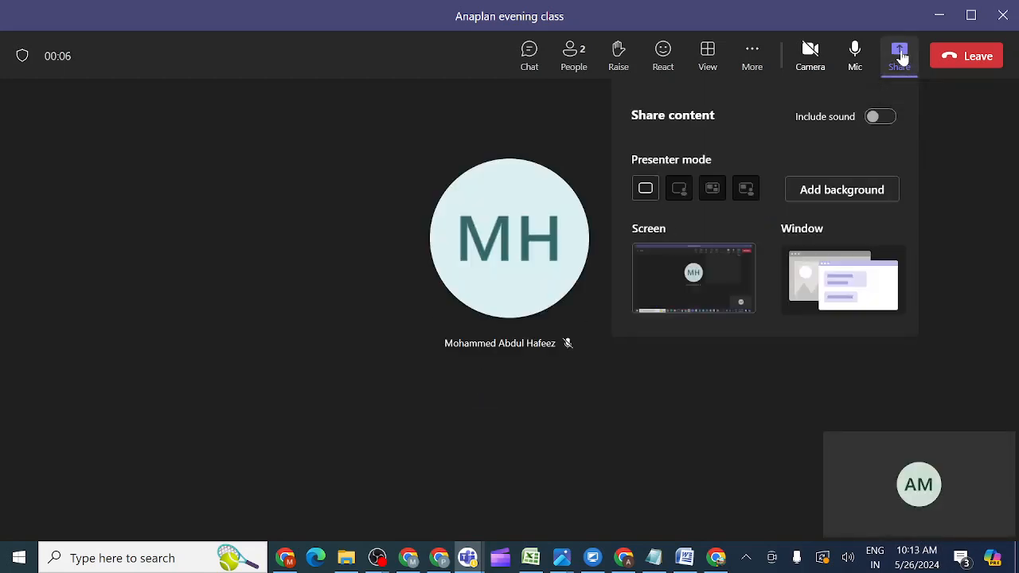
left_click(879, 117)
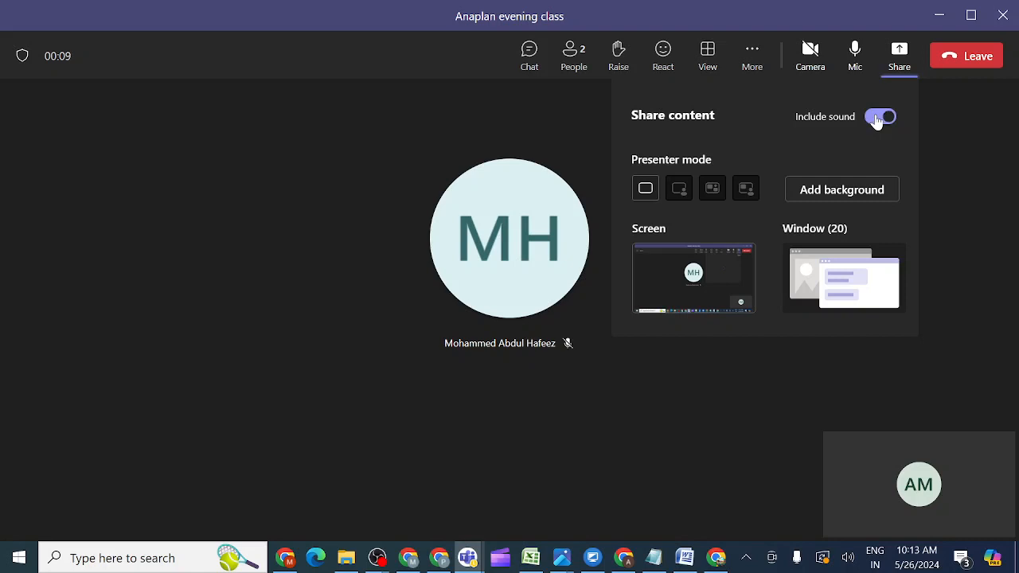
left_click(720, 274)
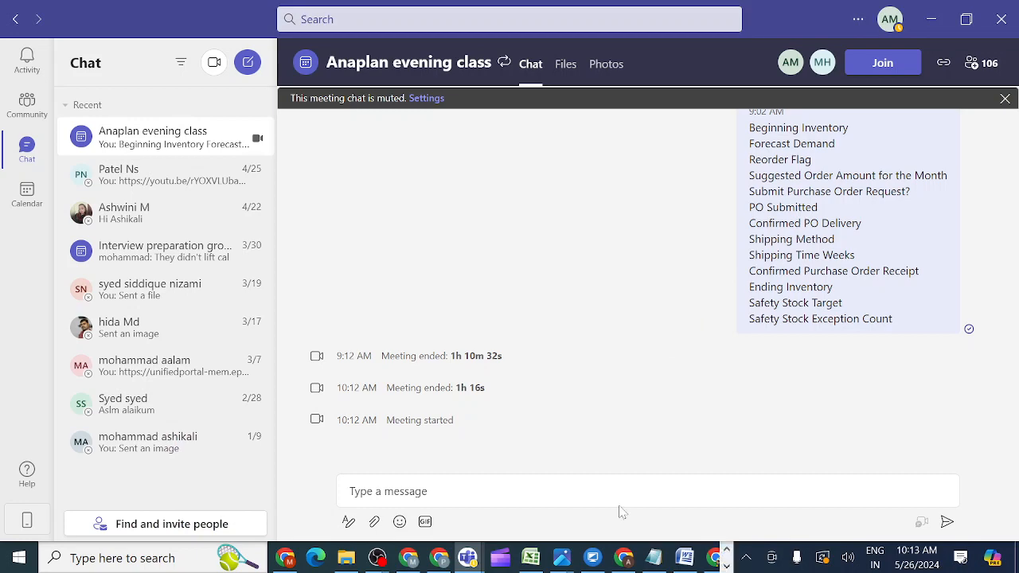
left_click(643, 561)
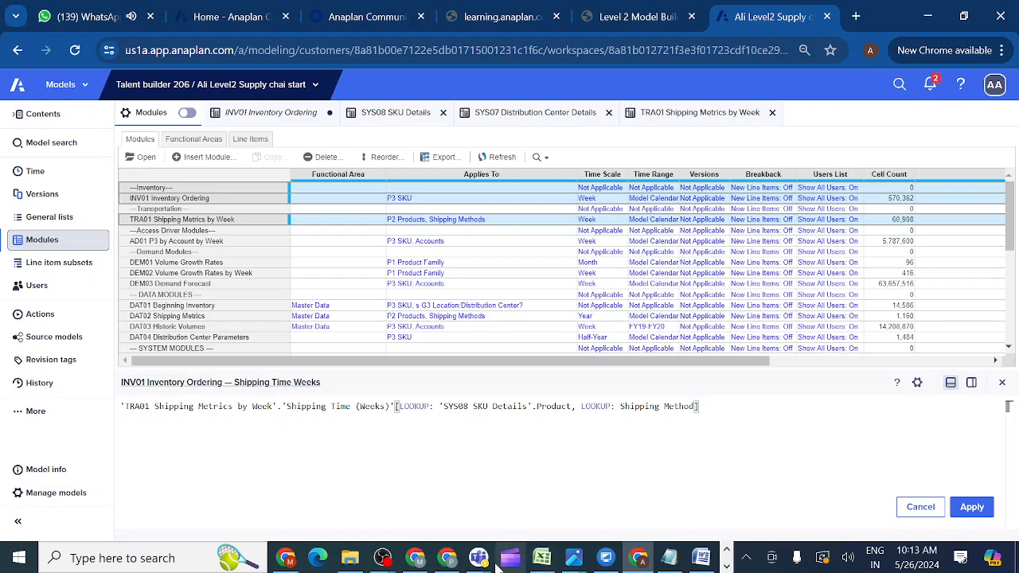
mouse_move(478, 558)
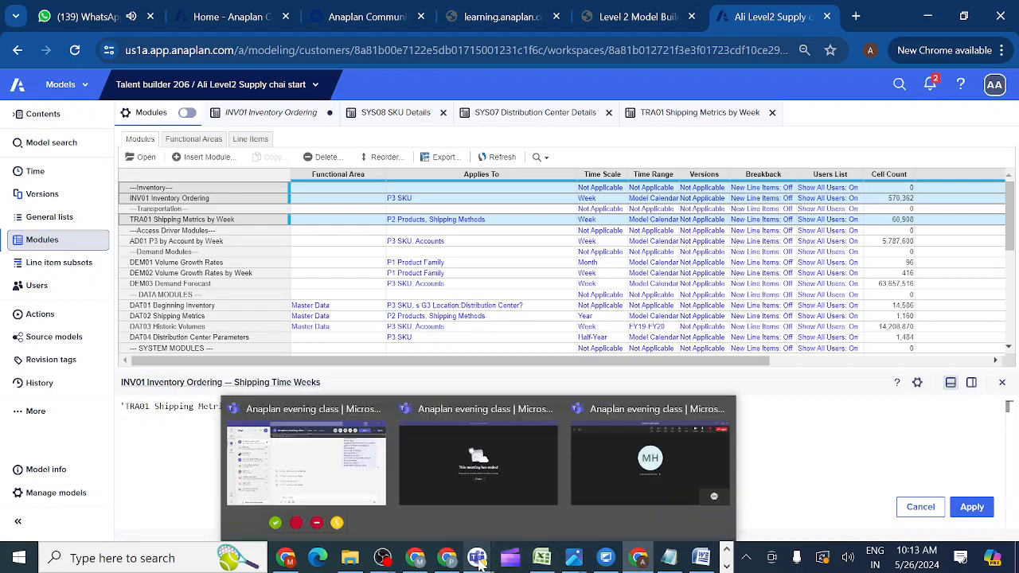
left_click(620, 496)
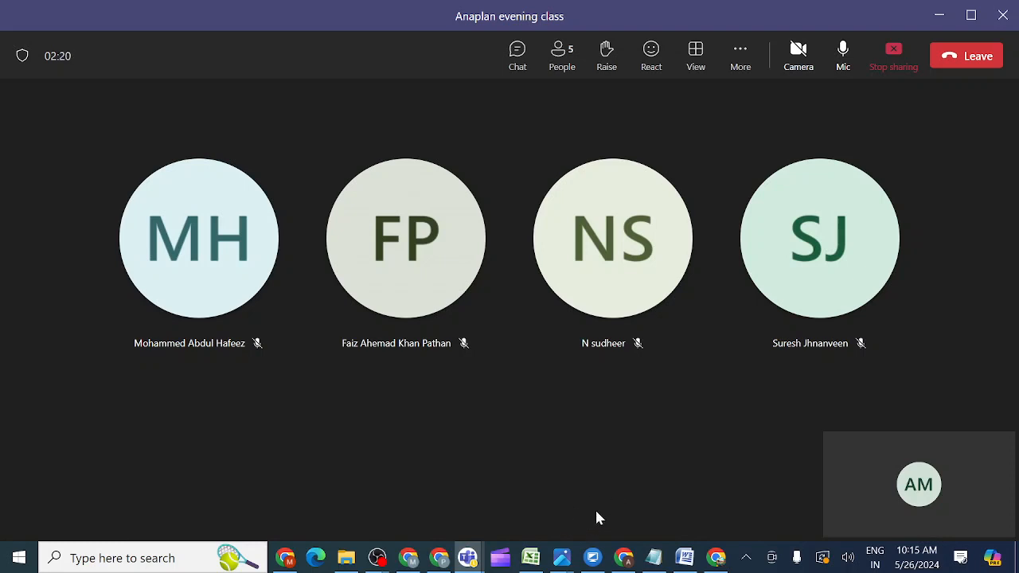
mouse_move(623, 557)
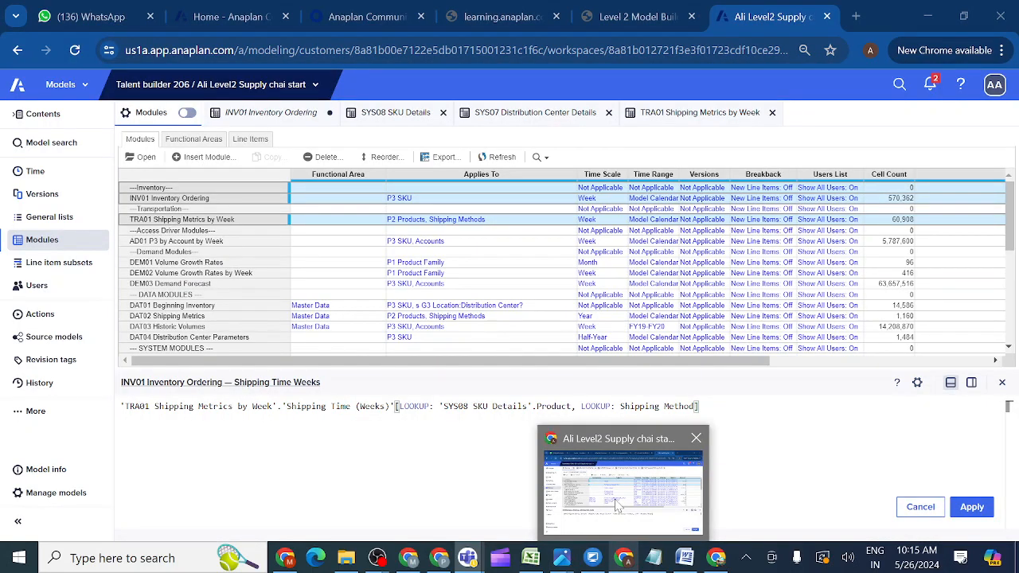
left_click(616, 504)
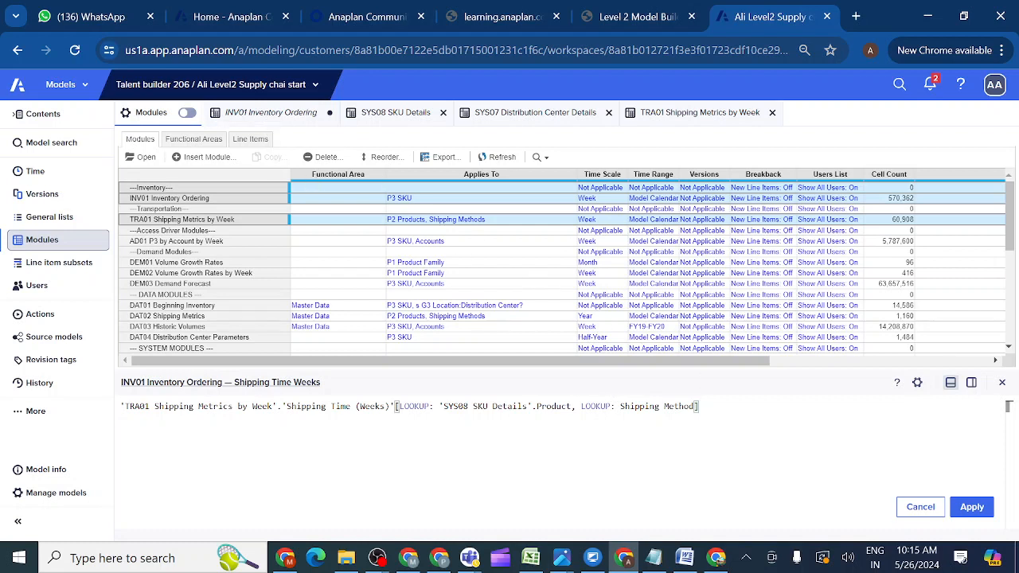
Apply the Shipping Time Weeks formula, compare it with Shipping Method's formula, then open the course guidance.
left_click(970, 509)
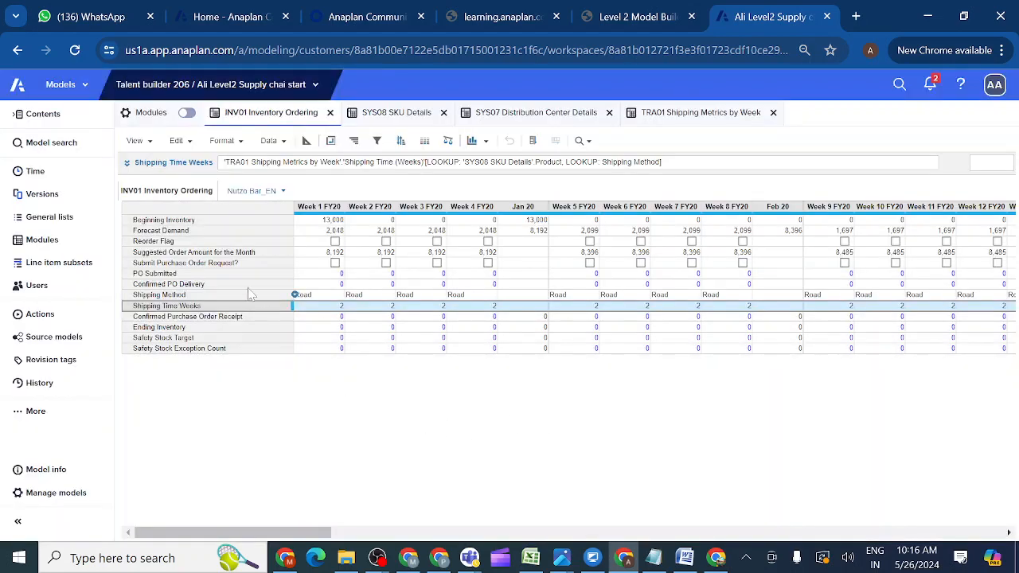
left_click(189, 297)
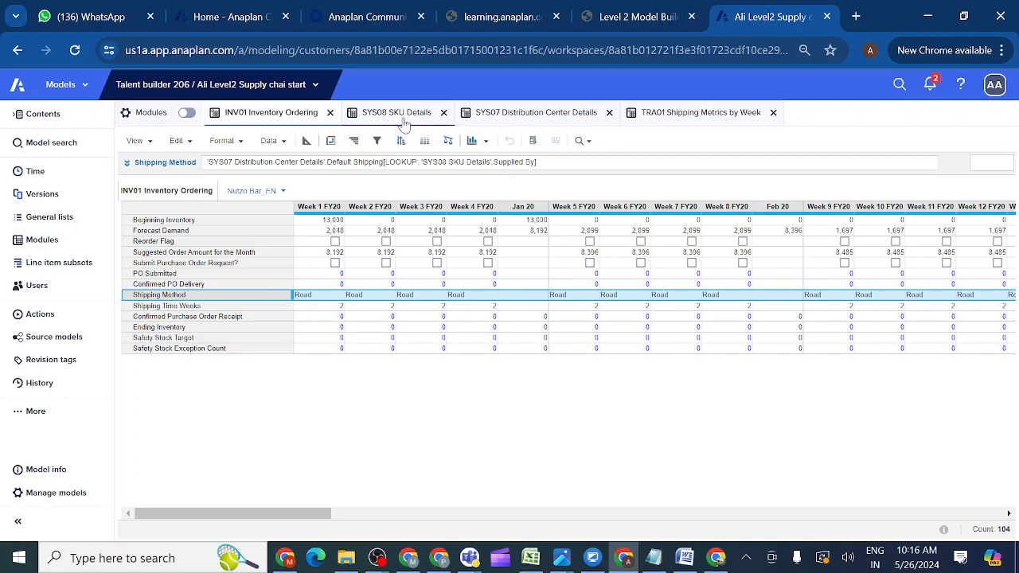
left_click(261, 309)
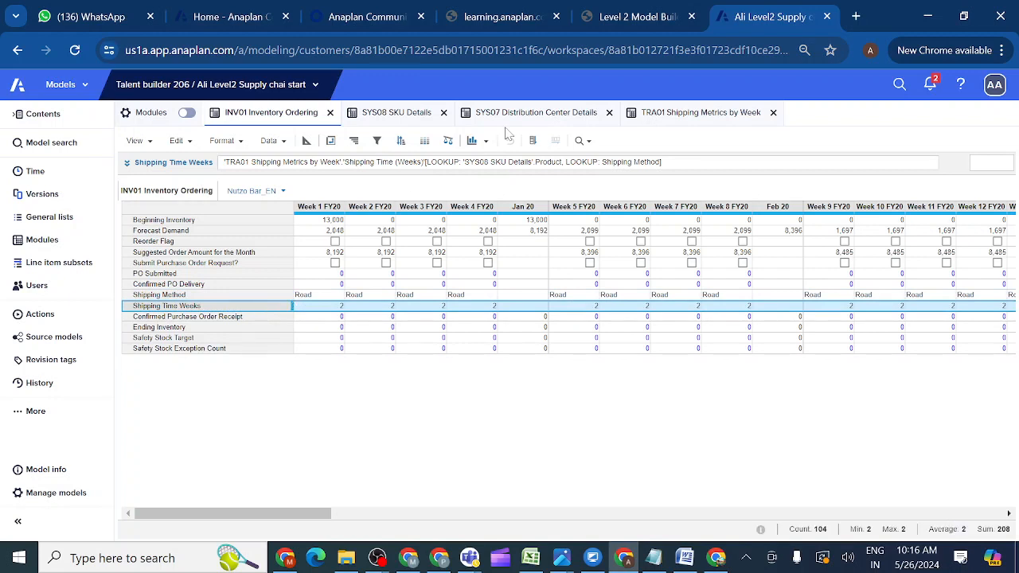
left_click(636, 23)
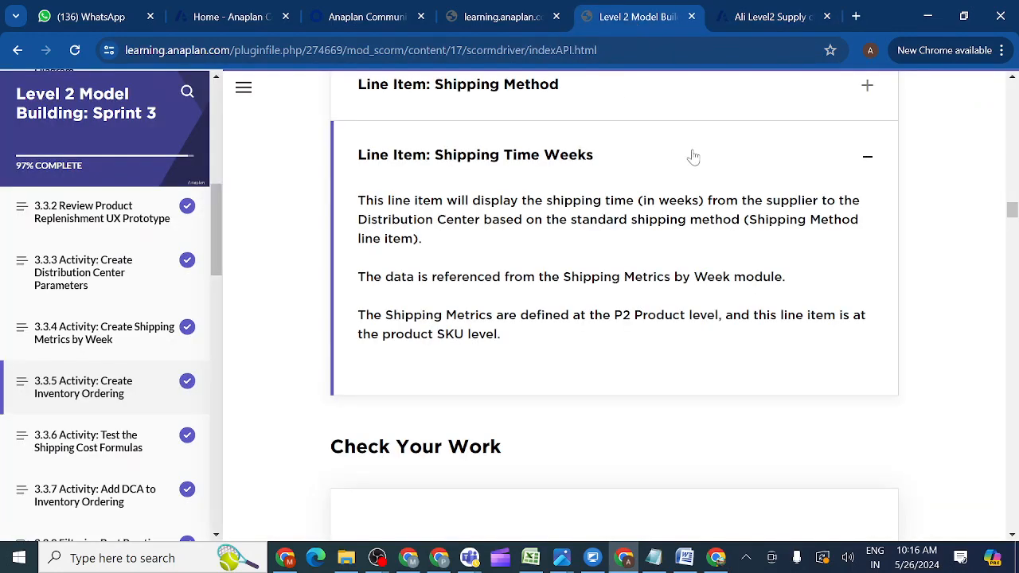
Scroll to the Cookie Crumbs_EN Week 1 FY20 check-your-work question, then return to Anaplan.
left_click_drag(1015, 216, 1014, 228)
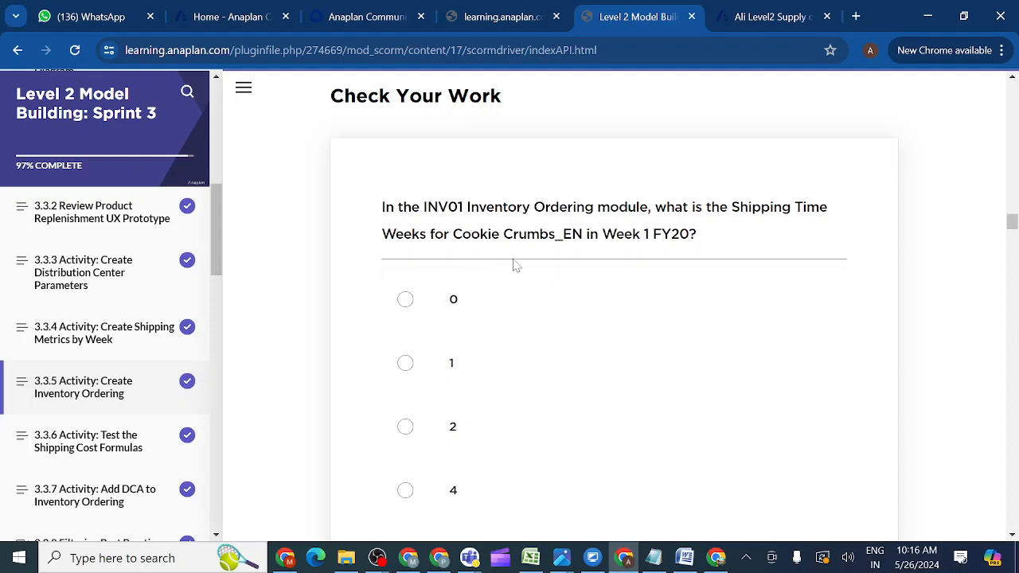
left_click(768, 17)
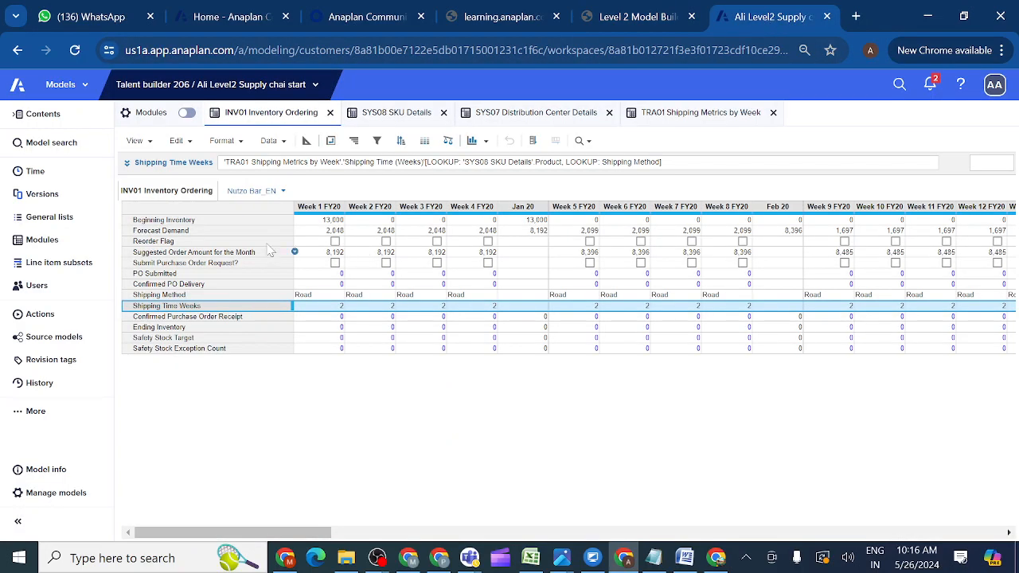
Switch INV01 to Cookie Crumbs_EN and note its Week 1 FY20 Shipping Time Weeks: 4, by Rail.
left_click(282, 192)
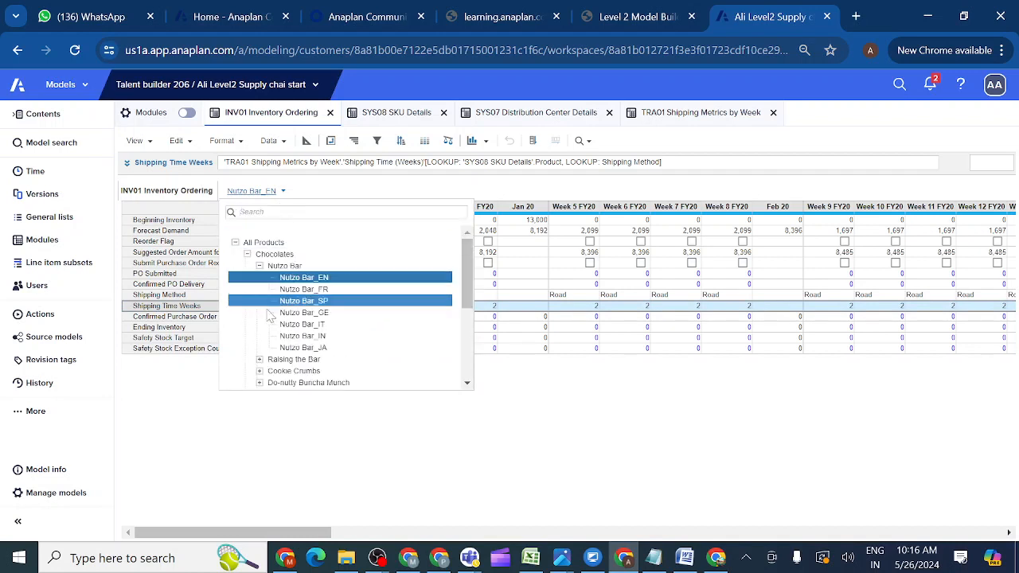
left_click(259, 372)
left_click(292, 384)
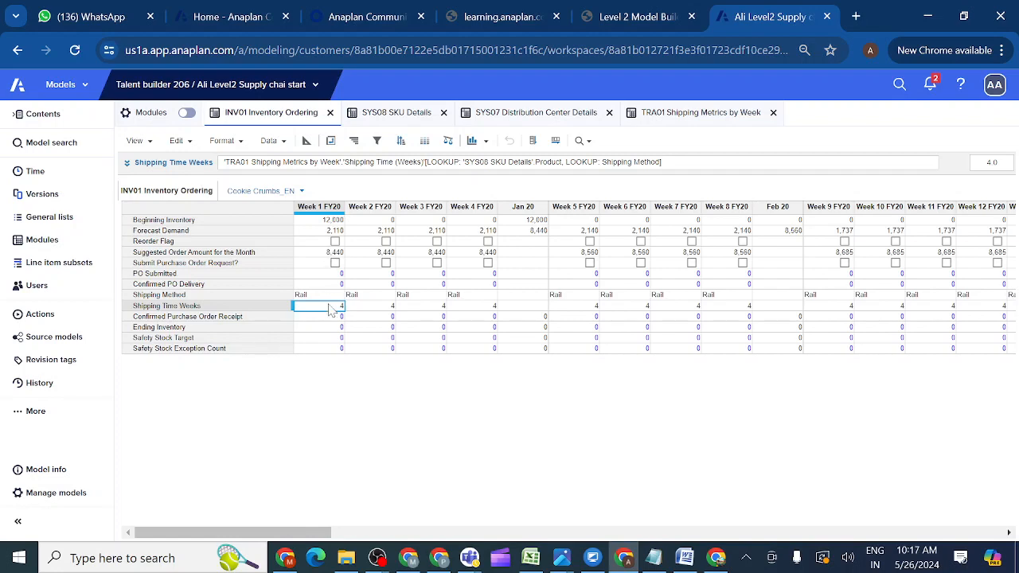
left_click(653, 18)
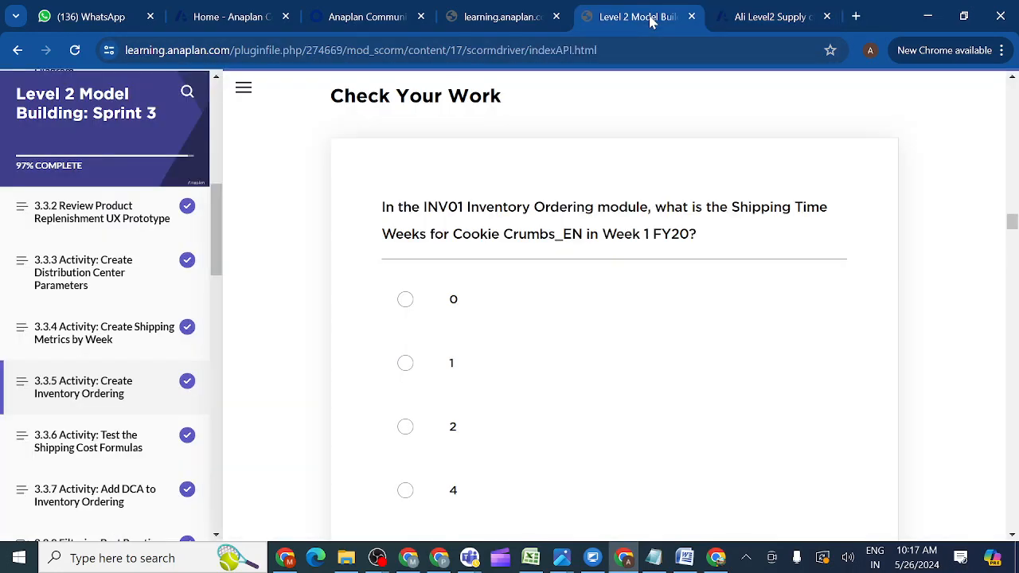
Submit 4 as the Shipping Time Weeks answer and read the Correct feedback.
left_click(405, 492)
scroll(659, 506, "down", 3)
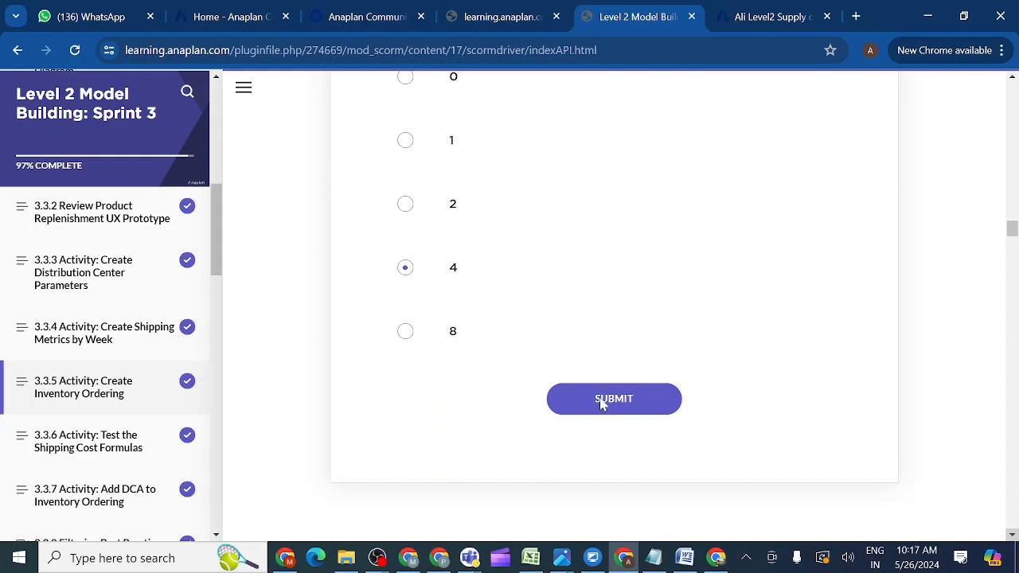
left_click(602, 403)
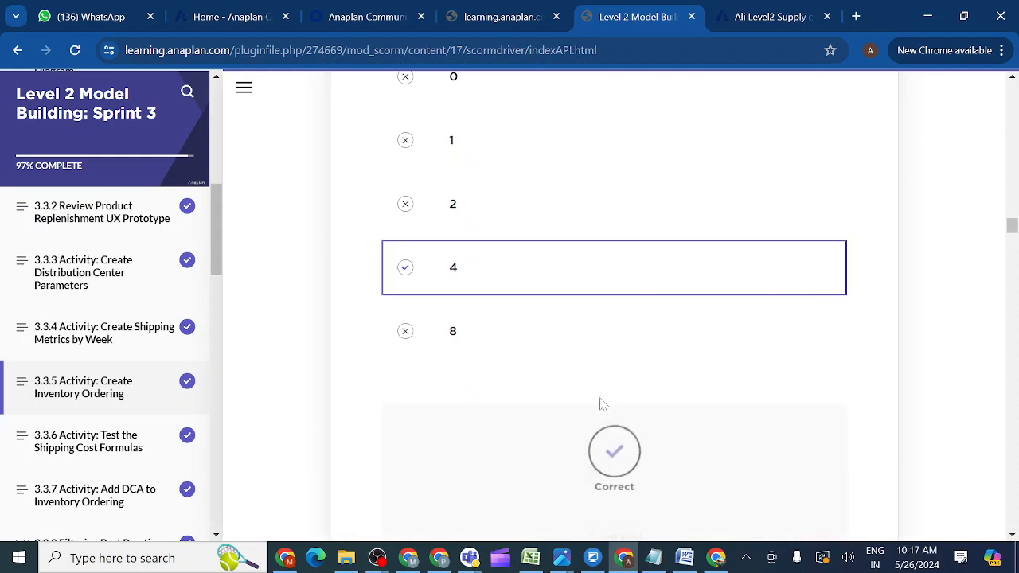
scroll(1013, 535, "down", 2)
scroll(1013, 535, "down", 4)
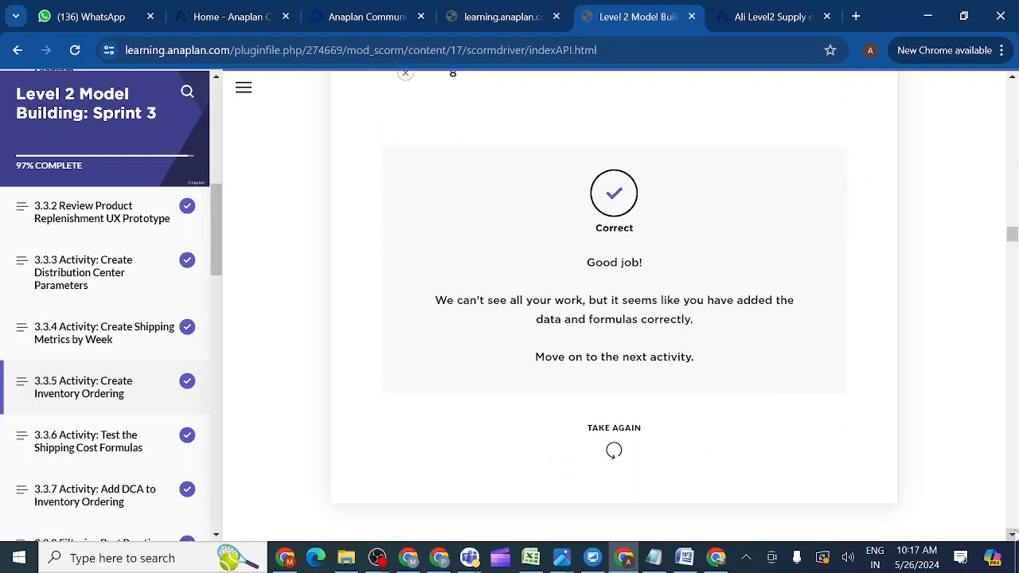
scroll(1012, 535, "down", 2)
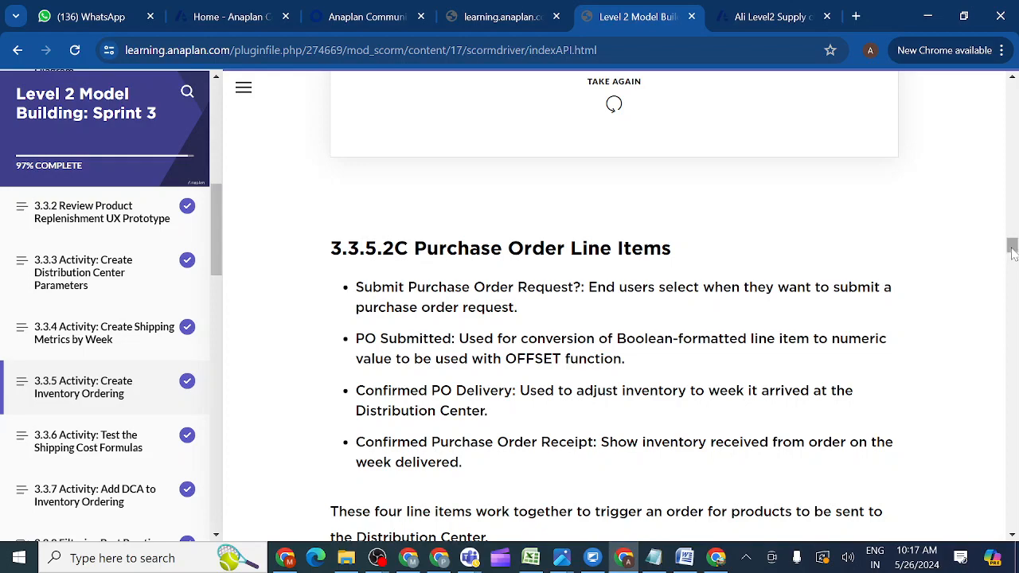
mouse_move(1013, 252)
left_mouse_down()
mouse_move(1012, 276)
mouse_move(1012, 237)
left_mouse_up()
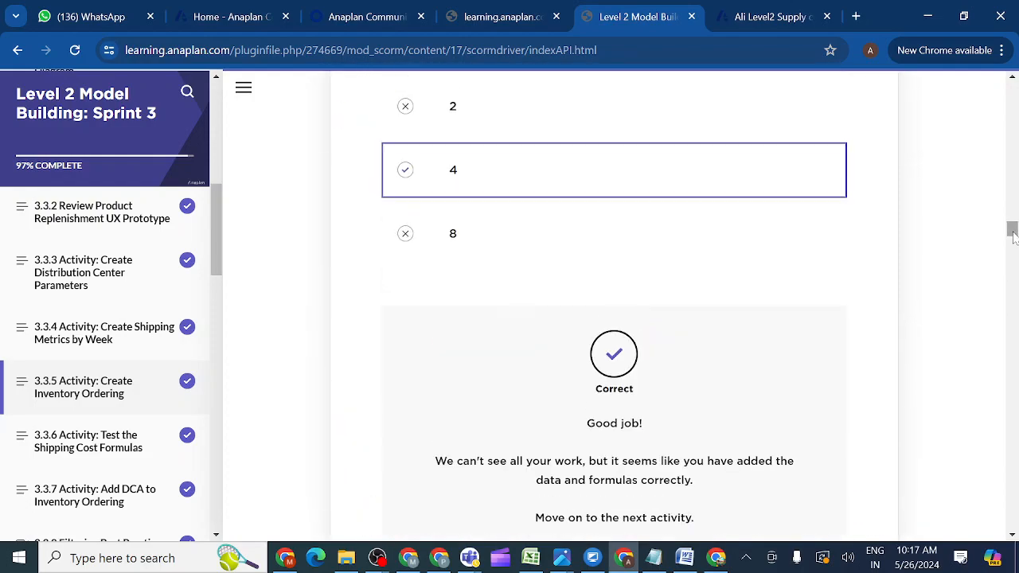
left_click(757, 18)
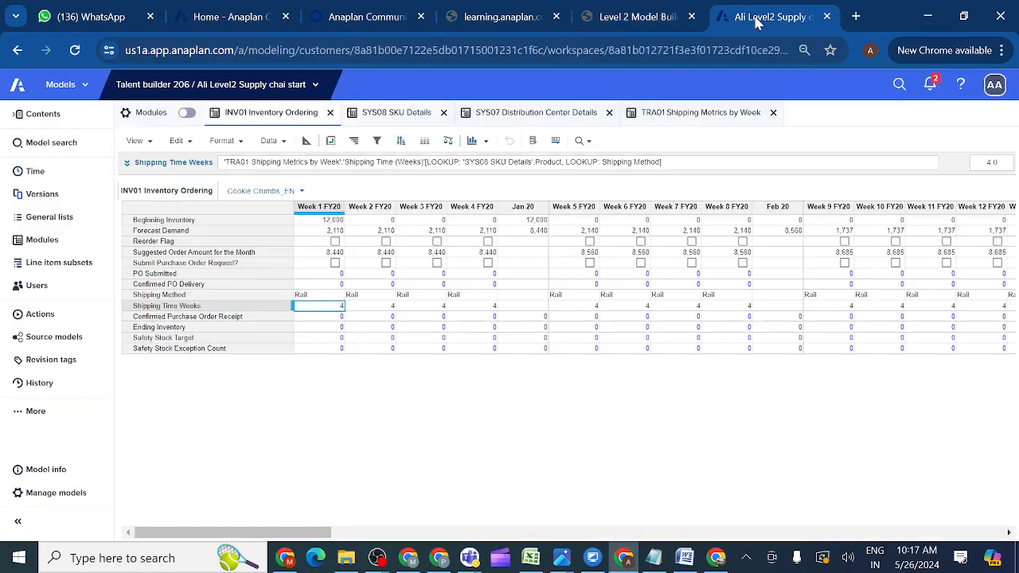
Recheck the Shipping Method formula, then select SYS07 Distribution Center Details in the modules list.
left_click(219, 297)
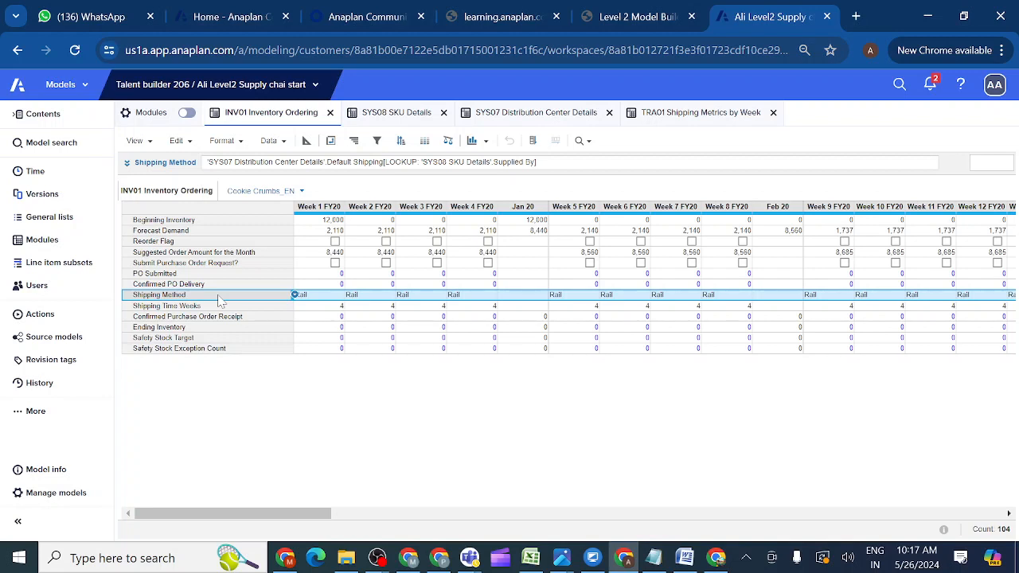
left_click(61, 247)
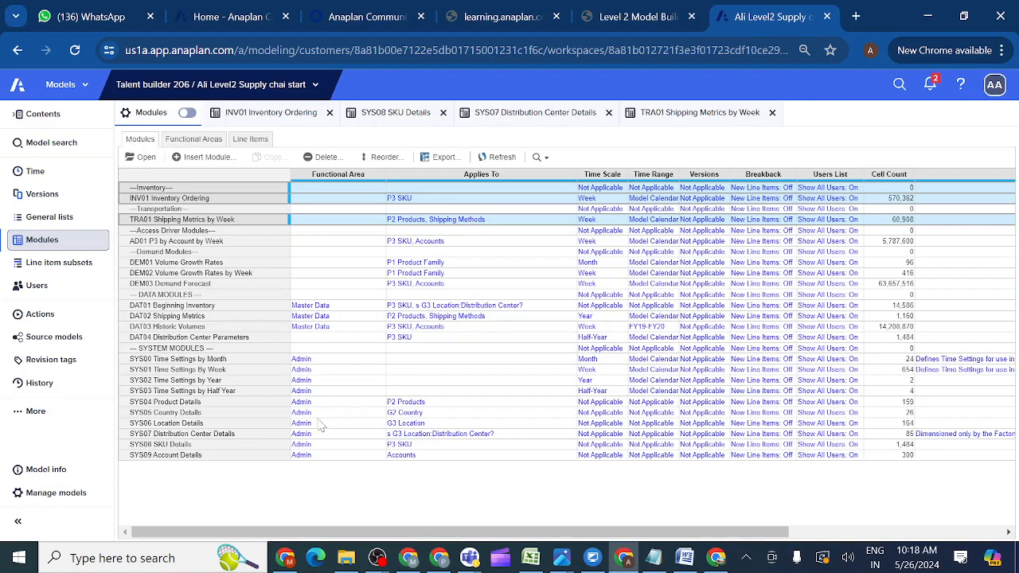
left_click(209, 435)
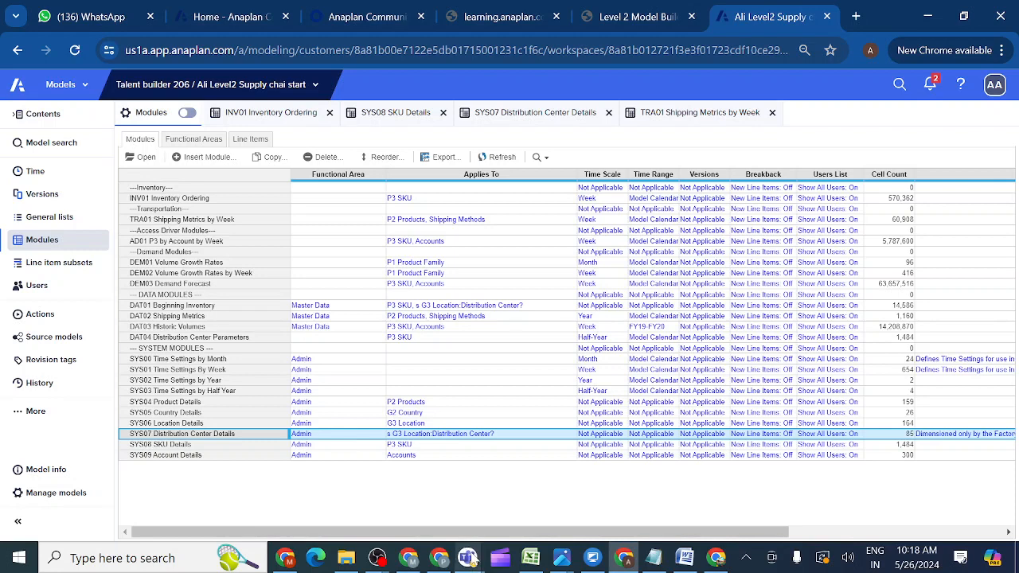
End the screen share in the Teams evening class meeting and bring up OBS Studio.
mouse_move(470, 559)
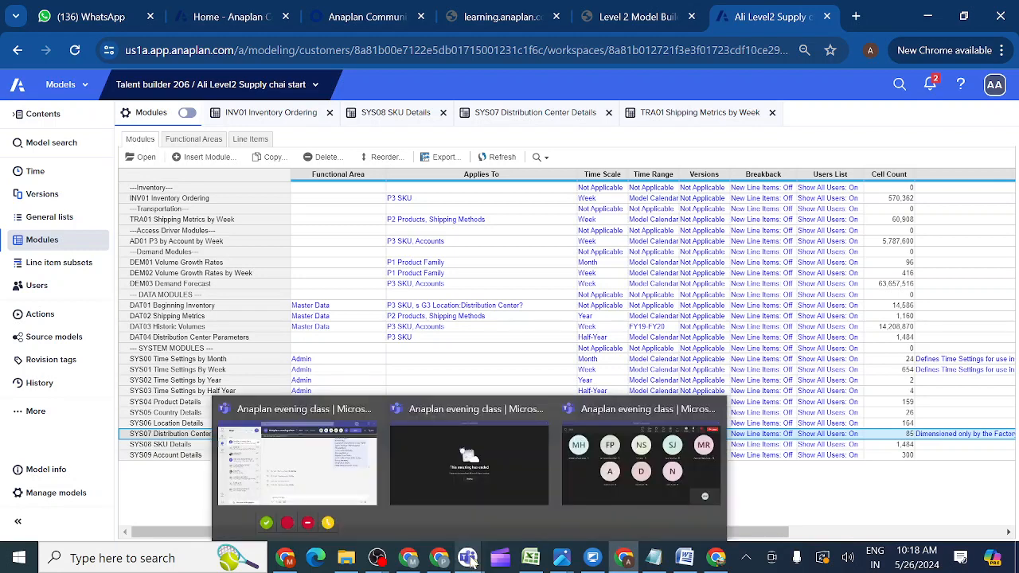
left_click(597, 486)
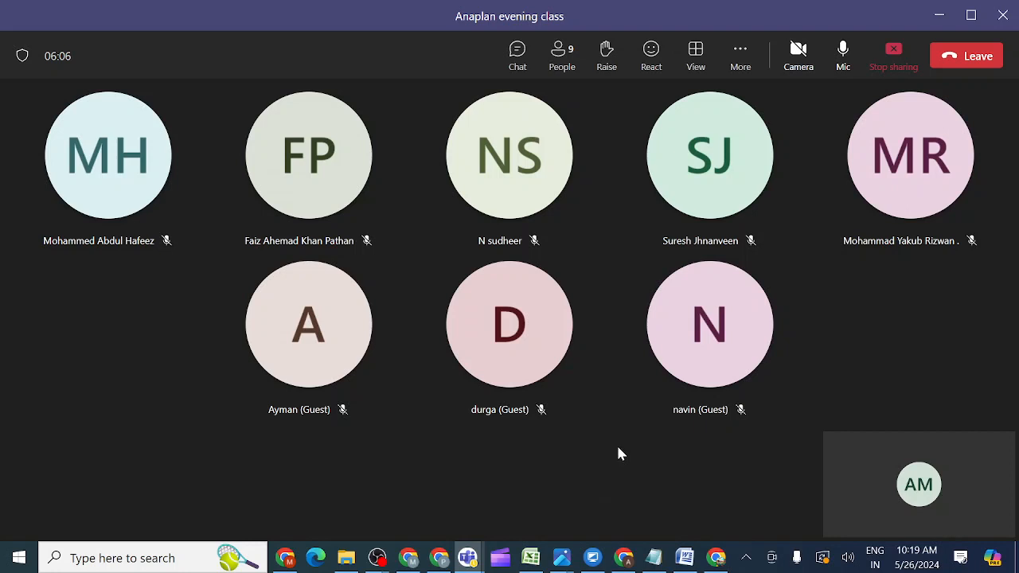
left_click(894, 52)
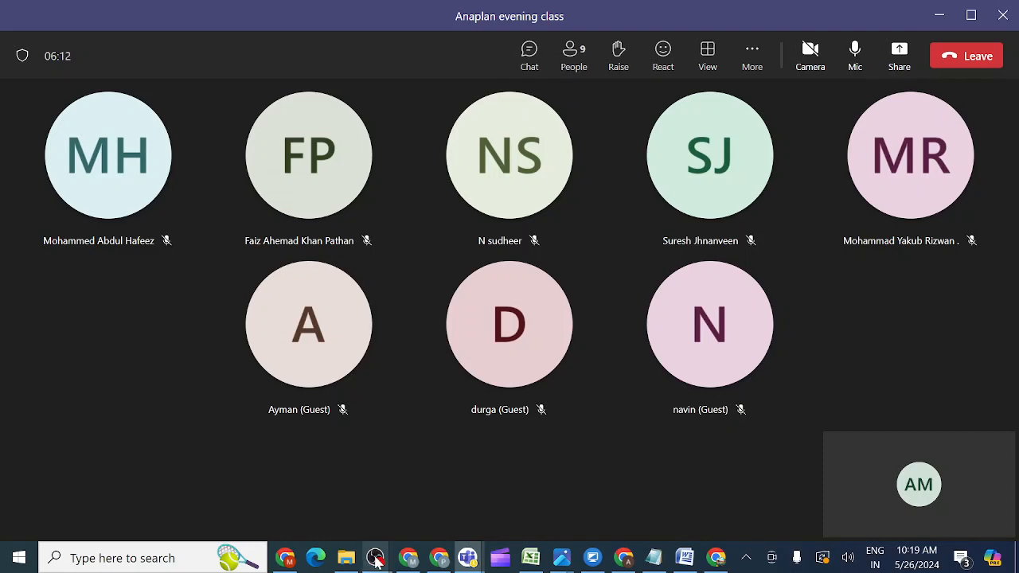
mouse_move(375, 560)
left_click(417, 508)
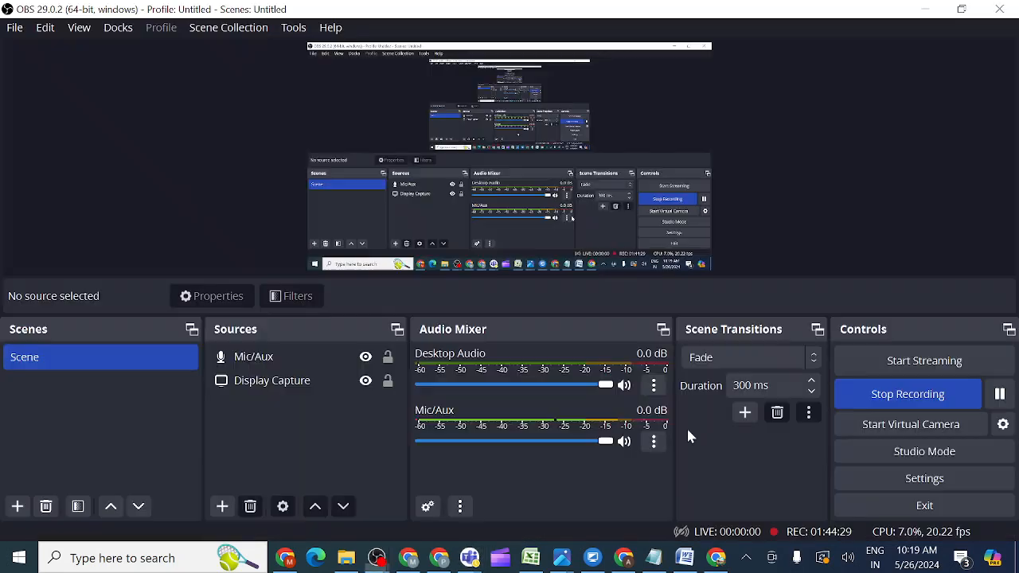